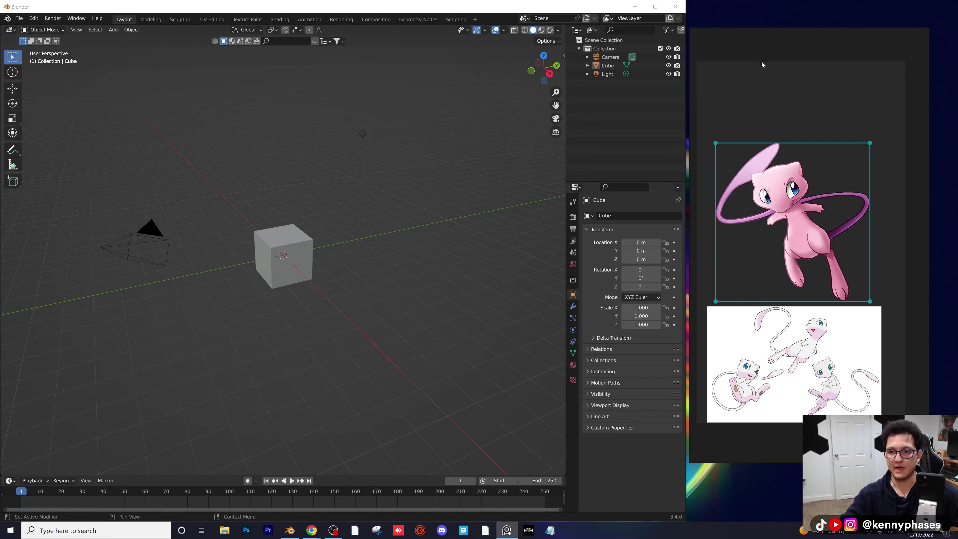
# - Move the reference image board higher on the desktop beside the 3D modelling window
pyautogui.moveTo(772, 39); pyautogui.dragTo(774, 29, button='middle')
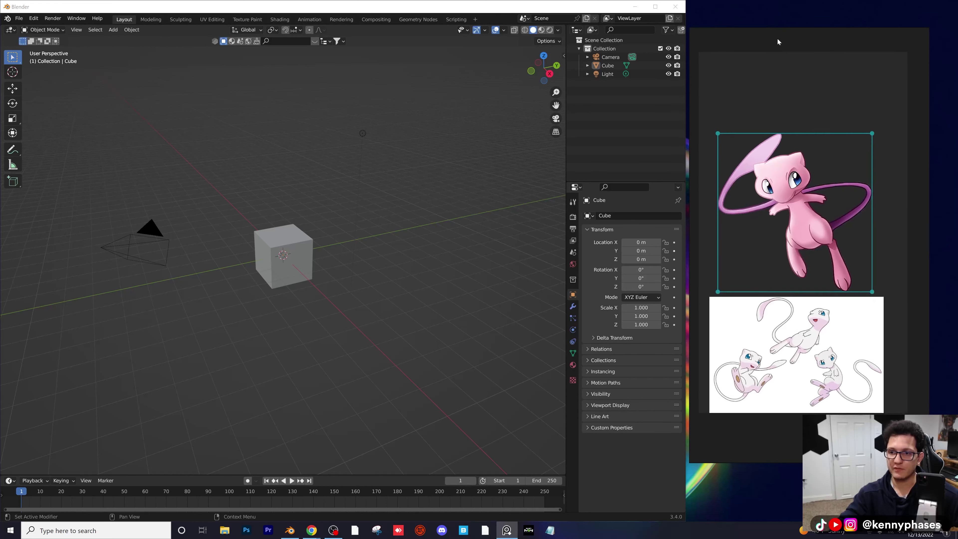
pyautogui.moveTo(778, 39); pyautogui.dragTo(776, 28, button='right')
pyautogui.moveTo(776, 28); pyautogui.dragTo(780, 18)
pyautogui.moveTo(780, 18); pyautogui.dragTo(780, 18, button='right')
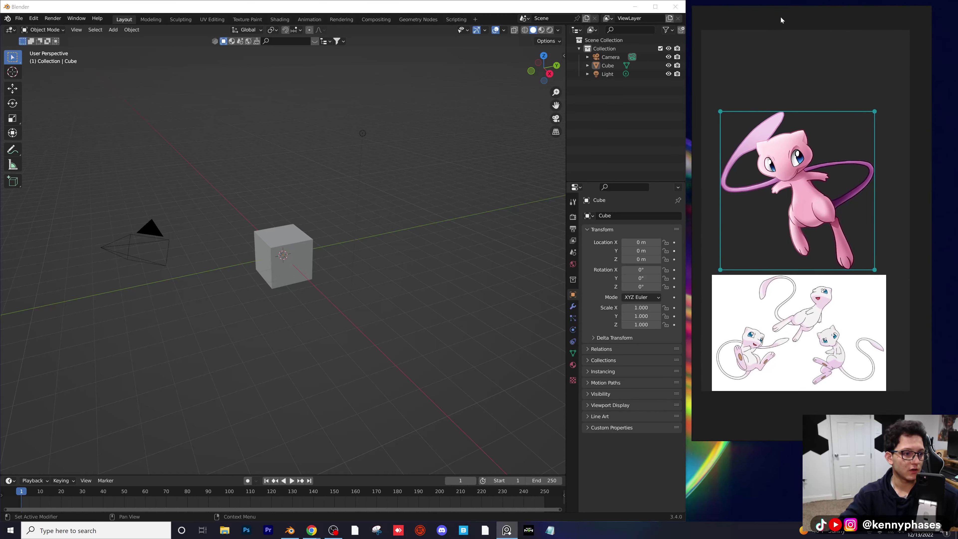
pyautogui.hotkey('alt', 'Tab')
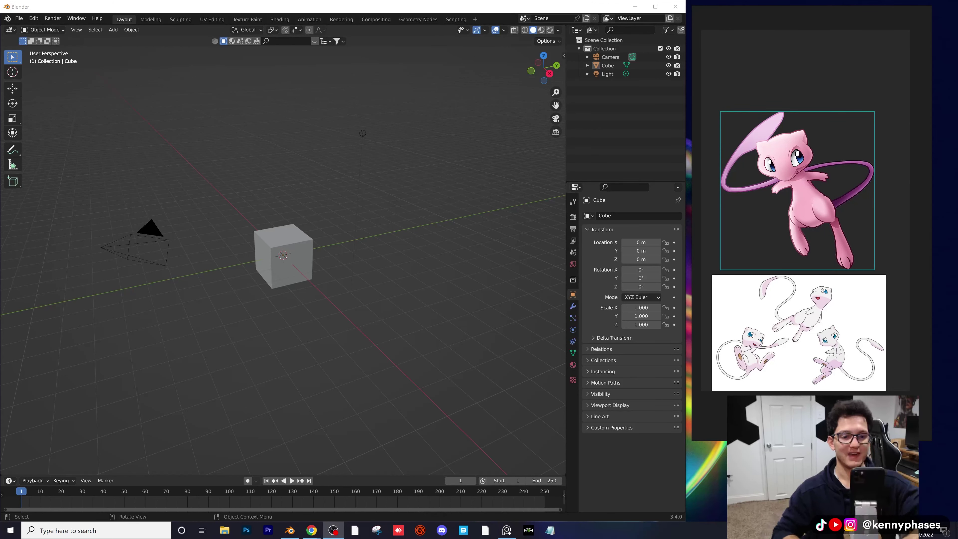
# - Delete the default light and the default cube from the scene
pyautogui.click(363, 133)
pyautogui.press('x')
pyautogui.click(363, 132)
pyautogui.click(297, 256)
pyautogui.press('x')
pyautogui.click(304, 250)
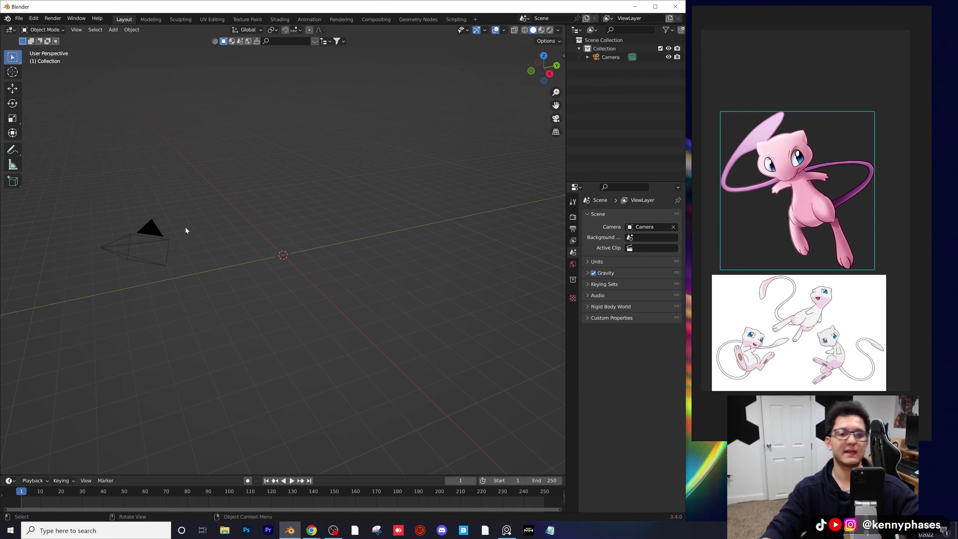
pyautogui.click(159, 239)
pyautogui.press('x')
pyautogui.click(159, 239)
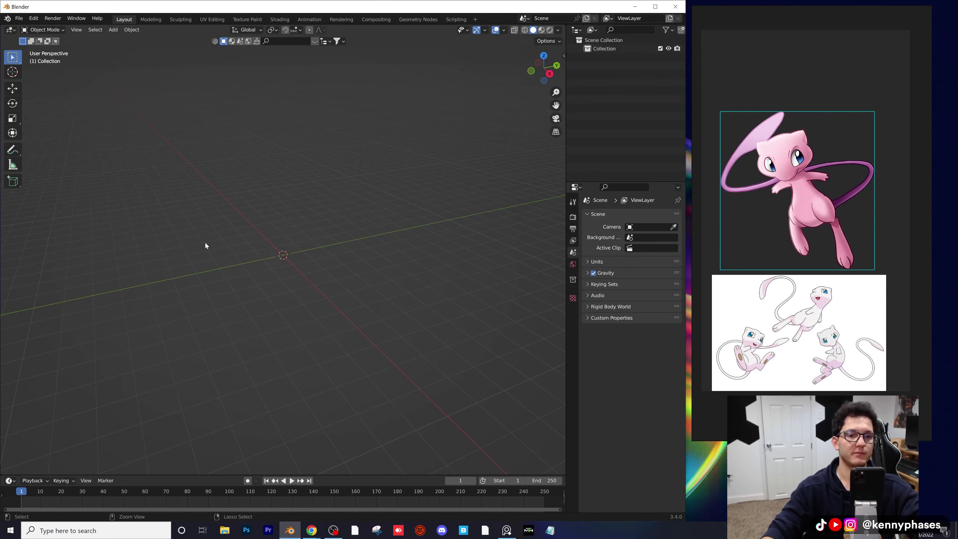
pyautogui.hotkey('ctrl', 'z')
# - Set the camera's location to 0 m and its rotation to 0° on the X, Y and Z axes
pyautogui.click(564, 55)
pyautogui.click(507, 73)
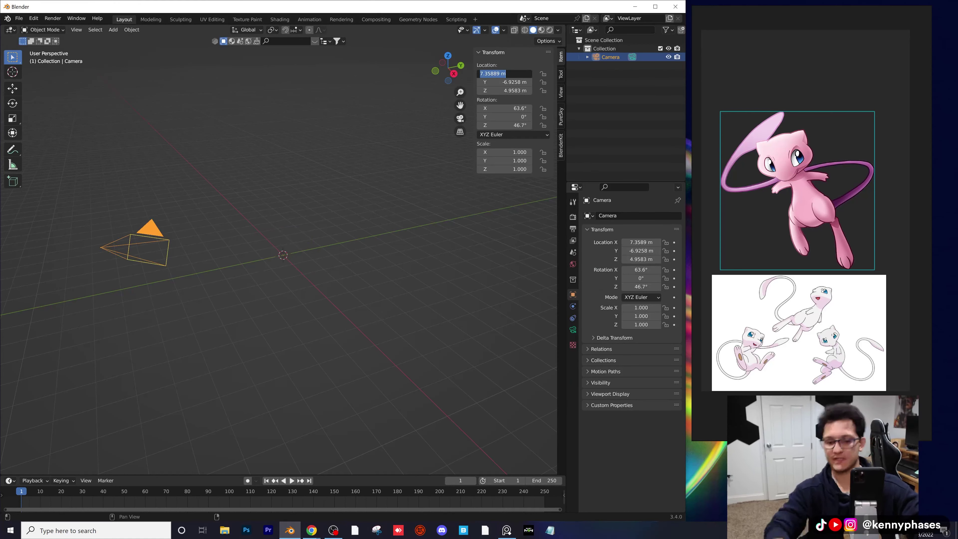
pyautogui.write('0')
pyautogui.press('Tab')
pyautogui.write('0')
pyautogui.press('Tab')
pyautogui.write('0')
pyautogui.press('Tab')
pyautogui.press('Tab')
pyautogui.write('0')
pyautogui.press('Tab')
pyautogui.write('0')
pyautogui.press('Return')
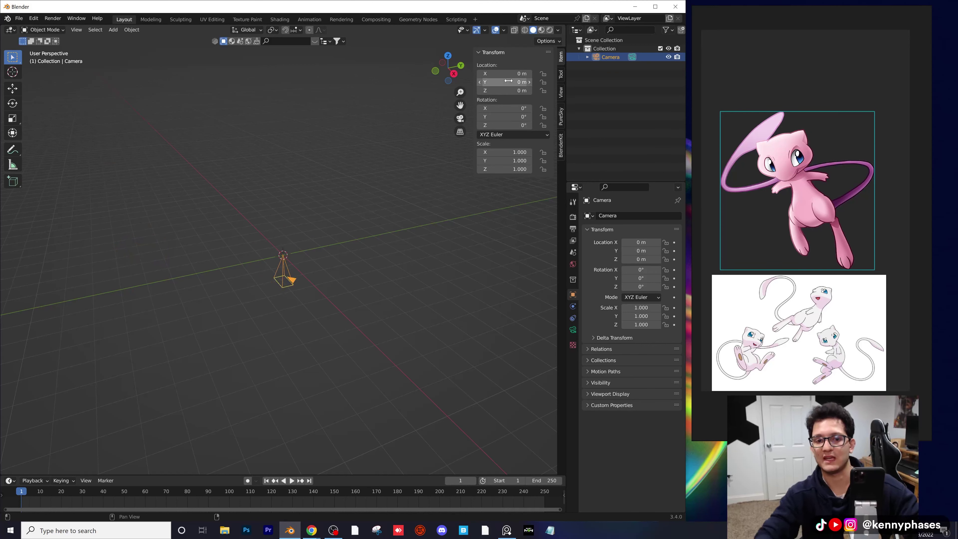
# - Set the camera's X rotation to 90° and move it along the Y axis to about -8.54 m
pyautogui.moveTo(508, 108); pyautogui.dragTo(543, 108)
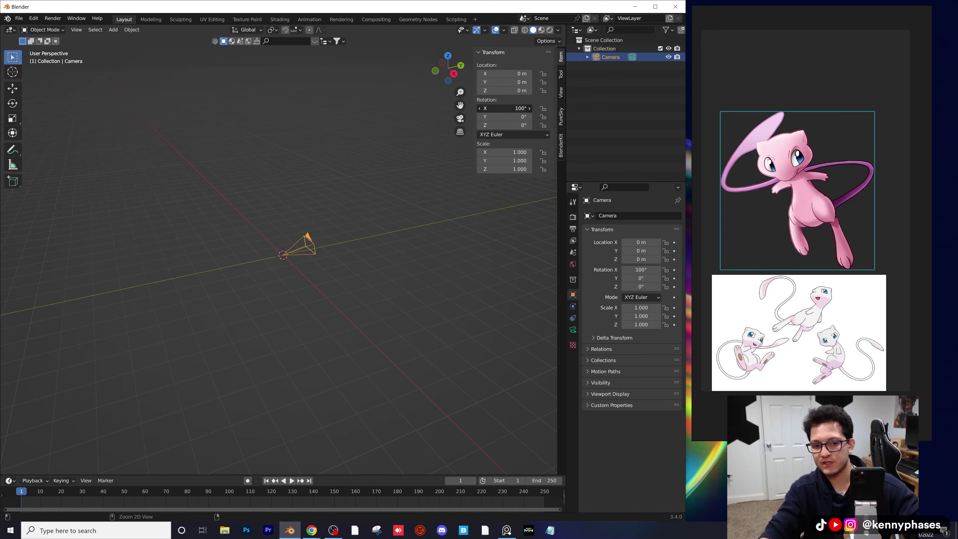
pyautogui.doubleClick(510, 108)
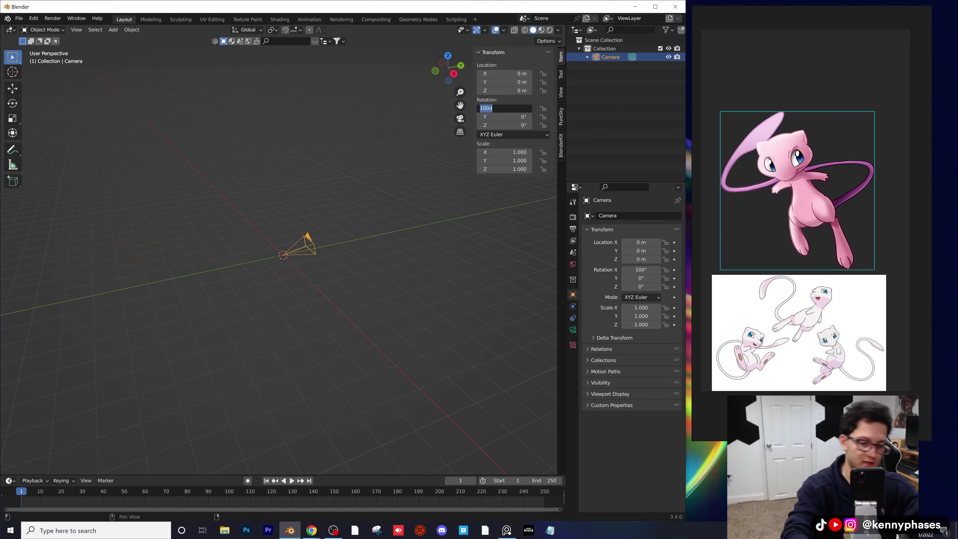
pyautogui.write('90')
pyautogui.press('Return')
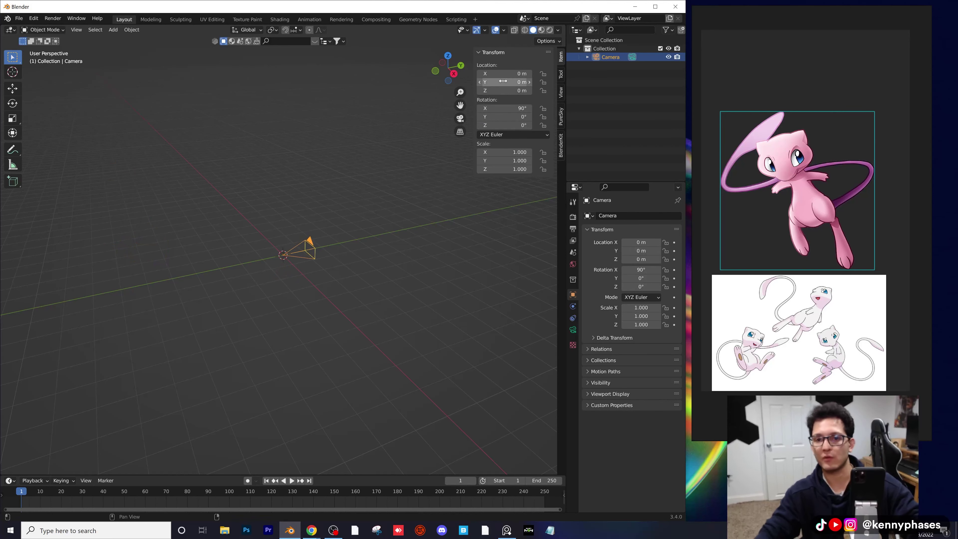
pyautogui.moveTo(503, 81); pyautogui.dragTo(175, 297)
# - Save the project to the Desktop as Mew.blend
pyautogui.hotkey('ctrl', 's')
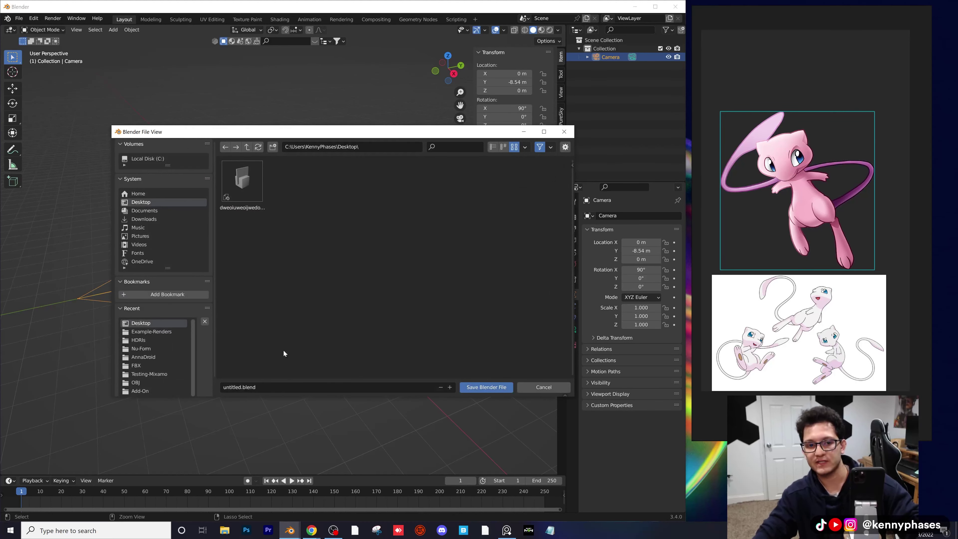
pyautogui.click(231, 388)
pyautogui.click(230, 388)
pyautogui.doubleClick(229, 388)
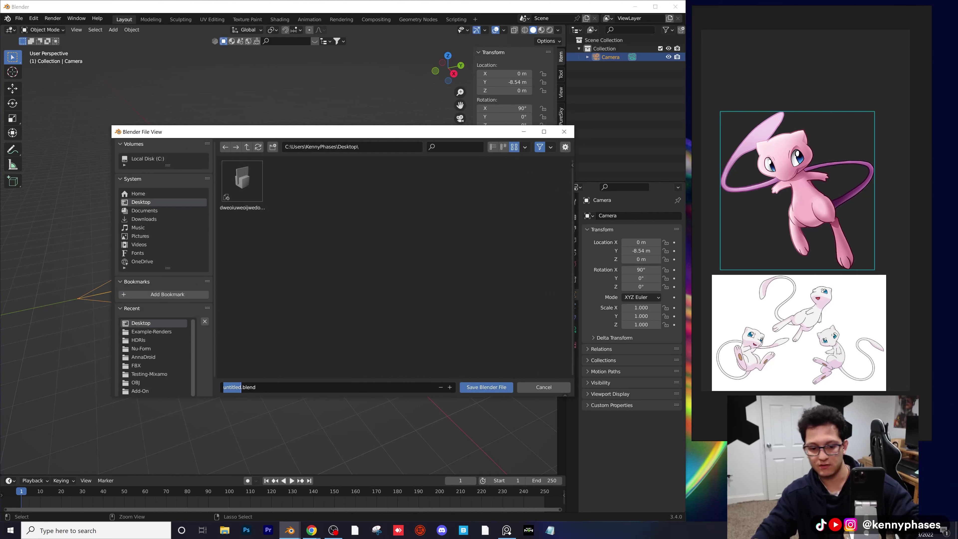
pyautogui.write('Mew')
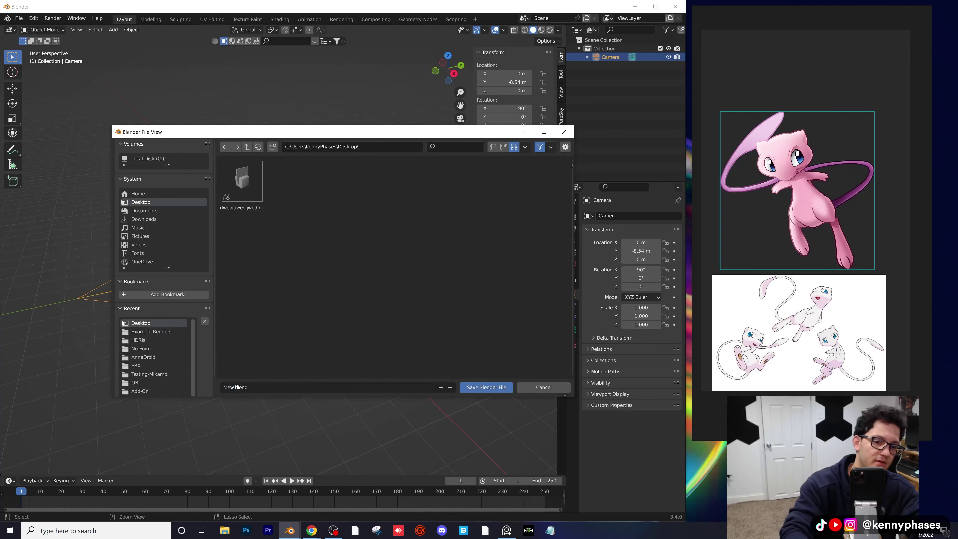
pyautogui.press('Return')
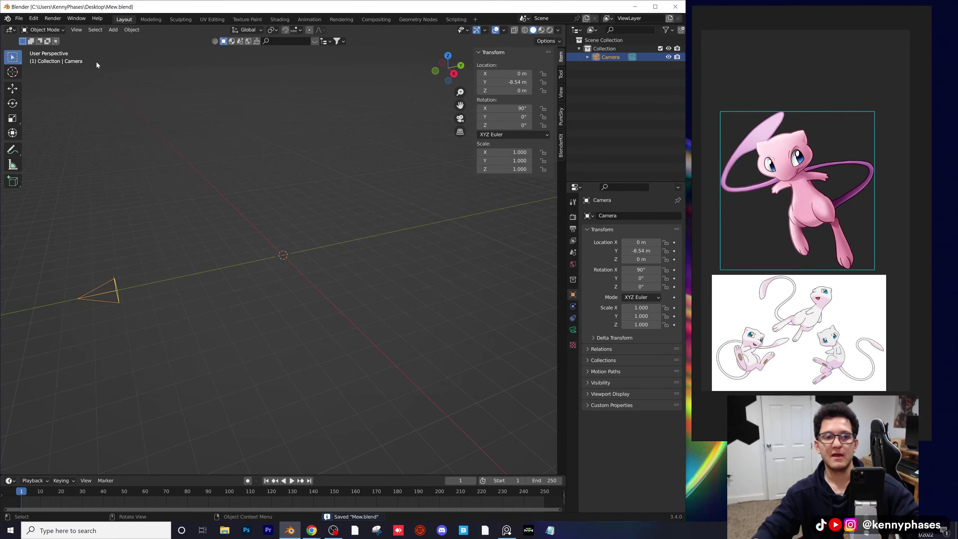
# - Add a UV sphere mesh at the world origin, deselect it and save the file
pyautogui.click(114, 30)
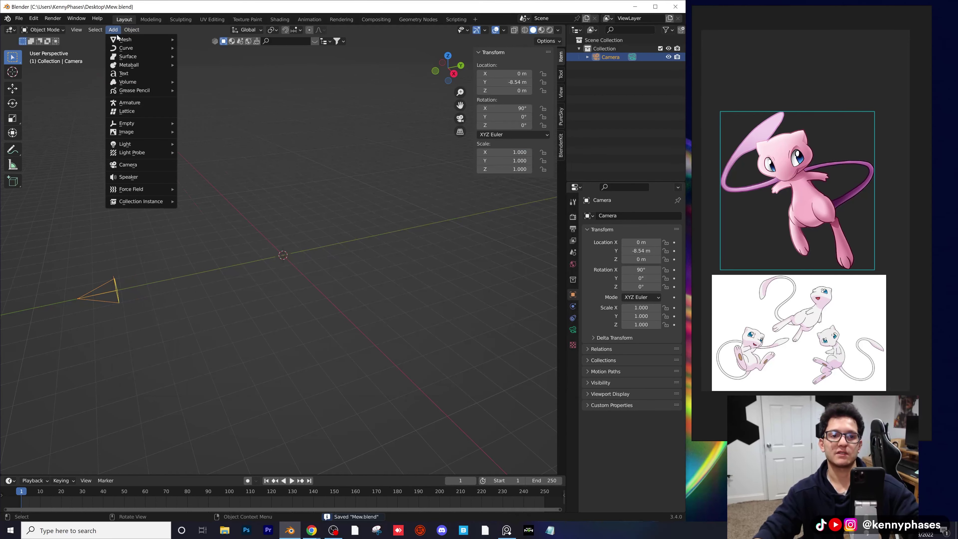
pyautogui.moveTo(139, 40)
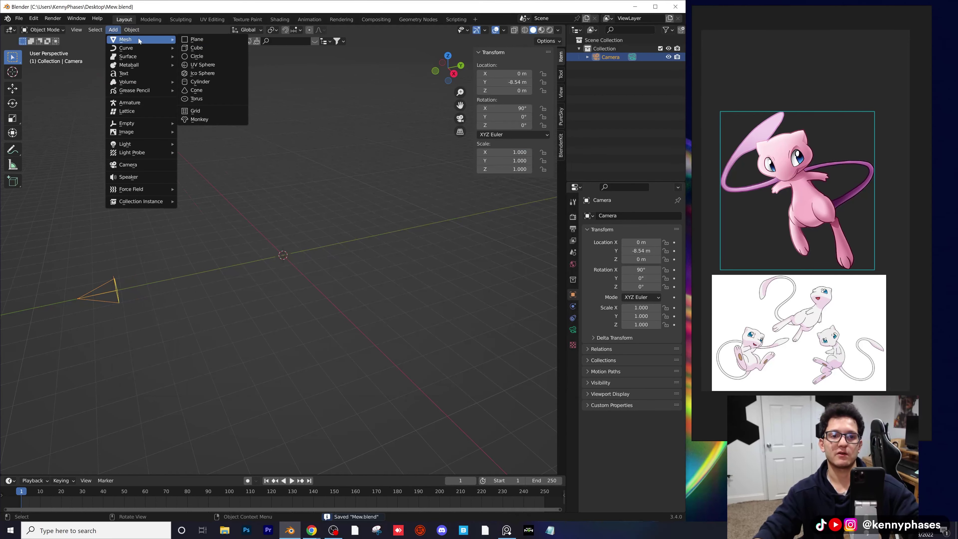
pyautogui.click(211, 65)
pyautogui.scroll(2, 283, 231)
pyautogui.moveTo(289, 232)
pyautogui.mouseDown(button='middle')
pyautogui.moveTo(298, 224)
pyautogui.moveTo(287, 234)
pyautogui.moveTo(296, 235)
pyautogui.mouseUp(button='middle')
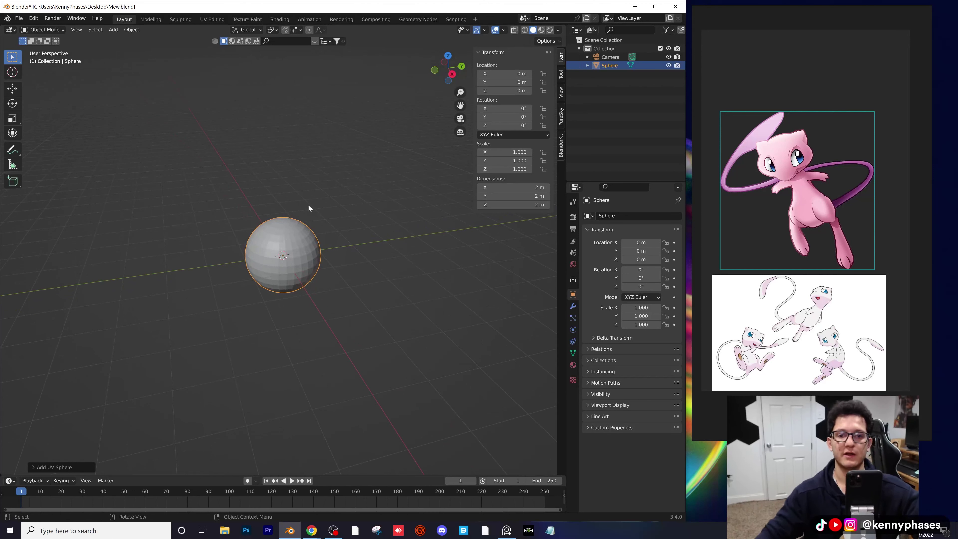
pyautogui.click(321, 165)
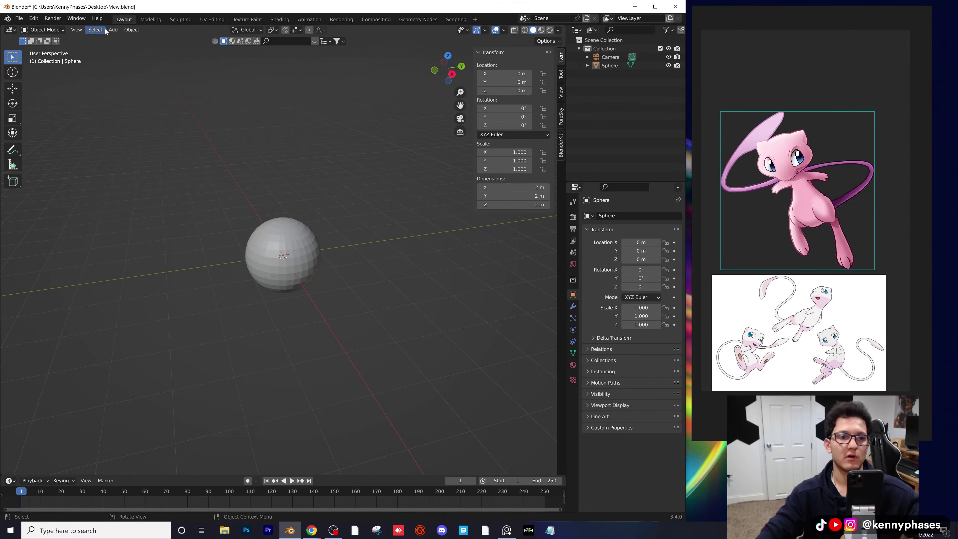
pyautogui.click(756, 151)
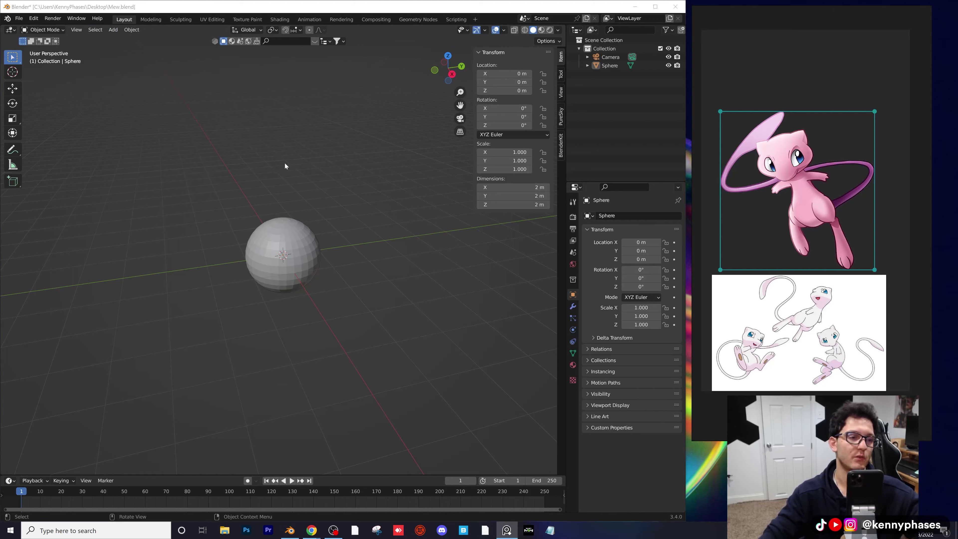
pyautogui.moveTo(300, 209); pyautogui.dragTo(288, 197, button='middle')
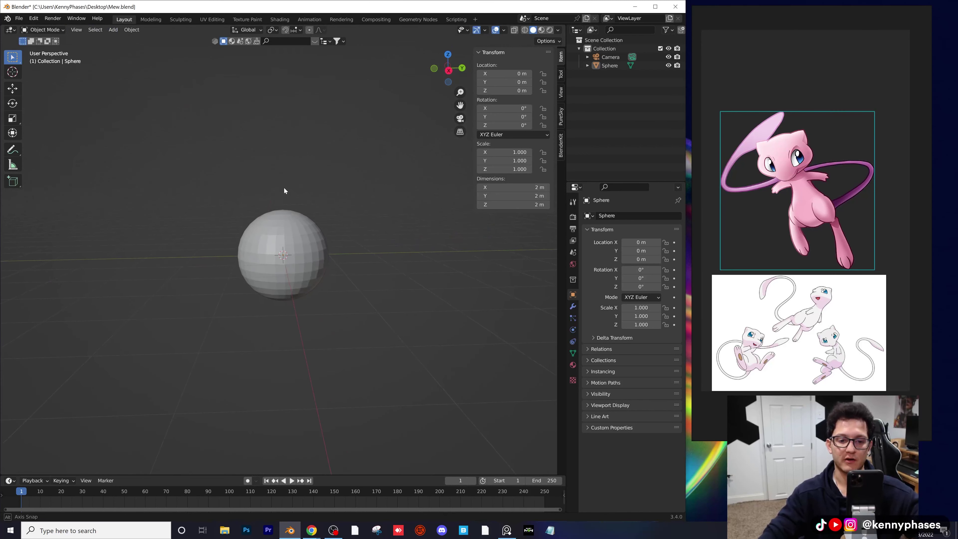
pyautogui.scroll(1, 293, 197)
pyautogui.hotkey('ctrl', 's')
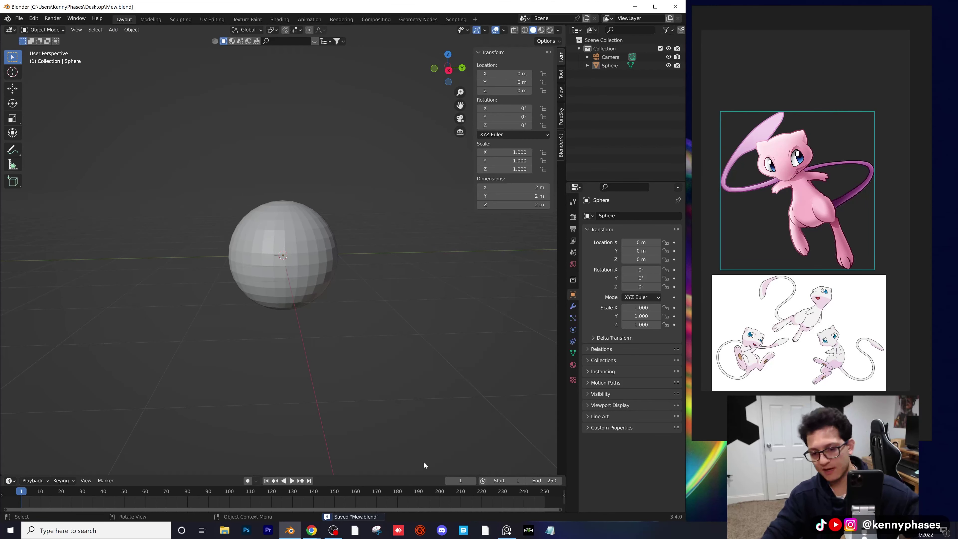
# - Capture the large pink Mew reference image with Snipping Tool and save it to the Desktop as the JPEG file Capture1
pyautogui.click(377, 530)
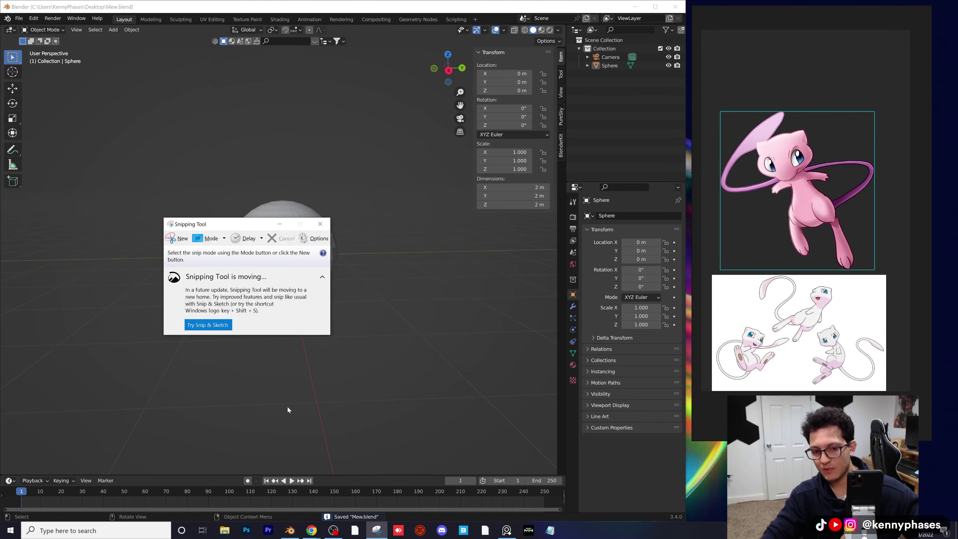
pyautogui.click(178, 238)
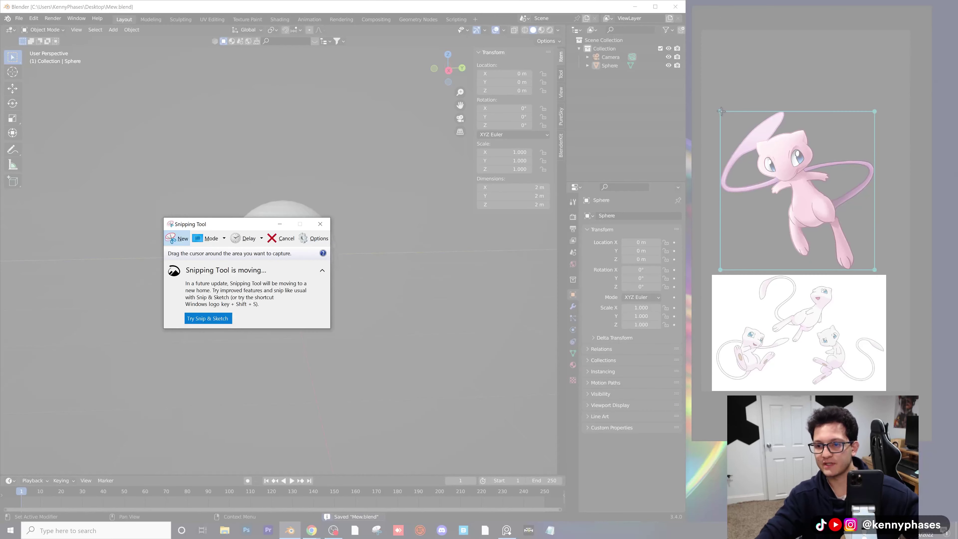
pyautogui.moveTo(721, 111); pyautogui.dragTo(876, 270)
pyautogui.click(686, 49)
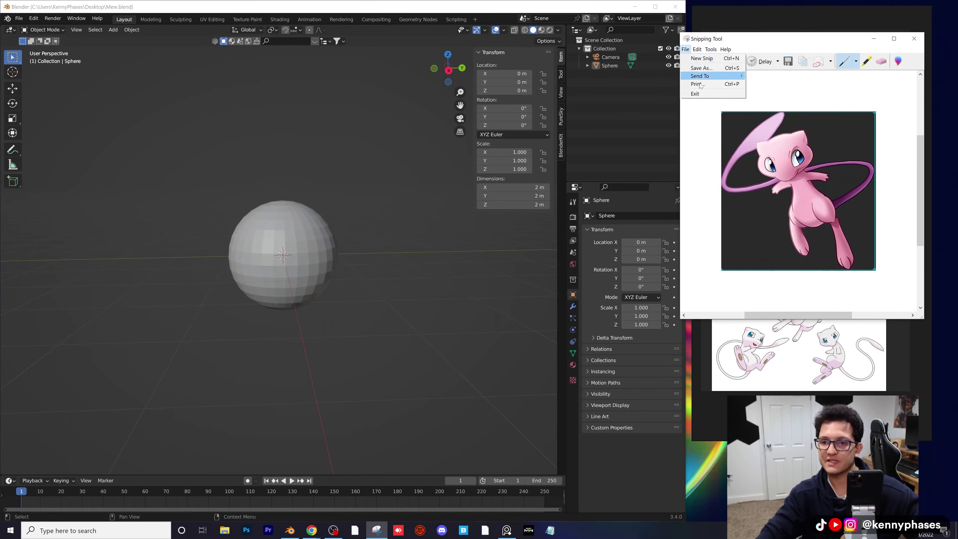
pyautogui.click(712, 69)
pyautogui.click(427, 121)
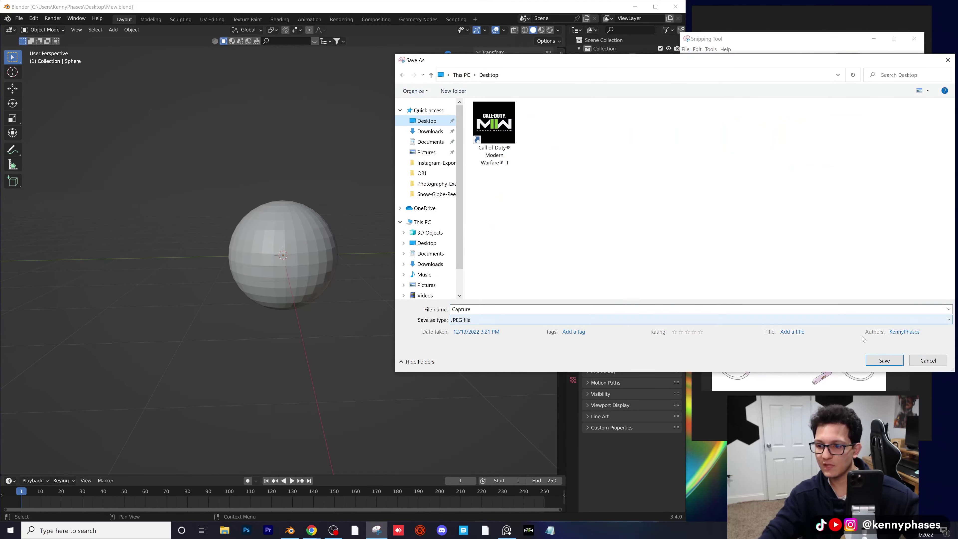
pyautogui.click(824, 310)
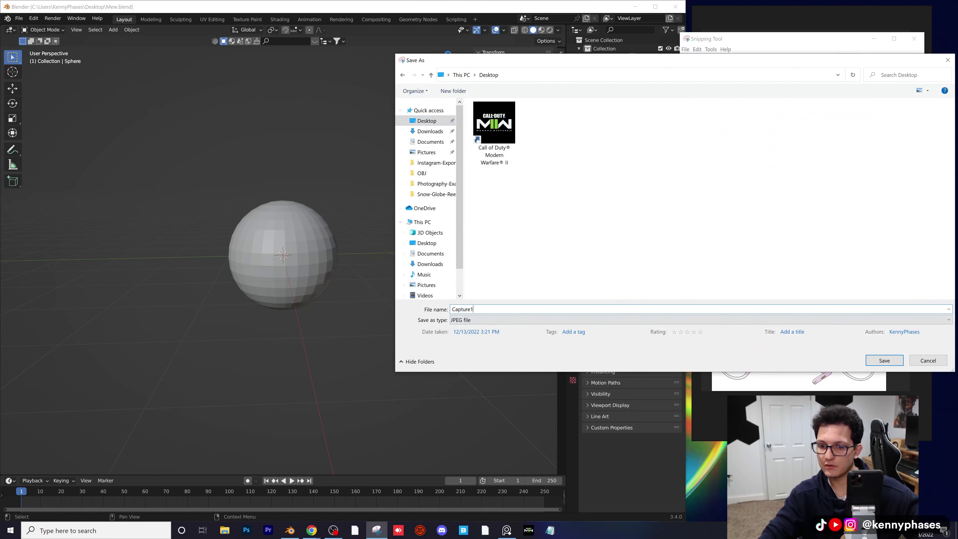
pyautogui.click(882, 360)
pyautogui.click(114, 30)
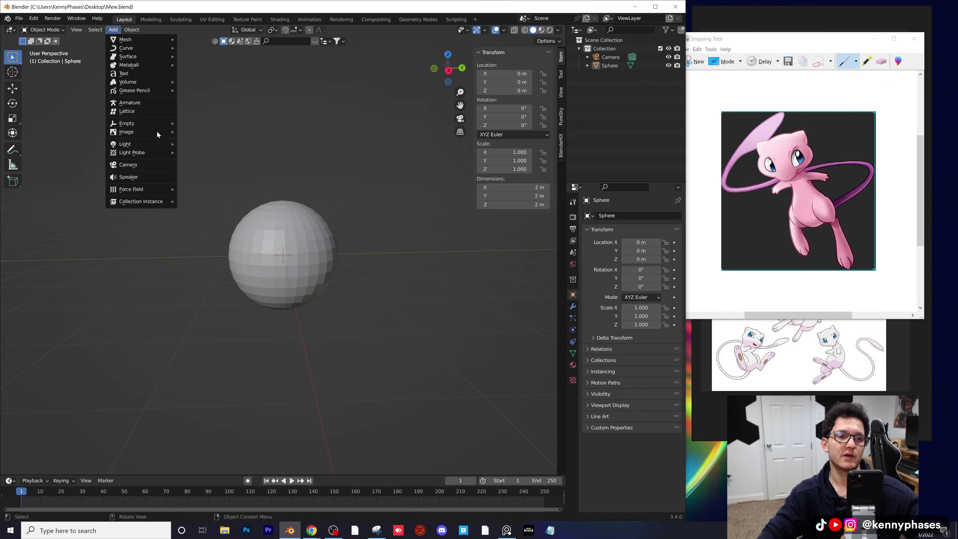
pyautogui.moveTo(156, 132)
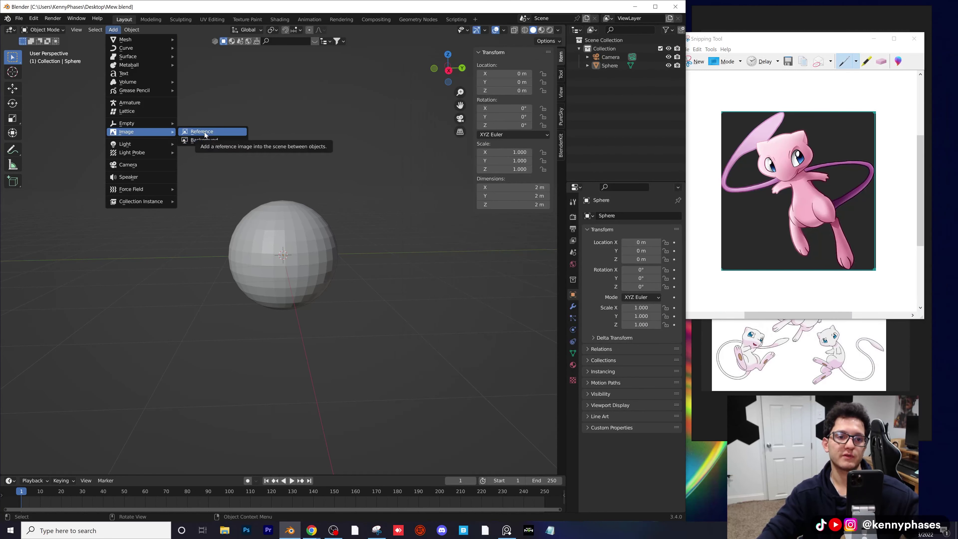
pyautogui.moveTo(125, 40)
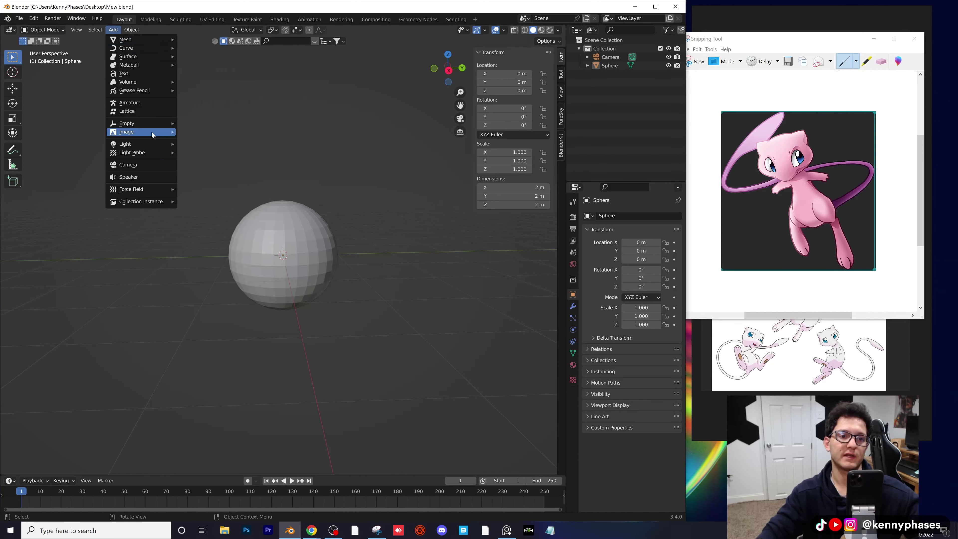
# - Search the add-ons for "image" in Preferences and enable Import-Export: Import Images as Planes
pyautogui.click(34, 19)
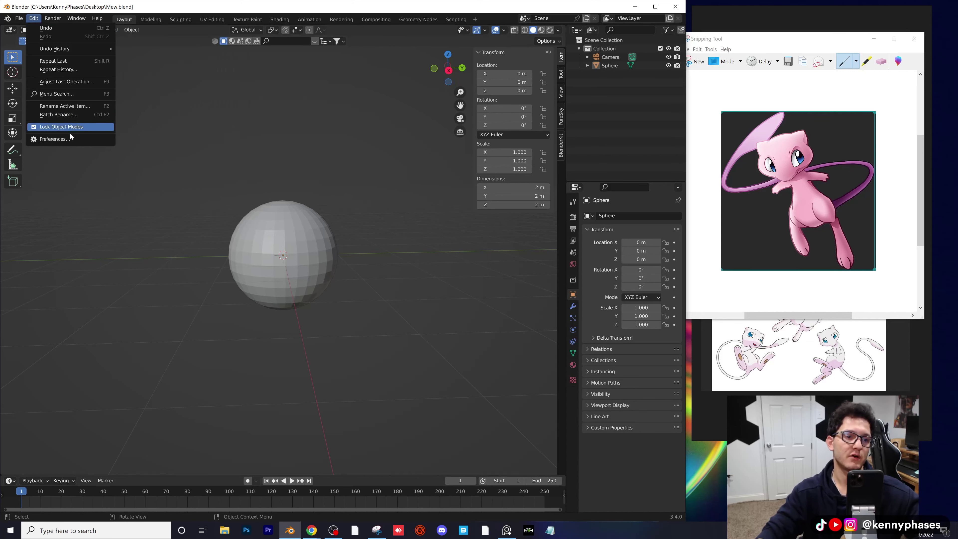
pyautogui.click(55, 139)
pyautogui.moveTo(147, 16); pyautogui.dragTo(234, 58)
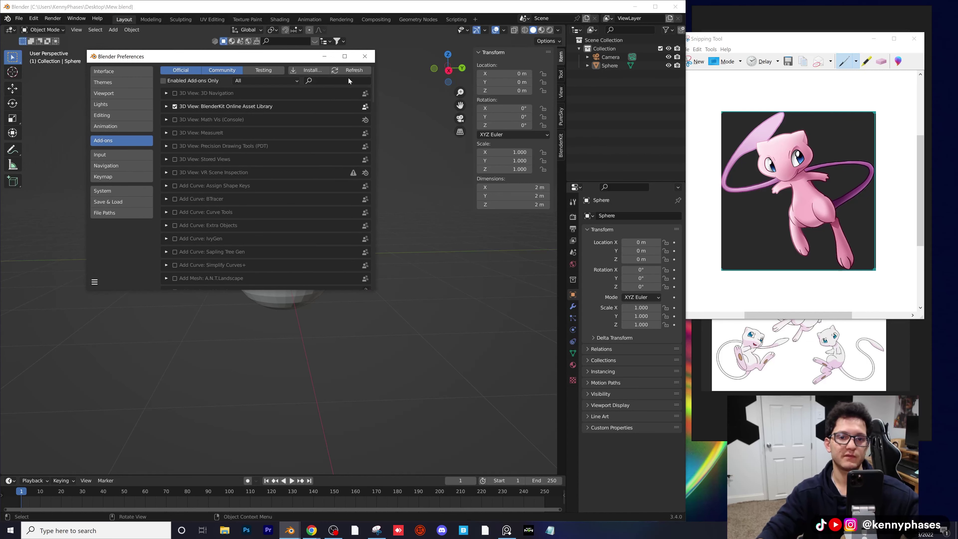
pyautogui.click(334, 80)
pyautogui.write('image')
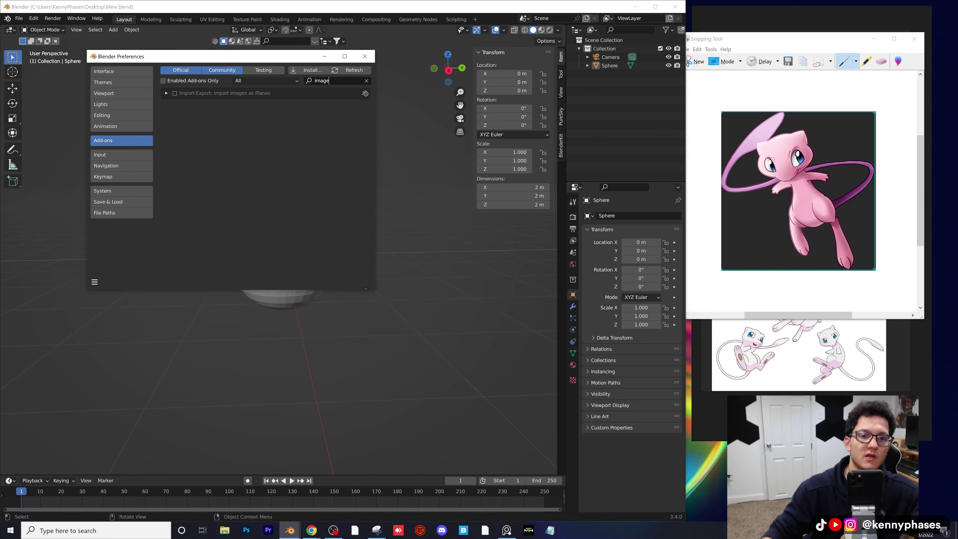
pyautogui.click(175, 94)
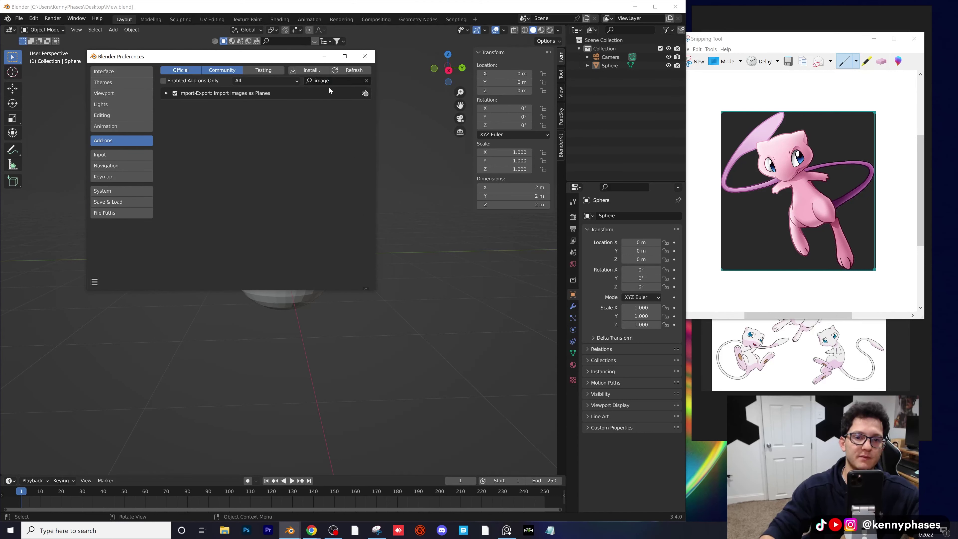
pyautogui.click(368, 58)
# - Import Capture1.JPG from the Desktop into the scene as an image plane
pyautogui.click(114, 30)
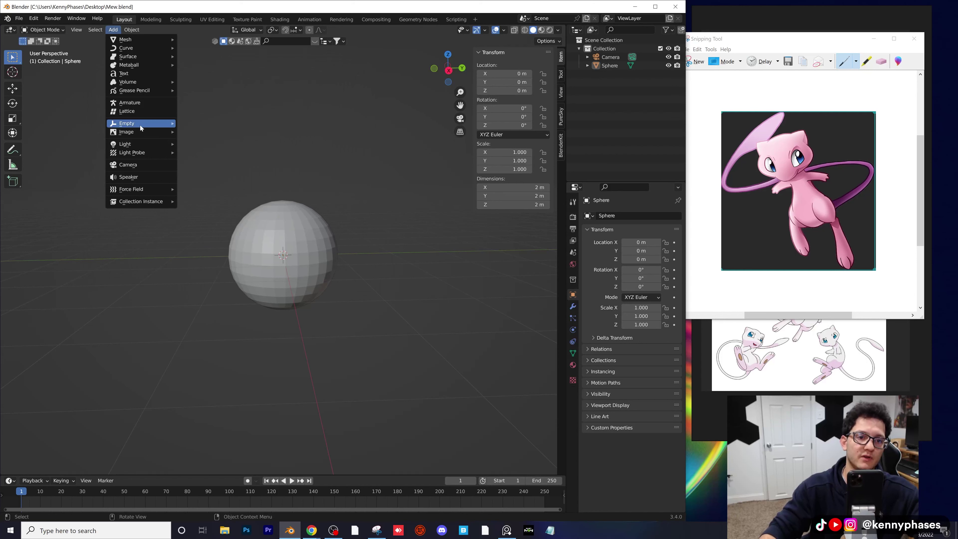
pyautogui.moveTo(141, 132)
pyautogui.click(217, 151)
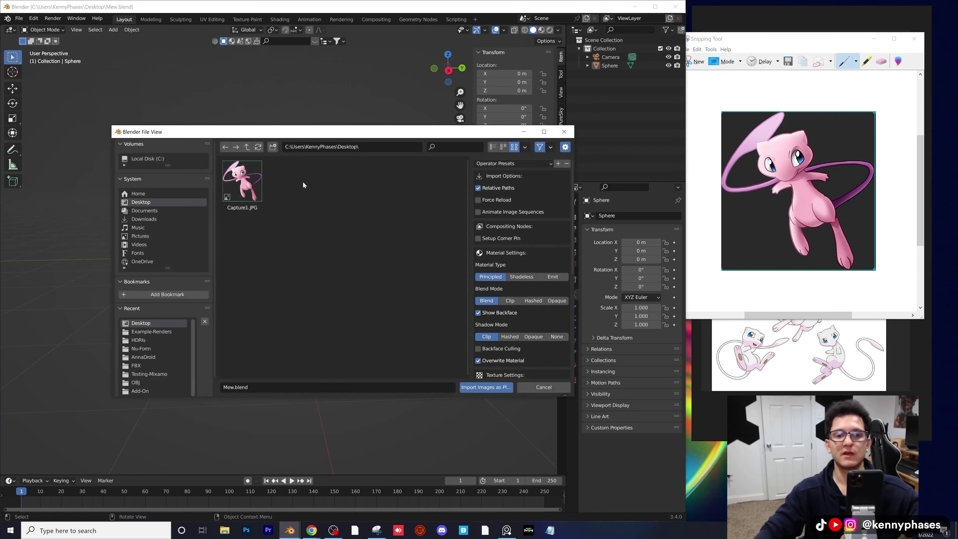
pyautogui.doubleClick(260, 182)
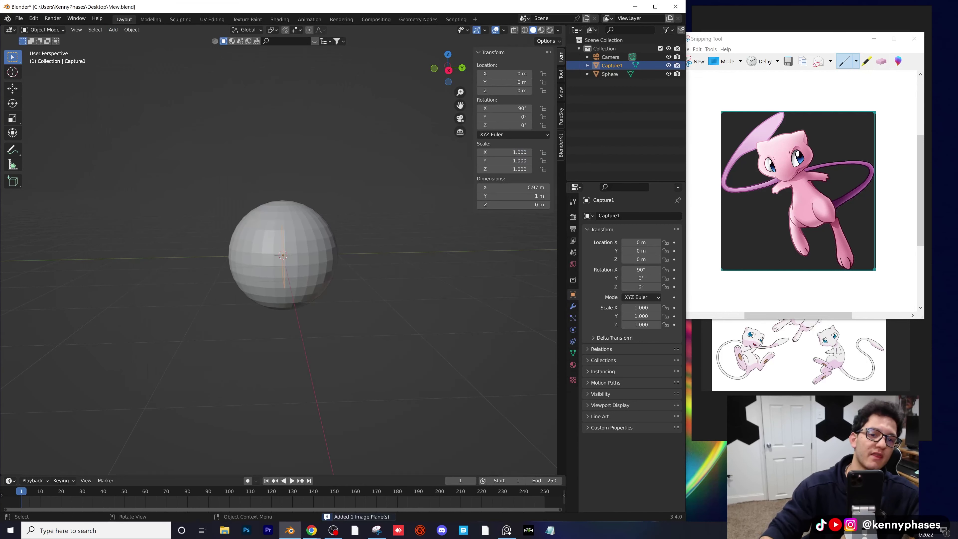
# - Scale the Mew image plane up to about 5.5 and show its texture with Material Preview shading
pyautogui.press('s')
pyautogui.click(352, 143)
pyautogui.moveTo(352, 143); pyautogui.dragTo(429, 128, button='middle')
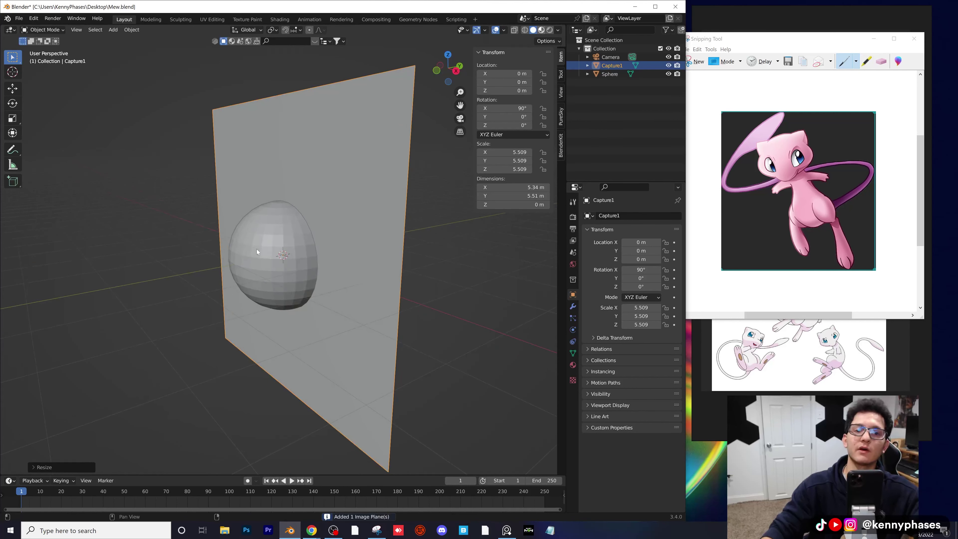
pyautogui.press('z')
pyautogui.moveTo(296, 244)
pyautogui.mouseDown(button='middle')
pyautogui.moveTo(316, 232)
pyautogui.moveTo(274, 235)
pyautogui.moveTo(317, 230)
pyautogui.moveTo(327, 240)
pyautogui.moveTo(276, 236)
pyautogui.moveTo(246, 247)
pyautogui.moveTo(274, 231)
pyautogui.mouseUp(button='middle')
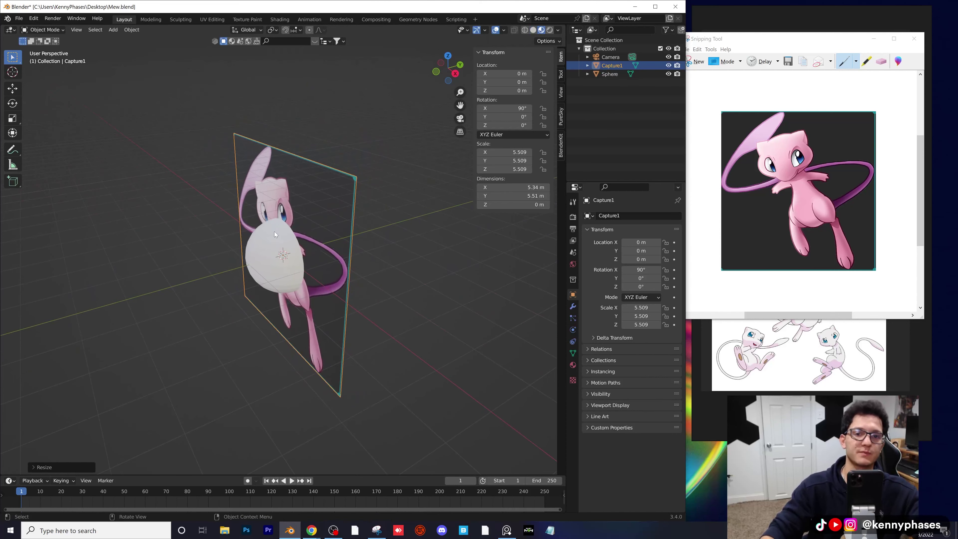
# - Move the image plane behind the sphere to about 2.6 m along Y and enlarge it to a scale of about 11.35
pyautogui.press('g')
pyautogui.press('y')
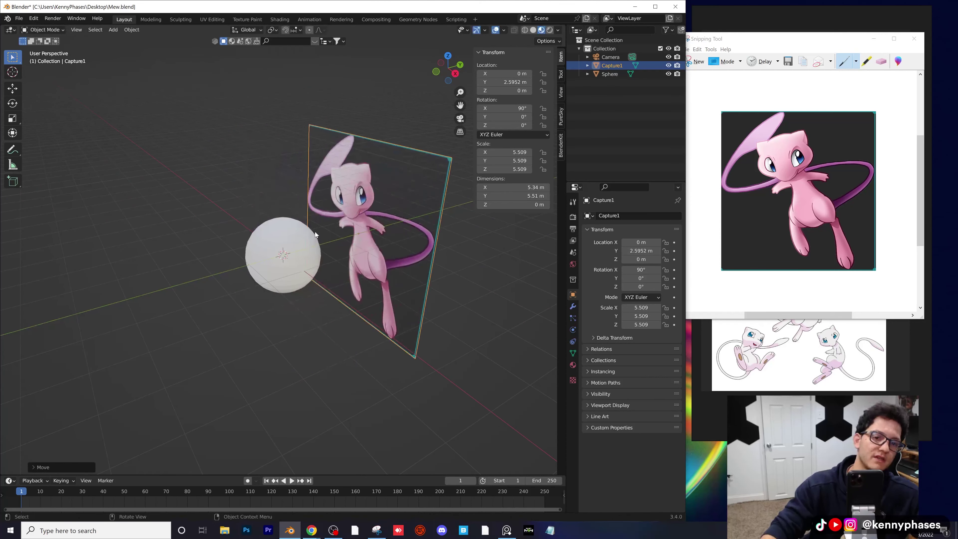
pyautogui.click(315, 232)
pyautogui.press('s')
pyautogui.click(375, 203)
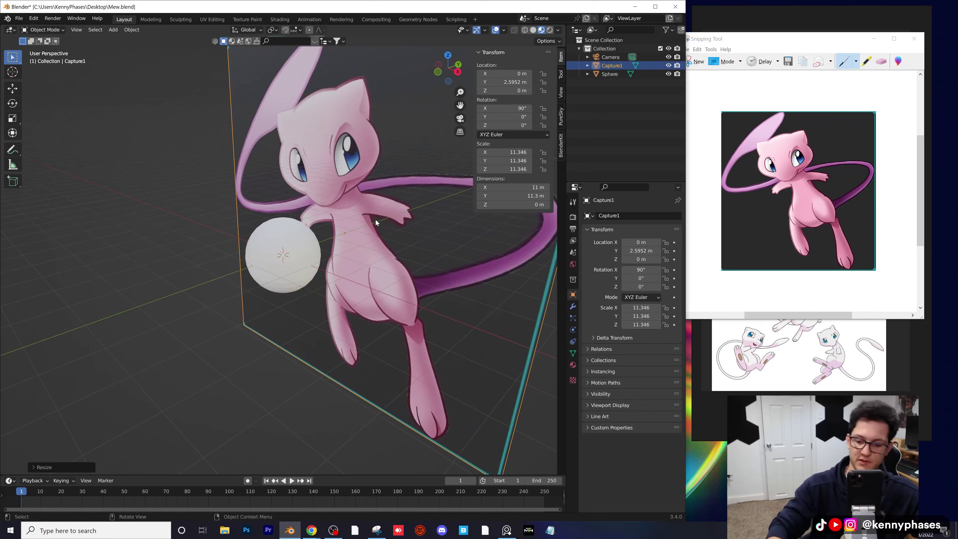
# - In camera view, set the output's Resolution Y to 1920 px and move the camera back to Y -12.75 m to frame the reference image
pyautogui.press('KP_0')
pyautogui.scroll(-1, 297, 203)
pyautogui.click(572, 229)
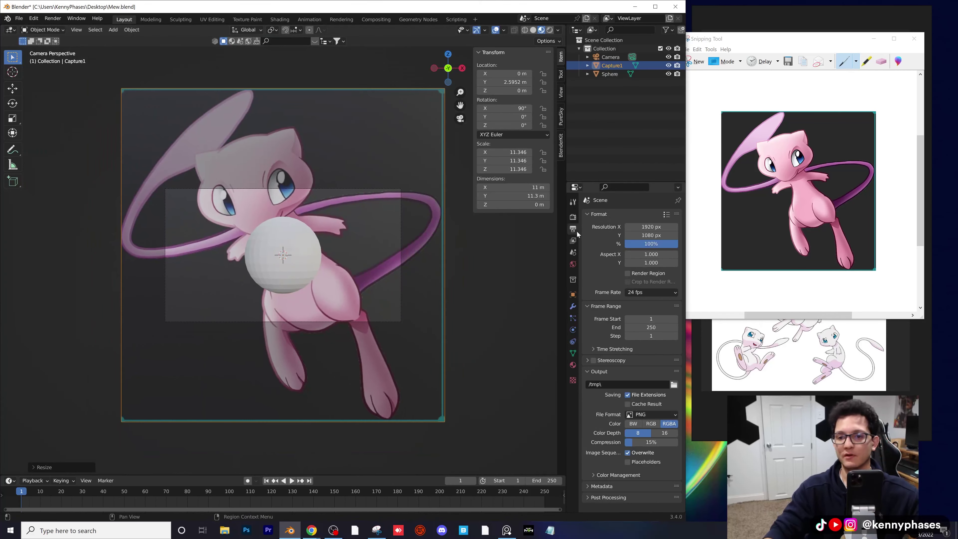
pyautogui.doubleClick(651, 235)
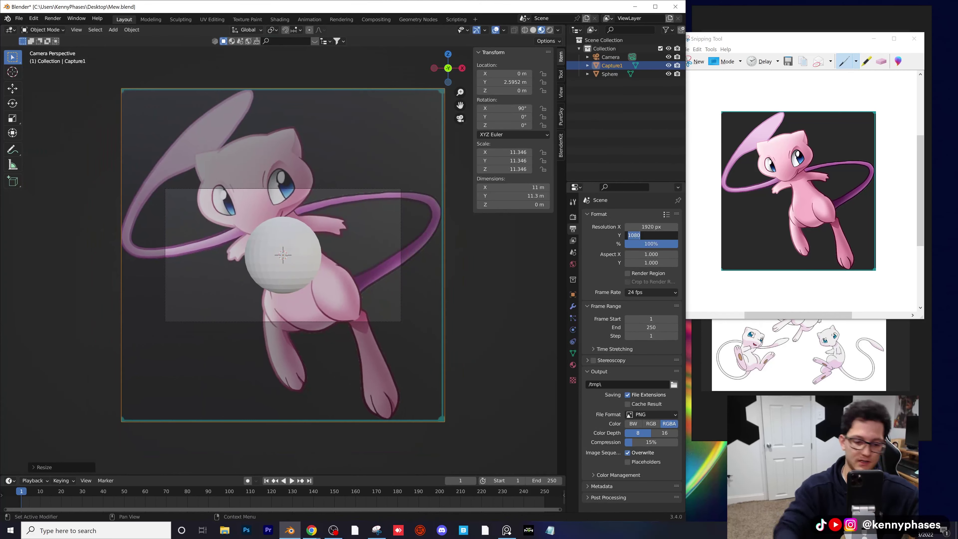
pyautogui.write('1920')
pyautogui.press('Return')
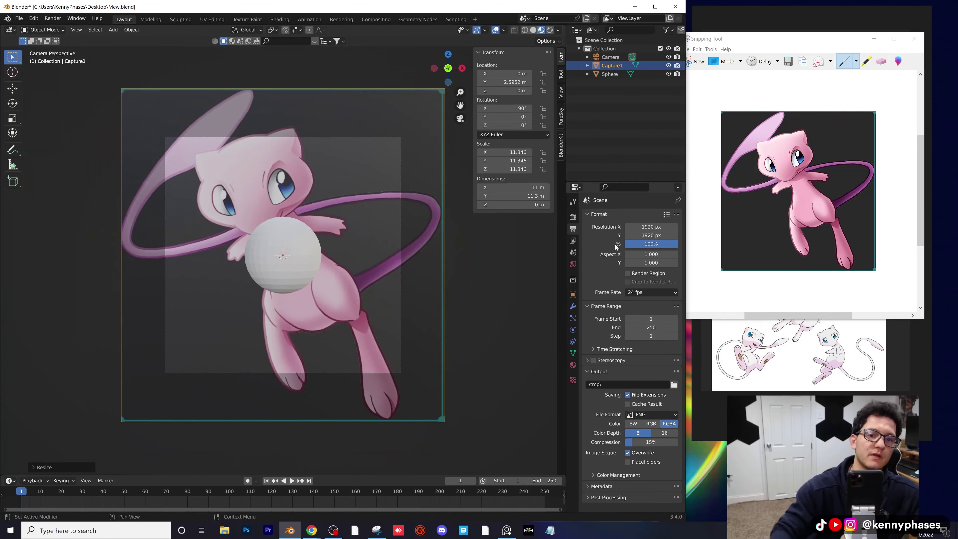
pyautogui.click(610, 57)
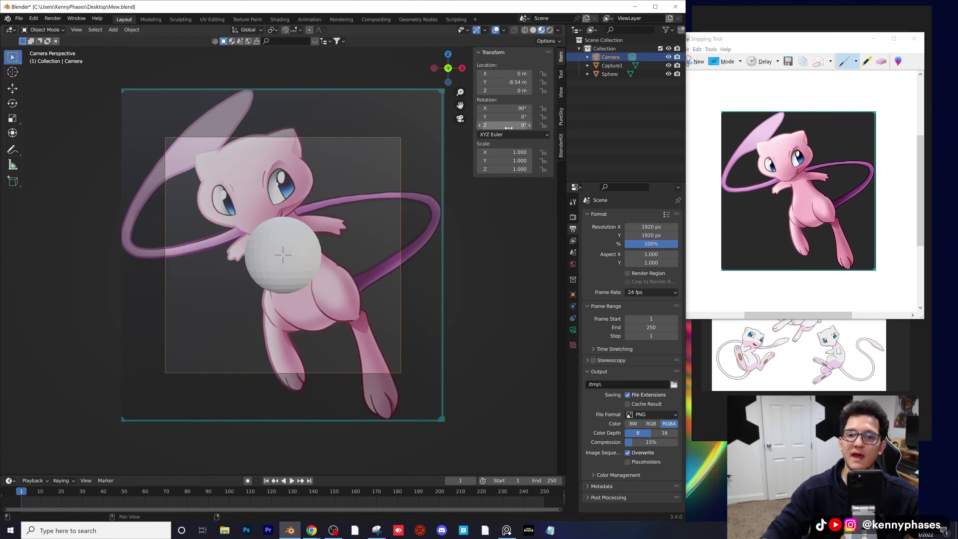
pyautogui.moveTo(506, 82)
pyautogui.mouseDown()
pyautogui.moveTo(480, 82)
pyautogui.moveTo(502, 83)
pyautogui.mouseUp()
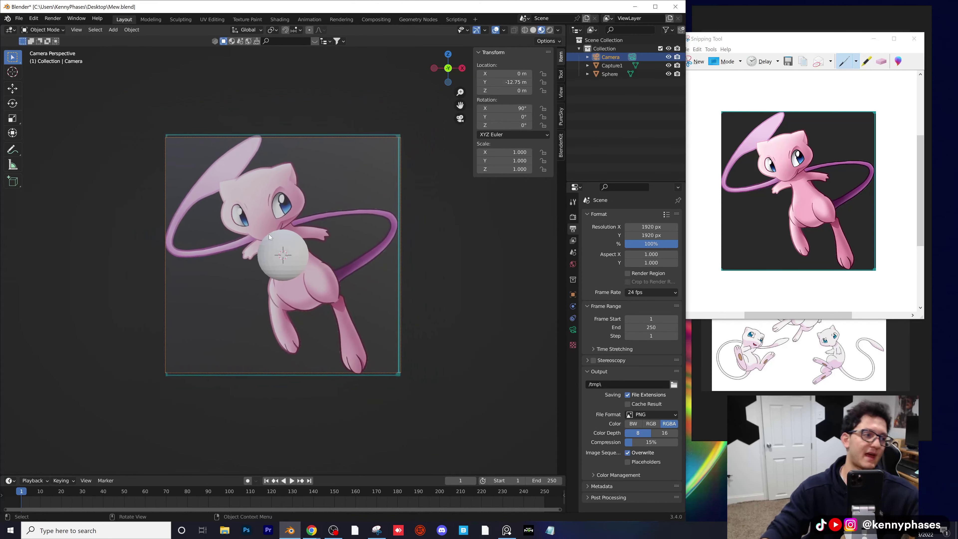
# - Place the sphere over Mew's belly at about X 0.67 m, Z -1.04 m, scale it to about 1.18 and save the file
pyautogui.scroll(3, 269, 235)
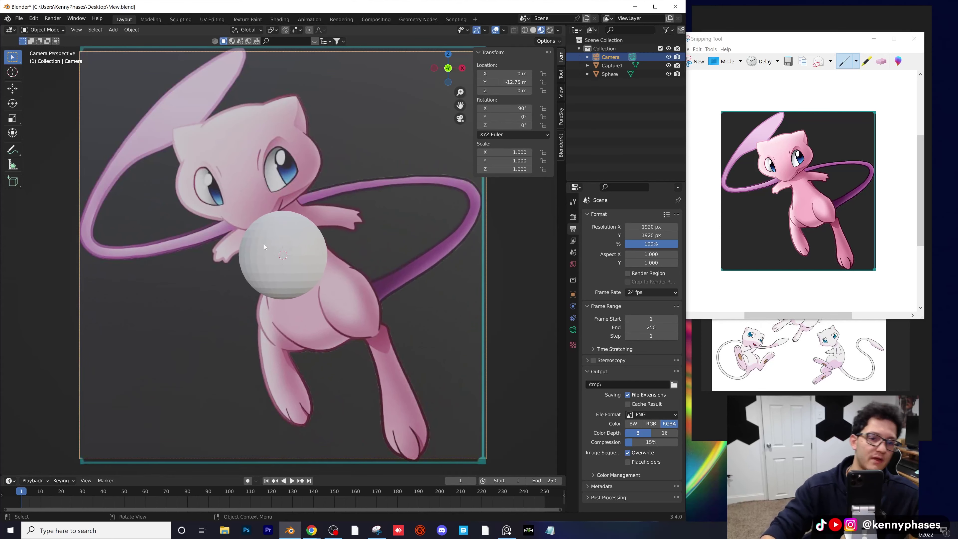
pyautogui.click(264, 243)
pyautogui.press('g')
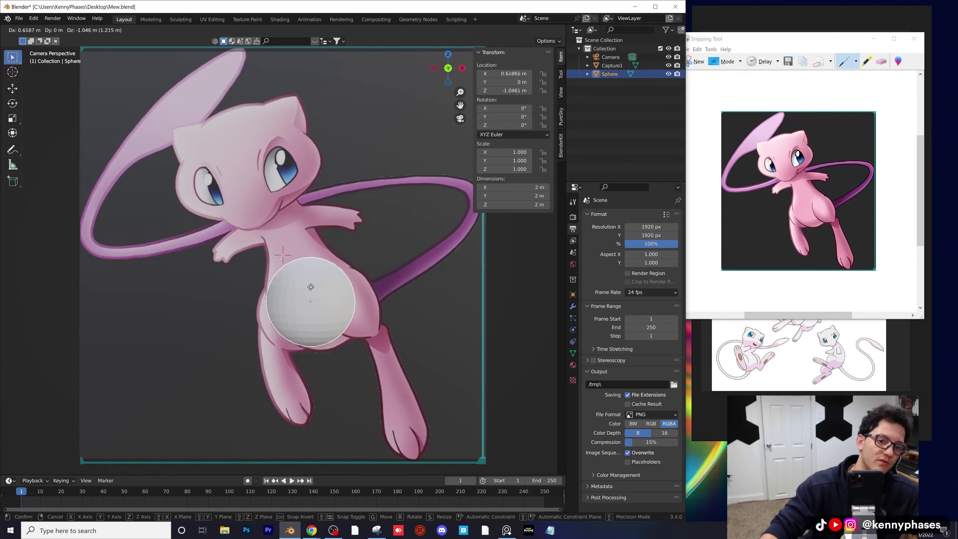
pyautogui.click(318, 284)
pyautogui.press('s')
pyautogui.click(322, 282)
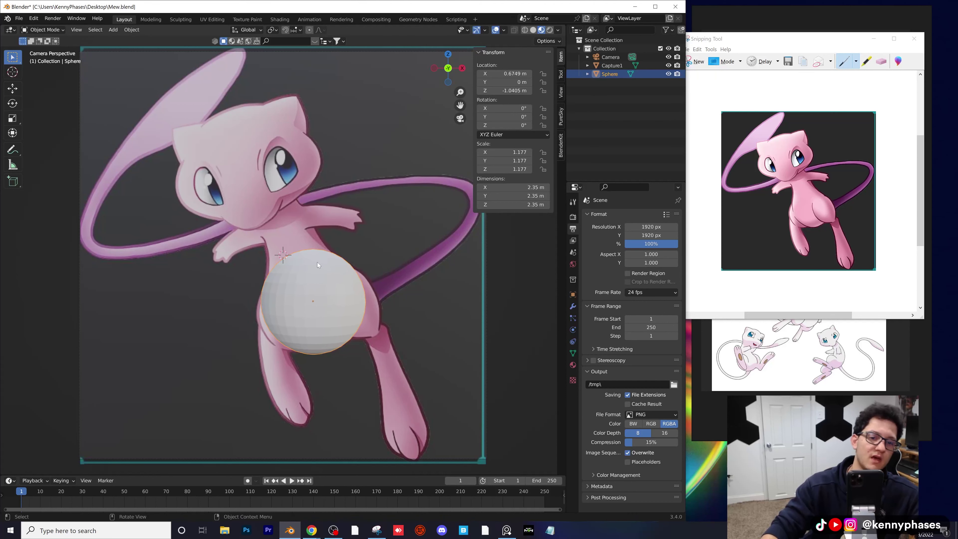
pyautogui.hotkey('ctrl', 's')
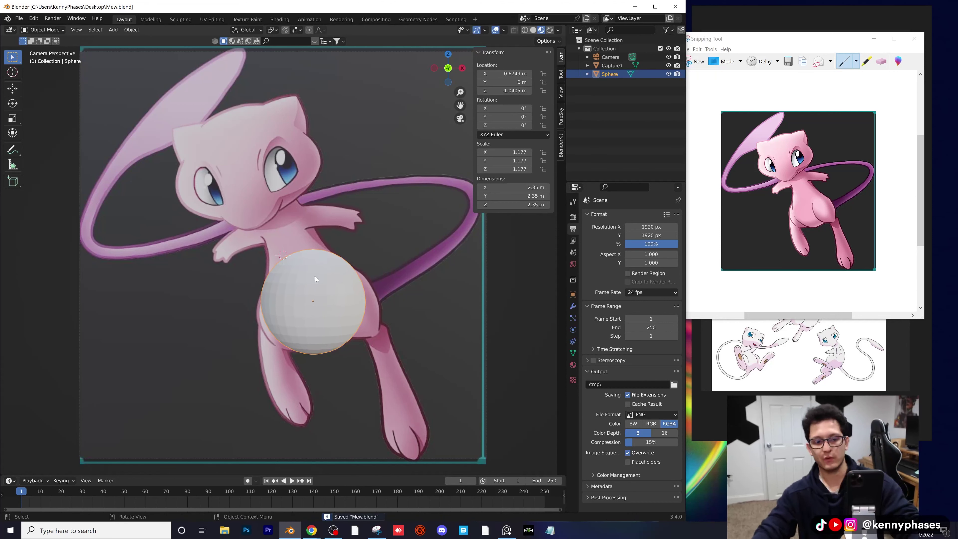
# - Save the file and switch to the Sculpting workspace, showing the sphere and reference through the camera with Material Preview shading
pyautogui.scroll(-2, 324, 261)
pyautogui.moveTo(330, 251); pyautogui.dragTo(326, 269, button='middle')
pyautogui.press('KP_0')
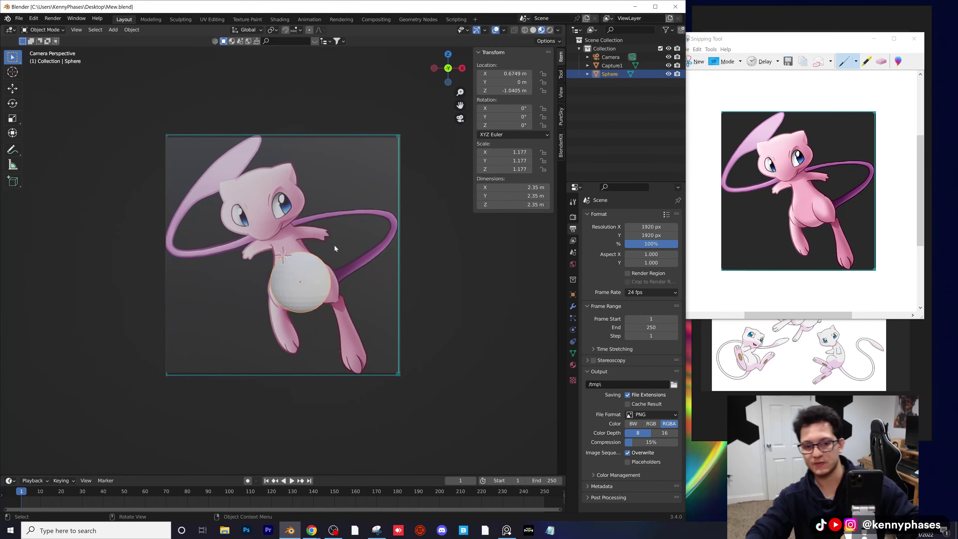
pyautogui.scroll(2, 285, 254)
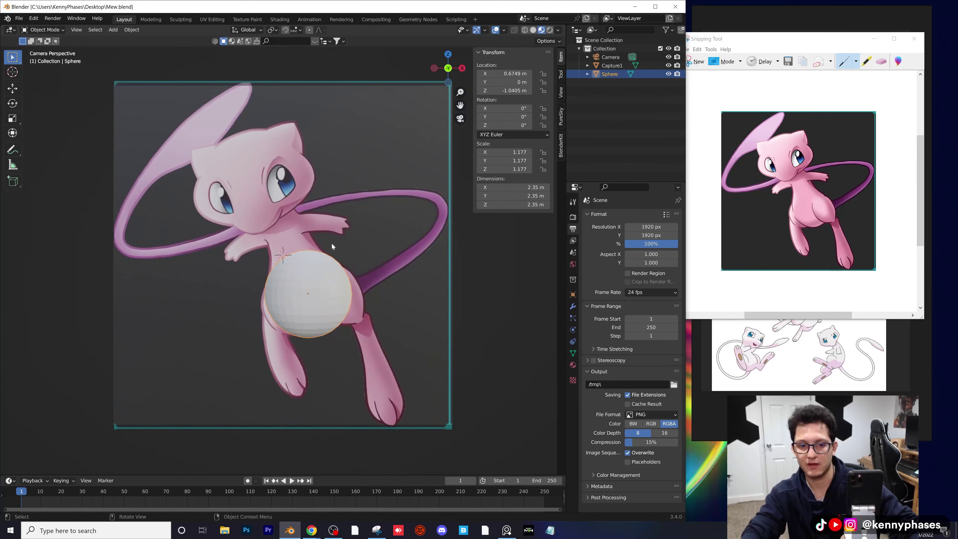
pyautogui.hotkey('ctrl', 's')
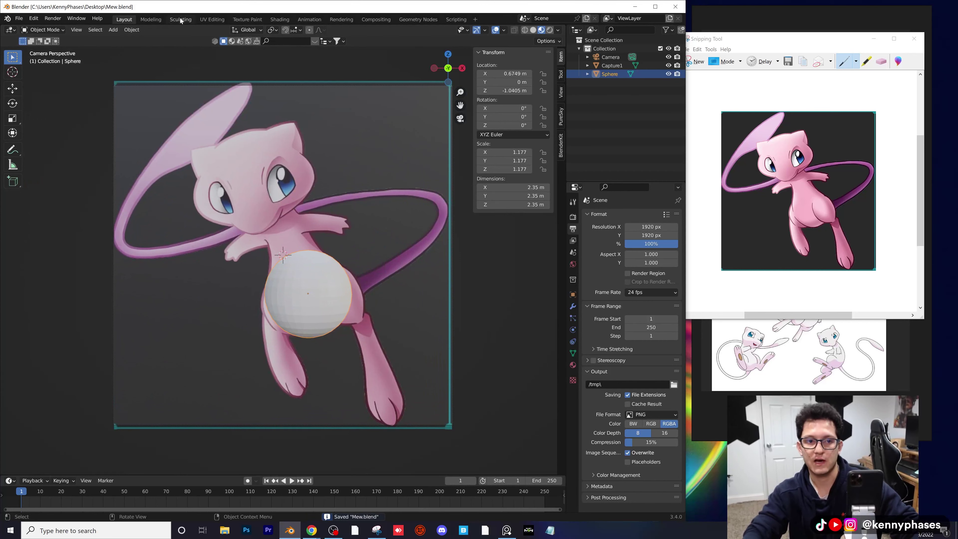
pyautogui.click(180, 19)
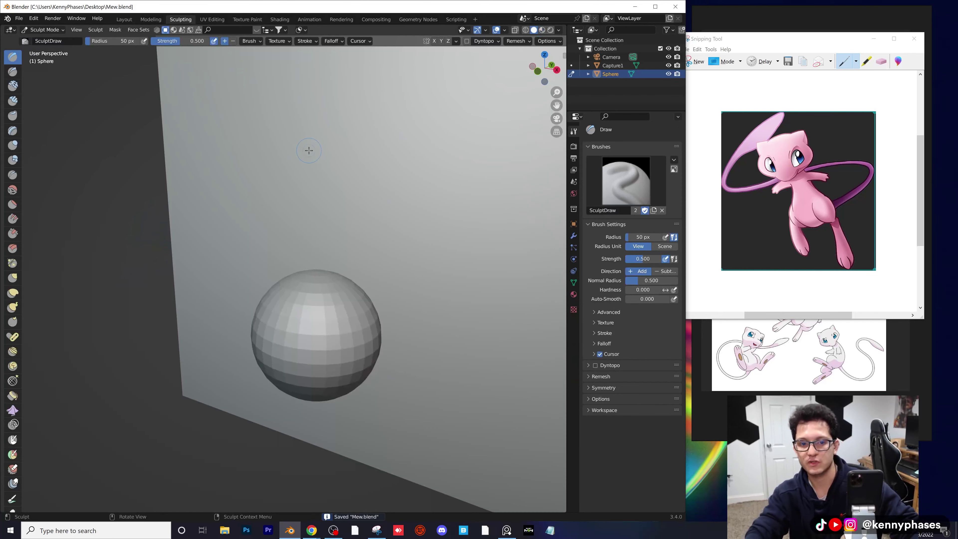
pyautogui.click(542, 31)
pyautogui.press('KP_0')
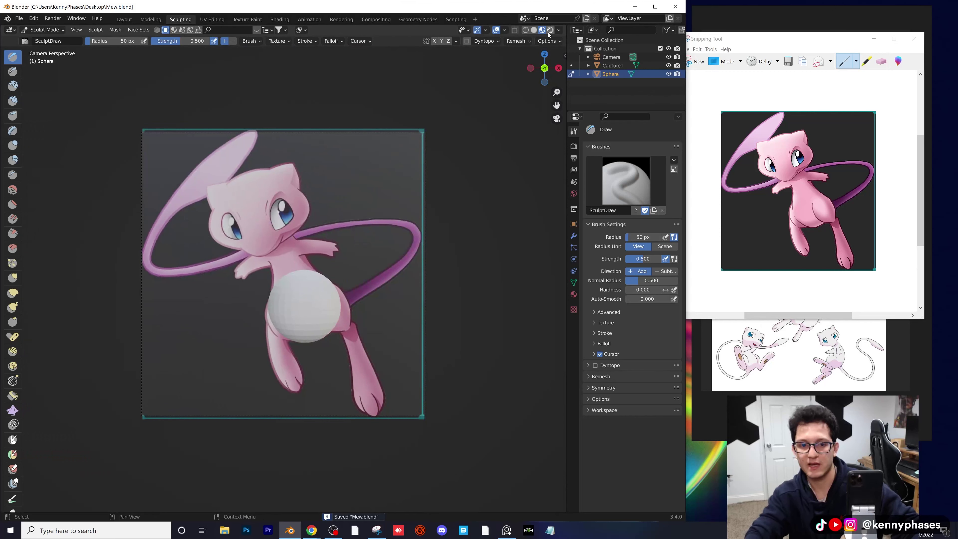
pyautogui.scroll(4, 316, 247)
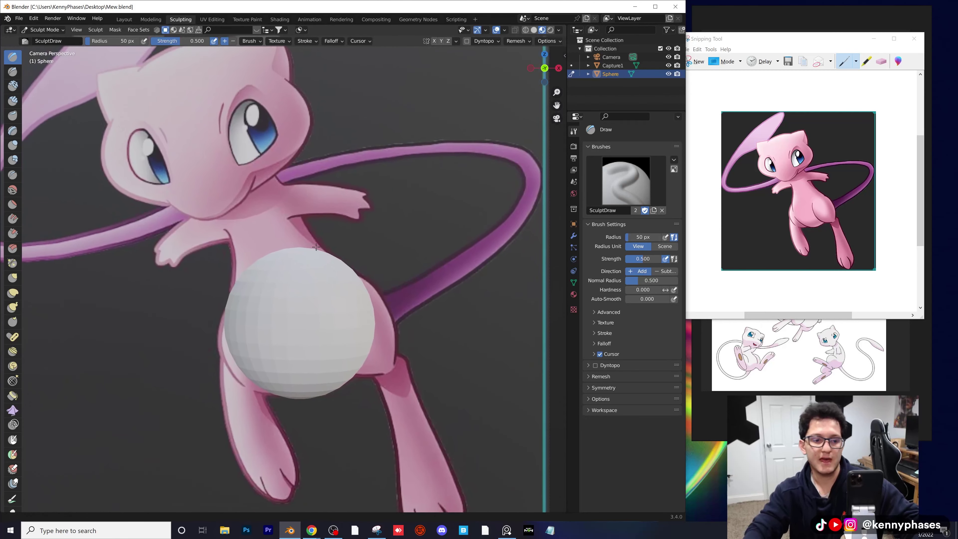
pyautogui.keyDown('shift'); pyautogui.moveTo(316, 248); pyautogui.dragTo(309, 243, button='middle'); pyautogui.keyUp('shift')
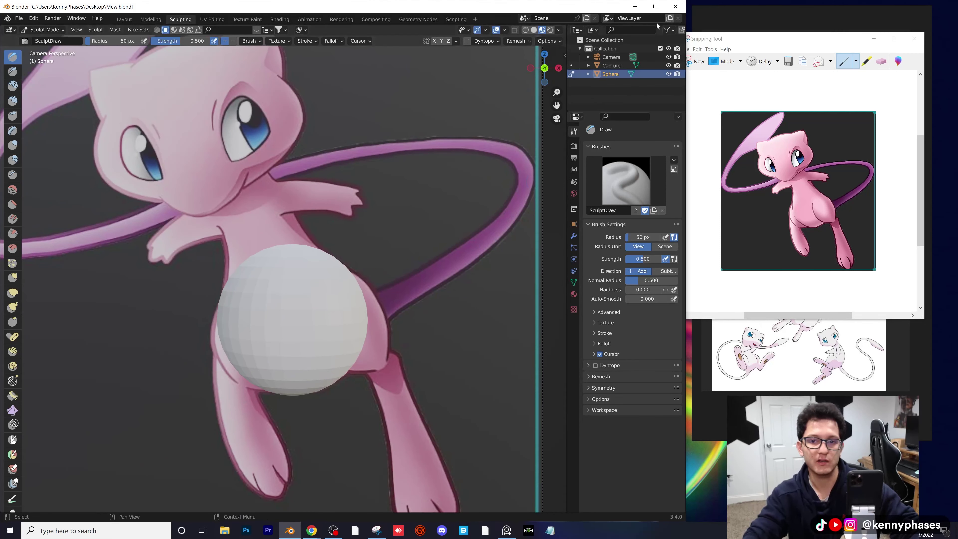
pyautogui.click(520, 42)
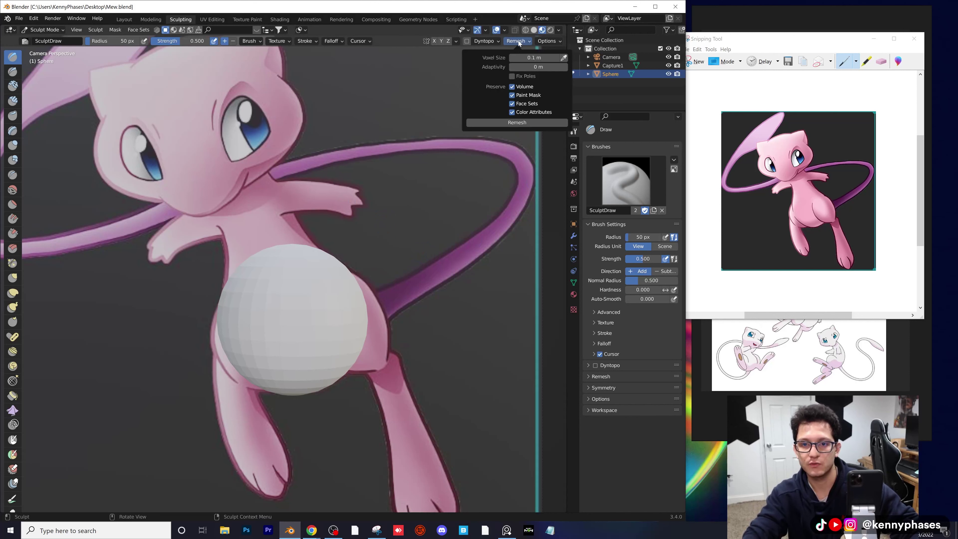
pyautogui.click(519, 43)
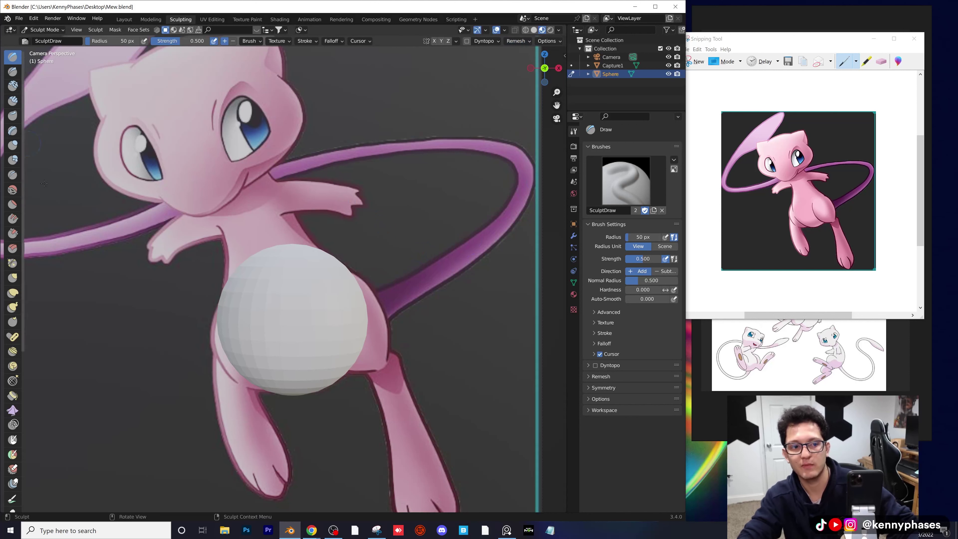
pyautogui.moveTo(293, 265); pyautogui.dragTo(290, 268)
pyautogui.moveTo(248, 327); pyautogui.dragTo(270, 308)
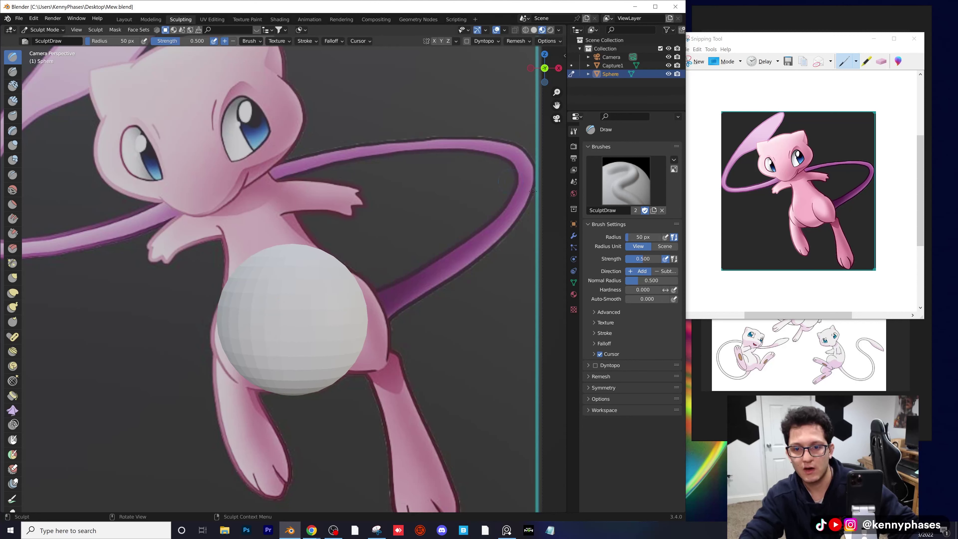
# - Set the render engine to Cycles and show the viewport with Rendered shading
pyautogui.click(573, 146)
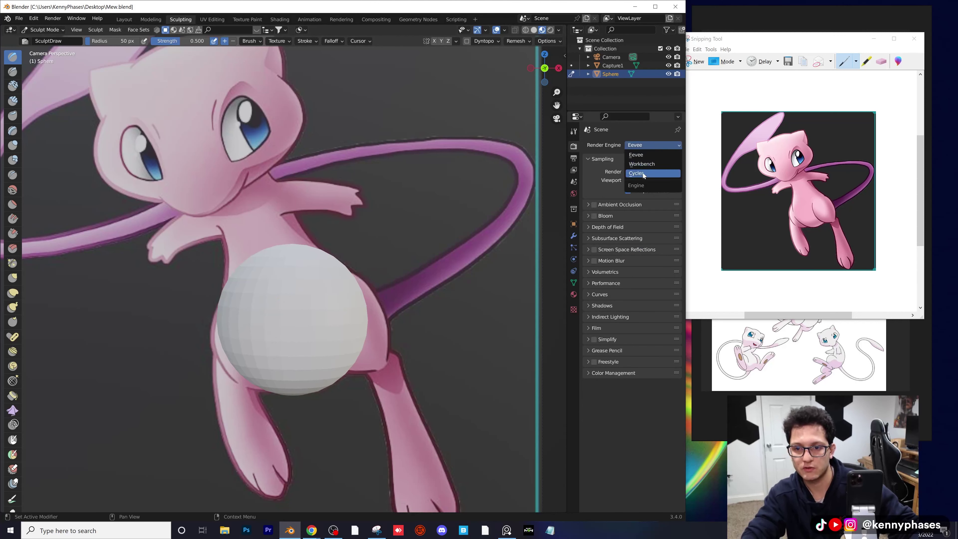
pyautogui.click(643, 173)
pyautogui.click(551, 31)
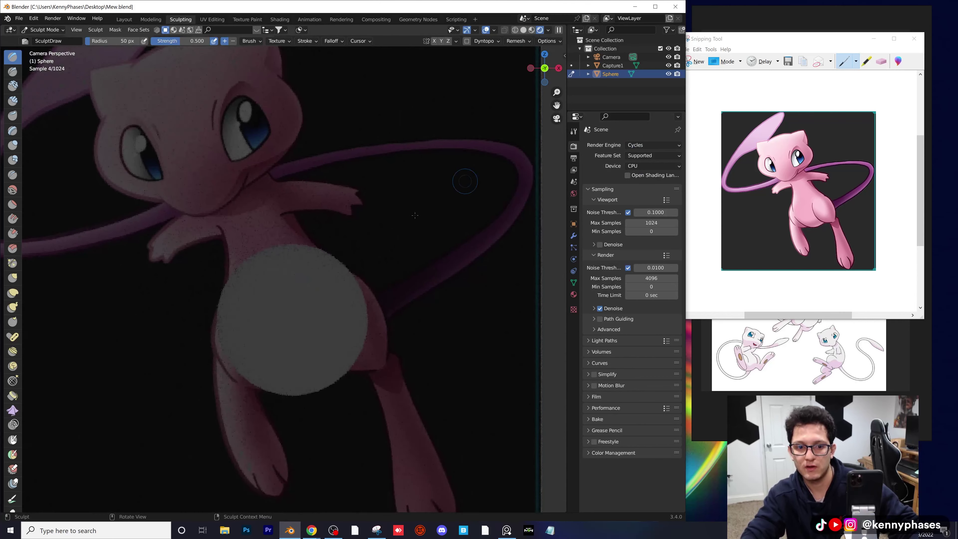
# - Brighten the world background colour to near white with a value of 0.965 and save the file
pyautogui.click(574, 194)
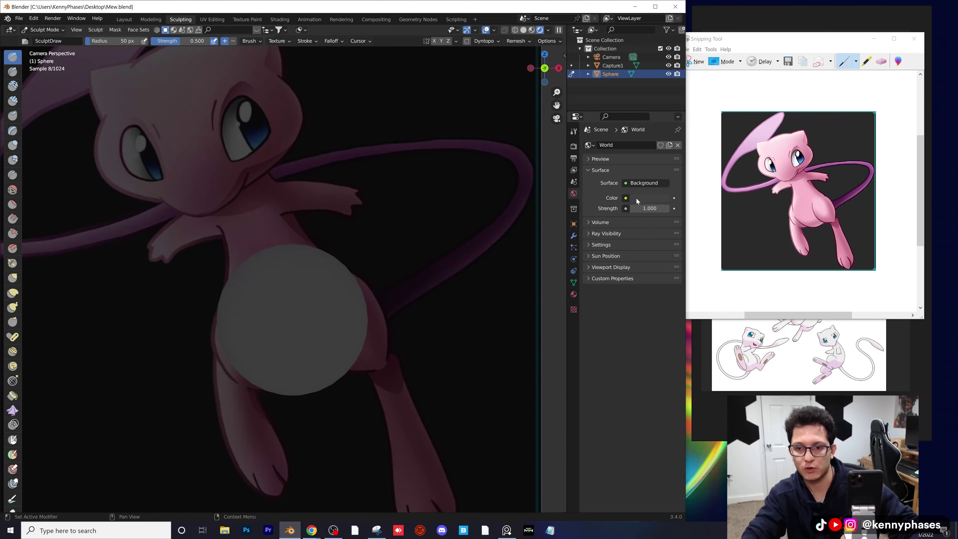
pyautogui.click(648, 198)
pyautogui.moveTo(663, 102); pyautogui.dragTo(663, 76)
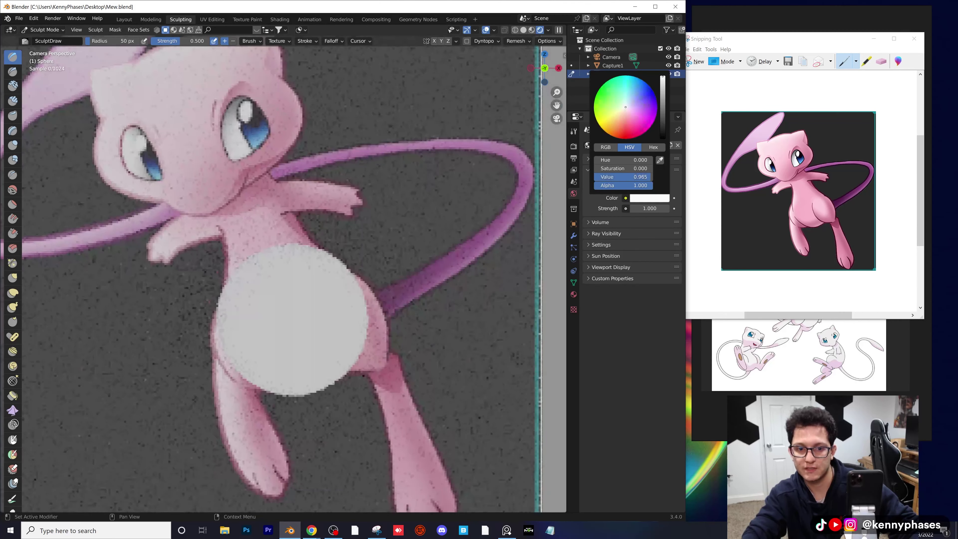
pyautogui.hotkey('ctrl', 's')
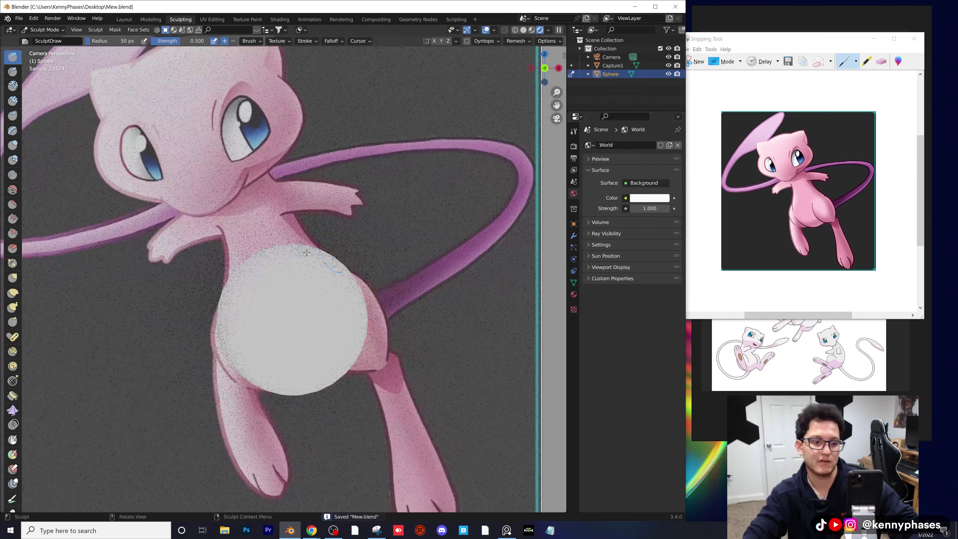
# - Return the viewport to Material Preview shading and choose the Inflate/Deflate sculpt brush
pyautogui.scroll(1, 308, 267)
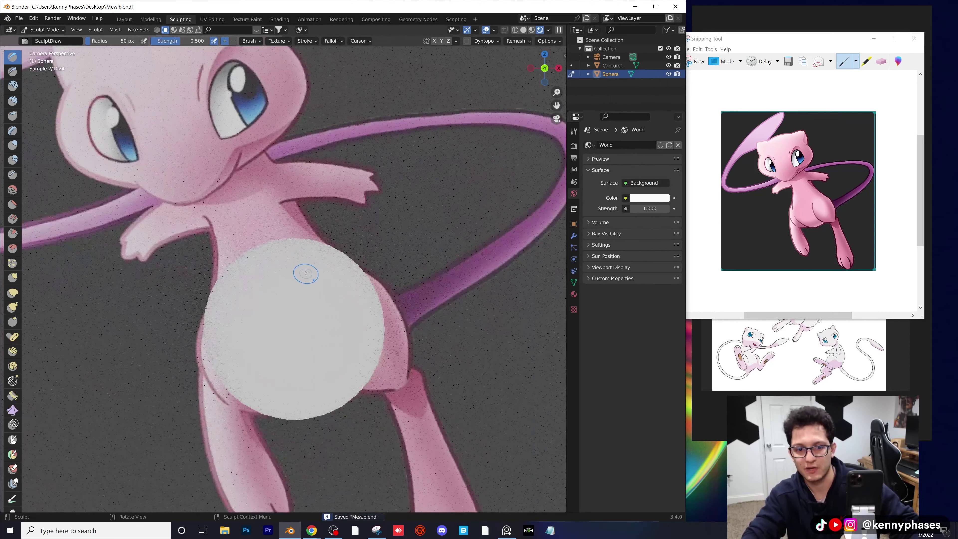
pyautogui.click(533, 31)
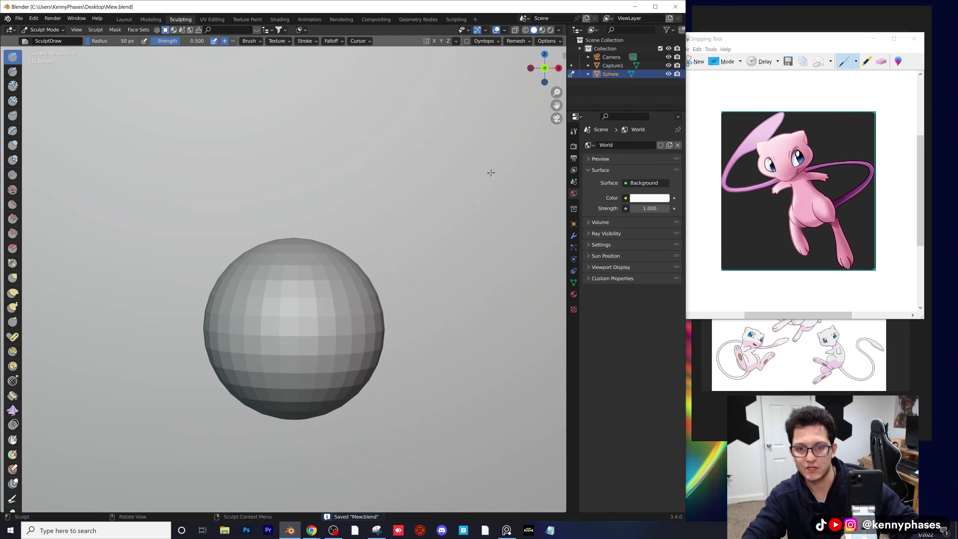
pyautogui.click(541, 30)
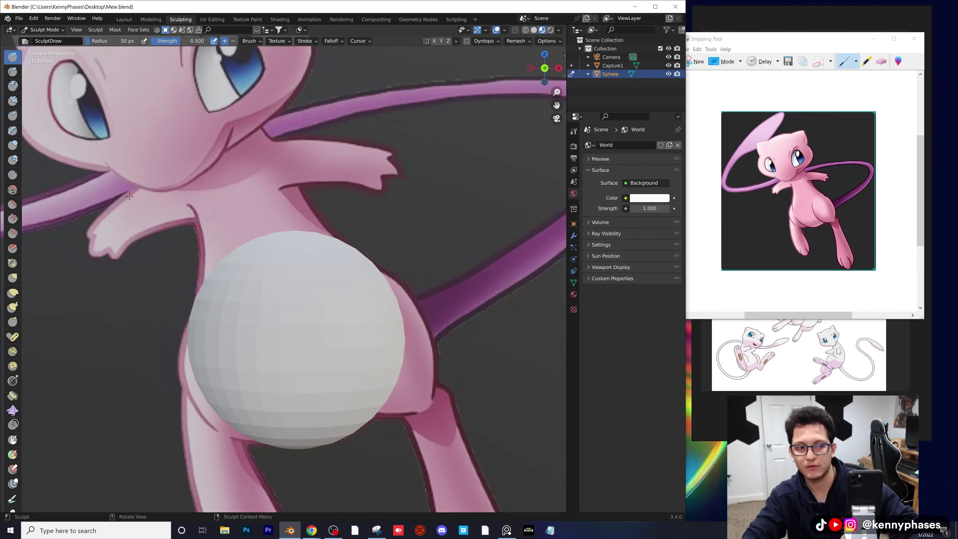
pyautogui.click(12, 145)
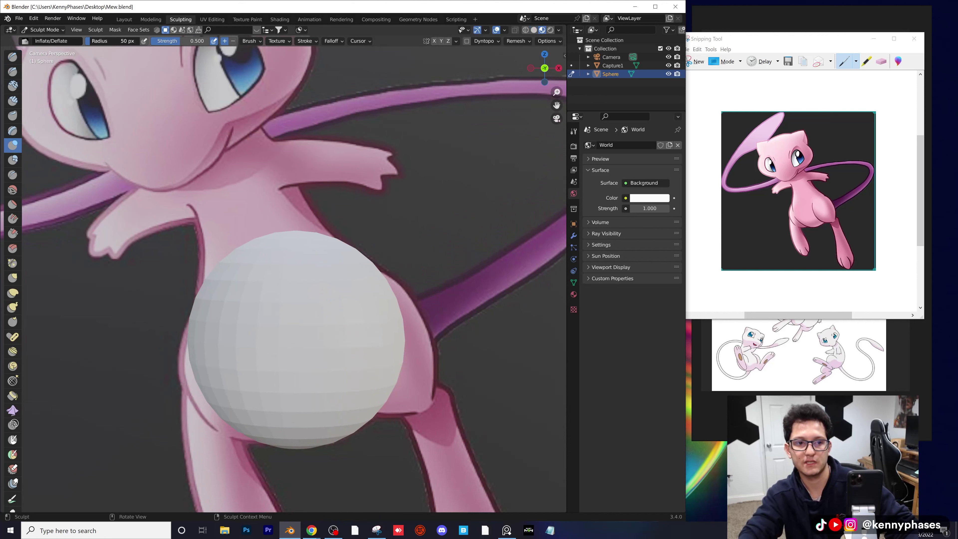
# - Set the Inflate/Deflate brush radius to 249 px and inflate the sphere's top towards Mew's chest
pyautogui.press('f')
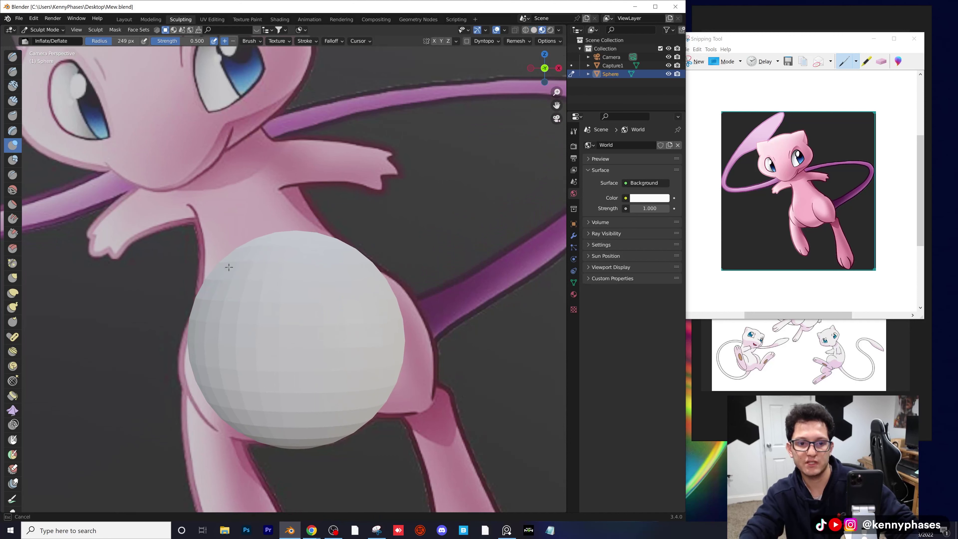
pyautogui.moveTo(218, 275); pyautogui.dragTo(272, 254)
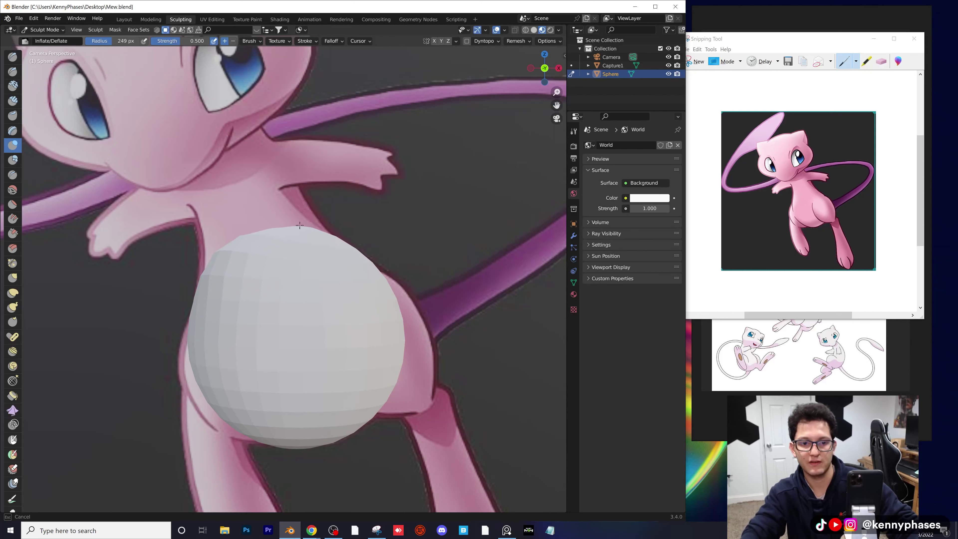
pyautogui.moveTo(300, 225); pyautogui.dragTo(321, 236)
pyautogui.moveTo(268, 249)
pyautogui.mouseDown()
pyautogui.moveTo(245, 251)
pyautogui.moveTo(251, 233)
pyautogui.moveTo(270, 232)
pyautogui.moveTo(241, 233)
pyautogui.moveTo(263, 248)
pyautogui.moveTo(258, 214)
pyautogui.moveTo(274, 216)
pyautogui.moveTo(306, 253)
pyautogui.moveTo(345, 257)
pyautogui.moveTo(302, 276)
pyautogui.mouseUp()
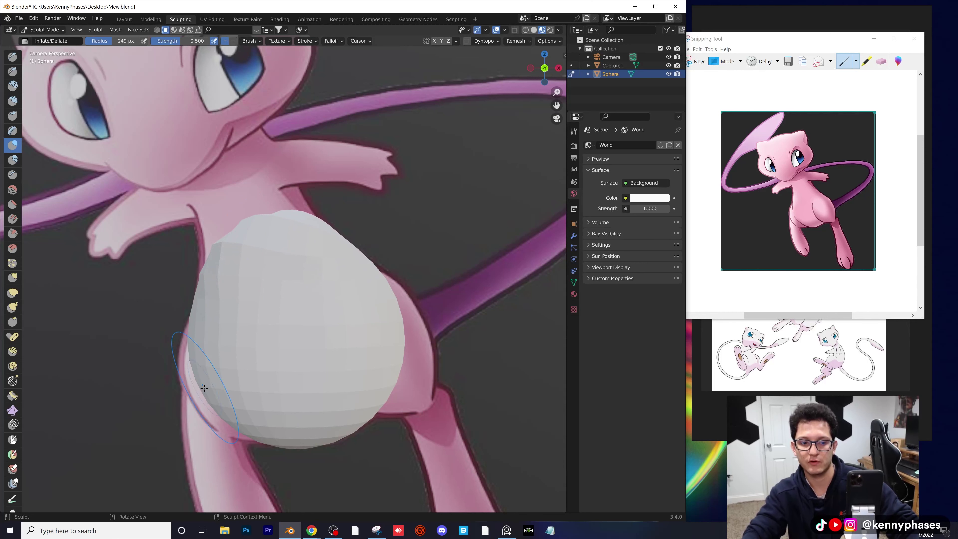
# - Inflate the sphere's lower sides towards the hips in the reference, raising the brush strength to 0.634
pyautogui.moveTo(210, 382)
pyautogui.mouseDown()
pyautogui.moveTo(215, 403)
pyautogui.moveTo(214, 392)
pyautogui.mouseUp()
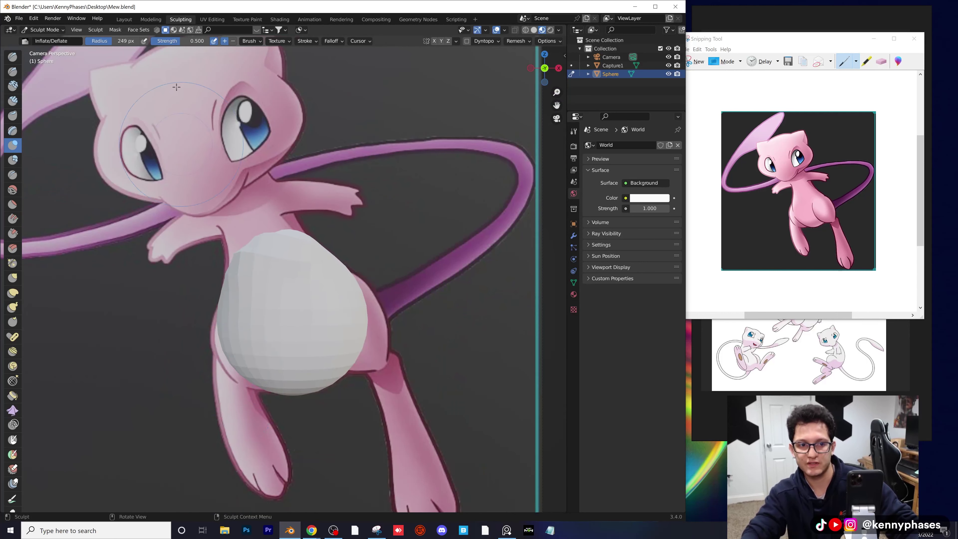
pyautogui.moveTo(242, 321)
pyautogui.mouseDown()
pyautogui.moveTo(252, 329)
pyautogui.moveTo(236, 377)
pyautogui.mouseUp()
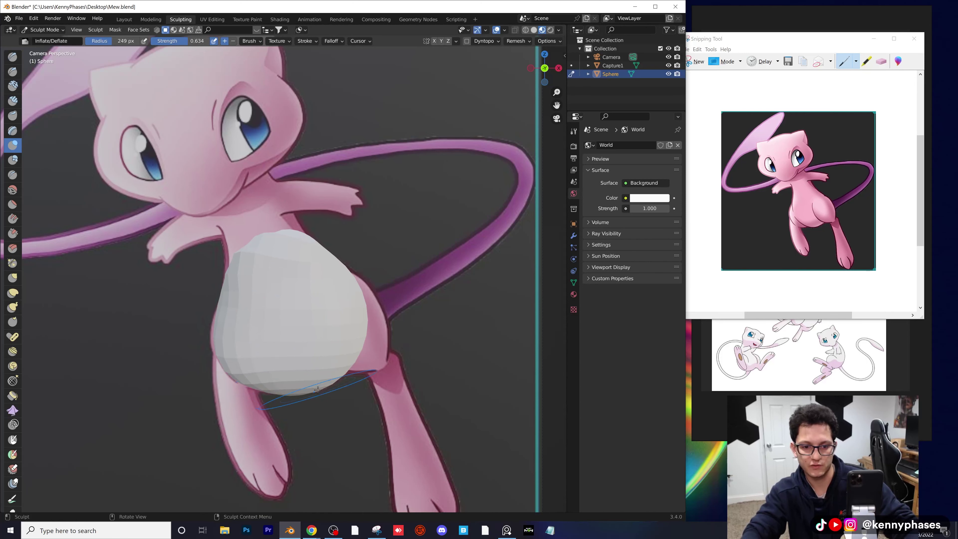
pyautogui.moveTo(353, 333); pyautogui.dragTo(357, 312)
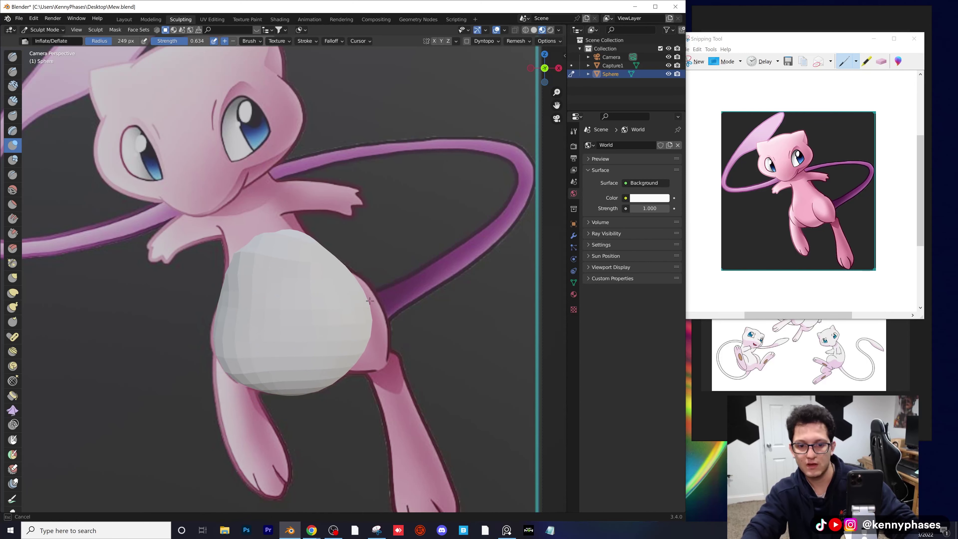
pyautogui.moveTo(371, 347)
pyautogui.mouseDown()
pyautogui.moveTo(368, 310)
pyautogui.moveTo(317, 373)
pyautogui.mouseUp()
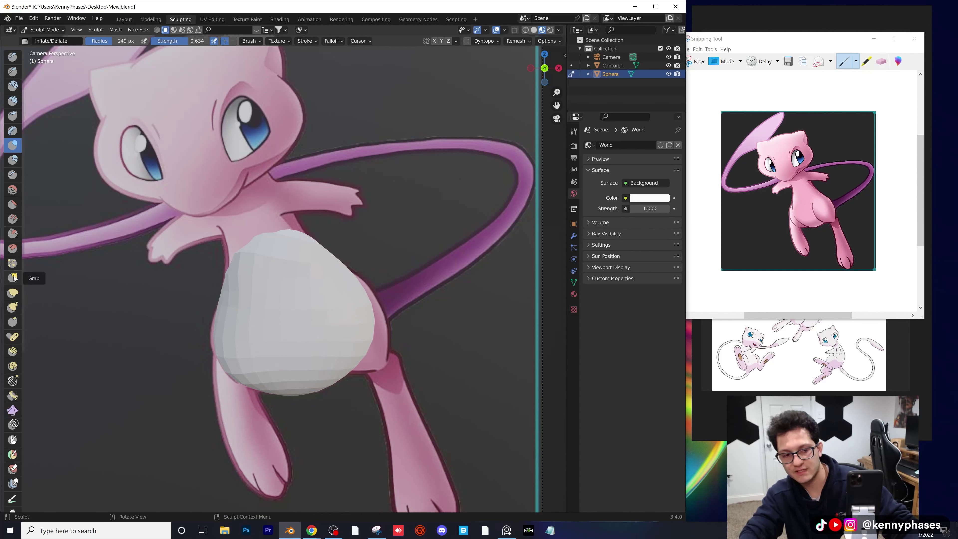
# - Pull the body's hip and upper chest out to the reference outline with the Elastic Deform brush
pyautogui.click(12, 292)
pyautogui.moveTo(321, 313)
pyautogui.mouseDown()
pyautogui.moveTo(377, 355)
pyautogui.moveTo(385, 328)
pyautogui.moveTo(364, 310)
pyautogui.moveTo(392, 344)
pyautogui.mouseUp()
pyautogui.moveTo(280, 248); pyautogui.dragTo(259, 225)
pyautogui.moveTo(347, 288)
pyautogui.mouseDown()
pyautogui.moveTo(372, 277)
pyautogui.moveTo(325, 291)
pyautogui.moveTo(430, 263)
pyautogui.moveTo(407, 302)
pyautogui.moveTo(402, 276)
pyautogui.moveTo(338, 288)
pyautogui.moveTo(366, 287)
pyautogui.mouseUp()
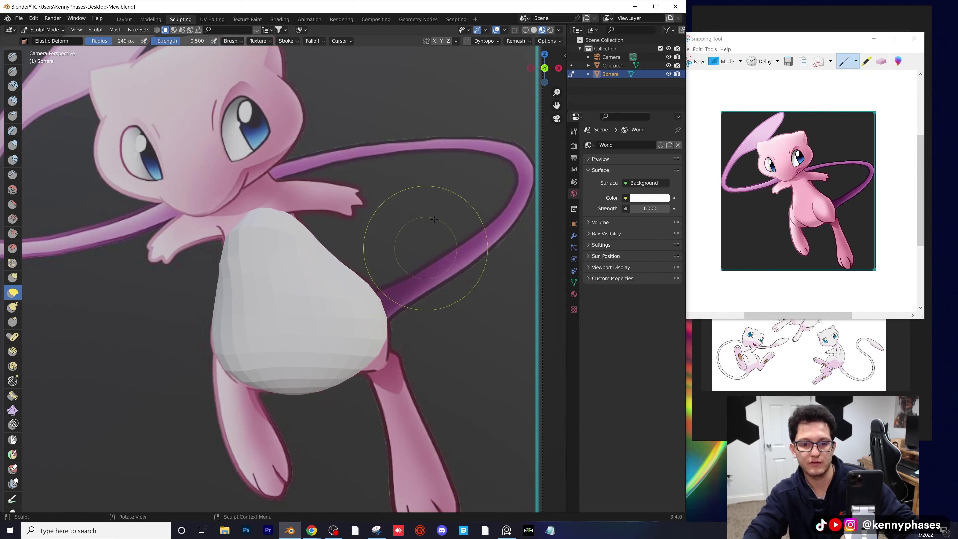
# - Remesh the body with a voxel size of 0.1 m and check its new topology in Edit Mode
pyautogui.click(518, 41)
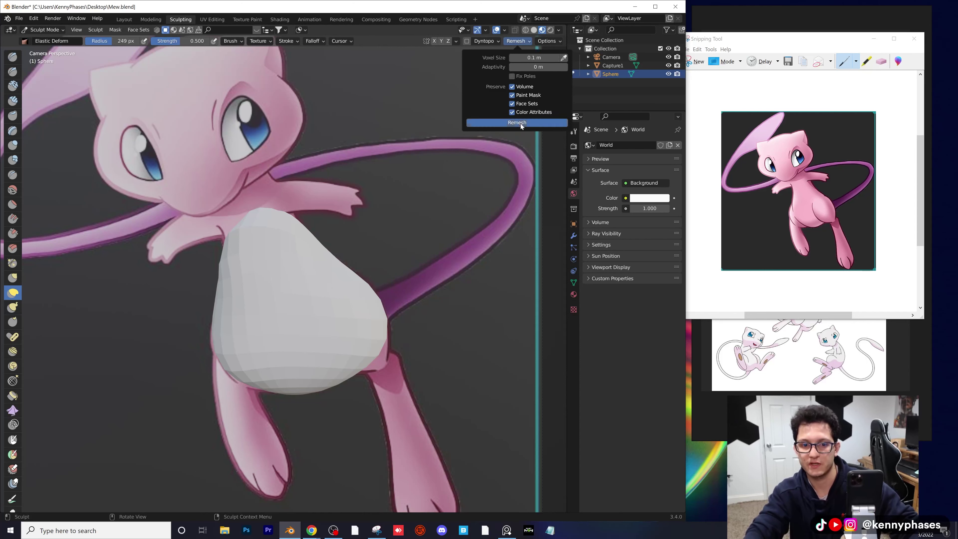
pyautogui.click(530, 123)
pyautogui.scroll(2, 327, 298)
pyautogui.scroll(4, 327, 298)
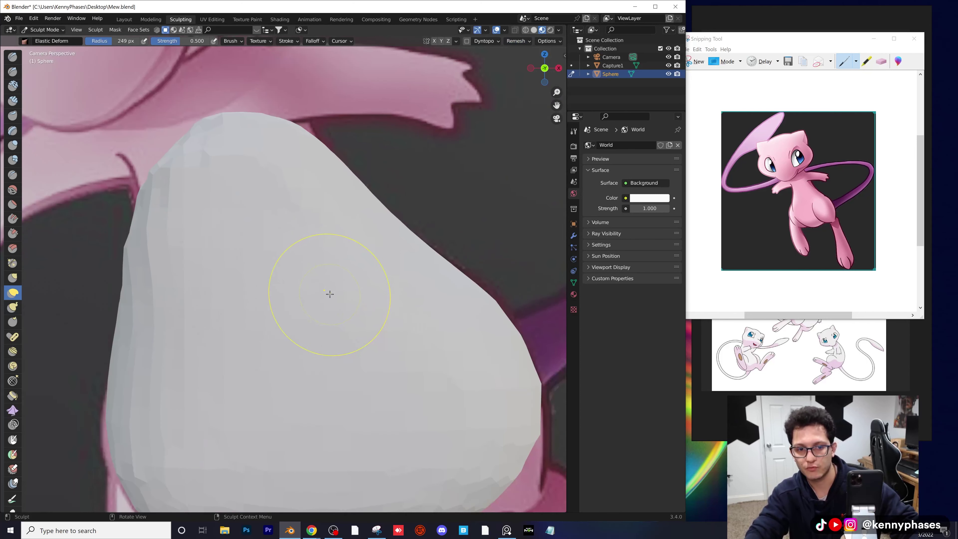
pyautogui.scroll(-3, 328, 296)
pyautogui.press('Tab')
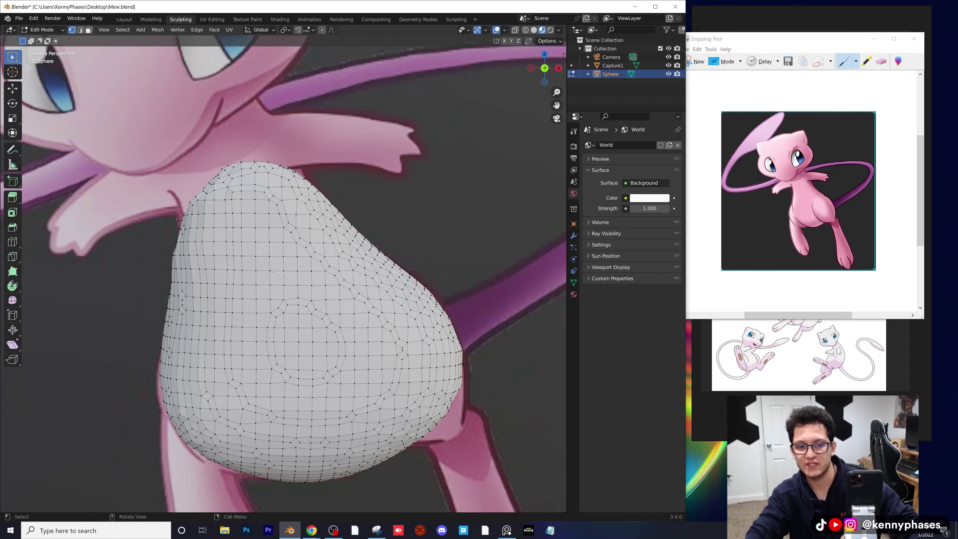
pyautogui.press('Tab')
# - Stretch the top of the body up towards the neck and adjust its hip-side contour with Elastic Deform
pyautogui.scroll(-3, 375, 331)
pyautogui.keyDown('shift'); pyautogui.moveTo(374, 332); pyautogui.dragTo(337, 257, button='middle'); pyautogui.keyUp('shift')
pyautogui.scroll(2, 309, 233)
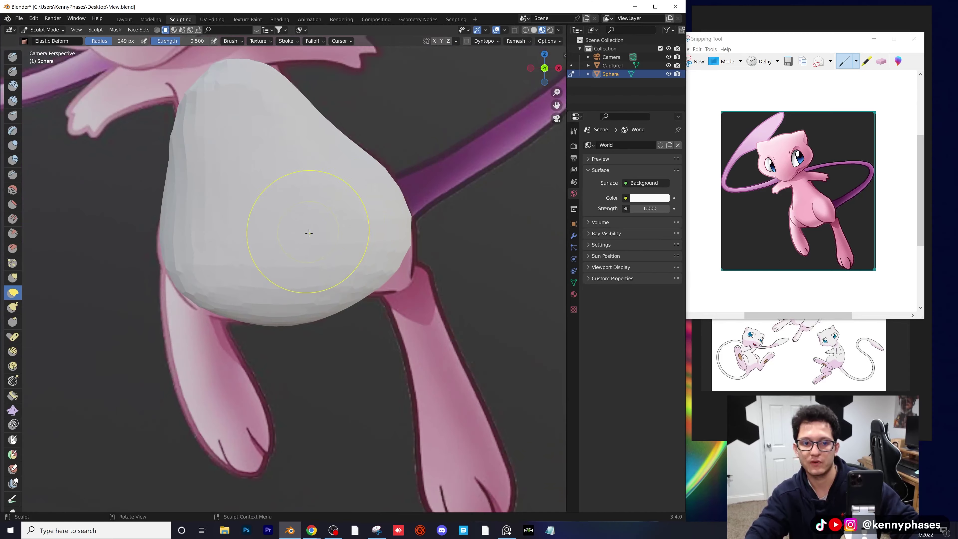
pyautogui.keyDown('shift'); pyautogui.moveTo(332, 184); pyautogui.dragTo(378, 276, button='middle'); pyautogui.keyUp('shift')
pyautogui.moveTo(266, 178)
pyautogui.mouseDown()
pyautogui.moveTo(252, 155)
pyautogui.moveTo(260, 143)
pyautogui.mouseUp()
pyautogui.scroll(1, 422, 262)
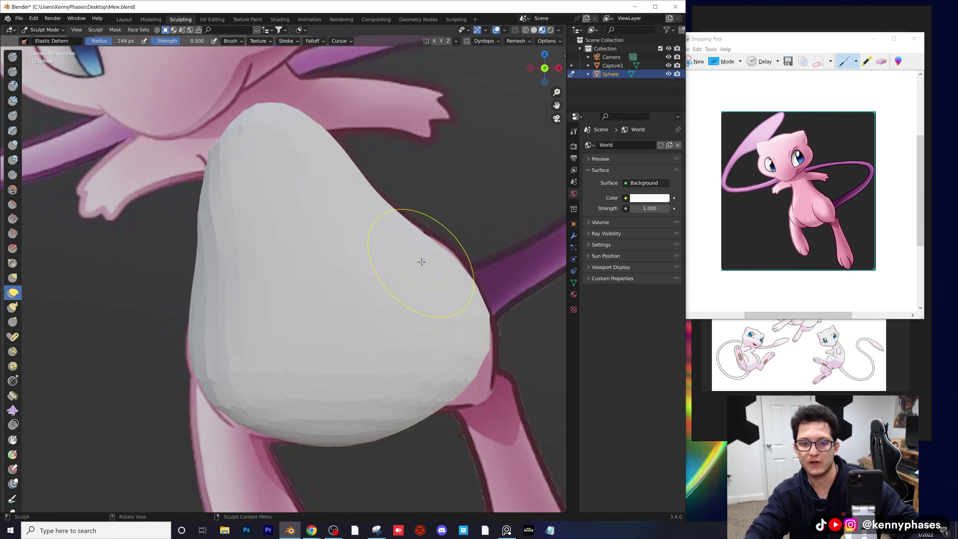
pyautogui.keyDown('shift'); pyautogui.moveTo(421, 262); pyautogui.dragTo(343, 263, button='middle'); pyautogui.keyUp('shift')
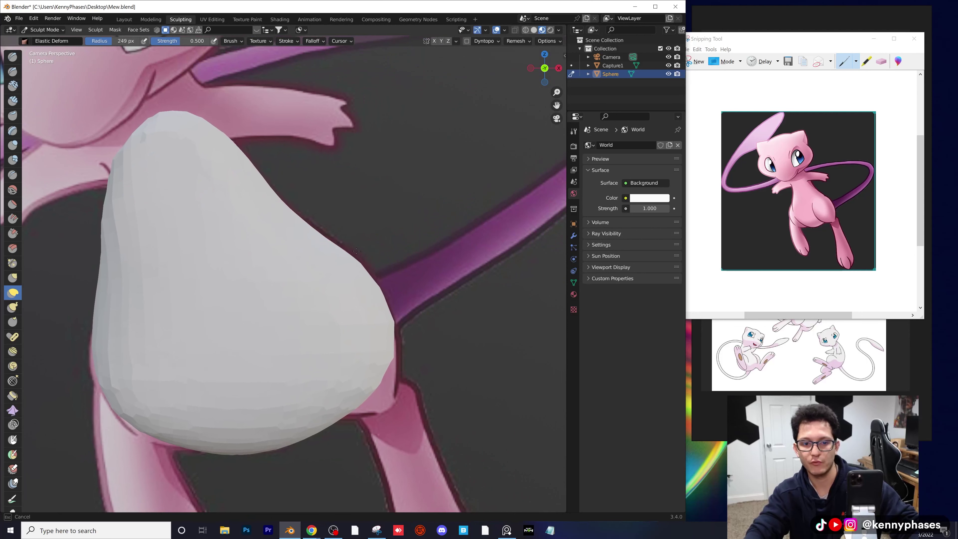
pyautogui.moveTo(357, 251); pyautogui.dragTo(358, 250)
# - Nudge the underside of the body between the legs to match the reference outline with Elastic Deform
pyautogui.scroll(-2, 393, 297)
pyautogui.keyDown('shift'); pyautogui.moveTo(336, 277); pyautogui.dragTo(354, 180, button='middle'); pyautogui.keyUp('shift')
pyautogui.scroll(3, 382, 260)
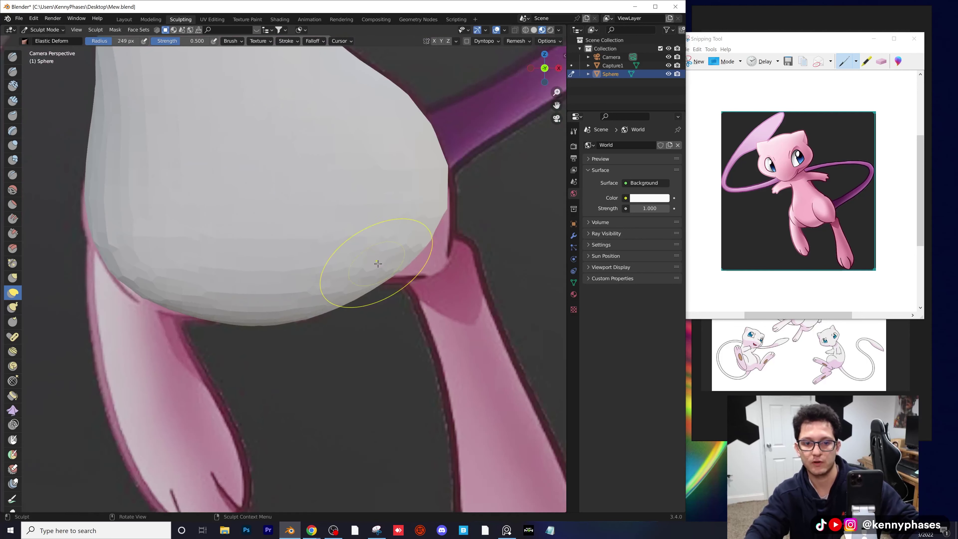
pyautogui.moveTo(304, 317); pyautogui.dragTo(303, 312)
pyautogui.scroll(-4, 339, 304)
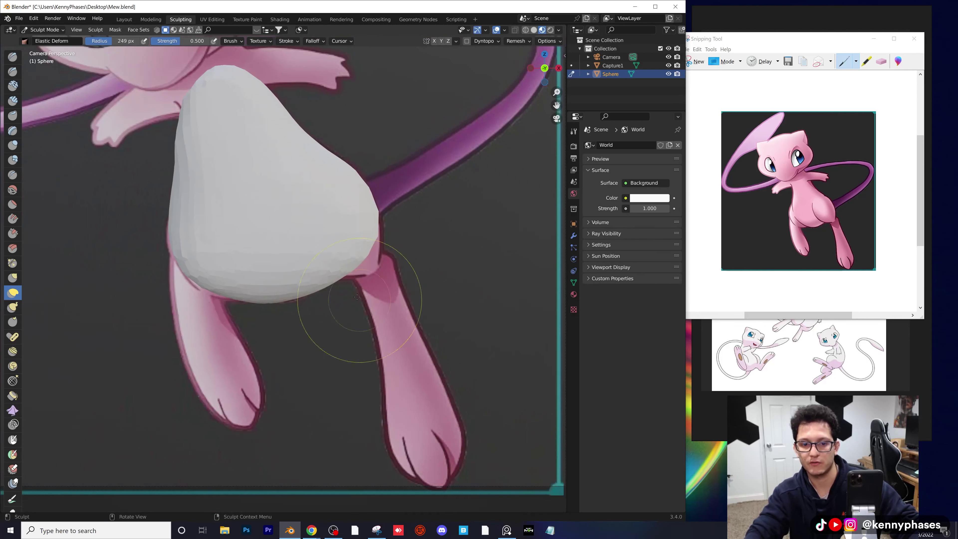
# - View the body from the side and shift its upper front profile towards the reference plane with Elastic Deform
pyautogui.scroll(-5, 359, 286)
pyautogui.moveTo(359, 286); pyautogui.dragTo(267, 271, button='middle')
pyautogui.press('KP_0')
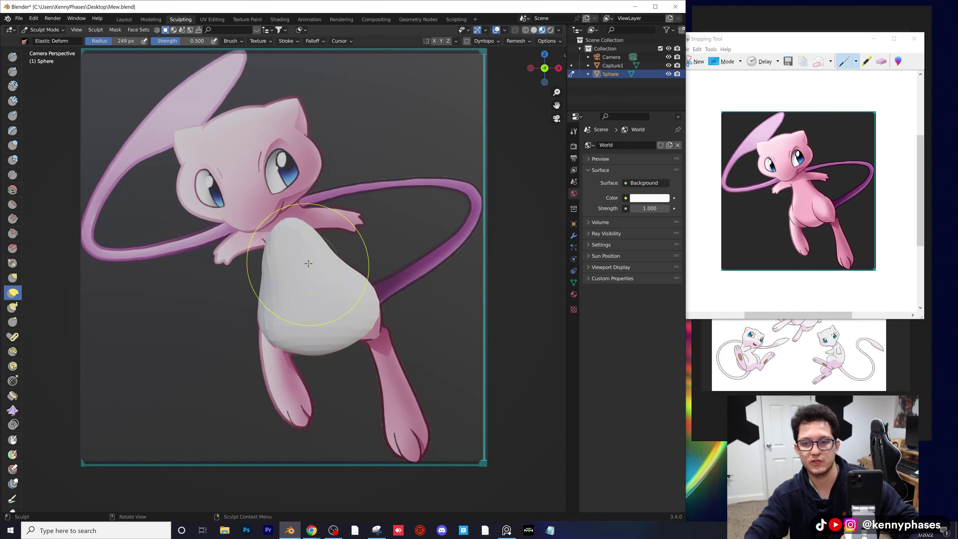
pyautogui.moveTo(309, 263); pyautogui.dragTo(292, 274, button='middle')
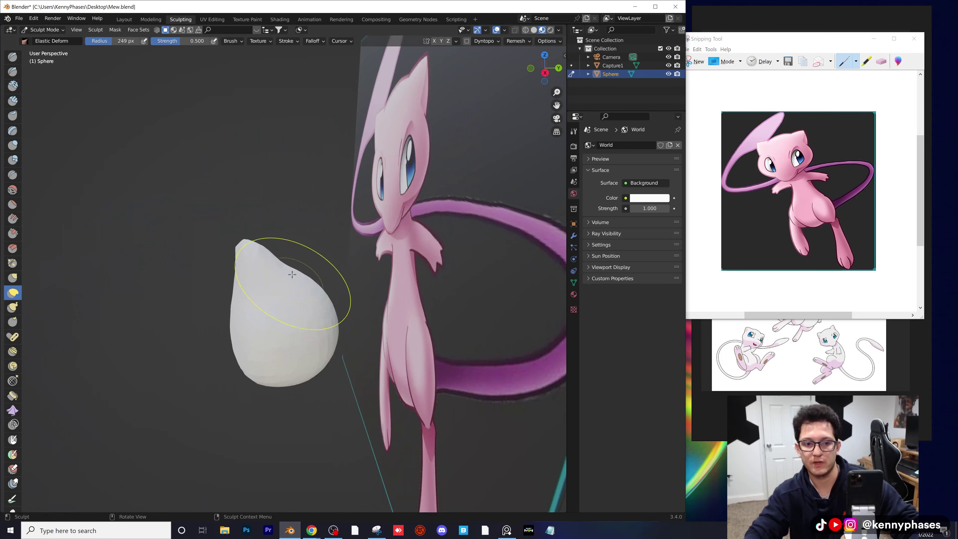
pyautogui.moveTo(280, 263)
pyautogui.mouseDown()
pyautogui.moveTo(302, 261)
pyautogui.moveTo(244, 269)
pyautogui.moveTo(296, 257)
pyautogui.mouseUp()
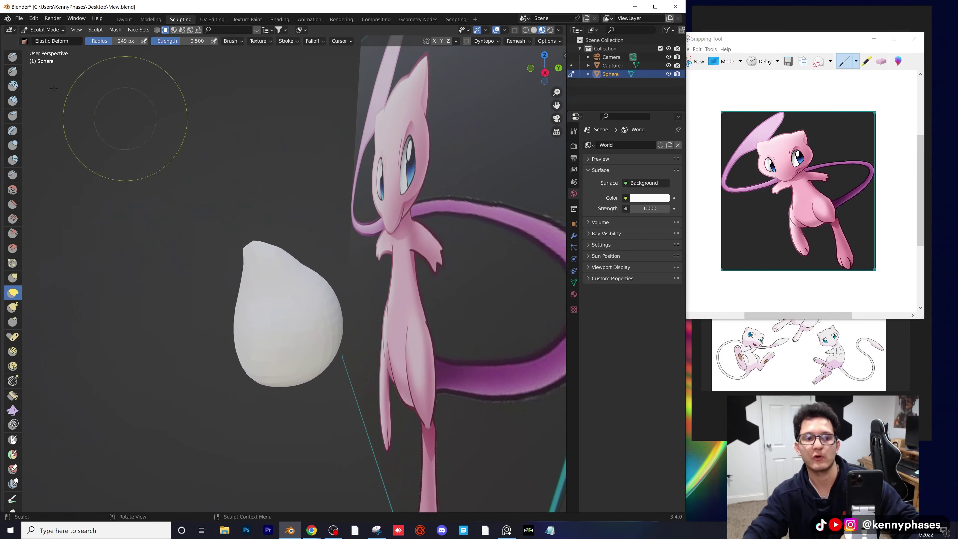
# - Inflate the upper part of the body with the Inflate/Deflate brush and switch back to Elastic Deform
pyautogui.click(13, 145)
pyautogui.moveTo(298, 289)
pyautogui.mouseDown()
pyautogui.moveTo(294, 258)
pyautogui.moveTo(278, 268)
pyautogui.mouseUp()
pyautogui.moveTo(278, 268); pyautogui.dragTo(255, 259, button='middle')
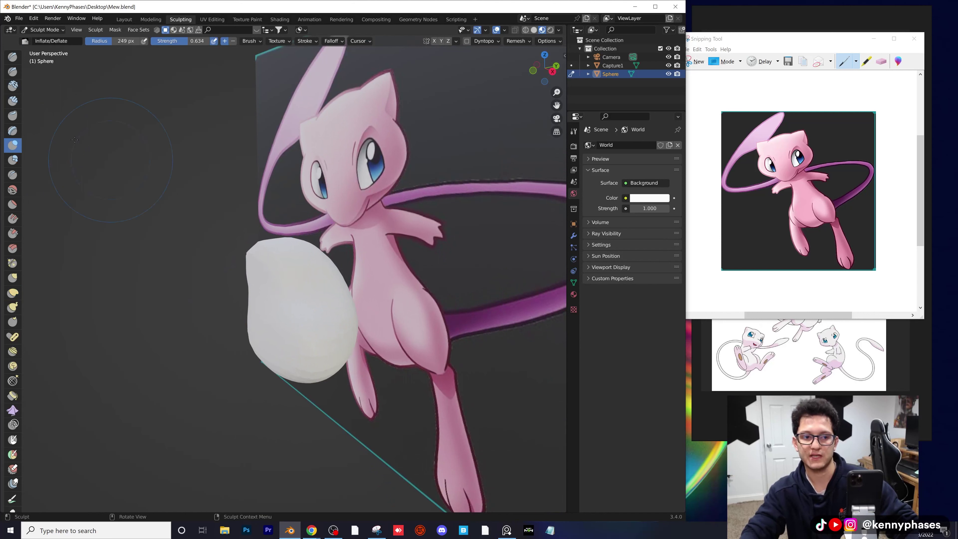
pyautogui.click(13, 294)
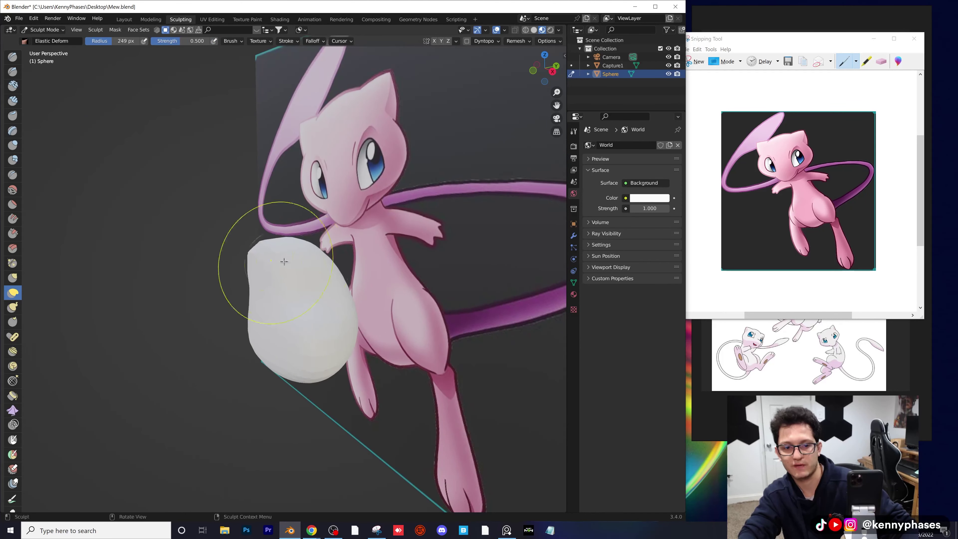
# - Show the scene through the camera with Rendered shading and save the file
pyautogui.click(550, 30)
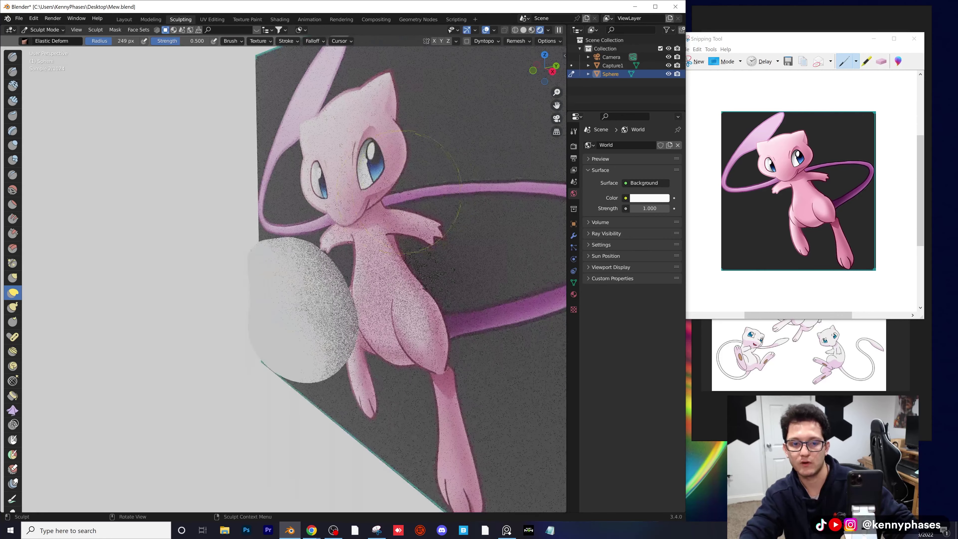
pyautogui.press('KP_0')
pyautogui.hotkey('ctrl', 's')
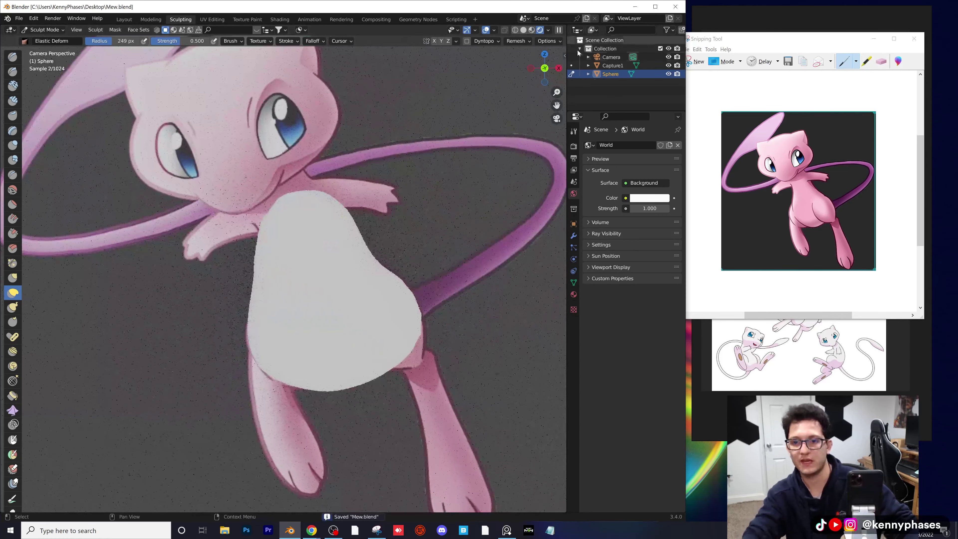
# - Add a new material to the body and sample its base colour from the pink in the reference image
pyautogui.click(574, 294)
pyautogui.click(643, 181)
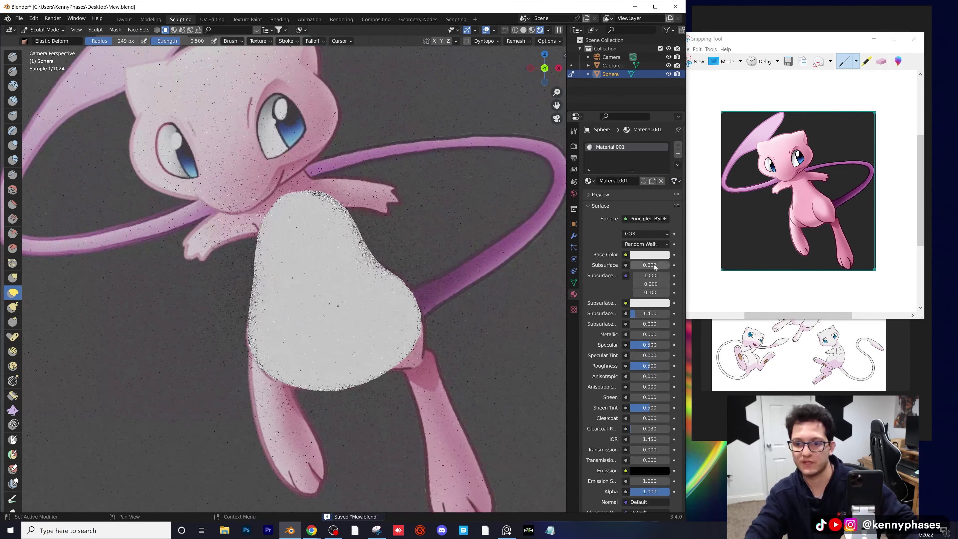
pyautogui.click(649, 254)
pyautogui.click(659, 215)
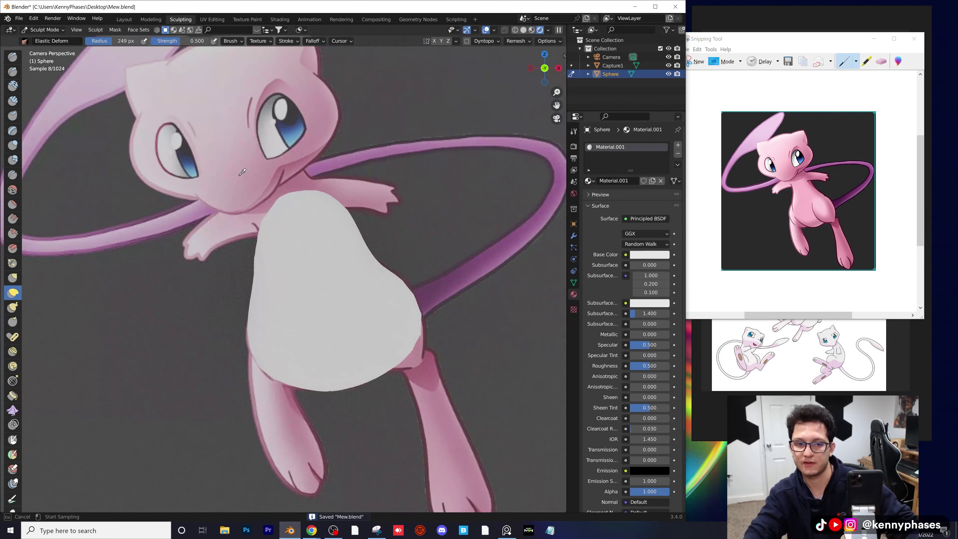
pyautogui.click(309, 413)
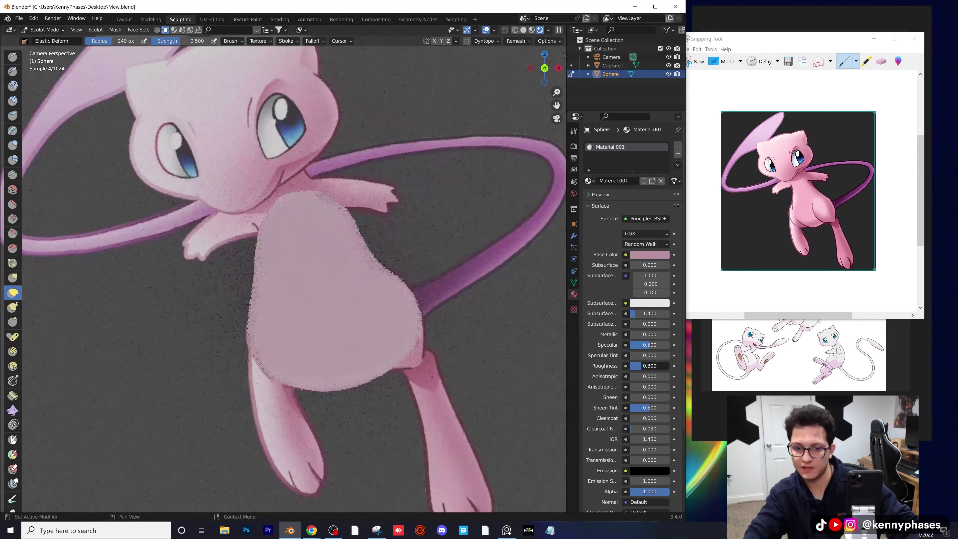
# - Set the material's roughness to 0.444 and metallic to 0.812, and make the base colour a brighter pink with saturation 0.666
pyautogui.moveTo(642, 366)
pyautogui.mouseDown()
pyautogui.moveTo(633, 365)
pyautogui.moveTo(647, 366)
pyautogui.mouseUp()
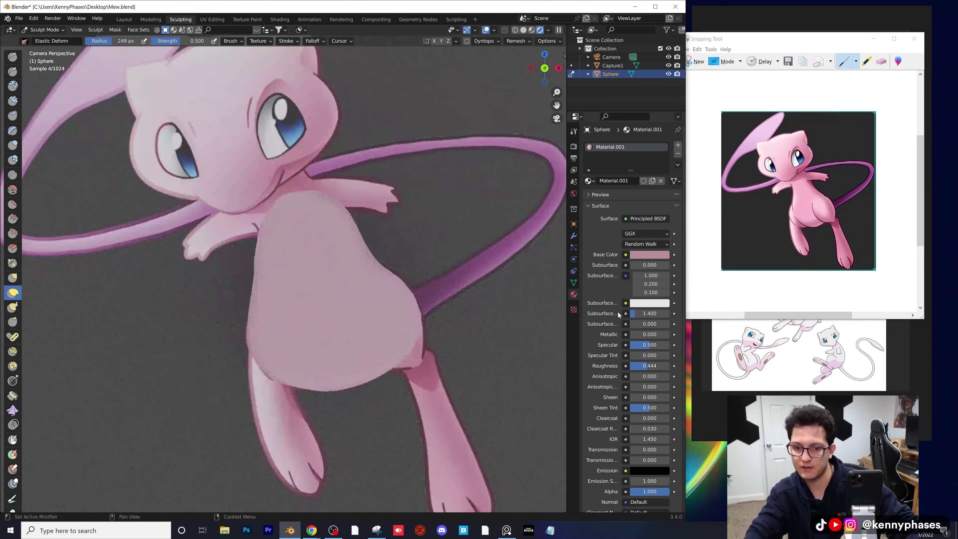
pyautogui.moveTo(635, 330); pyautogui.dragTo(662, 334)
pyautogui.click(656, 257)
pyautogui.moveTo(620, 225); pyautogui.dragTo(636, 225)
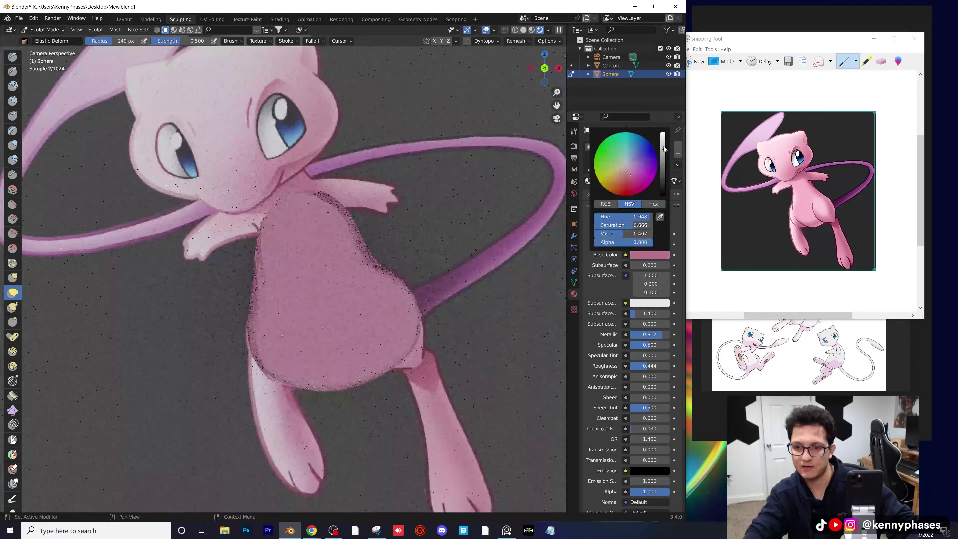
pyautogui.moveTo(663, 146); pyautogui.dragTo(663, 135)
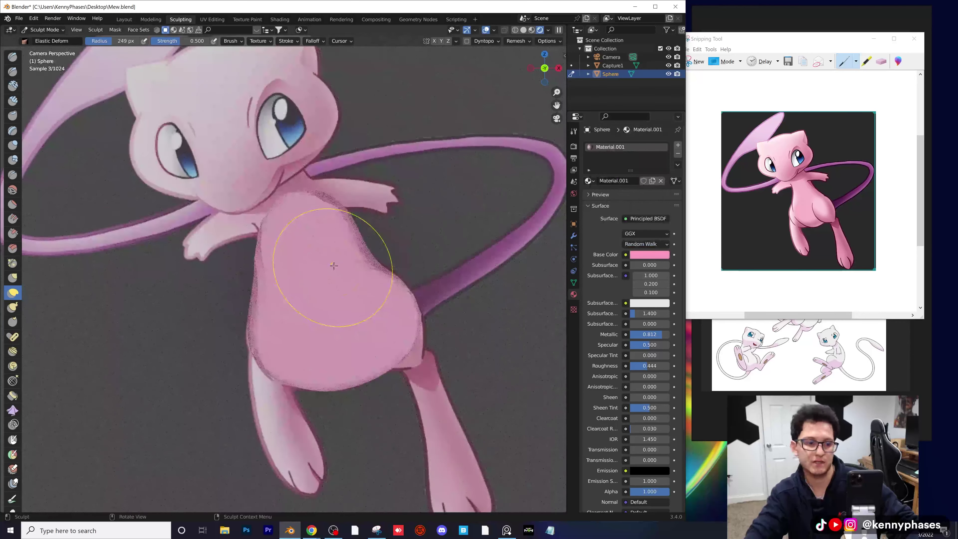
# - Save the file and return the viewport to Material Preview shading
pyautogui.scroll(2, 334, 268)
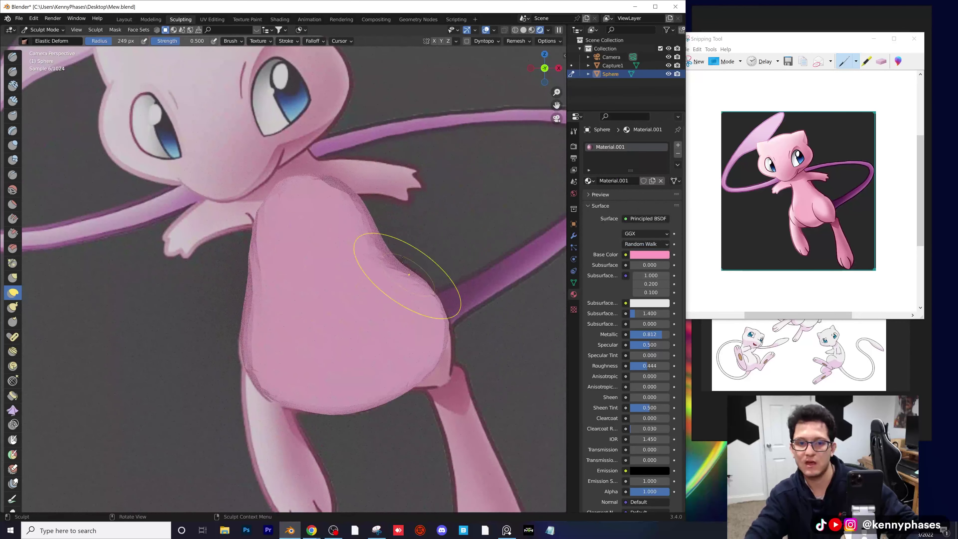
pyautogui.hotkey('ctrl', 's')
pyautogui.click(532, 30)
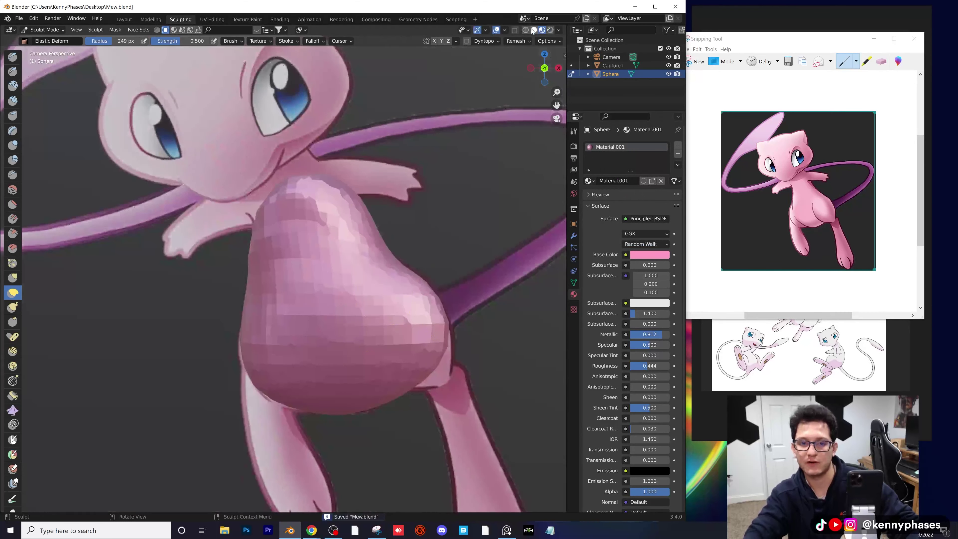
# - Pull the lower edges of the body out to the reference outline with Elastic Deform, filling the hip corner beside the tail
pyautogui.scroll(3, 330, 282)
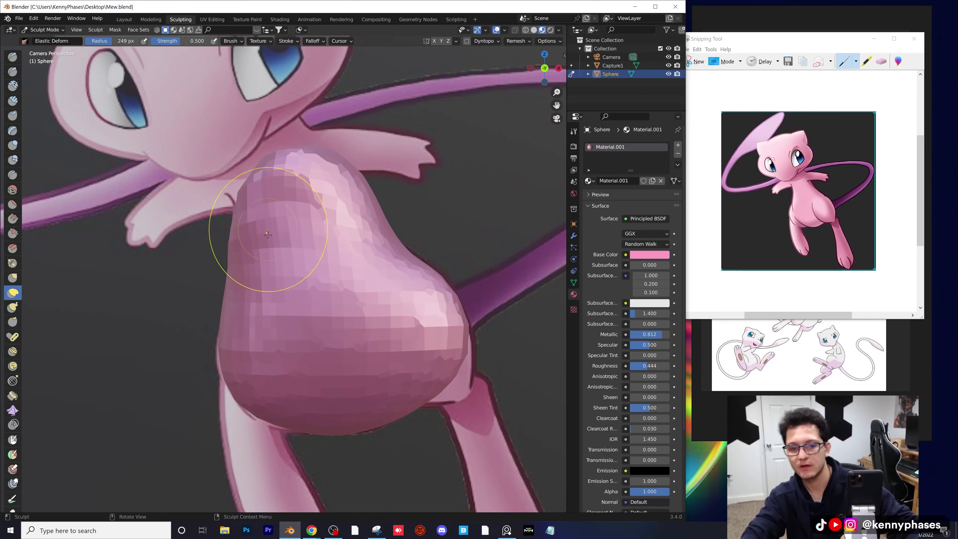
pyautogui.moveTo(249, 374); pyautogui.dragTo(242, 381)
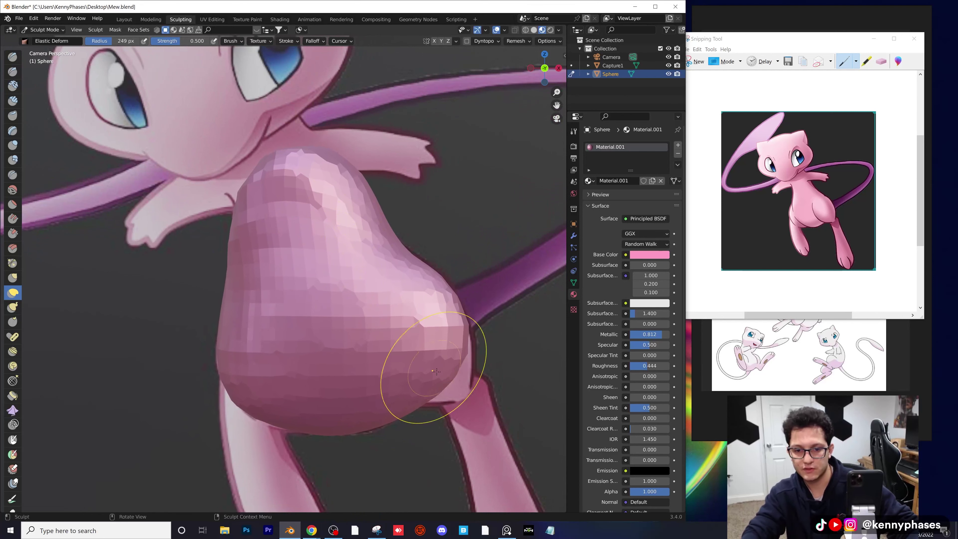
pyautogui.scroll(5, 523, 290)
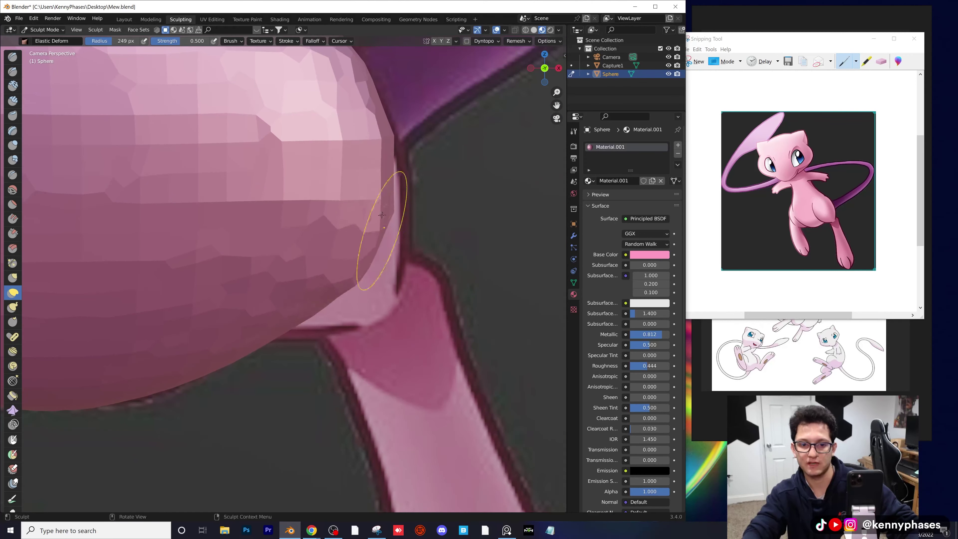
pyautogui.moveTo(381, 215); pyautogui.dragTo(390, 236)
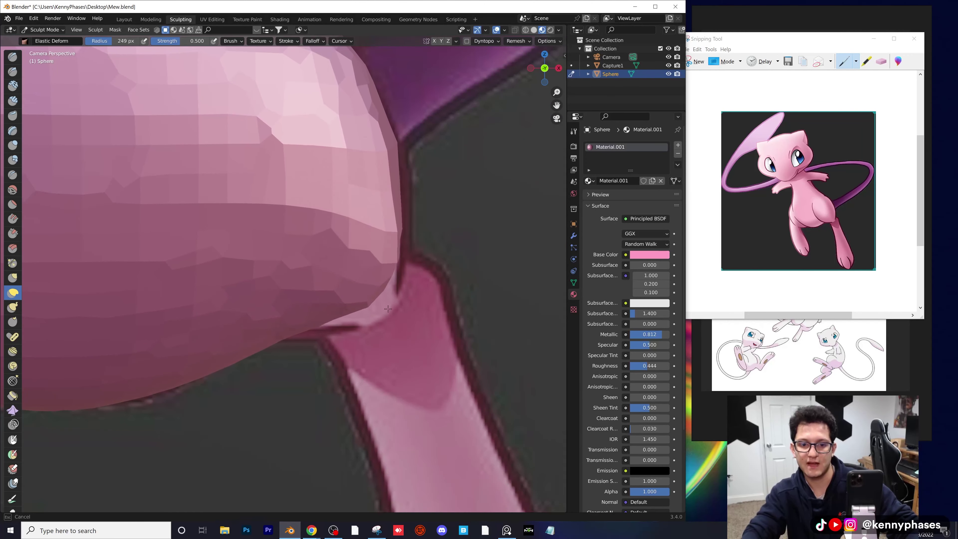
pyautogui.scroll(-8, 418, 290)
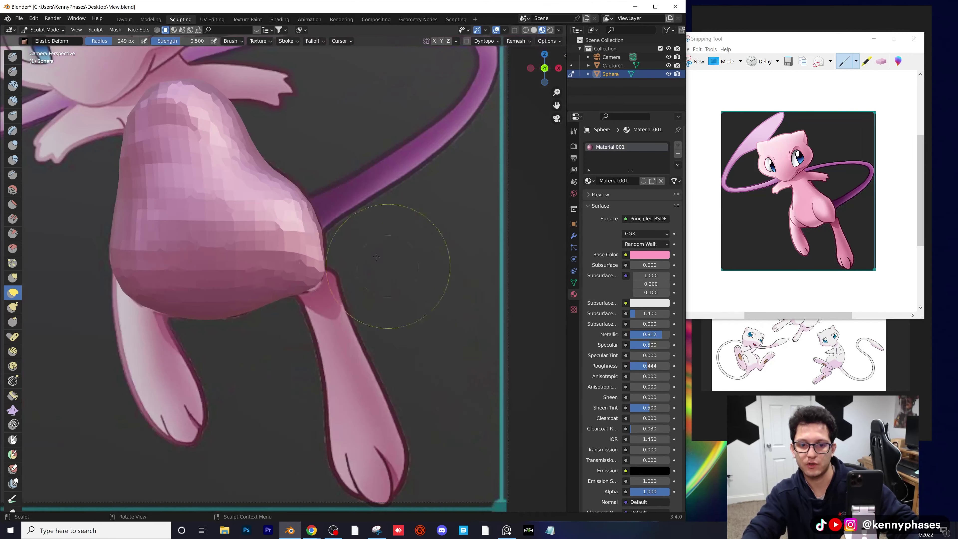
# - Puff out the body's other hip, where the shorter leg begins, with the Inflate/Deflate brush
pyautogui.moveTo(403, 276); pyautogui.dragTo(270, 232, button='middle')
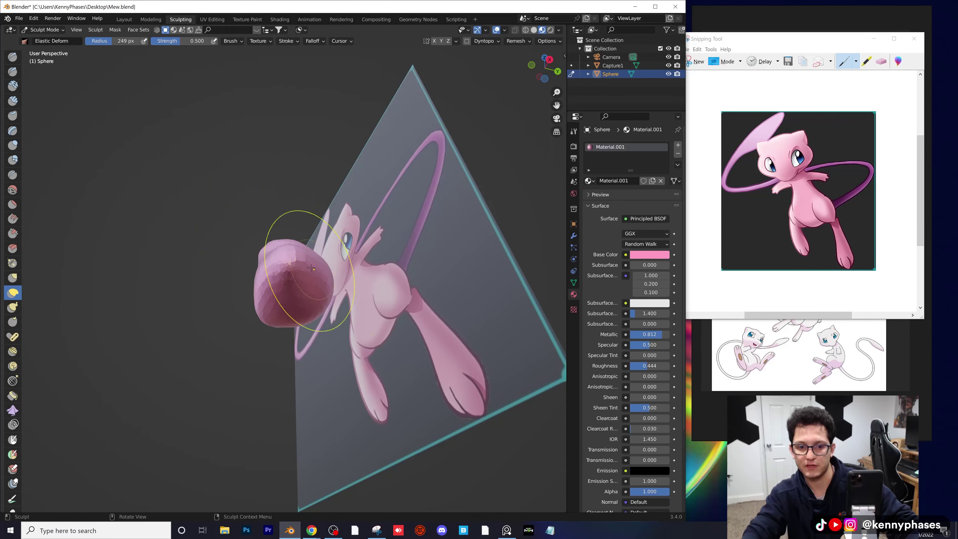
pyautogui.scroll(6, 311, 268)
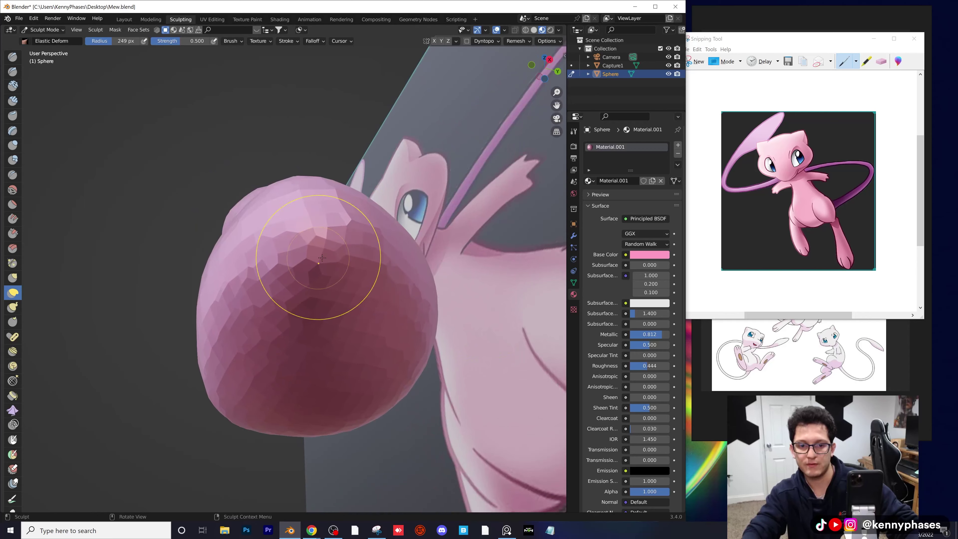
pyautogui.press('KP_0')
pyautogui.scroll(4, 364, 213)
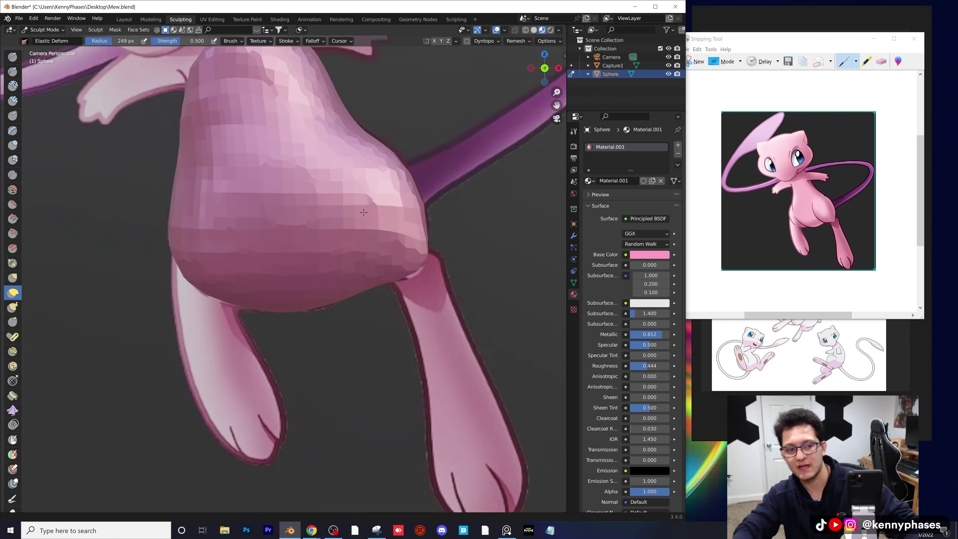
pyautogui.click(13, 145)
pyautogui.scroll(4, 288, 272)
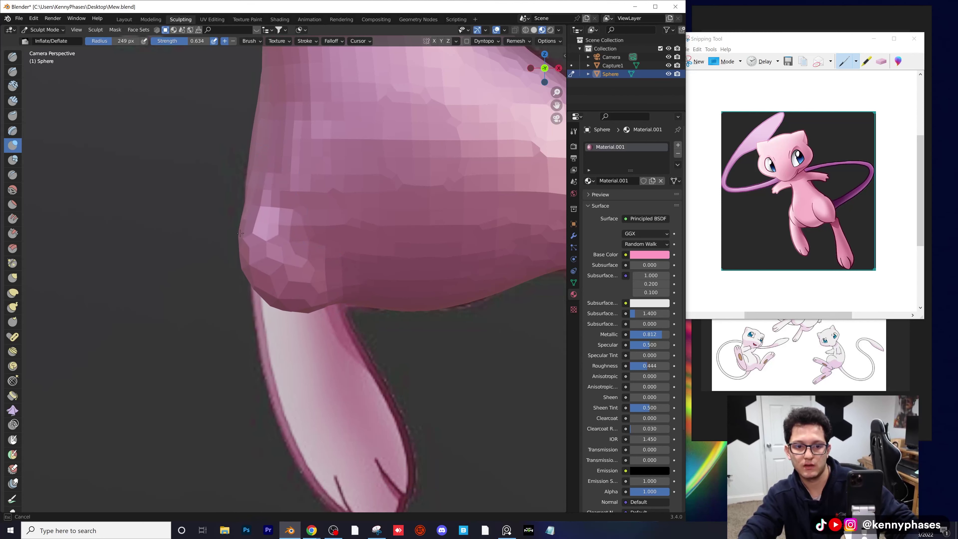
pyautogui.press('KP_0')
# - Draw the inflated hip down into a short leg stub with Elastic Deform, working from angled views of the body
pyautogui.moveTo(318, 298); pyautogui.dragTo(288, 344, button='middle')
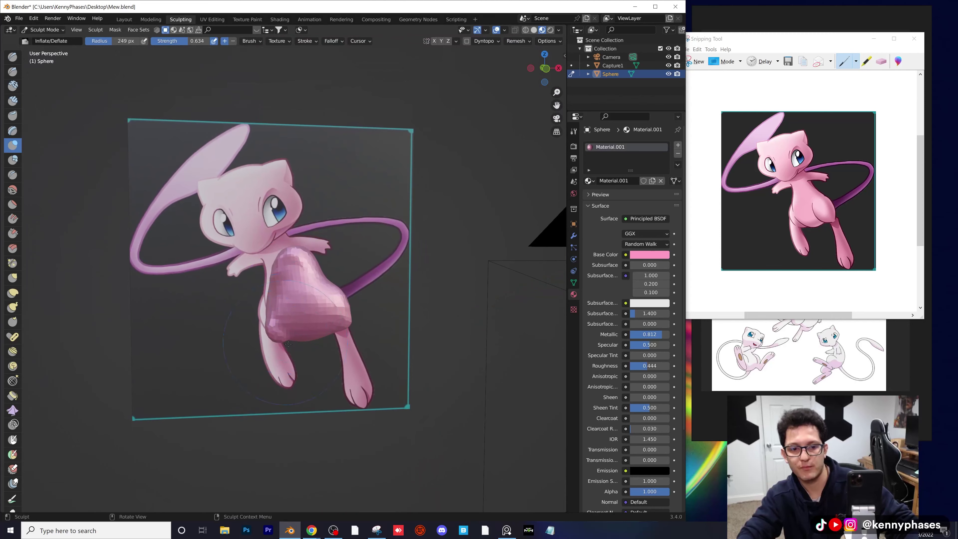
pyautogui.click(13, 293)
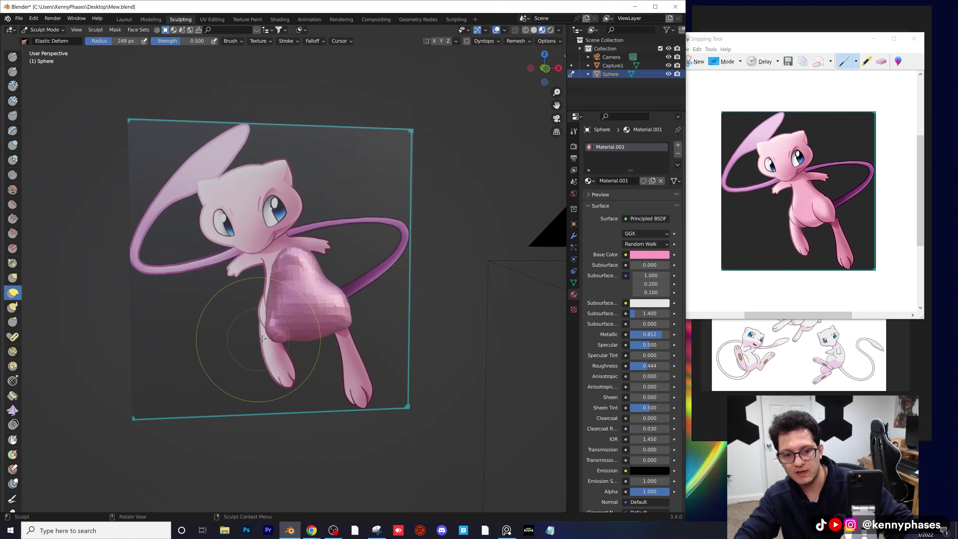
pyautogui.scroll(5, 304, 352)
pyautogui.moveTo(324, 182); pyautogui.dragTo(356, 205, button='middle')
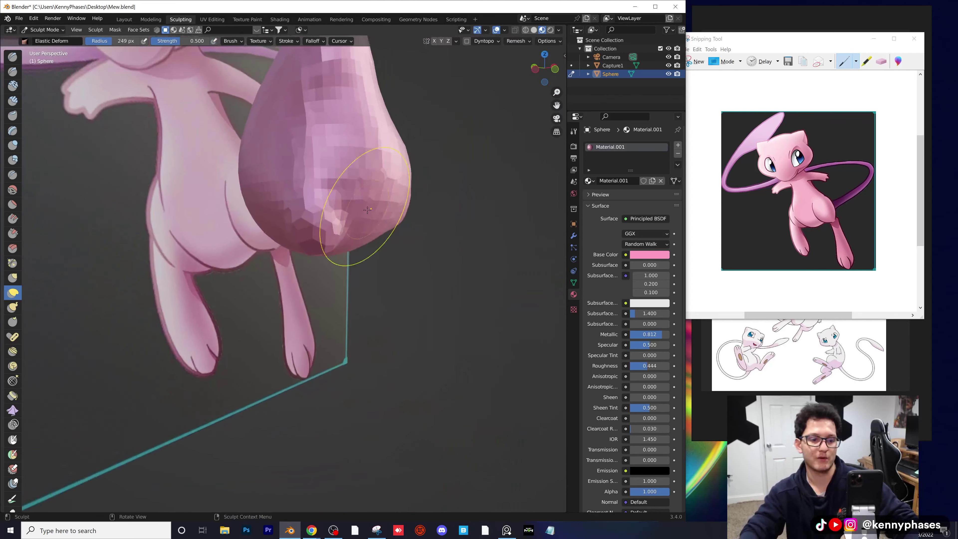
pyautogui.moveTo(333, 227); pyautogui.dragTo(315, 328)
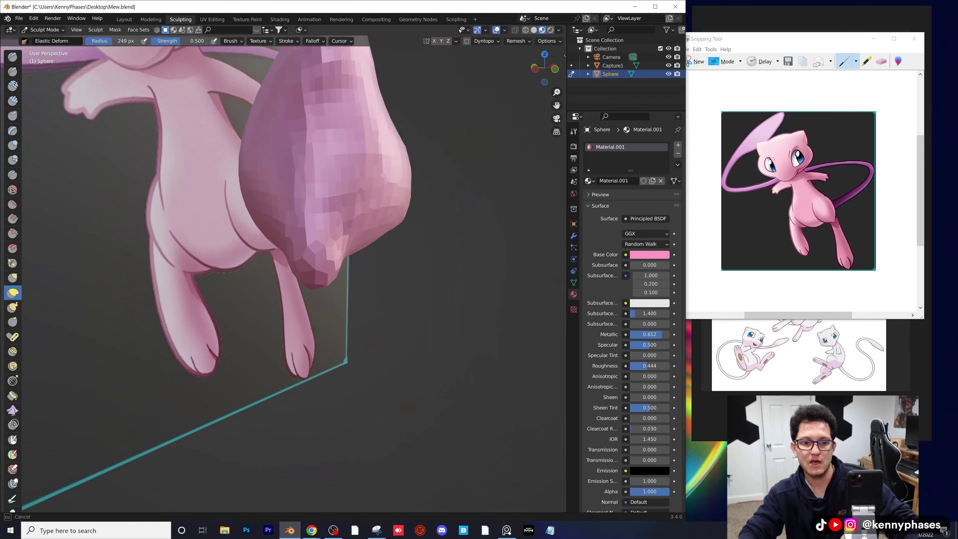
pyautogui.moveTo(319, 254); pyautogui.dragTo(255, 242, button='middle')
pyautogui.moveTo(276, 261); pyautogui.dragTo(270, 281)
pyautogui.moveTo(300, 231); pyautogui.dragTo(290, 236)
pyautogui.press('KP_0')
pyautogui.scroll(3, 326, 291)
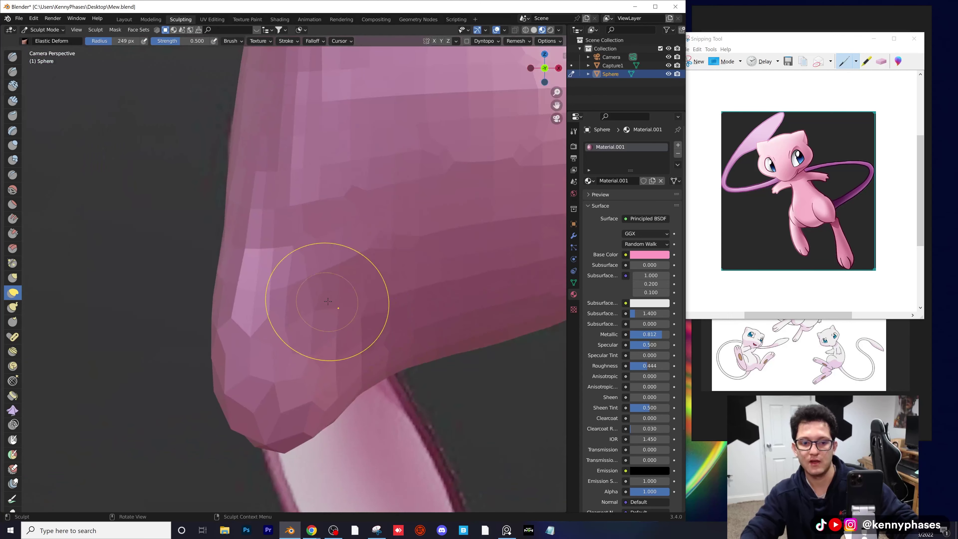
# - Shape the leg stub and the adjoining side and underside of the body to the reference outline through the camera with Elastic Deform
pyautogui.scroll(-5, 341, 284)
pyautogui.keyDown('shift'); pyautogui.moveTo(342, 282); pyautogui.dragTo(330, 262, button='middle'); pyautogui.keyUp('shift')
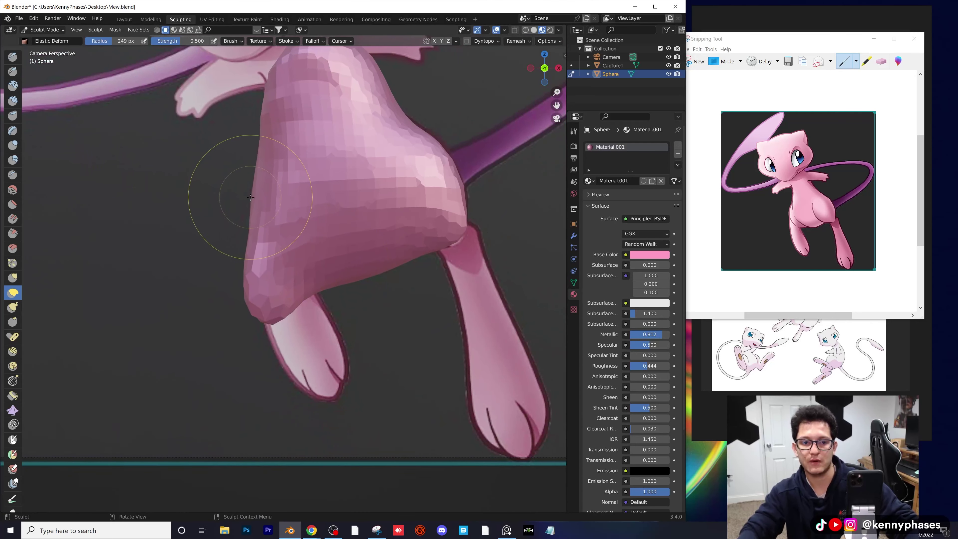
pyautogui.moveTo(249, 198)
pyautogui.mouseDown()
pyautogui.moveTo(263, 198)
pyautogui.moveTo(236, 191)
pyautogui.mouseUp()
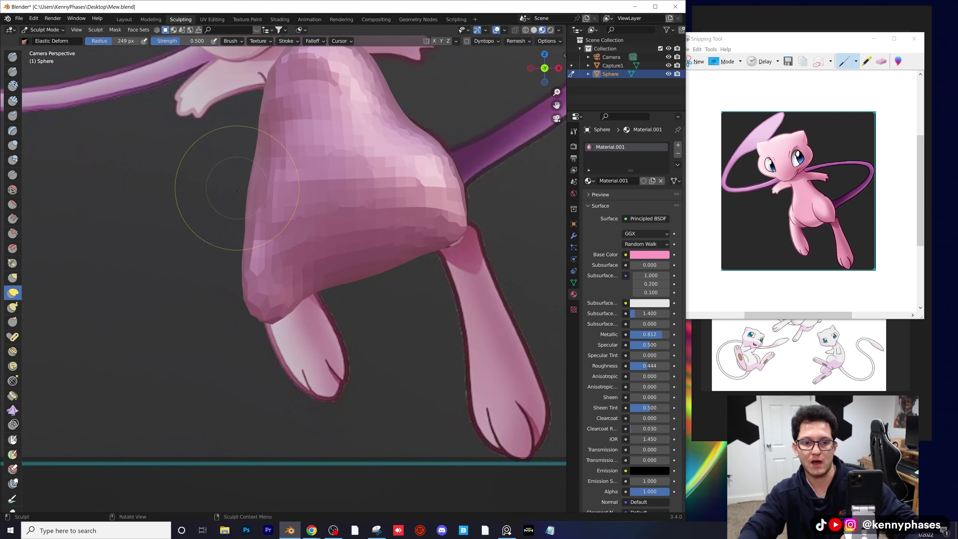
pyautogui.moveTo(248, 260); pyautogui.dragTo(261, 262)
pyautogui.moveTo(250, 303); pyautogui.dragTo(265, 302)
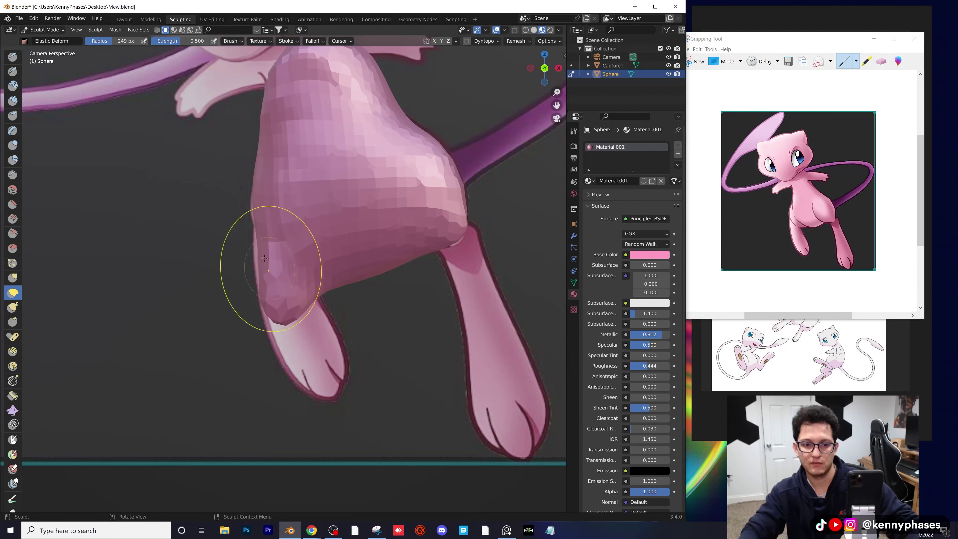
pyautogui.moveTo(265, 245); pyautogui.dragTo(243, 246)
pyautogui.moveTo(299, 314); pyautogui.dragTo(333, 379)
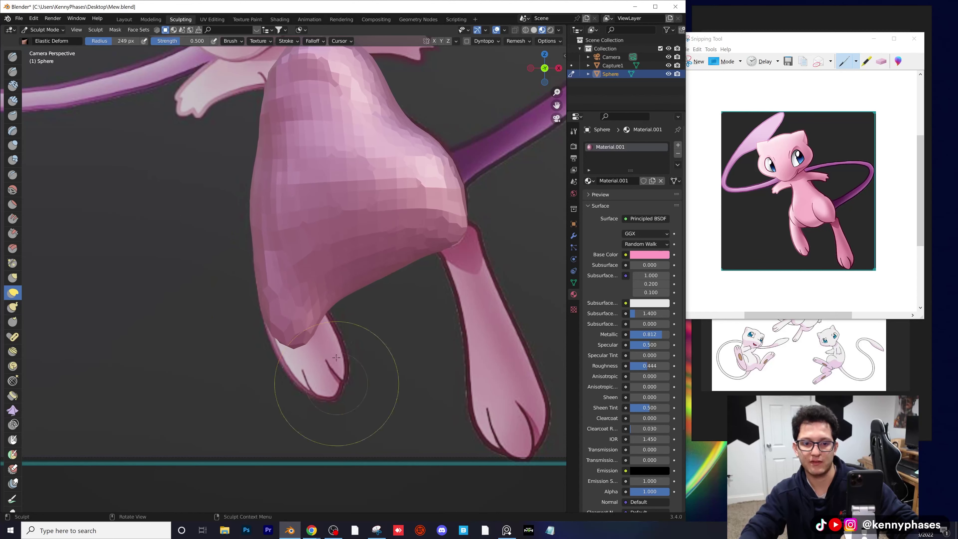
pyautogui.moveTo(339, 301); pyautogui.dragTo(323, 267)
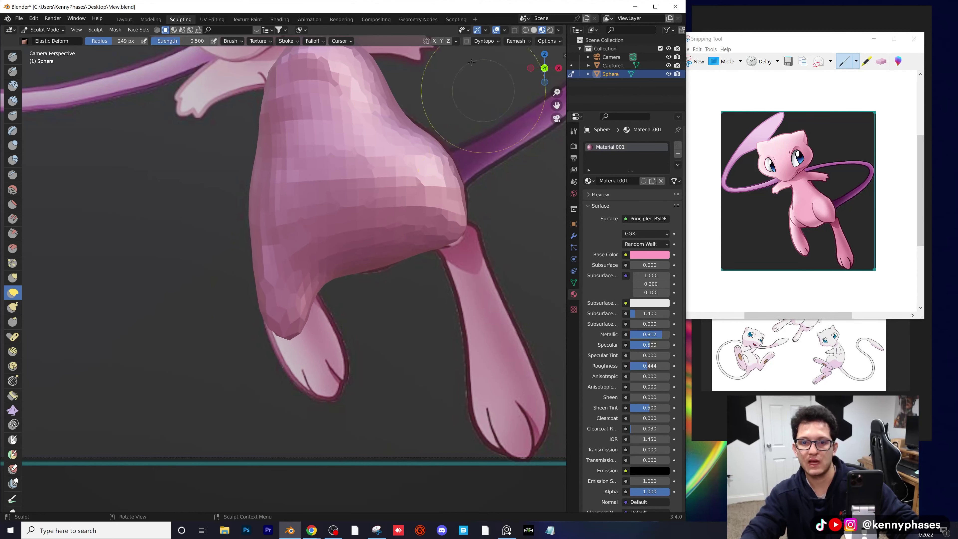
# - Remesh the body at the current voxel size and refine the leg stub with Elastic Deform
pyautogui.click(523, 41)
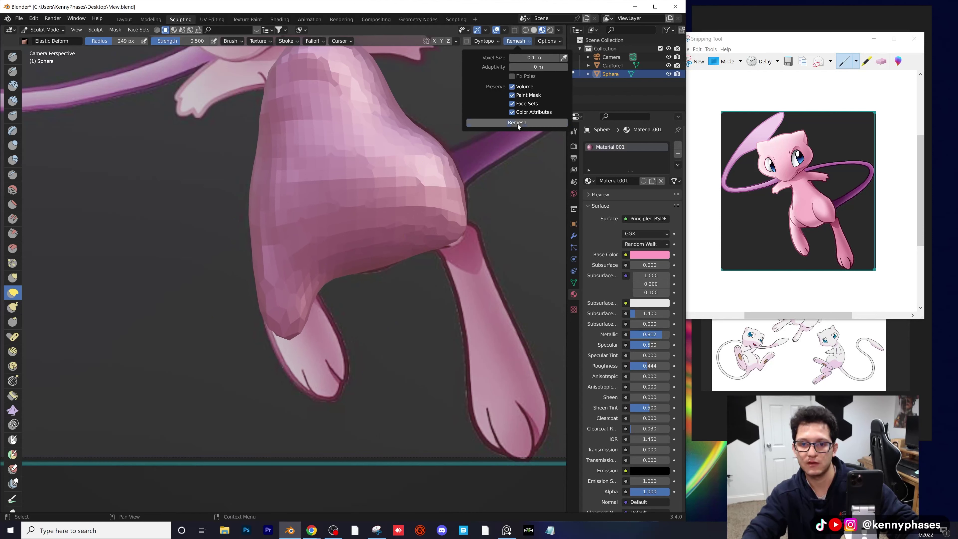
pyautogui.click(523, 122)
pyautogui.moveTo(320, 288); pyautogui.dragTo(297, 263)
pyautogui.moveTo(303, 312); pyautogui.dragTo(323, 320)
pyautogui.moveTo(252, 293); pyautogui.dragTo(258, 307)
# - Set the remesh voxel size to 0.06 m, remesh the body, and save the file
pyautogui.click(518, 41)
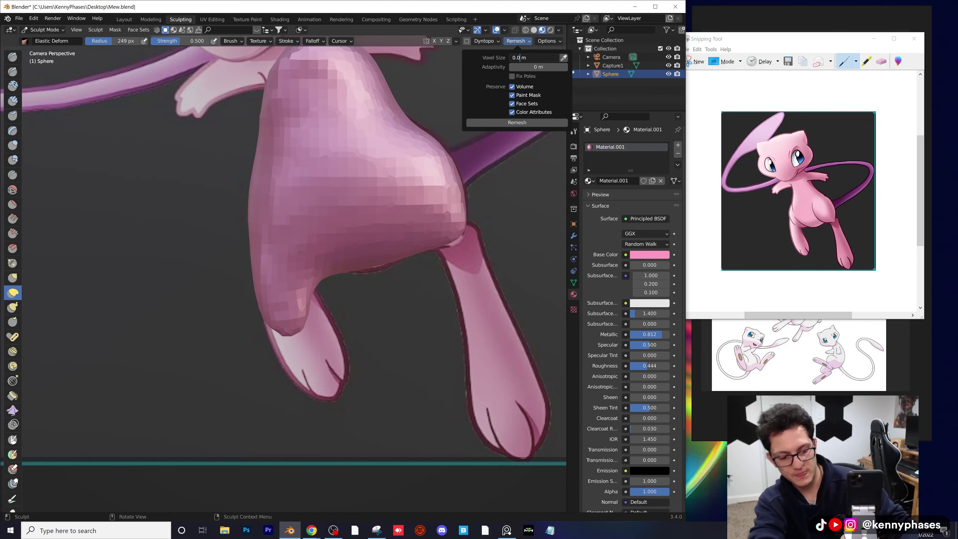
pyautogui.write('5')
pyautogui.press('Return')
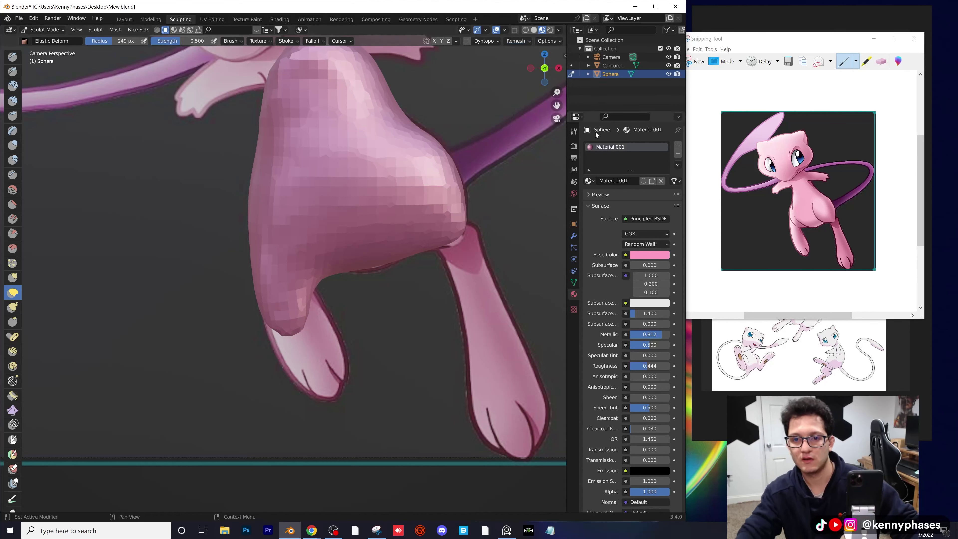
pyautogui.click(517, 44)
pyautogui.click(516, 123)
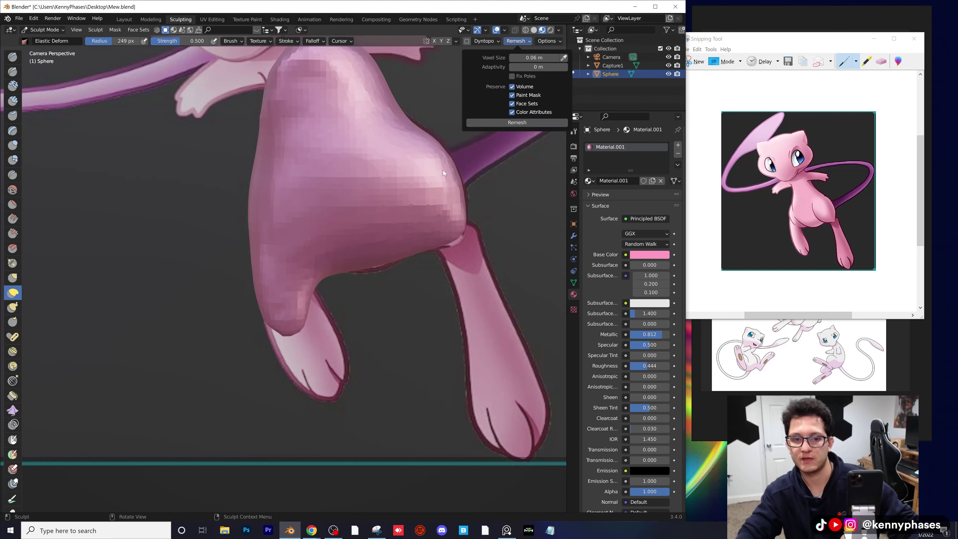
pyautogui.scroll(4, 319, 241)
pyautogui.hotkey('ctrl', 's')
# - Stretch the leg stub down to the tip of the reference foot and widen it to the leg's outline with Elastic Deform
pyautogui.scroll(-3, 340, 283)
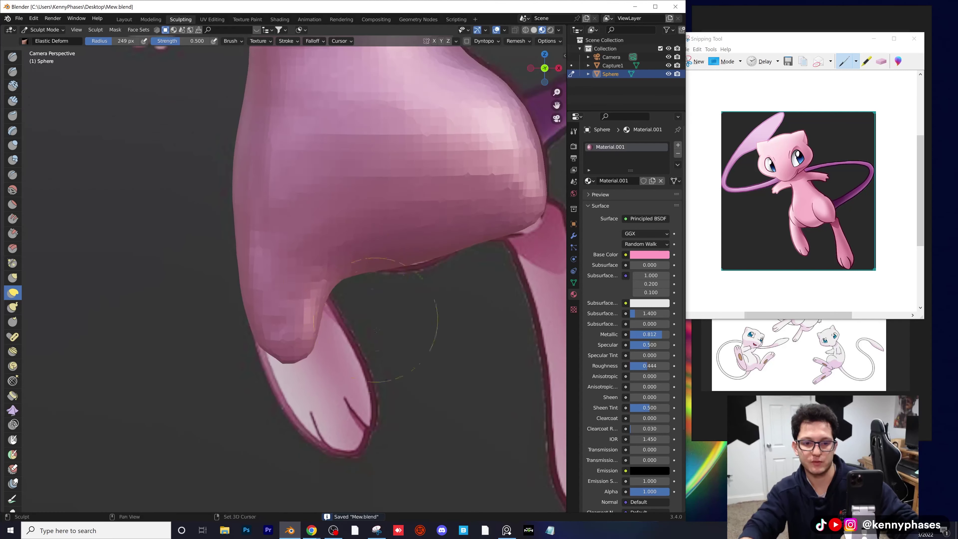
pyautogui.keyDown('shift'); pyautogui.moveTo(405, 313); pyautogui.dragTo(381, 232, button='middle'); pyautogui.keyUp('shift')
pyautogui.moveTo(267, 280); pyautogui.dragTo(281, 308)
pyautogui.moveTo(299, 227); pyautogui.dragTo(320, 233)
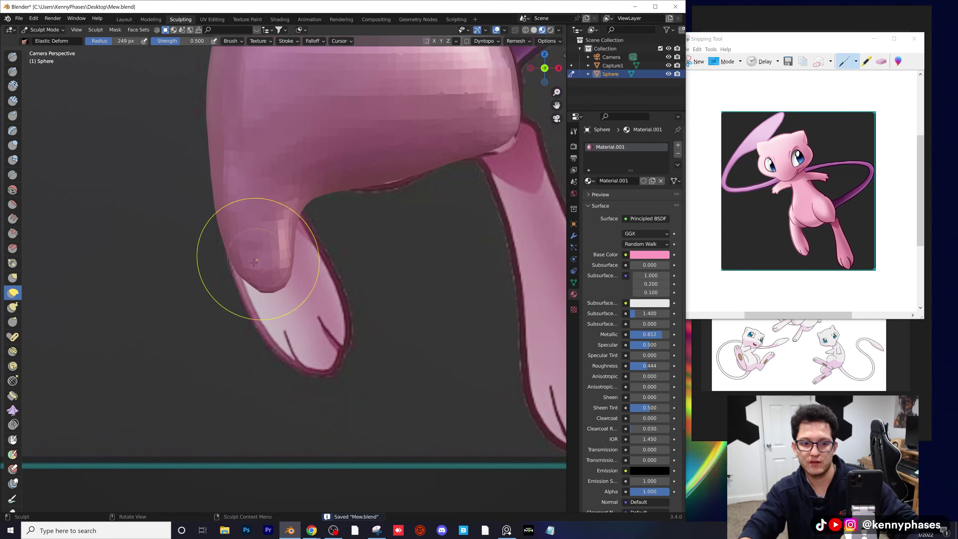
pyautogui.moveTo(259, 259)
pyautogui.mouseDown()
pyautogui.moveTo(296, 264)
pyautogui.moveTo(369, 332)
pyautogui.moveTo(285, 304)
pyautogui.moveTo(256, 235)
pyautogui.moveTo(207, 259)
pyautogui.mouseUp()
pyautogui.moveTo(320, 261); pyautogui.dragTo(356, 271)
pyautogui.moveTo(304, 319)
pyautogui.mouseDown()
pyautogui.moveTo(285, 343)
pyautogui.moveTo(292, 350)
pyautogui.moveTo(306, 332)
pyautogui.moveTo(322, 332)
pyautogui.mouseUp()
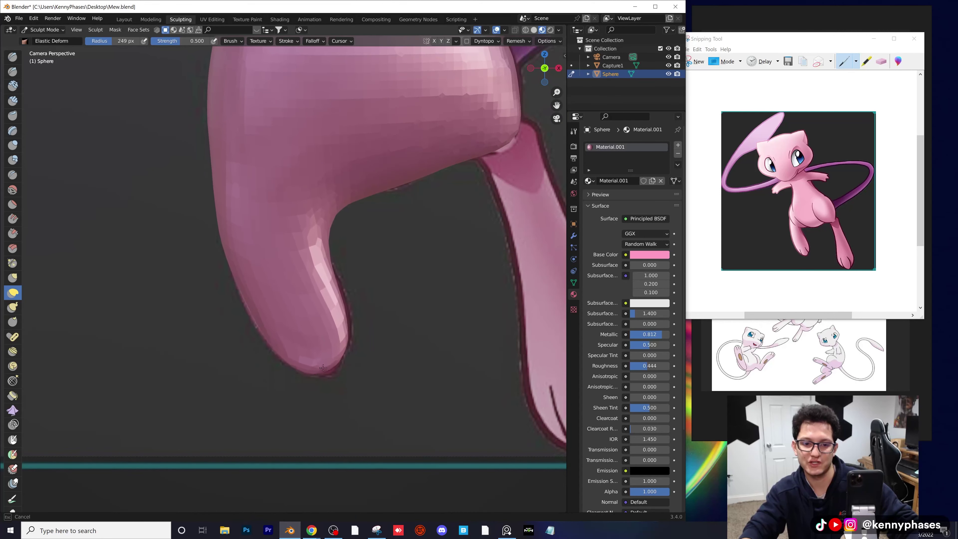
# - Adjust the curve between the leg and the belly, and check the form in Solid shading before returning to Material Preview
pyautogui.scroll(-5, 306, 345)
pyautogui.scroll(3, 353, 284)
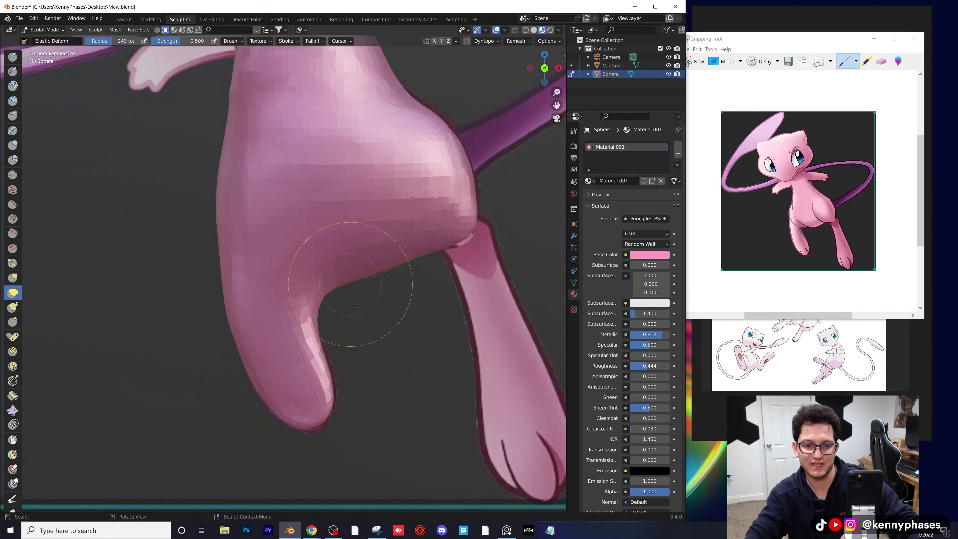
pyautogui.scroll(-4, 371, 293)
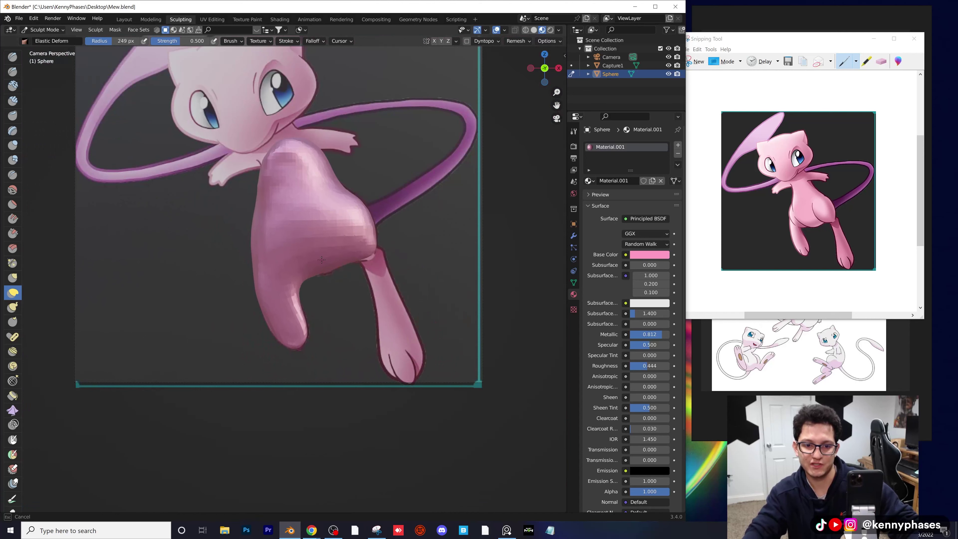
pyautogui.moveTo(322, 259)
pyautogui.mouseDown()
pyautogui.moveTo(320, 282)
pyautogui.moveTo(241, 194)
pyautogui.mouseUp()
pyautogui.scroll(6, 304, 294)
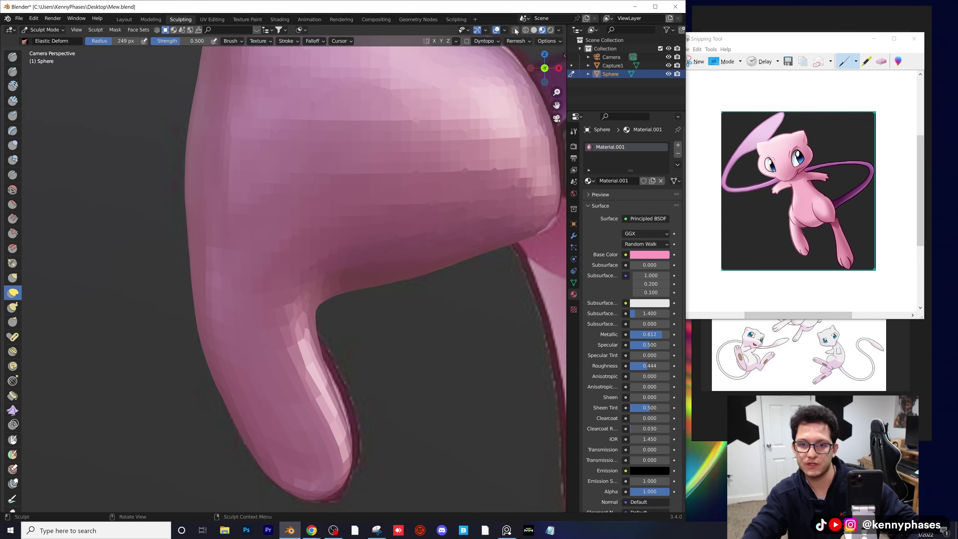
pyautogui.click(535, 30)
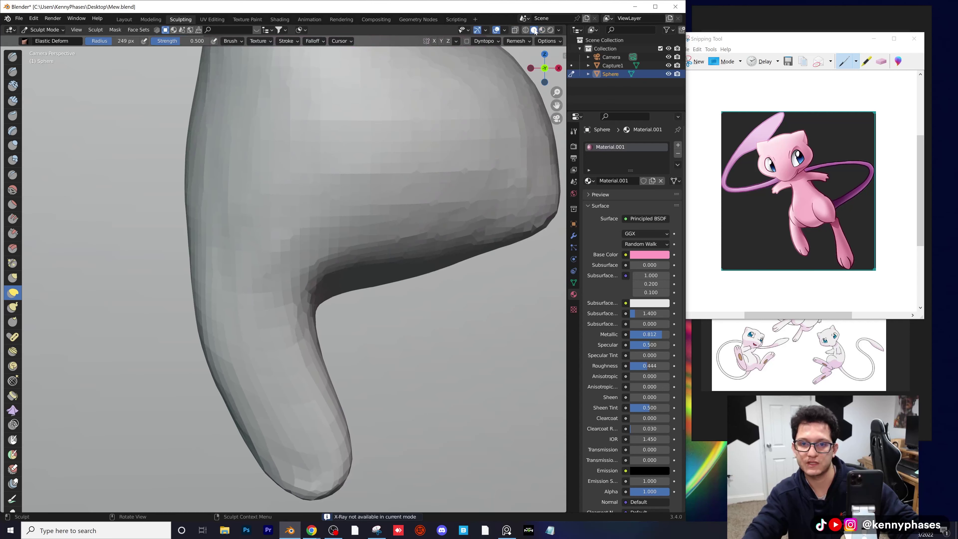
pyautogui.click(542, 31)
# - Pull the hip below the tail down over the top of the second leg and lift the body's underside with Elastic Deform
pyautogui.scroll(-1, 355, 257)
pyautogui.moveTo(356, 257)
pyautogui.keyDown('shift'); pyautogui.mouseDown(button='middle')
pyautogui.moveTo(309, 230)
pyautogui.moveTo(294, 234)
pyautogui.mouseUp(button='middle'); pyautogui.keyUp('shift')
pyautogui.moveTo(448, 207); pyautogui.dragTo(478, 289)
pyautogui.scroll(-5, 433, 237)
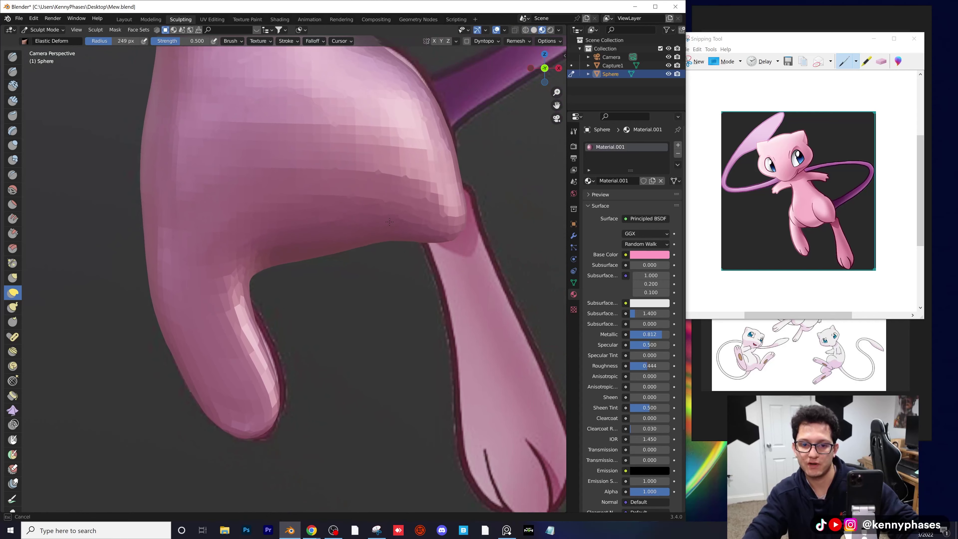
pyautogui.moveTo(301, 267)
pyautogui.mouseDown()
pyautogui.moveTo(293, 242)
pyautogui.moveTo(296, 252)
pyautogui.mouseUp()
pyautogui.scroll(6, 302, 249)
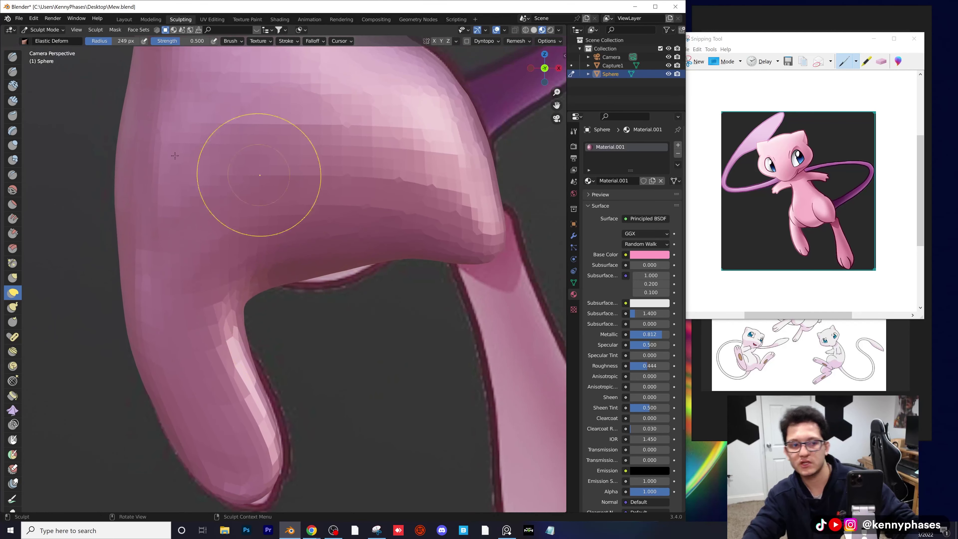
# - Fill out the body's underside between the legs with the Inflate/Deflate brush and switch to the Grab brush
pyautogui.click(12, 145)
pyautogui.scroll(-2, 307, 268)
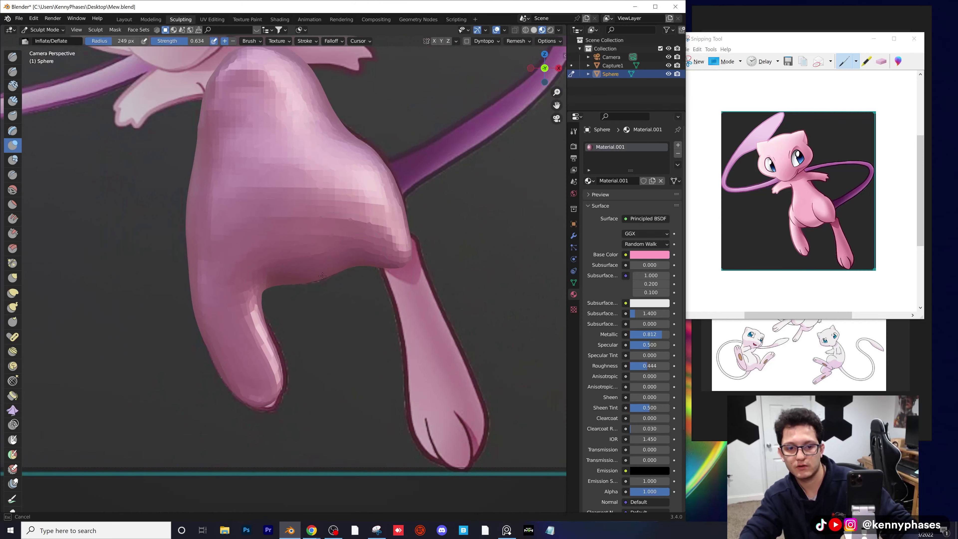
pyautogui.scroll(-1, 336, 269)
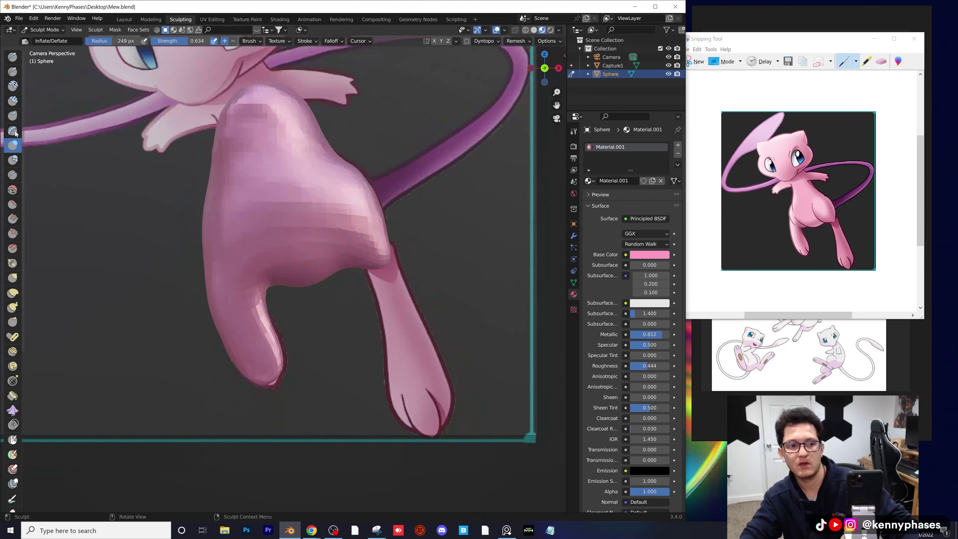
pyautogui.click(17, 278)
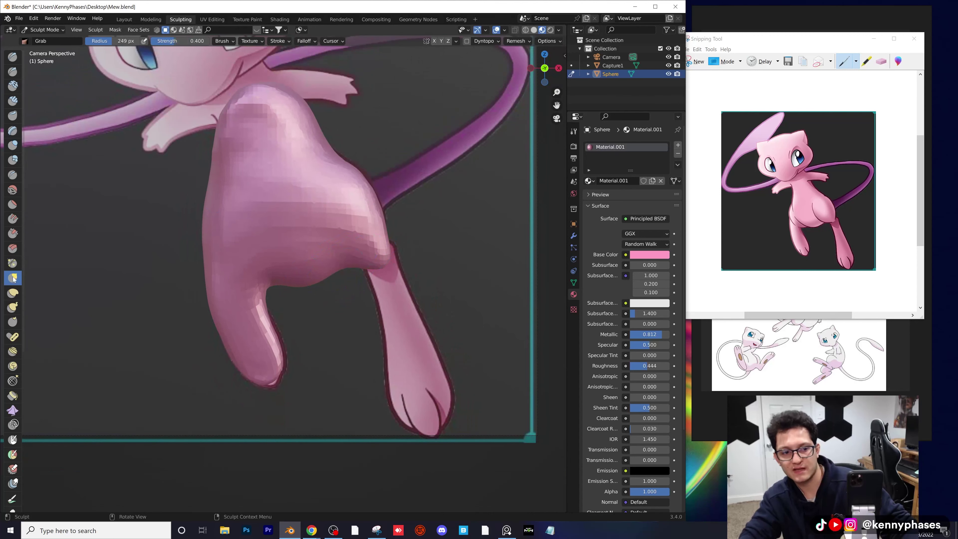
# - Pull the stub below the tail down along the second reference leg with the Elastic Deform brush
pyautogui.click(12, 293)
pyautogui.scroll(-1, 338, 250)
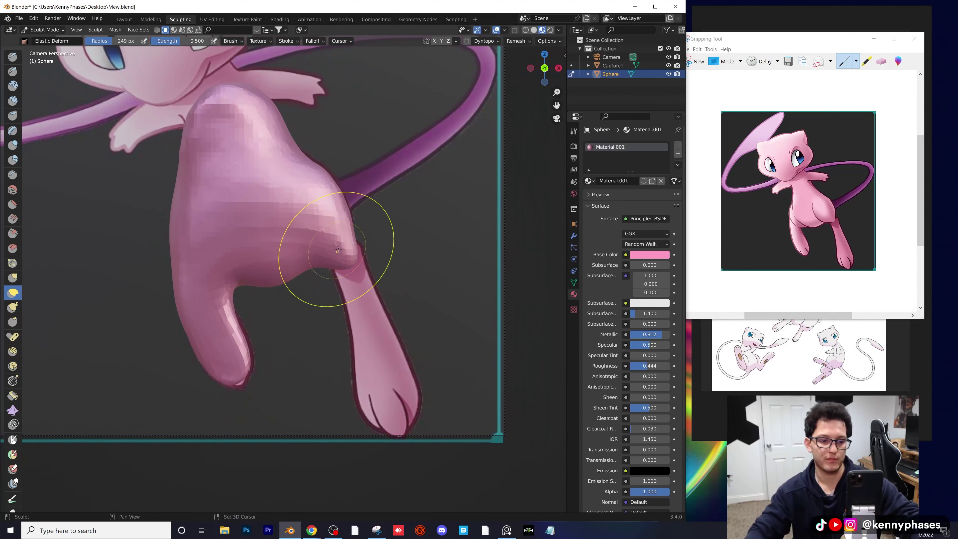
pyautogui.scroll(3, 363, 267)
pyautogui.moveTo(408, 260); pyautogui.dragTo(448, 363)
pyautogui.moveTo(407, 276); pyautogui.dragTo(419, 304)
pyautogui.scroll(-1, 439, 321)
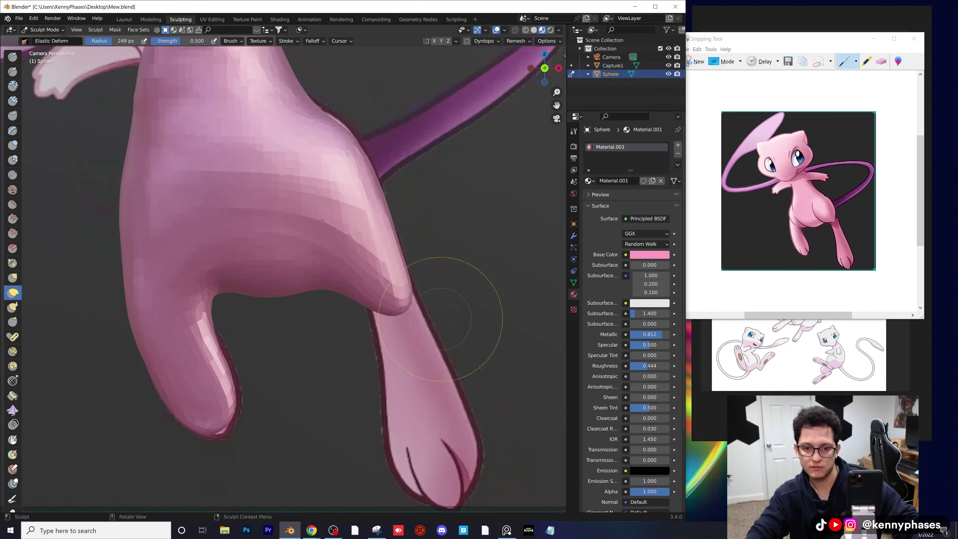
# - Lift the underside beside the second leg into an arch and stretch the leg stub further toward the foot
pyautogui.keyDown('shift'); pyautogui.moveTo(426, 310); pyautogui.dragTo(389, 230, button='middle'); pyautogui.keyUp('shift')
pyautogui.moveTo(365, 227); pyautogui.dragTo(356, 282)
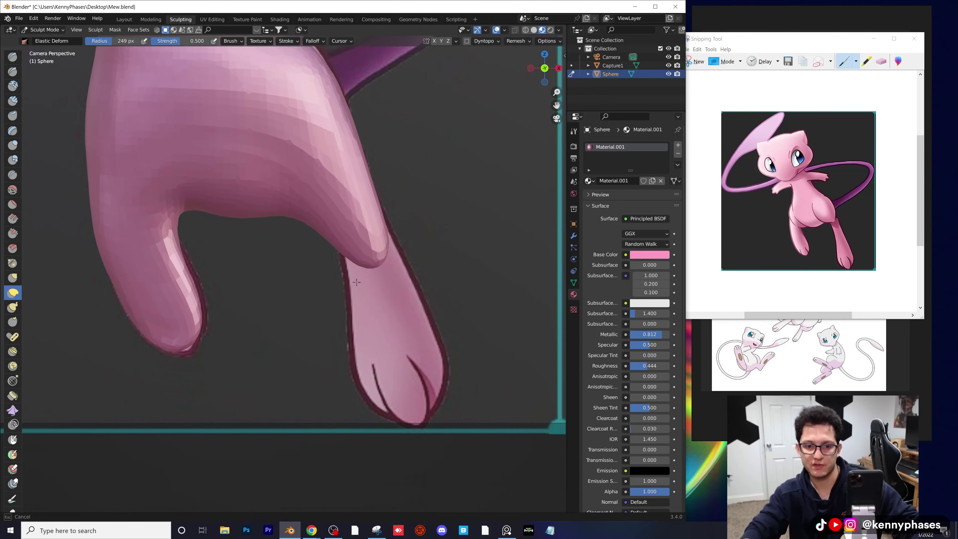
pyautogui.moveTo(316, 226); pyautogui.dragTo(309, 112)
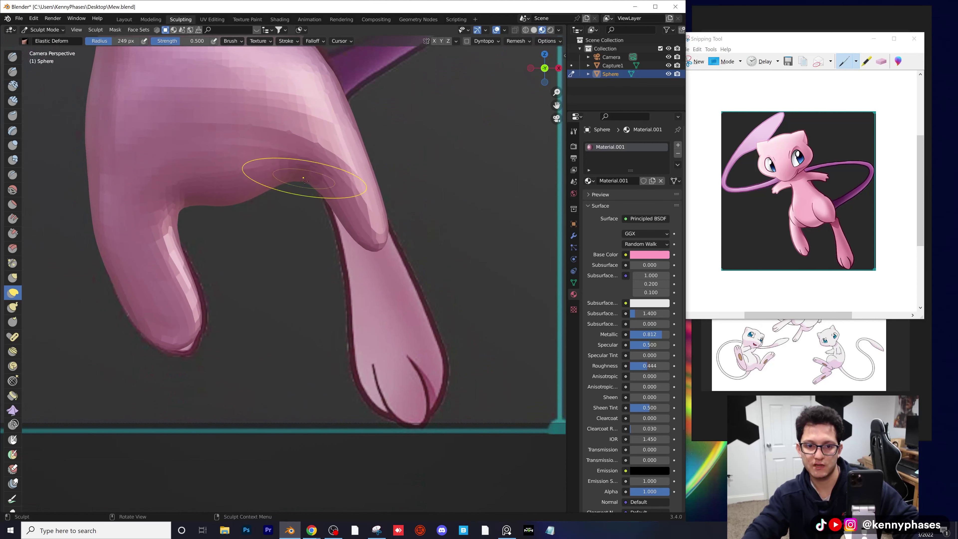
pyautogui.moveTo(298, 179)
pyautogui.mouseDown()
pyautogui.moveTo(303, 99)
pyautogui.moveTo(317, 146)
pyautogui.mouseUp()
pyautogui.moveTo(370, 231); pyautogui.dragTo(417, 363)
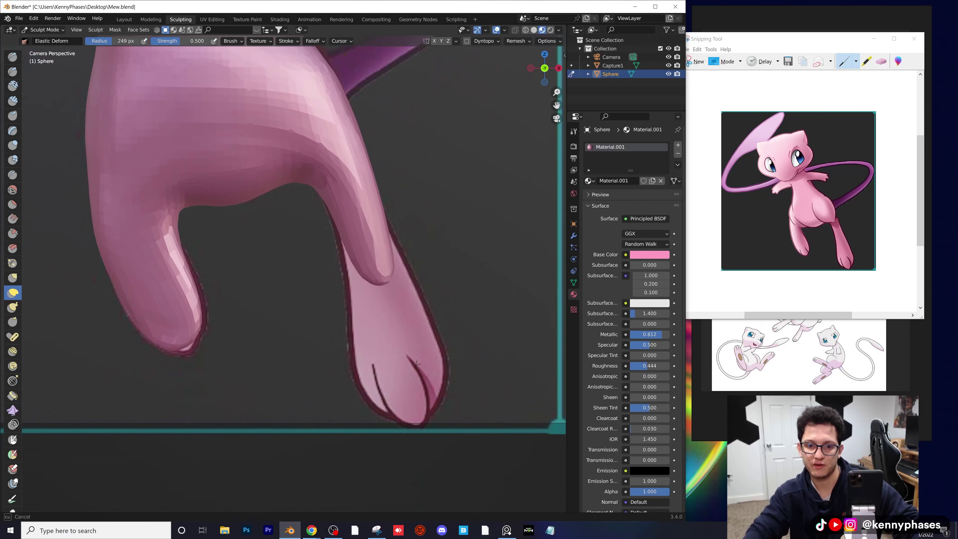
# - Save the file and remesh the body with a voxel size of 0.06 m
pyautogui.hotkey('ctrl', 's')
pyautogui.click(516, 40)
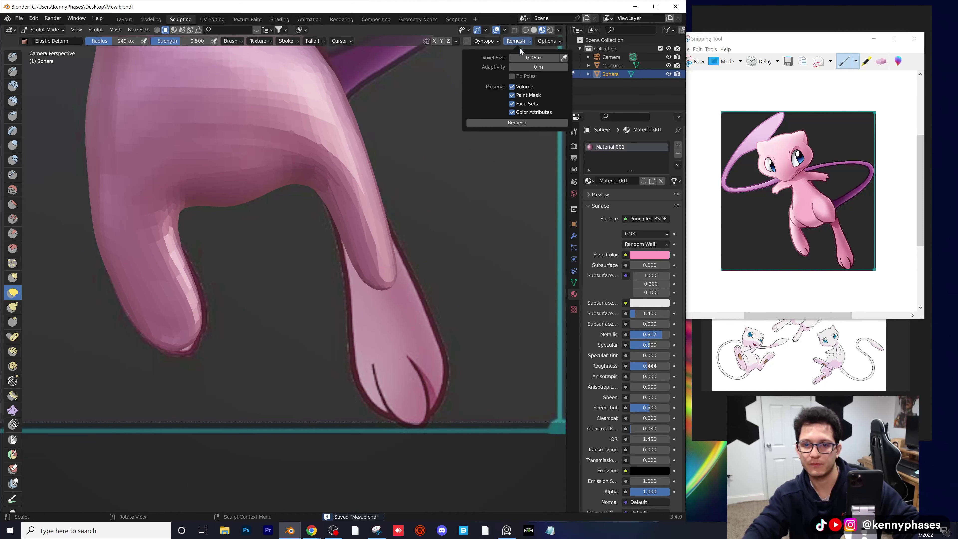
pyautogui.click(534, 122)
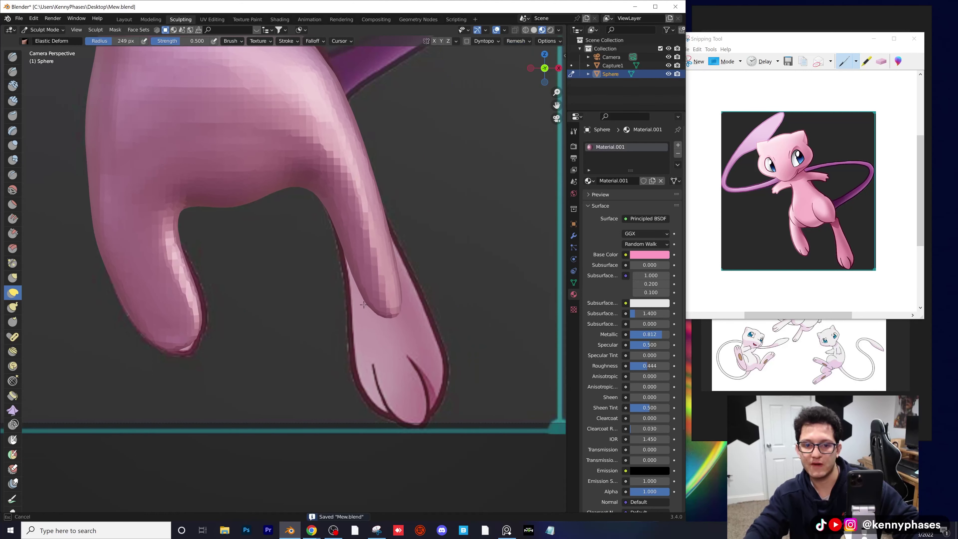
# - Lengthen and widen the second leg to the top of the reference foot and remesh the body at 0.06 m
pyautogui.moveTo(363, 304); pyautogui.dragTo(421, 327)
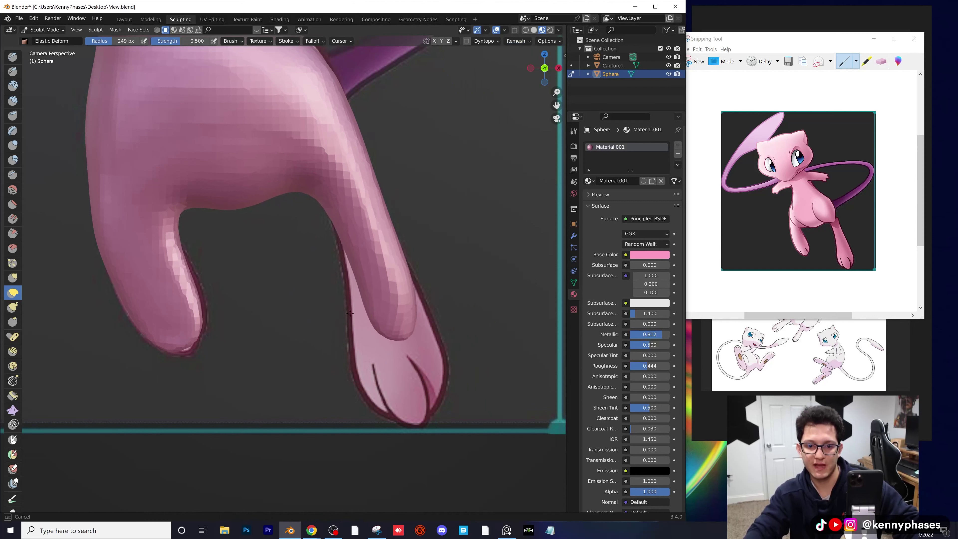
pyautogui.moveTo(350, 313); pyautogui.dragTo(342, 303)
pyautogui.moveTo(432, 309); pyautogui.dragTo(346, 336)
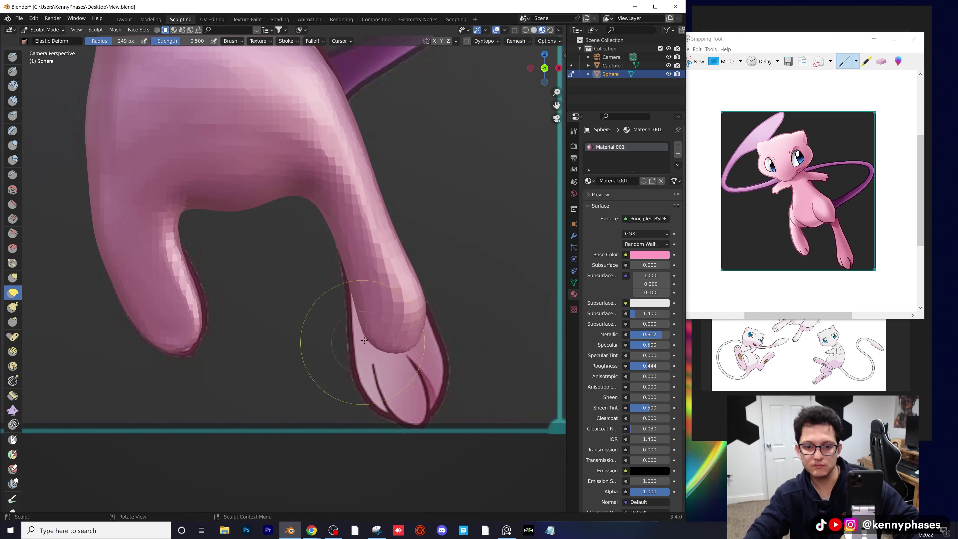
pyautogui.click(517, 41)
pyautogui.click(527, 124)
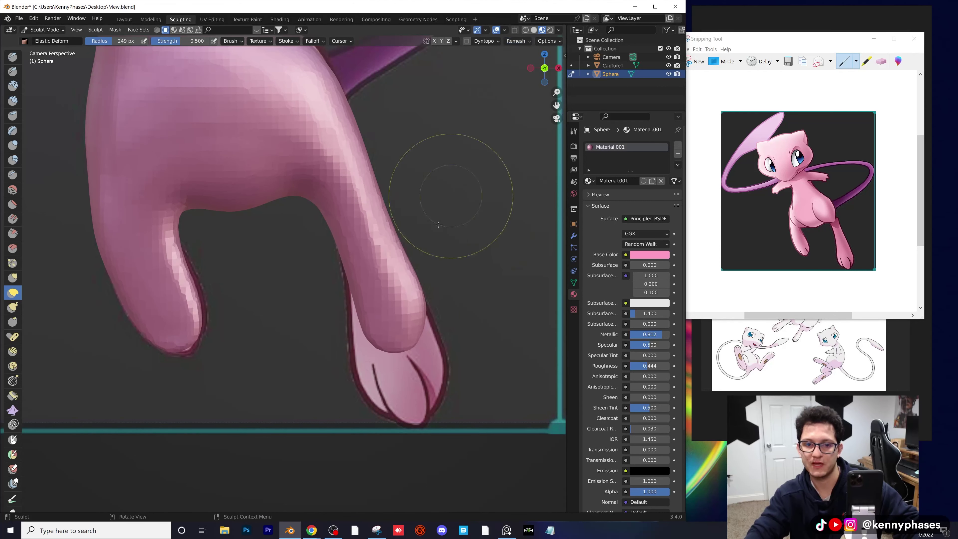
# - Stretch the end of the second leg down over the toes of the reference foot with Elastic Deform
pyautogui.scroll(-2, 439, 241)
pyautogui.keyDown('shift'); pyautogui.moveTo(373, 292); pyautogui.dragTo(366, 249, button='middle'); pyautogui.keyUp('shift')
pyautogui.scroll(1, 366, 248)
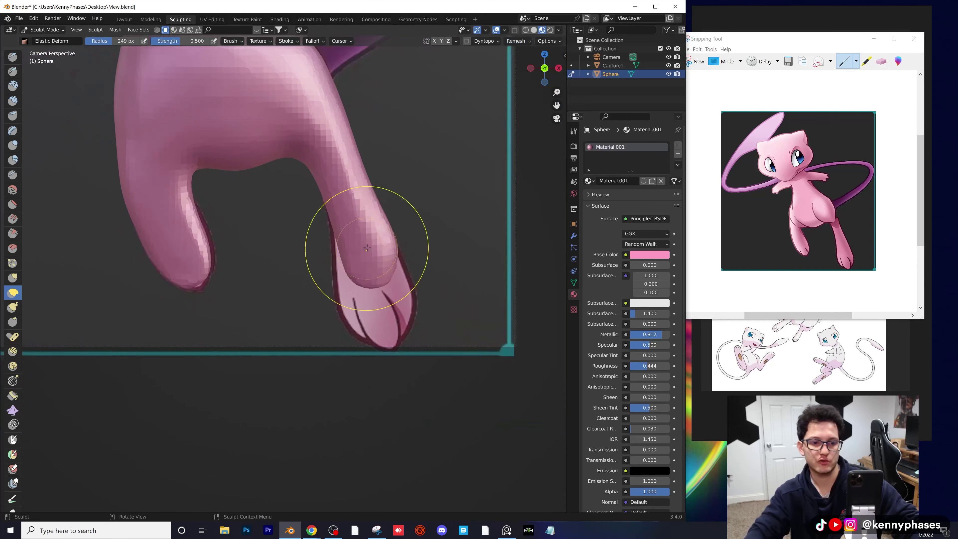
pyautogui.scroll(1, 367, 248)
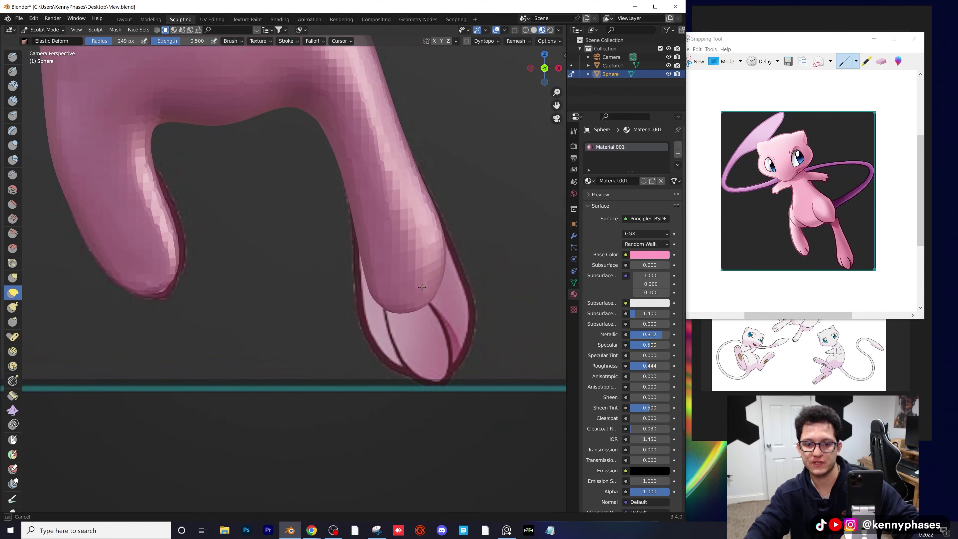
pyautogui.moveTo(421, 287); pyautogui.dragTo(436, 336)
pyautogui.moveTo(422, 298); pyautogui.dragTo(430, 328)
pyautogui.moveTo(437, 277); pyautogui.dragTo(471, 345)
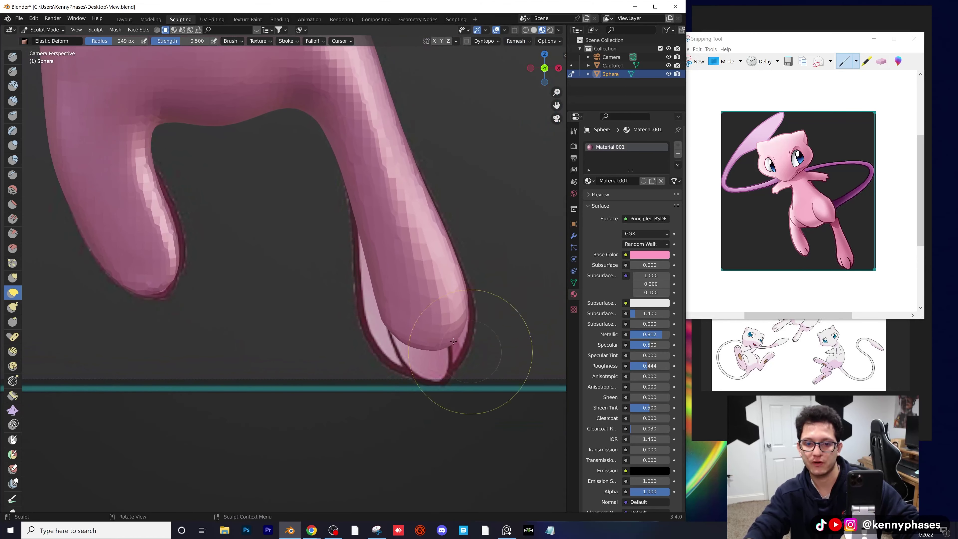
# - Widen the second foot to the reference outline on both sides and extend it to the foot's tip
pyautogui.moveTo(426, 317); pyautogui.dragTo(423, 344)
pyautogui.moveTo(377, 281); pyautogui.dragTo(360, 328)
pyautogui.moveTo(435, 356); pyautogui.dragTo(437, 359)
pyautogui.moveTo(403, 222); pyautogui.dragTo(414, 226)
pyautogui.moveTo(428, 341); pyautogui.dragTo(424, 360)
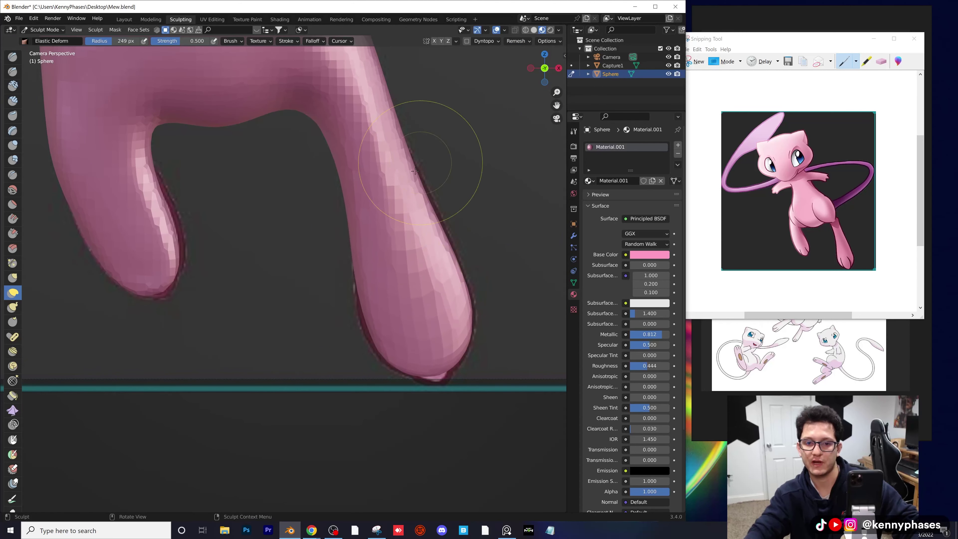
# - Fit the second leg's upper edges and the arch between the legs to the reference, and remesh the body at 0.06 m
pyautogui.moveTo(409, 170); pyautogui.dragTo(420, 166)
pyautogui.moveTo(343, 155); pyautogui.dragTo(368, 161)
pyautogui.moveTo(327, 132)
pyautogui.mouseDown()
pyautogui.moveTo(341, 120)
pyautogui.moveTo(301, 76)
pyautogui.mouseUp()
pyautogui.scroll(-3, 378, 126)
pyautogui.moveTo(391, 133)
pyautogui.keyDown('shift'); pyautogui.mouseDown(button='middle')
pyautogui.moveTo(460, 207)
pyautogui.moveTo(445, 227)
pyautogui.mouseUp(button='middle'); pyautogui.keyUp('shift')
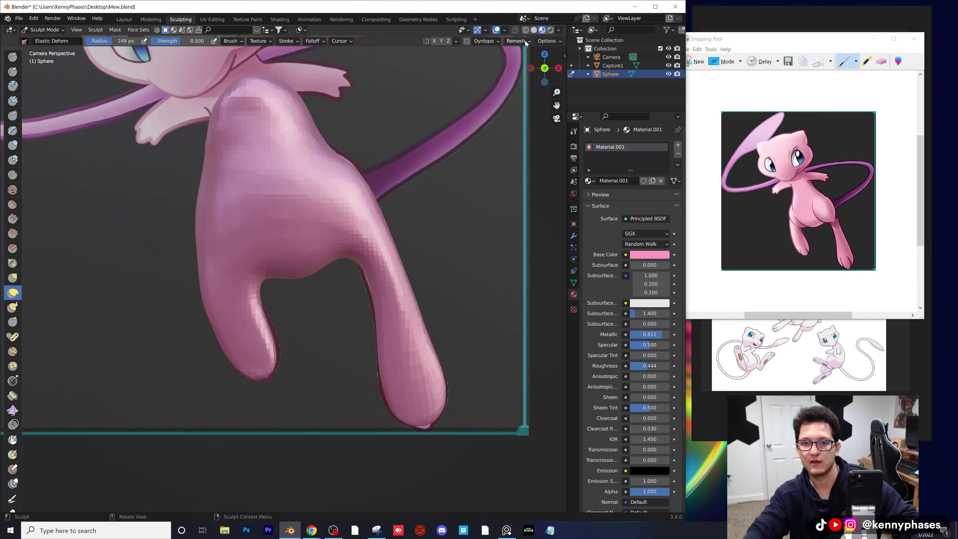
pyautogui.click(526, 42)
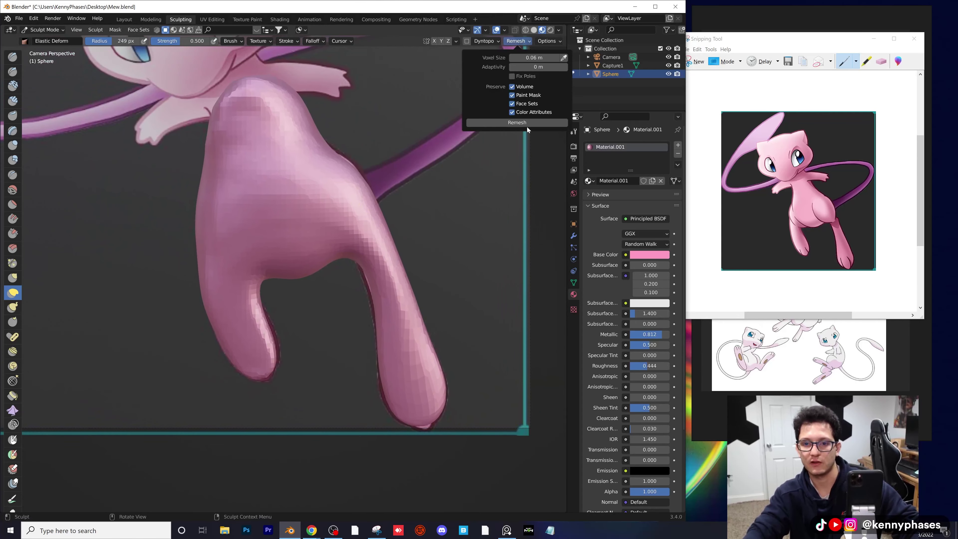
pyautogui.click(519, 123)
# - Inspect the body's depth and legs from the sides and return to the camera view
pyautogui.scroll(-3, 434, 200)
pyautogui.moveTo(357, 221)
pyautogui.mouseDown(button='middle')
pyautogui.moveTo(444, 245)
pyautogui.moveTo(353, 225)
pyautogui.moveTo(410, 224)
pyautogui.mouseUp(button='middle')
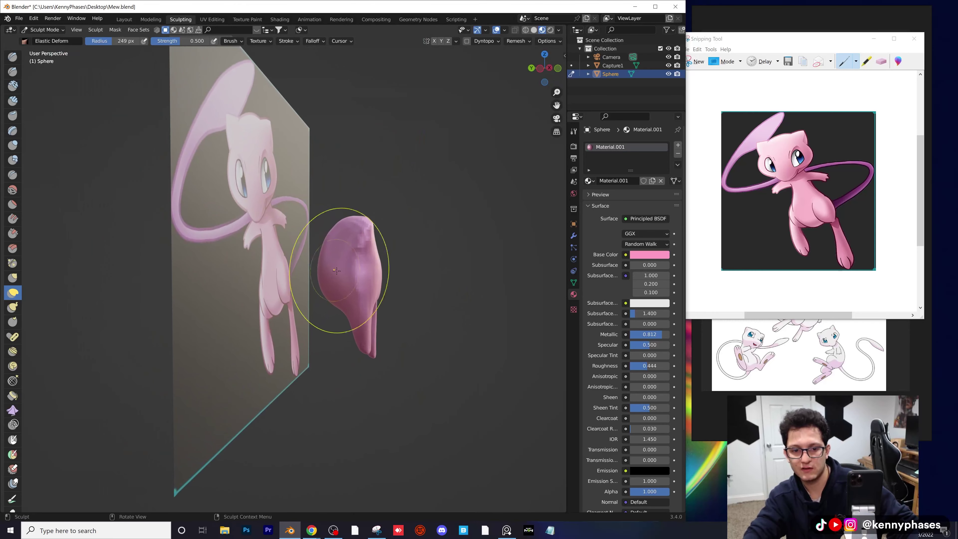
pyautogui.moveTo(336, 271); pyautogui.dragTo(316, 270, button='middle')
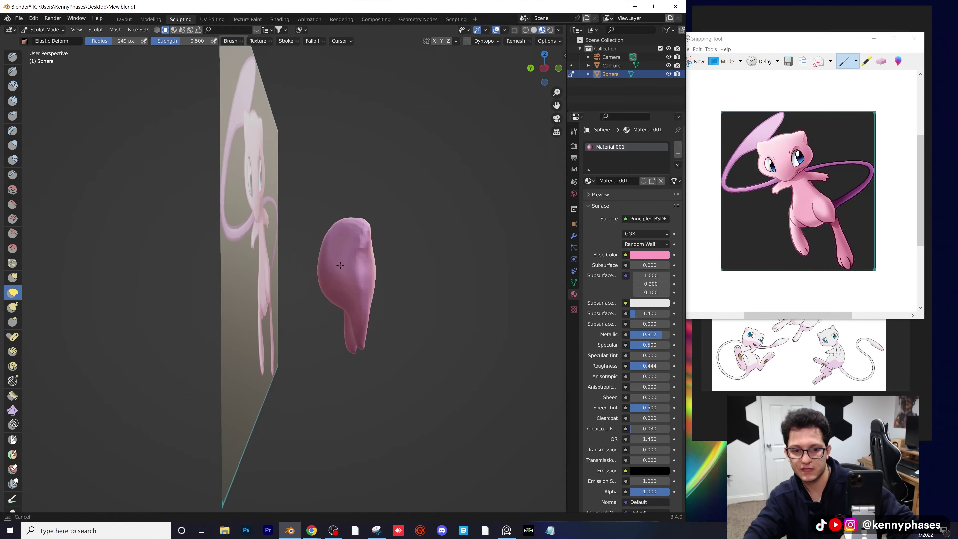
pyautogui.moveTo(381, 264)
pyautogui.mouseDown(button='middle')
pyautogui.moveTo(344, 282)
pyautogui.moveTo(415, 248)
pyautogui.moveTo(396, 259)
pyautogui.moveTo(403, 263)
pyautogui.mouseUp(button='middle')
pyautogui.scroll(3, 345, 283)
pyautogui.scroll(-1, 415, 248)
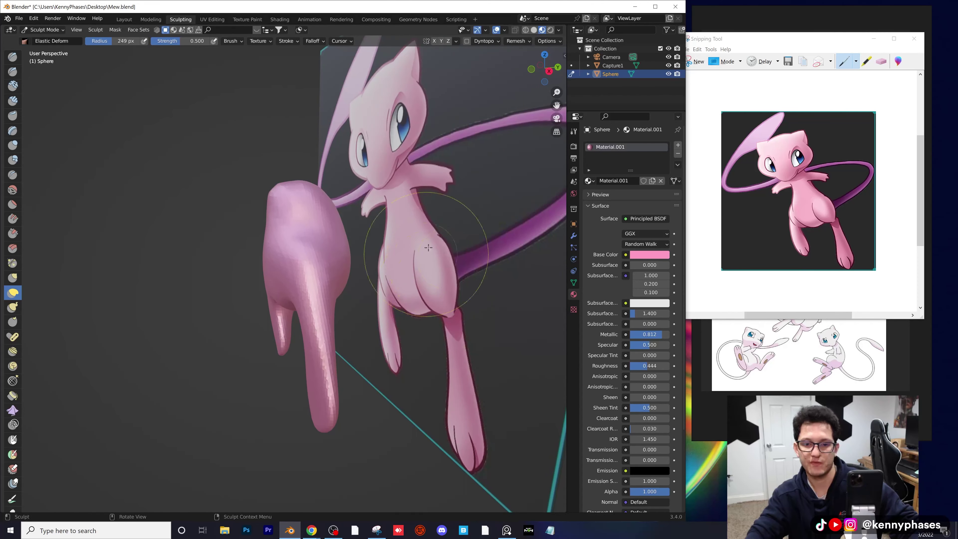
pyautogui.press('KP_0')
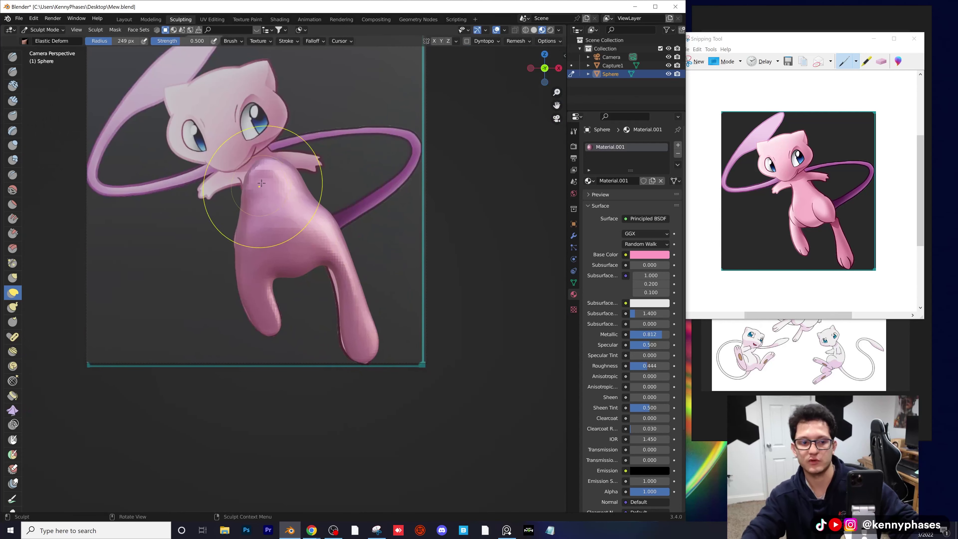
# - Shift the top of the torso toward the chin and fit the chest and belly edge opposite the tail to the reference
pyautogui.keyDown('shift'); pyautogui.moveTo(261, 183); pyautogui.dragTo(309, 228, button='middle'); pyautogui.keyUp('shift')
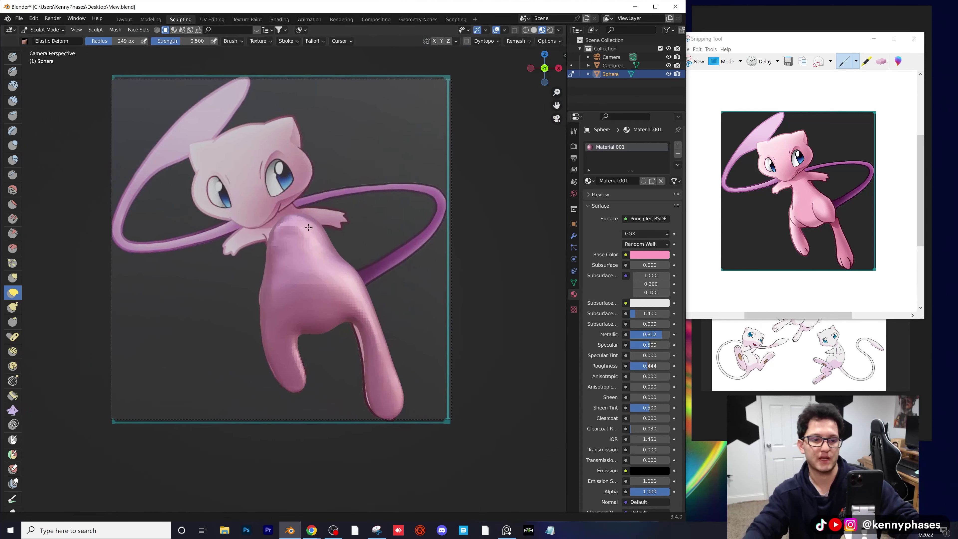
pyautogui.scroll(8, 266, 248)
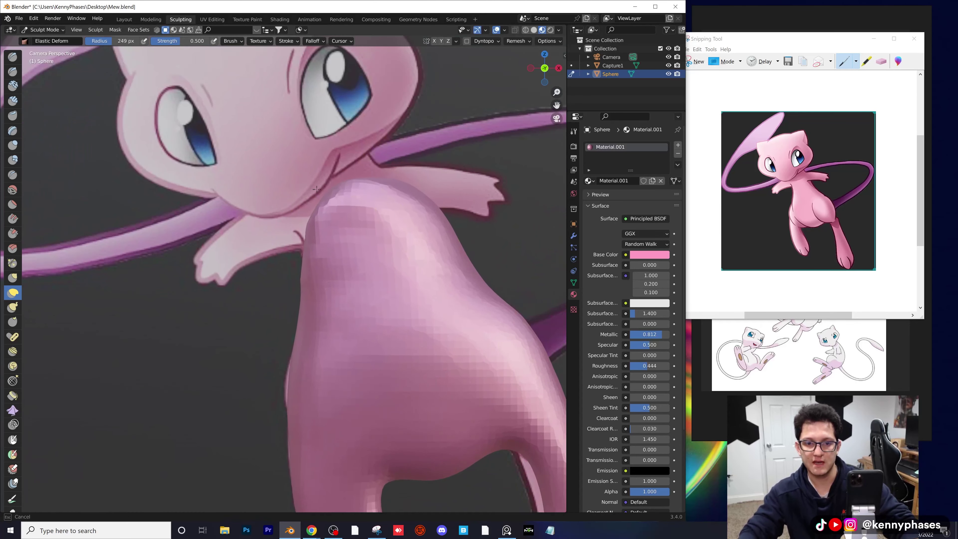
pyautogui.moveTo(317, 190); pyautogui.dragTo(345, 181)
pyautogui.moveTo(325, 247); pyautogui.dragTo(334, 251)
pyautogui.moveTo(332, 287)
pyautogui.mouseDown()
pyautogui.moveTo(342, 285)
pyautogui.moveTo(323, 291)
pyautogui.moveTo(319, 390)
pyautogui.moveTo(286, 379)
pyautogui.mouseUp()
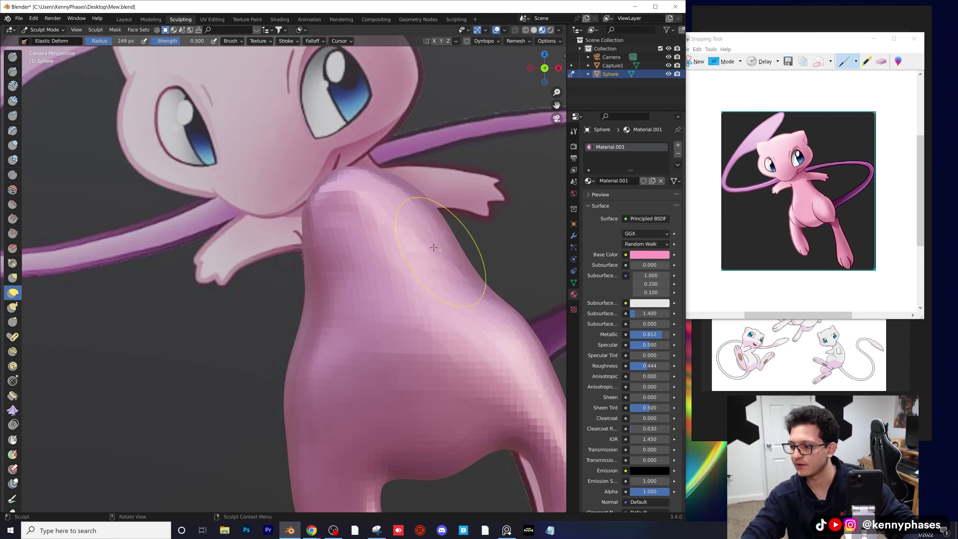
# - Push the tail-side edge of the chest inward with Elastic Deform to narrow the upper torso to the reference
pyautogui.moveTo(468, 265); pyautogui.dragTo(435, 268)
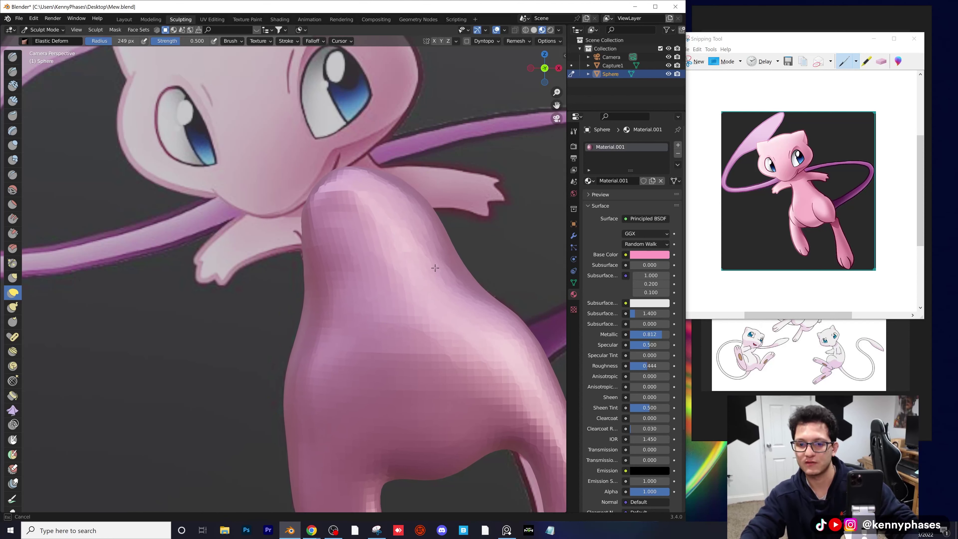
pyautogui.moveTo(442, 232); pyautogui.dragTo(354, 233)
pyautogui.moveTo(419, 235); pyautogui.dragTo(398, 227)
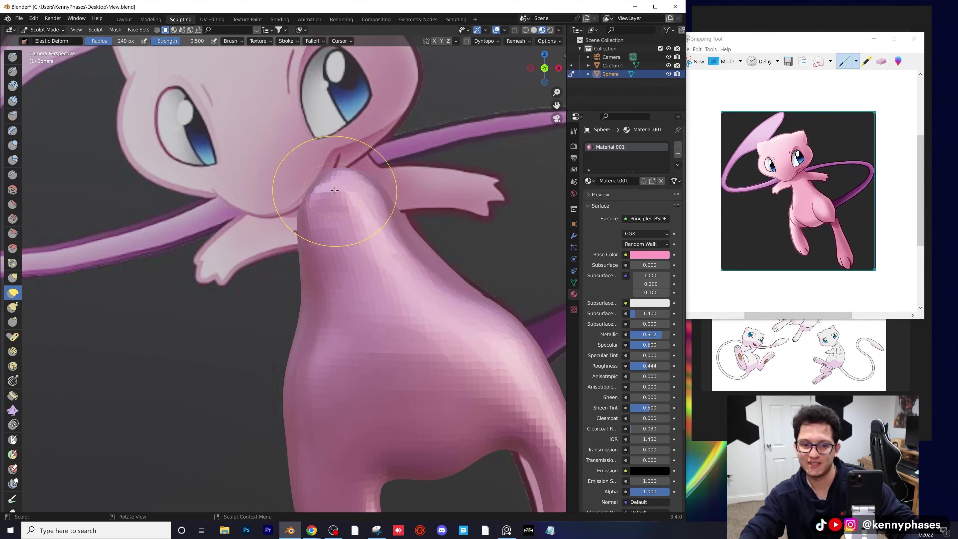
# - Pull the top of the torso up past the mouth to the eye and remesh the body at 0.06 m
pyautogui.moveTo(335, 190); pyautogui.dragTo(318, 123)
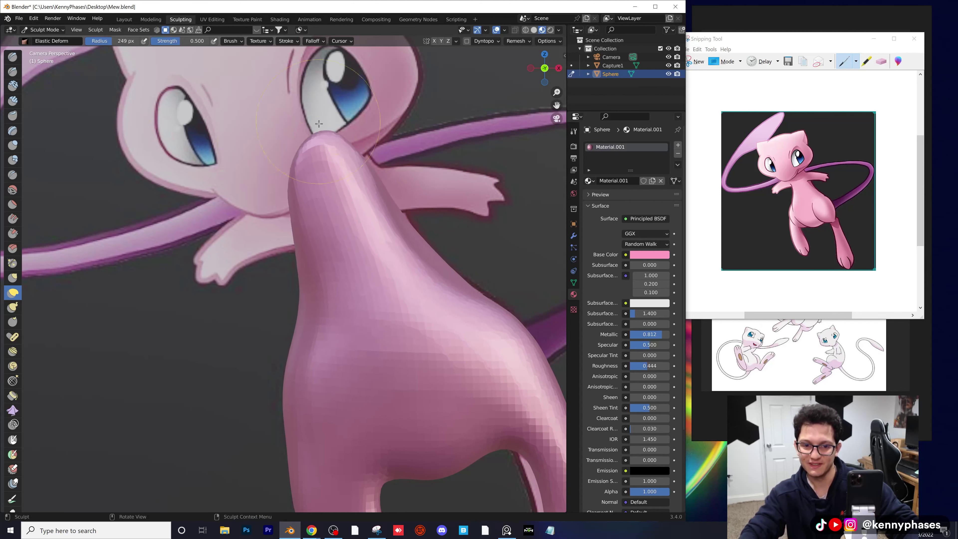
pyautogui.click(523, 42)
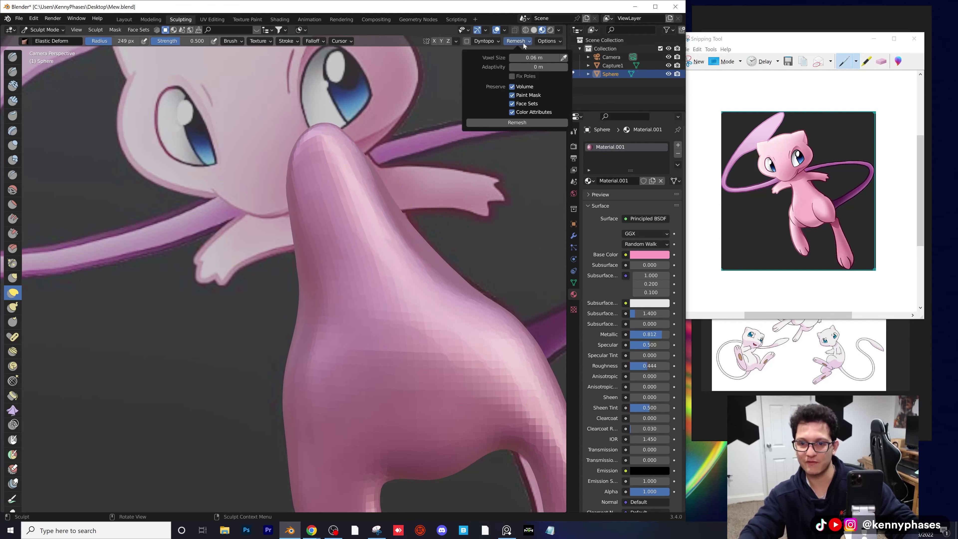
pyautogui.click(529, 123)
pyautogui.scroll(1, 393, 137)
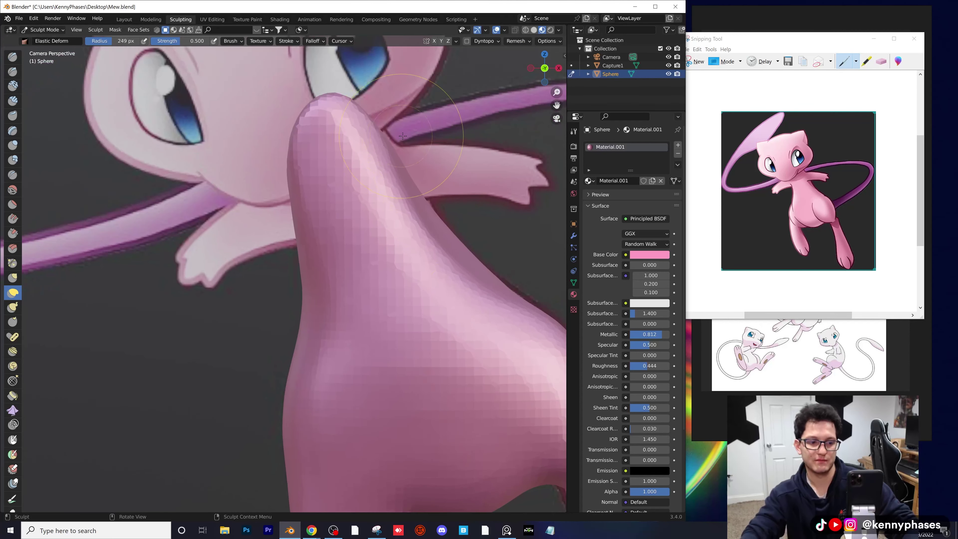
pyautogui.keyDown('shift'); pyautogui.moveTo(422, 136); pyautogui.dragTo(265, 128, button='middle'); pyautogui.keyUp('shift')
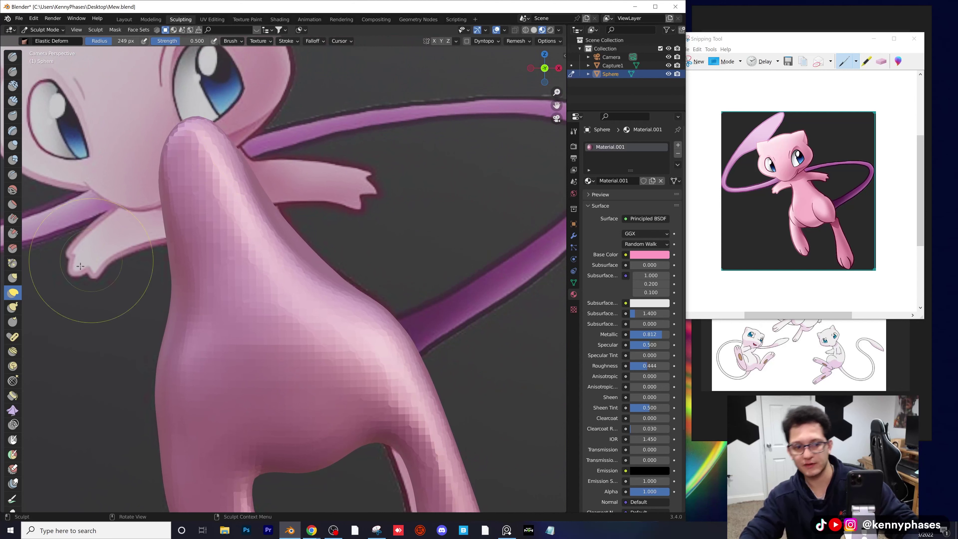
# - Inflate both sides of the upper torso into rounded shoulder bulges with the Inflate/Deflate brush
pyautogui.press('i')
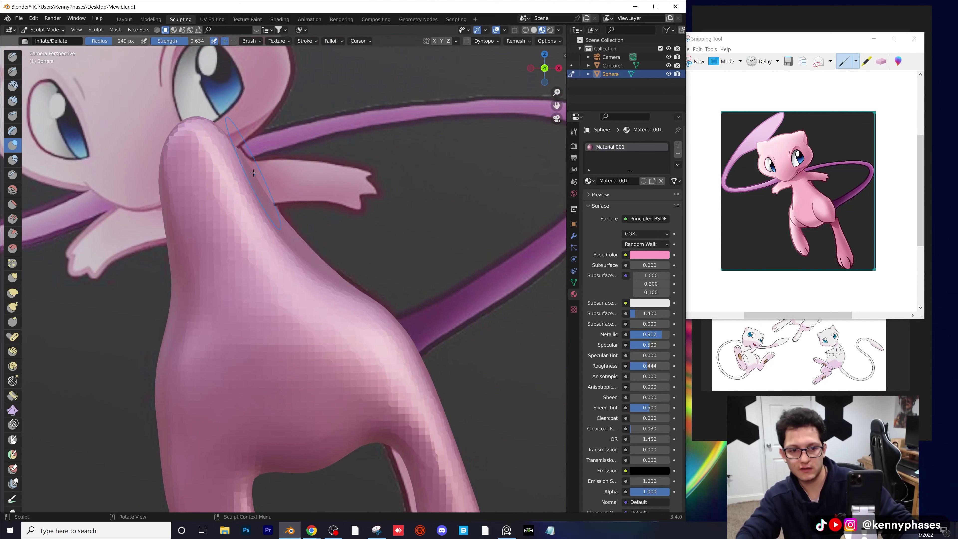
pyautogui.moveTo(259, 178); pyautogui.dragTo(260, 156)
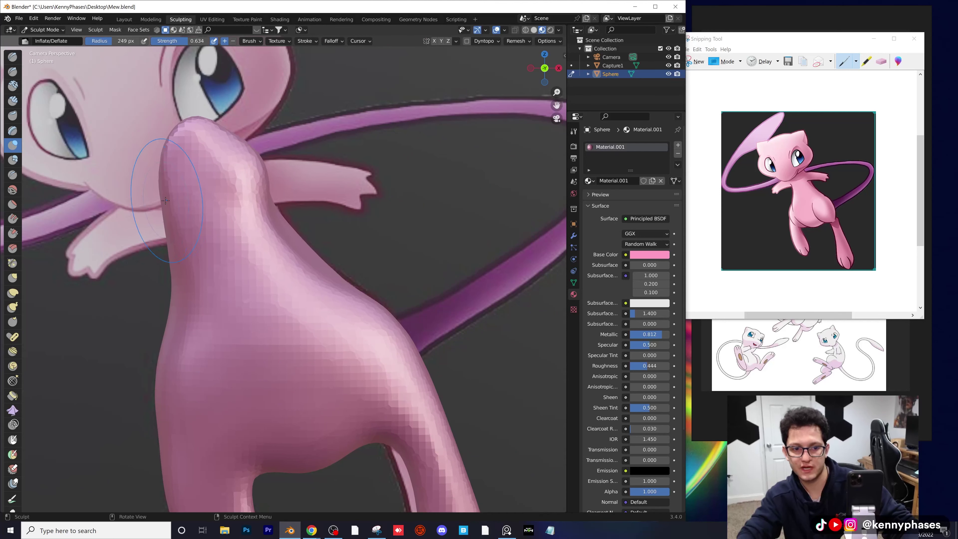
pyautogui.scroll(-2, 189, 200)
pyautogui.moveTo(234, 246); pyautogui.dragTo(308, 264, button='middle')
pyautogui.scroll(3, 309, 267)
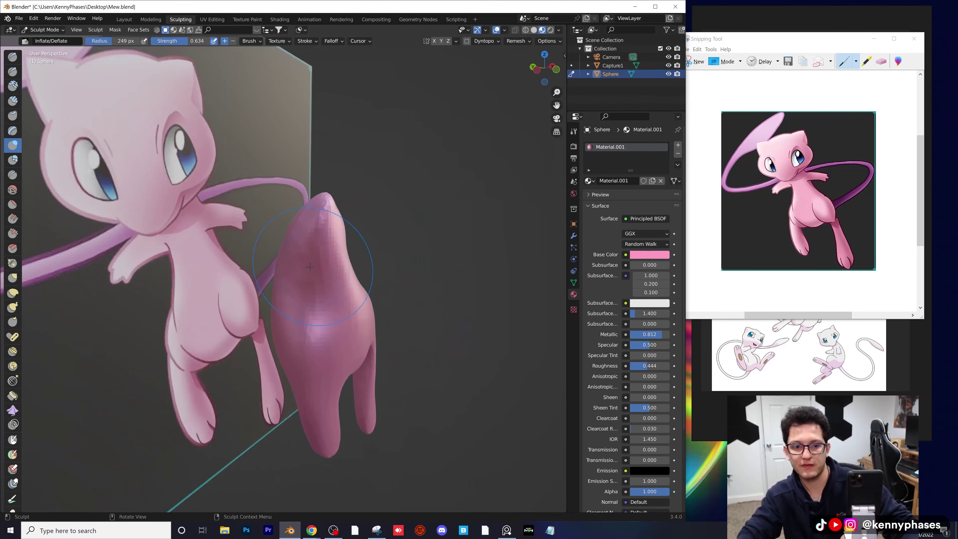
pyautogui.scroll(2, 322, 210)
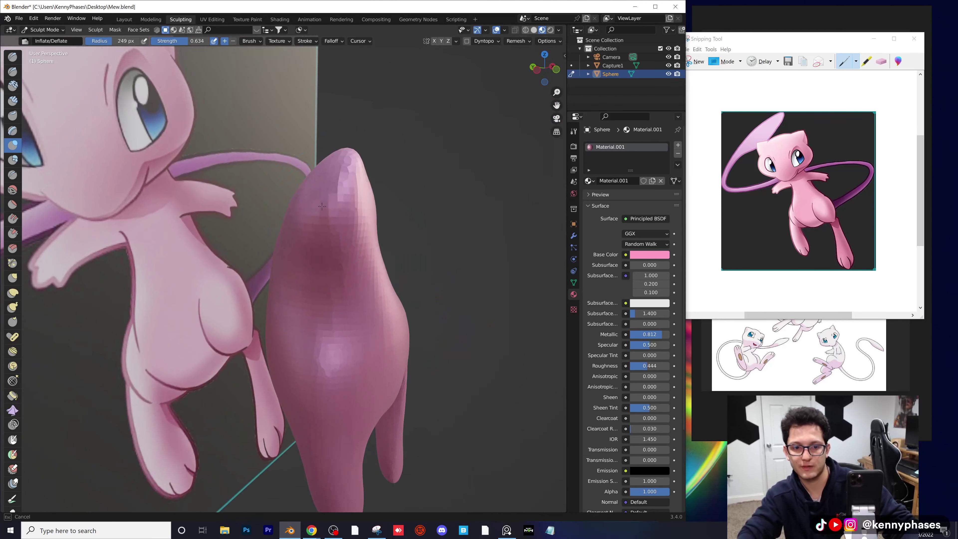
pyautogui.moveTo(305, 232); pyautogui.dragTo(296, 212, button='middle')
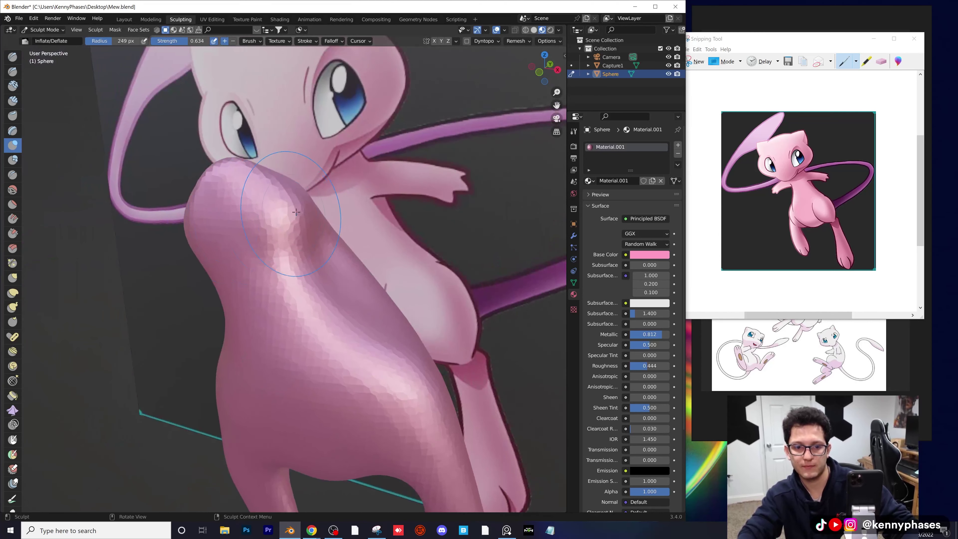
pyautogui.moveTo(319, 217); pyautogui.dragTo(313, 203)
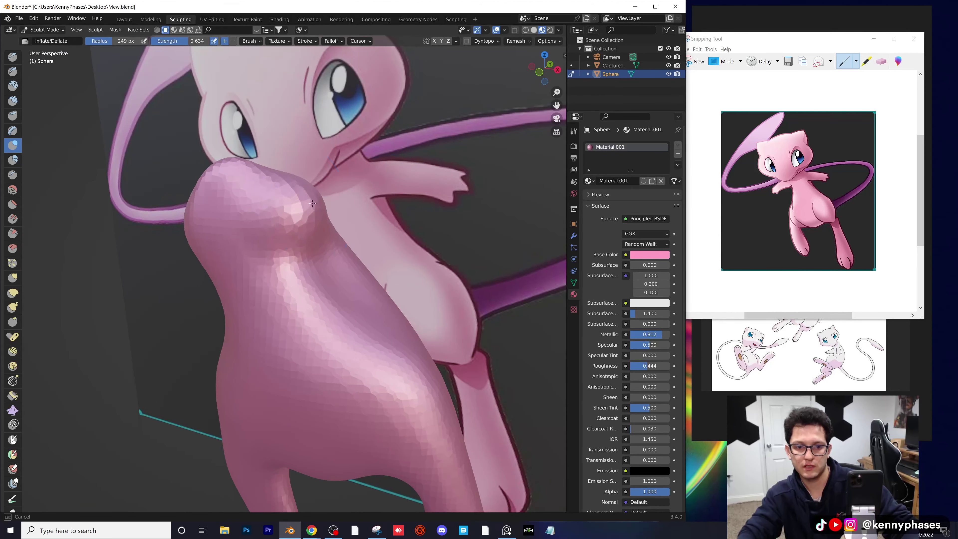
# - Pull the tail-side shoulder outward along the reference arm with Elastic Deform from the camera view
pyautogui.press('KP_0')
pyautogui.scroll(6, 313, 260)
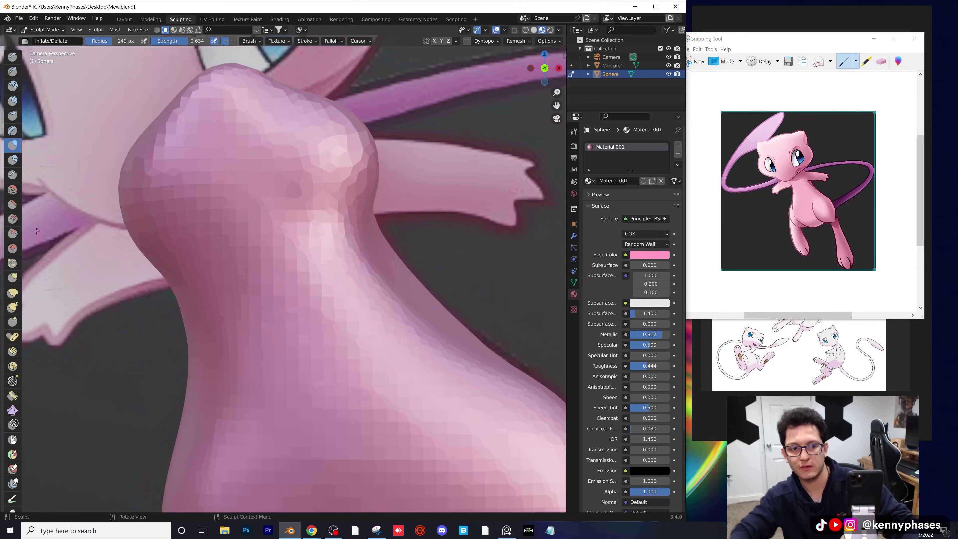
pyautogui.click(12, 292)
pyautogui.moveTo(377, 155)
pyautogui.mouseDown()
pyautogui.moveTo(433, 191)
pyautogui.moveTo(477, 183)
pyautogui.mouseUp()
pyautogui.moveTo(386, 238)
pyautogui.mouseDown()
pyautogui.moveTo(266, 184)
pyautogui.moveTo(439, 190)
pyautogui.mouseUp()
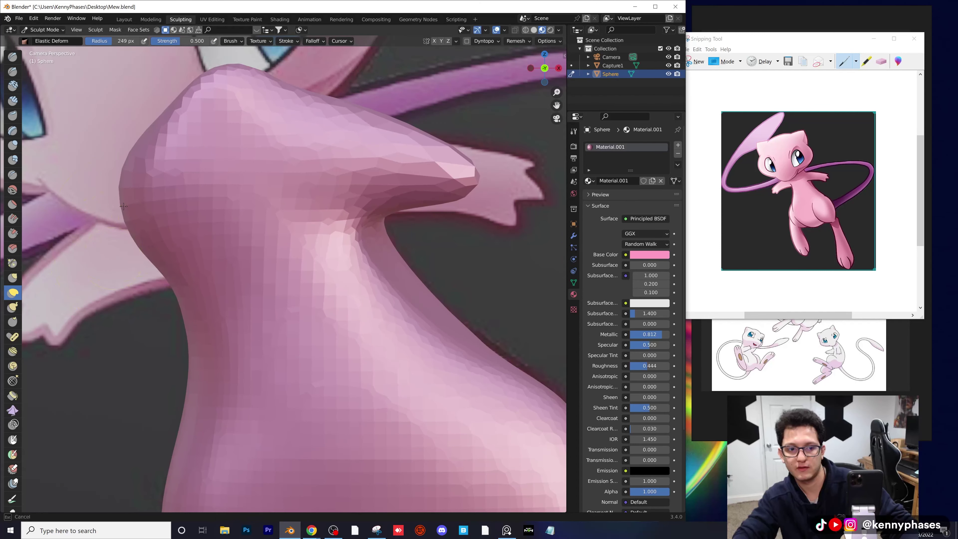
# - Stretch the opposite shoulder toward its reference arm while flattening the torso's top below the eye, and remesh the body at 0.06 m
pyautogui.moveTo(123, 206); pyautogui.dragTo(214, 246)
pyautogui.scroll(-3, 320, 214)
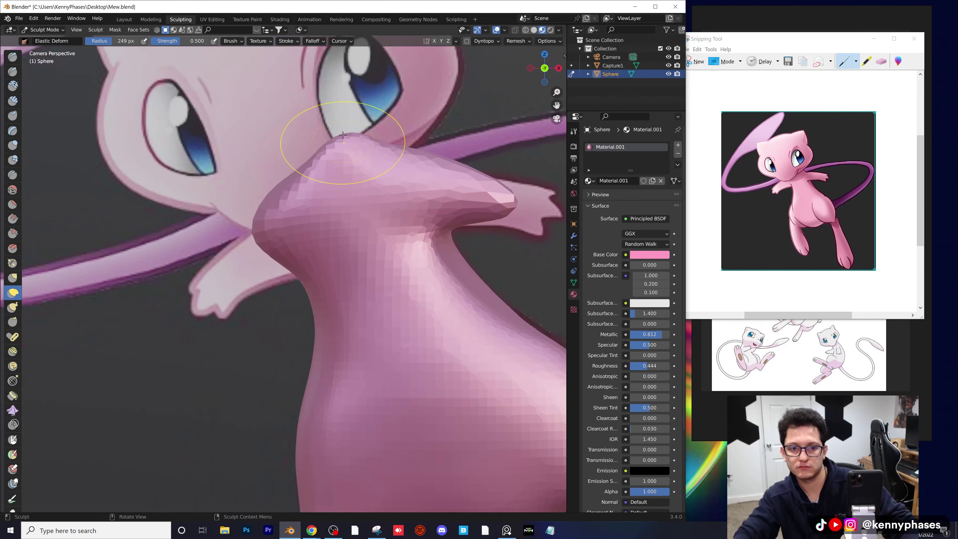
pyautogui.moveTo(342, 135); pyautogui.dragTo(72, 347)
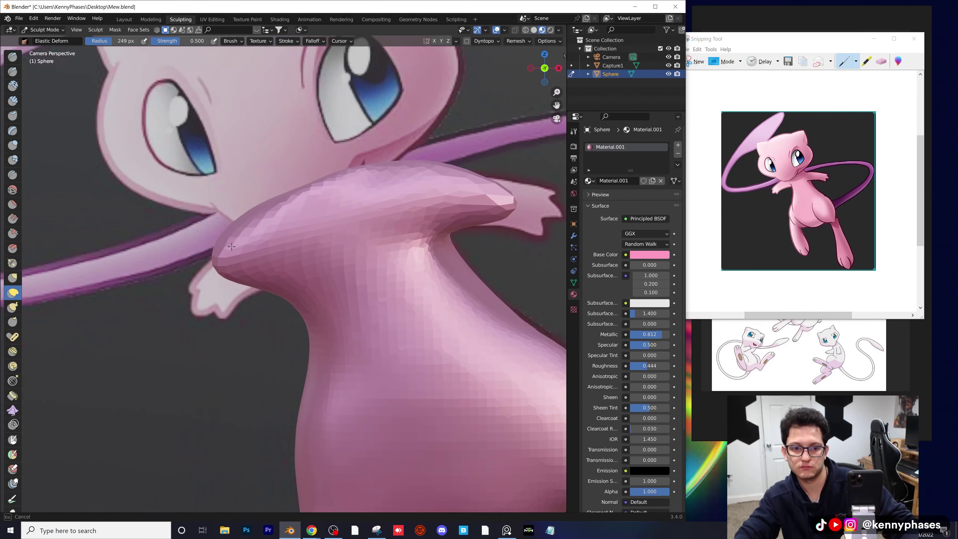
pyautogui.moveTo(232, 246); pyautogui.dragTo(218, 253)
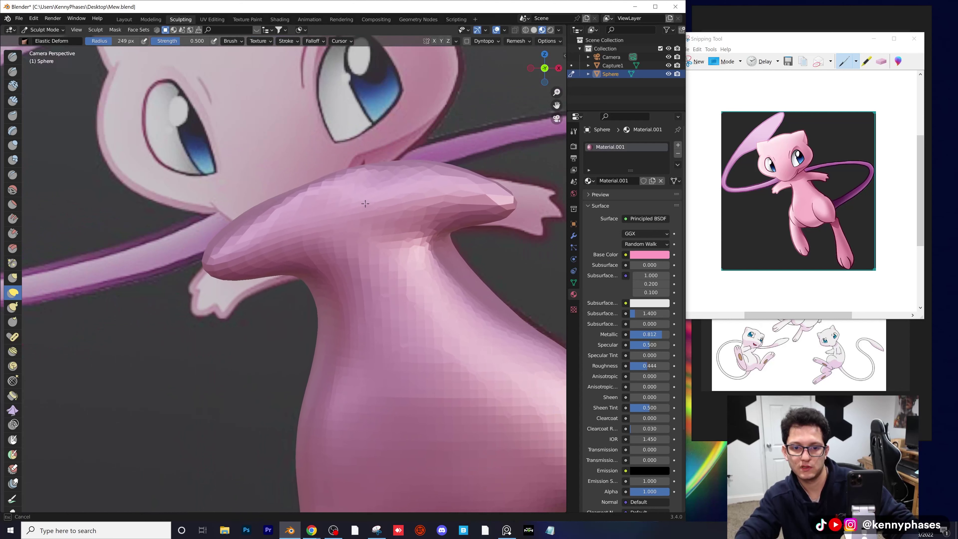
pyautogui.click(512, 40)
pyautogui.click(532, 122)
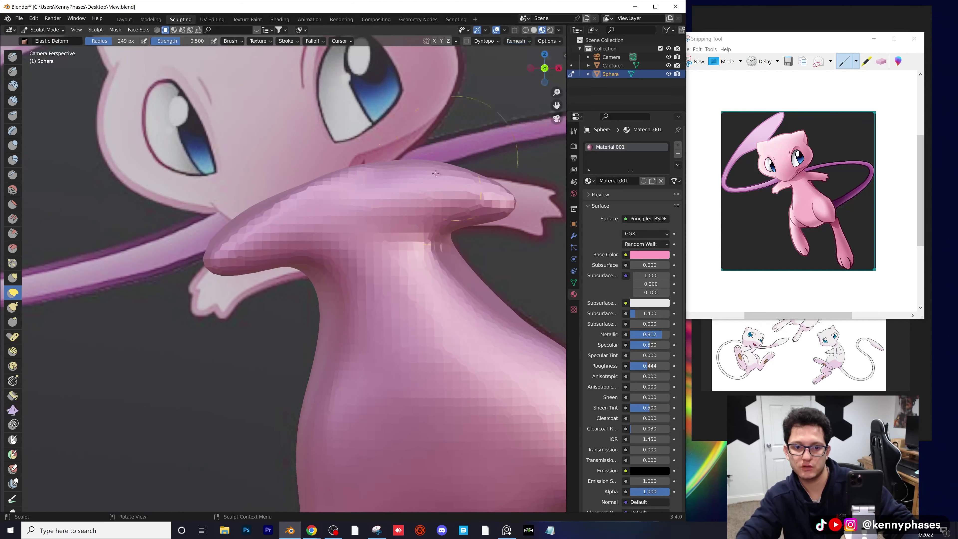
# - Inspect the depth of the shoulders, arm stubs and body from the side, above and front
pyautogui.scroll(-3, 333, 274)
pyautogui.moveTo(293, 272)
pyautogui.mouseDown(button='middle')
pyautogui.moveTo(339, 274)
pyautogui.moveTo(291, 227)
pyautogui.mouseUp(button='middle')
pyautogui.scroll(4, 321, 272)
pyautogui.moveTo(312, 232); pyautogui.dragTo(314, 234)
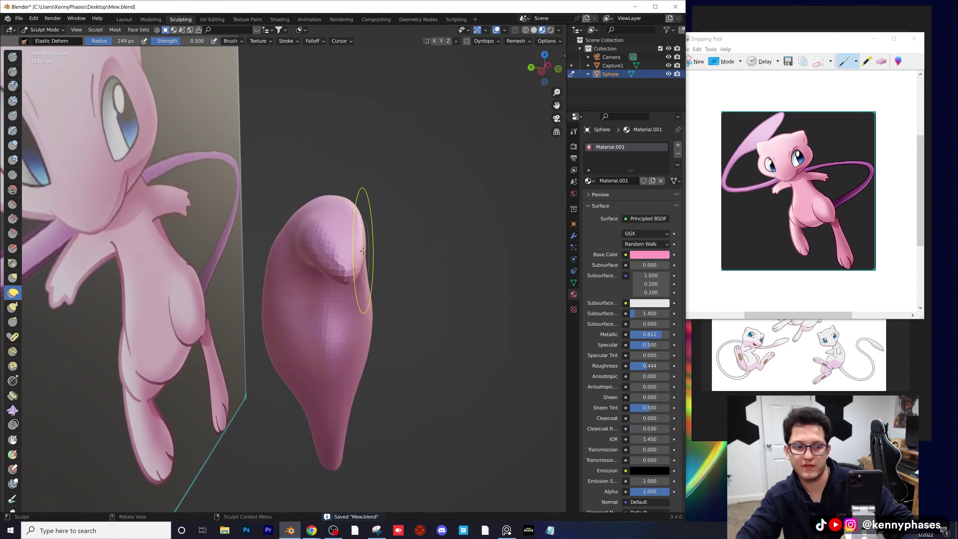
pyautogui.moveTo(361, 244); pyautogui.dragTo(369, 260, button='middle')
pyautogui.scroll(-4, 368, 262)
pyautogui.moveTo(287, 279)
pyautogui.mouseDown(button='middle')
pyautogui.moveTo(304, 285)
pyautogui.moveTo(325, 315)
pyautogui.mouseUp(button='middle')
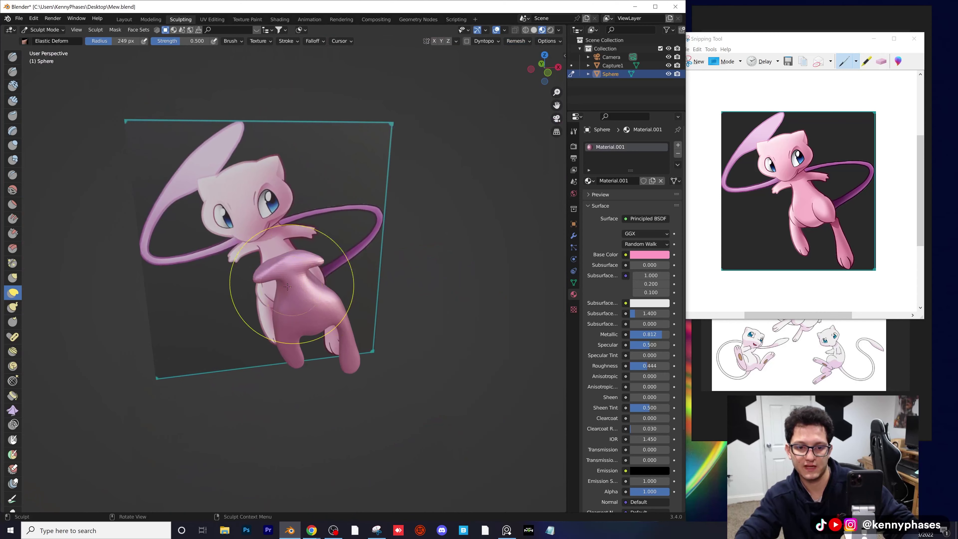
pyautogui.scroll(3, 324, 314)
pyautogui.moveTo(302, 279); pyautogui.dragTo(278, 234, button='middle')
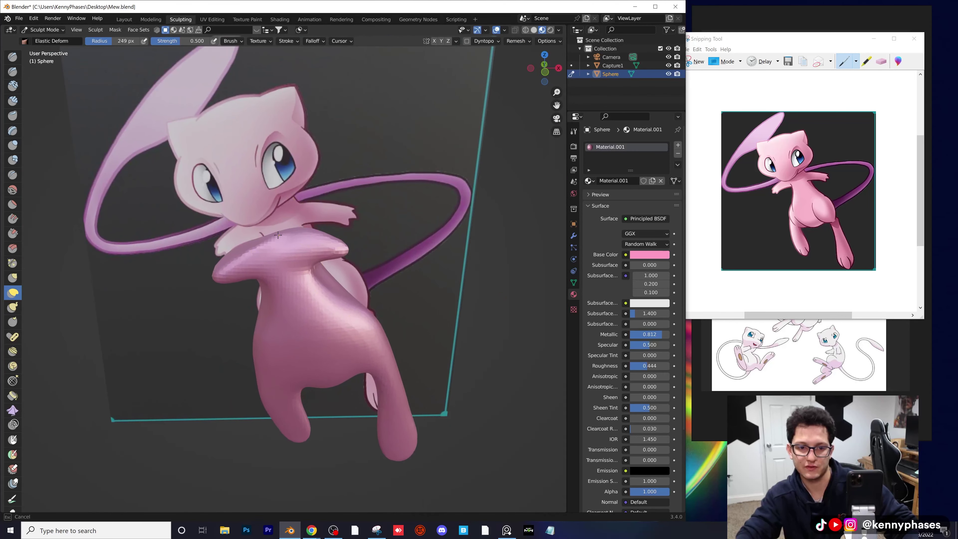
pyautogui.scroll(5, 284, 253)
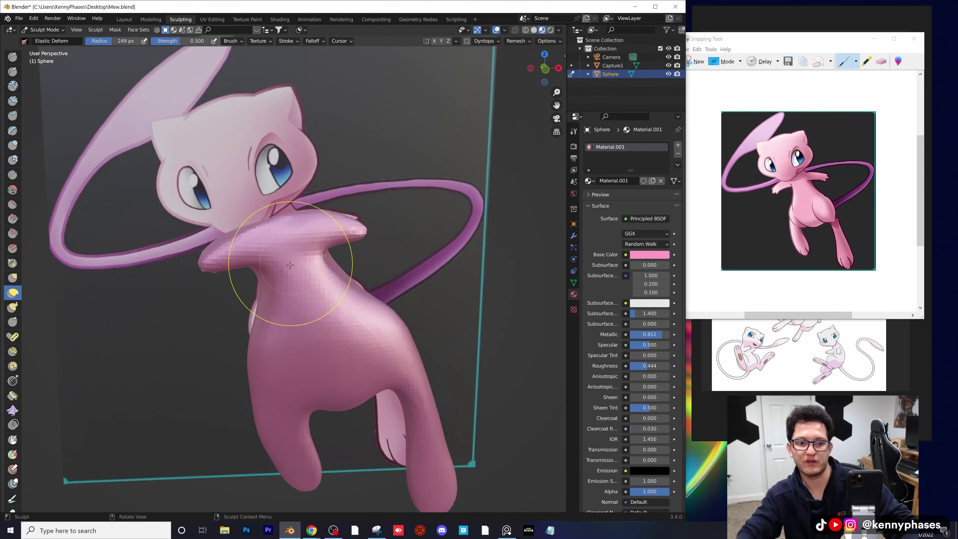
# - Return to the camera view and pull the arm stub opposite the tail down along the reference arm toward its hand
pyautogui.press('KP_0')
pyautogui.scroll(5, 326, 224)
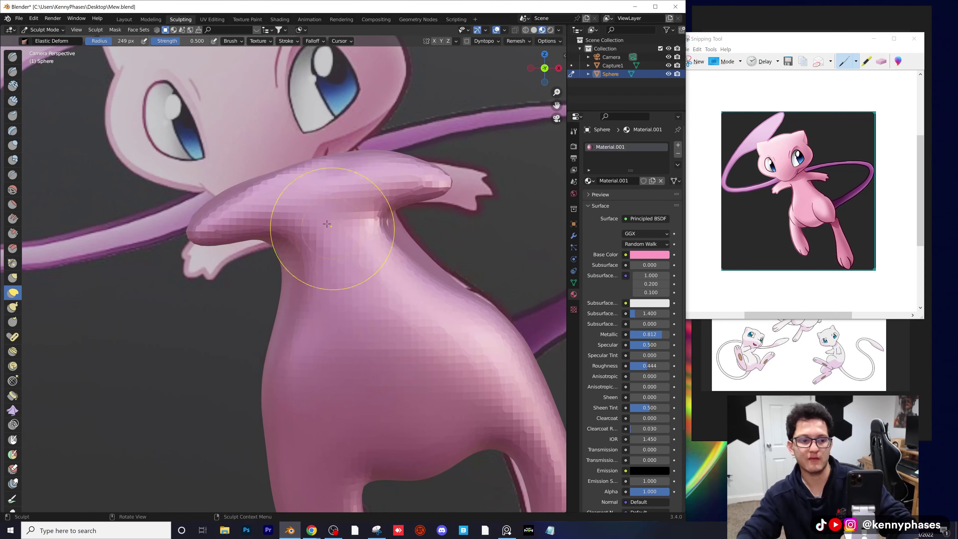
pyautogui.scroll(2, 324, 245)
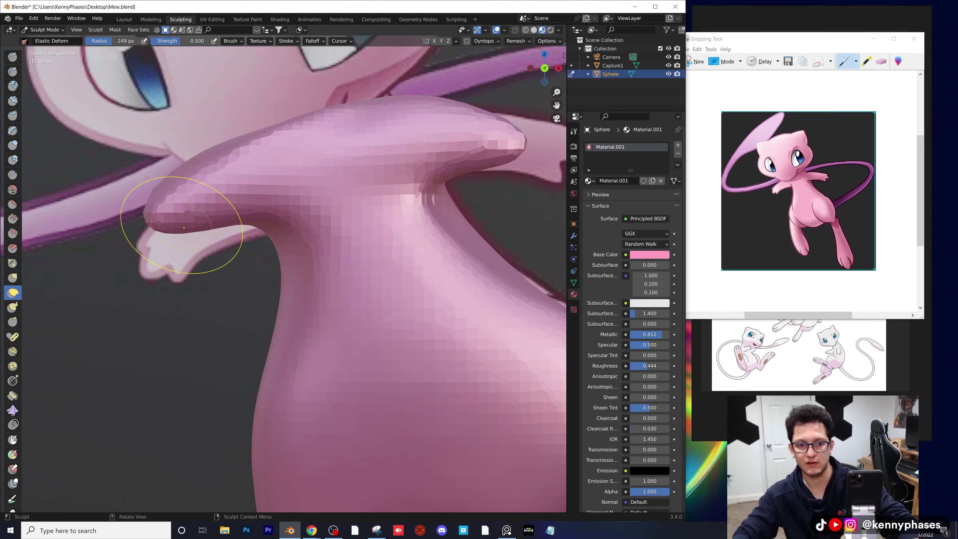
pyautogui.moveTo(164, 217)
pyautogui.mouseDown()
pyautogui.moveTo(159, 241)
pyautogui.moveTo(169, 234)
pyautogui.moveTo(143, 252)
pyautogui.mouseUp()
# - Push the waist, hip and upper thigh edges inward to fit the reference outline
pyautogui.scroll(-5, 334, 339)
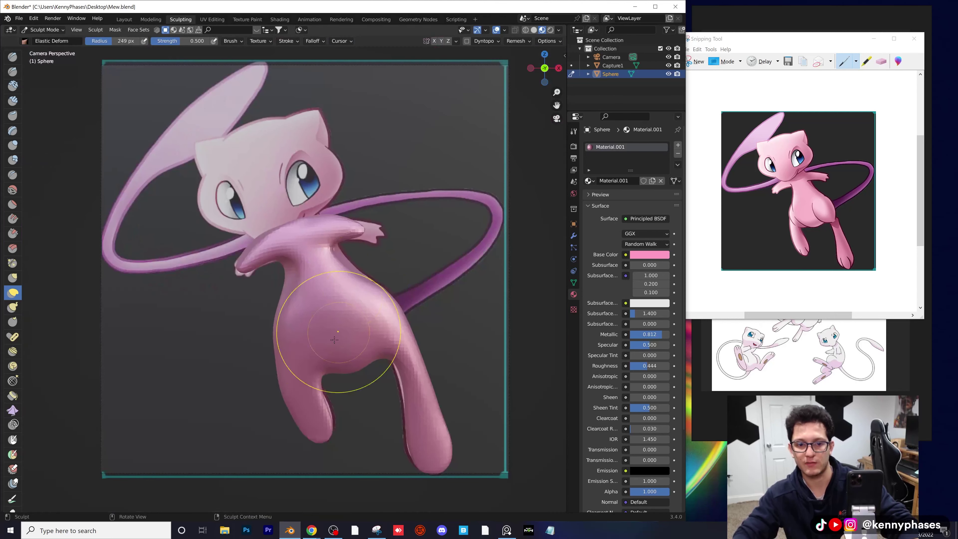
pyautogui.moveTo(284, 308); pyautogui.dragTo(297, 300)
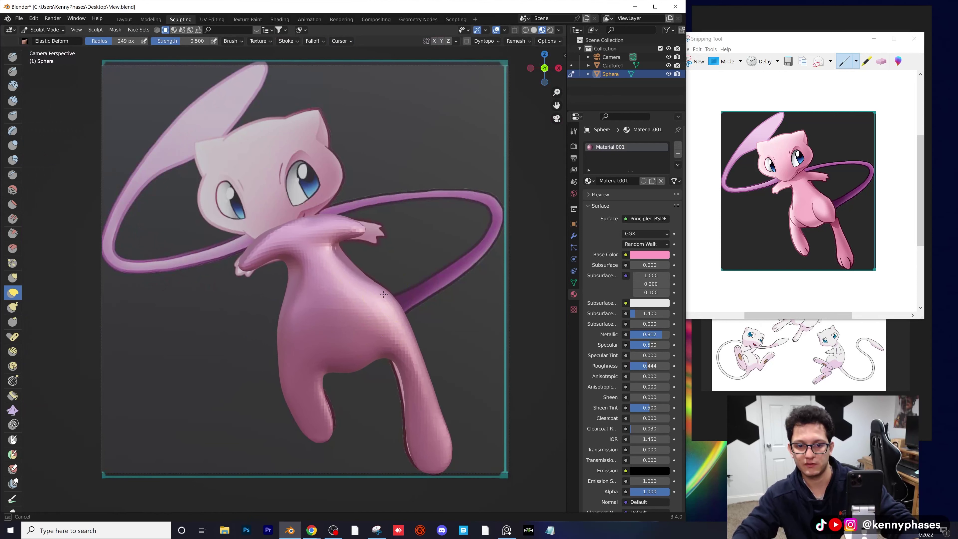
pyautogui.moveTo(384, 294); pyautogui.dragTo(374, 297)
pyautogui.moveTo(404, 341); pyautogui.dragTo(392, 340)
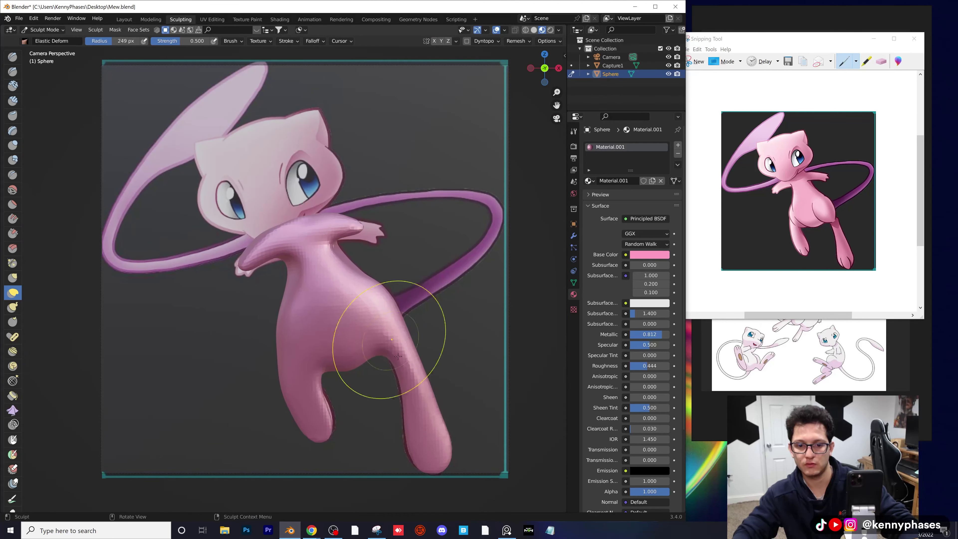
# - Nudge the edges of both lower legs to follow the reference leg outlines
pyautogui.moveTo(419, 397); pyautogui.dragTo(413, 398)
pyautogui.moveTo(325, 405); pyautogui.dragTo(328, 406)
pyautogui.scroll(1, 335, 411)
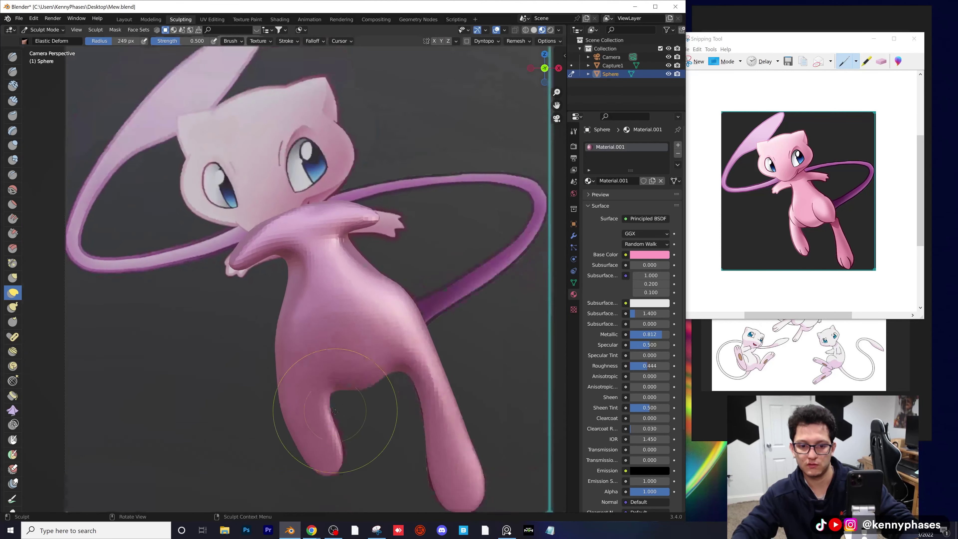
pyautogui.scroll(1, 335, 412)
pyautogui.keyDown('shift'); pyautogui.moveTo(335, 411); pyautogui.dragTo(303, 241, button='middle'); pyautogui.keyUp('shift')
pyautogui.scroll(1, 303, 257)
pyautogui.moveTo(299, 282); pyautogui.dragTo(302, 291)
pyautogui.moveTo(304, 301)
pyautogui.mouseDown()
pyautogui.moveTo(293, 289)
pyautogui.moveTo(304, 302)
pyautogui.mouseUp()
pyautogui.scroll(-3, 349, 197)
pyautogui.keyDown('shift'); pyautogui.moveTo(347, 118); pyautogui.dragTo(367, 215, button='middle'); pyautogui.keyUp('shift')
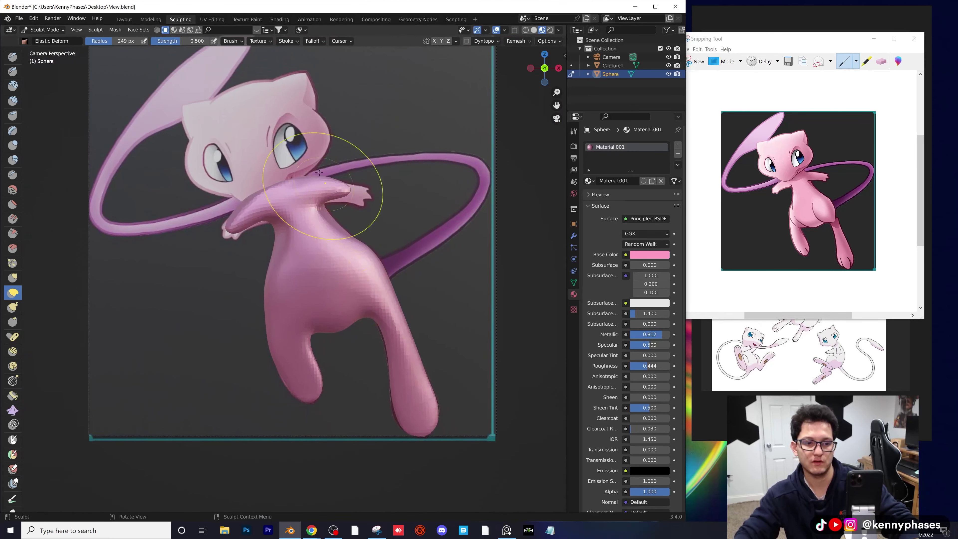
# - Extend the tail-side arm out to the reference hand with Elastic Deform and remesh the body at 0.06 m
pyautogui.scroll(3, 335, 185)
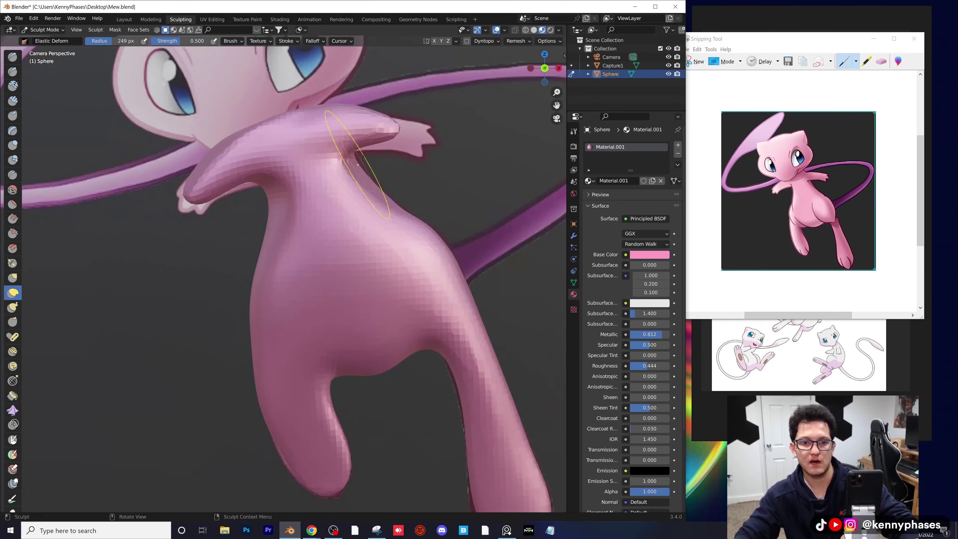
pyautogui.scroll(4, 362, 157)
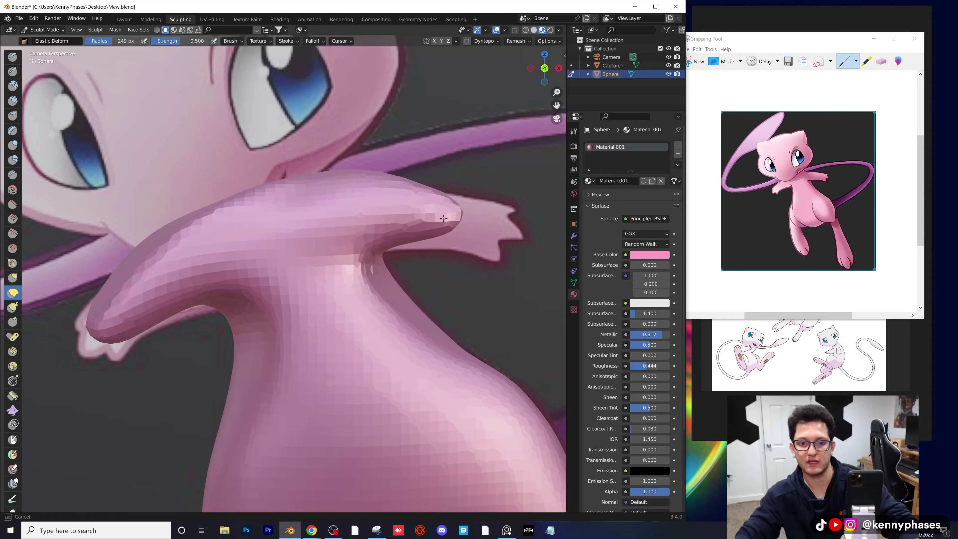
pyautogui.moveTo(466, 215); pyautogui.dragTo(504, 243)
pyautogui.keyDown('shift'); pyautogui.moveTo(504, 244); pyautogui.dragTo(399, 229, button='middle'); pyautogui.keyUp('shift')
pyautogui.scroll(3, 370, 204)
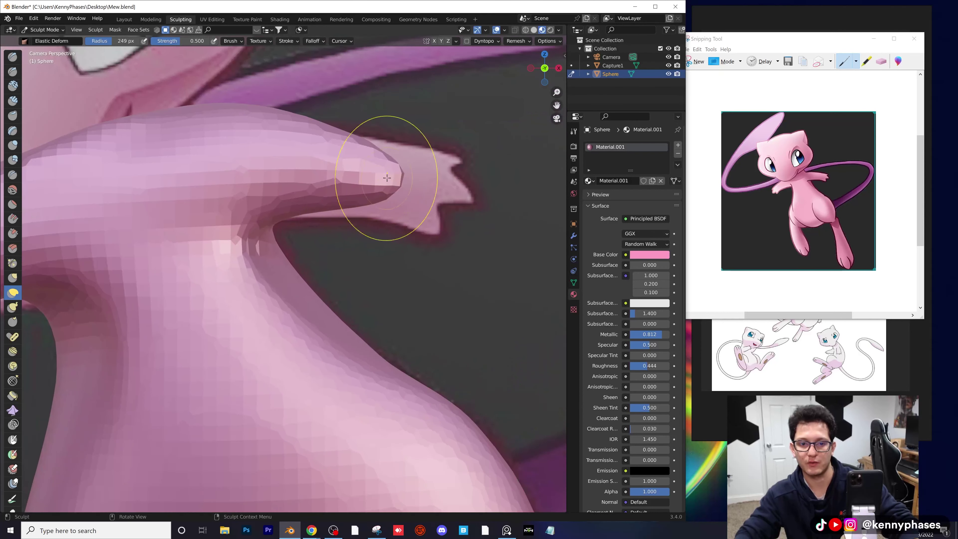
pyautogui.moveTo(386, 177); pyautogui.dragTo(507, 207)
pyautogui.moveTo(423, 182); pyautogui.dragTo(479, 185)
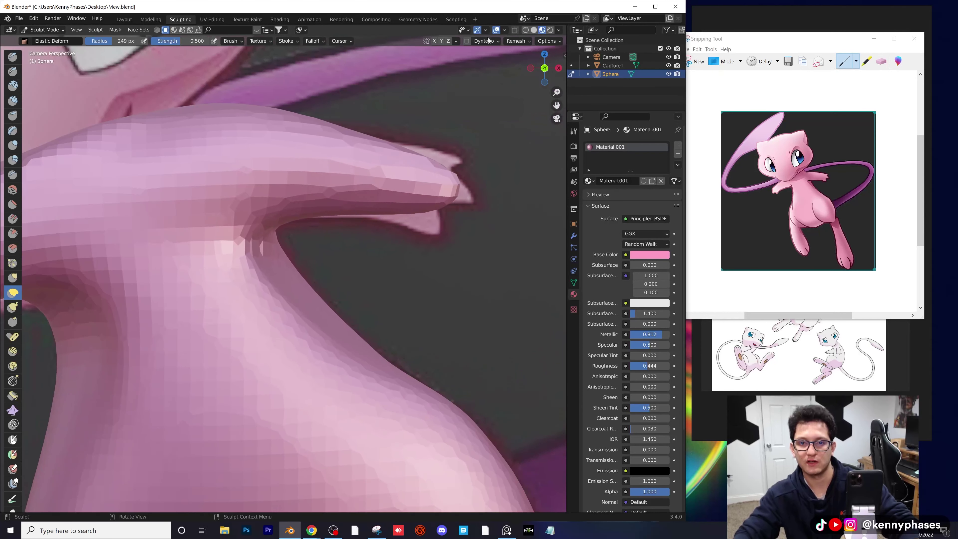
pyautogui.click(515, 43)
pyautogui.click(525, 124)
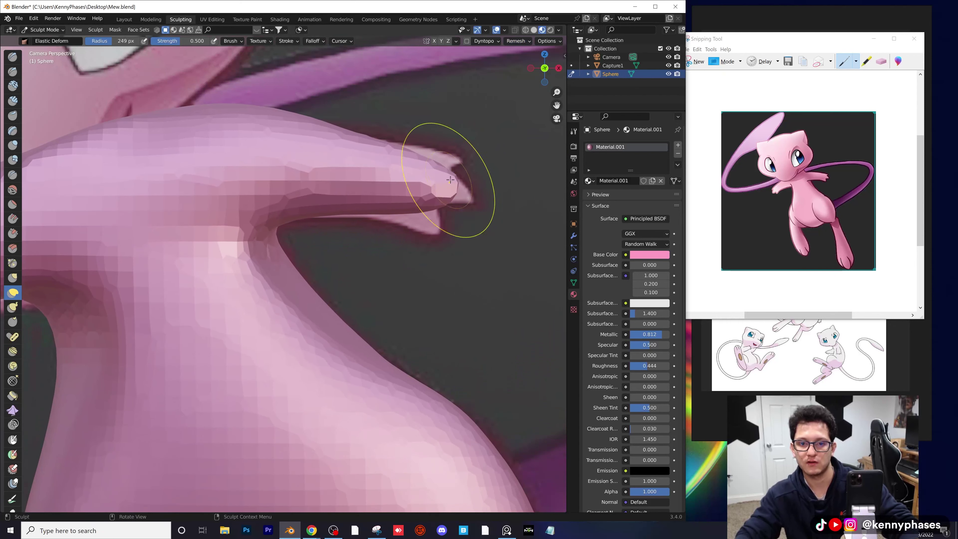
# - Widen the end of the tail-side arm to cover the reference hand and remesh the body at 0.06 m
pyautogui.moveTo(450, 180)
pyautogui.mouseDown()
pyautogui.moveTo(471, 180)
pyautogui.moveTo(450, 189)
pyautogui.moveTo(452, 153)
pyautogui.mouseUp()
pyautogui.moveTo(426, 198); pyautogui.dragTo(422, 215)
pyautogui.moveTo(438, 183)
pyautogui.mouseDown()
pyautogui.moveTo(447, 174)
pyautogui.moveTo(409, 185)
pyautogui.moveTo(431, 188)
pyautogui.mouseUp()
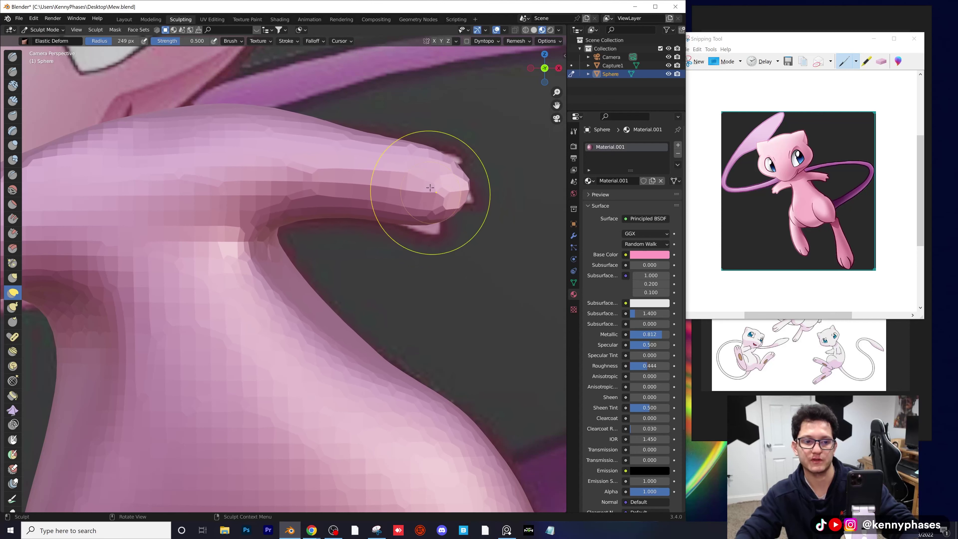
pyautogui.scroll(-1, 434, 181)
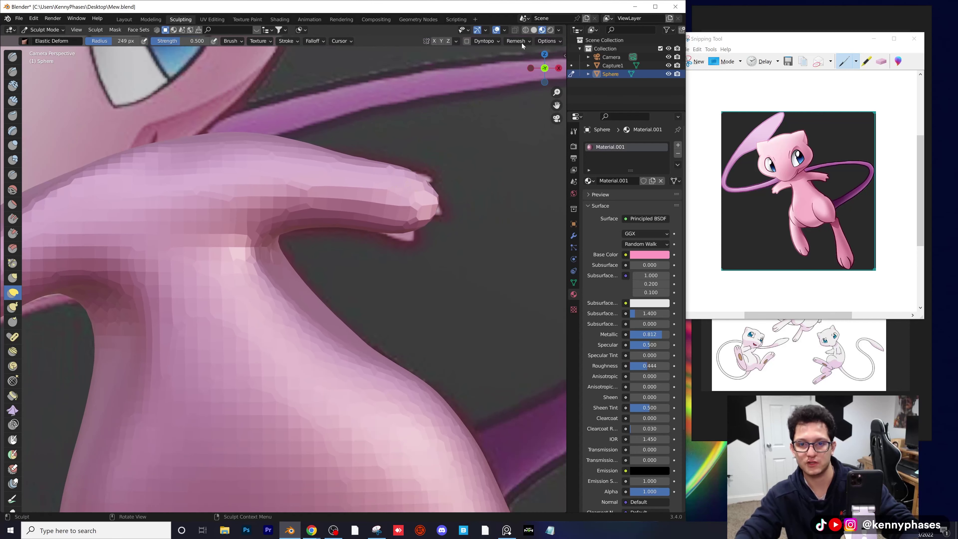
pyautogui.click(522, 43)
pyautogui.click(526, 124)
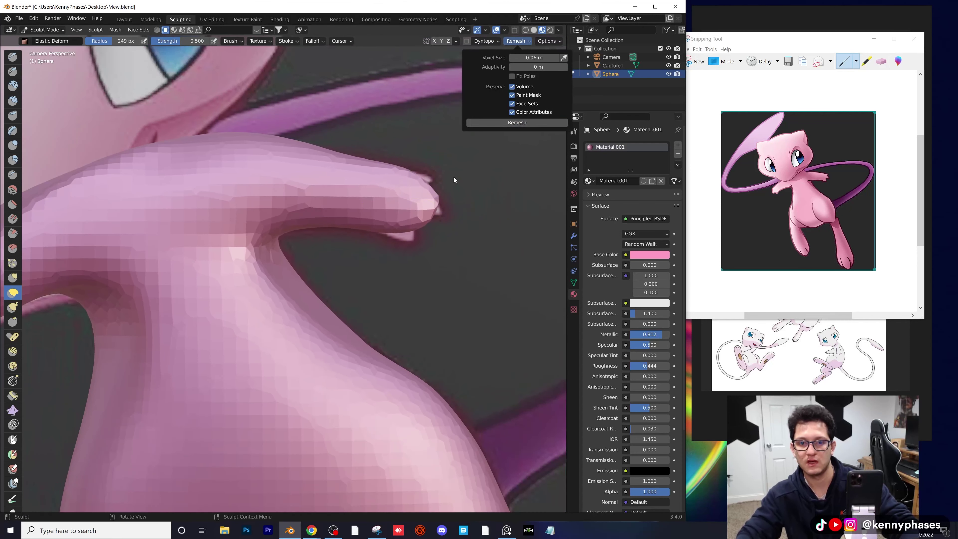
# - Extend the arm opposite the tail to the reference hand and shape its tip to the outline
pyautogui.scroll(-5, 406, 234)
pyautogui.keyDown('shift'); pyautogui.moveTo(390, 225); pyautogui.dragTo(524, 178, button='middle'); pyautogui.keyUp('shift')
pyautogui.scroll(4, 290, 260)
pyautogui.moveTo(191, 237); pyautogui.dragTo(151, 261)
pyautogui.moveTo(159, 252); pyautogui.dragTo(143, 255)
pyautogui.moveTo(149, 251)
pyautogui.mouseDown()
pyautogui.moveTo(140, 253)
pyautogui.moveTo(162, 269)
pyautogui.mouseUp()
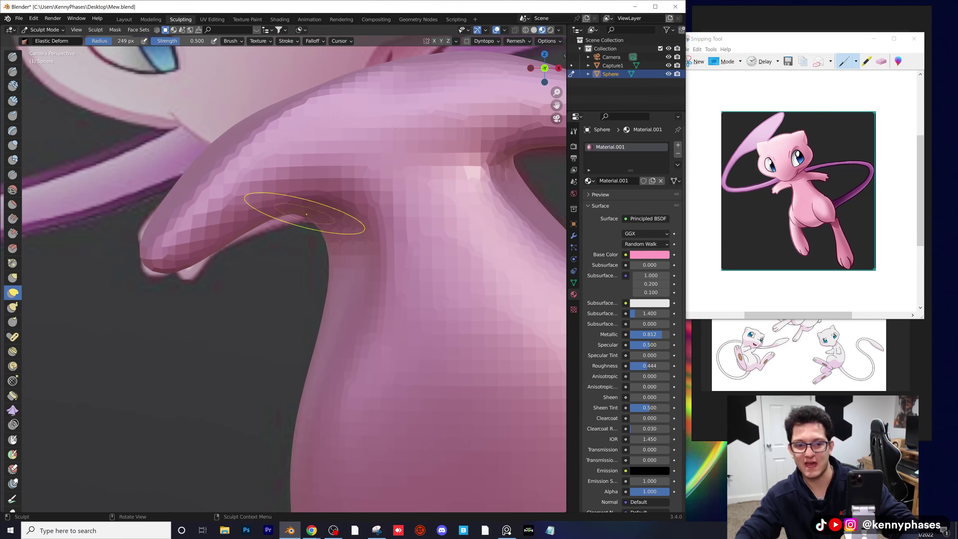
# - Refine the underarm and adjoining chest edge opposite the tail to match the reference contour
pyautogui.moveTo(350, 216); pyautogui.dragTo(352, 214)
pyautogui.moveTo(345, 277); pyautogui.dragTo(344, 293)
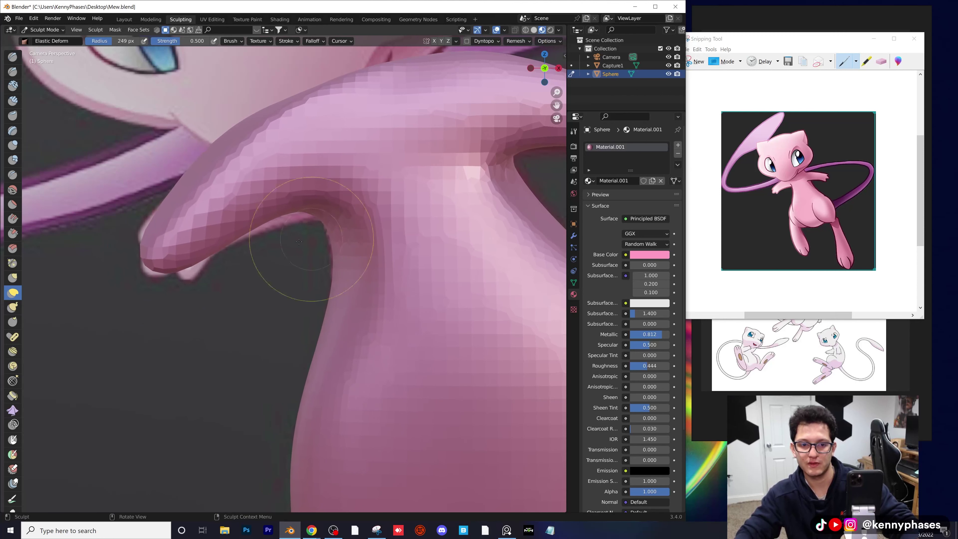
pyautogui.scroll(-7, 249, 205)
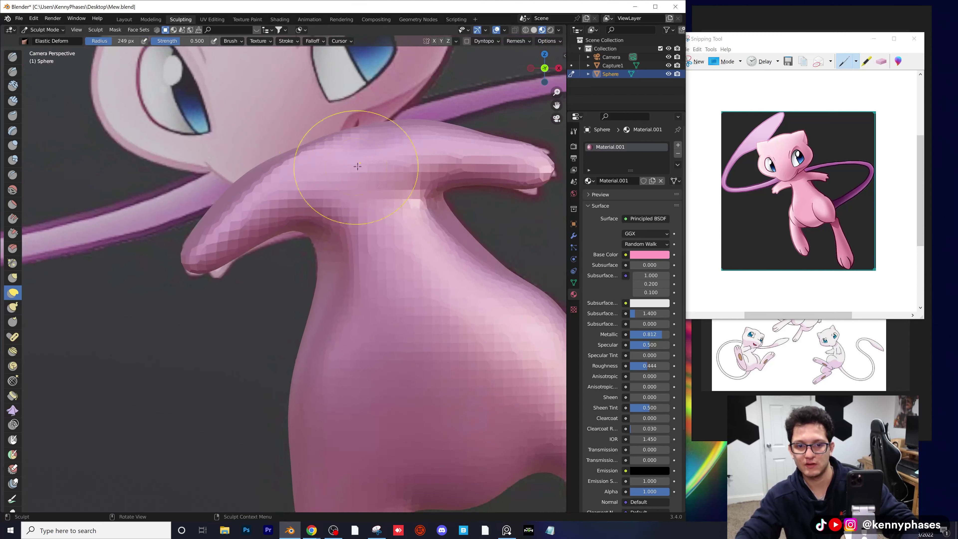
pyautogui.moveTo(300, 237); pyautogui.dragTo(305, 249)
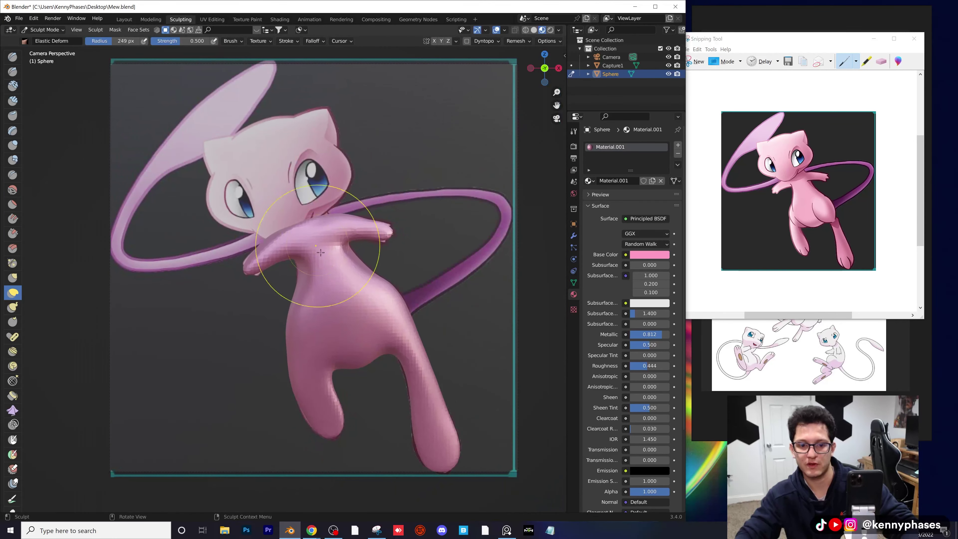
# - Remesh the body at a voxel size of 0.06 m and save the file
pyautogui.scroll(4, 332, 289)
pyautogui.hotkey('ctrl', 's')
pyautogui.click(526, 41)
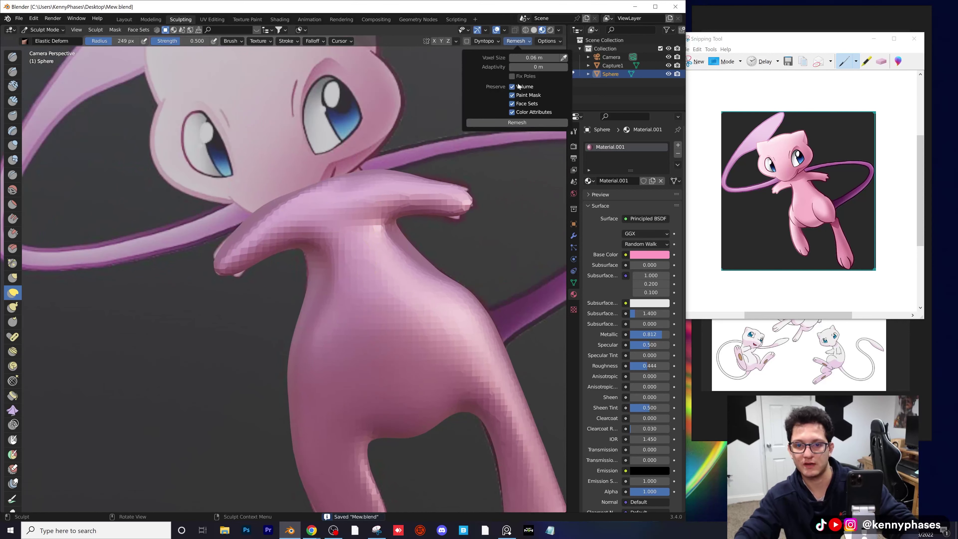
pyautogui.click(542, 124)
pyautogui.scroll(2, 363, 249)
pyautogui.hotkey('ctrl', 's')
pyautogui.scroll(-2, 359, 245)
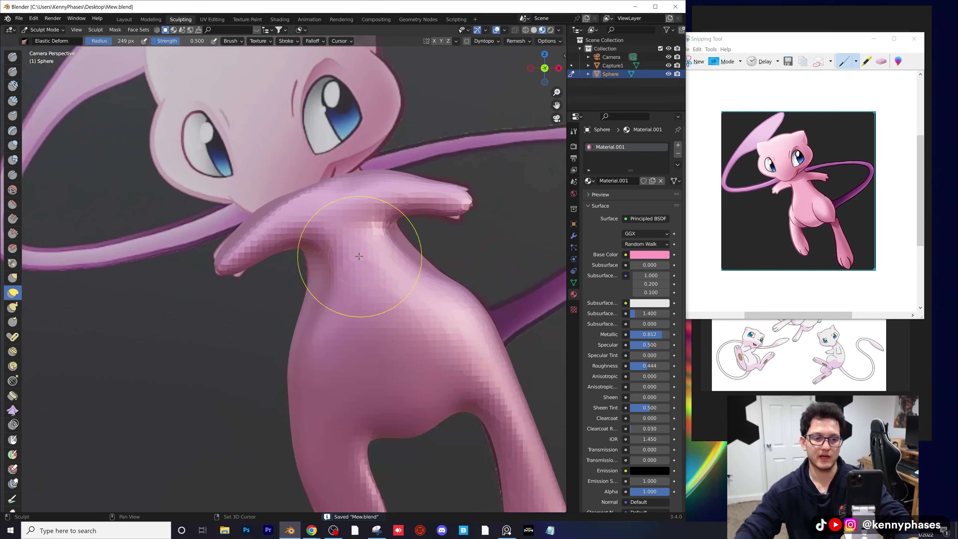
pyautogui.keyDown('shift'); pyautogui.moveTo(359, 257); pyautogui.dragTo(274, 186, button='middle'); pyautogui.keyUp('shift')
pyautogui.scroll(-2, 275, 208)
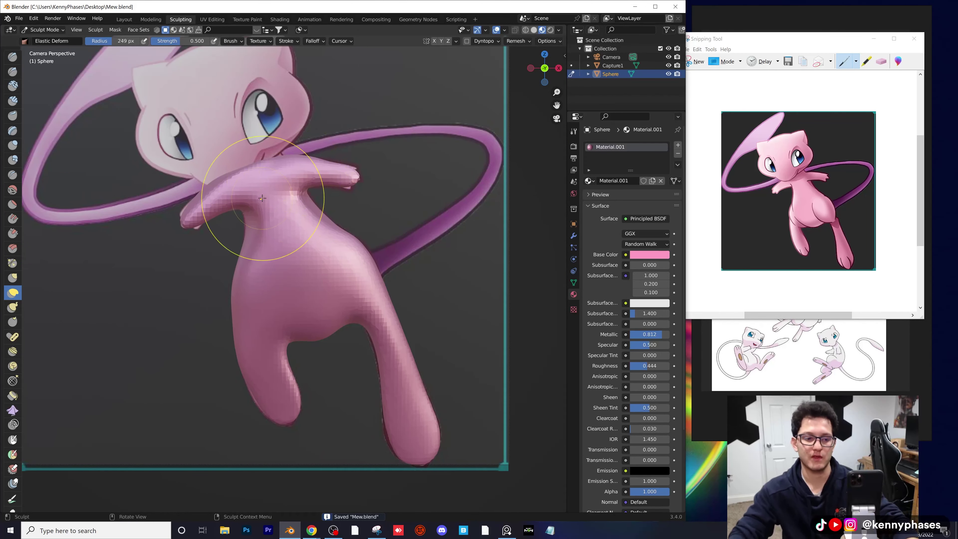
pyautogui.scroll(-1, 290, 243)
pyautogui.scroll(-2, 286, 261)
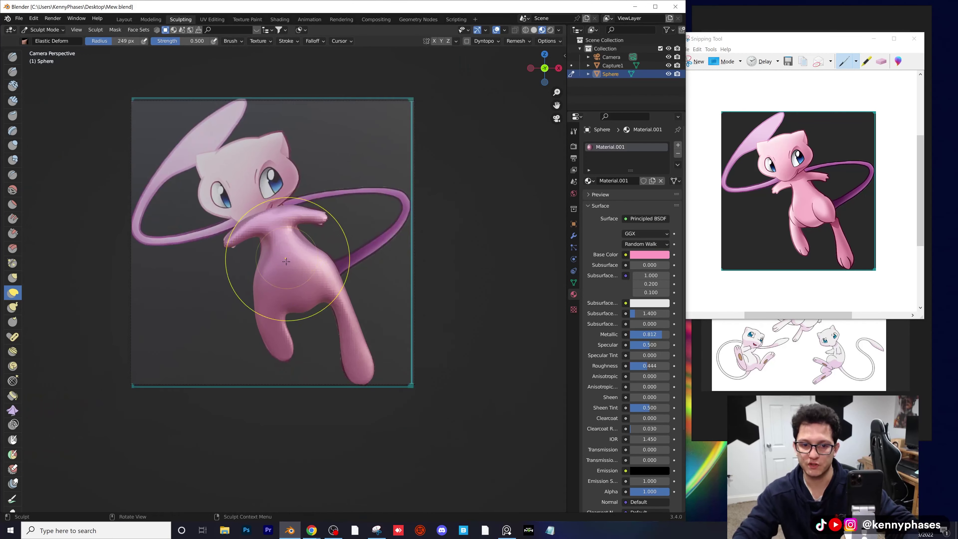
# - Close the snipped reference window and examine the other Mew pose drawings for the shape of the belly and legs
pyautogui.moveTo(319, 246); pyautogui.dragTo(564, 289, button='middle')
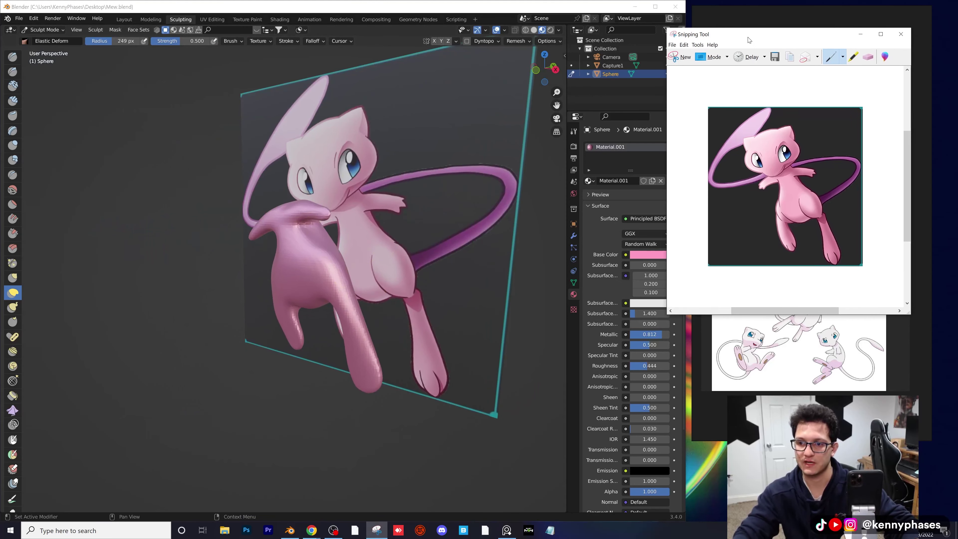
pyautogui.click(897, 32)
pyautogui.scroll(8, 796, 242)
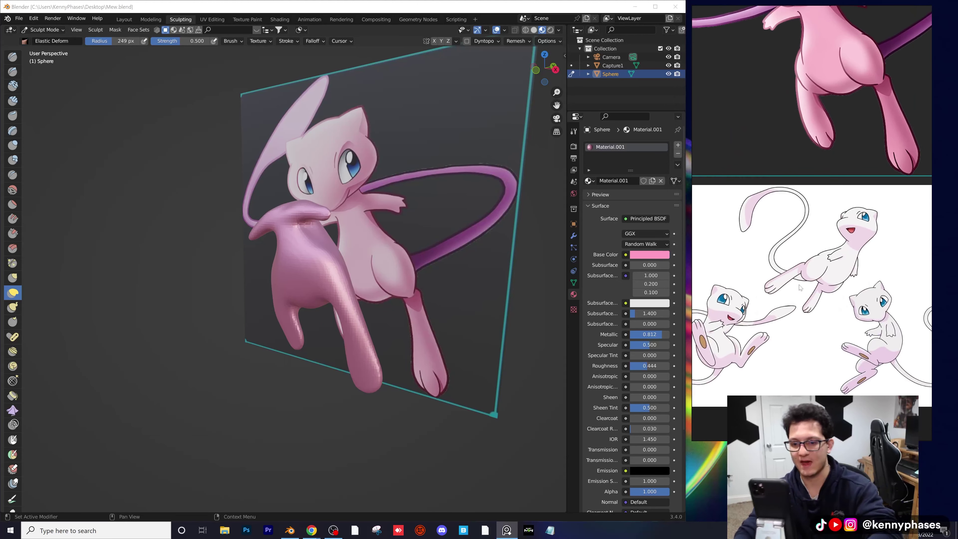
pyautogui.scroll(5, 828, 304)
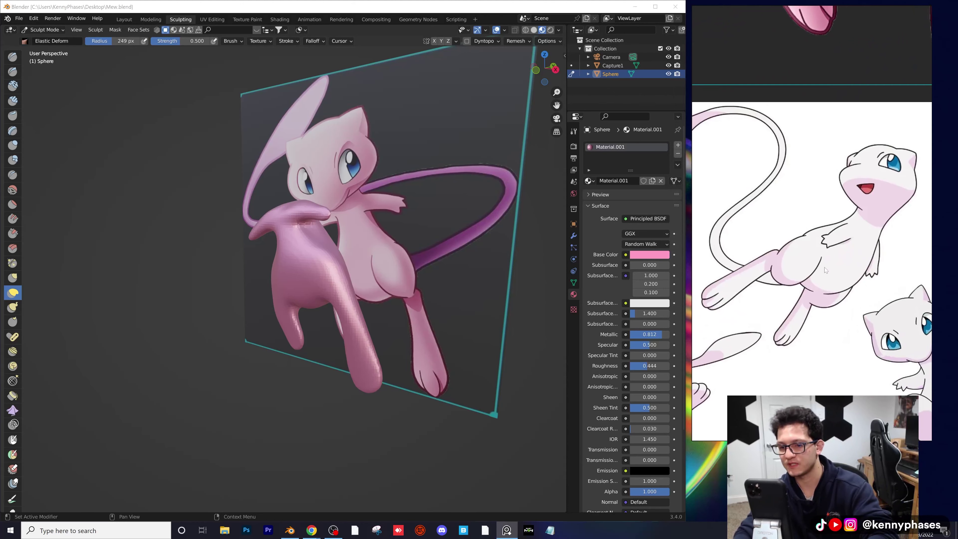
pyautogui.moveTo(826, 274)
pyautogui.mouseDown(button='middle')
pyautogui.moveTo(809, 269)
pyautogui.moveTo(820, 275)
pyautogui.mouseUp(button='middle')
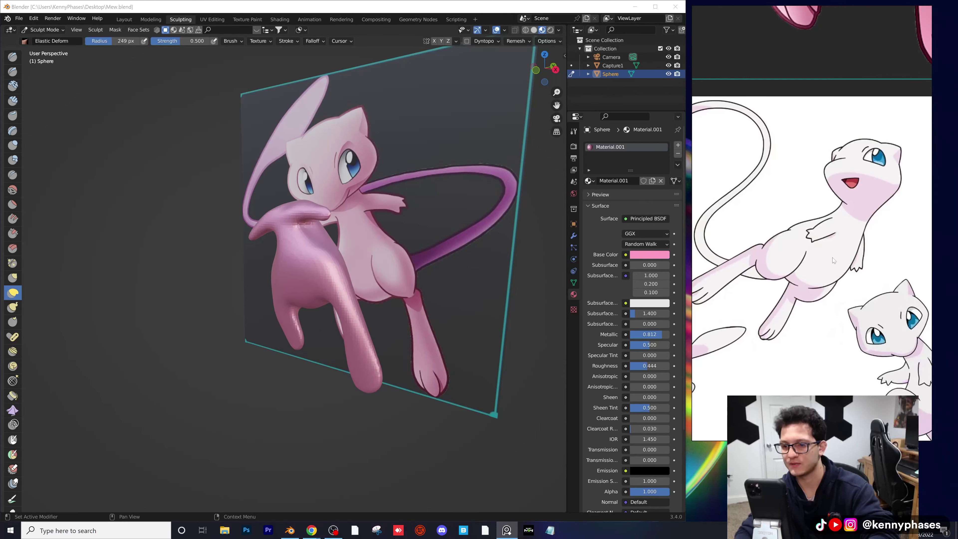
pyautogui.scroll(-5, 826, 287)
pyautogui.moveTo(802, 315)
pyautogui.mouseDown(button='middle')
pyautogui.moveTo(832, 298)
pyautogui.moveTo(809, 317)
pyautogui.mouseUp(button='middle')
pyautogui.scroll(3, 778, 332)
pyautogui.scroll(2, 809, 317)
pyautogui.moveTo(700, 301); pyautogui.dragTo(715, 288, button='middle')
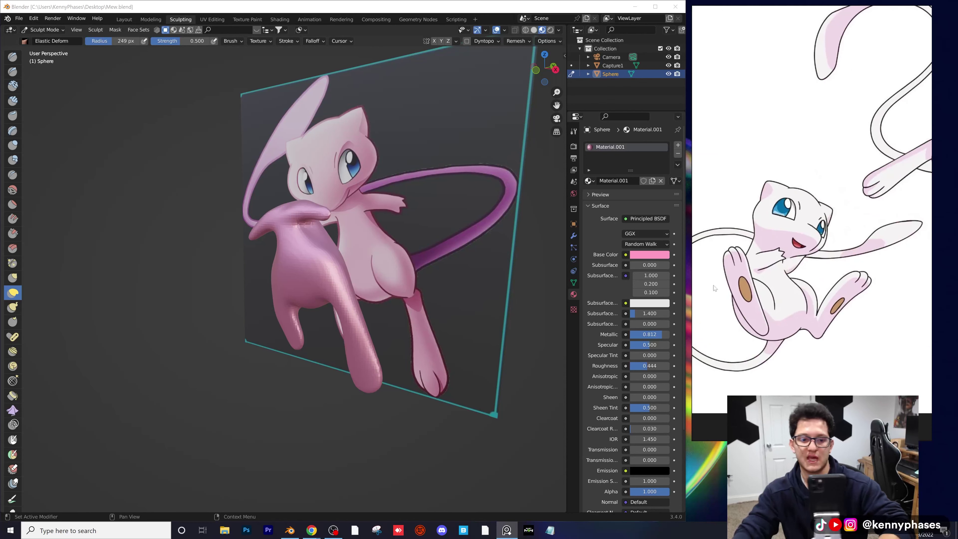
# - Inflate the lower front of the belly with the Inflate/Deflate brush
pyautogui.scroll(5, 332, 309)
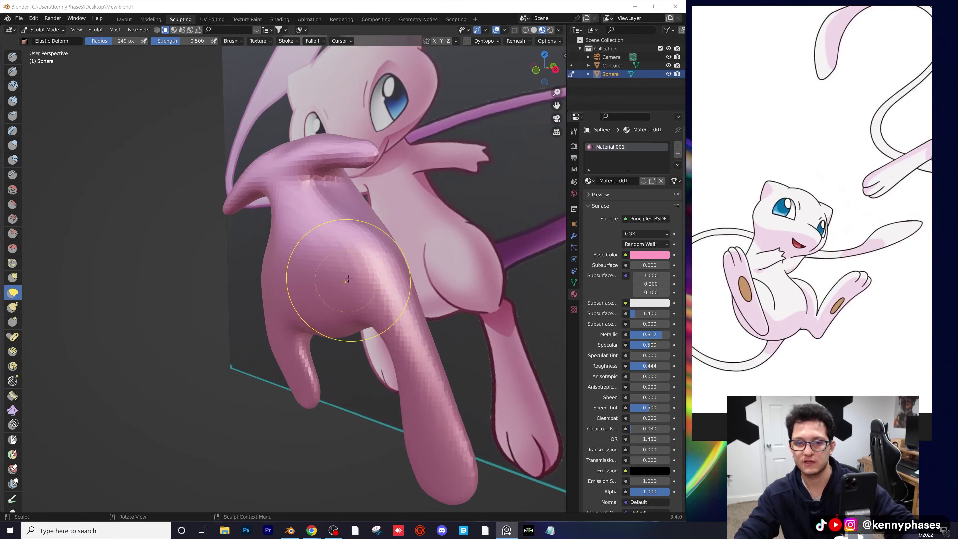
pyautogui.moveTo(348, 280)
pyautogui.mouseDown(button='middle')
pyautogui.moveTo(328, 275)
pyautogui.moveTo(338, 251)
pyautogui.moveTo(313, 257)
pyautogui.moveTo(332, 269)
pyautogui.moveTo(354, 260)
pyautogui.mouseUp(button='middle')
pyautogui.press('i')
pyautogui.scroll(-4, 338, 251)
pyautogui.scroll(5, 338, 271)
pyautogui.scroll(-1, 377, 248)
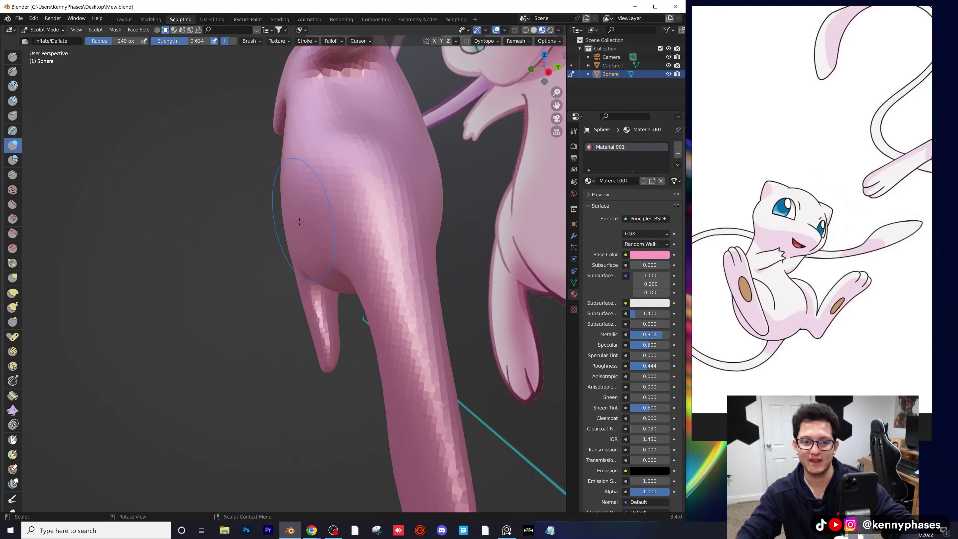
pyautogui.moveTo(308, 261)
pyautogui.mouseDown()
pyautogui.moveTo(300, 211)
pyautogui.moveTo(292, 226)
pyautogui.mouseUp()
pyautogui.moveTo(292, 226); pyautogui.dragTo(325, 252, button='middle')
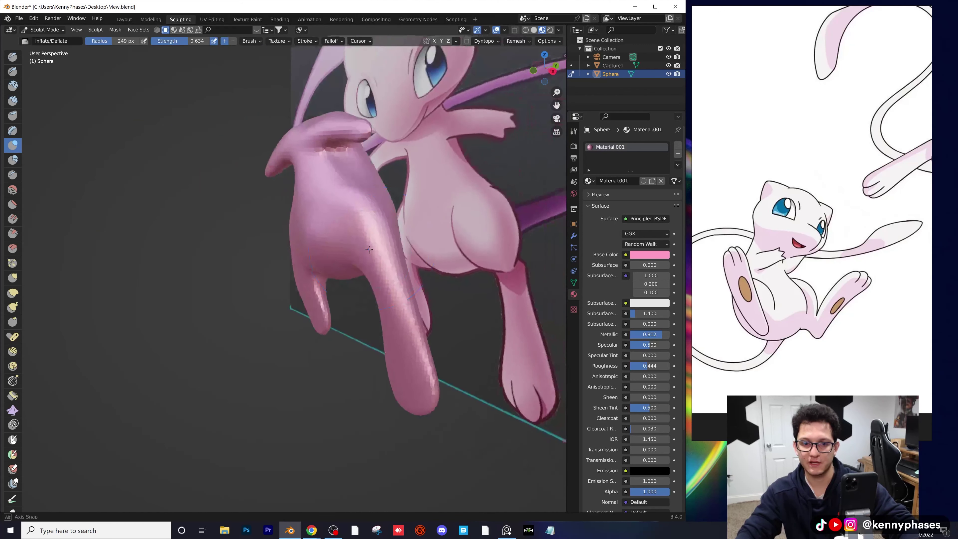
# - Inflate the middle of the belly further to give the torso a rounder bulge in side view
pyautogui.moveTo(325, 252); pyautogui.dragTo(311, 214)
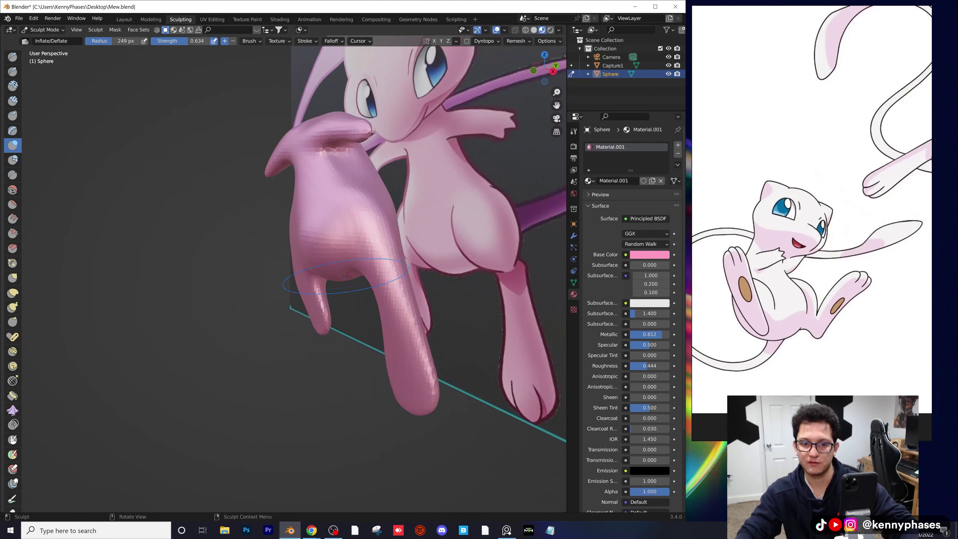
pyautogui.moveTo(347, 277)
pyautogui.mouseDown(button='middle')
pyautogui.moveTo(314, 234)
pyautogui.moveTo(303, 198)
pyautogui.moveTo(272, 216)
pyautogui.moveTo(300, 213)
pyautogui.moveTo(297, 255)
pyautogui.moveTo(332, 243)
pyautogui.mouseUp(button='middle')
pyautogui.scroll(3, 332, 243)
pyautogui.moveTo(318, 240); pyautogui.dragTo(322, 211)
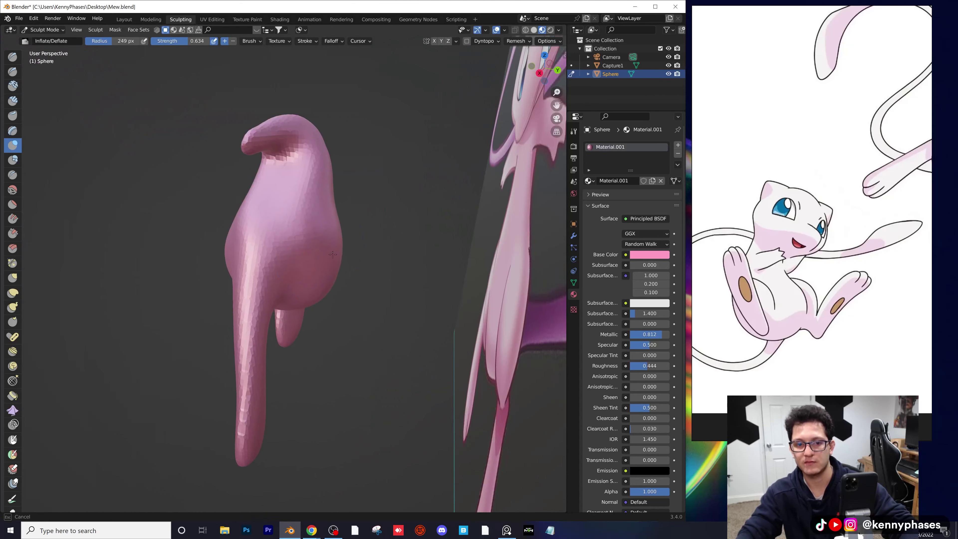
pyautogui.moveTo(333, 254); pyautogui.dragTo(360, 219, button='middle')
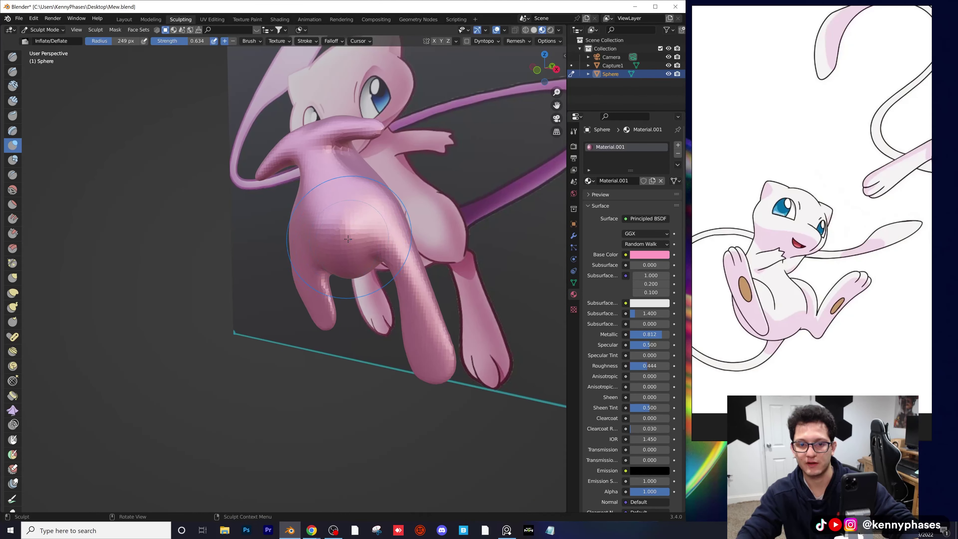
pyautogui.scroll(2, 339, 241)
pyautogui.moveTo(327, 185)
pyautogui.mouseDown()
pyautogui.moveTo(347, 229)
pyautogui.moveTo(351, 215)
pyautogui.mouseUp()
pyautogui.moveTo(350, 215)
pyautogui.mouseDown(button='middle')
pyautogui.moveTo(318, 208)
pyautogui.moveTo(368, 223)
pyautogui.mouseUp(button='middle')
# - Change the remesh voxel size and remesh the inflated body
pyautogui.click(519, 42)
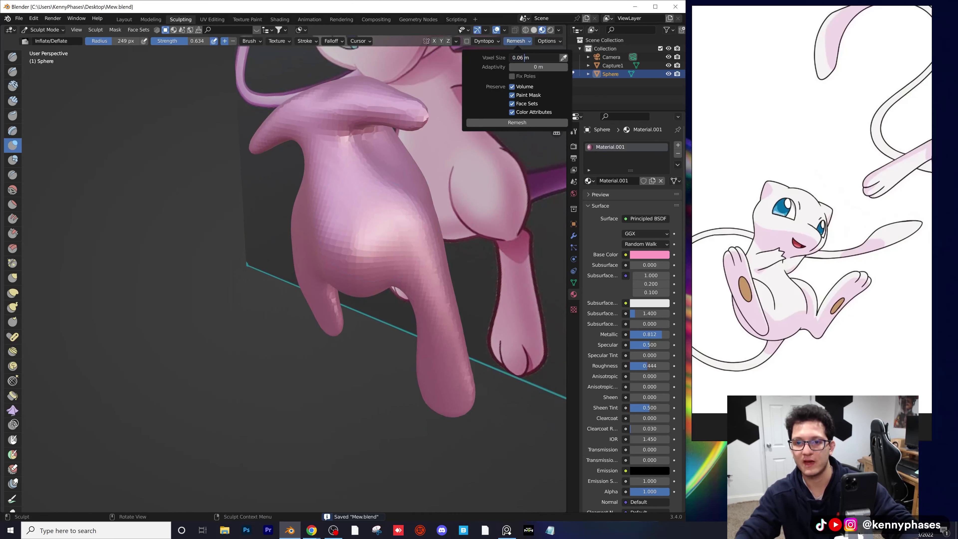
pyautogui.press('BackSpace')
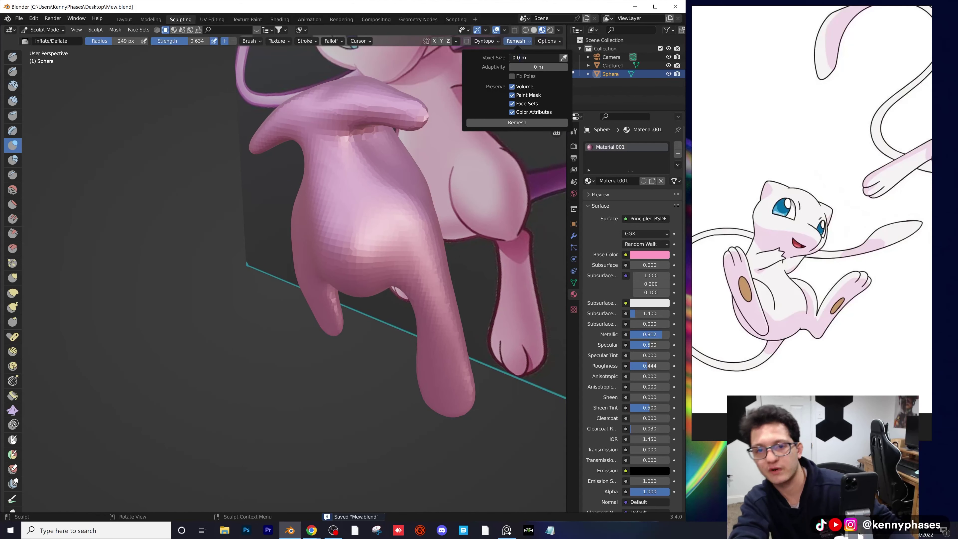
pyautogui.click(517, 122)
# - Examine the remeshed body's vertex density in Edit Mode, return to Sculpt Mode and save the file
pyautogui.scroll(5, 417, 194)
pyautogui.press('Tab')
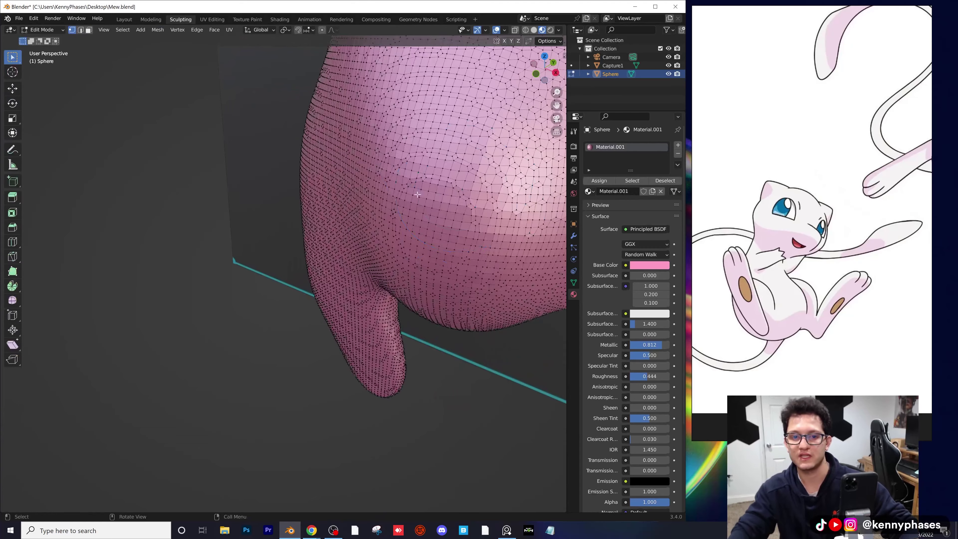
pyautogui.scroll(-4, 417, 195)
pyautogui.keyDown('shift'); pyautogui.moveTo(418, 194); pyautogui.dragTo(285, 266, button='middle'); pyautogui.keyUp('shift')
pyautogui.scroll(3, 340, 226)
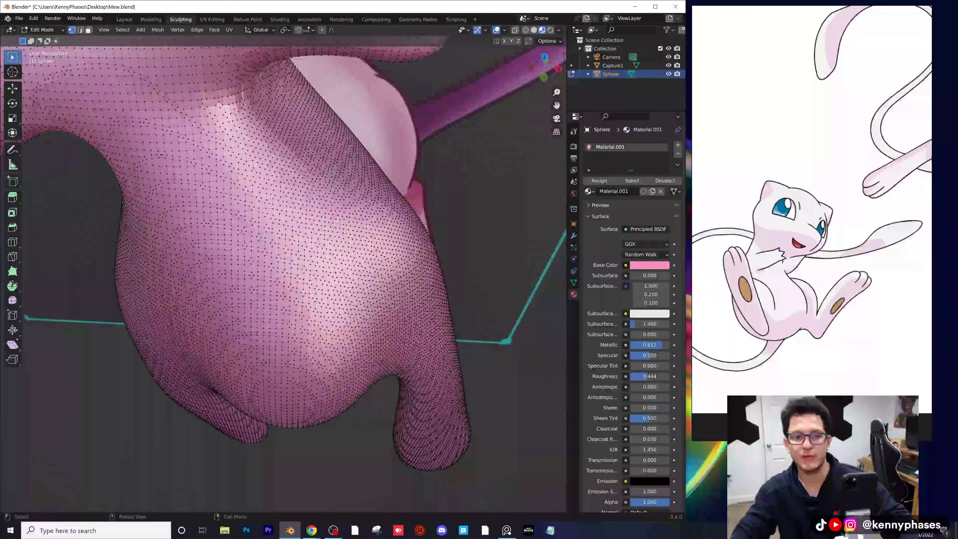
pyautogui.press('Tab')
pyautogui.scroll(-3, 326, 213)
pyautogui.moveTo(328, 211)
pyautogui.mouseDown(button='middle')
pyautogui.moveTo(333, 196)
pyautogui.moveTo(331, 208)
pyautogui.moveTo(280, 187)
pyautogui.moveTo(257, 193)
pyautogui.mouseUp(button='middle')
pyautogui.scroll(-1, 321, 218)
pyautogui.moveTo(313, 237)
pyautogui.mouseDown(button='middle')
pyautogui.moveTo(324, 236)
pyautogui.moveTo(320, 254)
pyautogui.moveTo(342, 263)
pyautogui.mouseUp(button='middle')
pyautogui.hotkey('ctrl', 's')
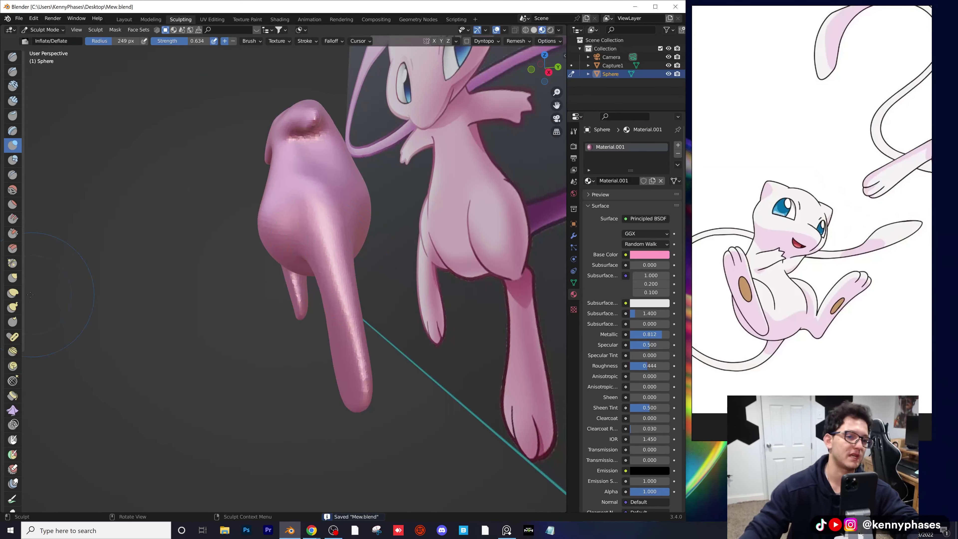
# - Swing the long tail-side leg back toward the reference plane with Elastic Deform
pyautogui.click(13, 293)
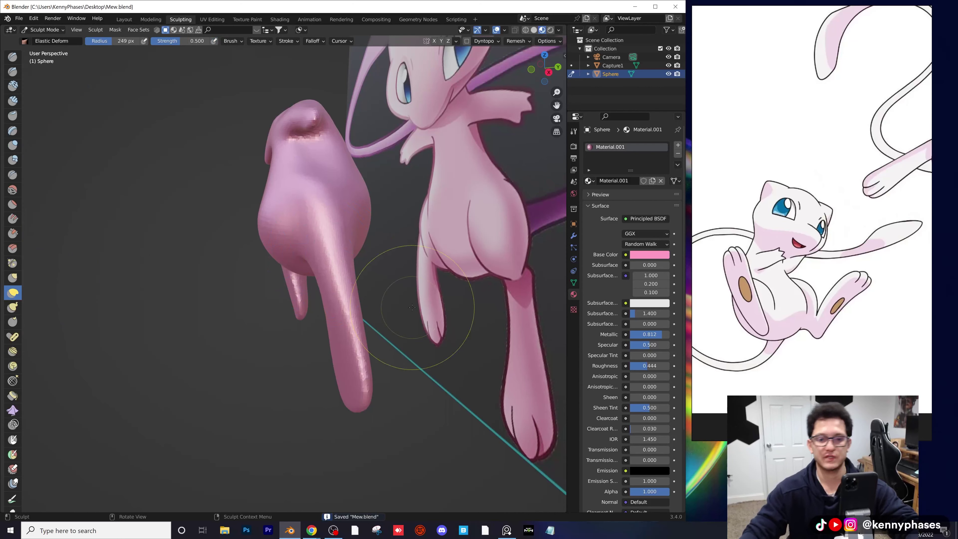
pyautogui.moveTo(412, 307); pyautogui.dragTo(349, 318, button='middle')
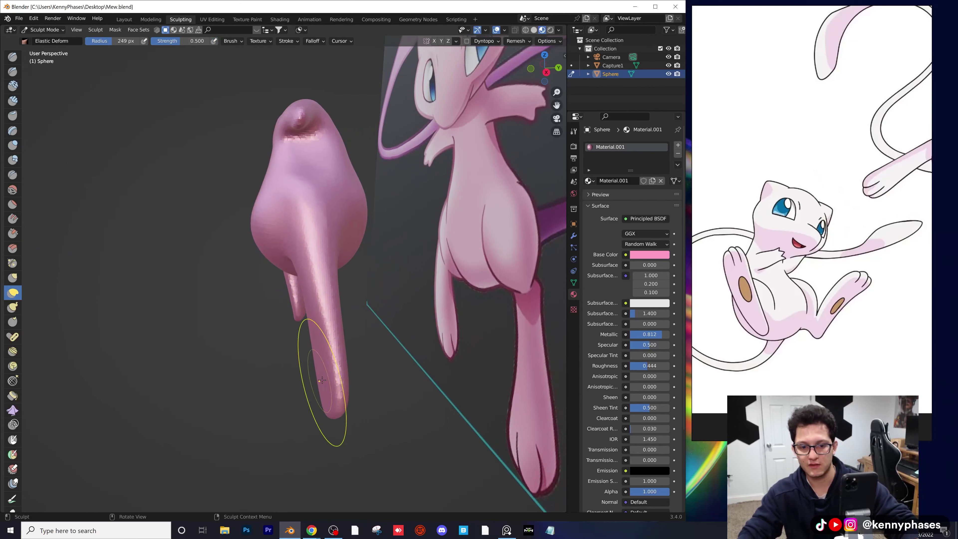
pyautogui.scroll(-3, 322, 380)
pyautogui.moveTo(308, 352); pyautogui.dragTo(324, 341, button='middle')
pyautogui.scroll(3, 325, 341)
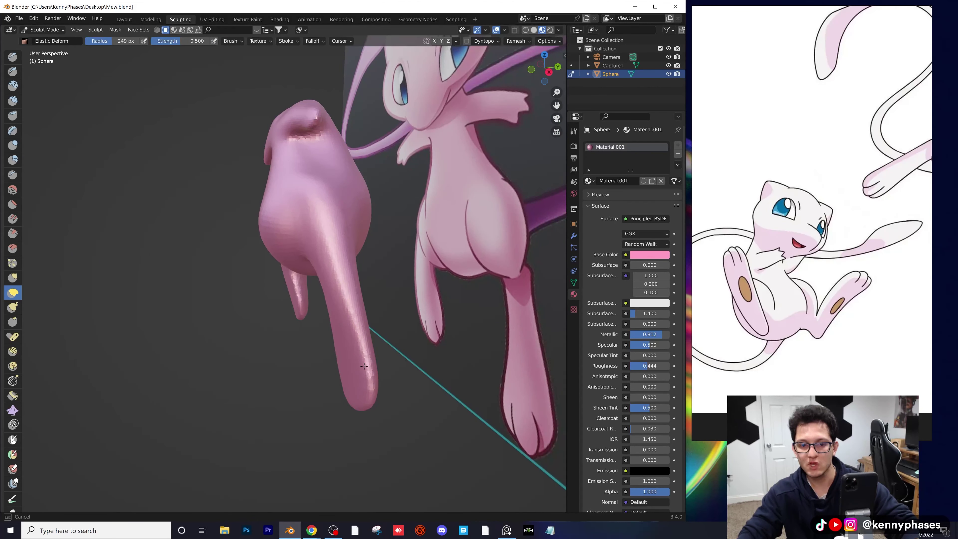
pyautogui.moveTo(364, 365)
pyautogui.mouseDown()
pyautogui.moveTo(367, 389)
pyautogui.moveTo(408, 377)
pyautogui.mouseUp()
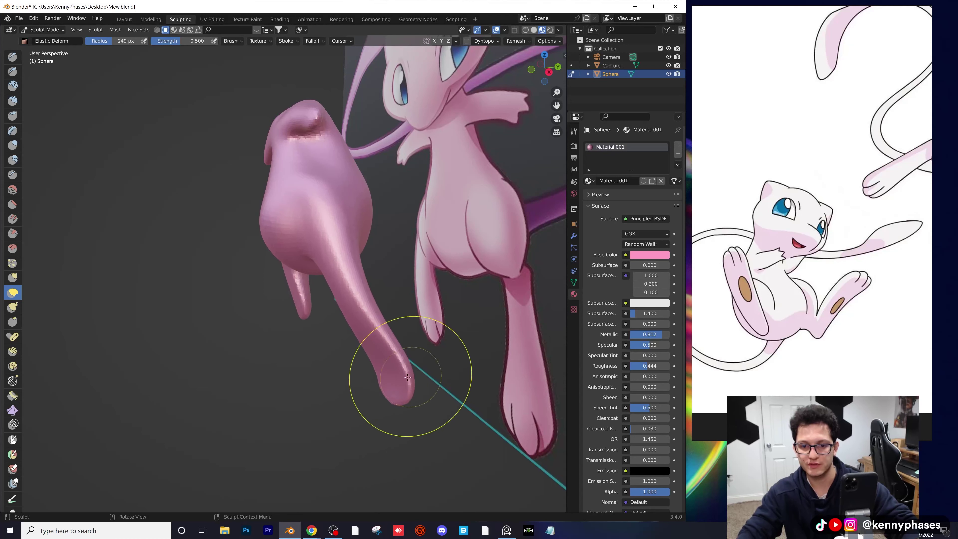
pyautogui.moveTo(368, 338); pyautogui.dragTo(389, 310)
pyautogui.moveTo(376, 303)
pyautogui.mouseDown(button='middle')
pyautogui.moveTo(381, 375)
pyautogui.moveTo(332, 362)
pyautogui.moveTo(327, 372)
pyautogui.mouseUp(button='middle')
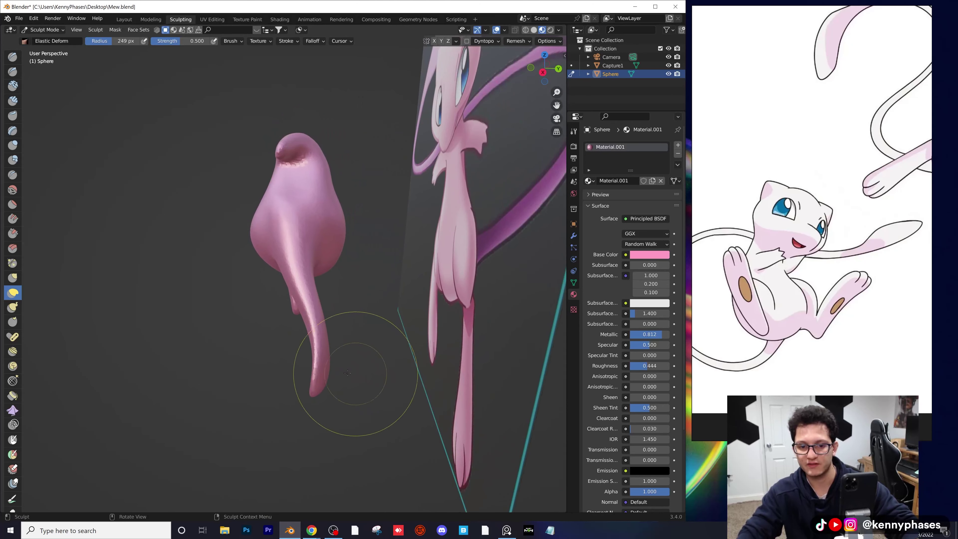
# - Bend the lower part of the tail-side leg forward at the knee with the Grab brush
pyautogui.press('g')
pyautogui.moveTo(312, 353)
pyautogui.mouseDown()
pyautogui.moveTo(302, 375)
pyautogui.moveTo(312, 380)
pyautogui.mouseUp()
pyautogui.moveTo(311, 380); pyautogui.dragTo(378, 343, button='middle')
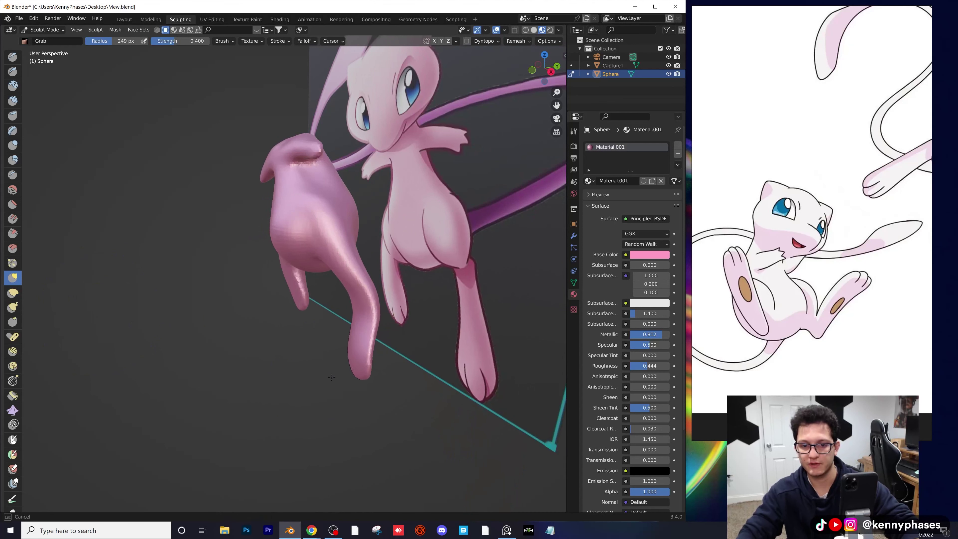
pyautogui.moveTo(345, 381); pyautogui.dragTo(333, 380, button='middle')
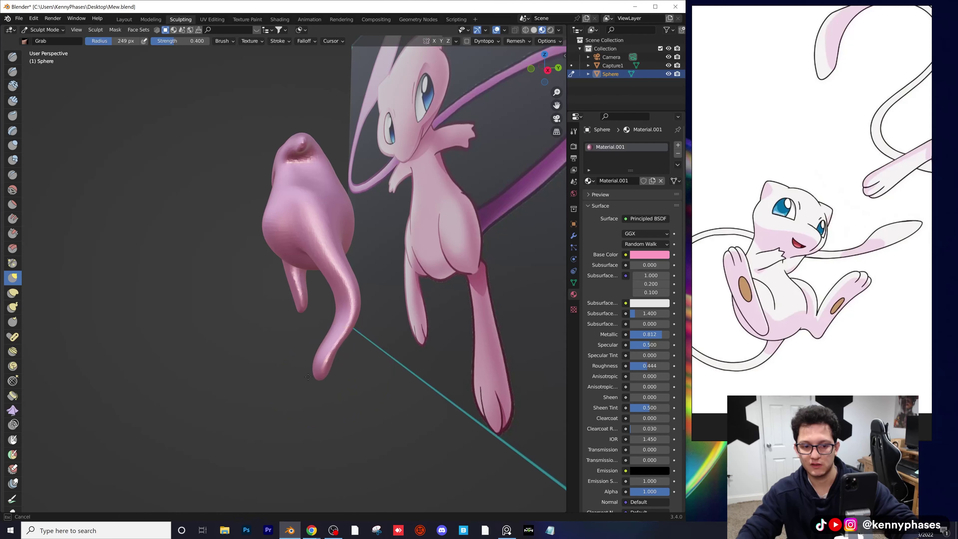
pyautogui.moveTo(308, 377); pyautogui.dragTo(308, 377)
pyautogui.moveTo(308, 377)
pyautogui.mouseDown(button='middle')
pyautogui.moveTo(274, 341)
pyautogui.moveTo(366, 362)
pyautogui.mouseUp(button='middle')
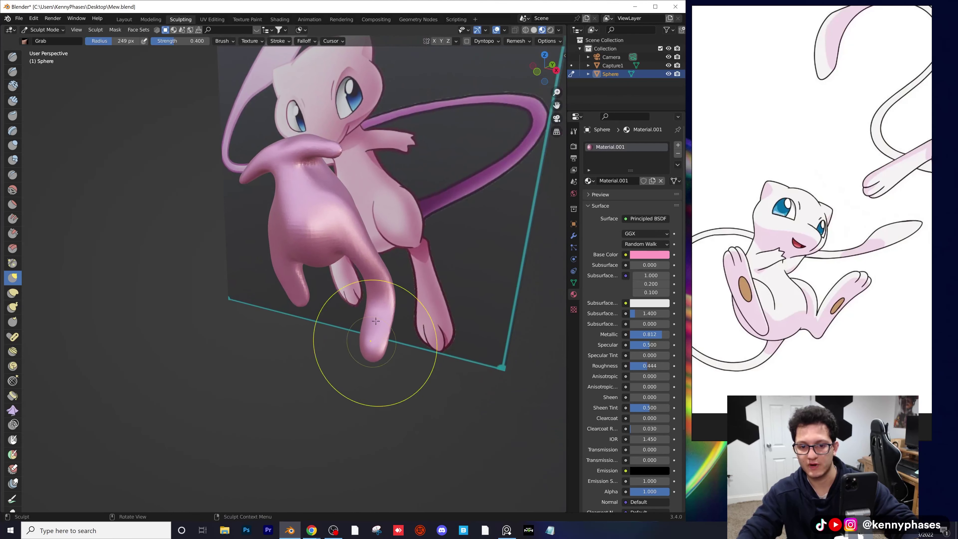
# - Push in the outer edge of the tail-side leg around the knee with the Grab brush
pyautogui.scroll(1, 378, 320)
pyautogui.moveTo(420, 253); pyautogui.dragTo(399, 245, button='middle')
pyautogui.moveTo(409, 301); pyautogui.dragTo(396, 304)
pyautogui.moveTo(405, 303)
pyautogui.mouseDown(button='middle')
pyautogui.moveTo(428, 302)
pyautogui.moveTo(372, 281)
pyautogui.mouseUp(button='middle')
pyautogui.scroll(1, 428, 302)
pyautogui.scroll(1, 373, 282)
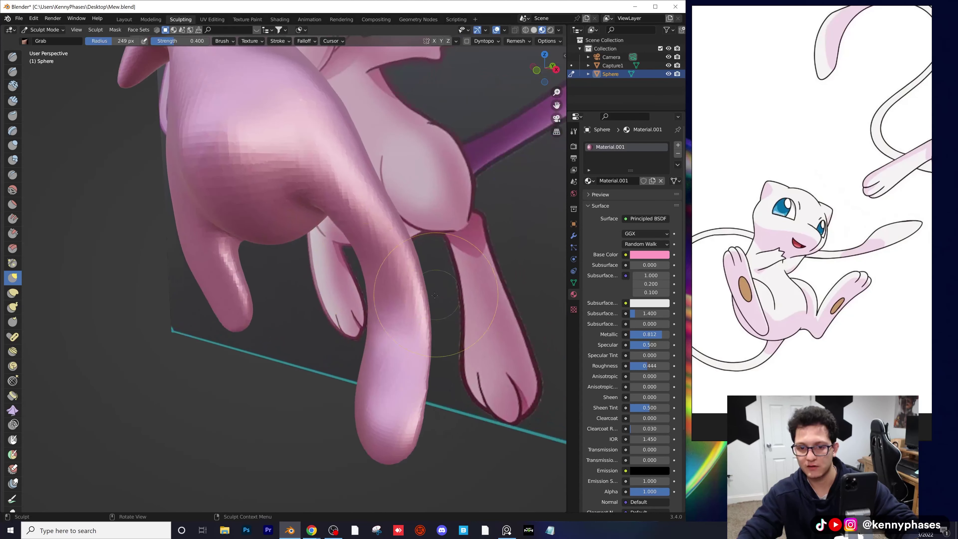
pyautogui.moveTo(426, 295)
pyautogui.mouseDown()
pyautogui.moveTo(409, 289)
pyautogui.moveTo(402, 264)
pyautogui.mouseUp()
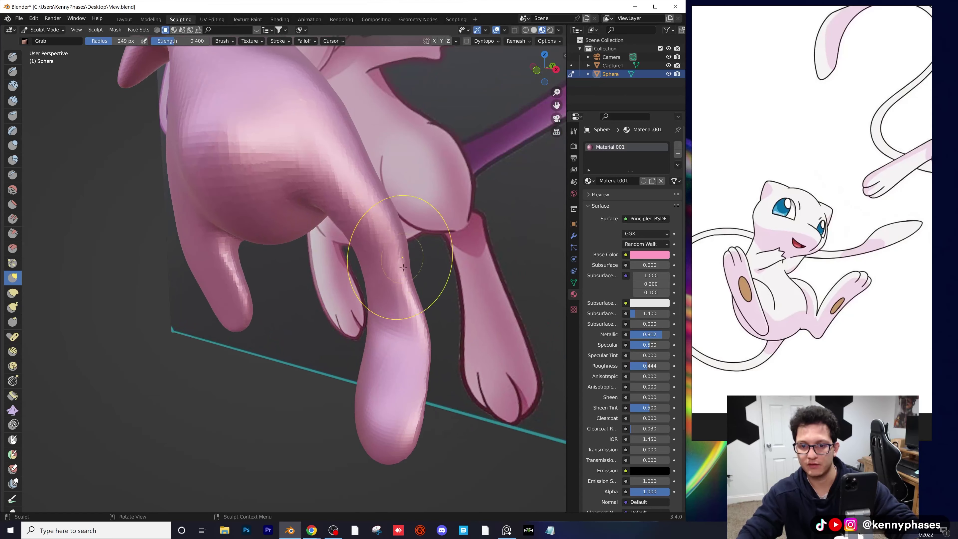
# - Adjust the knee bend and upper shin of the tail-side leg from the side with the Grab brush
pyautogui.moveTo(402, 265); pyautogui.dragTo(336, 276, button='middle')
pyautogui.moveTo(328, 303)
pyautogui.mouseDown()
pyautogui.moveTo(343, 302)
pyautogui.moveTo(313, 311)
pyautogui.moveTo(323, 309)
pyautogui.mouseUp()
pyautogui.moveTo(327, 318); pyautogui.dragTo(382, 331, button='middle')
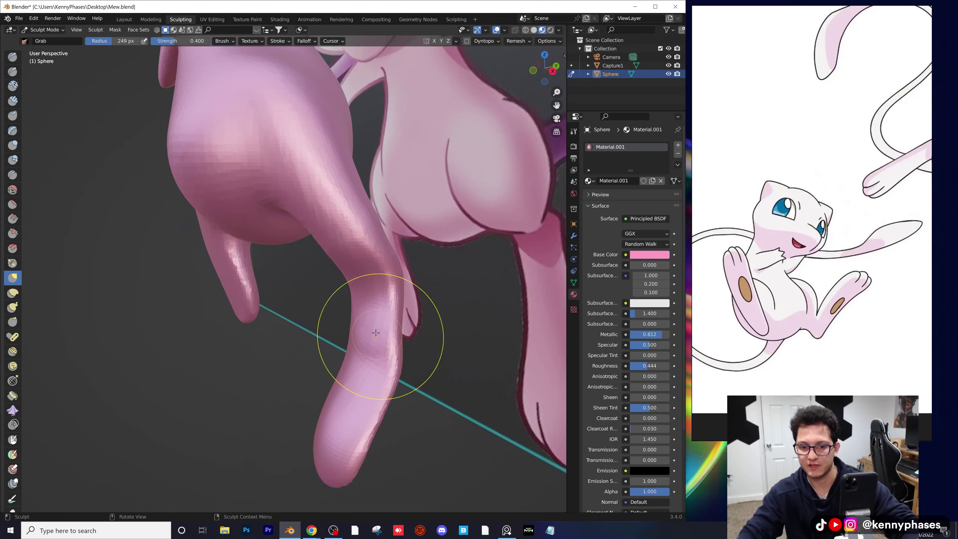
pyautogui.moveTo(381, 335); pyautogui.dragTo(394, 330)
pyautogui.scroll(-1, 398, 346)
pyautogui.moveTo(398, 345); pyautogui.dragTo(406, 332, button='middle')
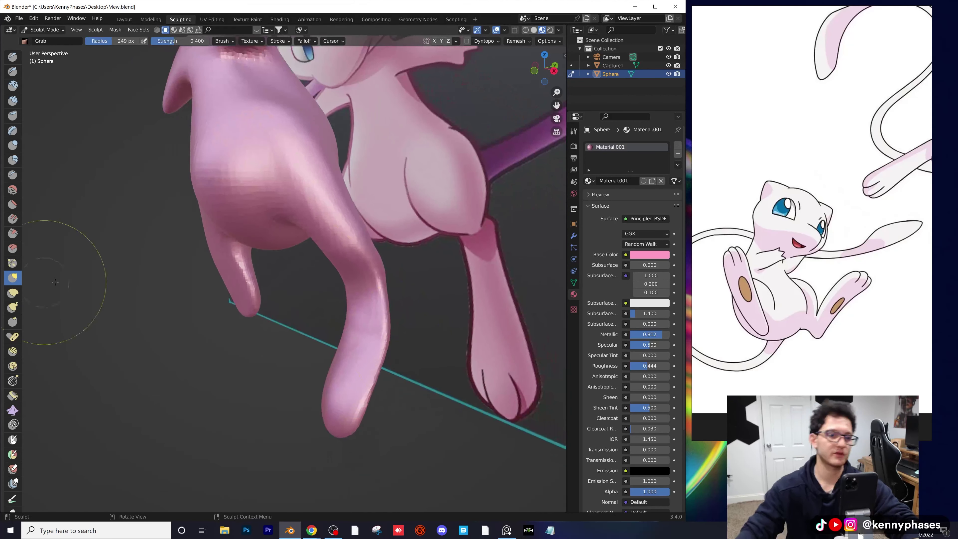
# - Smooth the tail-side leg, belly and underarm areas with the Smooth brush
pyautogui.click(12, 190)
pyautogui.scroll(3, 287, 268)
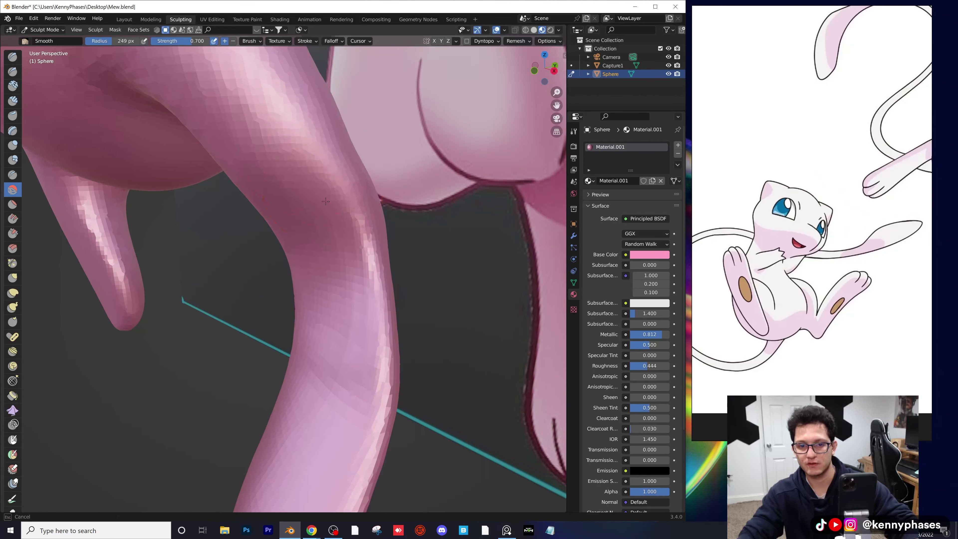
pyautogui.scroll(-4, 341, 340)
pyautogui.scroll(-2, 336, 324)
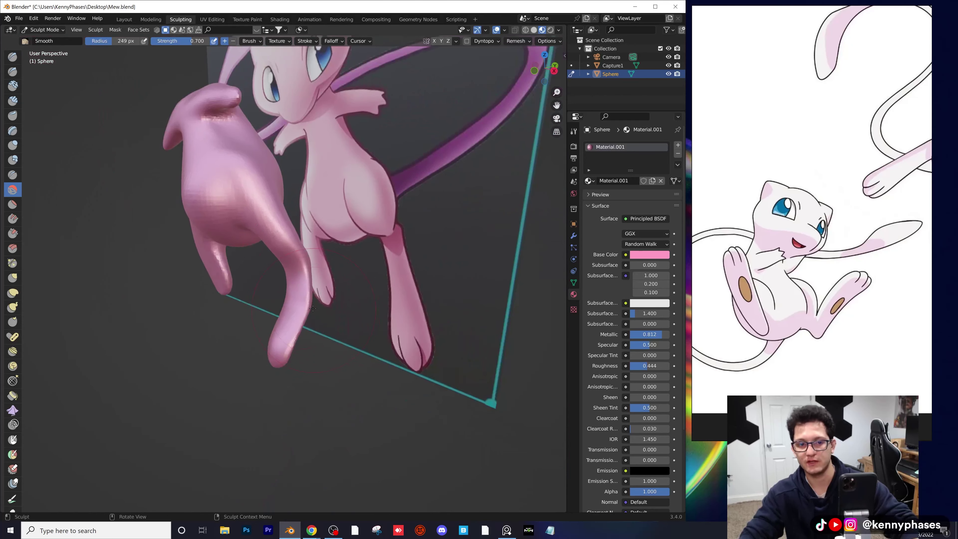
pyautogui.keyDown('shift'); pyautogui.moveTo(328, 265); pyautogui.dragTo(373, 276, button='middle'); pyautogui.keyUp('shift')
pyautogui.scroll(-2, 372, 276)
pyautogui.moveTo(264, 226); pyautogui.dragTo(286, 105, button='middle')
pyautogui.moveTo(323, 260); pyautogui.dragTo(343, 223, button='middle')
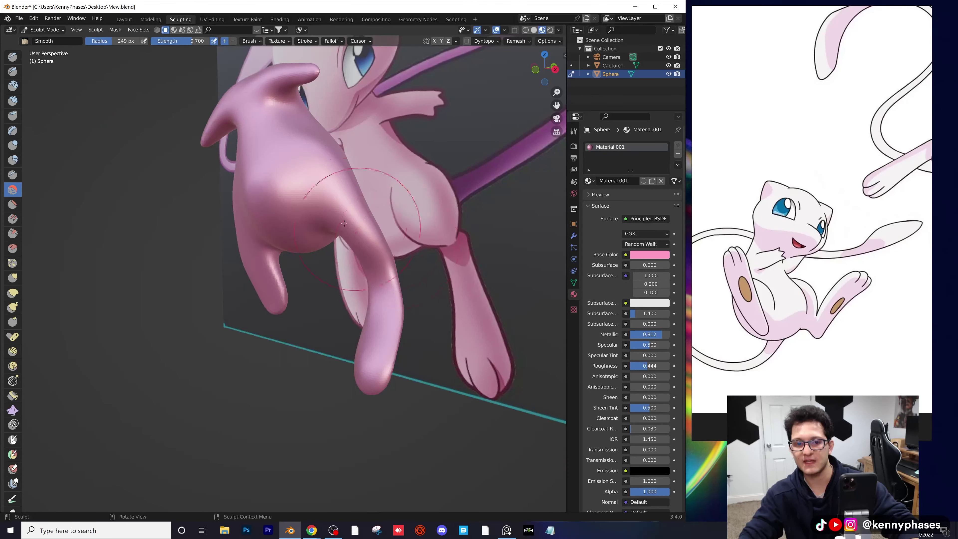
# - Smooth the transition between the belly and the inner thigh of the tail-side leg with the Smooth brush
pyautogui.scroll(3, 393, 323)
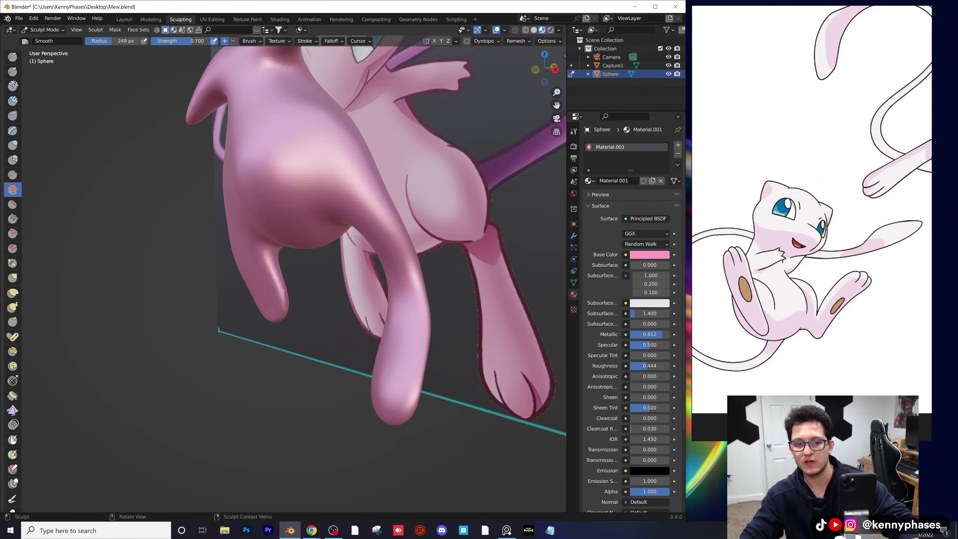
pyautogui.keyDown('shift'); pyautogui.moveTo(260, 296); pyautogui.dragTo(344, 317, button='middle'); pyautogui.keyUp('shift')
pyautogui.moveTo(346, 279)
pyautogui.mouseDown()
pyautogui.moveTo(341, 318)
pyautogui.moveTo(344, 310)
pyautogui.mouseUp()
pyautogui.scroll(-2, 362, 310)
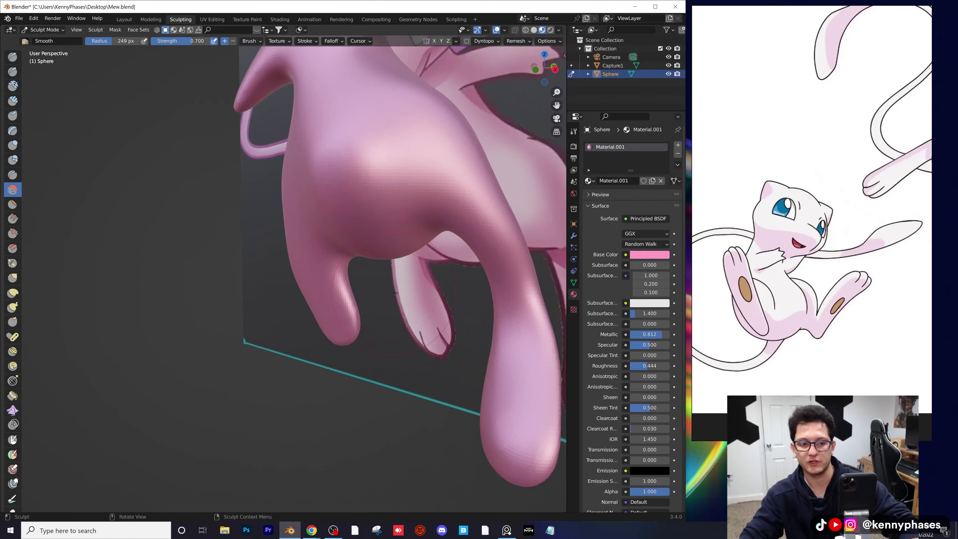
pyautogui.keyDown('shift'); pyautogui.moveTo(449, 317); pyautogui.dragTo(348, 289, button='middle'); pyautogui.keyUp('shift')
pyautogui.scroll(-1, 348, 288)
pyautogui.scroll(-3, 349, 286)
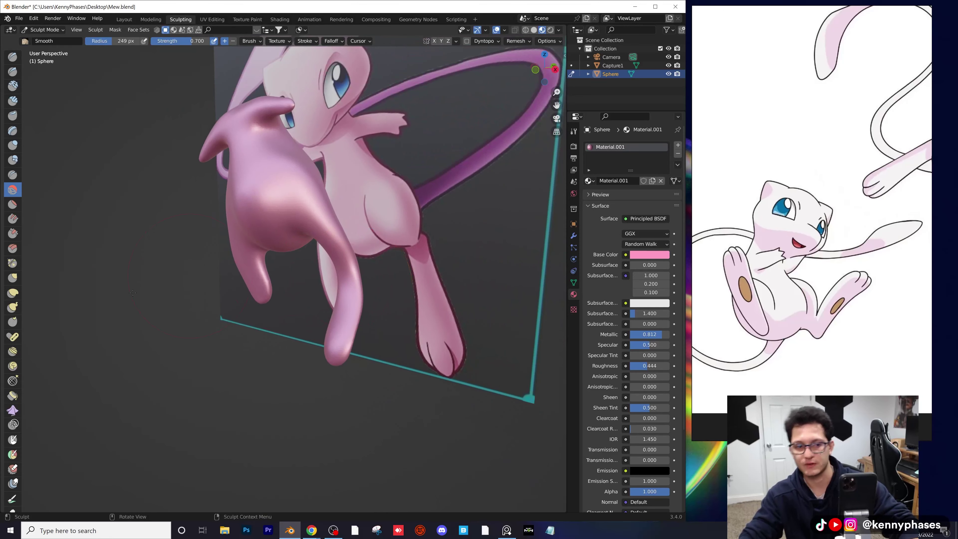
# - Push in the outer edge of the tail-side leg just below the knee with the Grab brush
pyautogui.press('g')
pyautogui.scroll(3, 395, 296)
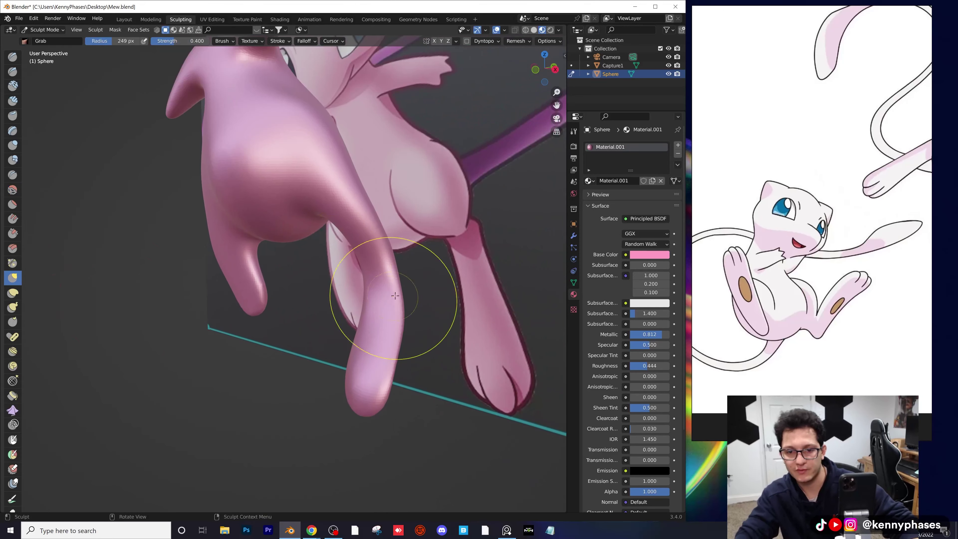
pyautogui.moveTo(402, 302); pyautogui.dragTo(393, 320)
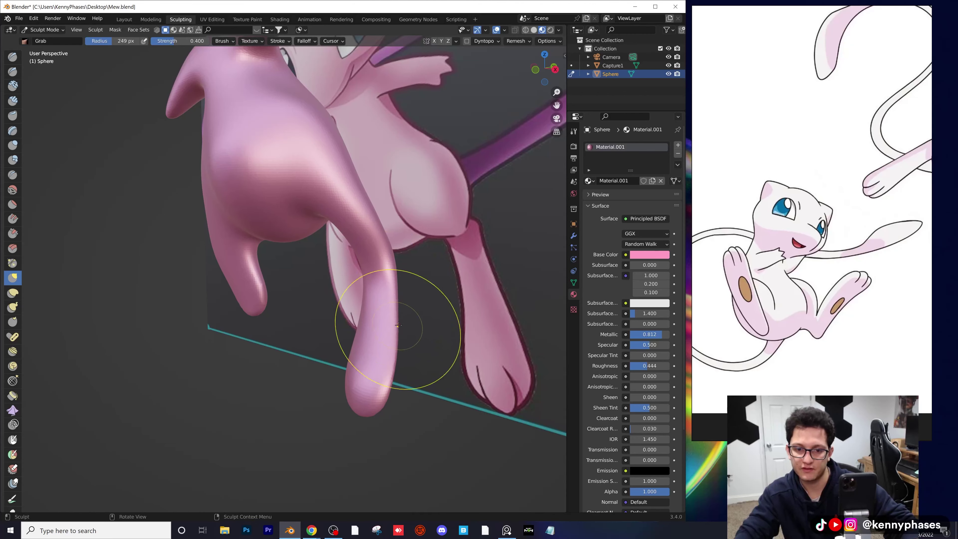
pyautogui.moveTo(398, 325); pyautogui.dragTo(354, 325, button='middle')
pyautogui.moveTo(349, 241); pyautogui.dragTo(287, 273, button='middle')
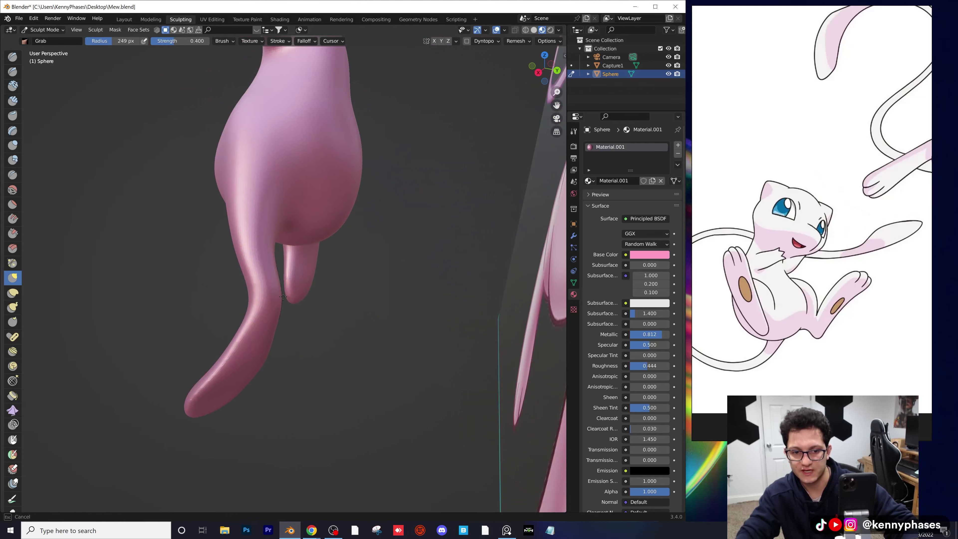
# - Pull the bend of the tail-side knee outward from the side with the Grab brush to make the joint more pronounced
pyautogui.scroll(2, 283, 297)
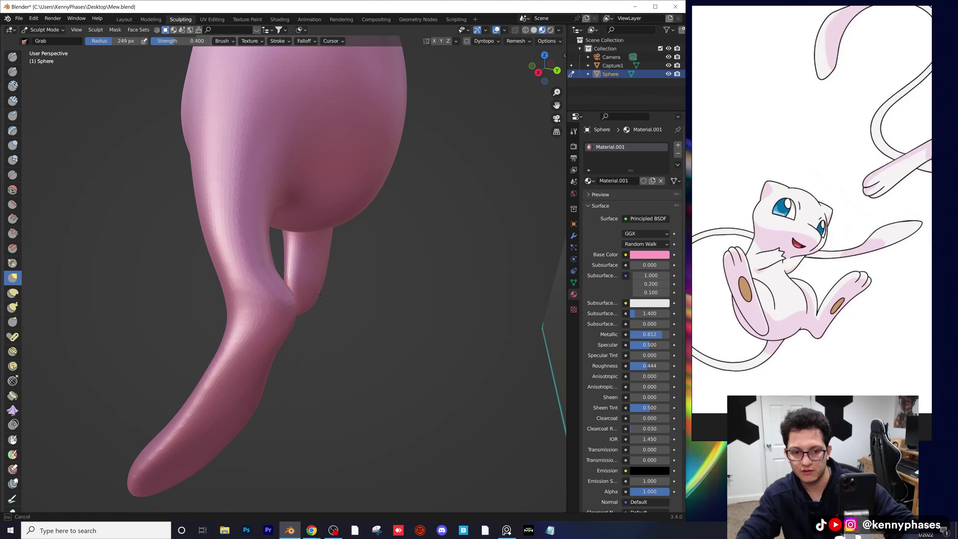
pyautogui.moveTo(321, 295)
pyautogui.mouseDown(button='middle')
pyautogui.moveTo(299, 310)
pyautogui.moveTo(362, 321)
pyautogui.mouseUp(button='middle')
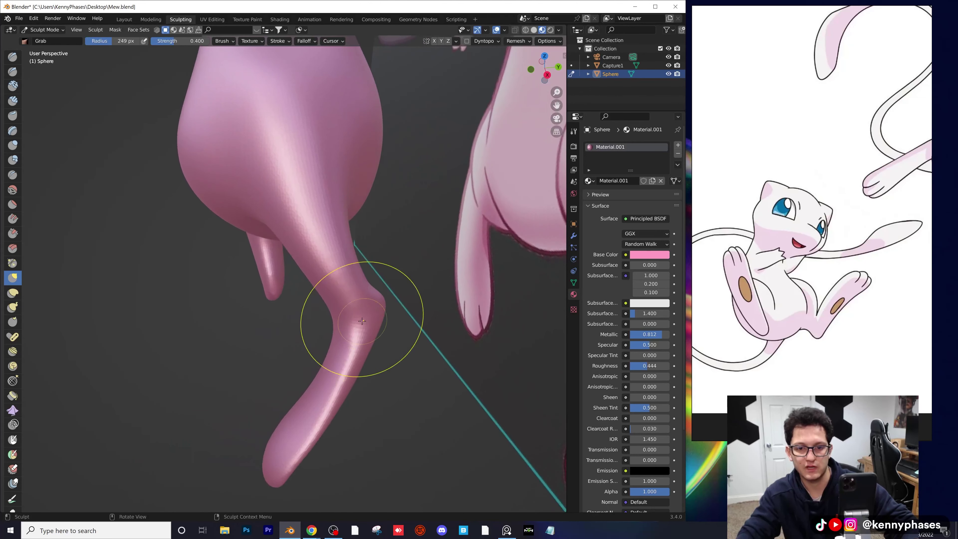
pyautogui.scroll(-3, 334, 291)
pyautogui.moveTo(325, 282); pyautogui.dragTo(338, 280, button='middle')
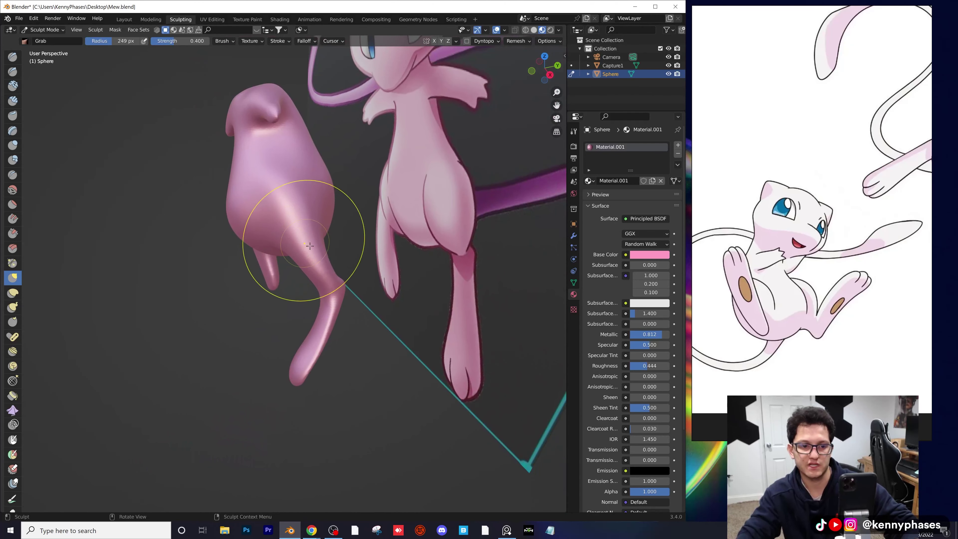
pyautogui.moveTo(309, 246); pyautogui.dragTo(325, 267, button='middle')
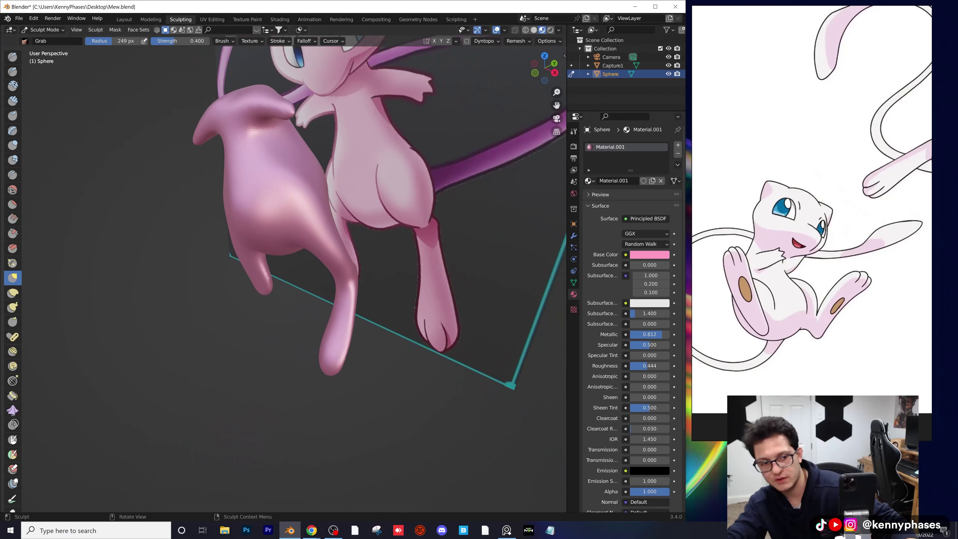
# - Add volume to the upper thigh of the tail-side leg with the Inflate/Deflate brush
pyautogui.click(12, 145)
pyautogui.scroll(3, 310, 277)
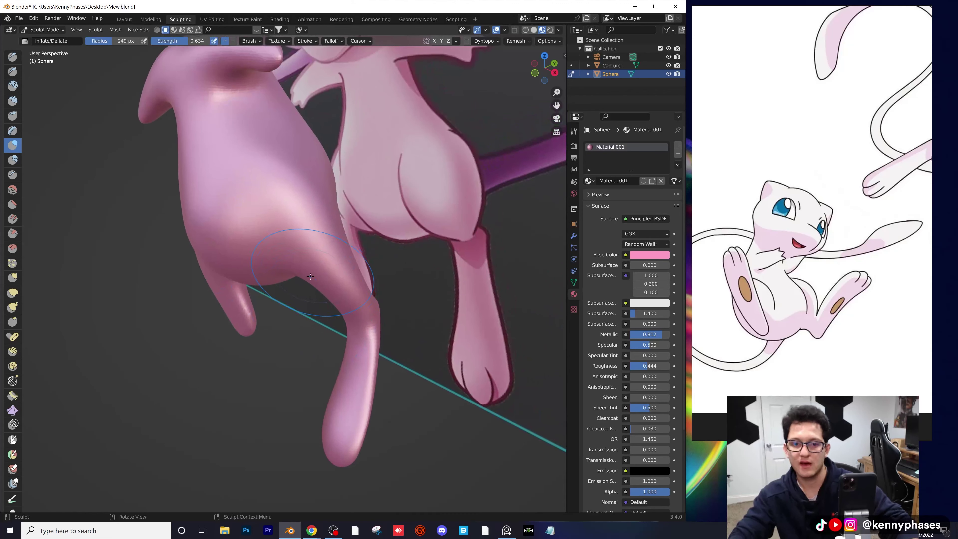
pyautogui.moveTo(290, 267); pyautogui.dragTo(276, 234, button='middle')
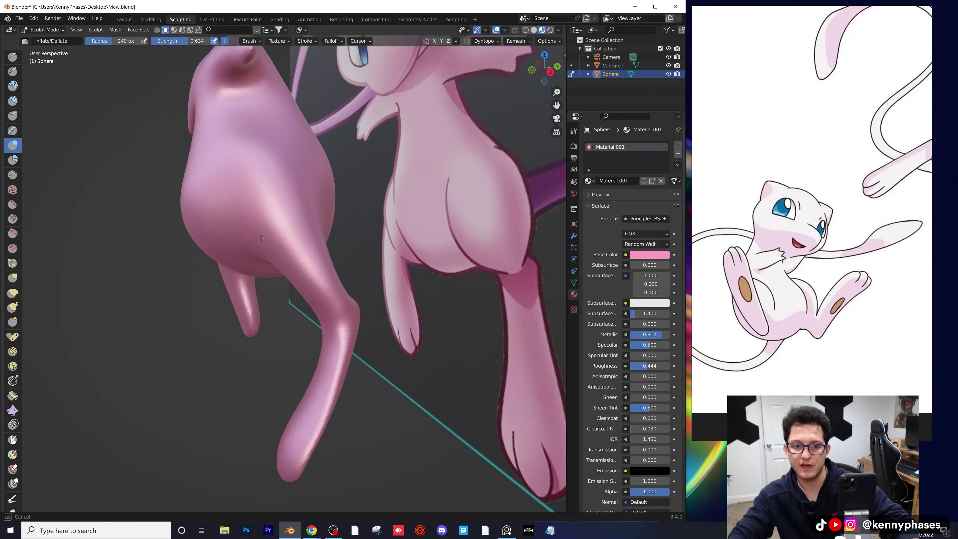
pyautogui.scroll(-3, 311, 279)
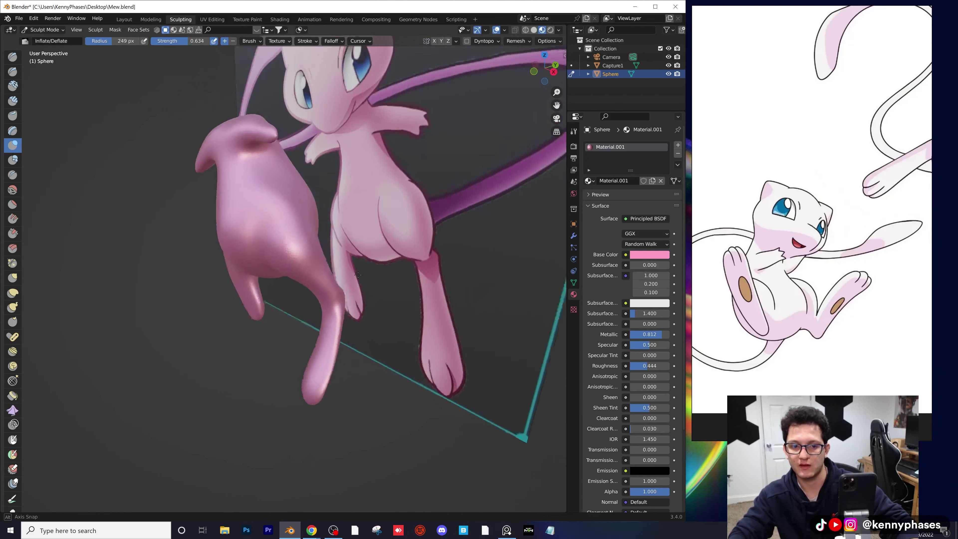
pyautogui.moveTo(312, 279); pyautogui.dragTo(358, 275, button='middle')
# - Pull the tail-side thigh forward from the belly with the Grab brush
pyautogui.click(13, 278)
pyautogui.scroll(2, 298, 263)
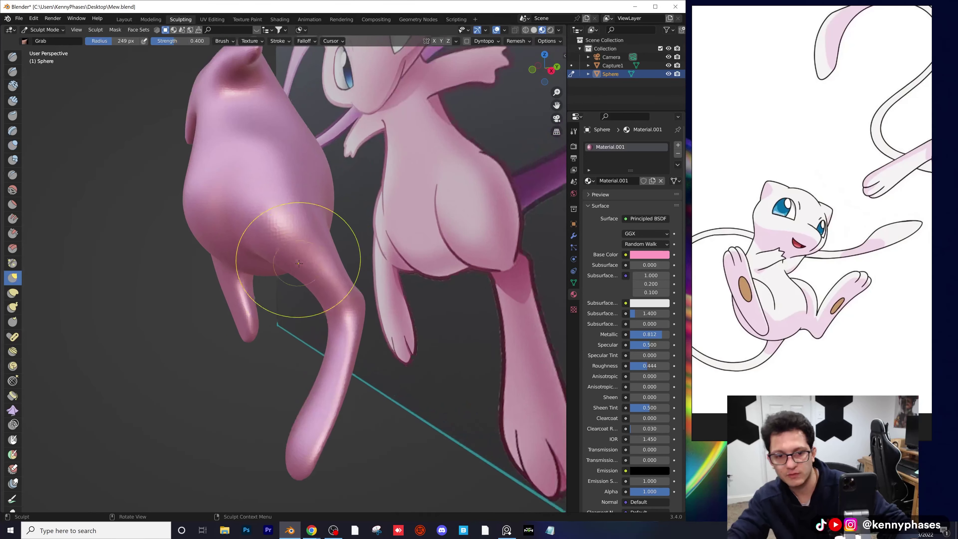
pyautogui.scroll(-2, 305, 279)
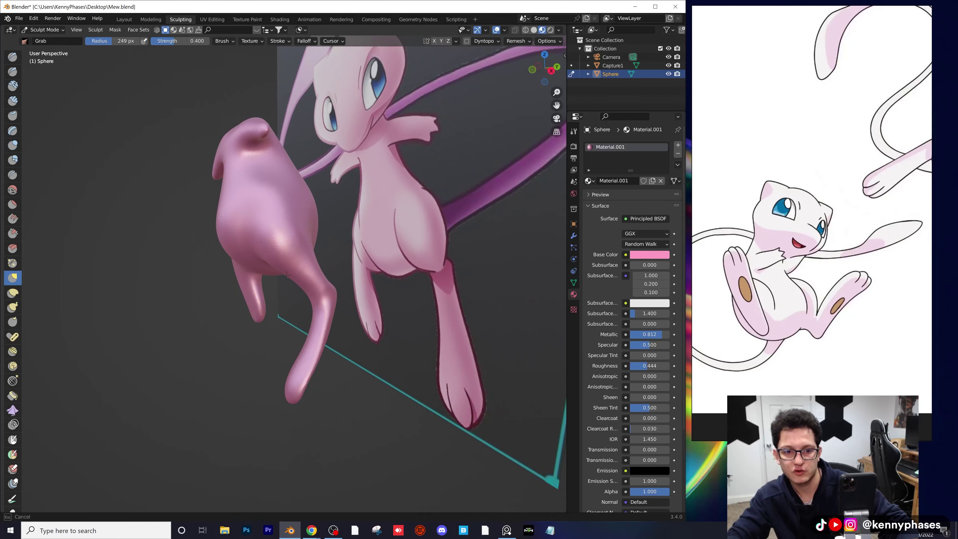
pyautogui.moveTo(253, 243); pyautogui.dragTo(242, 220, button='middle')
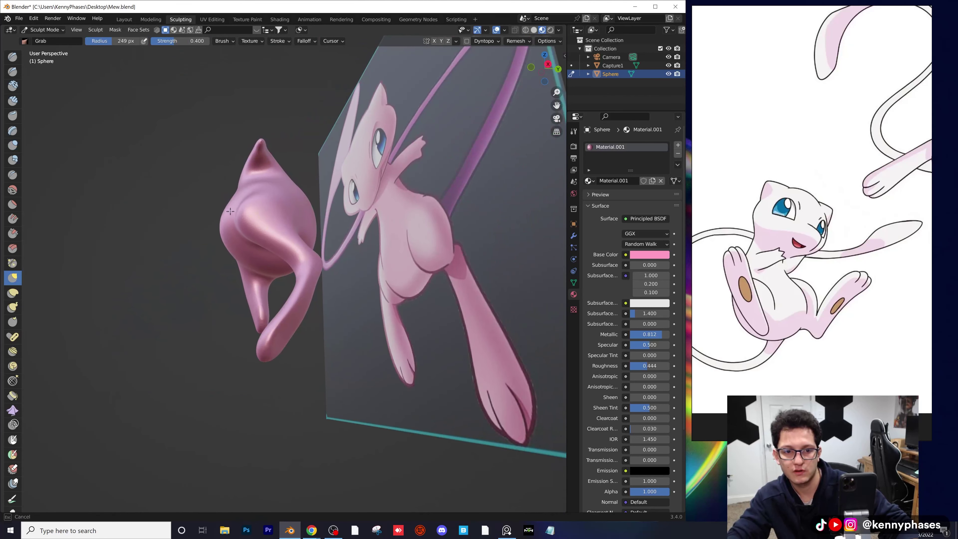
pyautogui.moveTo(269, 250)
pyautogui.mouseDown(button='middle')
pyautogui.moveTo(277, 307)
pyautogui.moveTo(305, 206)
pyautogui.moveTo(255, 259)
pyautogui.mouseUp(button='middle')
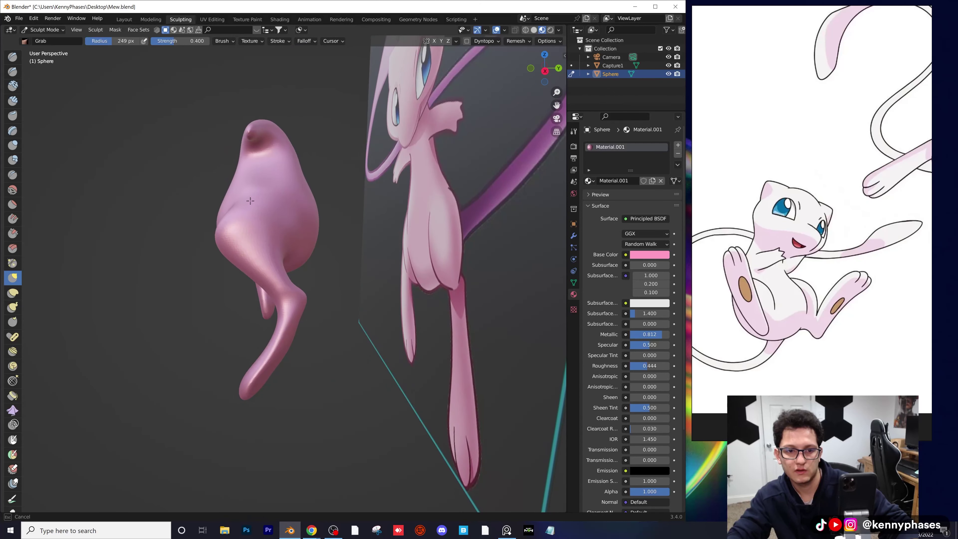
pyautogui.moveTo(254, 198)
pyautogui.mouseDown(button='middle')
pyautogui.moveTo(335, 236)
pyautogui.moveTo(326, 246)
pyautogui.moveTo(355, 227)
pyautogui.moveTo(288, 285)
pyautogui.mouseUp(button='middle')
pyautogui.scroll(2, 303, 252)
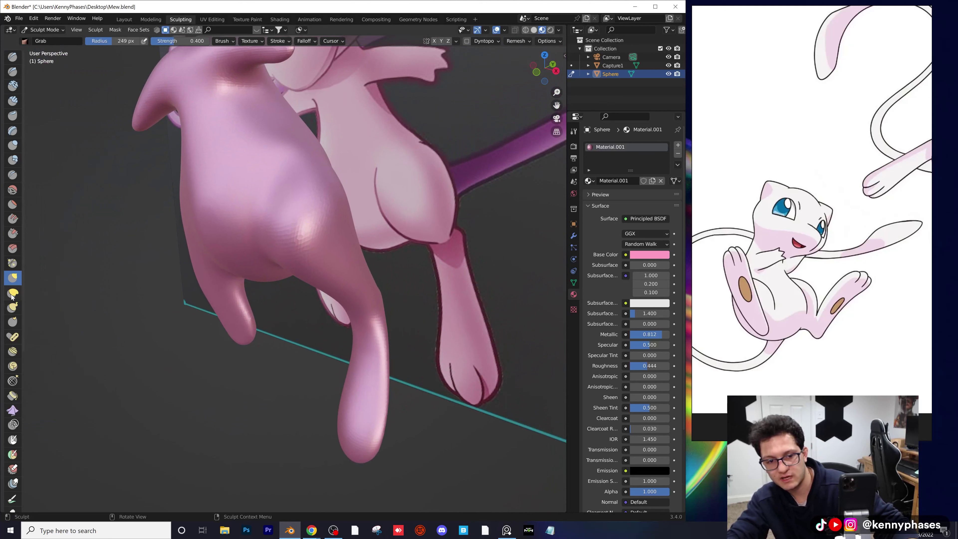
# - Round out the front of the tail-side thigh further with the Inflate/Deflate brush
pyautogui.click(12, 145)
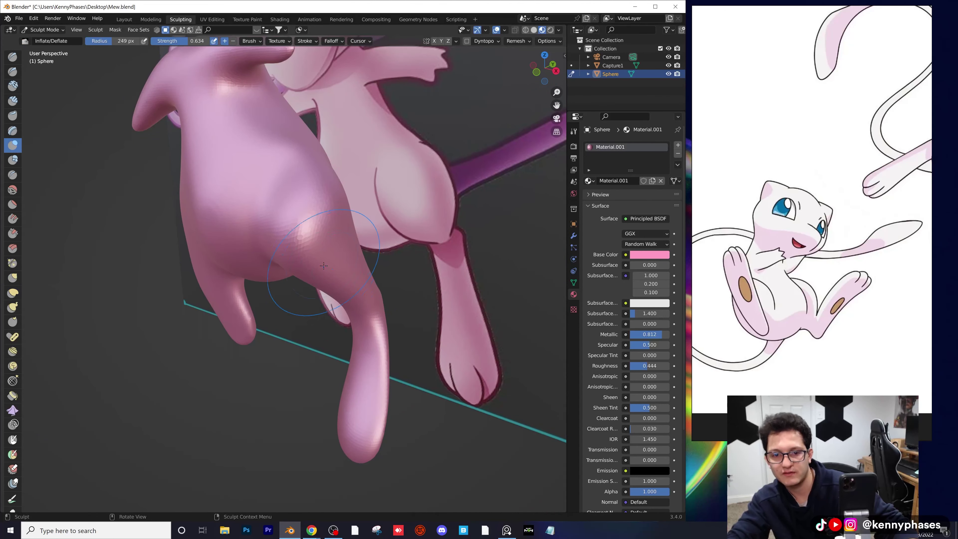
pyautogui.moveTo(324, 265)
pyautogui.mouseDown(button='middle')
pyautogui.moveTo(392, 272)
pyautogui.moveTo(223, 257)
pyautogui.moveTo(287, 255)
pyautogui.mouseUp(button='middle')
pyautogui.scroll(-5, 351, 278)
pyautogui.scroll(2, 321, 268)
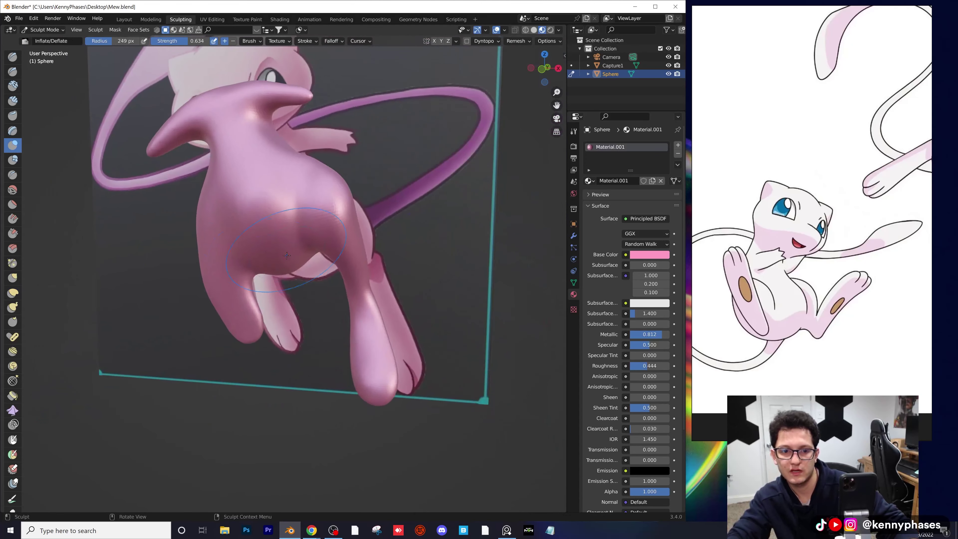
# - Carve a crease between the belly and the tail-side thigh with the Crease brush
pyautogui.click(12, 175)
pyautogui.scroll(1, 308, 189)
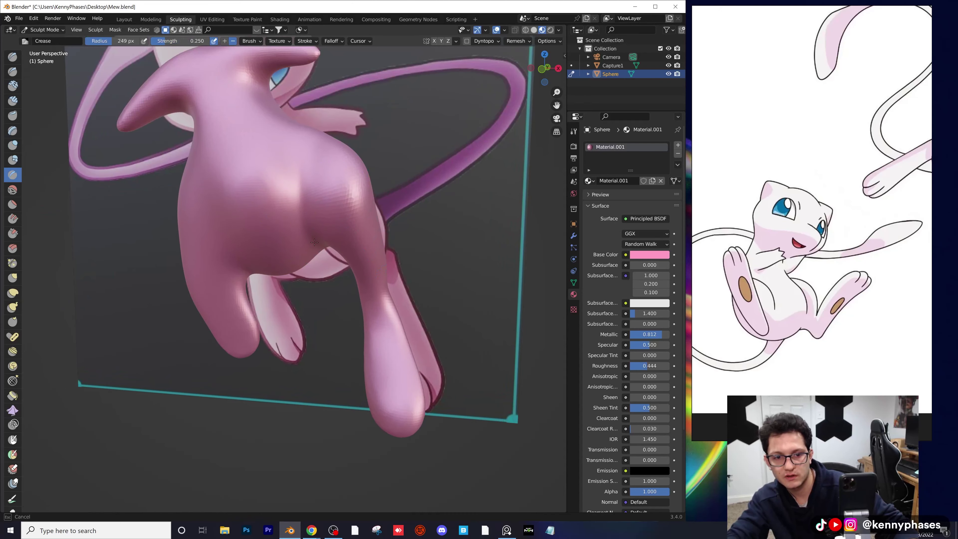
pyautogui.moveTo(314, 243); pyautogui.dragTo(317, 246)
pyautogui.scroll(1, 315, 196)
pyautogui.keyDown('shift'); pyautogui.moveTo(316, 225); pyautogui.dragTo(309, 272, button='middle'); pyautogui.keyUp('shift')
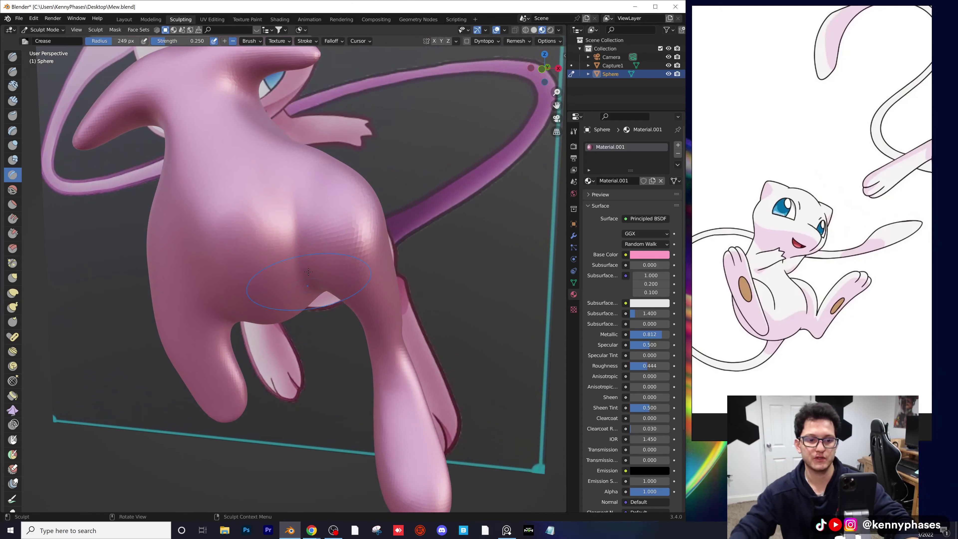
pyautogui.moveTo(306, 204); pyautogui.dragTo(301, 248, button='middle')
pyautogui.moveTo(299, 257); pyautogui.dragTo(304, 255, button='middle')
pyautogui.scroll(2, 310, 246)
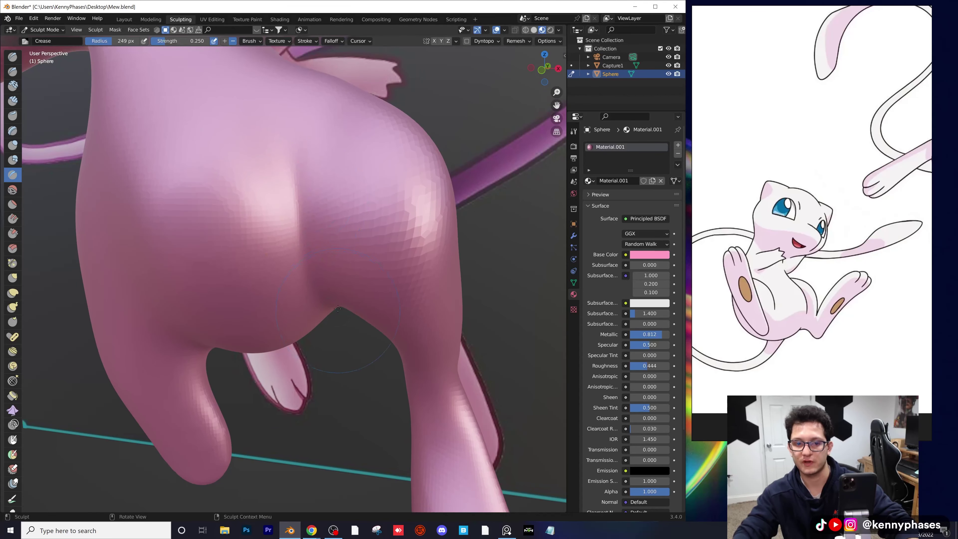
# - Deepen the crease along the inner side of the tail-side thigh, working from below and from the front
pyautogui.scroll(-5, 338, 309)
pyautogui.moveTo(338, 309)
pyautogui.mouseDown(button='middle')
pyautogui.moveTo(348, 304)
pyautogui.moveTo(287, 284)
pyautogui.moveTo(296, 289)
pyautogui.mouseUp(button='middle')
pyautogui.scroll(2, 290, 300)
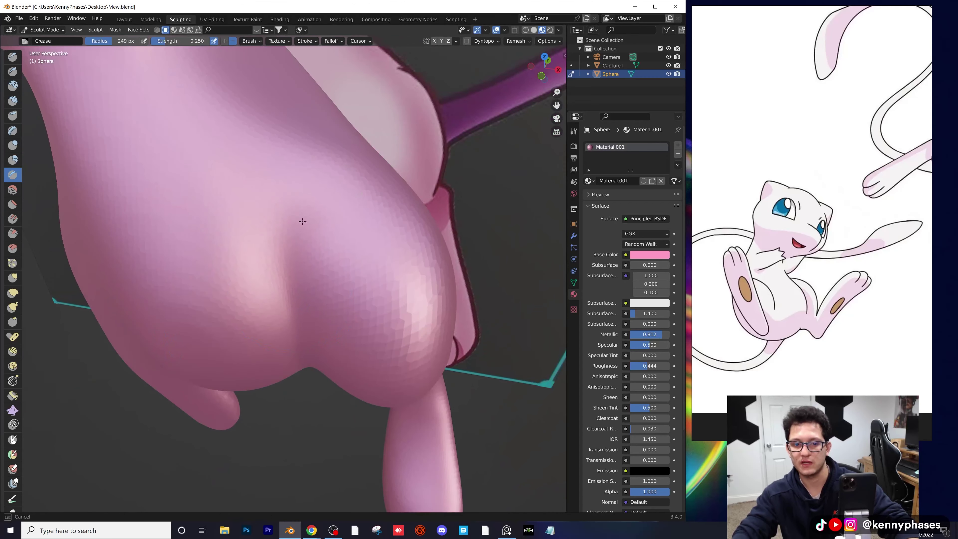
pyautogui.scroll(-4, 288, 303)
pyautogui.moveTo(289, 304); pyautogui.dragTo(349, 255, button='middle')
pyautogui.scroll(3, 245, 239)
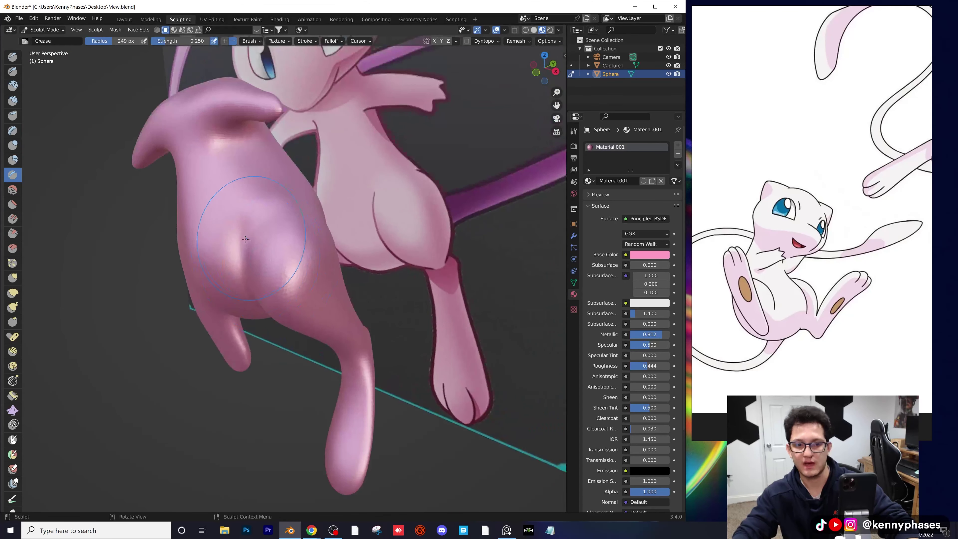
# - Extend the crease around the upper edge of the tail-side thigh and save the file
pyautogui.moveTo(263, 214); pyautogui.dragTo(229, 246, button='middle')
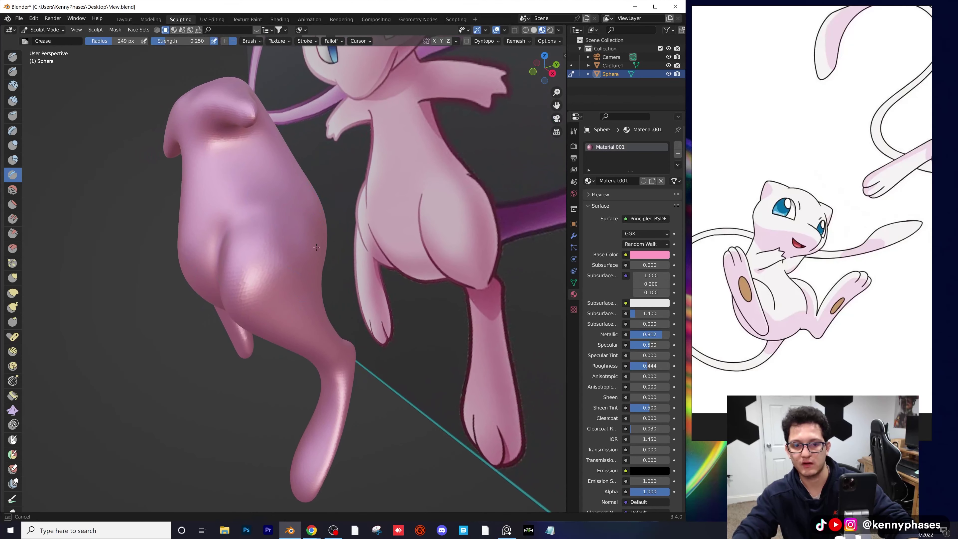
pyautogui.moveTo(289, 262); pyautogui.dragTo(258, 278, button='middle')
pyautogui.scroll(2, 286, 288)
pyautogui.scroll(1, 286, 287)
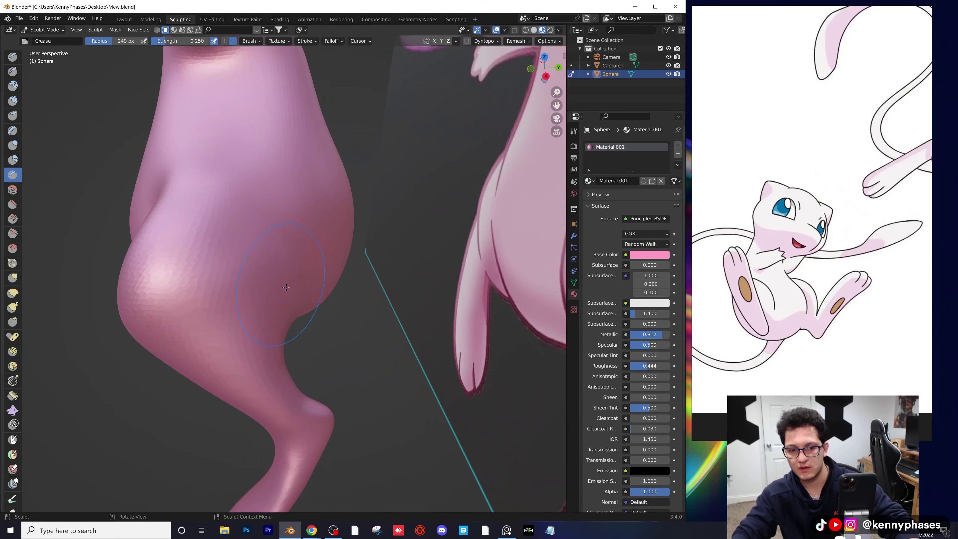
pyautogui.moveTo(320, 248); pyautogui.dragTo(294, 261, button='middle')
pyautogui.scroll(-3, 381, 246)
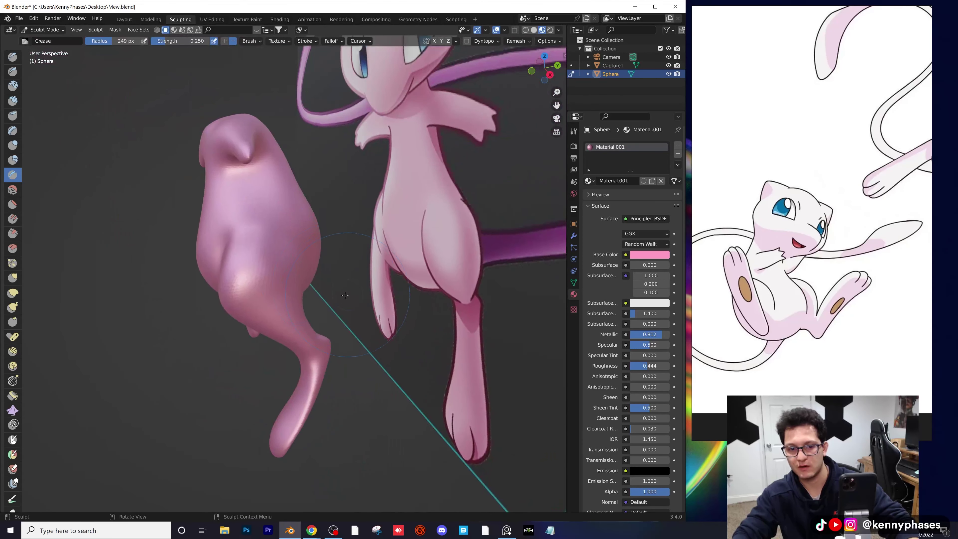
pyautogui.moveTo(345, 296); pyautogui.dragTo(337, 246, button='middle')
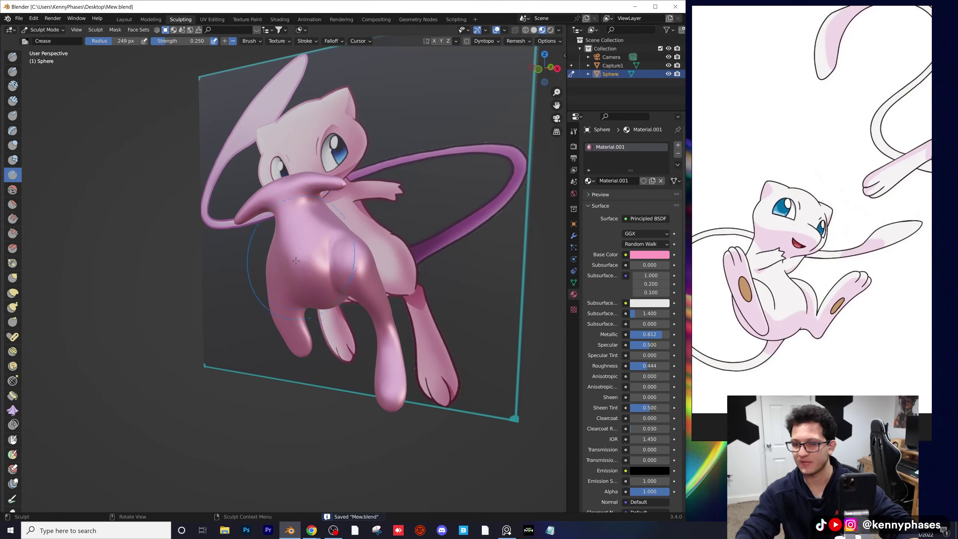
# - Refine the knee area of the tail-side leg with the Grab brush, checking it from the side and front
pyautogui.scroll(1, 364, 262)
pyautogui.moveTo(341, 252)
pyautogui.mouseDown(button='middle')
pyautogui.moveTo(317, 250)
pyautogui.moveTo(368, 266)
pyautogui.moveTo(275, 254)
pyautogui.moveTo(99, 283)
pyautogui.mouseUp(button='middle')
pyautogui.scroll(1, 277, 253)
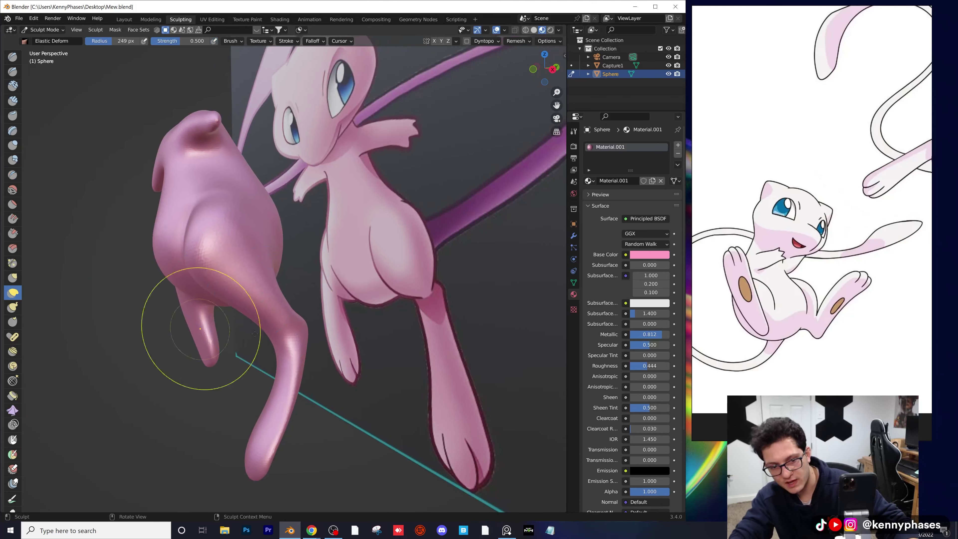
pyautogui.scroll(1, 200, 328)
pyautogui.click(12, 293)
pyautogui.click(12, 278)
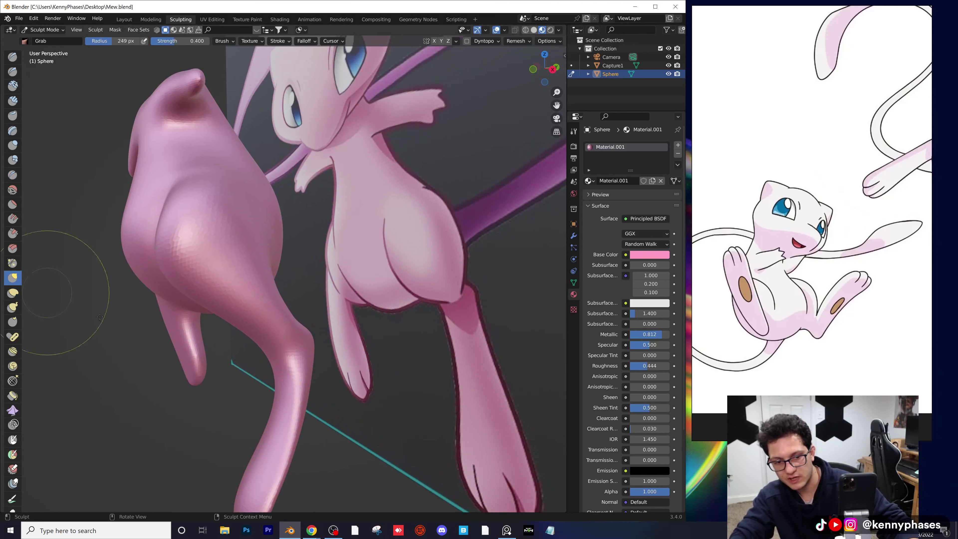
pyautogui.scroll(1, 254, 364)
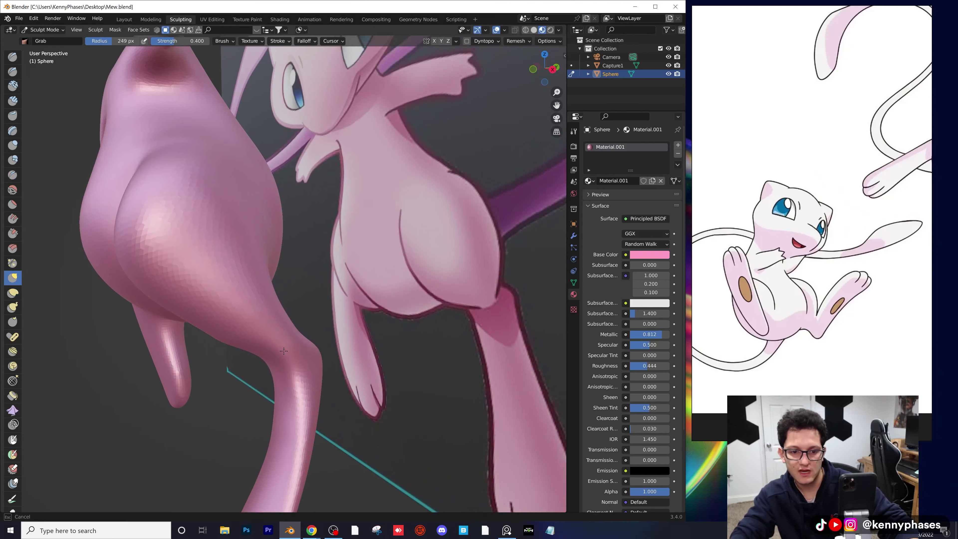
pyautogui.moveTo(284, 351); pyautogui.dragTo(366, 359, button='middle')
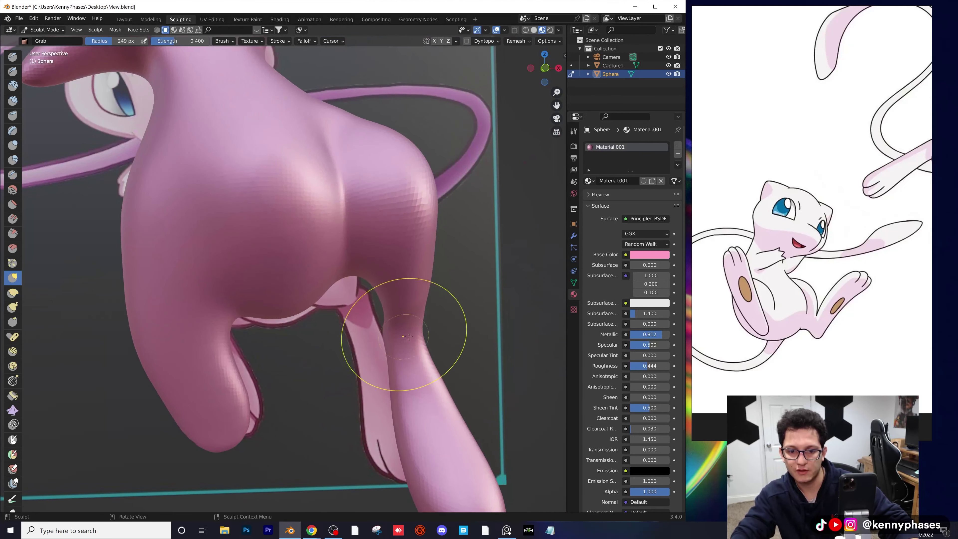
pyautogui.scroll(-3, 409, 334)
pyautogui.moveTo(407, 321); pyautogui.dragTo(362, 312, button='middle')
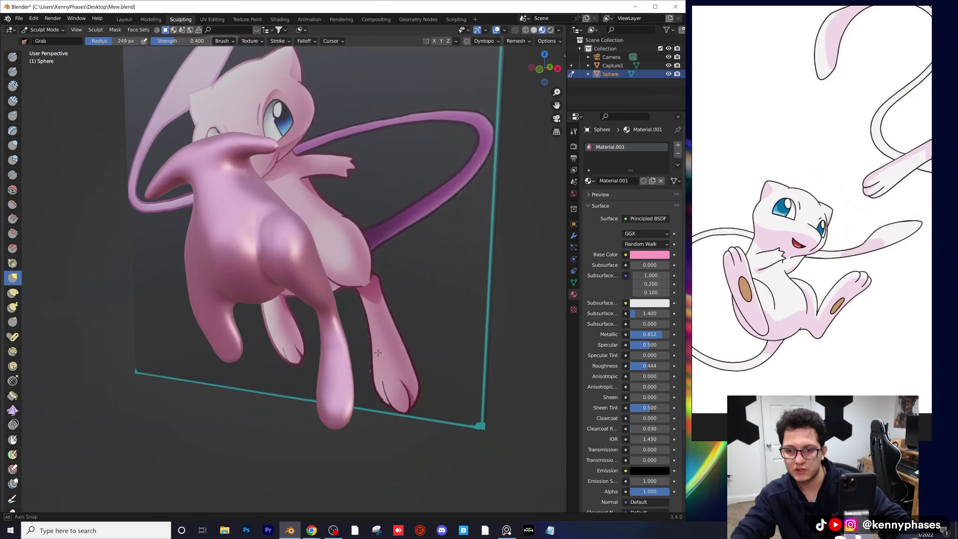
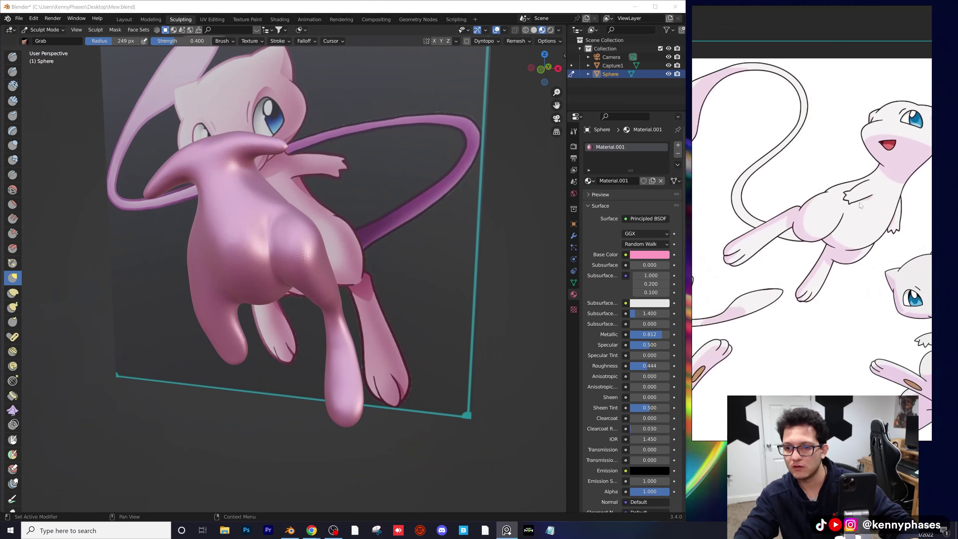
# - Lengthen the lower leg opposite the tail with the Grab brush, checking its shape from the side and front
pyautogui.moveTo(380, 321); pyautogui.dragTo(409, 319, button='middle')
pyautogui.scroll(2, 281, 351)
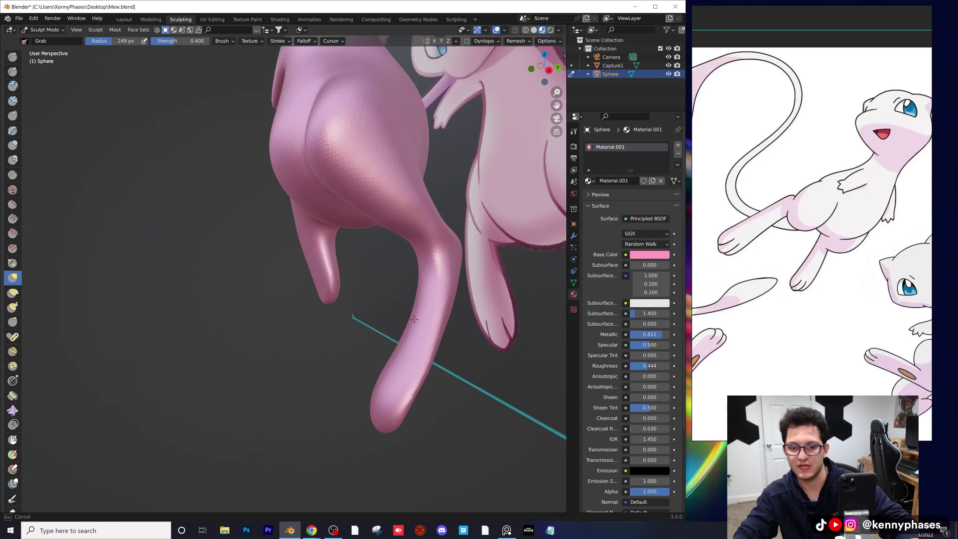
pyautogui.moveTo(411, 334); pyautogui.dragTo(386, 239, button='middle')
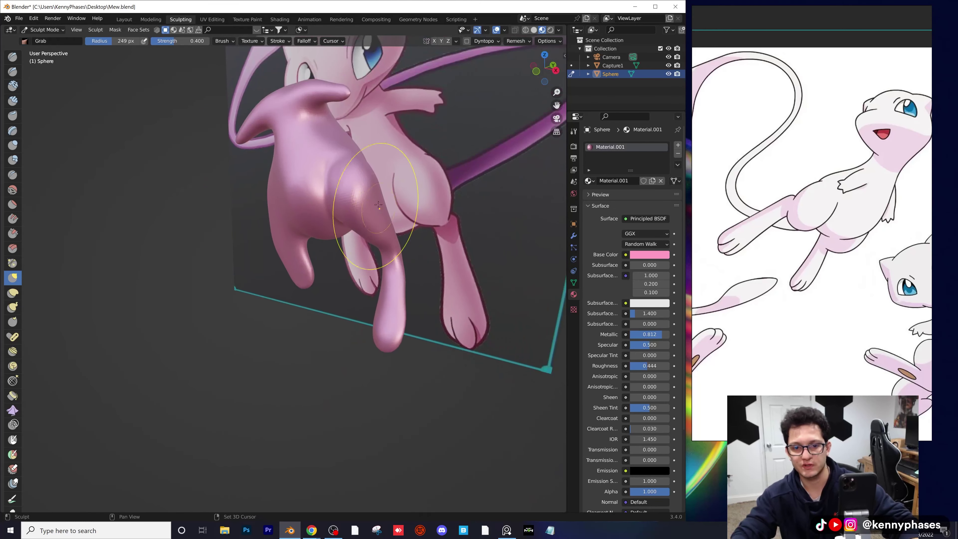
pyautogui.moveTo(378, 205)
pyautogui.mouseDown(button='middle')
pyautogui.moveTo(381, 250)
pyautogui.moveTo(369, 243)
pyautogui.mouseUp(button='middle')
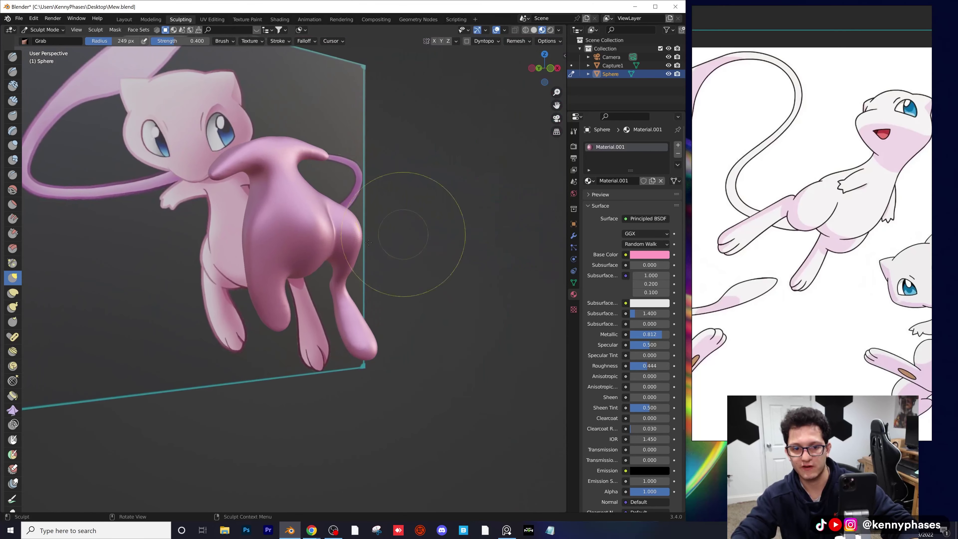
pyautogui.scroll(1, 285, 321)
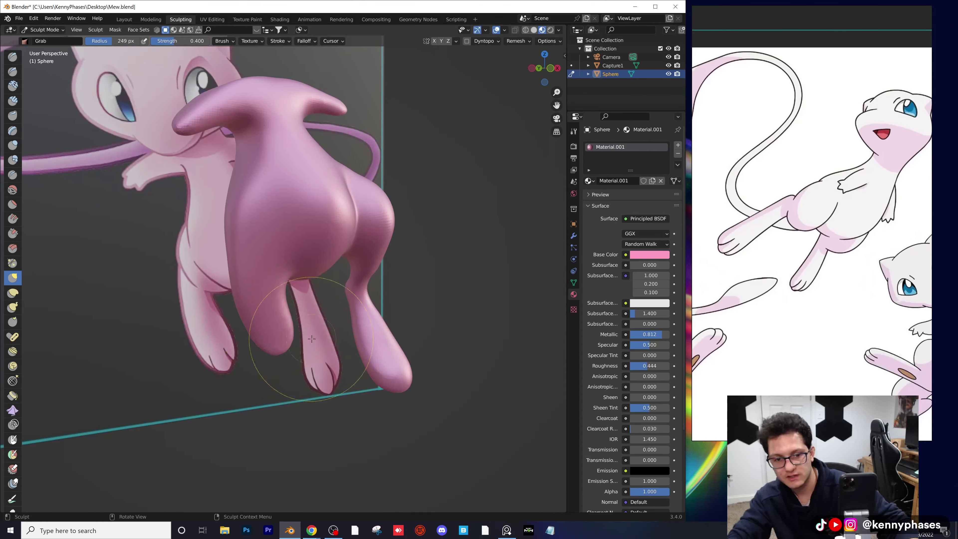
pyautogui.moveTo(312, 339)
pyautogui.mouseDown(button='middle')
pyautogui.moveTo(269, 301)
pyautogui.moveTo(302, 294)
pyautogui.moveTo(229, 292)
pyautogui.moveTo(277, 299)
pyautogui.moveTo(276, 320)
pyautogui.moveTo(319, 361)
pyautogui.moveTo(271, 348)
pyautogui.moveTo(289, 354)
pyautogui.moveTo(267, 357)
pyautogui.mouseUp(button='middle')
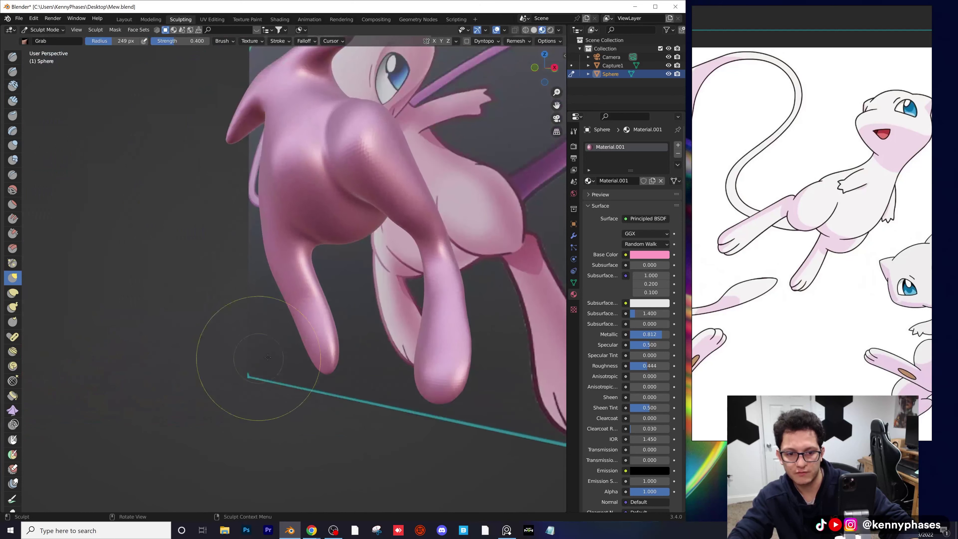
pyautogui.moveTo(349, 363); pyautogui.dragTo(429, 367, button='middle')
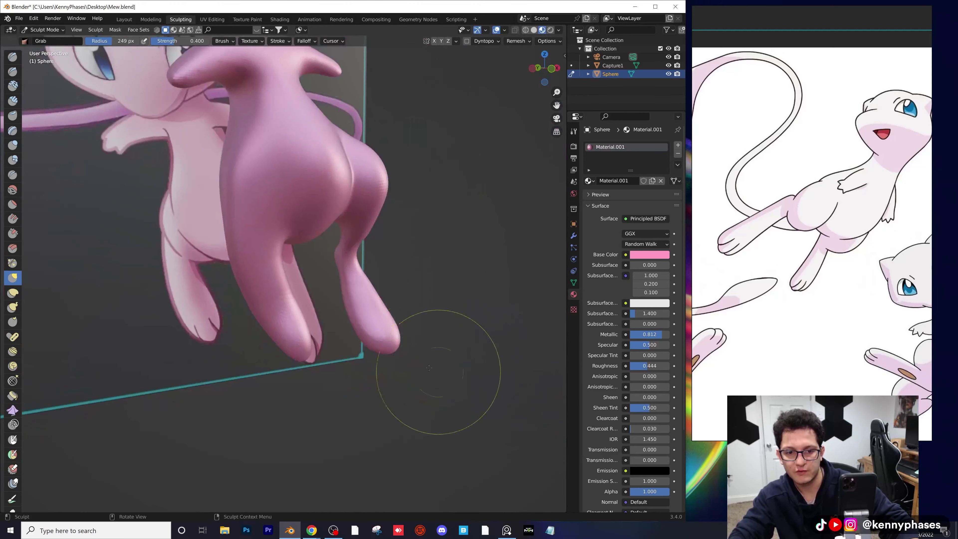
# - Narrow the knee of the leg opposite the tail above the rounded foot with the Grab brush and save the file
pyautogui.moveTo(302, 321)
pyautogui.mouseDown(button='middle')
pyautogui.moveTo(260, 290)
pyautogui.moveTo(273, 300)
pyautogui.moveTo(290, 277)
pyautogui.mouseUp(button='middle')
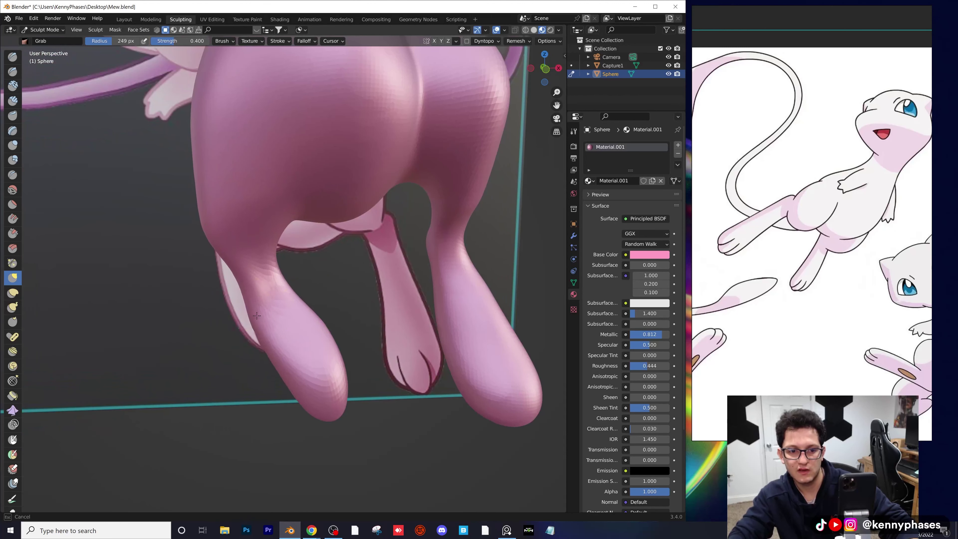
pyautogui.moveTo(257, 315)
pyautogui.mouseDown(button='middle')
pyautogui.moveTo(300, 342)
pyautogui.moveTo(293, 330)
pyautogui.moveTo(315, 332)
pyautogui.moveTo(211, 288)
pyautogui.mouseUp(button='middle')
pyautogui.scroll(2, 321, 329)
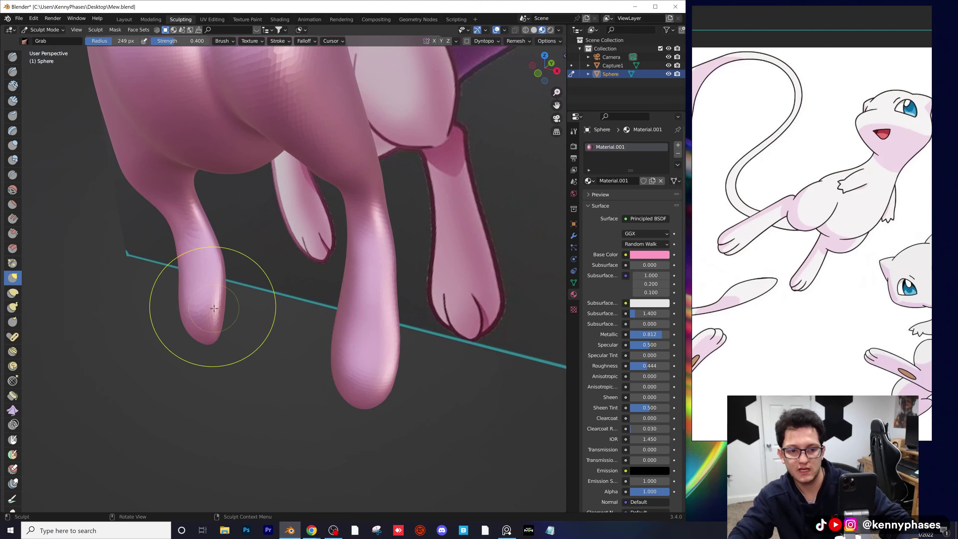
pyautogui.scroll(-3, 238, 314)
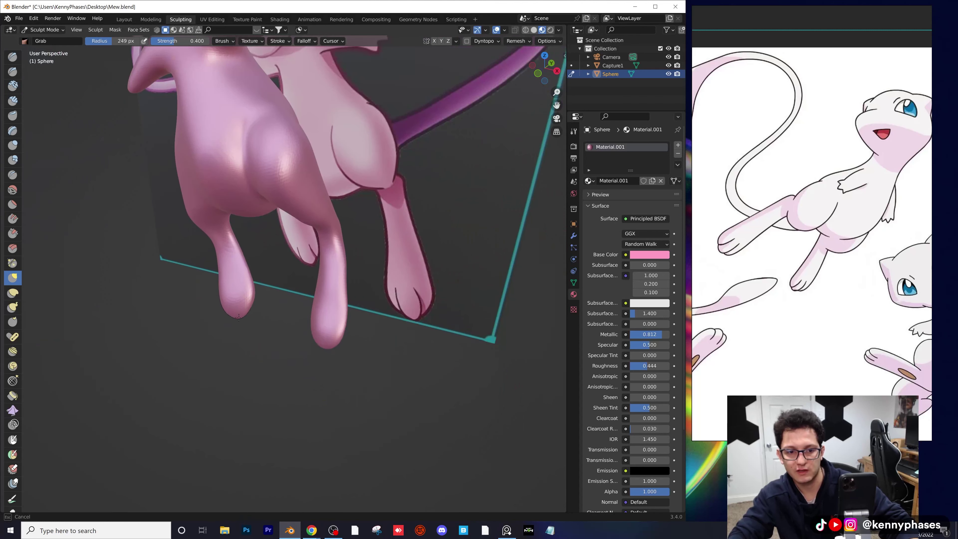
pyautogui.moveTo(264, 316)
pyautogui.mouseDown(button='middle')
pyautogui.moveTo(332, 308)
pyautogui.moveTo(277, 249)
pyautogui.moveTo(265, 309)
pyautogui.moveTo(374, 303)
pyautogui.mouseUp(button='middle')
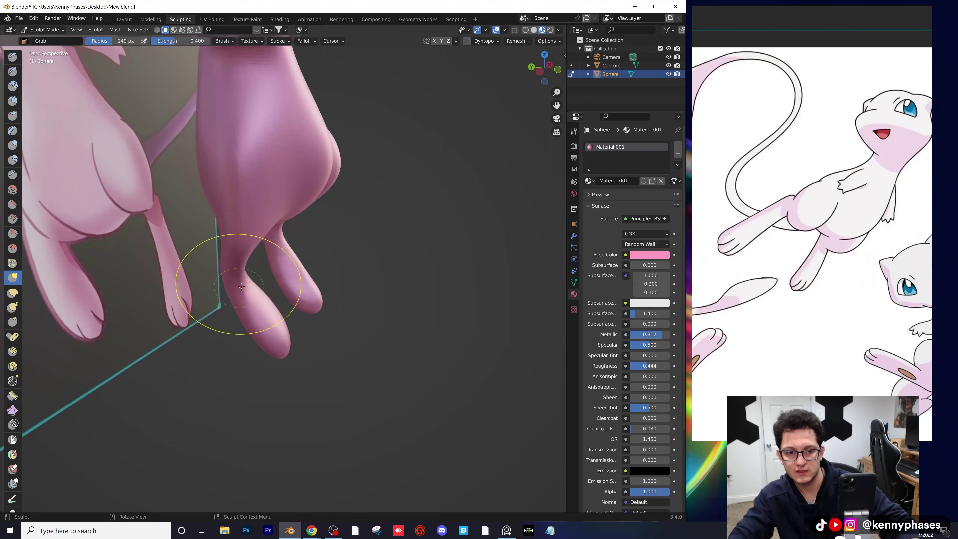
pyautogui.moveTo(234, 276); pyautogui.dragTo(200, 272, button='middle')
pyautogui.hotkey('ctrl', 's')
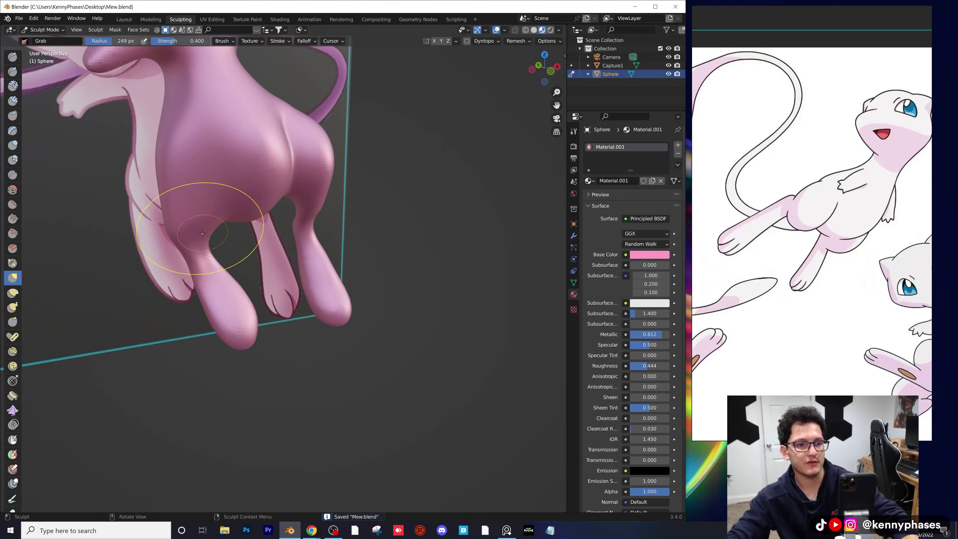
# - Swell the thigh opposite the tail with the Inflate/Deflate brush at strength 0.634
pyautogui.moveTo(202, 233); pyautogui.dragTo(273, 246, button='middle')
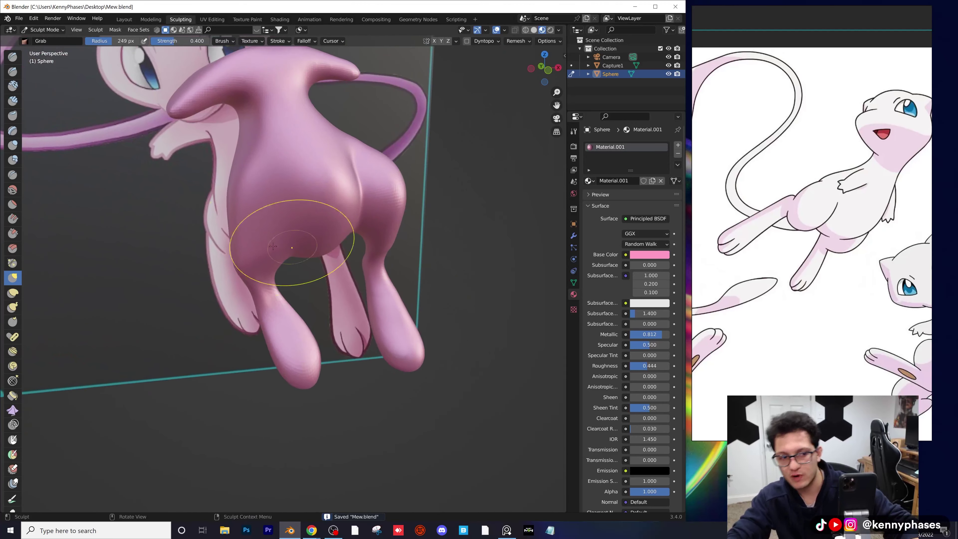
pyautogui.click(13, 145)
pyautogui.scroll(2, 302, 269)
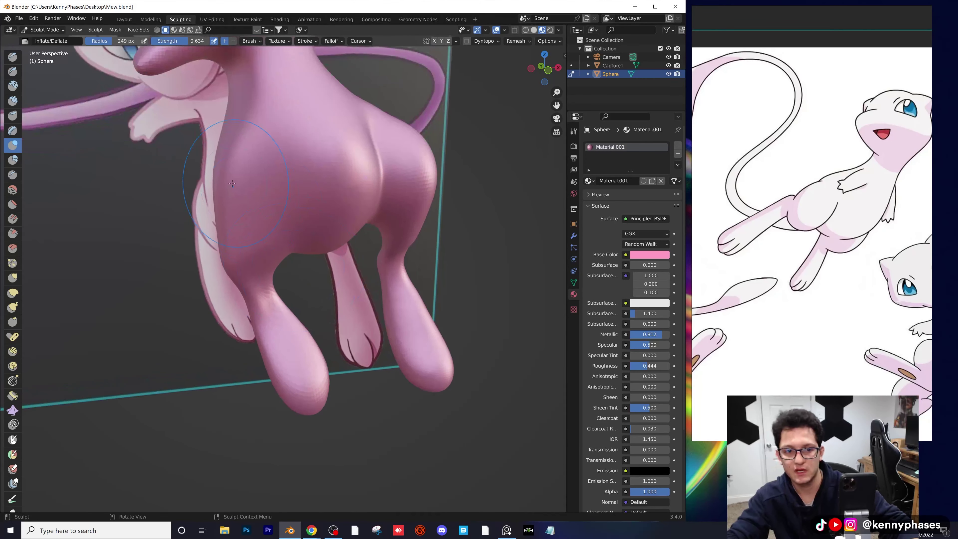
pyautogui.moveTo(251, 176); pyautogui.dragTo(251, 167)
pyautogui.moveTo(252, 167)
pyautogui.mouseDown(button='middle')
pyautogui.moveTo(307, 265)
pyautogui.moveTo(285, 245)
pyautogui.moveTo(276, 207)
pyautogui.moveTo(220, 313)
pyautogui.moveTo(305, 288)
pyautogui.mouseUp(button='middle')
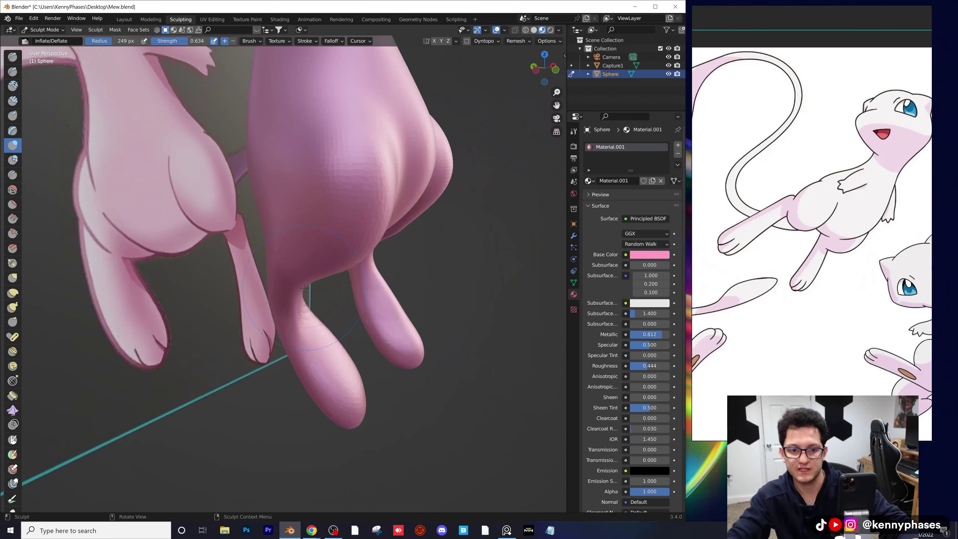
# - Refine the knee and lower thigh opposite the tail with the Grab brush, comparing the result with the reference
pyautogui.press('g')
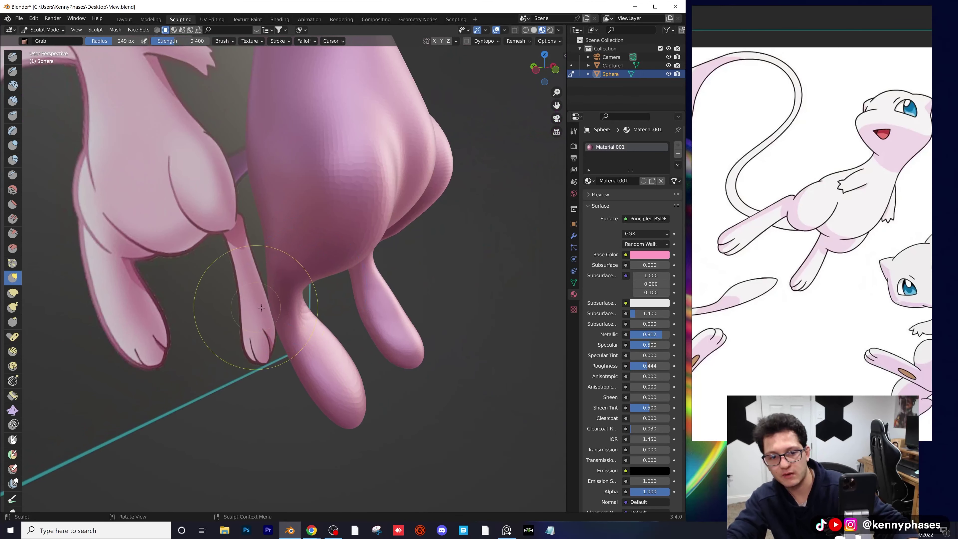
pyautogui.moveTo(261, 308)
pyautogui.mouseDown(button='middle')
pyautogui.moveTo(250, 281)
pyautogui.moveTo(326, 288)
pyautogui.moveTo(332, 298)
pyautogui.mouseUp(button='middle')
pyautogui.moveTo(322, 291); pyautogui.dragTo(321, 292)
pyautogui.moveTo(321, 291)
pyautogui.mouseDown(button='middle')
pyautogui.moveTo(294, 296)
pyautogui.moveTo(228, 250)
pyautogui.moveTo(251, 288)
pyautogui.mouseUp(button='middle')
pyautogui.scroll(-4, 295, 297)
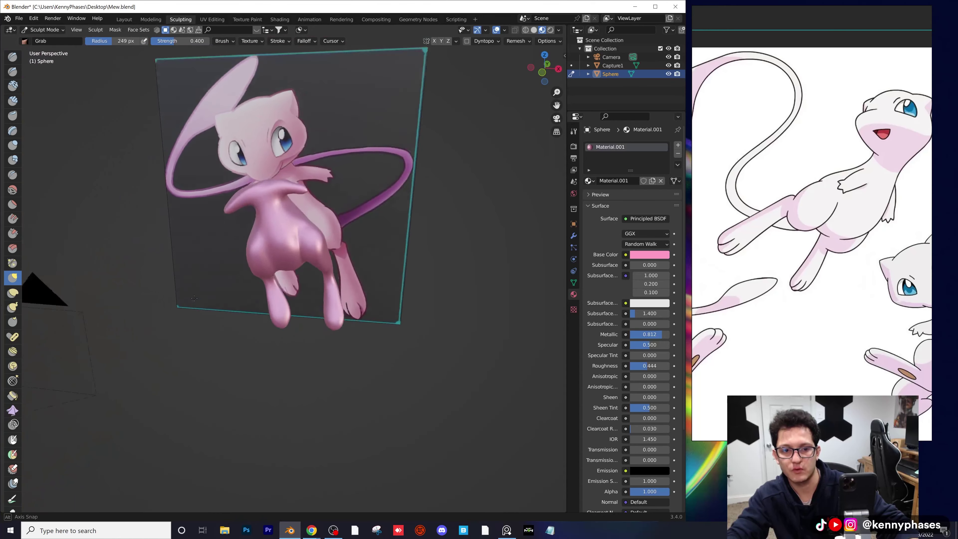
pyautogui.scroll(5, 250, 288)
pyautogui.moveTo(331, 236)
pyautogui.mouseDown(button='middle')
pyautogui.moveTo(396, 261)
pyautogui.moveTo(361, 245)
pyautogui.mouseUp(button='middle')
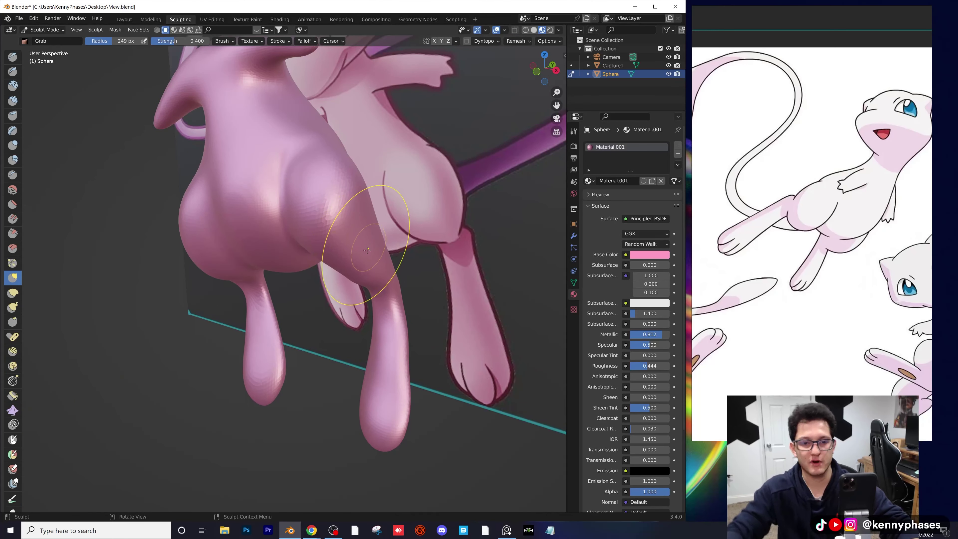
# - Carve the boundary between the belly and the thigh opposite the tail with the Crease brush at strength 0.250
pyautogui.moveTo(330, 278); pyautogui.dragTo(371, 283, button='middle')
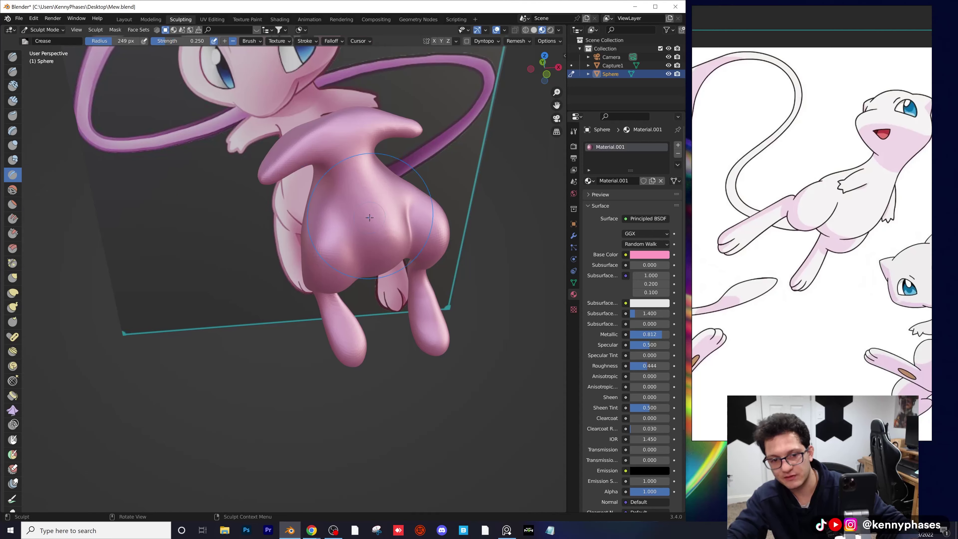
pyautogui.scroll(2, 369, 218)
pyautogui.keyDown('shift'); pyautogui.moveTo(366, 229); pyautogui.dragTo(266, 197, button='middle'); pyautogui.keyUp('shift')
pyautogui.scroll(1, 260, 185)
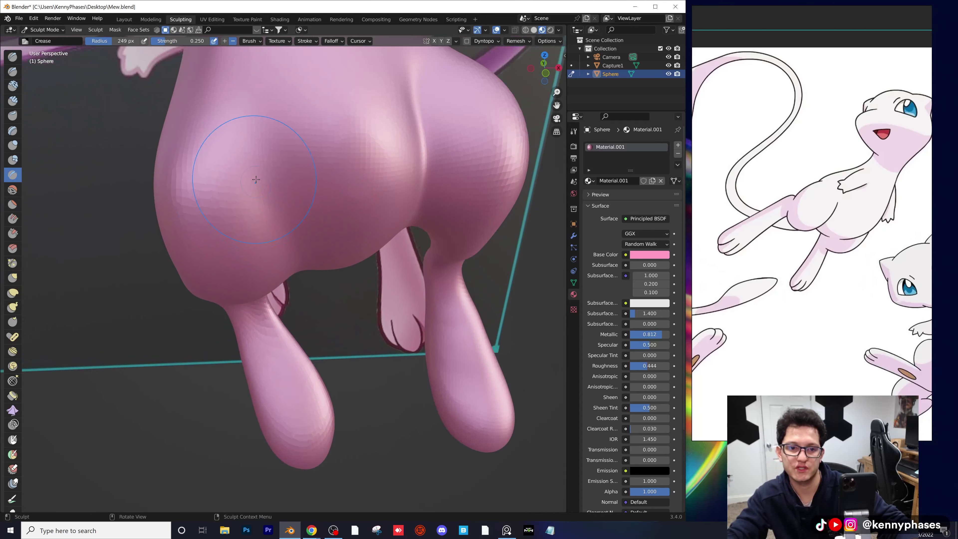
pyautogui.moveTo(282, 242); pyautogui.dragTo(257, 148, button='middle')
pyautogui.moveTo(263, 225); pyautogui.dragTo(261, 222, button='middle')
pyautogui.moveTo(264, 182); pyautogui.dragTo(346, 289, button='middle')
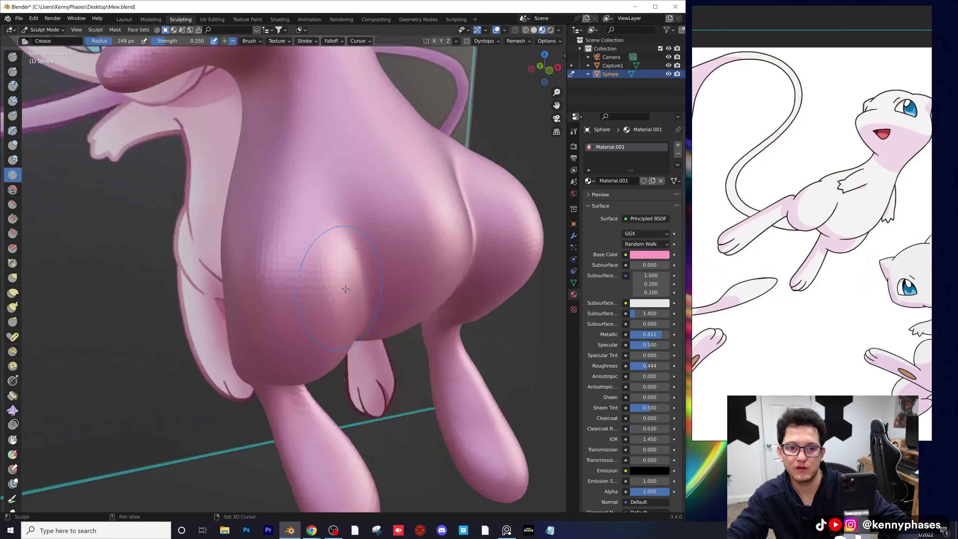
pyautogui.moveTo(355, 215)
pyautogui.mouseDown(button='middle')
pyautogui.moveTo(385, 238)
pyautogui.moveTo(342, 240)
pyautogui.moveTo(328, 228)
pyautogui.moveTo(397, 255)
pyautogui.moveTo(309, 249)
pyautogui.mouseUp(button='middle')
pyautogui.scroll(-4, 392, 236)
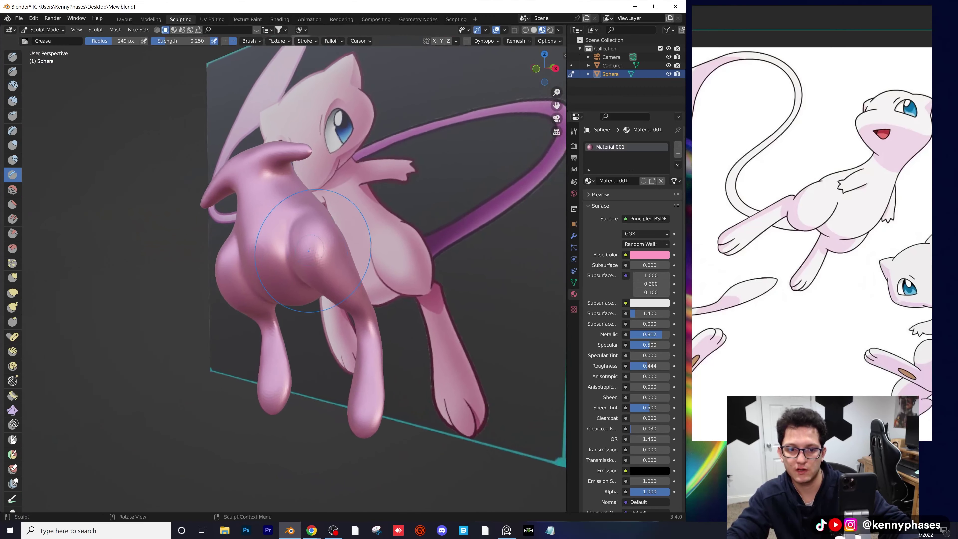
# - Make the tail-side thigh fuller with the Inflate/Deflate brush
pyautogui.click(14, 147)
pyautogui.scroll(-2, 307, 254)
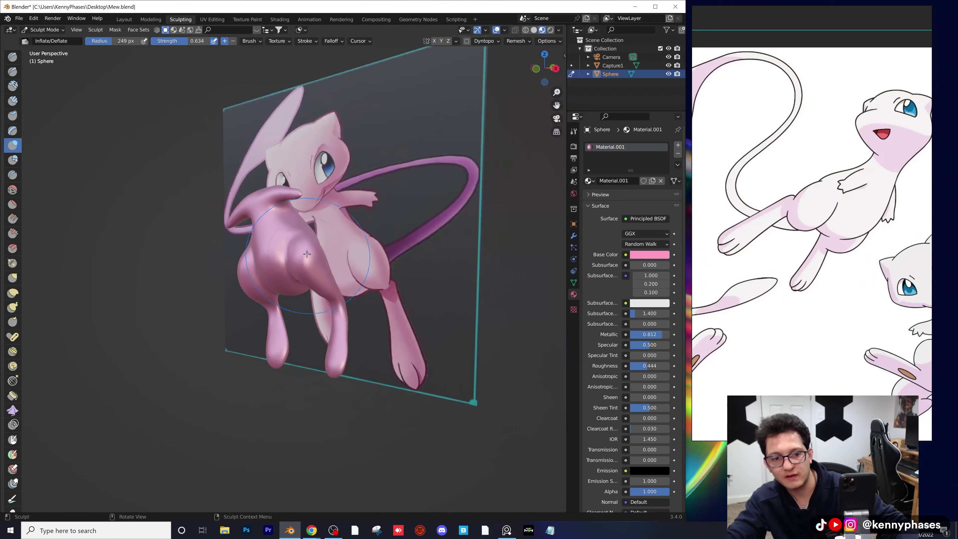
pyautogui.keyDown('ctrl'); pyautogui.moveTo(266, 271); pyautogui.dragTo(260, 264, button='middle'); pyautogui.keyUp('ctrl')
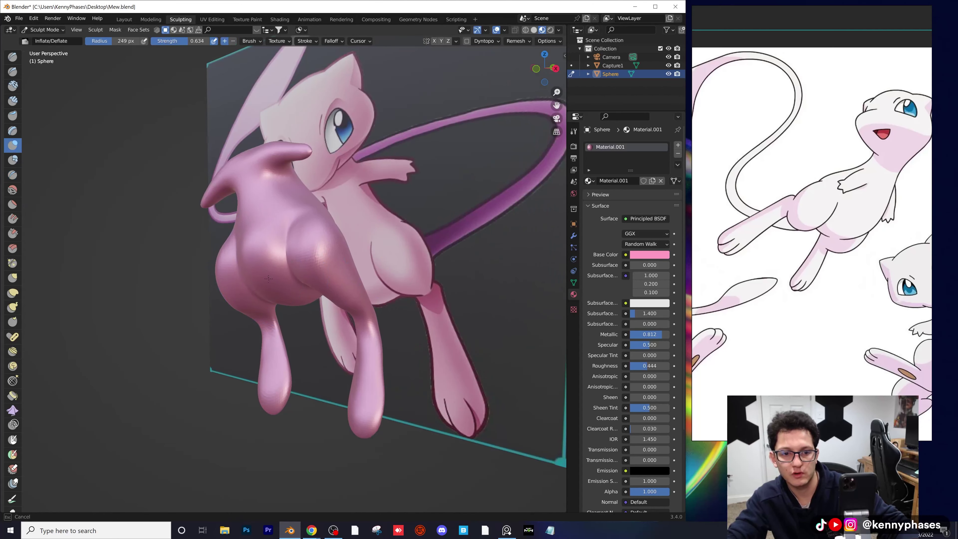
# - Pull the knee of the leg opposite the tail forward with the Grab brush to give the leg a clear bend
pyautogui.moveTo(304, 301); pyautogui.dragTo(410, 276, button='middle')
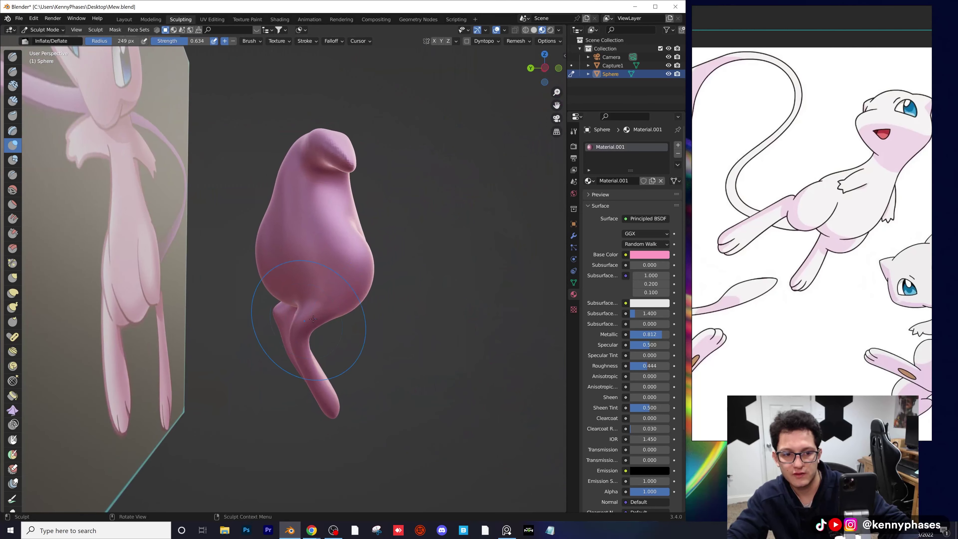
pyautogui.scroll(4, 300, 330)
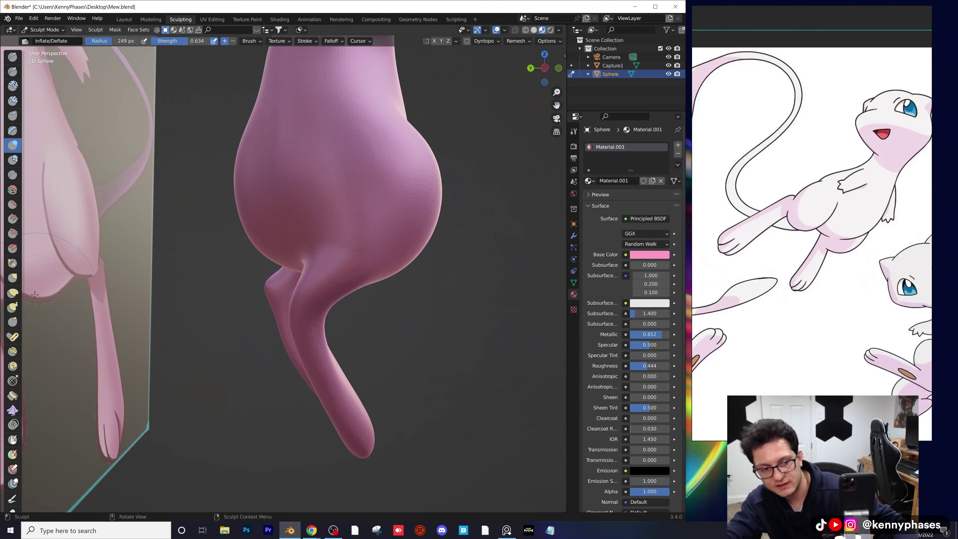
pyautogui.press('g')
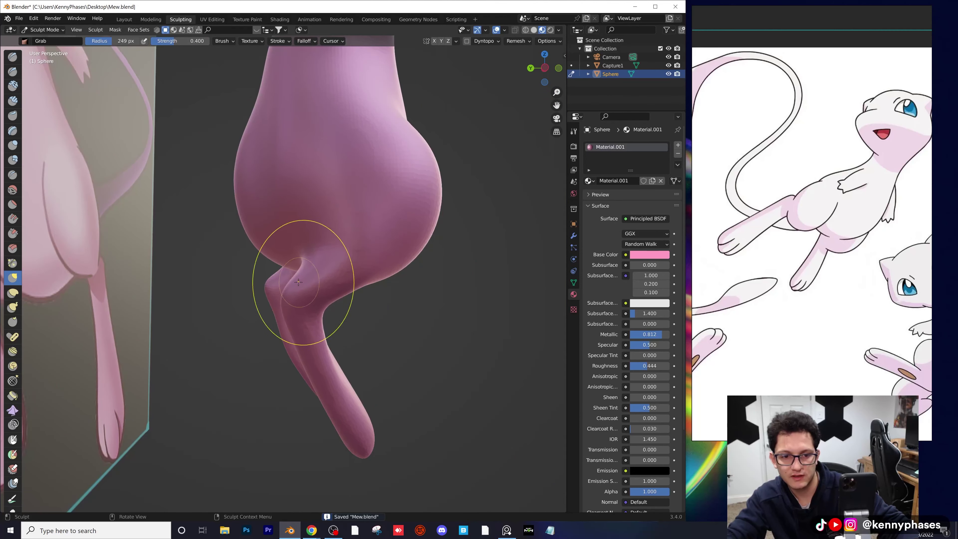
pyautogui.moveTo(298, 282); pyautogui.dragTo(325, 321, button='middle')
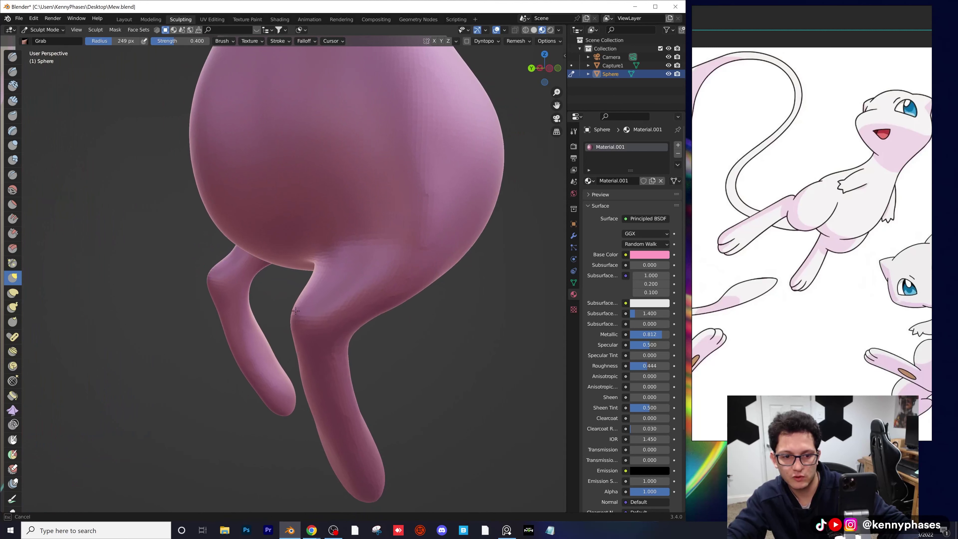
pyautogui.moveTo(321, 299); pyautogui.dragTo(385, 313, button='middle')
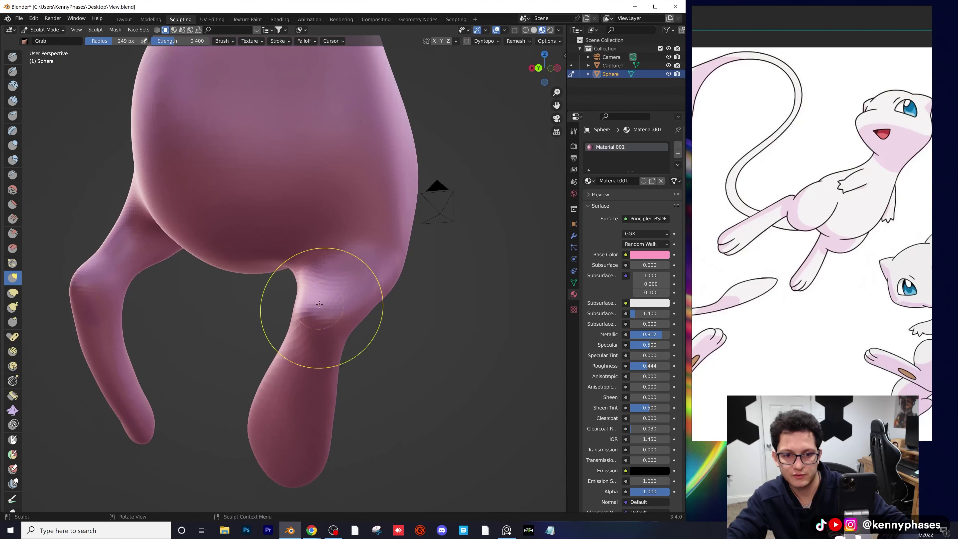
pyautogui.moveTo(319, 304); pyautogui.dragTo(386, 325, button='middle')
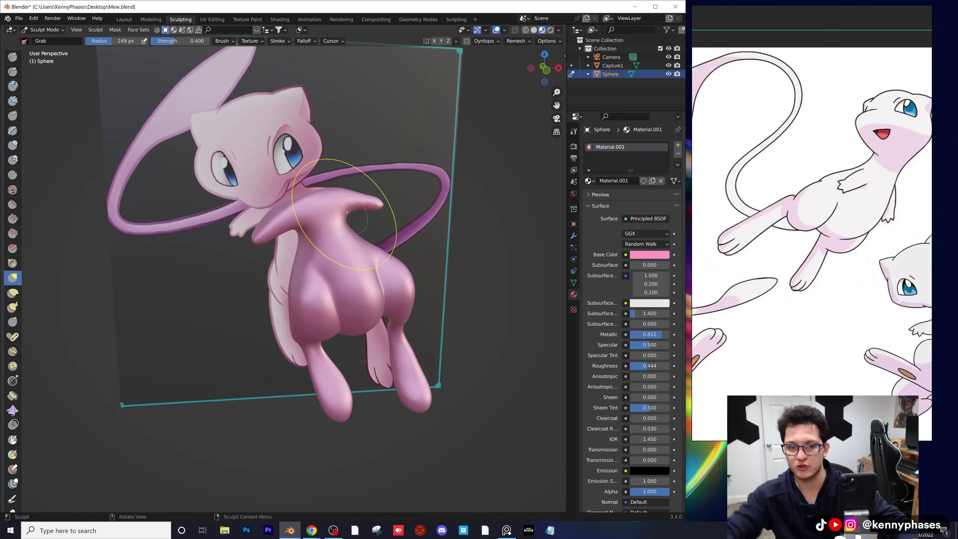
# - Reshape the shoulders, chest and arm opposite the tail from the side with the Elastic Deform brush at strength 0.500
pyautogui.moveTo(358, 215)
pyautogui.mouseDown(button='middle')
pyautogui.moveTo(340, 221)
pyautogui.moveTo(431, 234)
pyautogui.moveTo(352, 224)
pyautogui.moveTo(396, 240)
pyautogui.mouseUp(button='middle')
pyautogui.moveTo(335, 219); pyautogui.dragTo(324, 220, button='middle')
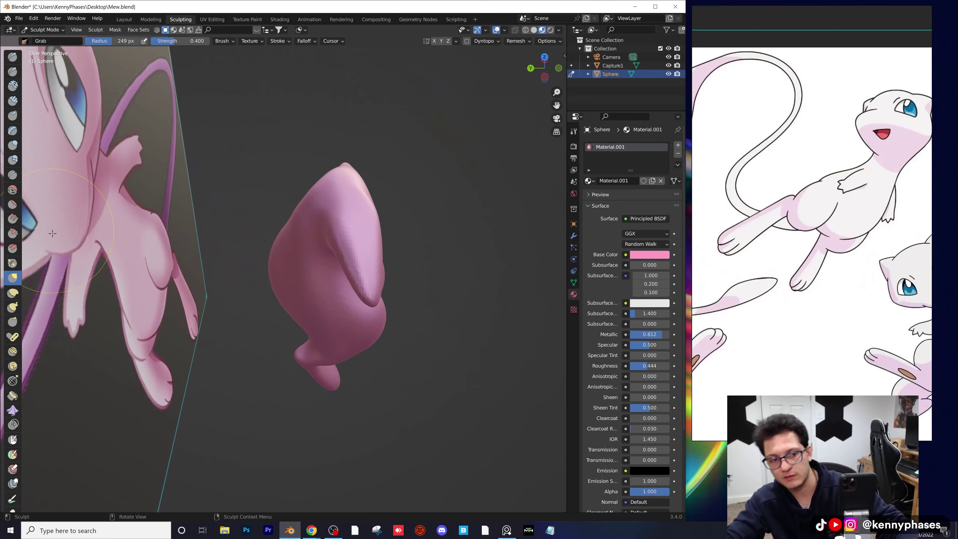
pyautogui.click(11, 292)
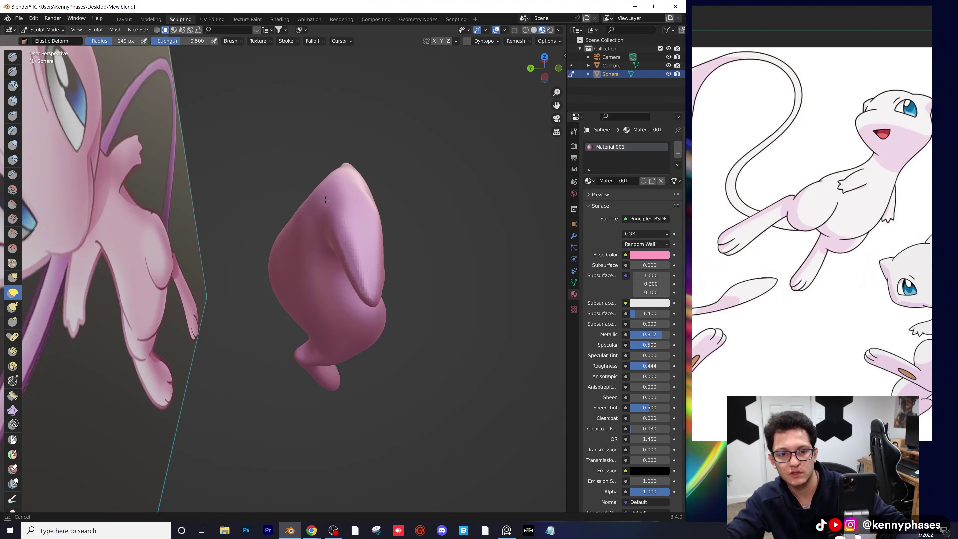
pyautogui.moveTo(360, 239)
pyautogui.mouseDown(button='middle')
pyautogui.moveTo(325, 240)
pyautogui.moveTo(342, 168)
pyautogui.mouseUp(button='middle')
pyautogui.moveTo(343, 137)
pyautogui.mouseDown()
pyautogui.moveTo(318, 158)
pyautogui.moveTo(371, 164)
pyautogui.mouseUp()
pyautogui.moveTo(374, 169); pyautogui.dragTo(382, 206, button='middle')
pyautogui.moveTo(312, 237); pyautogui.dragTo(323, 245)
pyautogui.moveTo(322, 245)
pyautogui.mouseDown(button='middle')
pyautogui.moveTo(377, 287)
pyautogui.moveTo(332, 281)
pyautogui.moveTo(289, 298)
pyautogui.moveTo(285, 267)
pyautogui.mouseUp(button='middle')
pyautogui.moveTo(284, 264); pyautogui.dragTo(270, 256)
pyautogui.moveTo(297, 262)
pyautogui.mouseDown(button='middle')
pyautogui.moveTo(280, 304)
pyautogui.moveTo(361, 279)
pyautogui.moveTo(315, 305)
pyautogui.mouseUp(button='middle')
pyautogui.scroll(2, 377, 289)
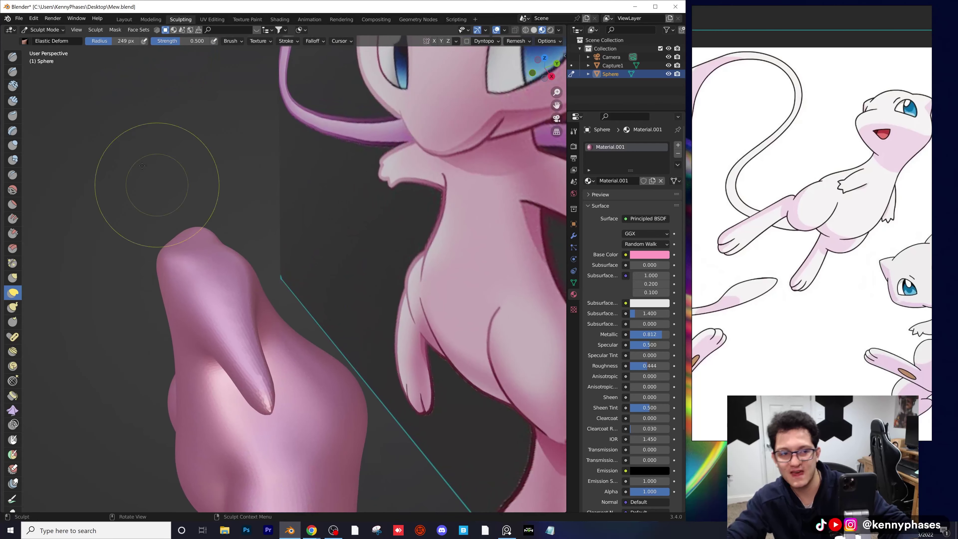
# - Thicken the ends of both arms with the Inflate/Deflate brush to fill the reference outline, and save the file
pyautogui.click(13, 145)
pyautogui.moveTo(281, 274)
pyautogui.mouseDown(button='middle')
pyautogui.moveTo(289, 351)
pyautogui.moveTo(272, 326)
pyautogui.moveTo(428, 287)
pyautogui.moveTo(434, 261)
pyautogui.moveTo(403, 248)
pyautogui.mouseUp(button='middle')
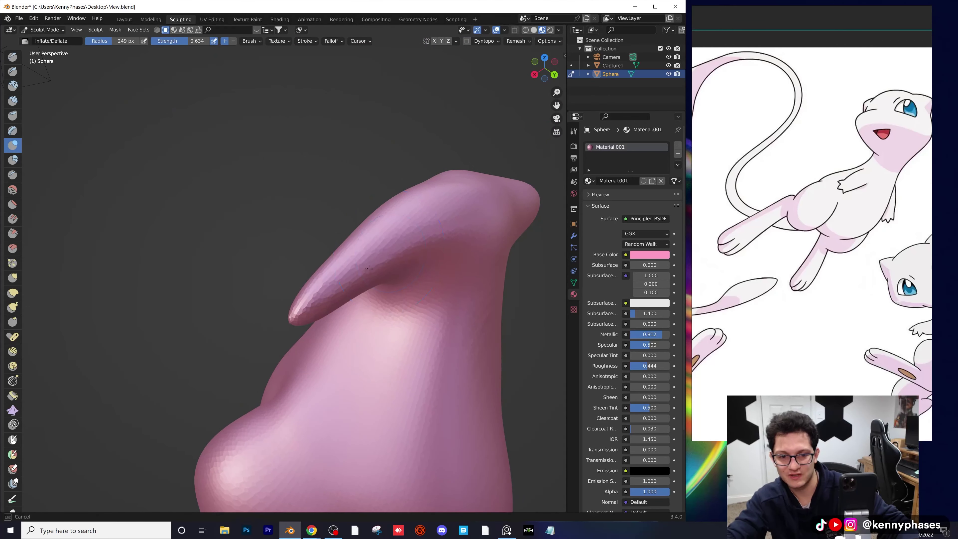
pyautogui.moveTo(333, 290); pyautogui.dragTo(455, 260, button='middle')
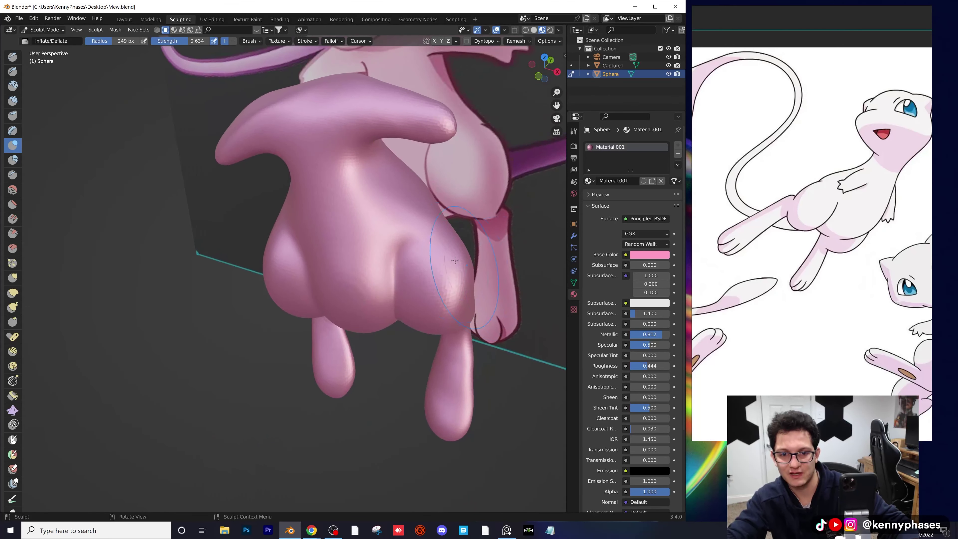
pyautogui.press('KP_0')
pyautogui.scroll(8, 389, 239)
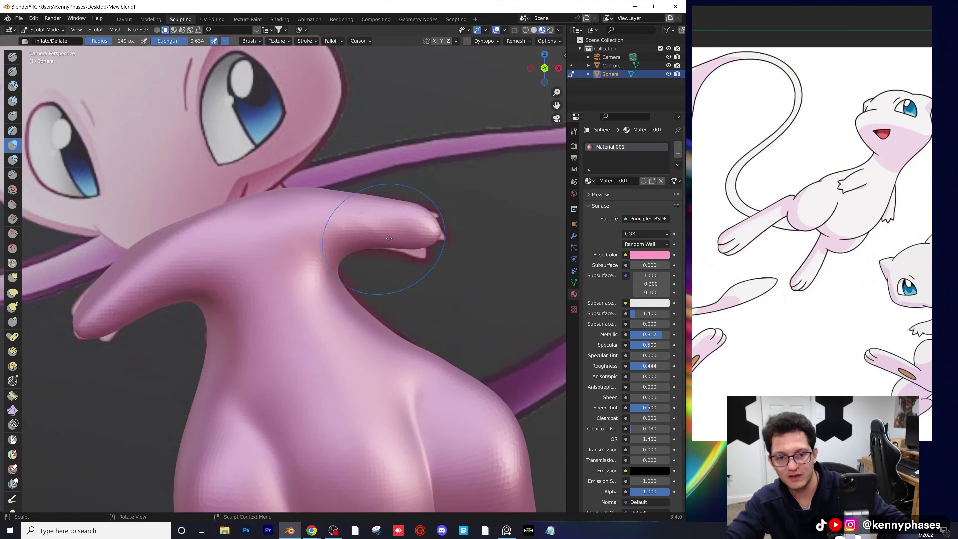
pyautogui.moveTo(389, 238); pyautogui.dragTo(400, 231)
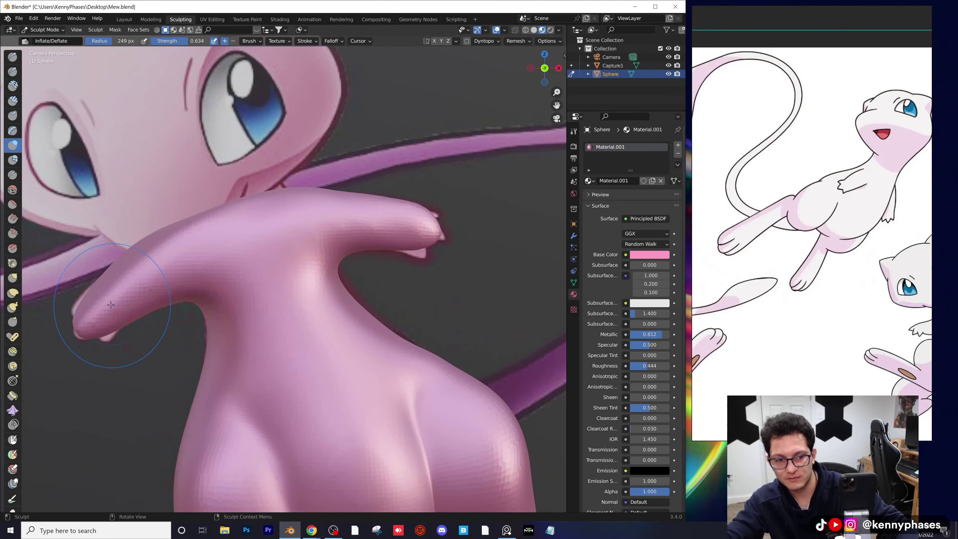
pyautogui.moveTo(111, 305); pyautogui.dragTo(99, 315)
pyautogui.hotkey('ctrl', 's')
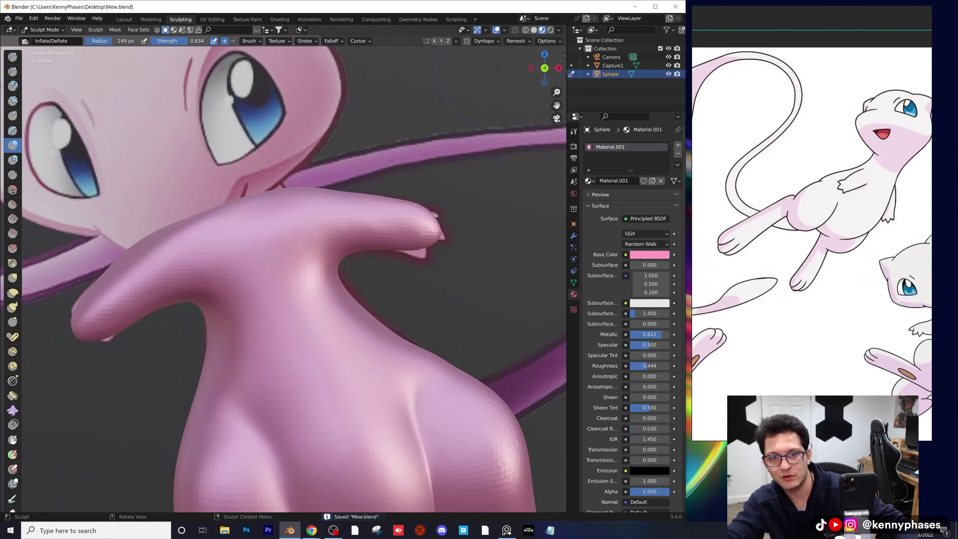
# - Remesh the body with a voxel size of 0.02 m
pyautogui.click(521, 40)
pyautogui.click(534, 57)
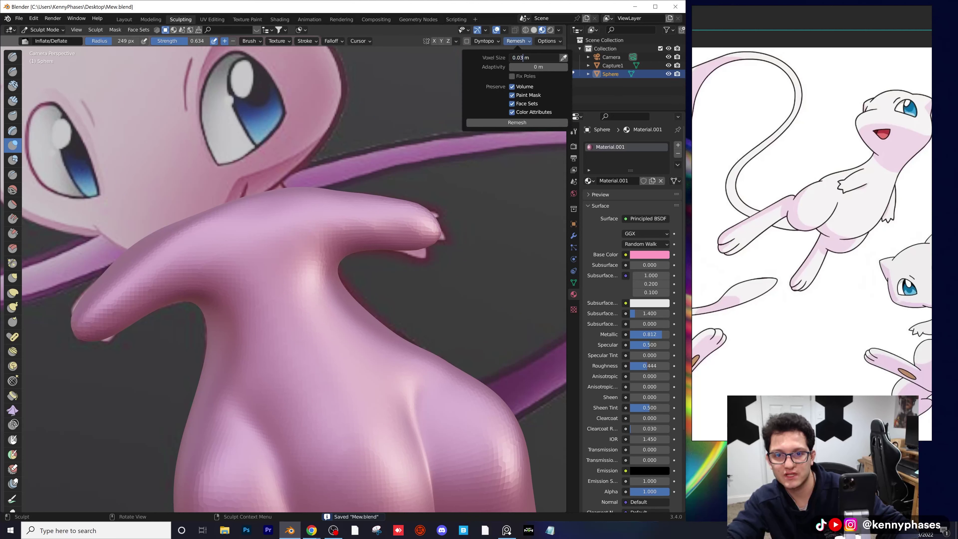
pyautogui.press('Return')
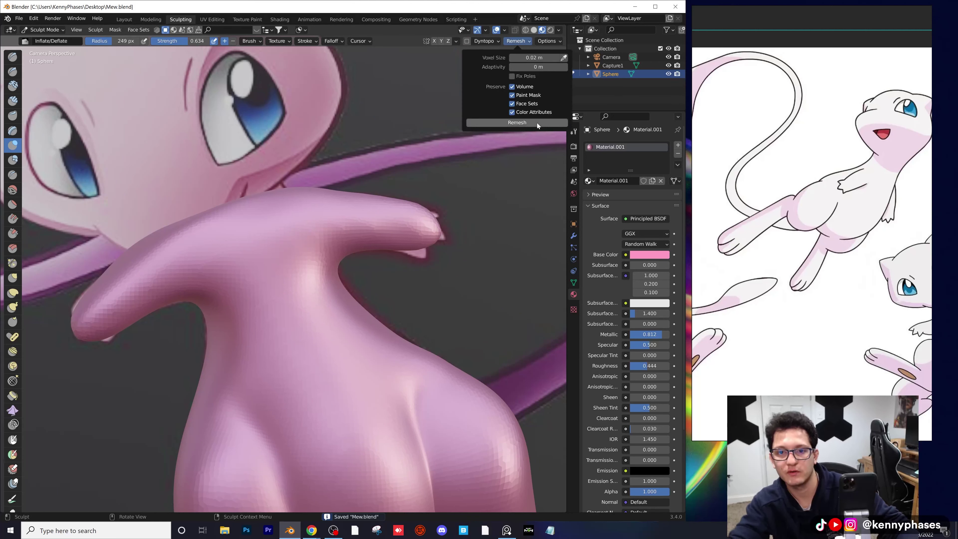
pyautogui.click(538, 123)
# - Examine the remeshed thigh crease, arms and shoulders from several angles
pyautogui.moveTo(305, 272); pyautogui.dragTo(325, 291, button='middle')
pyautogui.scroll(7, 326, 291)
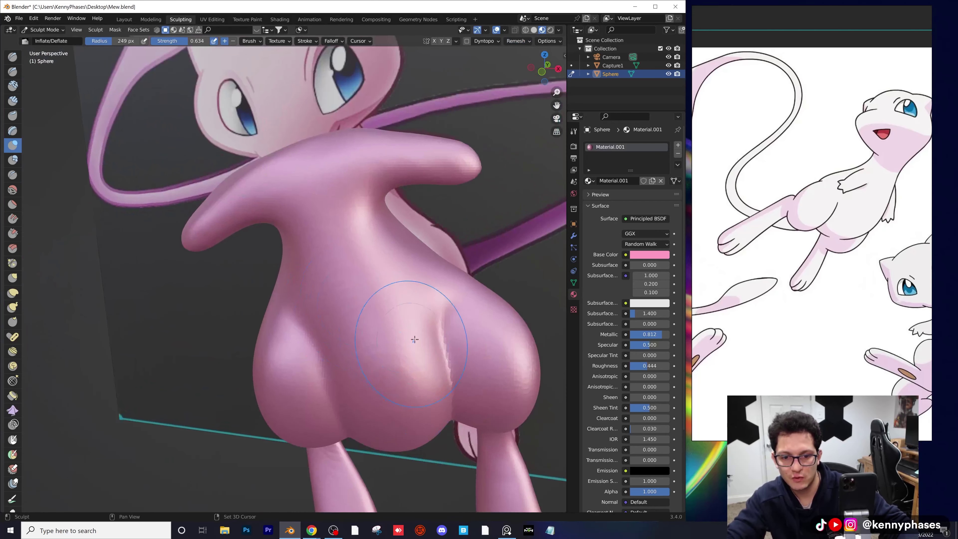
pyautogui.scroll(-2, 343, 283)
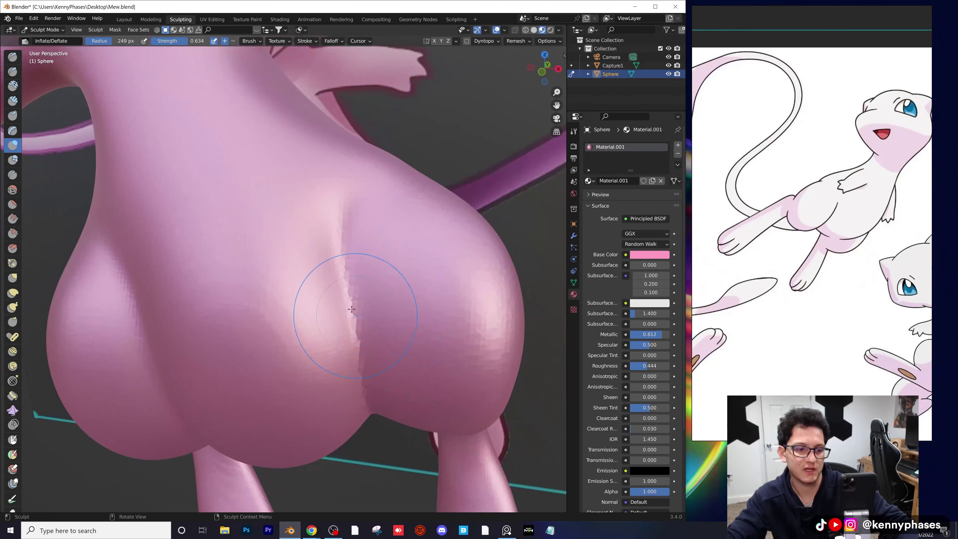
pyautogui.scroll(-3, 351, 309)
pyautogui.moveTo(351, 309); pyautogui.dragTo(435, 257, button='middle')
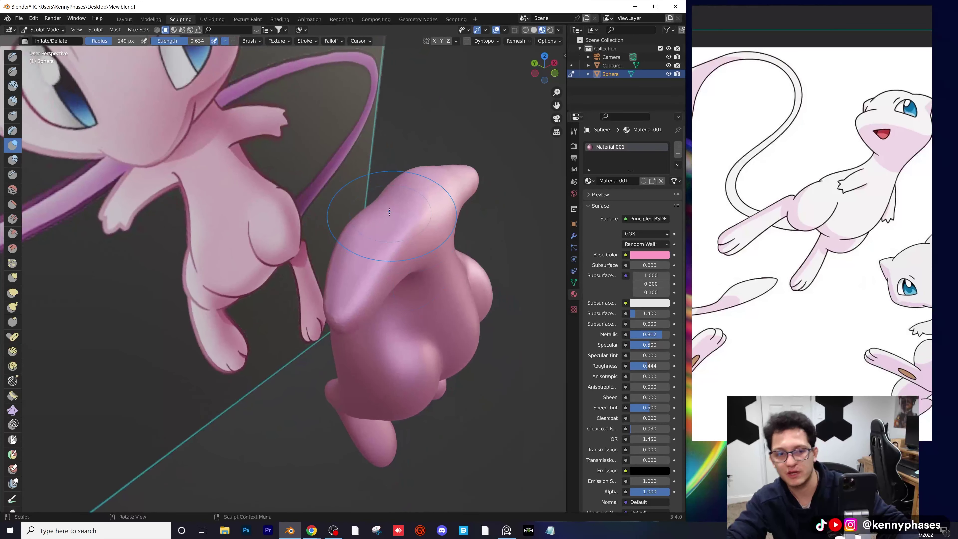
pyautogui.moveTo(378, 215); pyautogui.dragTo(348, 214, button='middle')
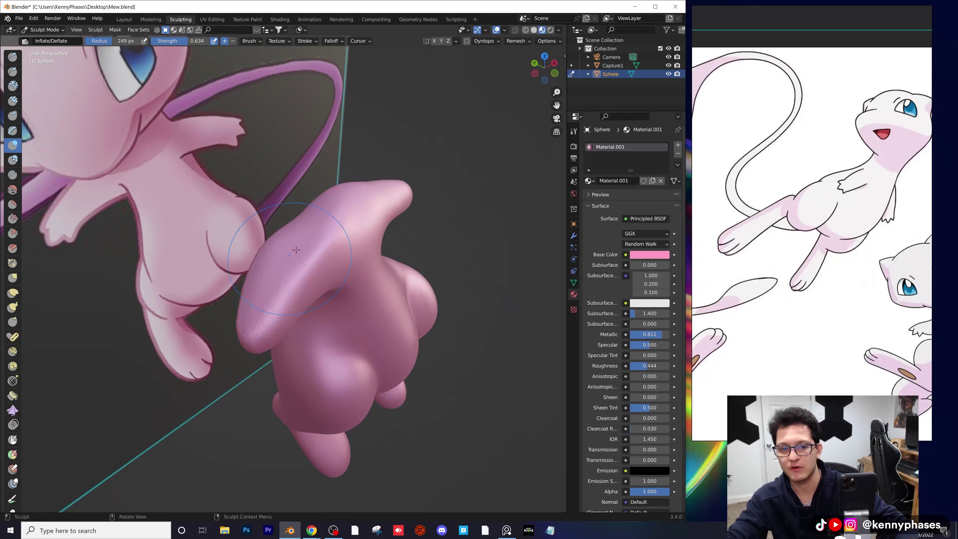
pyautogui.scroll(3, 302, 238)
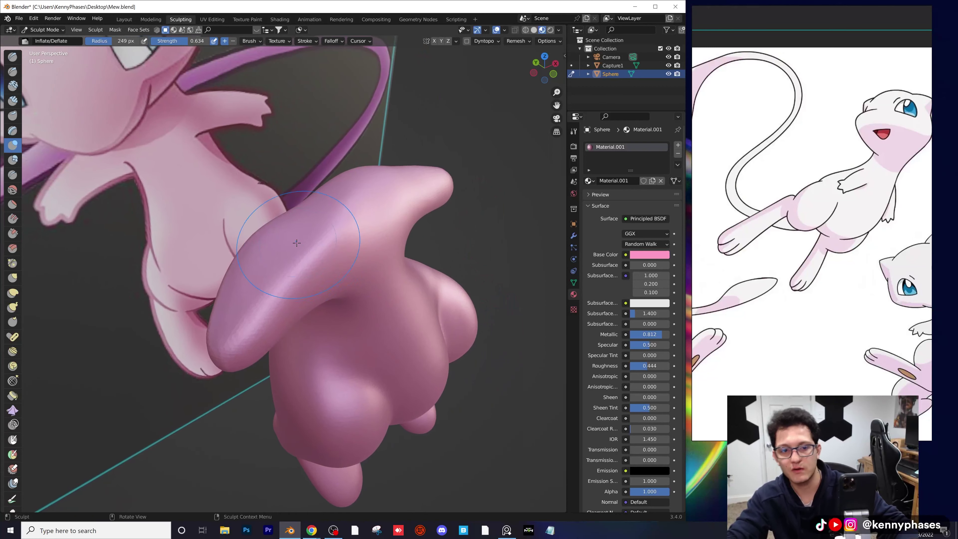
pyautogui.moveTo(292, 220); pyautogui.dragTo(314, 204, button='middle')
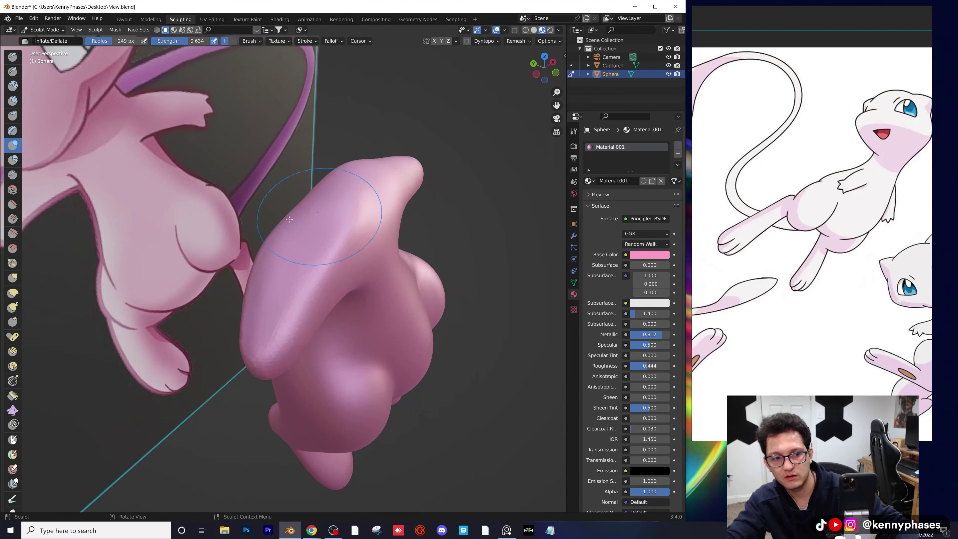
pyautogui.moveTo(227, 181); pyautogui.dragTo(246, 181, button='middle')
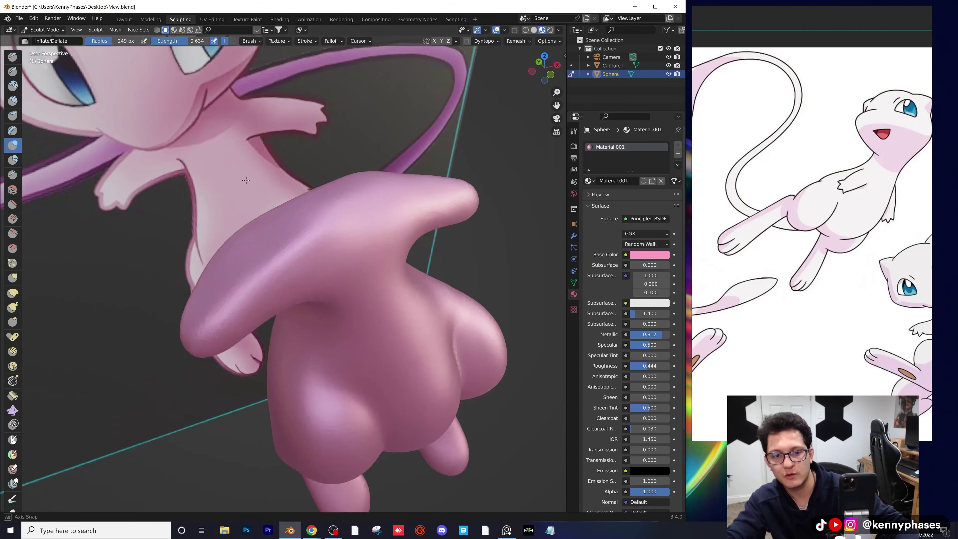
pyautogui.moveTo(326, 201)
pyautogui.mouseDown(button='middle')
pyautogui.moveTo(341, 196)
pyautogui.moveTo(250, 244)
pyautogui.mouseUp(button='middle')
# - Build up a neck stump between the shoulders with the Inflate/Deflate brush at strength 0.634
pyautogui.scroll(2, 333, 200)
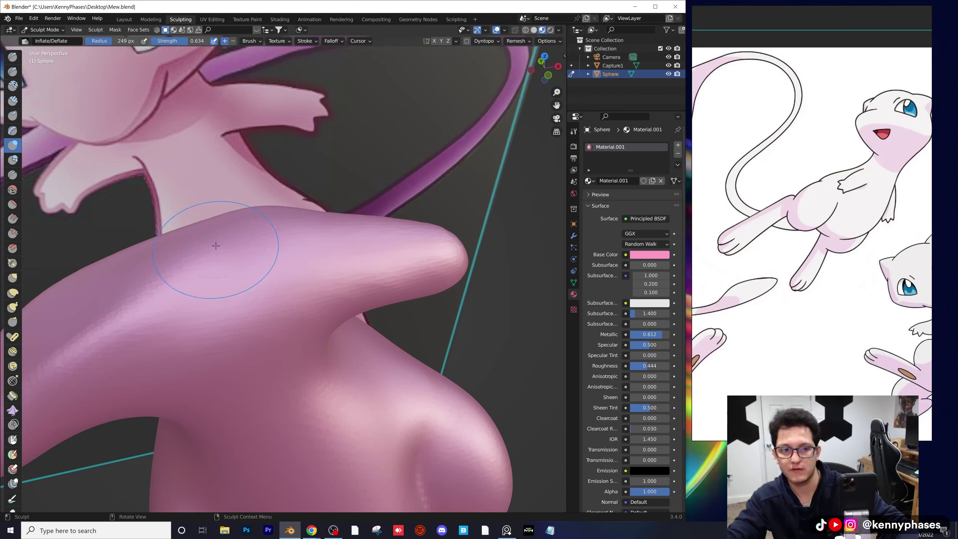
pyautogui.moveTo(216, 244)
pyautogui.mouseDown()
pyautogui.moveTo(243, 228)
pyautogui.moveTo(199, 236)
pyautogui.mouseUp()
pyautogui.moveTo(200, 236); pyautogui.dragTo(227, 241, button='middle')
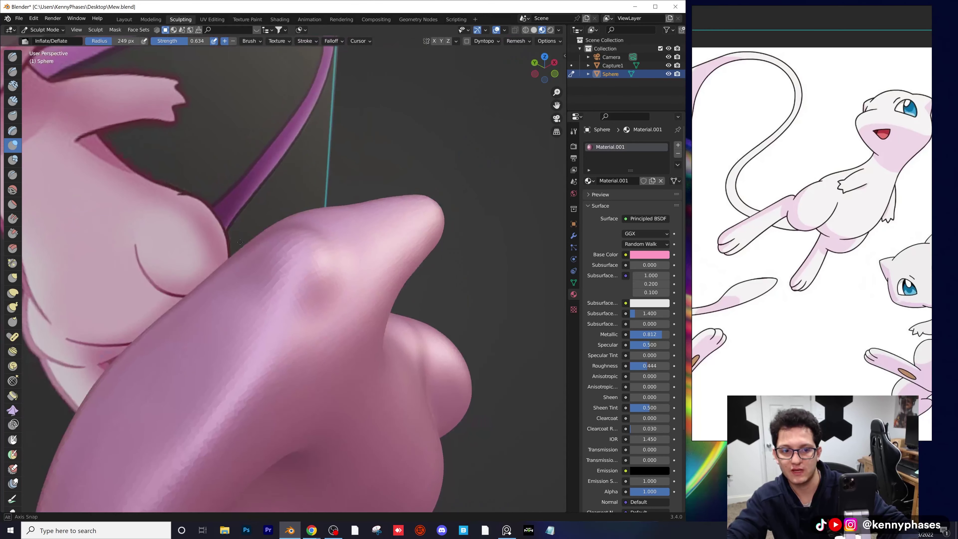
pyautogui.moveTo(264, 266)
pyautogui.mouseDown()
pyautogui.moveTo(231, 272)
pyautogui.moveTo(287, 240)
pyautogui.mouseUp()
pyautogui.moveTo(270, 245); pyautogui.dragTo(372, 217, button='middle')
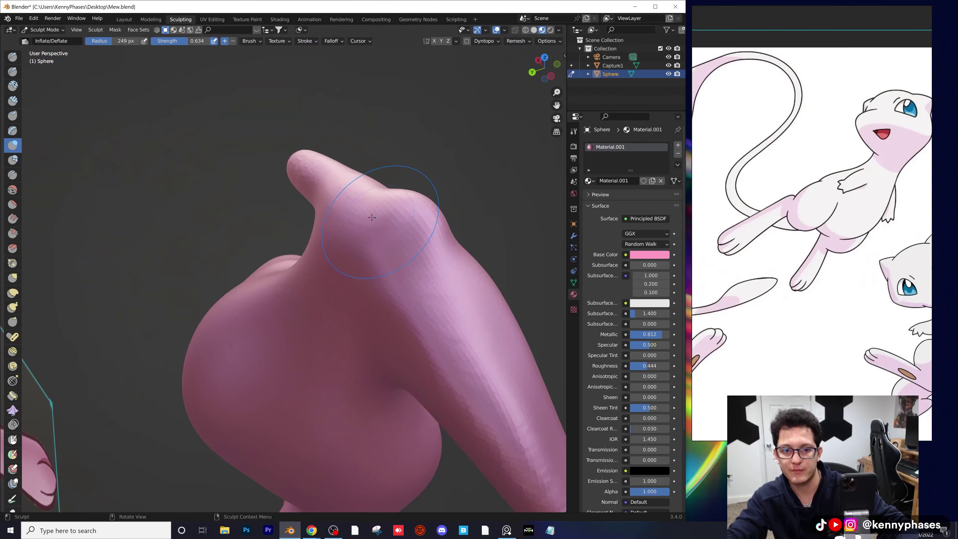
pyautogui.moveTo(415, 244)
pyautogui.mouseDown(button='middle')
pyautogui.moveTo(278, 224)
pyautogui.moveTo(326, 251)
pyautogui.moveTo(371, 261)
pyautogui.mouseUp(button='middle')
pyautogui.moveTo(371, 261); pyautogui.dragTo(373, 262)
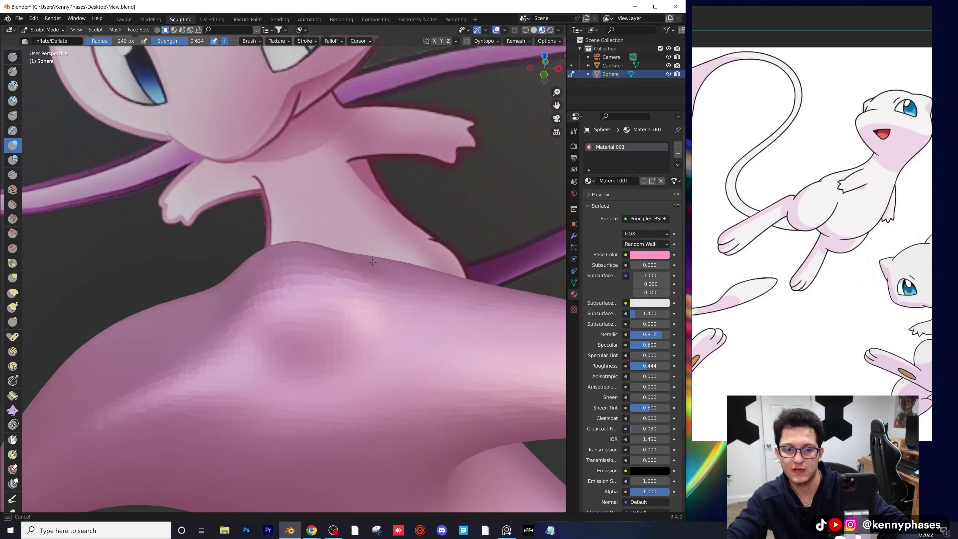
pyautogui.moveTo(271, 315); pyautogui.dragTo(339, 272)
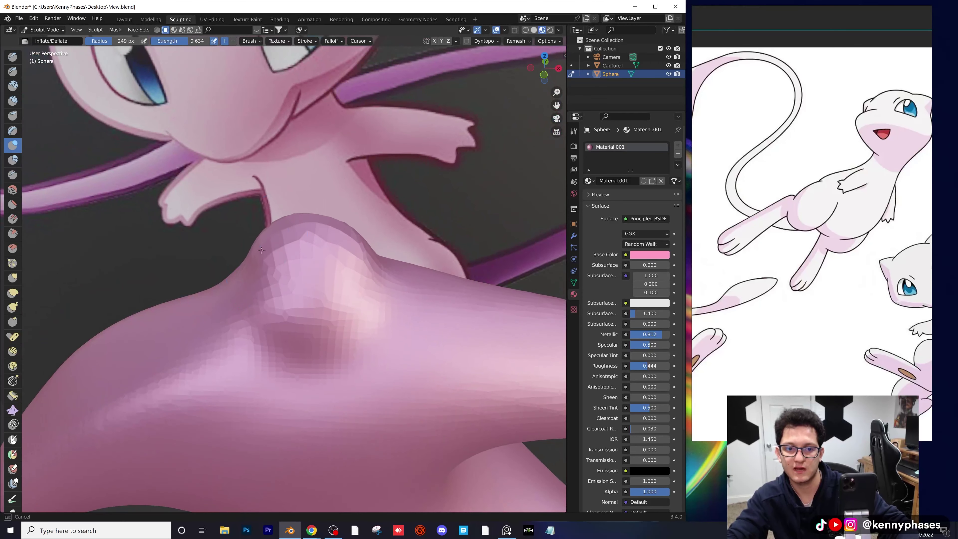
pyautogui.moveTo(261, 251); pyautogui.dragTo(264, 252)
# - Soften the neck stump and its transition into the shoulders with the Smooth brush at strength 0.700
pyautogui.moveTo(264, 252)
pyautogui.mouseDown(button='middle')
pyautogui.moveTo(344, 280)
pyautogui.moveTo(317, 250)
pyautogui.mouseUp(button='middle')
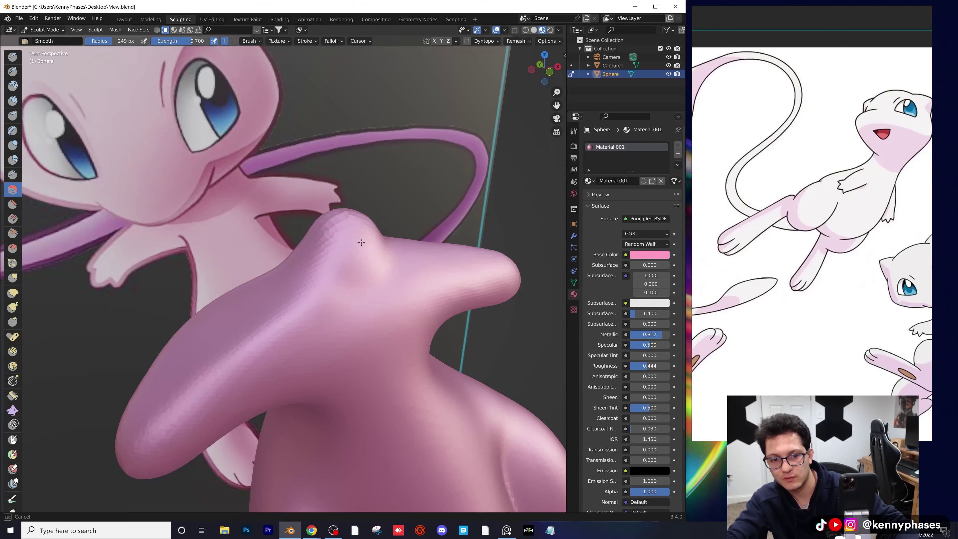
pyautogui.moveTo(361, 242); pyautogui.dragTo(250, 272, button='middle')
pyautogui.moveTo(211, 230); pyautogui.dragTo(228, 215, button='middle')
pyautogui.moveTo(255, 260)
pyautogui.mouseDown(button='middle')
pyautogui.moveTo(339, 270)
pyautogui.moveTo(324, 277)
pyautogui.mouseUp(button='middle')
# - Pull three fingers out of the tail-side hand with the Grab brush at strength 0.400, following the reference in camera view
pyautogui.scroll(-3, 325, 281)
pyautogui.press('KP_0')
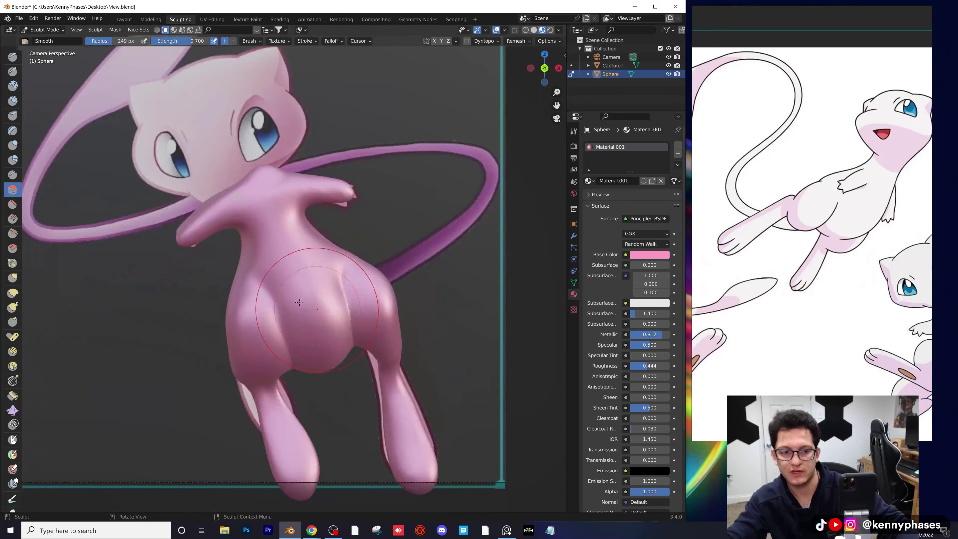
pyautogui.scroll(3, 264, 218)
pyautogui.scroll(2, 310, 221)
pyautogui.keyDown('shift'); pyautogui.moveTo(411, 166); pyautogui.dragTo(364, 222, button='middle'); pyautogui.keyUp('shift')
pyautogui.scroll(3, 368, 218)
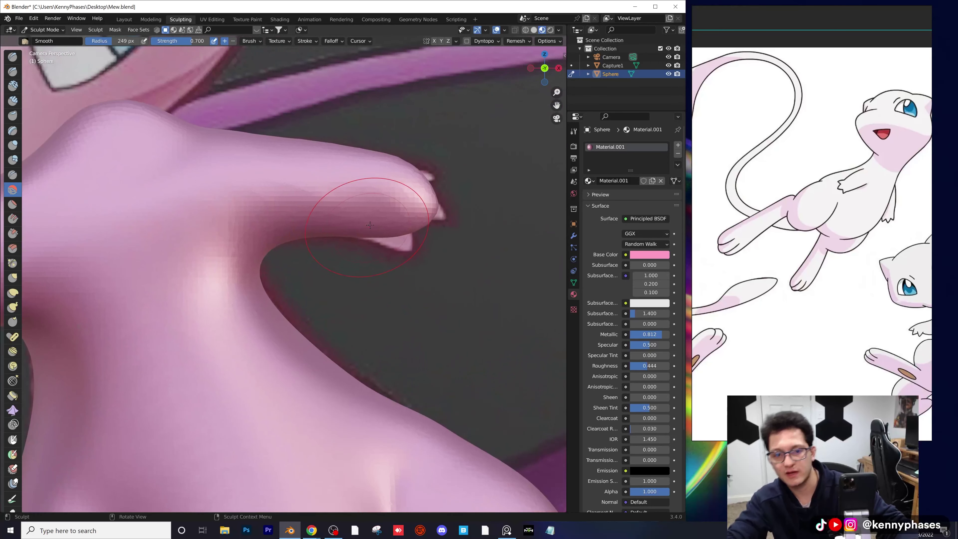
pyautogui.click(14, 147)
pyautogui.keyDown('shift'); pyautogui.moveTo(411, 196); pyautogui.dragTo(317, 234, button='middle'); pyautogui.keyUp('shift')
pyautogui.scroll(1, 317, 235)
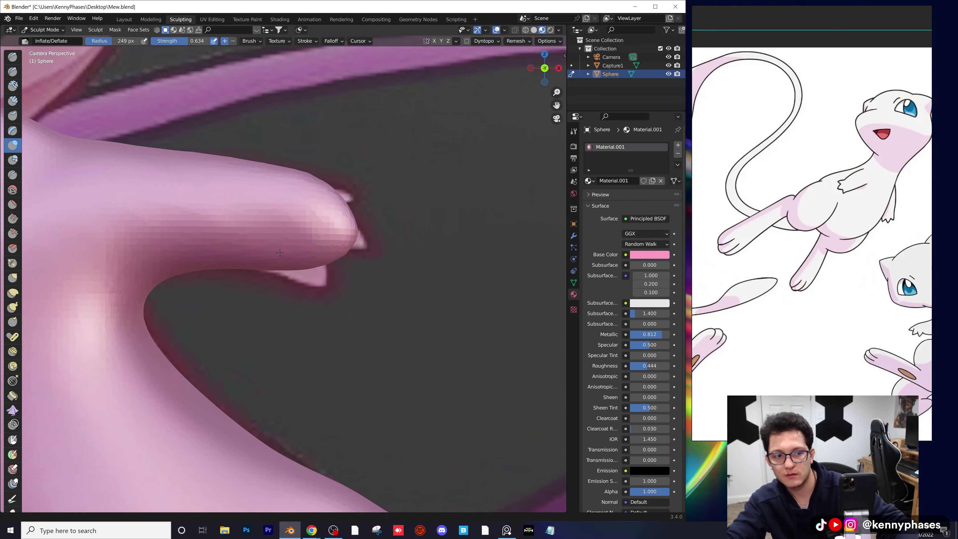
pyautogui.click(13, 279)
pyautogui.keyDown('shift'); pyautogui.moveTo(437, 208); pyautogui.dragTo(400, 252, button='middle'); pyautogui.keyUp('shift')
pyautogui.scroll(5, 400, 252)
pyautogui.moveTo(322, 224); pyautogui.dragTo(323, 223)
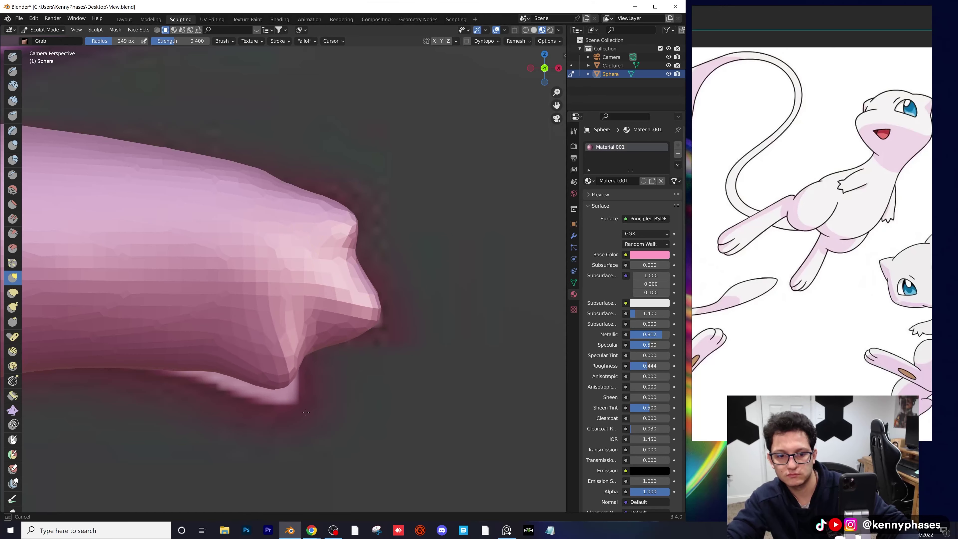
pyautogui.moveTo(306, 412); pyautogui.dragTo(308, 411)
# - Adjust the depth and spacing of the tail-side hand's fingers from the side and front with the Grab brush
pyautogui.scroll(-4, 333, 363)
pyautogui.moveTo(333, 361); pyautogui.dragTo(271, 351, button='middle')
pyautogui.scroll(4, 279, 240)
pyautogui.moveTo(279, 236)
pyautogui.keyDown('shift'); pyautogui.mouseDown(button='middle')
pyautogui.moveTo(337, 315)
pyautogui.moveTo(336, 302)
pyautogui.moveTo(323, 300)
pyautogui.moveTo(296, 313)
pyautogui.mouseUp(button='middle'); pyautogui.keyUp('shift')
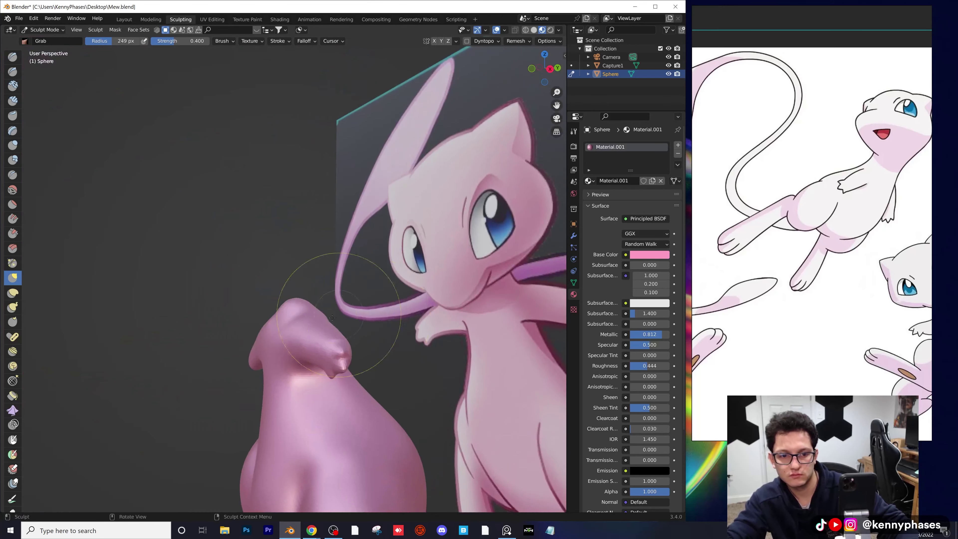
pyautogui.scroll(4, 331, 318)
pyautogui.keyDown('shift'); pyautogui.moveTo(296, 313); pyautogui.dragTo(347, 317, button='middle'); pyautogui.keyUp('shift')
pyautogui.moveTo(348, 317); pyautogui.dragTo(386, 290, button='middle')
pyautogui.moveTo(385, 290)
pyautogui.mouseDown(button='middle')
pyautogui.moveTo(426, 291)
pyautogui.moveTo(386, 289)
pyautogui.mouseUp(button='middle')
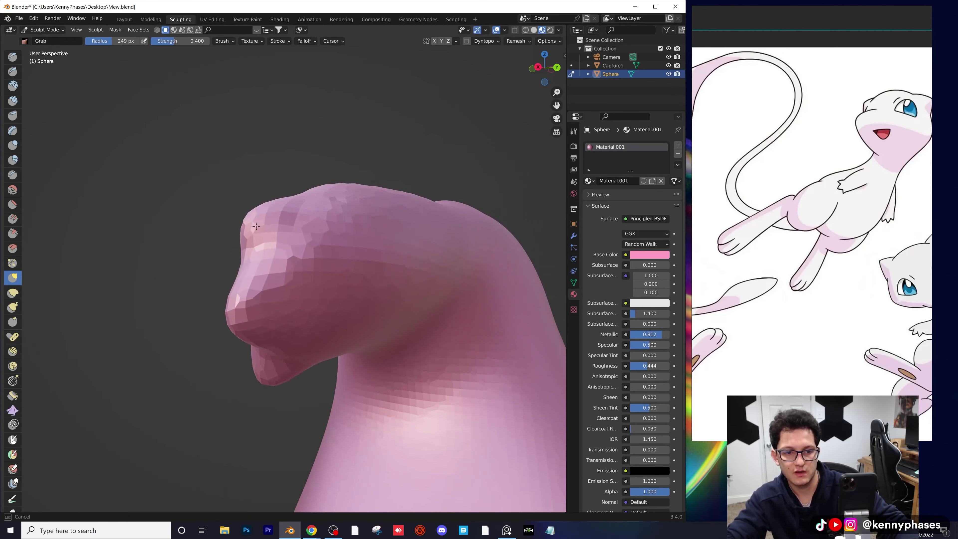
pyautogui.scroll(-3, 263, 225)
pyautogui.moveTo(263, 226); pyautogui.dragTo(420, 285, button='middle')
pyautogui.scroll(-3, 313, 270)
pyautogui.scroll(5, 419, 285)
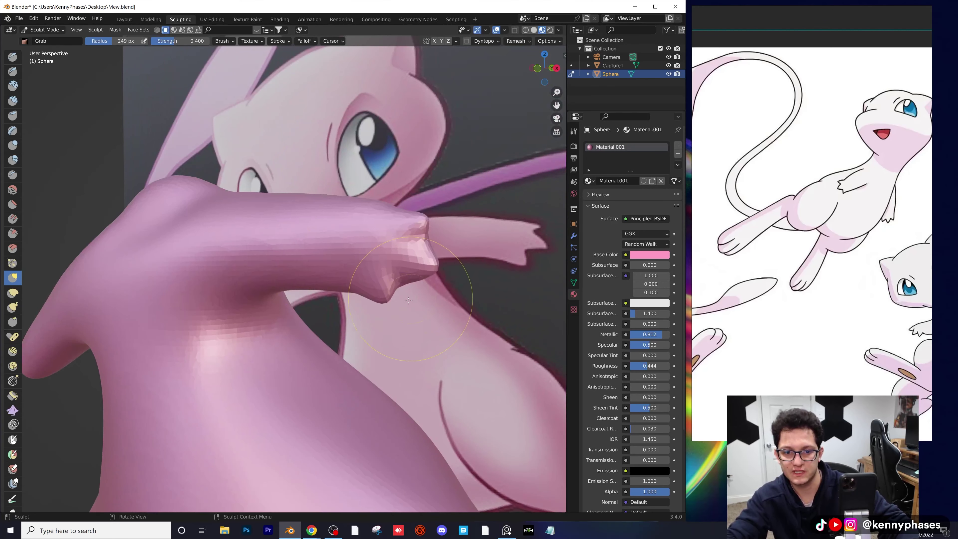
pyautogui.moveTo(454, 322); pyautogui.dragTo(453, 320)
pyautogui.scroll(-7, 428, 303)
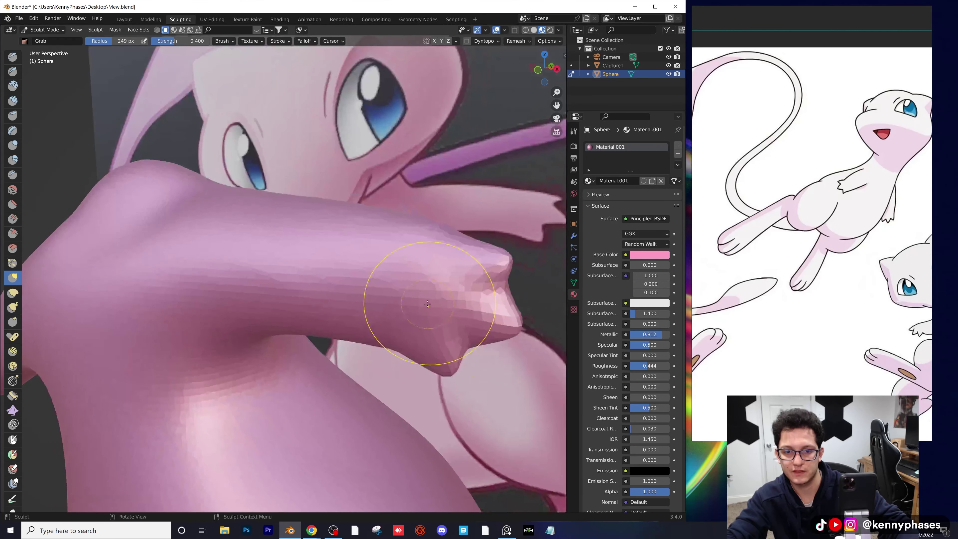
# - Fit the tip of the arm opposite the tail to the reference hand outline in camera view with the Grab brush
pyautogui.moveTo(312, 311); pyautogui.dragTo(361, 310, button='middle')
pyautogui.press('KP_0')
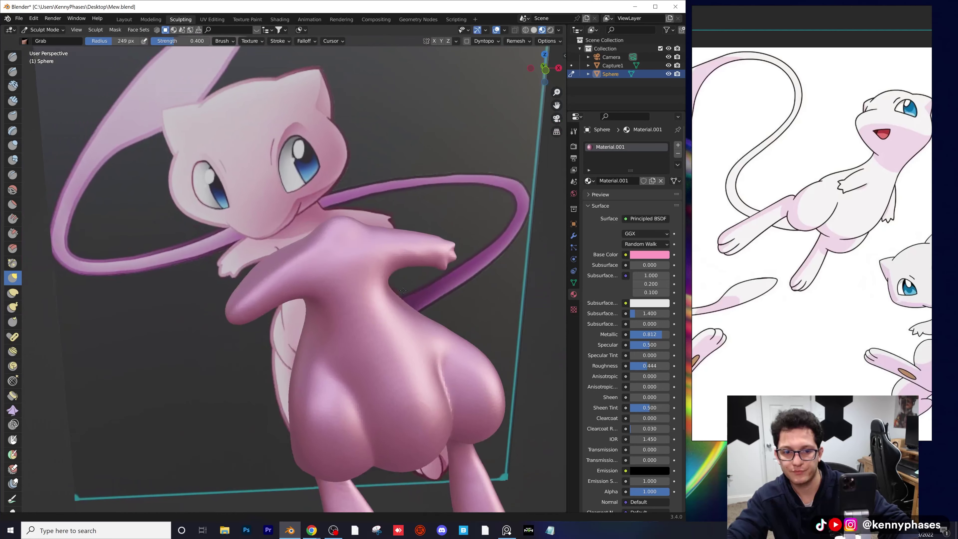
pyautogui.keyDown('shift'); pyautogui.moveTo(442, 268); pyautogui.dragTo(302, 279, button='middle'); pyautogui.keyUp('shift')
pyautogui.scroll(10, 321, 282)
pyautogui.keyDown('shift'); pyautogui.moveTo(223, 279); pyautogui.dragTo(229, 292, button='middle'); pyautogui.keyUp('shift')
pyautogui.scroll(-5, 338, 299)
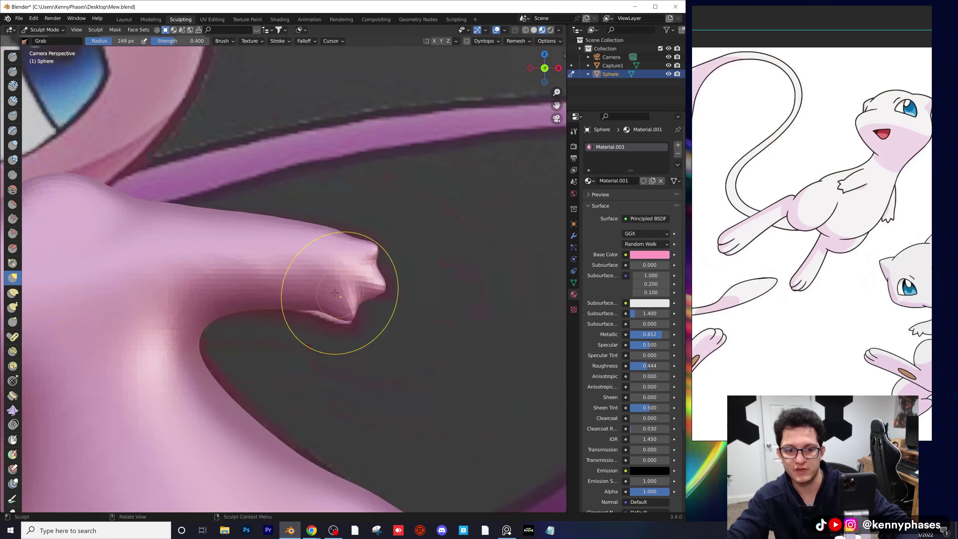
pyautogui.scroll(4, 277, 306)
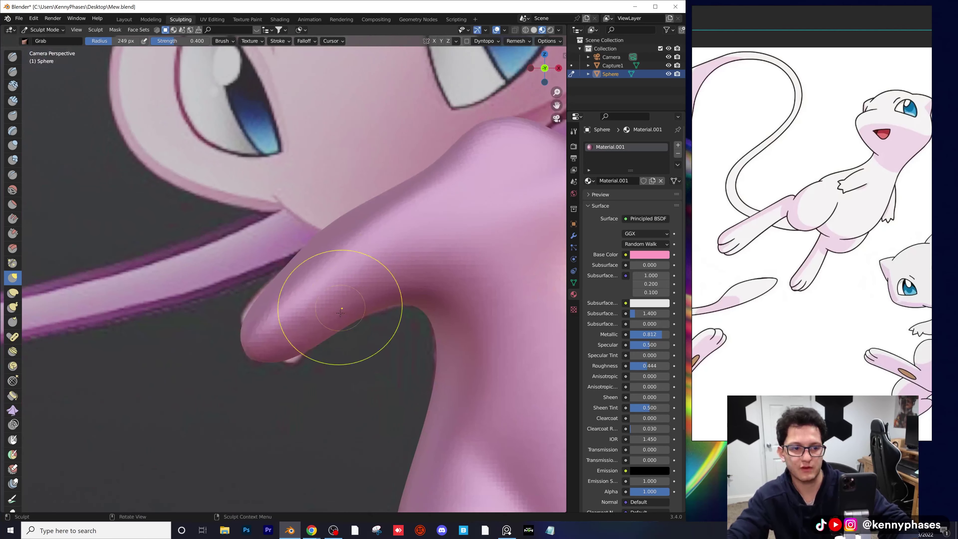
pyautogui.scroll(3, 341, 313)
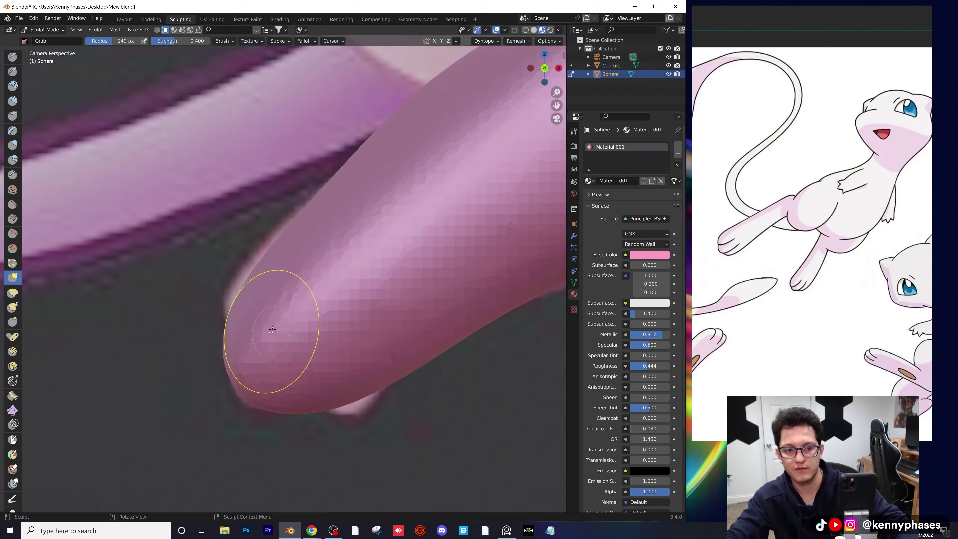
pyautogui.scroll(-2, 273, 329)
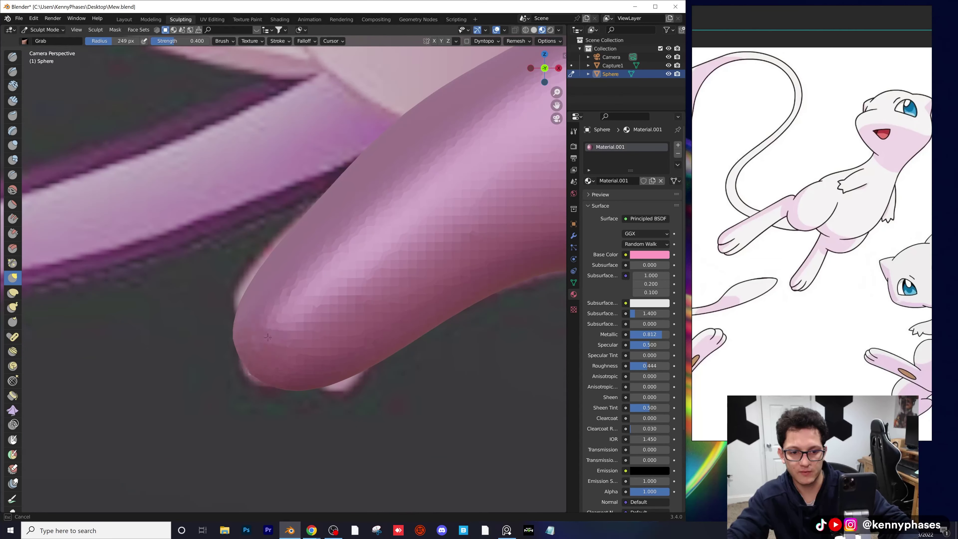
pyautogui.moveTo(253, 339); pyautogui.dragTo(257, 350)
# - Pull the first finger bumps out of the hand opposite the tail with the Grab brush at strength 0.400
pyautogui.scroll(-10, 278, 351)
pyautogui.moveTo(217, 330); pyautogui.dragTo(361, 332, button='middle')
pyautogui.scroll(2, 256, 320)
pyautogui.scroll(4, 355, 330)
pyautogui.scroll(-2, 399, 368)
pyautogui.keyDown('shift'); pyautogui.moveTo(399, 368); pyautogui.dragTo(321, 289, button='middle'); pyautogui.keyUp('shift')
pyautogui.scroll(3, 320, 289)
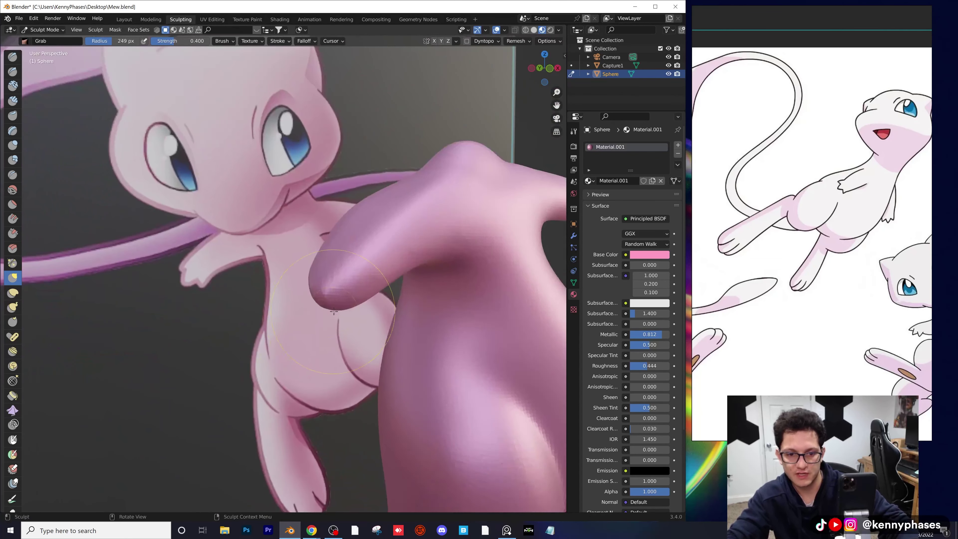
pyautogui.scroll(1, 355, 323)
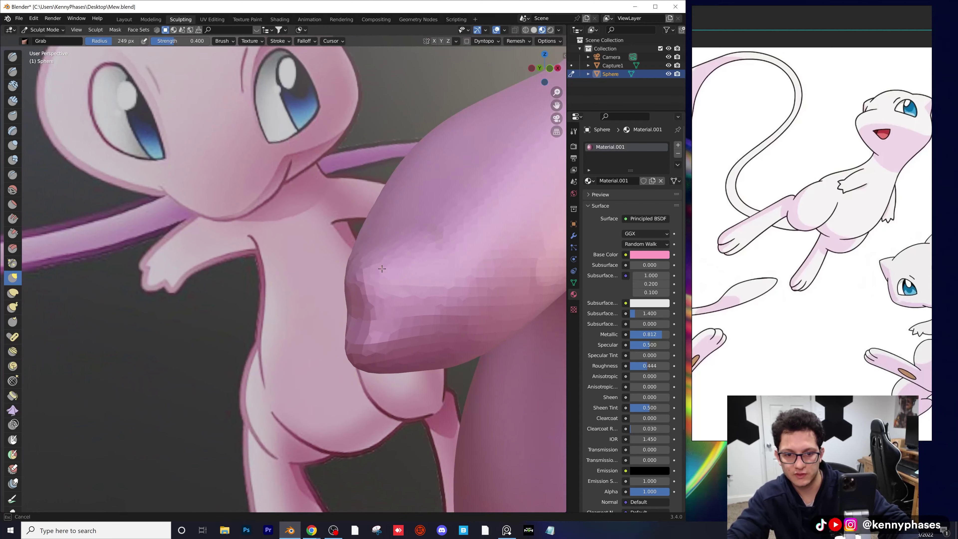
pyautogui.moveTo(382, 269); pyautogui.dragTo(380, 269)
# - Form a third finger on the hand opposite the tail, working from below the arm with the Grab brush
pyautogui.scroll(-3, 307, 259)
pyautogui.moveTo(304, 261); pyautogui.dragTo(273, 241, button='middle')
pyautogui.scroll(2, 273, 240)
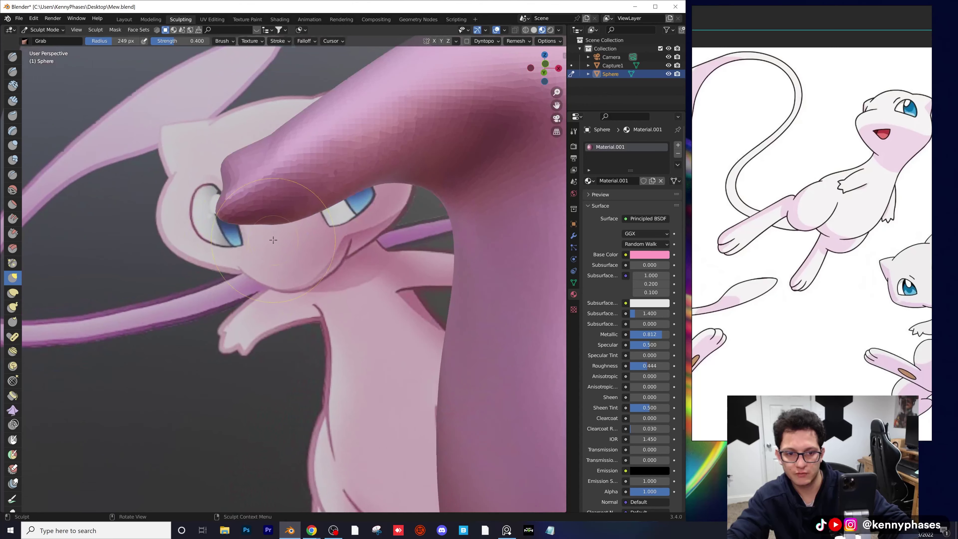
pyautogui.scroll(2, 273, 240)
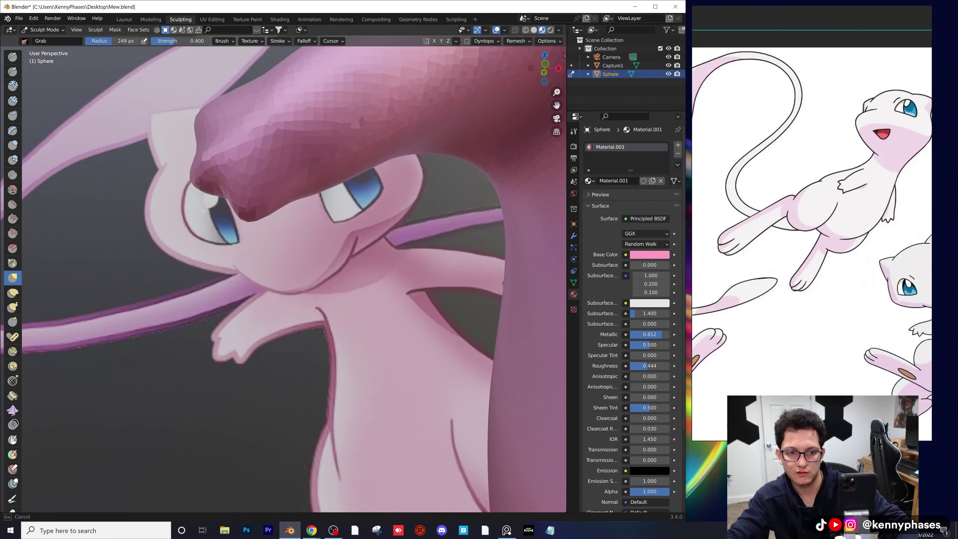
pyautogui.scroll(-4, 243, 236)
pyautogui.moveTo(242, 235)
pyautogui.mouseDown(button='middle')
pyautogui.moveTo(272, 261)
pyautogui.moveTo(392, 279)
pyautogui.moveTo(323, 286)
pyautogui.mouseUp(button='middle')
pyautogui.scroll(3, 392, 279)
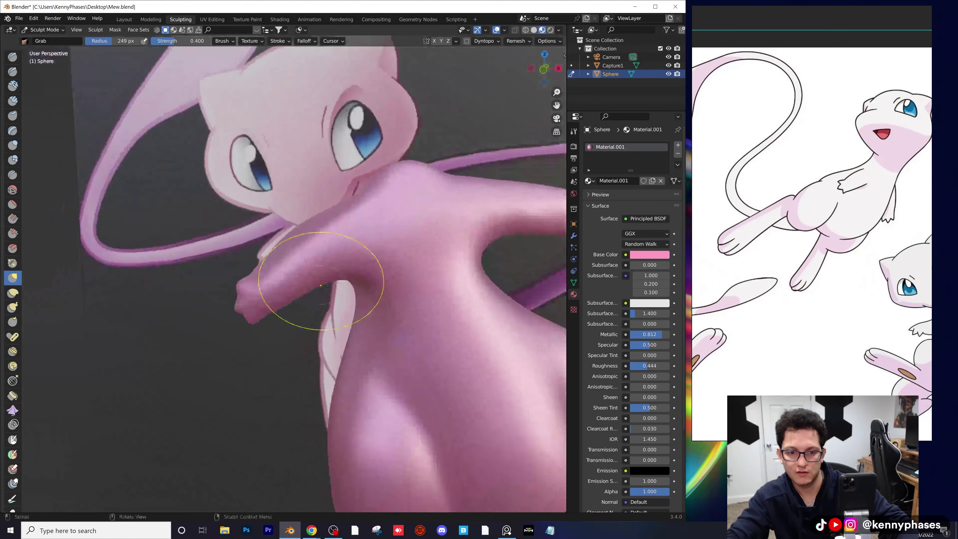
# - Adjust the length and spacing of the fingers on the hand opposite the tail with the Grab brush
pyautogui.scroll(-3, 325, 286)
pyautogui.scroll(3, 246, 287)
pyautogui.moveTo(411, 287)
pyautogui.mouseDown(button='middle')
pyautogui.moveTo(249, 287)
pyautogui.moveTo(348, 285)
pyautogui.mouseUp(button='middle')
pyautogui.scroll(2, 386, 297)
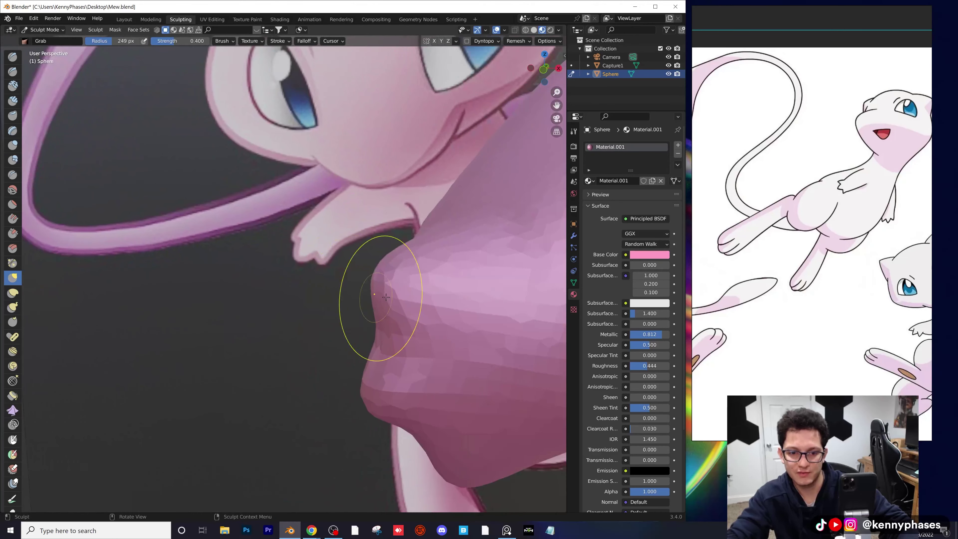
pyautogui.moveTo(382, 275); pyautogui.dragTo(368, 270)
pyautogui.scroll(-2, 378, 292)
pyautogui.scroll(-5, 379, 293)
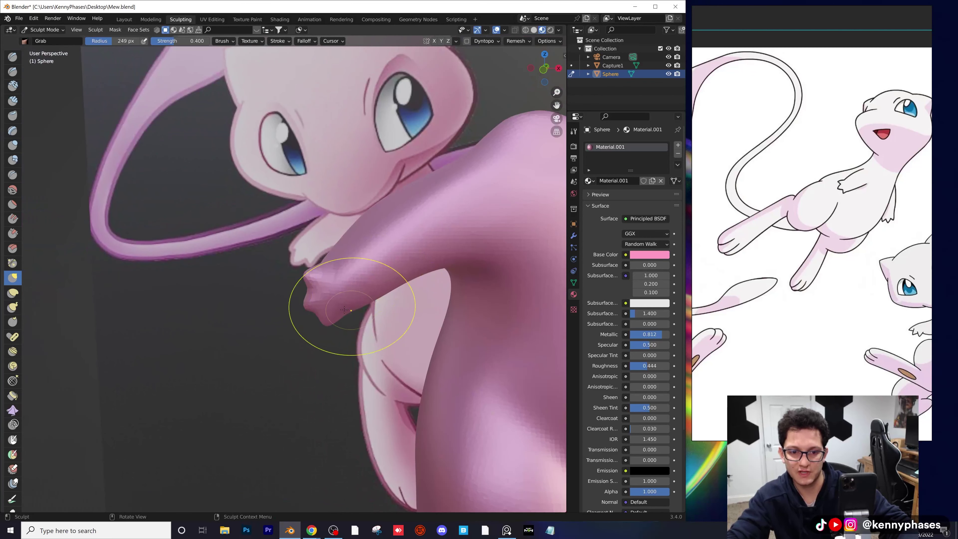
pyautogui.scroll(5, 364, 323)
pyautogui.moveTo(327, 359); pyautogui.dragTo(326, 360)
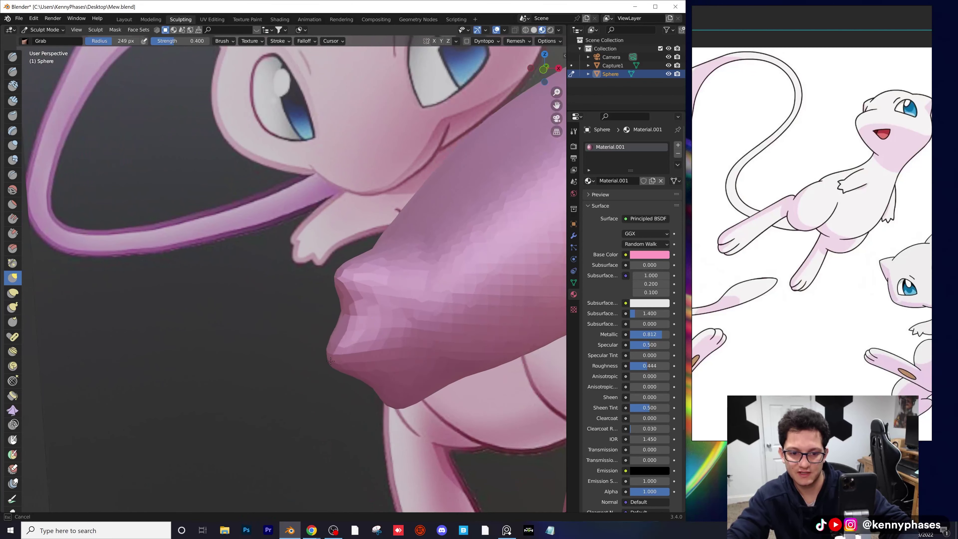
# - Review the new fingers and the arm's depth from the side, and save the file
pyautogui.scroll(-5, 332, 351)
pyautogui.scroll(2, 349, 332)
pyautogui.moveTo(407, 339); pyautogui.dragTo(345, 330, button='middle')
pyautogui.scroll(-2, 355, 332)
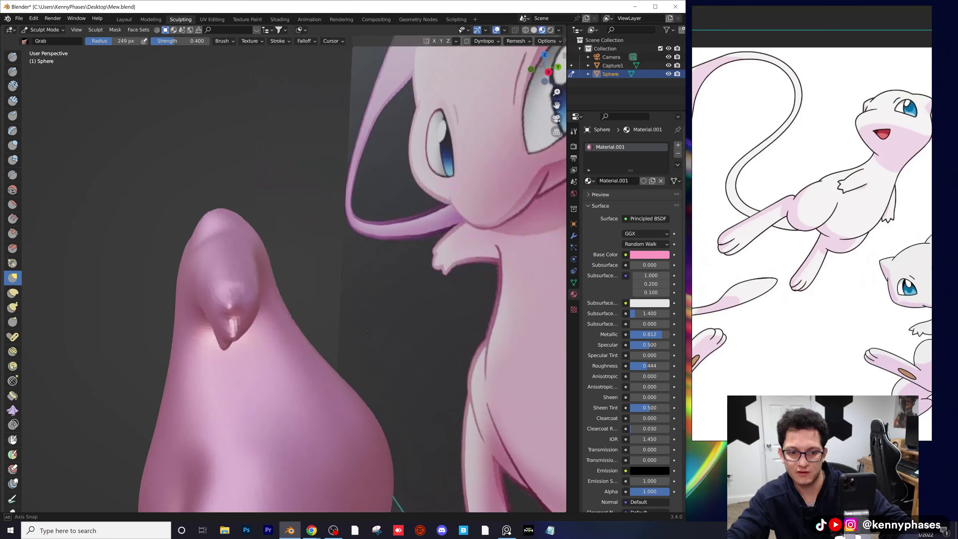
pyautogui.scroll(-3, 325, 317)
pyautogui.moveTo(272, 302); pyautogui.dragTo(402, 281, button='middle')
pyautogui.scroll(1, 327, 246)
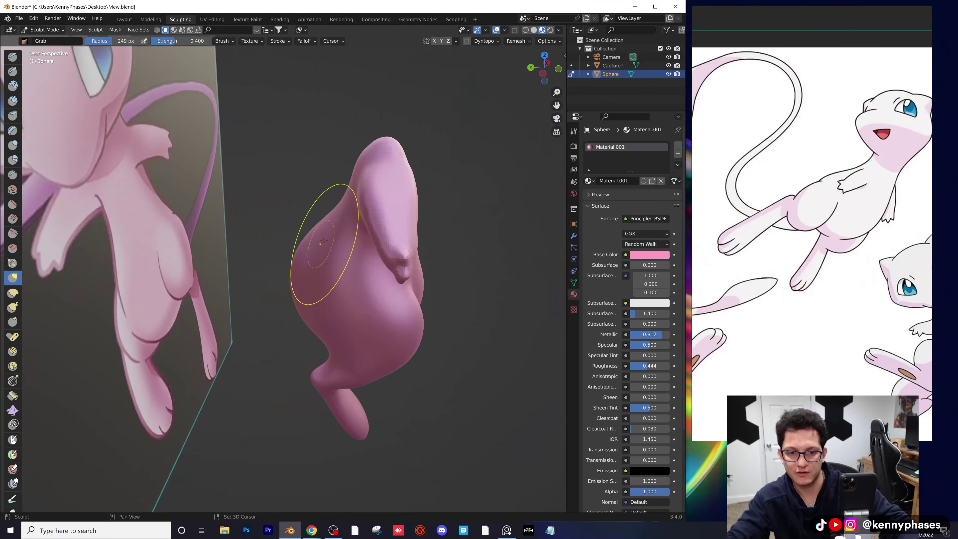
pyautogui.moveTo(327, 246); pyautogui.dragTo(300, 247, button='middle')
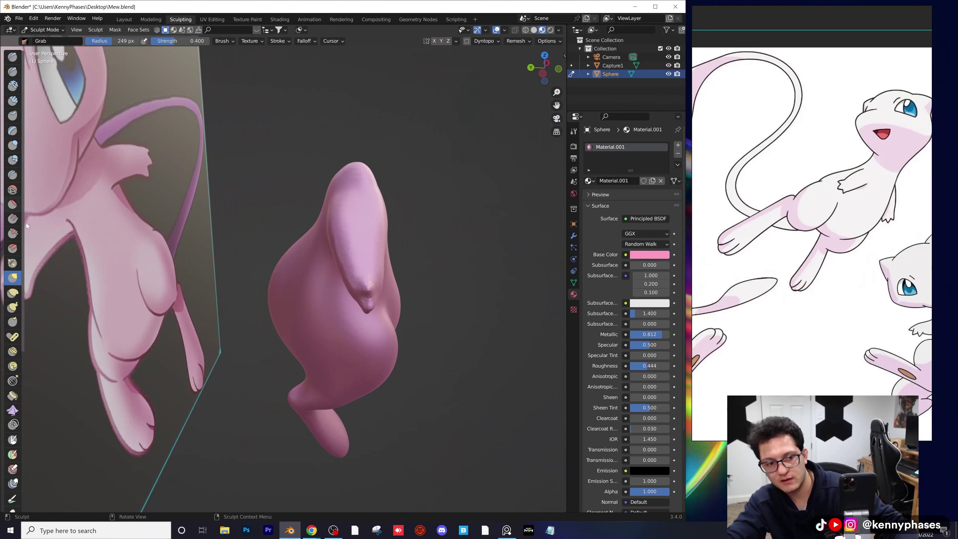
pyautogui.click(12, 307)
pyautogui.hotkey('ctrl', 's')
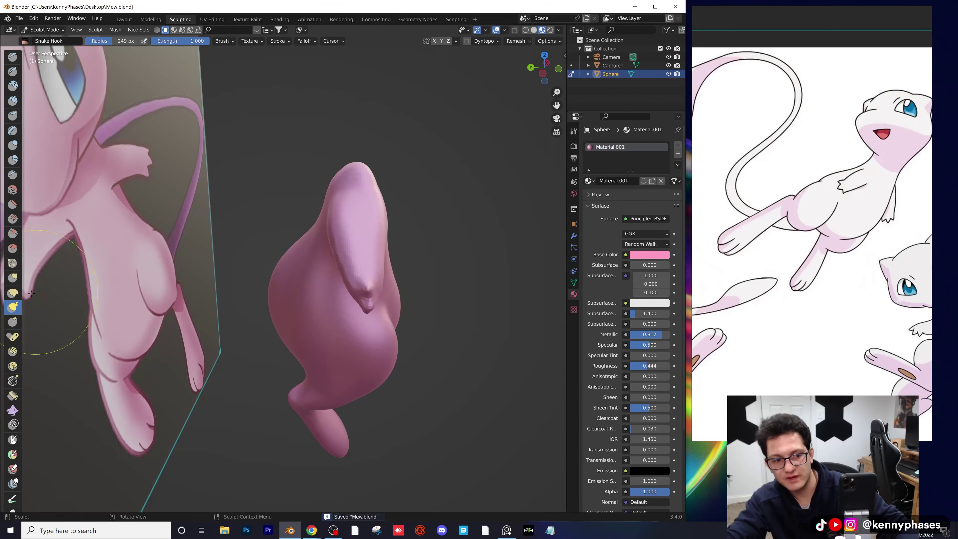
# - Reshape the shoulder and forearm of the arm opposite the tail with the Elastic Deform brush at strength 0.500
pyautogui.click(13, 293)
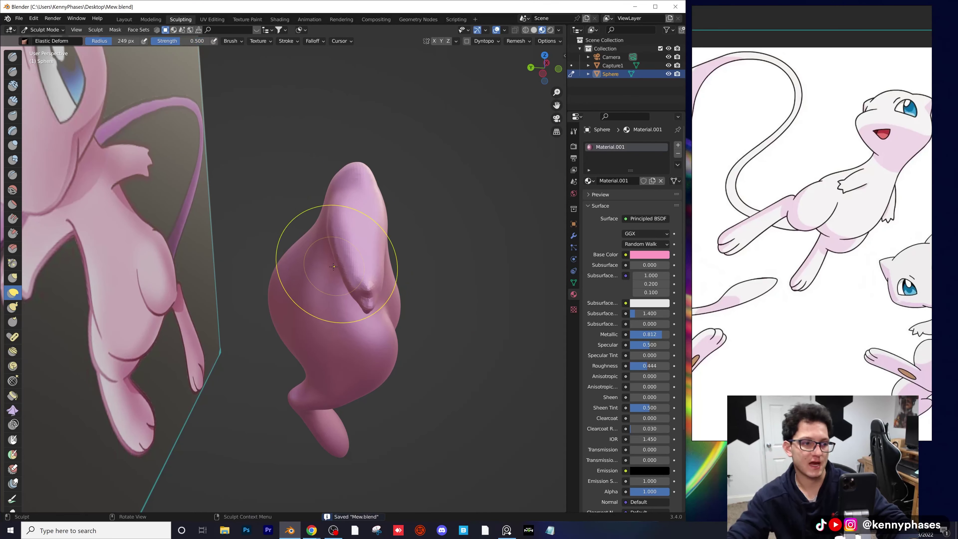
pyautogui.scroll(2, 325, 242)
pyautogui.moveTo(325, 242)
pyautogui.mouseDown(button='middle')
pyautogui.moveTo(294, 252)
pyautogui.moveTo(312, 257)
pyautogui.moveTo(307, 238)
pyautogui.mouseUp(button='middle')
pyautogui.scroll(1, 287, 242)
pyautogui.moveTo(243, 225)
pyautogui.mouseDown()
pyautogui.moveTo(212, 218)
pyautogui.moveTo(244, 258)
pyautogui.mouseUp()
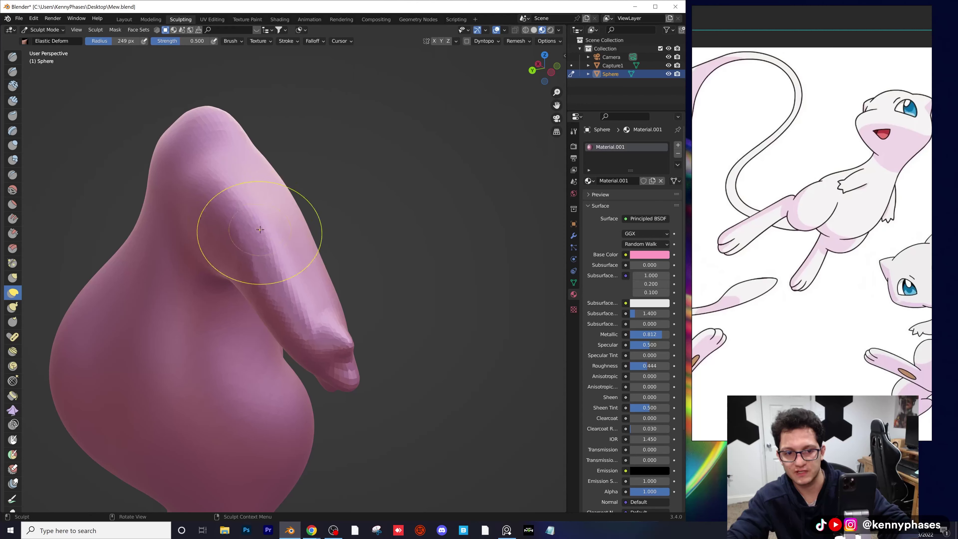
pyautogui.moveTo(260, 229); pyautogui.dragTo(257, 272, button='middle')
pyautogui.moveTo(265, 300); pyautogui.dragTo(273, 301)
pyautogui.moveTo(264, 354); pyautogui.dragTo(272, 349)
# - Fit the upper and lower edges of the arm opposite the tail to the reference in camera view with Elastic Deform
pyautogui.press('KP_0')
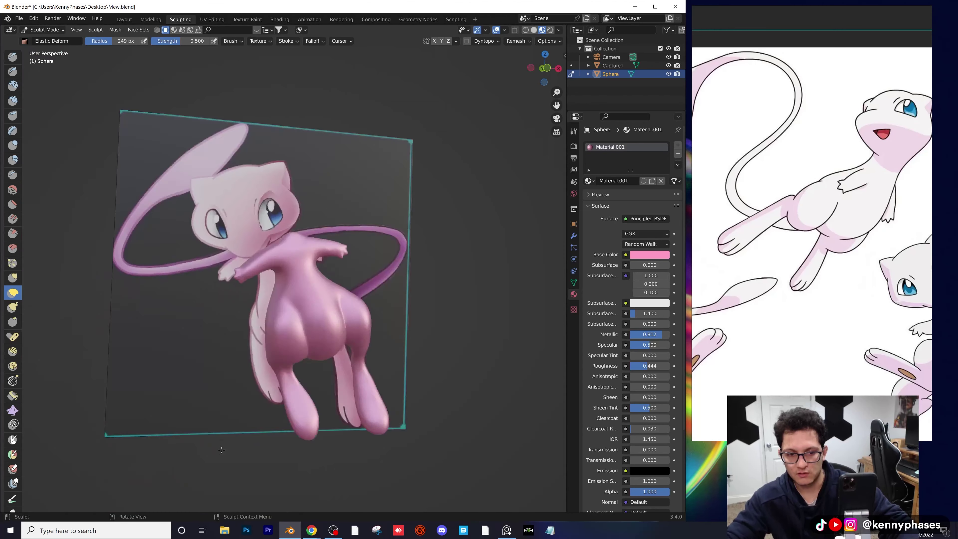
pyautogui.scroll(12, 231, 252)
pyautogui.keyDown('shift'); pyautogui.moveTo(245, 282); pyautogui.dragTo(162, 292, button='middle'); pyautogui.keyUp('shift')
pyautogui.scroll(-2, 163, 291)
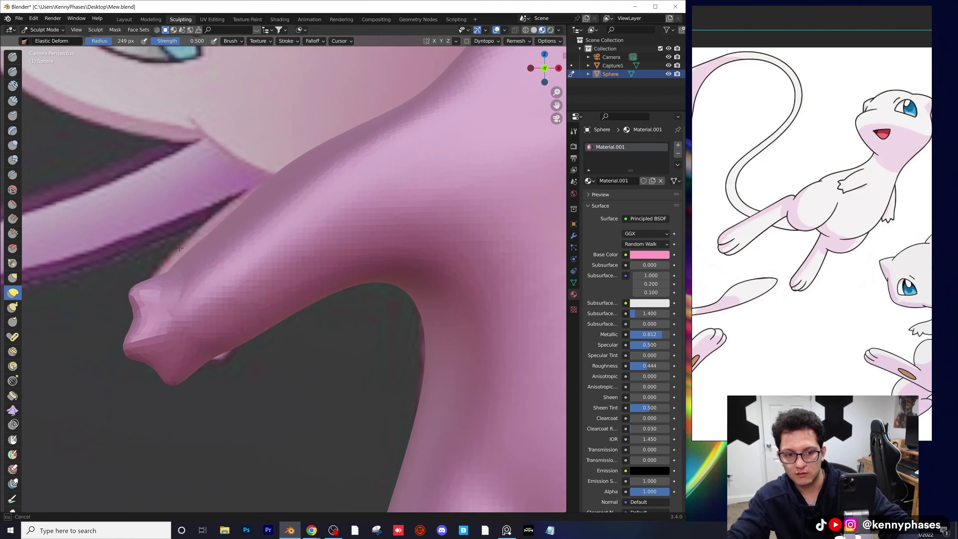
pyautogui.moveTo(180, 248); pyautogui.dragTo(166, 215)
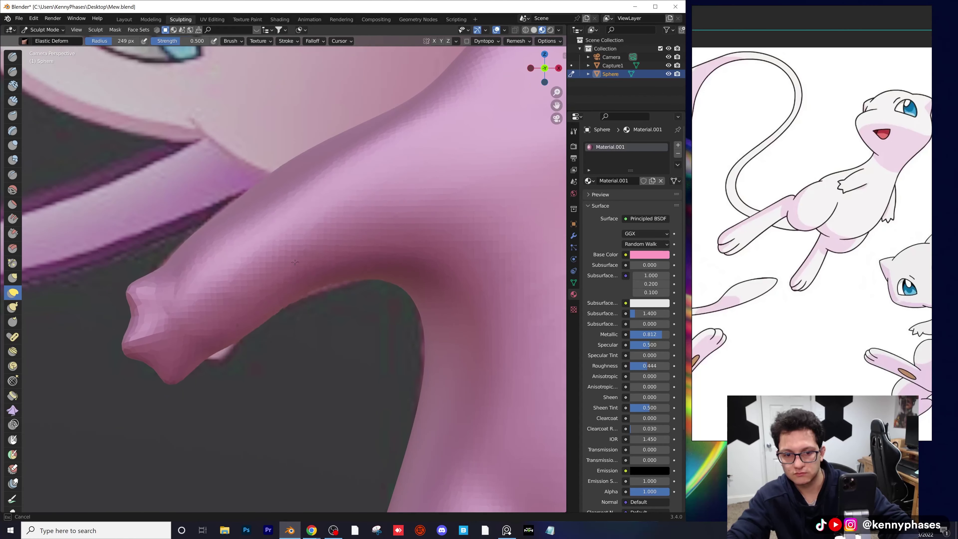
pyautogui.moveTo(238, 318); pyautogui.dragTo(225, 353)
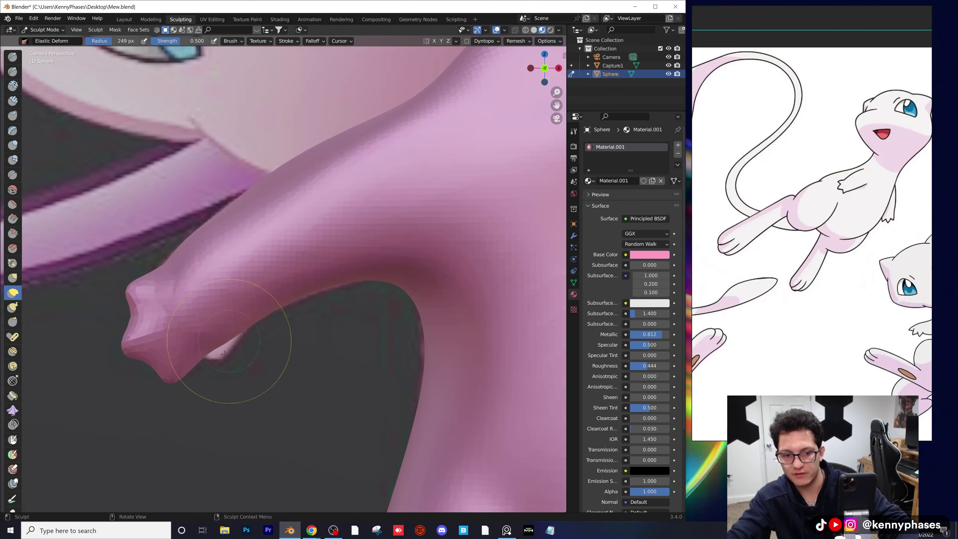
# - Adjust the tail-side arm's armpit and upper edge in camera view with Elastic Deform, and save the file
pyautogui.scroll(-3, 240, 333)
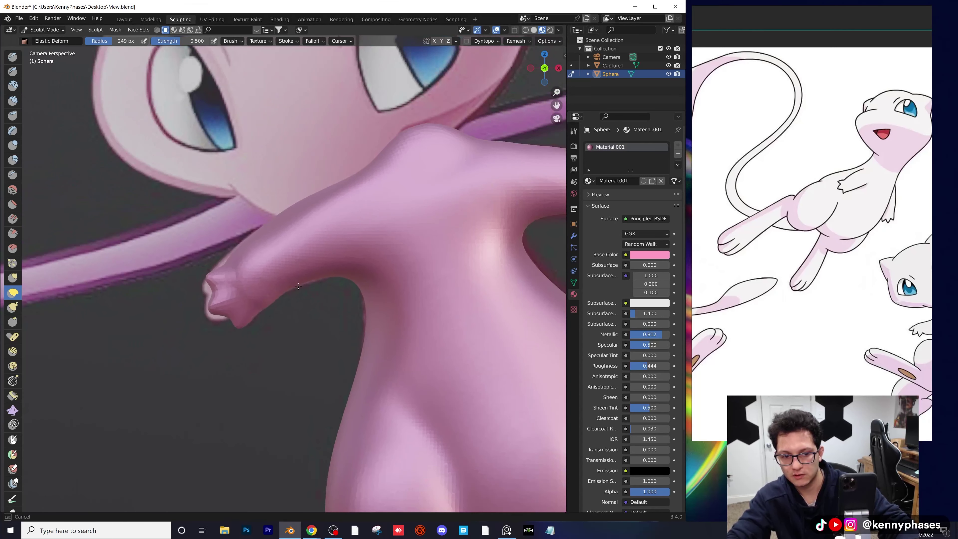
pyautogui.keyDown('shift'); pyautogui.moveTo(340, 299); pyautogui.dragTo(181, 319, button='middle'); pyautogui.keyUp('shift')
pyautogui.scroll(2, 441, 223)
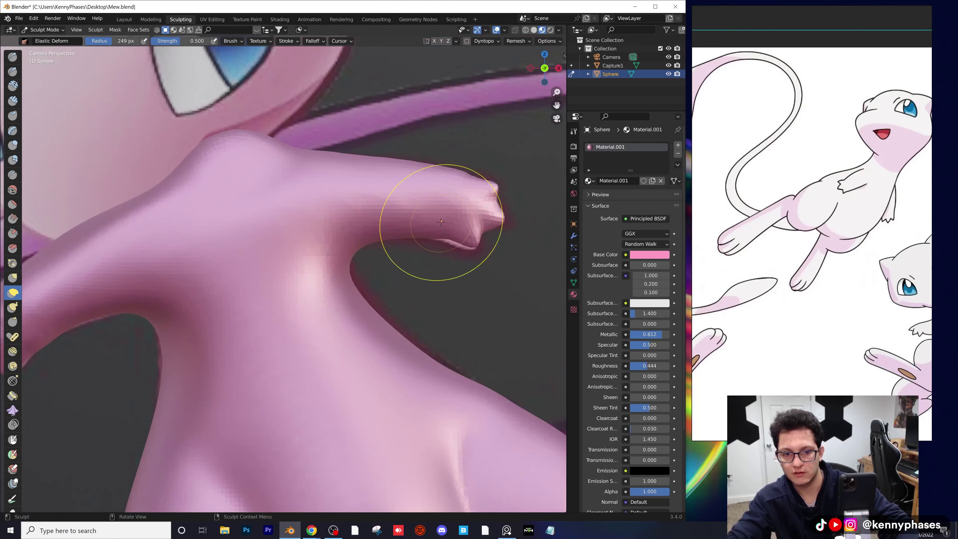
pyautogui.keyDown('shift'); pyautogui.moveTo(429, 226); pyautogui.dragTo(299, 269, button='middle'); pyautogui.keyUp('shift')
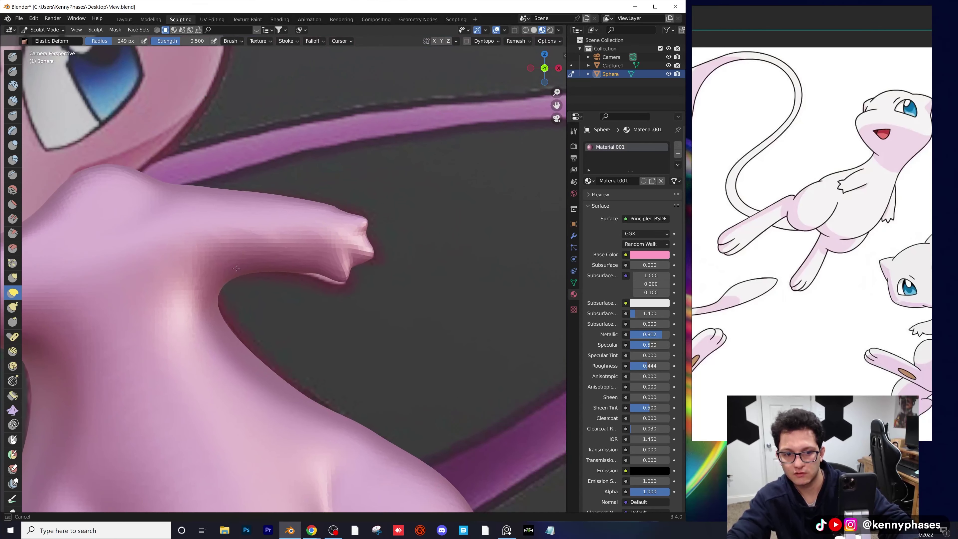
pyautogui.moveTo(237, 268); pyautogui.dragTo(211, 268)
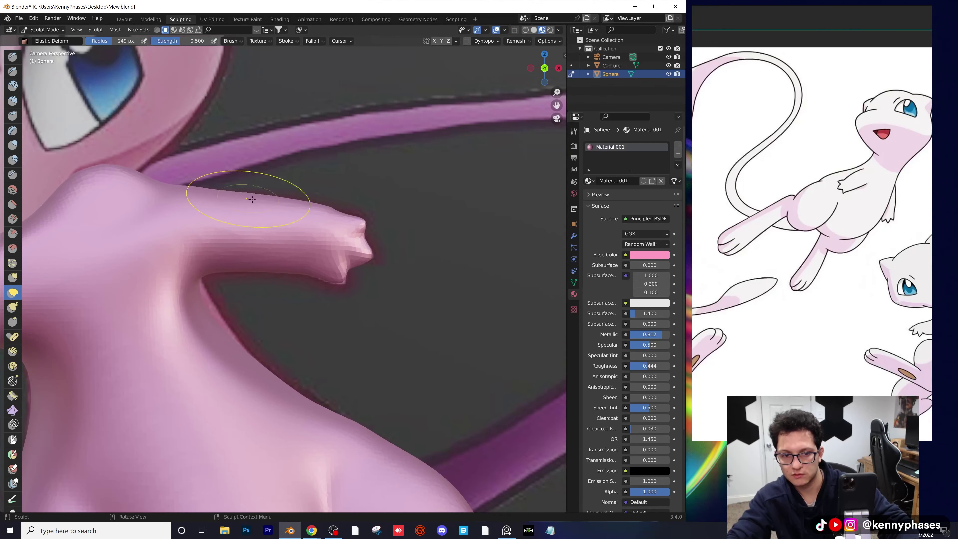
pyautogui.moveTo(252, 199)
pyautogui.mouseDown()
pyautogui.moveTo(138, 306)
pyautogui.moveTo(165, 223)
pyautogui.mouseUp()
pyautogui.moveTo(177, 222); pyautogui.dragTo(329, 244, button='middle')
pyautogui.hotkey('ctrl', 's')
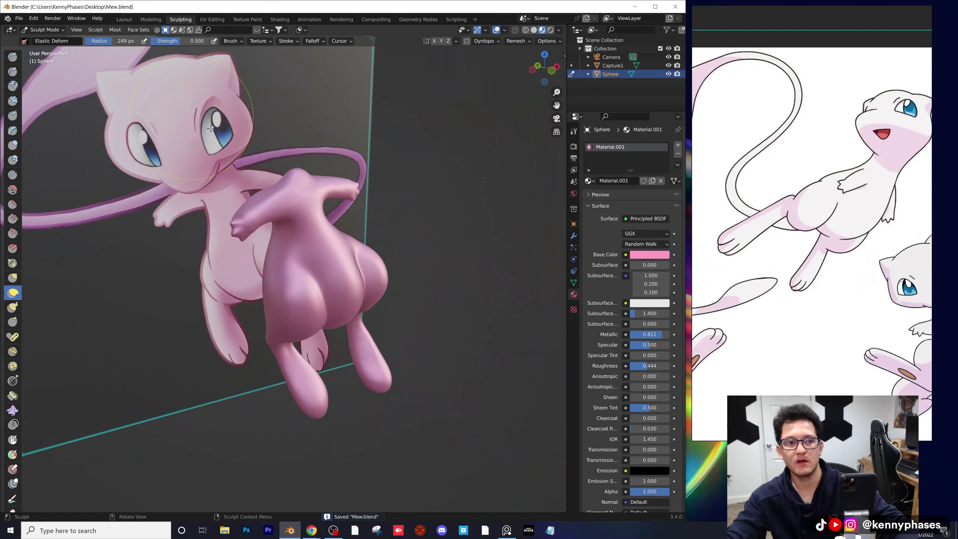
# - Add a UV sphere to the scene in the Layout workspace
pyautogui.click(121, 20)
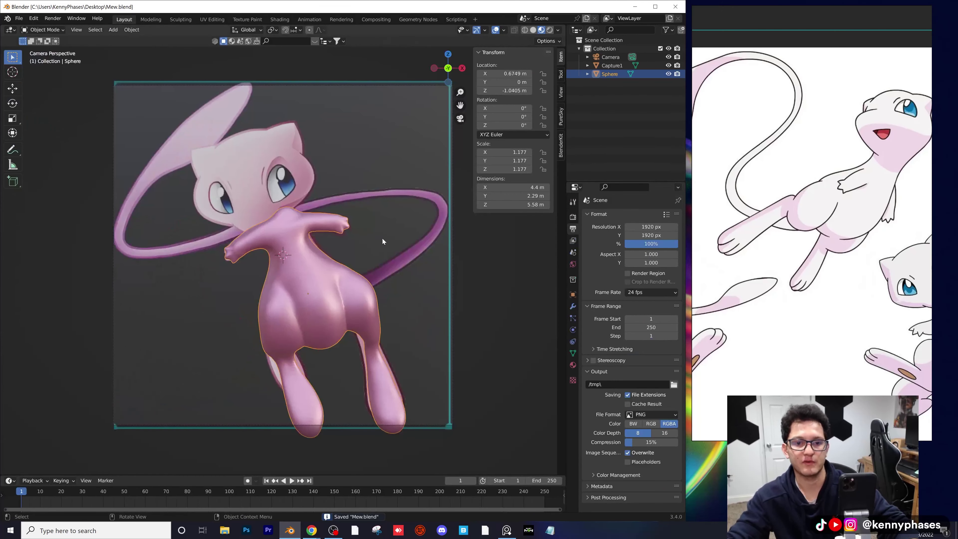
pyautogui.click(387, 141)
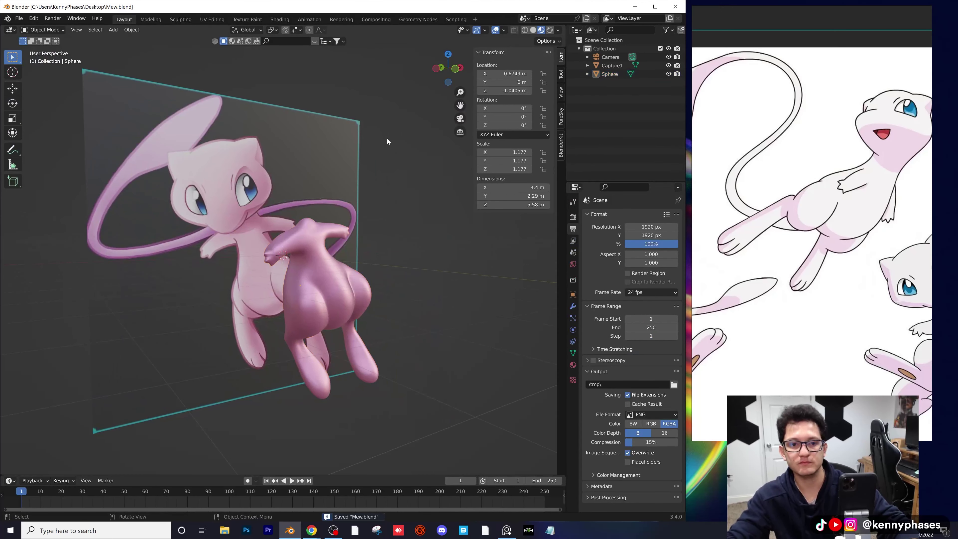
pyautogui.click(114, 32)
pyautogui.moveTo(123, 40)
pyautogui.click(214, 67)
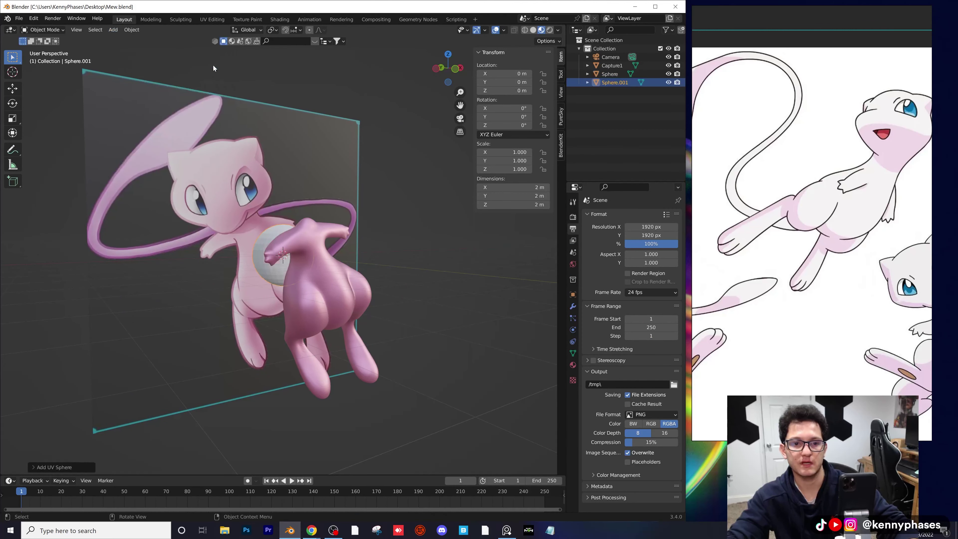
# - Move the new sphere above the body's shoulders and forward of the reference image, lining it up in depth with the neck
pyautogui.press('g')
pyautogui.click(356, 217)
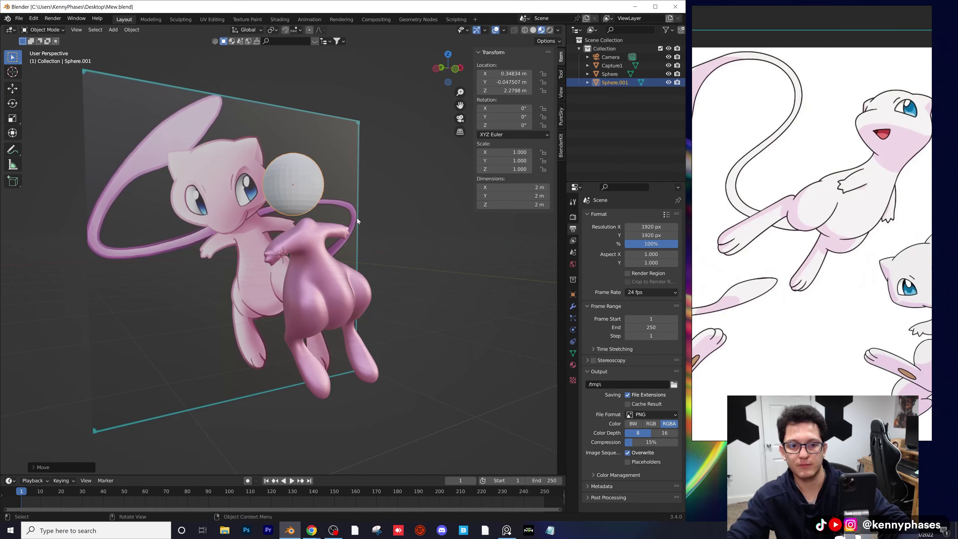
pyautogui.click(440, 70)
pyautogui.click(461, 68)
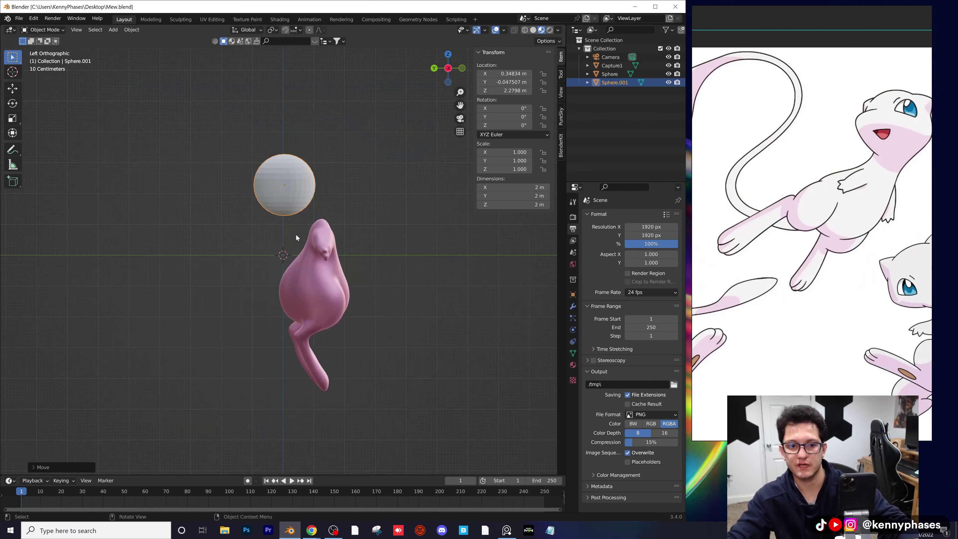
pyautogui.press('g')
pyautogui.click(332, 239)
pyautogui.moveTo(332, 238); pyautogui.dragTo(259, 242, button='middle')
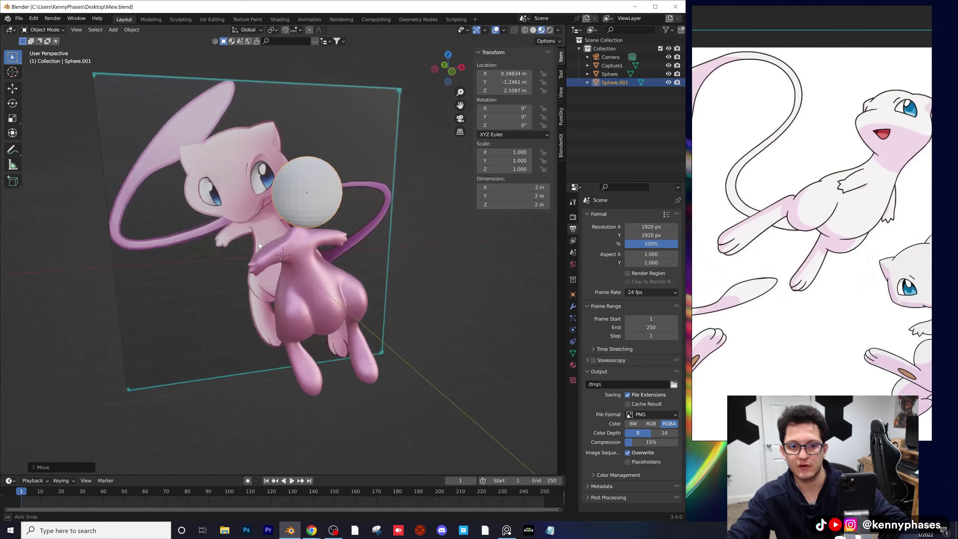
pyautogui.press('g')
pyautogui.click(307, 208)
pyautogui.moveTo(307, 207); pyautogui.dragTo(306, 234, button='middle')
pyautogui.press('KP_0')
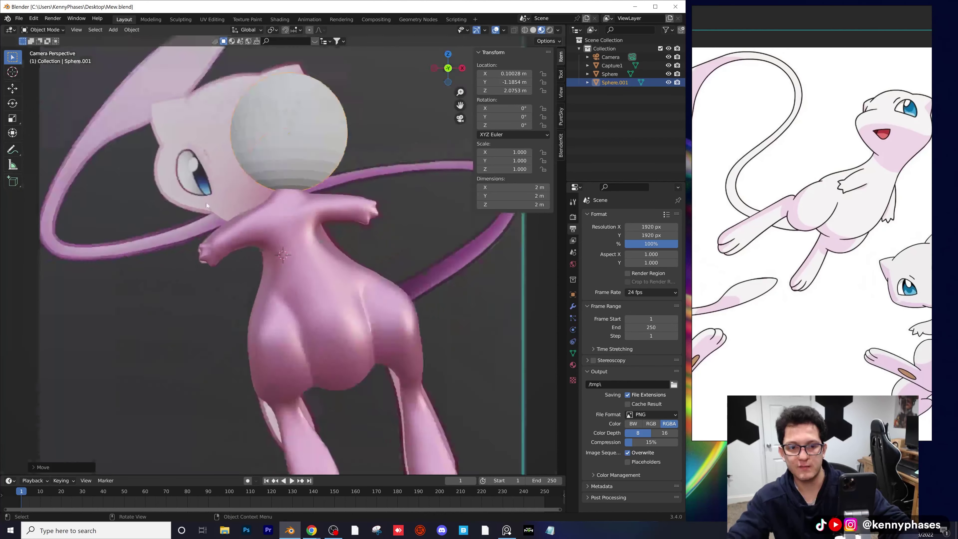
# - Scale the sphere to about 1.103 and move it over the reference character's head in the camera view
pyautogui.moveTo(206, 203); pyautogui.dragTo(266, 223, button='middle')
pyautogui.press('s')
pyautogui.click(331, 103)
pyautogui.press('KP_0')
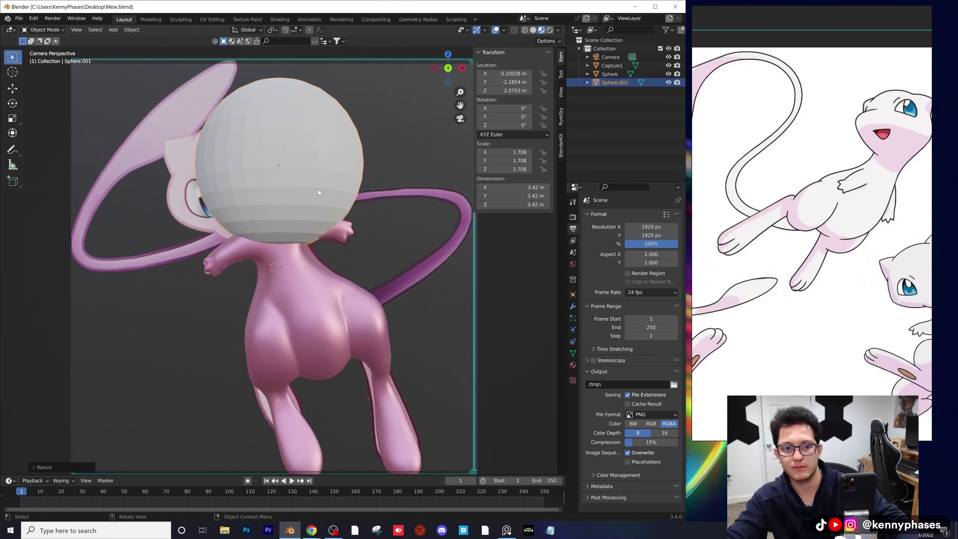
pyautogui.keyDown('shift'); pyautogui.moveTo(353, 166); pyautogui.dragTo(395, 182, button='middle'); pyautogui.keyUp('shift')
pyautogui.press('s')
pyautogui.click(371, 173)
pyautogui.press('g')
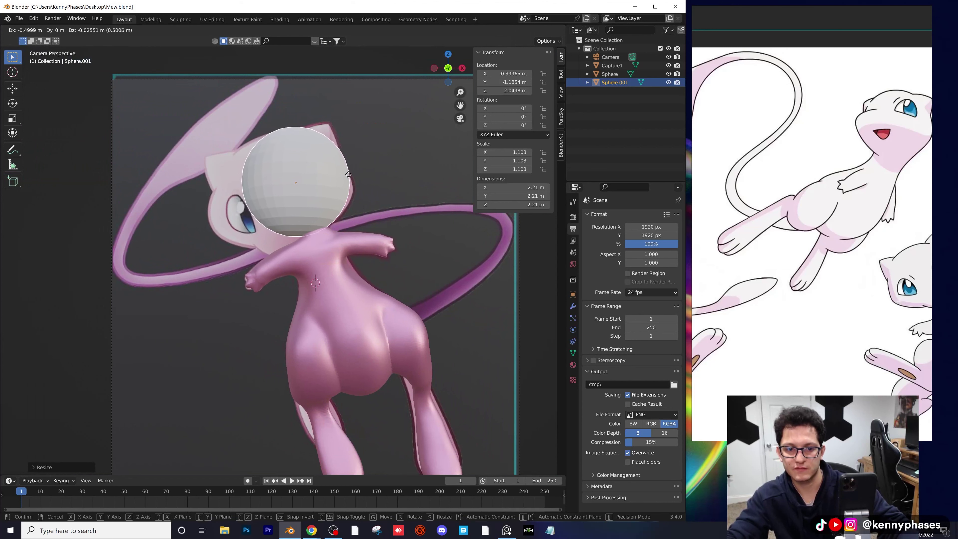
pyautogui.click(344, 176)
# - Hide the sculpted body object "Sphere" in the viewport to uncover the reference drawing
pyautogui.click(612, 66)
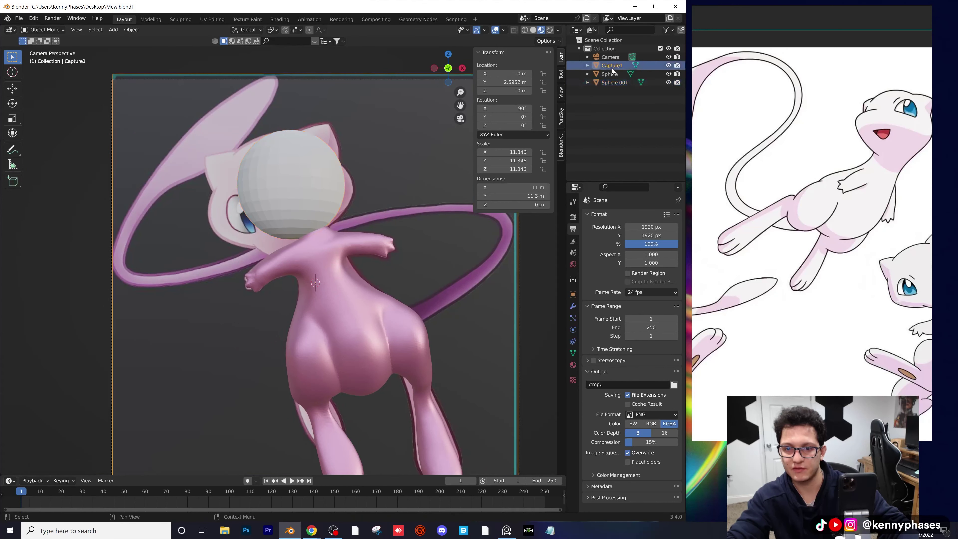
pyautogui.click(668, 73)
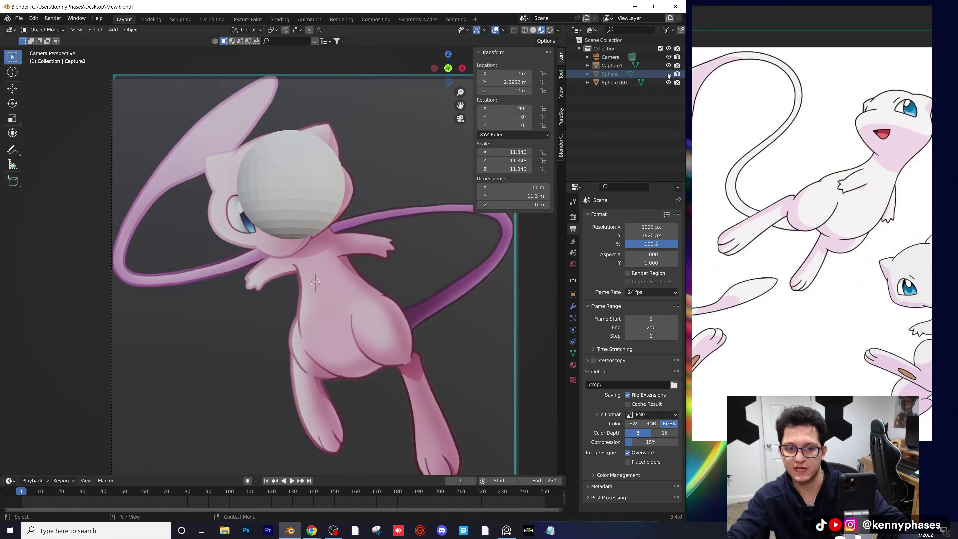
pyautogui.click(667, 73)
pyautogui.click(669, 73)
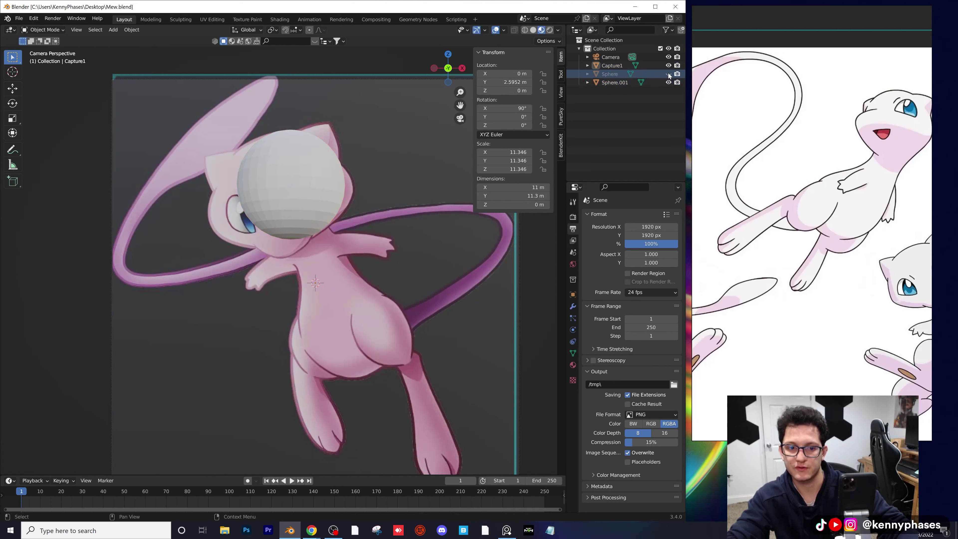
# - Move the head sphere onto the centre of the reference face, to about X -0.81 m and Z 1.83 m
pyautogui.click(306, 183)
pyautogui.press('g')
pyautogui.click(294, 173)
pyautogui.scroll(1, 311, 186)
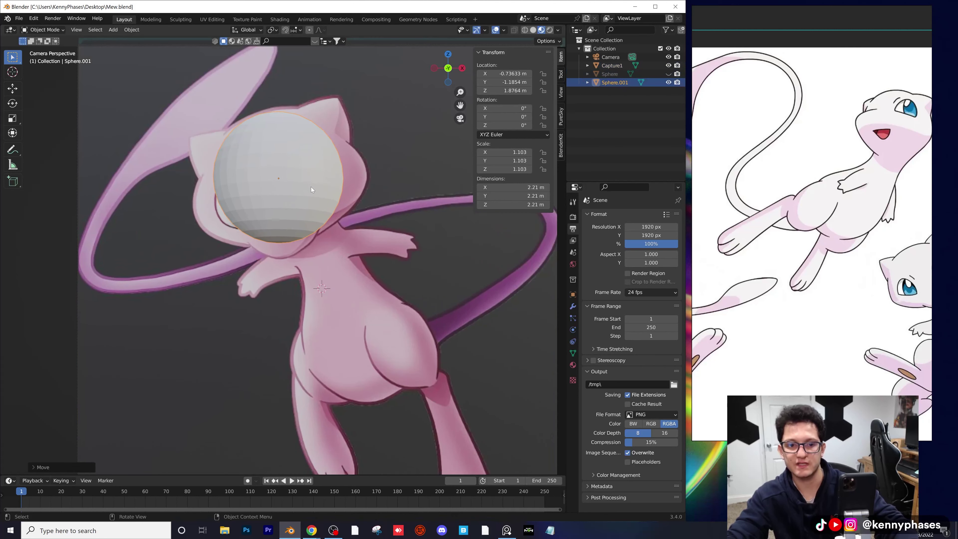
pyautogui.scroll(1, 325, 190)
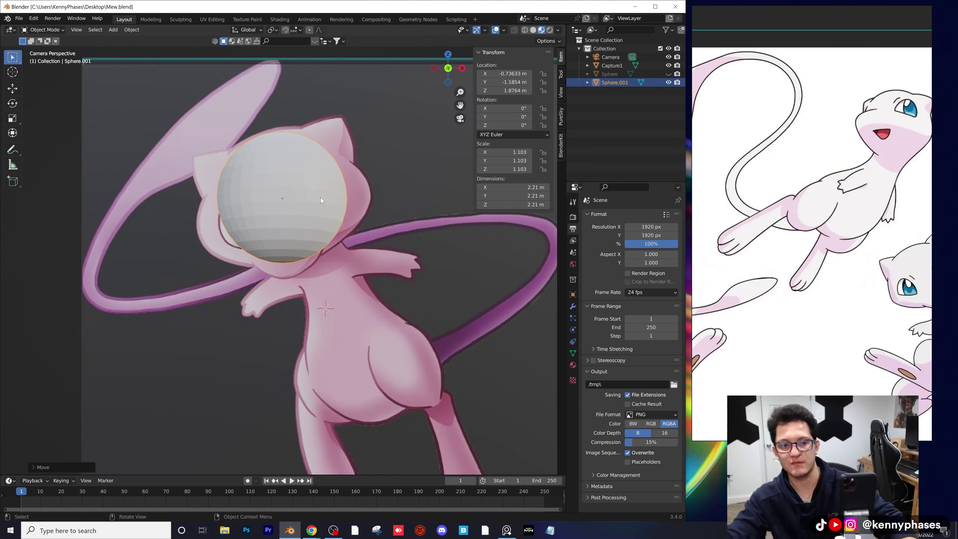
pyautogui.press('g')
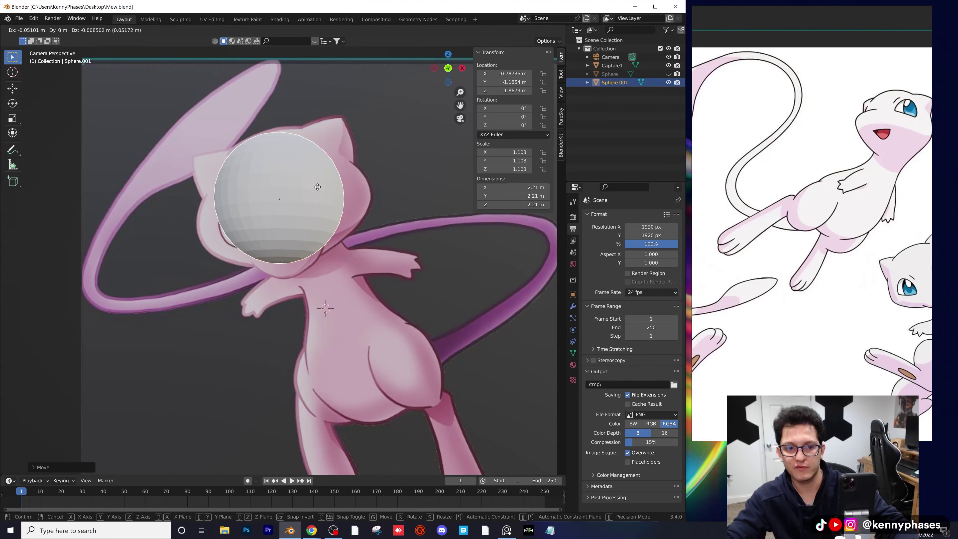
pyautogui.click(318, 188)
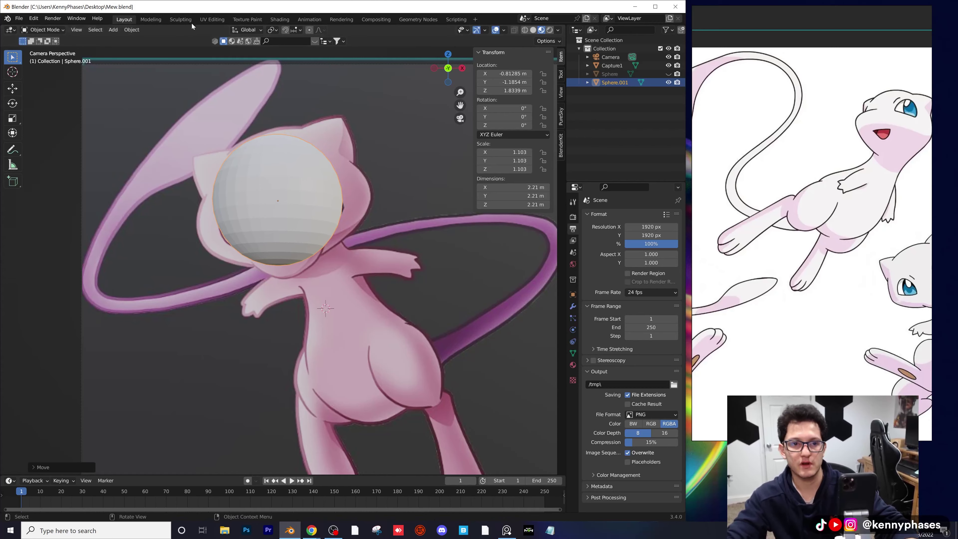
# - Remesh the head sphere in the Sculpting workspace with a voxel size of 0.4 m
pyautogui.click(185, 21)
pyautogui.press('KP_0')
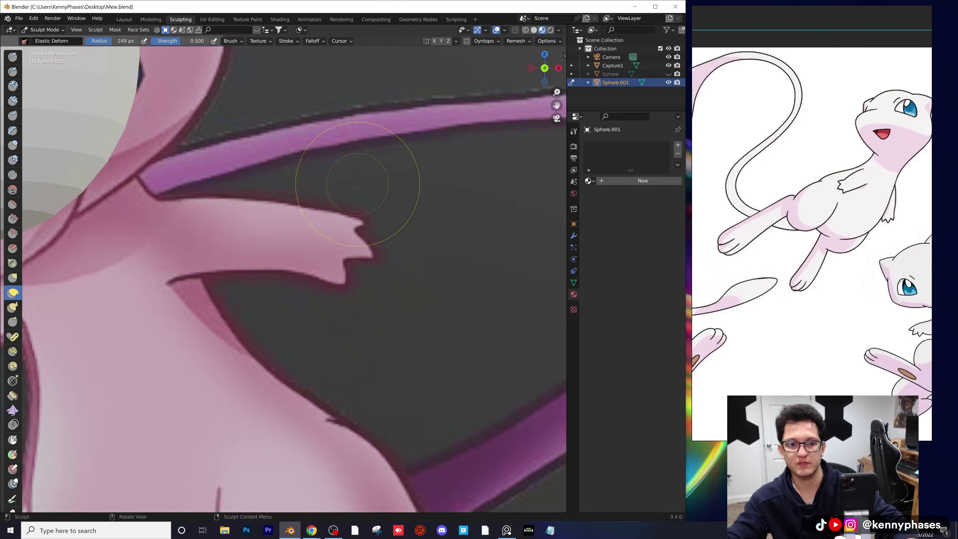
pyautogui.scroll(-6, 358, 184)
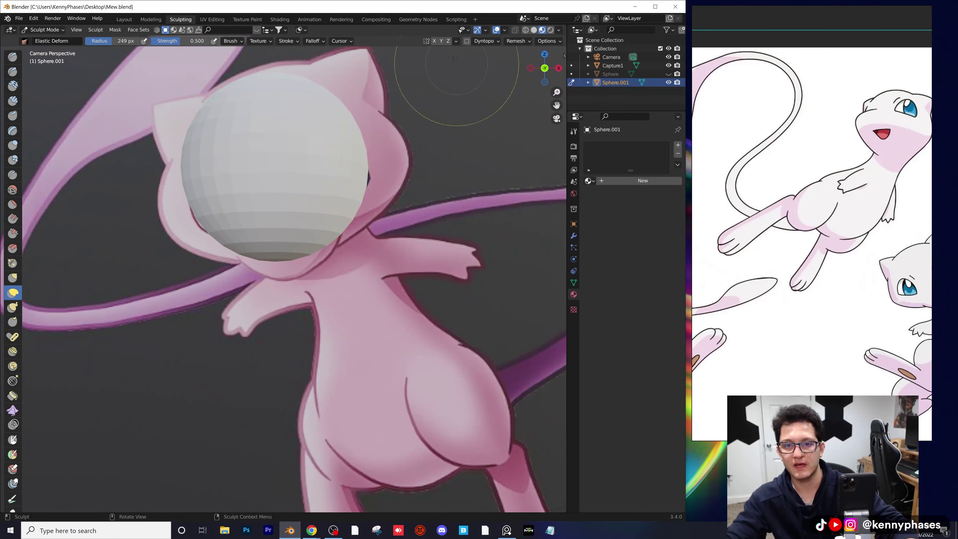
pyautogui.click(516, 41)
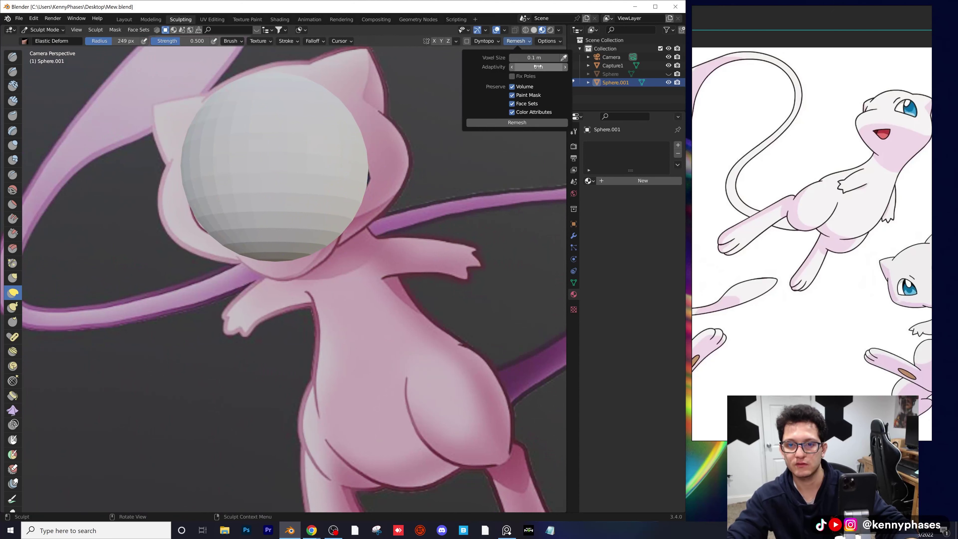
pyautogui.click(533, 58)
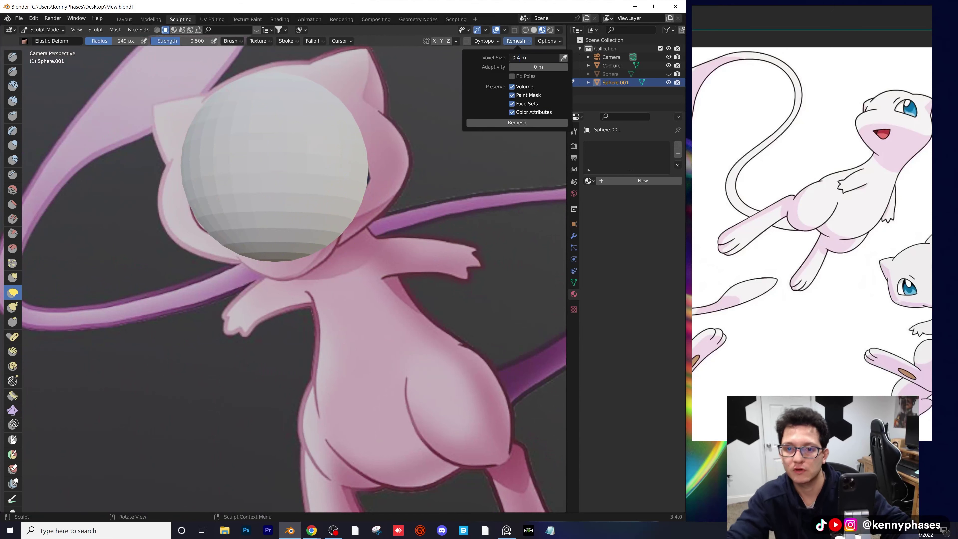
pyautogui.press('Return')
pyautogui.click(517, 122)
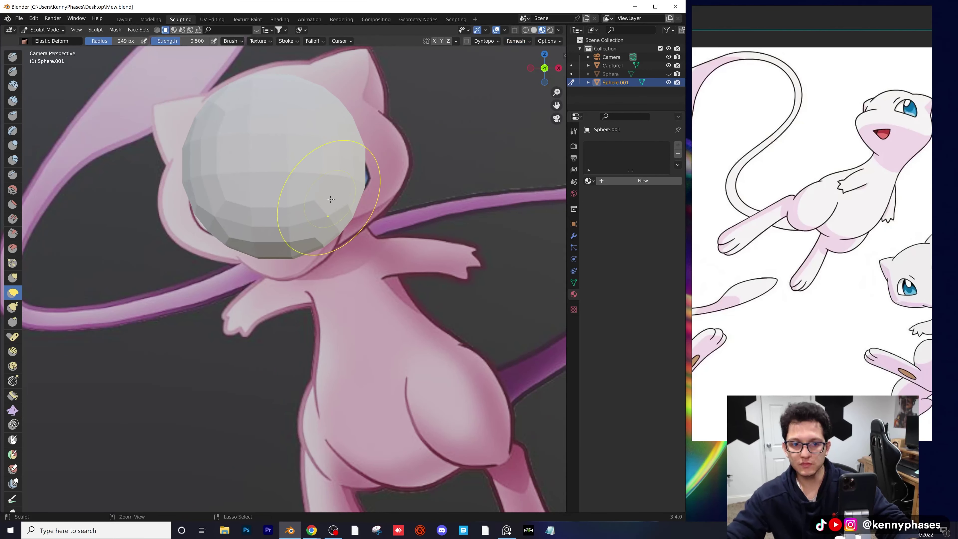
pyautogui.press('Tab')
pyautogui.press('Tab')
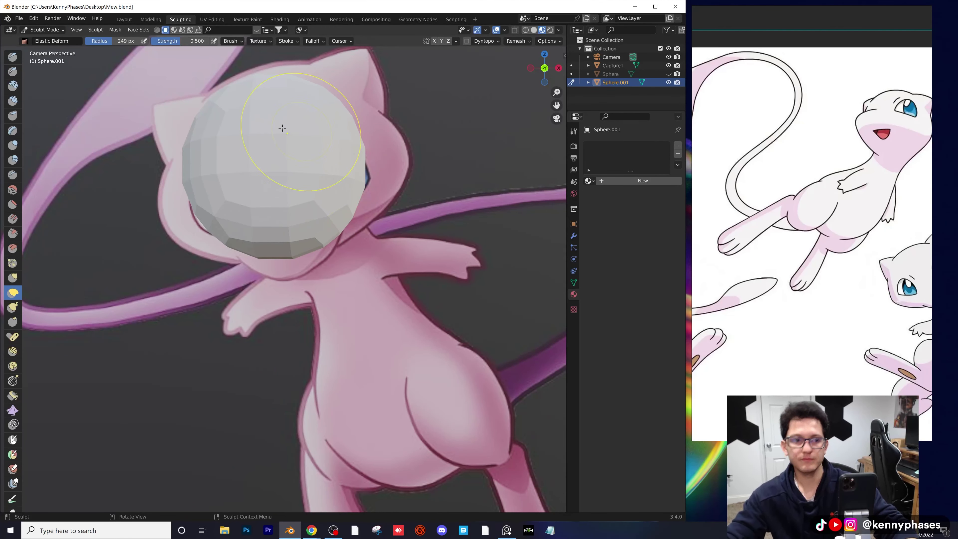
# - Enable X symmetry and widen both sides of the head with the Inflate/Deflate brush
pyautogui.click(20, 147)
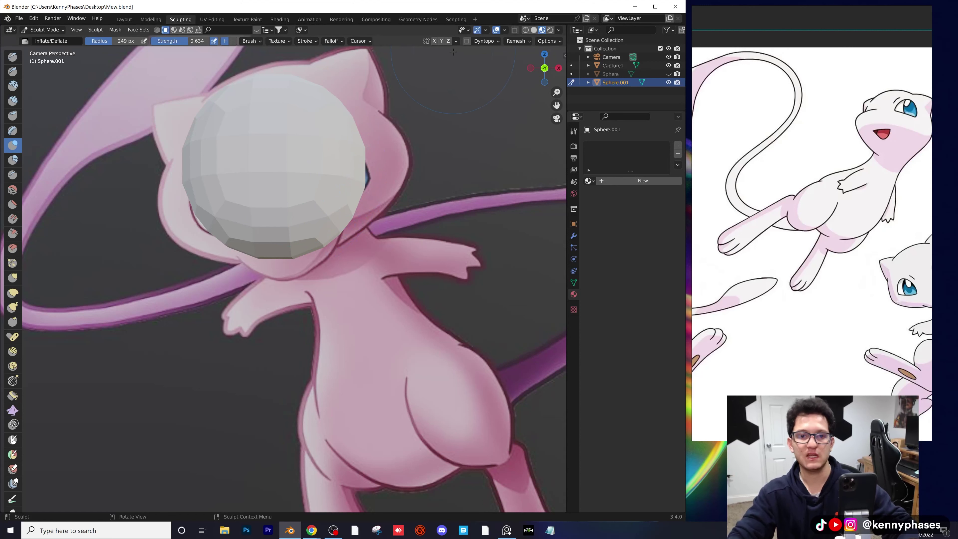
pyautogui.click(434, 41)
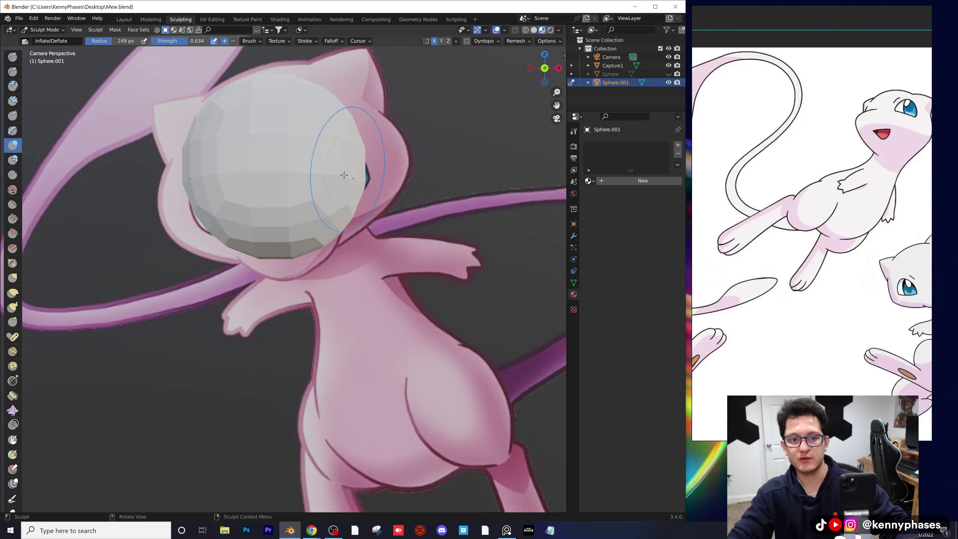
pyautogui.moveTo(353, 171); pyautogui.dragTo(371, 198)
pyautogui.moveTo(375, 155); pyautogui.dragTo(369, 192)
# - Remesh the head with a 0.2 m voxel size and inflate both sides further toward the reference cheek outline
pyautogui.click(517, 41)
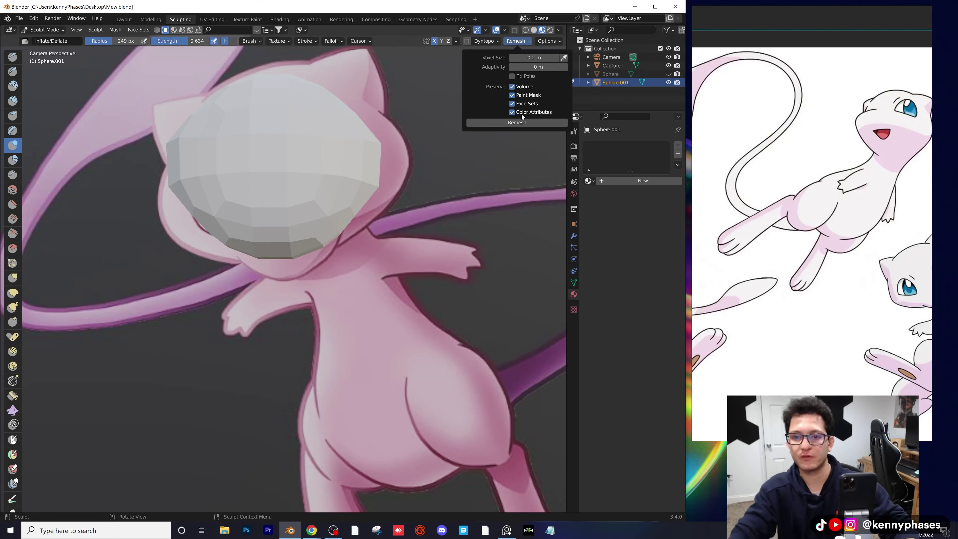
pyautogui.click(522, 122)
pyautogui.moveTo(372, 128)
pyautogui.mouseDown()
pyautogui.moveTo(374, 197)
pyautogui.moveTo(364, 224)
pyautogui.moveTo(345, 228)
pyautogui.moveTo(379, 170)
pyautogui.moveTo(368, 113)
pyautogui.moveTo(385, 184)
pyautogui.mouseUp()
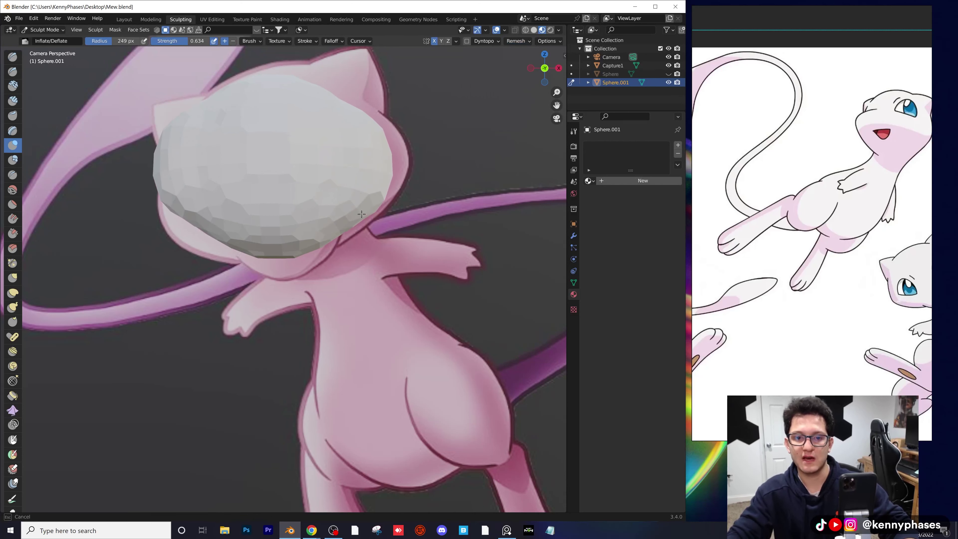
pyautogui.moveTo(361, 214)
pyautogui.mouseDown()
pyautogui.moveTo(388, 181)
pyautogui.moveTo(388, 142)
pyautogui.moveTo(399, 157)
pyautogui.mouseUp()
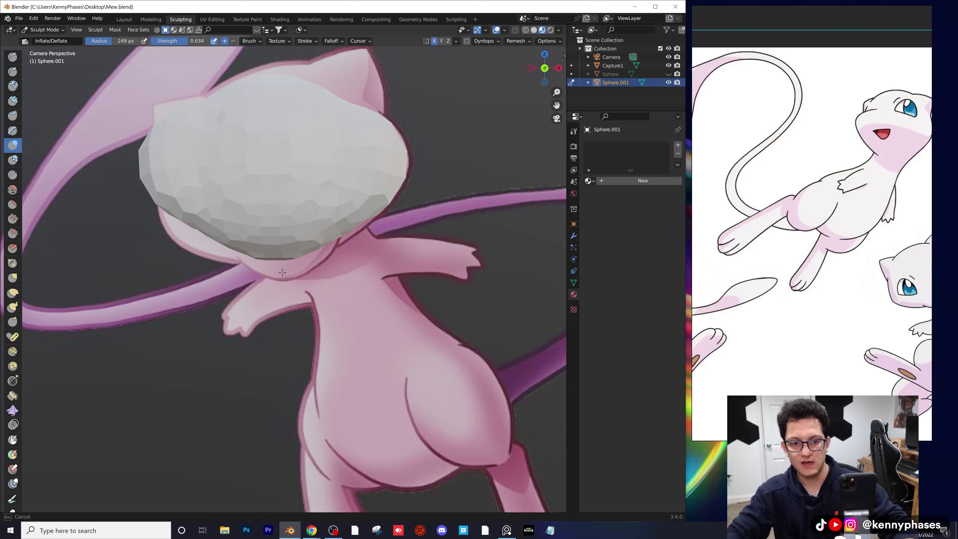
# - Inflate the underside of the head into a chin and fill out the lower cheeks to follow the reference
pyautogui.moveTo(288, 259)
pyautogui.mouseDown()
pyautogui.moveTo(260, 267)
pyautogui.moveTo(291, 261)
pyautogui.mouseUp()
pyautogui.moveTo(292, 262); pyautogui.dragTo(261, 266)
pyautogui.moveTo(264, 267); pyautogui.dragTo(273, 270)
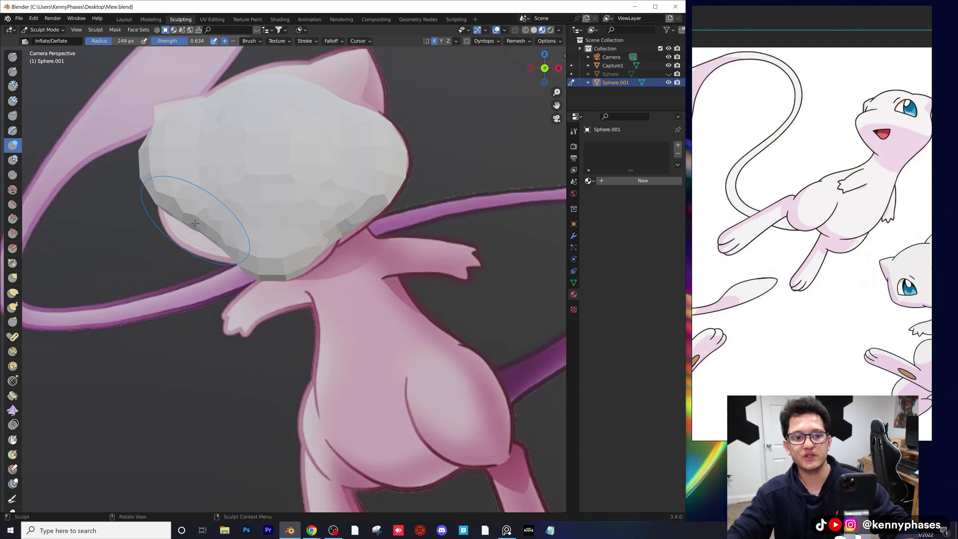
pyautogui.moveTo(208, 223); pyautogui.dragTo(246, 240)
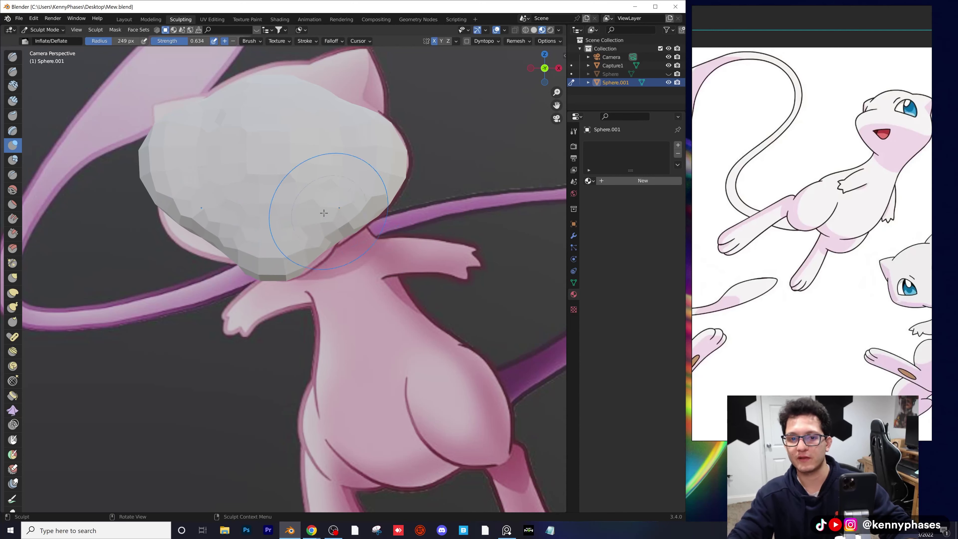
# - Remesh the head with a voxel size of 0.03 m and inspect the denser mesh in Edit Mode
pyautogui.moveTo(296, 210); pyautogui.dragTo(319, 233, button='middle')
pyautogui.keyDown('shift'); pyautogui.moveTo(319, 233); pyautogui.dragTo(374, 190, button='middle'); pyautogui.keyUp('shift')
pyautogui.scroll(3, 373, 189)
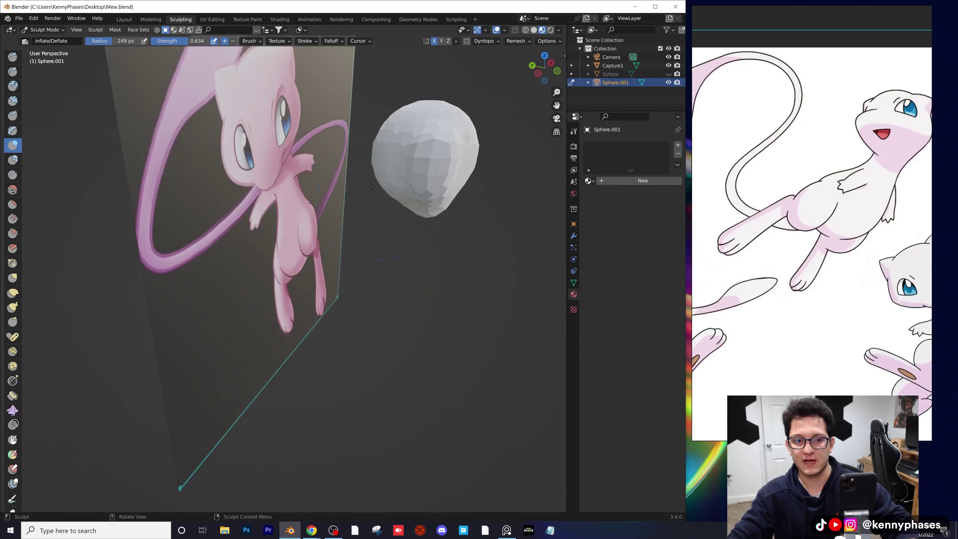
pyautogui.keyDown('shift'); pyautogui.moveTo(409, 145); pyautogui.dragTo(283, 193, button='middle'); pyautogui.keyUp('shift')
pyautogui.scroll(3, 321, 207)
pyautogui.keyDown('shift'); pyautogui.moveTo(369, 227); pyautogui.dragTo(263, 221, button='middle'); pyautogui.keyUp('shift')
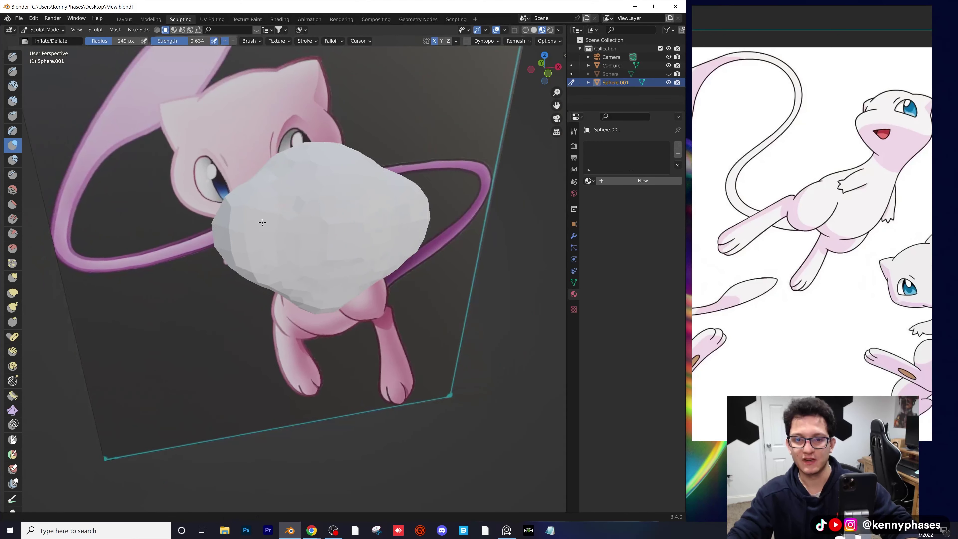
pyautogui.click(516, 41)
pyautogui.click(536, 58)
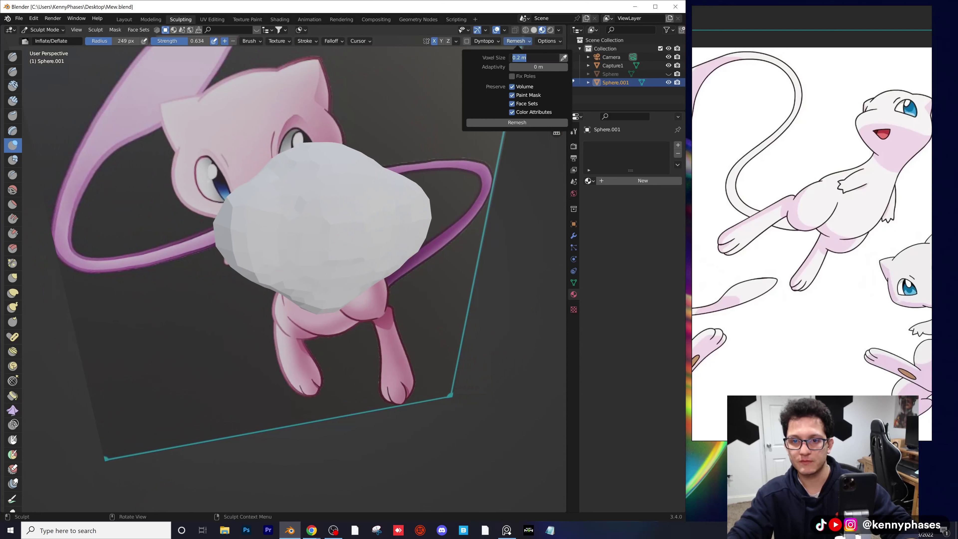
pyautogui.write('0.0')
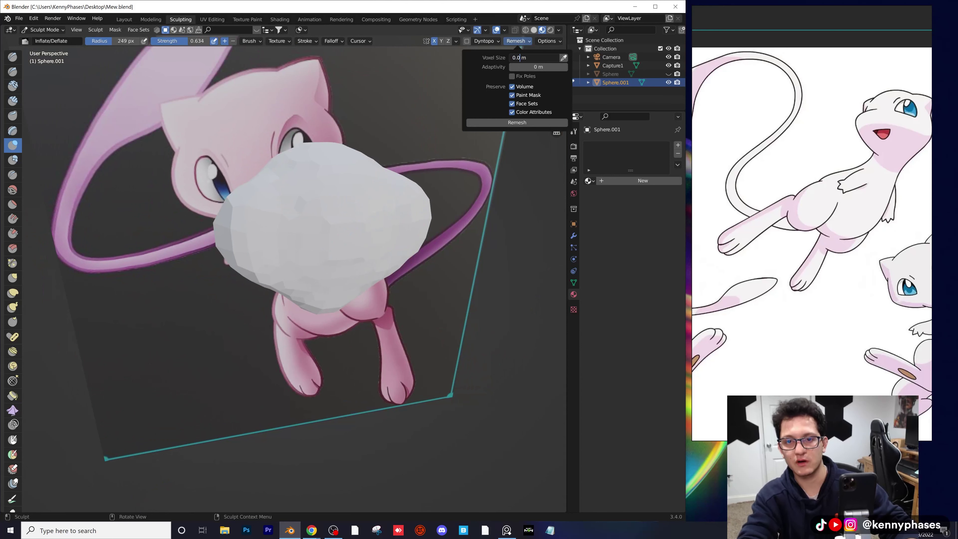
pyautogui.write('3')
pyautogui.press('Return')
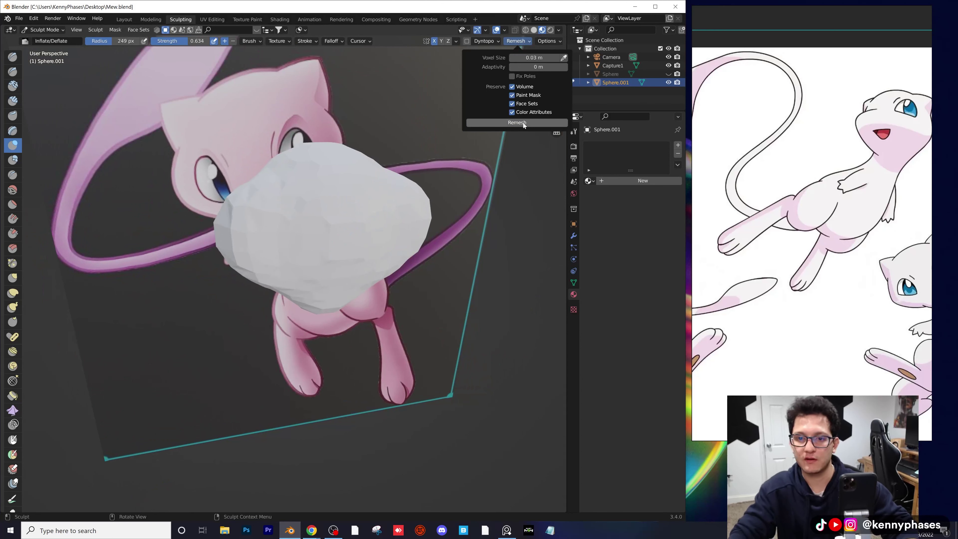
pyautogui.click(517, 123)
pyautogui.press('Tab')
pyautogui.scroll(4, 340, 226)
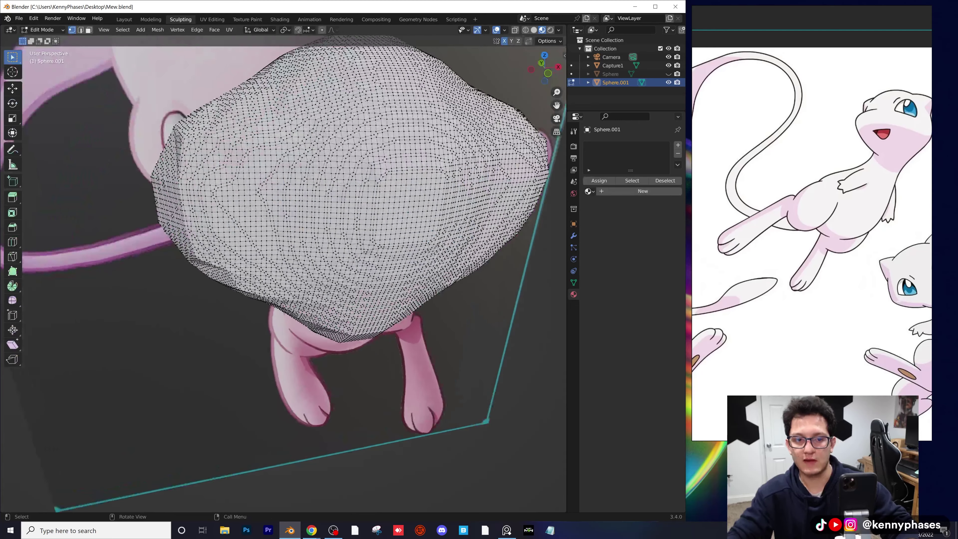
# - Return to Sculpt Mode and smooth out the faceted surface all around the head with the Smooth brush
pyautogui.press('Tab')
pyautogui.scroll(-3, 357, 199)
pyautogui.moveTo(357, 199); pyautogui.dragTo(346, 207, button='middle')
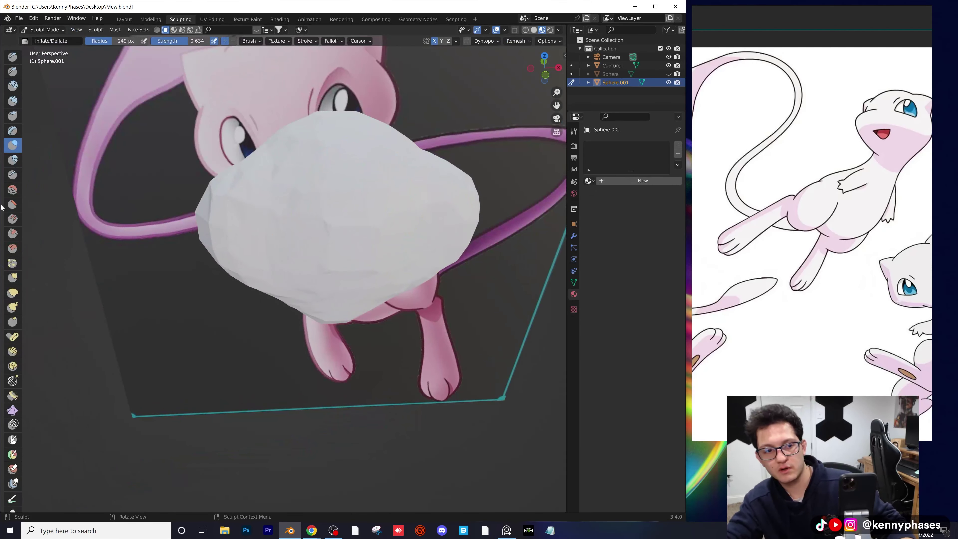
pyautogui.click(13, 190)
pyautogui.scroll(-4, 295, 255)
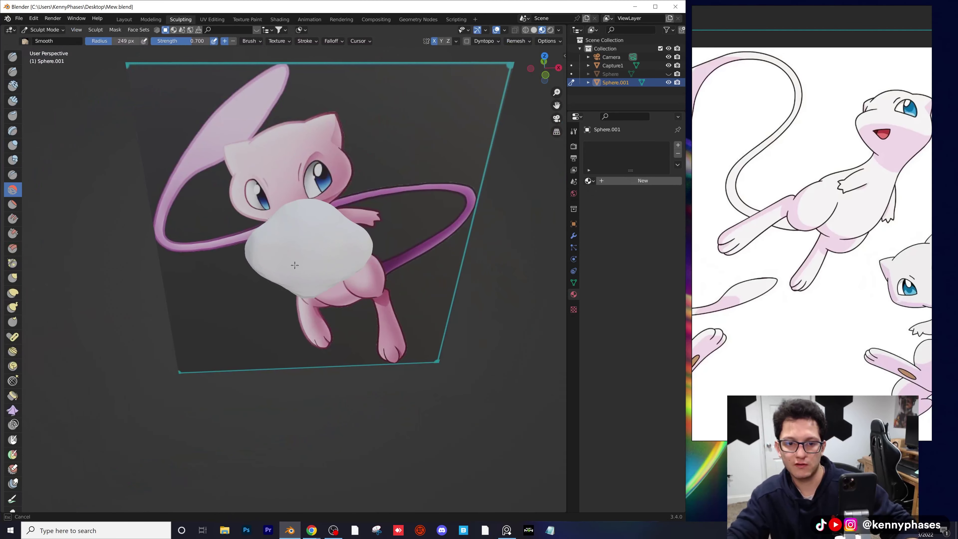
pyautogui.moveTo(295, 265); pyautogui.dragTo(250, 251, button='middle')
pyautogui.scroll(3, 249, 251)
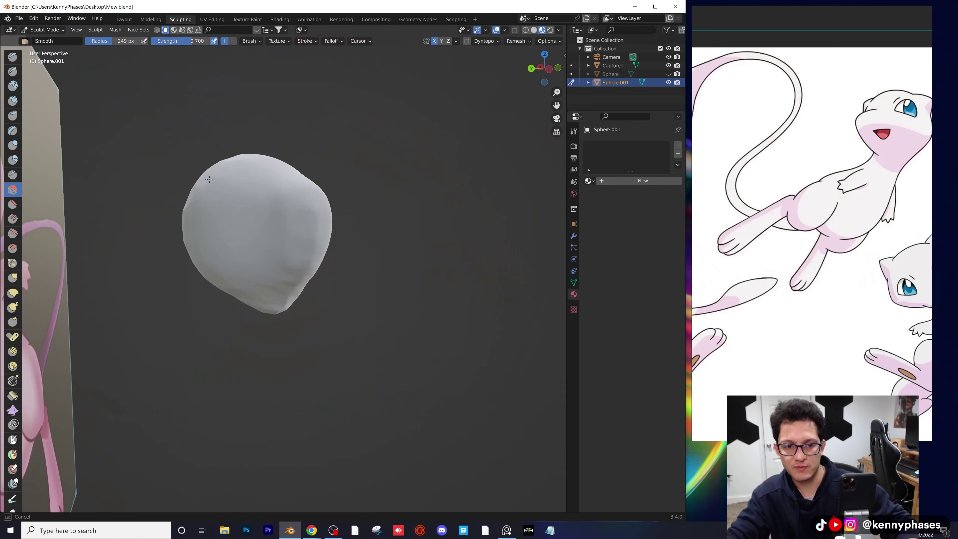
pyautogui.moveTo(209, 179); pyautogui.dragTo(304, 264)
pyautogui.moveTo(340, 264); pyautogui.dragTo(310, 274, button='middle')
pyautogui.moveTo(310, 274); pyautogui.dragTo(383, 266)
pyautogui.moveTo(383, 266)
pyautogui.mouseDown(button='middle')
pyautogui.moveTo(335, 310)
pyautogui.moveTo(375, 203)
pyautogui.moveTo(240, 207)
pyautogui.mouseUp(button='middle')
pyautogui.moveTo(327, 306)
pyautogui.mouseDown(button='middle')
pyautogui.moveTo(381, 244)
pyautogui.moveTo(390, 247)
pyautogui.moveTo(364, 204)
pyautogui.moveTo(385, 189)
pyautogui.moveTo(452, 199)
pyautogui.moveTo(417, 192)
pyautogui.moveTo(384, 202)
pyautogui.mouseUp(button='middle')
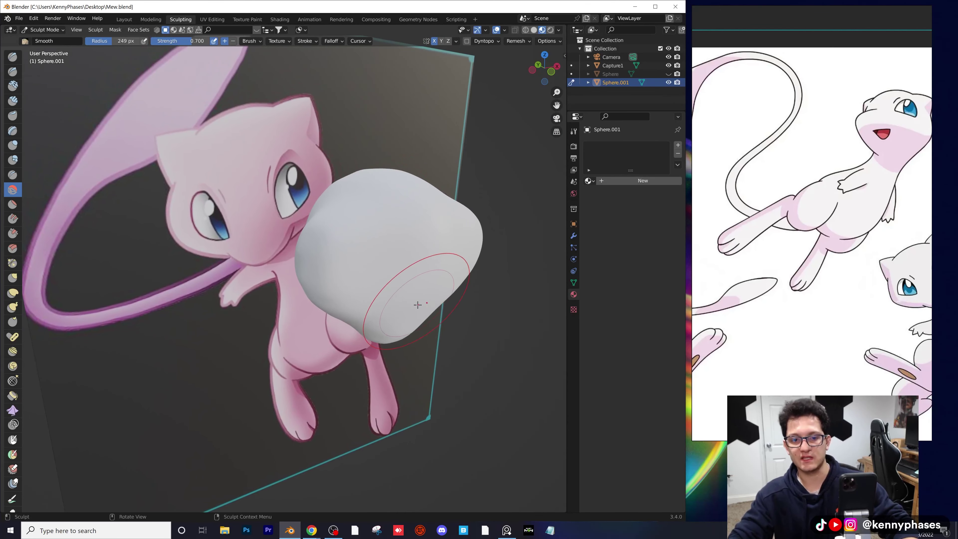
# - Build up a rounded muzzle bulge at the lower front of the head with the Inflate/Deflate brush
pyautogui.moveTo(416, 273)
pyautogui.mouseDown(button='middle')
pyautogui.moveTo(429, 228)
pyautogui.moveTo(411, 224)
pyautogui.mouseUp(button='middle')
pyautogui.click(13, 146)
pyautogui.moveTo(404, 316); pyautogui.dragTo(419, 317)
pyautogui.moveTo(421, 315)
pyautogui.mouseDown(button='middle')
pyautogui.moveTo(405, 300)
pyautogui.moveTo(411, 272)
pyautogui.mouseUp(button='middle')
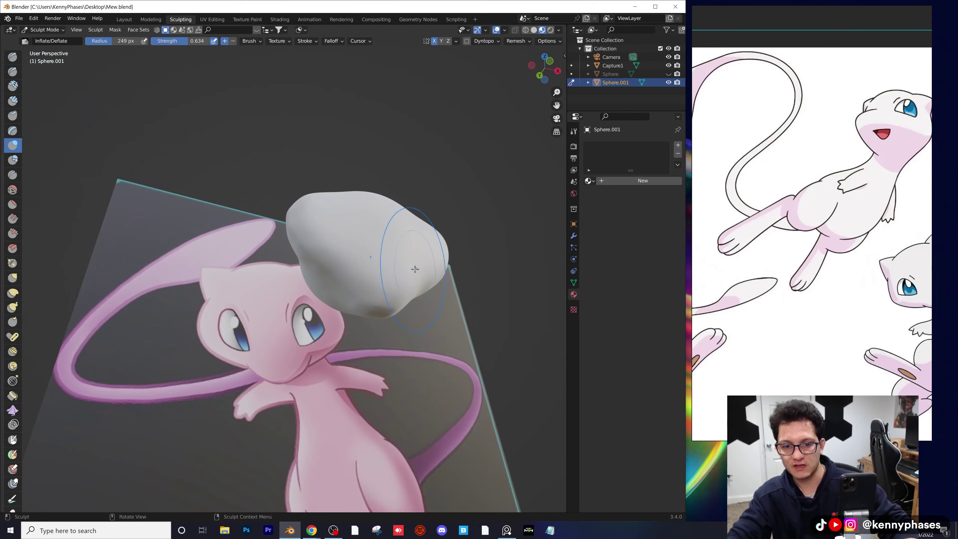
pyautogui.moveTo(392, 271); pyautogui.dragTo(389, 278)
pyautogui.scroll(2, 394, 280)
pyautogui.keyDown('shift'); pyautogui.moveTo(395, 280); pyautogui.dragTo(335, 285, button='middle'); pyautogui.keyUp('shift')
pyautogui.moveTo(381, 286); pyautogui.dragTo(377, 285)
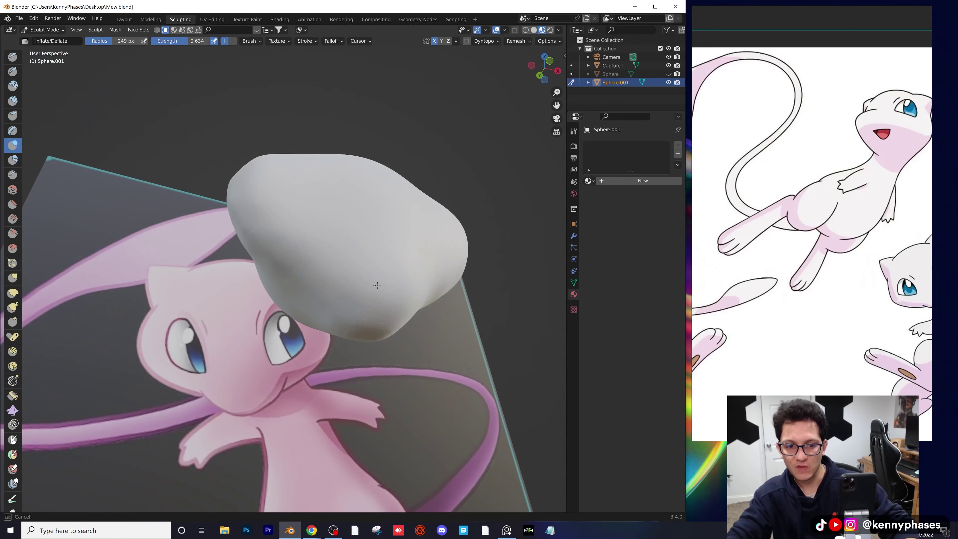
pyautogui.moveTo(358, 291); pyautogui.dragTo(394, 326, button='middle')
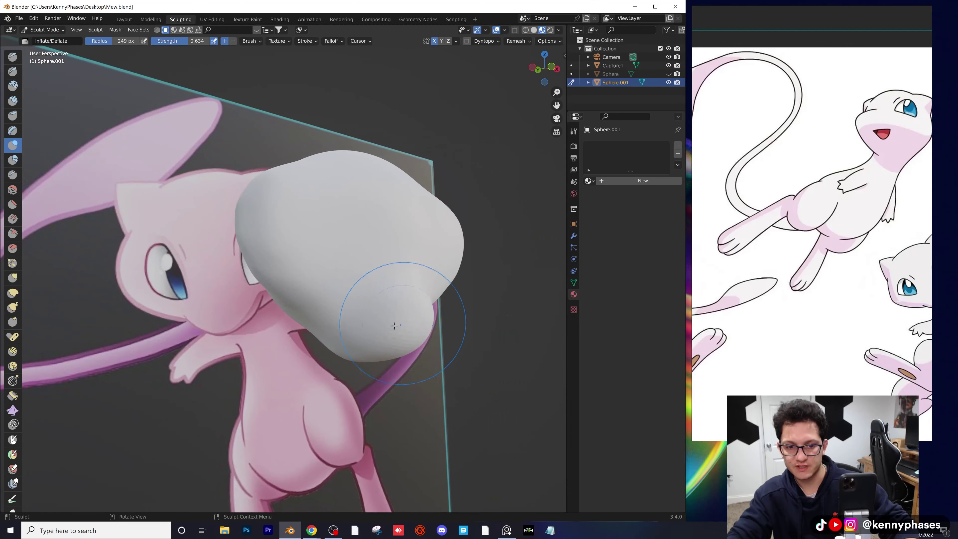
# - Inflate the lower cheek toward the reference outline while looking through the camera
pyautogui.scroll(6, 374, 326)
pyautogui.keyDown('shift'); pyautogui.moveTo(226, 339); pyautogui.dragTo(361, 312, button='middle'); pyautogui.keyUp('shift')
pyautogui.scroll(-4, 317, 279)
pyautogui.scroll(3, 361, 312)
pyautogui.scroll(-1, 373, 315)
pyautogui.keyDown('shift'); pyautogui.moveTo(426, 293); pyautogui.dragTo(354, 282, button='middle'); pyautogui.keyUp('shift')
pyautogui.scroll(-1, 330, 286)
pyautogui.press('KP_0')
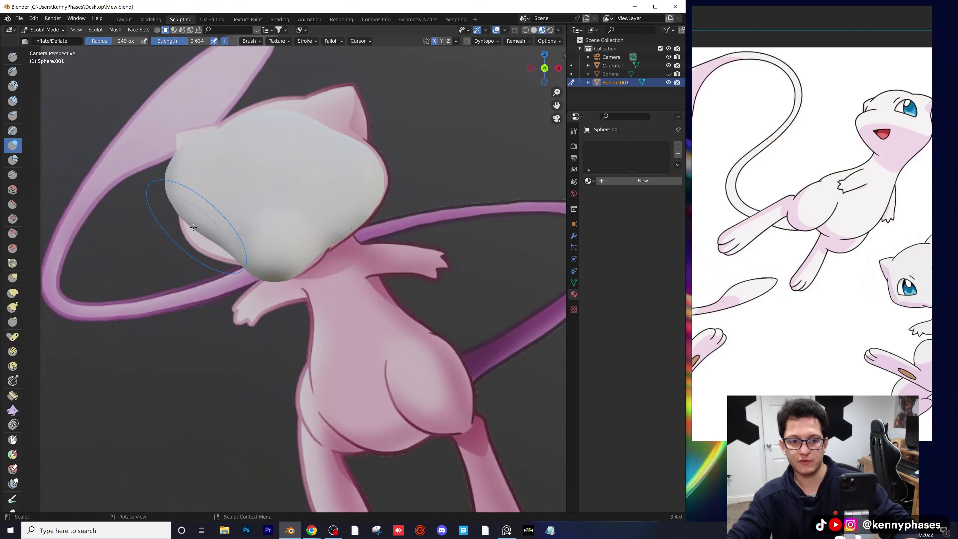
pyautogui.moveTo(198, 228); pyautogui.dragTo(210, 234)
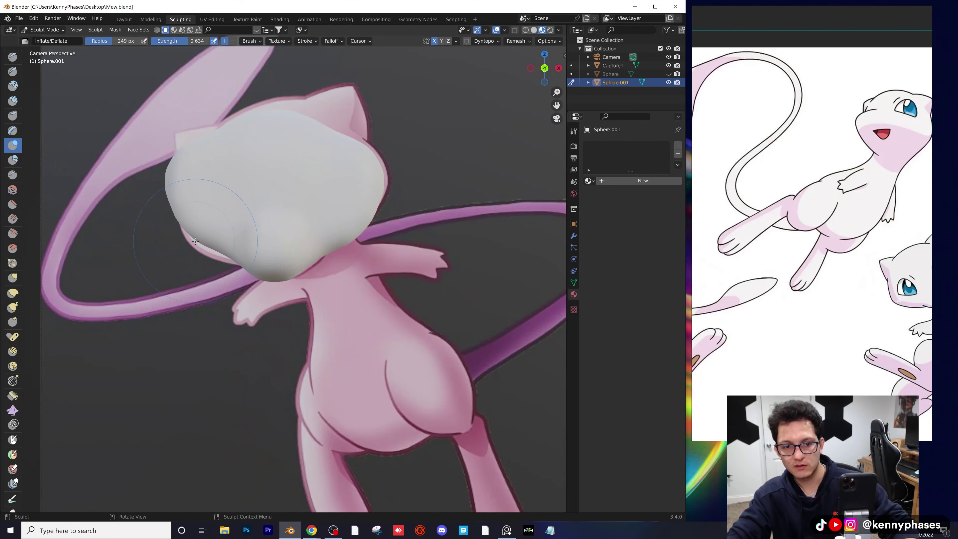
# - Inflate two mirrored rounded ear bumps out of the top of the head
pyautogui.moveTo(187, 180); pyautogui.dragTo(315, 169, button='middle')
pyautogui.scroll(1, 345, 234)
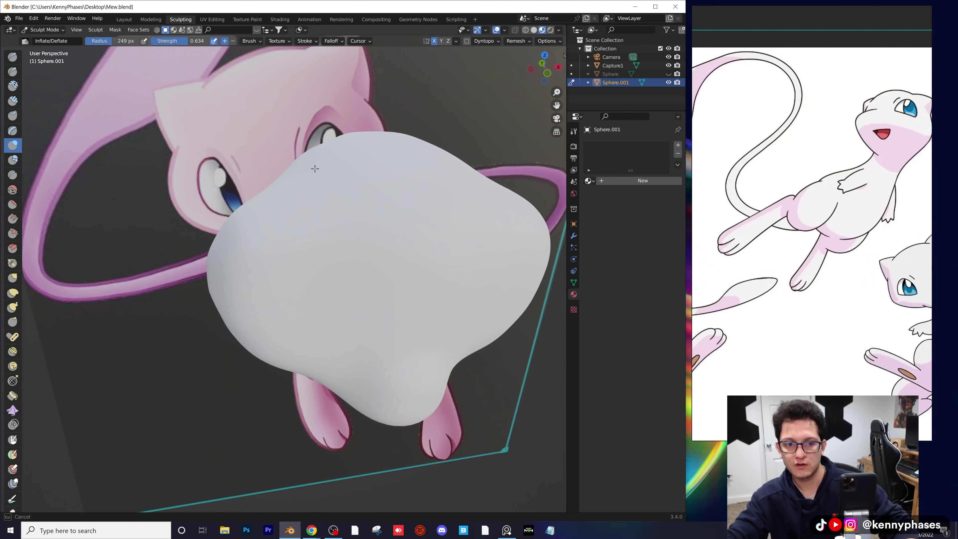
pyautogui.moveTo(308, 162); pyautogui.dragTo(306, 161)
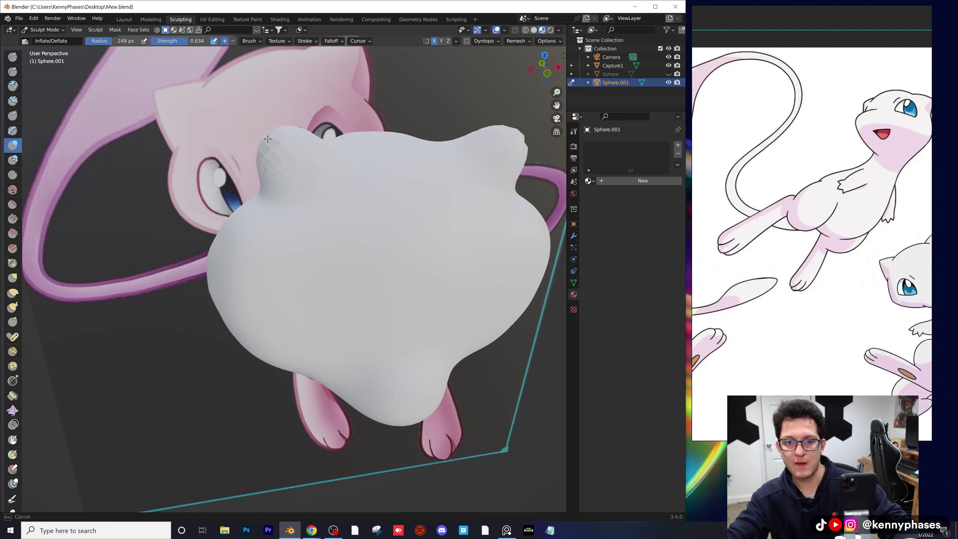
pyautogui.moveTo(267, 139); pyautogui.dragTo(281, 153)
# - Pull the ear bumps into narrower tips with the Elastic Deform brush, checking against the reference in camera view
pyautogui.press('KP_0')
pyautogui.scroll(3, 222, 154)
pyautogui.scroll(1, 242, 160)
pyautogui.keyDown('shift'); pyautogui.moveTo(255, 163); pyautogui.dragTo(314, 260, button='middle'); pyautogui.keyUp('shift')
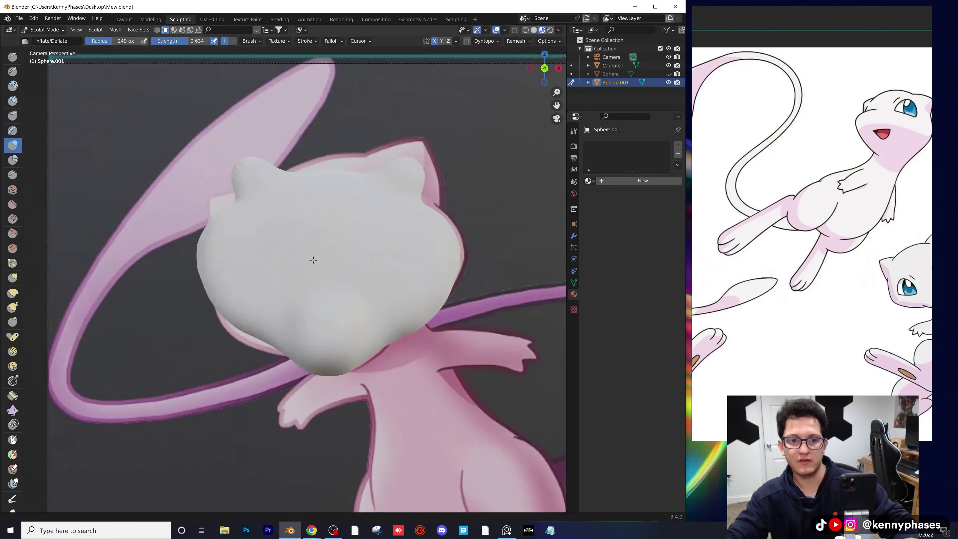
pyautogui.scroll(2, 313, 260)
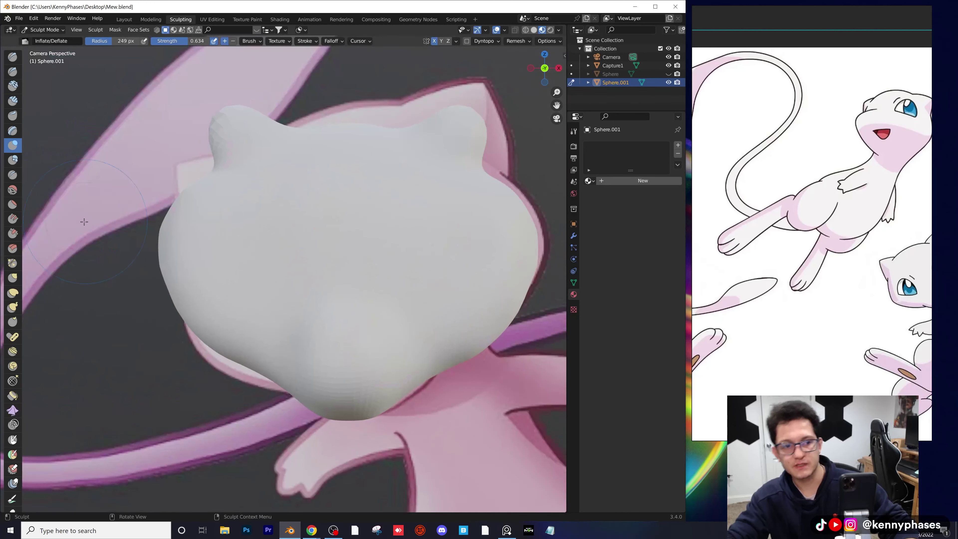
pyautogui.click(14, 296)
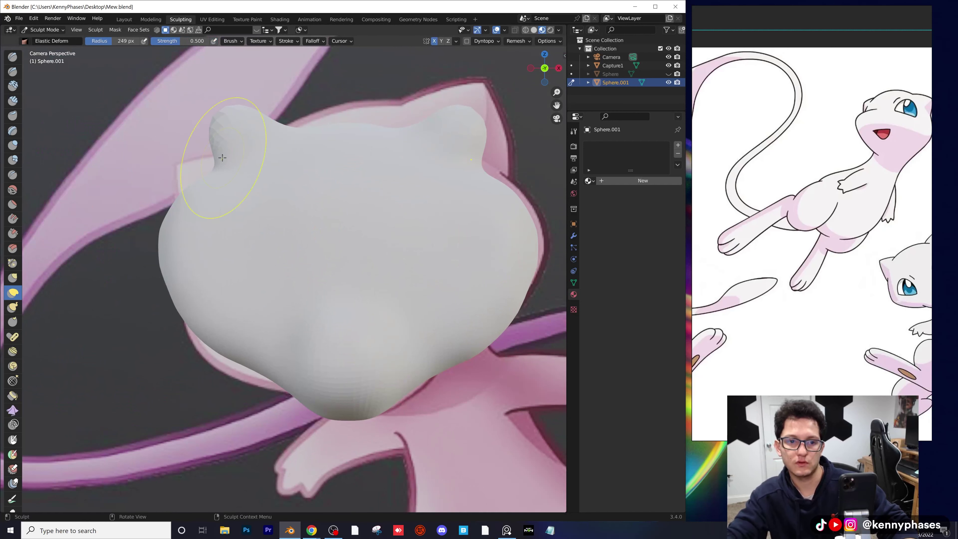
pyautogui.moveTo(222, 158); pyautogui.dragTo(223, 157)
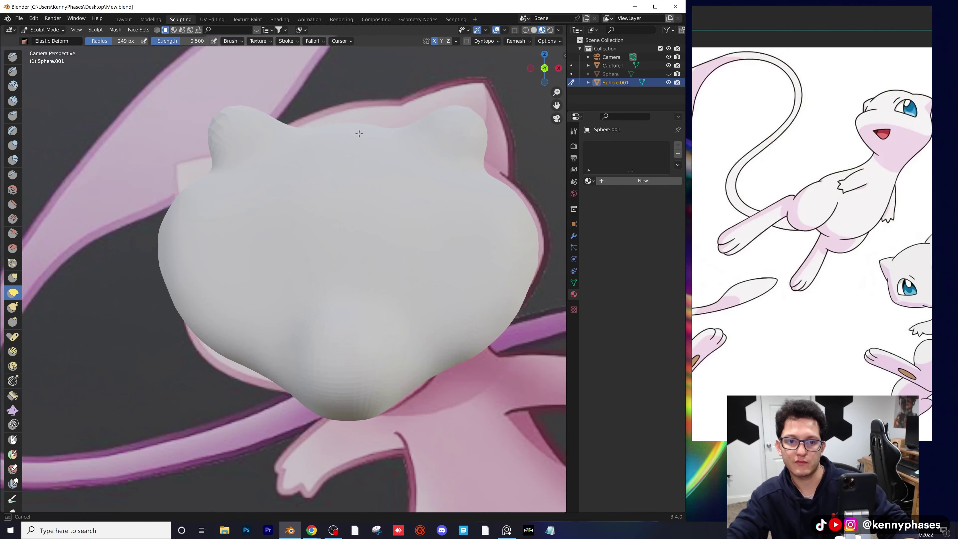
pyautogui.scroll(4, 298, 143)
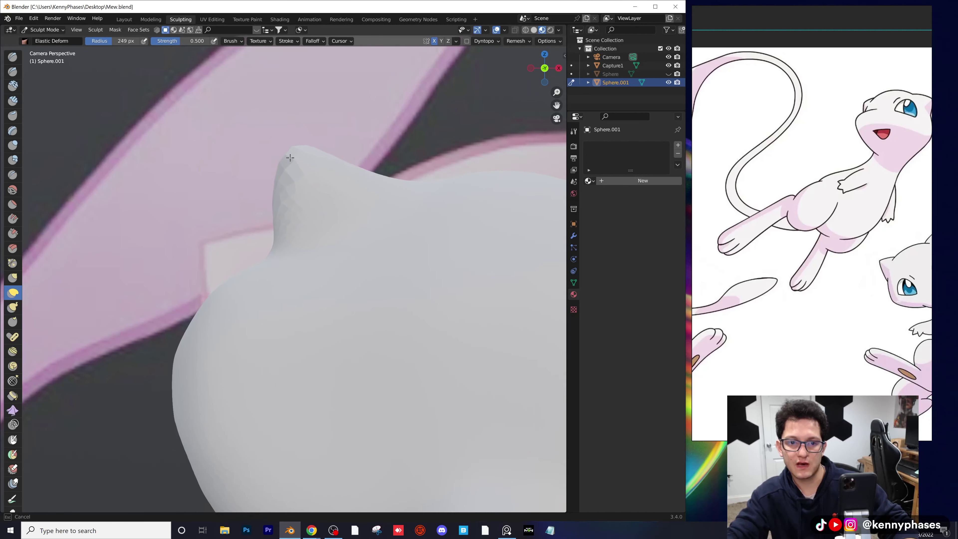
pyautogui.moveTo(288, 171)
pyautogui.mouseDown()
pyautogui.moveTo(298, 185)
pyautogui.moveTo(301, 164)
pyautogui.mouseUp()
# - Remesh the head and broaden the base of the ears outward with the Elastic Deform brush
pyautogui.click(518, 42)
pyautogui.click(534, 123)
pyautogui.moveTo(285, 208); pyautogui.dragTo(286, 208)
pyautogui.scroll(-3, 359, 215)
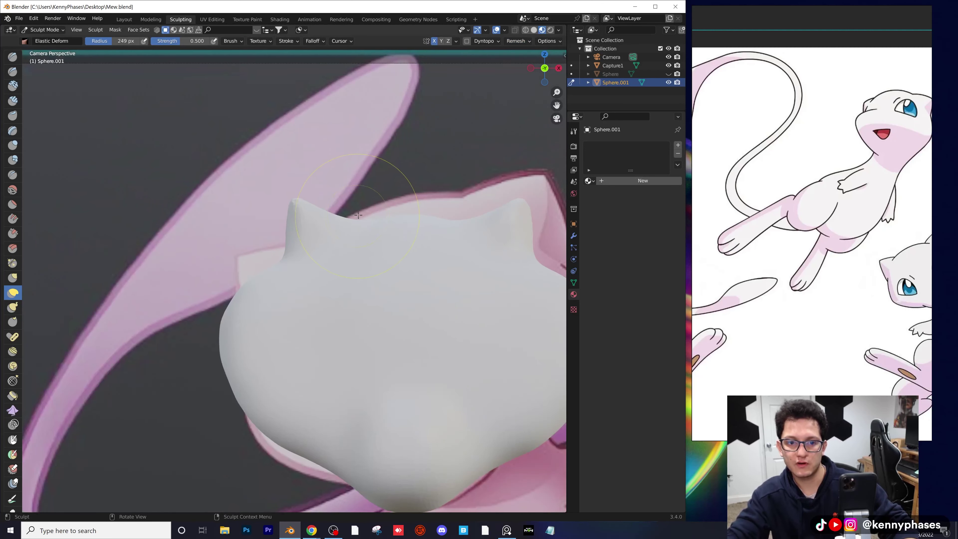
pyautogui.keyDown('shift'); pyautogui.moveTo(382, 267); pyautogui.dragTo(366, 245, button='middle'); pyautogui.keyUp('shift')
pyautogui.scroll(2, 365, 245)
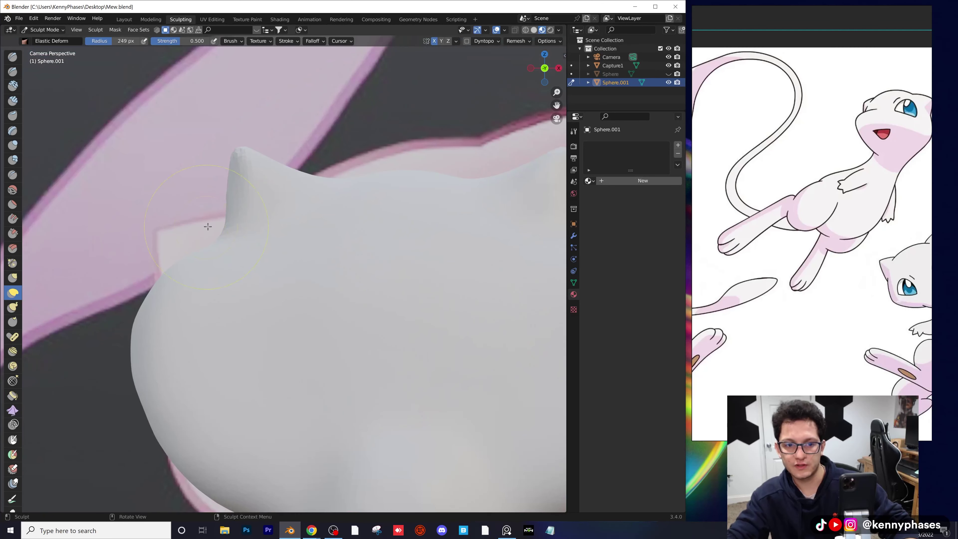
pyautogui.moveTo(226, 227); pyautogui.dragTo(194, 223)
pyautogui.moveTo(324, 179); pyautogui.dragTo(326, 173)
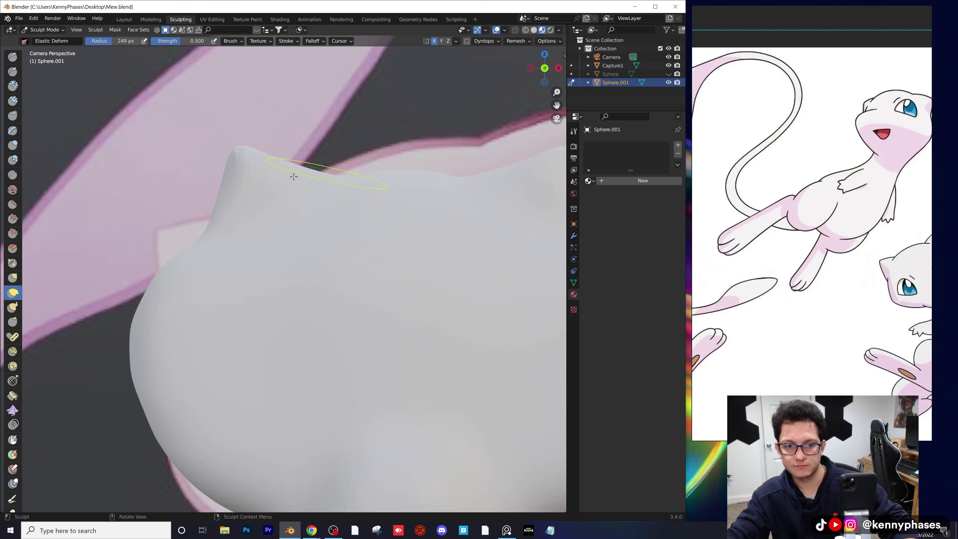
# - Examine the head's depth and ear shape from the front and side, with the Smooth brush selected
pyautogui.scroll(-5, 313, 235)
pyautogui.moveTo(312, 236); pyautogui.dragTo(333, 229, button='middle')
pyautogui.scroll(4, 321, 226)
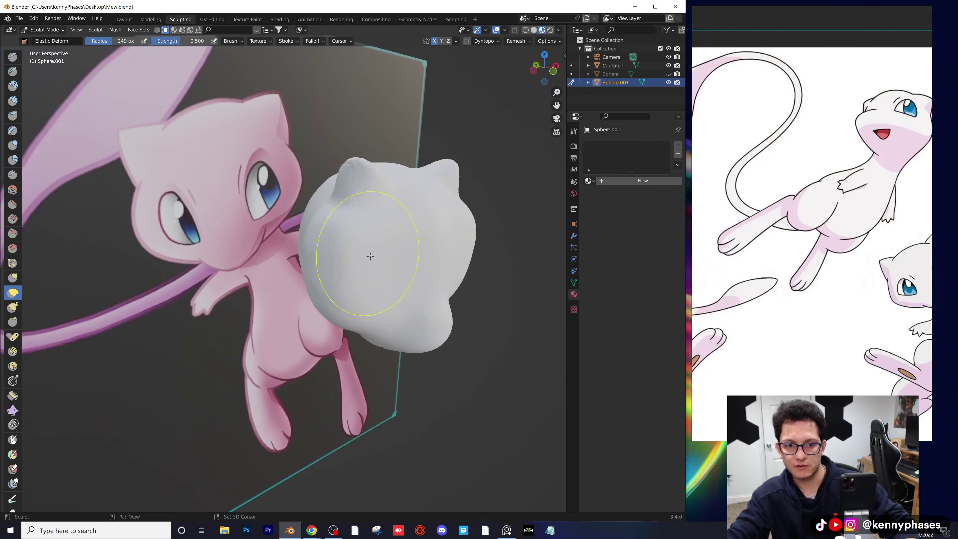
pyautogui.scroll(2, 385, 265)
pyautogui.moveTo(334, 230)
pyautogui.mouseDown(button='middle')
pyautogui.moveTo(324, 187)
pyautogui.moveTo(342, 187)
pyautogui.mouseUp(button='middle')
pyautogui.scroll(-5, 328, 217)
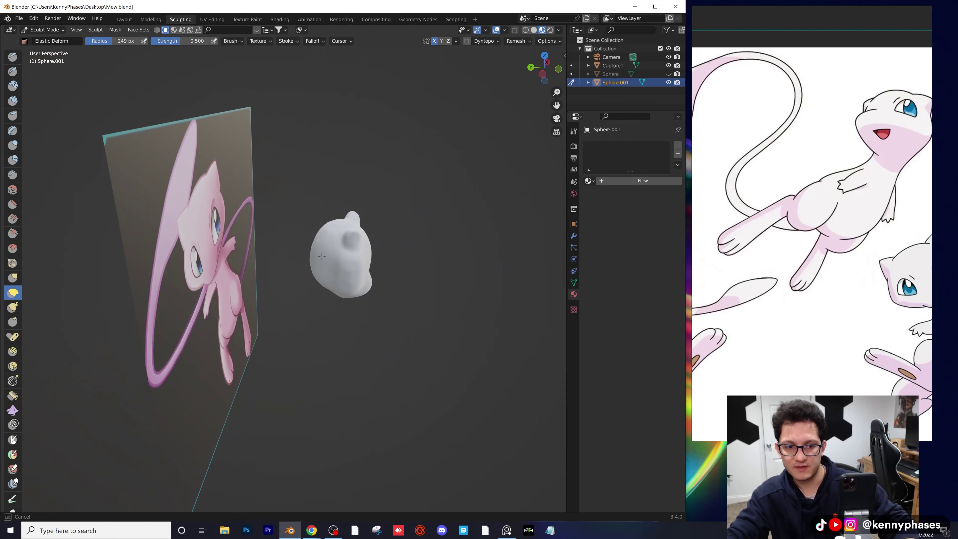
pyautogui.moveTo(327, 265)
pyautogui.mouseDown(button='middle')
pyautogui.moveTo(269, 241)
pyautogui.moveTo(338, 245)
pyautogui.mouseUp(button='middle')
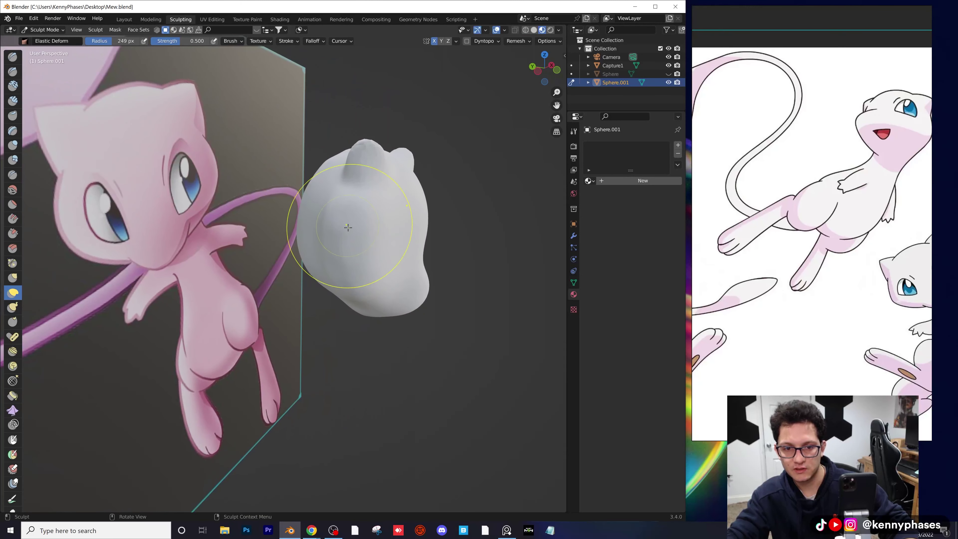
pyautogui.click(13, 205)
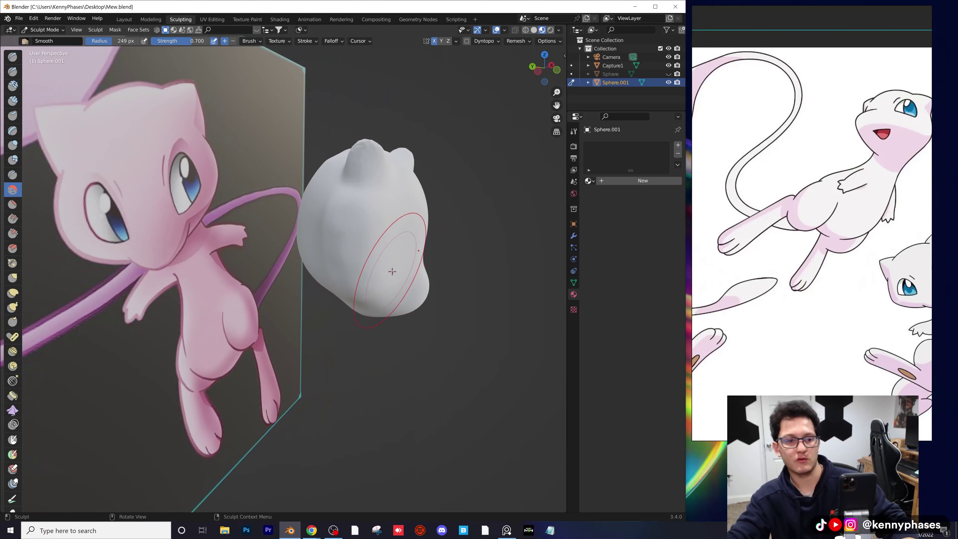
pyautogui.moveTo(392, 271); pyautogui.dragTo(359, 221, button='middle')
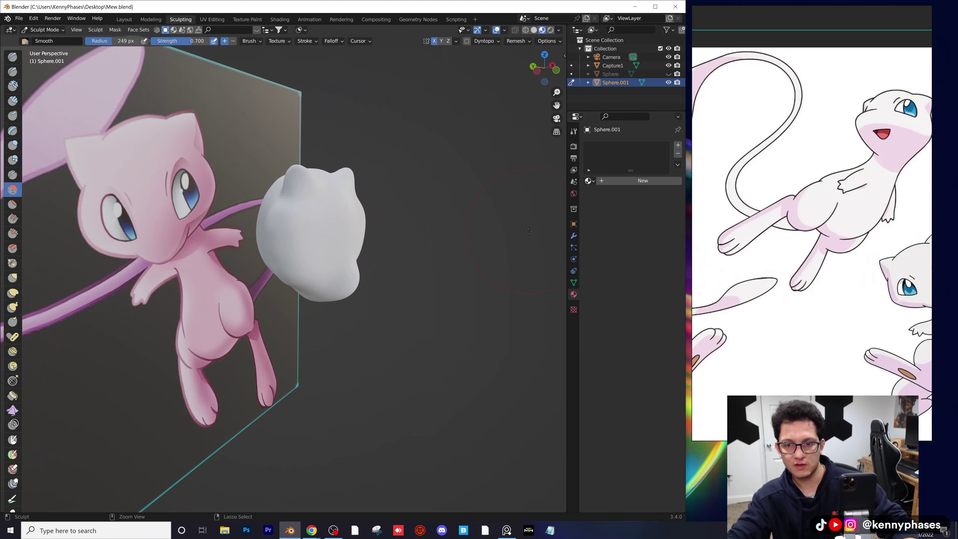
# - Assign the existing pink Material.001 to the head and check its shading beside the reference
pyautogui.click(590, 181)
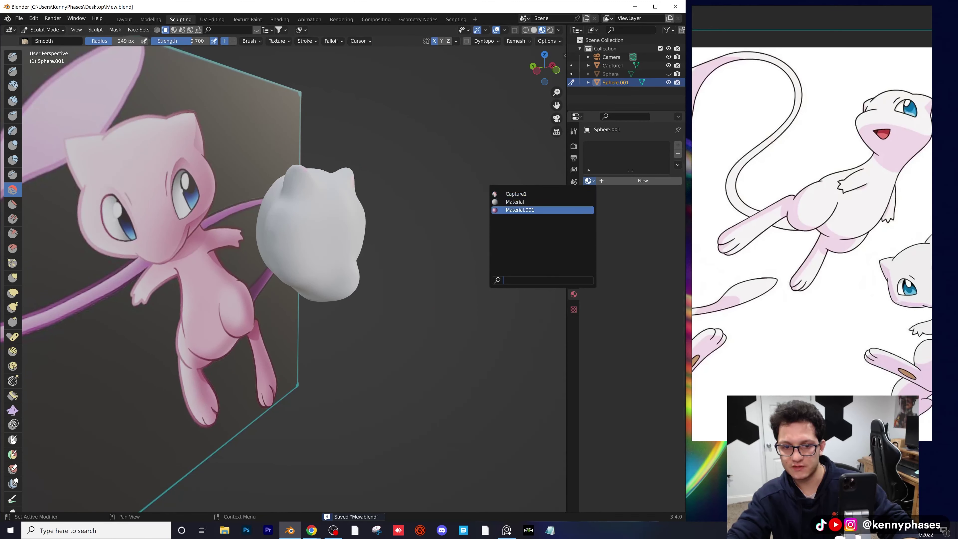
pyautogui.click(543, 207)
pyautogui.scroll(2, 320, 230)
pyautogui.moveTo(320, 230); pyautogui.dragTo(409, 236, button='middle')
pyautogui.scroll(-2, 355, 238)
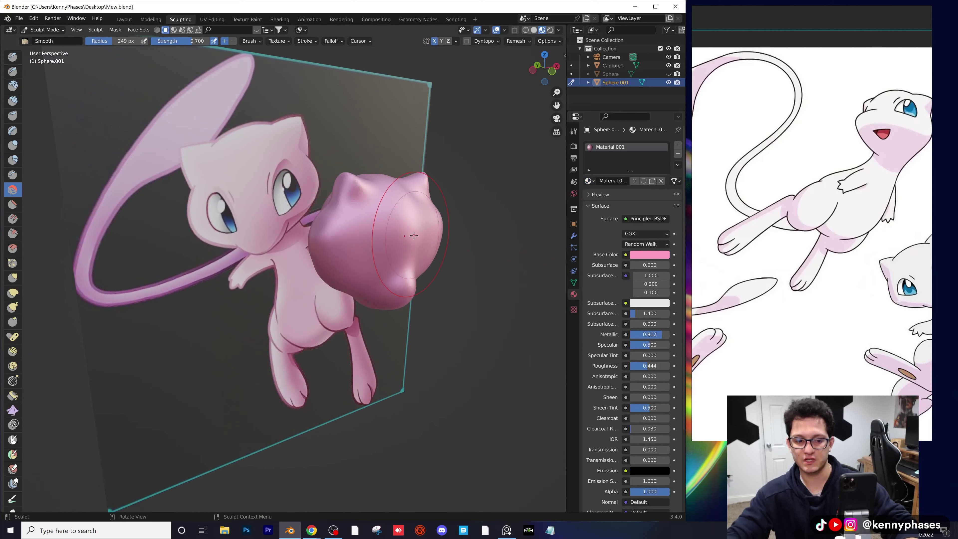
pyautogui.scroll(4, 355, 243)
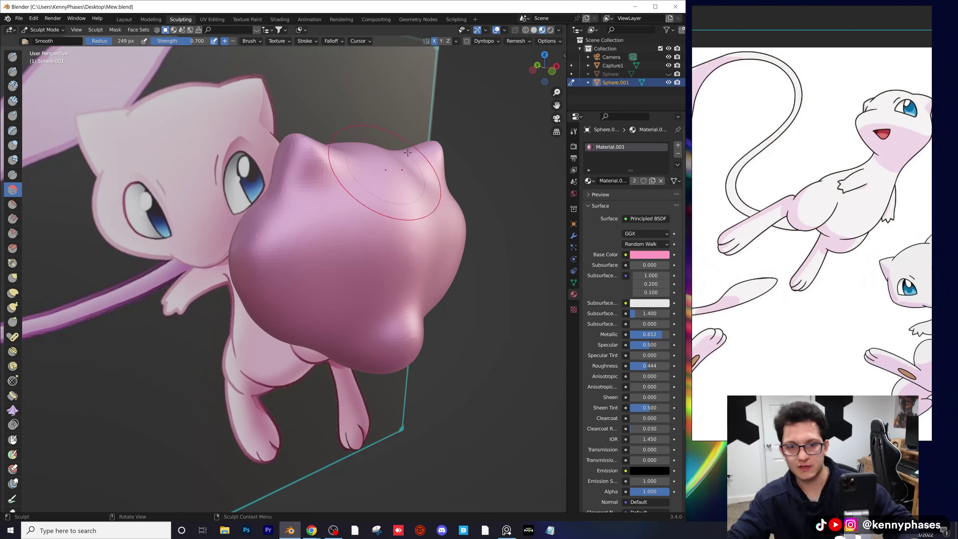
# - Pull the ears outward in front view with the Elastic Deform brush
pyautogui.click(552, 70)
pyautogui.scroll(5, 259, 216)
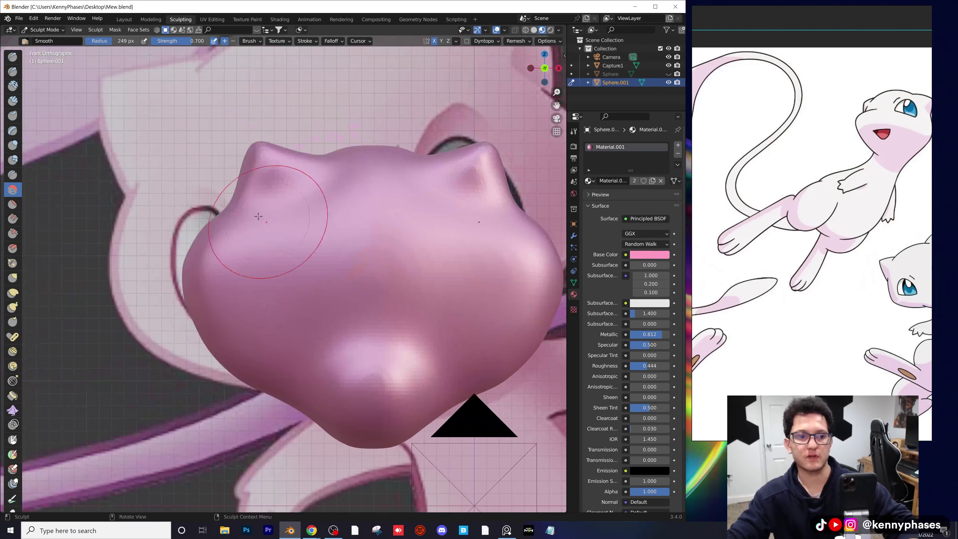
pyautogui.click(13, 292)
pyautogui.scroll(3, 281, 151)
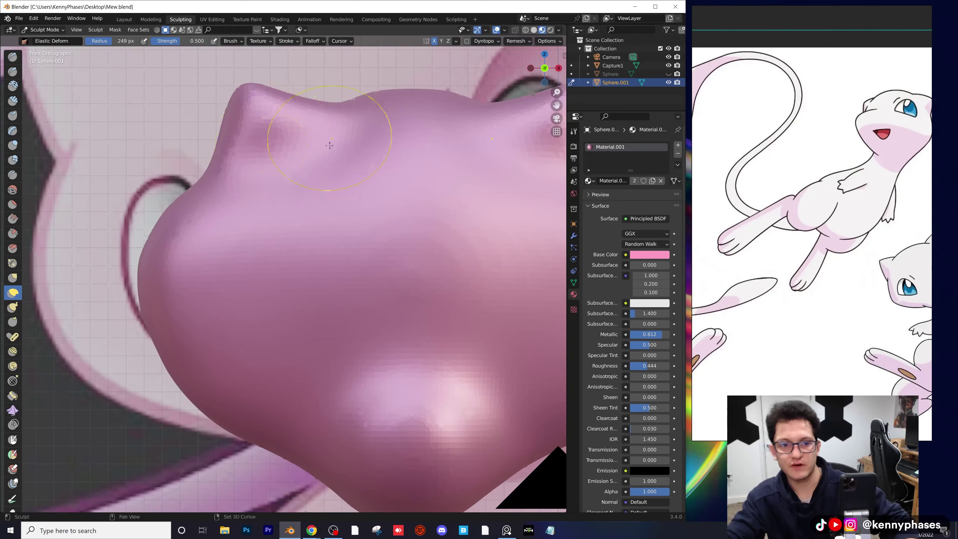
pyautogui.moveTo(269, 138)
pyautogui.mouseDown()
pyautogui.moveTo(219, 132)
pyautogui.moveTo(241, 128)
pyautogui.mouseUp()
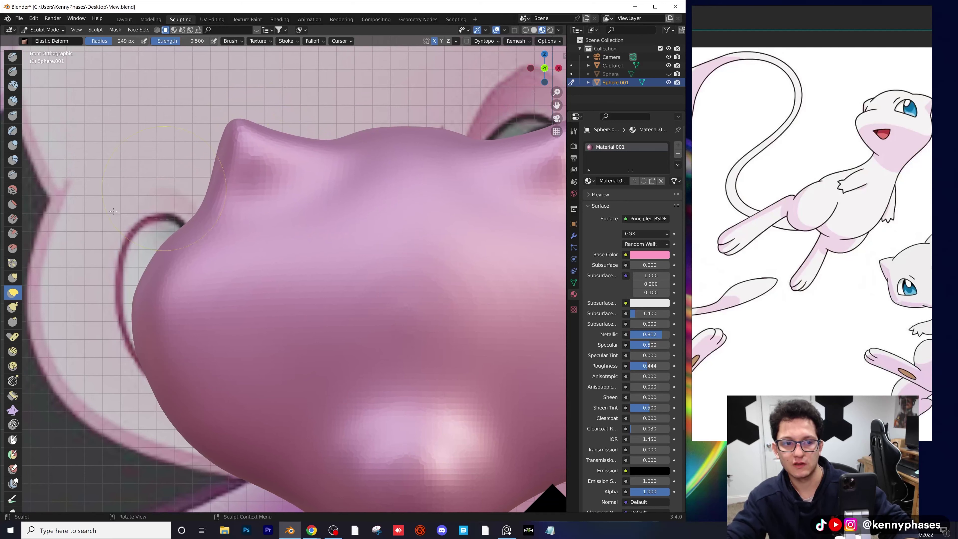
# - Try to flatten the upper side of the face with the Multi-plane Scrape brush
pyautogui.click(12, 248)
pyautogui.moveTo(278, 160)
pyautogui.mouseDown(button='middle')
pyautogui.moveTo(396, 218)
pyautogui.moveTo(310, 160)
pyautogui.moveTo(353, 196)
pyautogui.moveTo(342, 275)
pyautogui.mouseUp(button='middle')
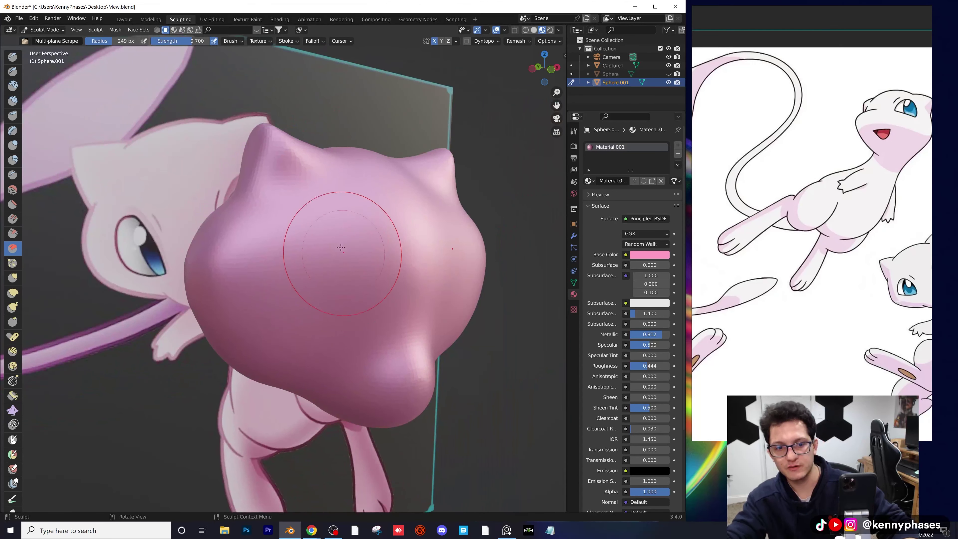
pyautogui.moveTo(304, 209)
pyautogui.mouseDown()
pyautogui.moveTo(328, 277)
pyautogui.moveTo(325, 226)
pyautogui.moveTo(305, 262)
pyautogui.moveTo(320, 295)
pyautogui.mouseUp()
pyautogui.hotkey('ctrl', 'z')
pyautogui.hotkey('ctrl', 'z')
# - Scrape the ears into sharper points with the Multi-plane Scrape brush, checking them from above and in front
pyautogui.moveTo(294, 208)
pyautogui.mouseDown(button='middle')
pyautogui.moveTo(287, 295)
pyautogui.moveTo(290, 279)
pyautogui.mouseUp(button='middle')
pyautogui.scroll(-2, 306, 226)
pyautogui.keyDown('shift'); pyautogui.moveTo(290, 279); pyautogui.dragTo(302, 246, button='middle'); pyautogui.keyUp('shift')
pyautogui.scroll(3, 321, 223)
pyautogui.moveTo(265, 212); pyautogui.dragTo(357, 190, button='middle')
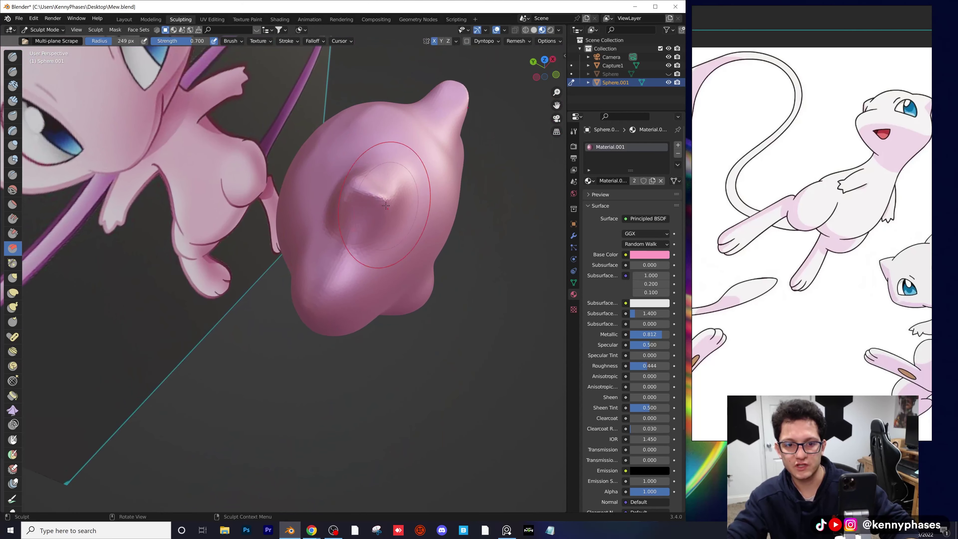
pyautogui.moveTo(385, 205); pyautogui.dragTo(301, 164, button='middle')
pyautogui.scroll(2, 315, 144)
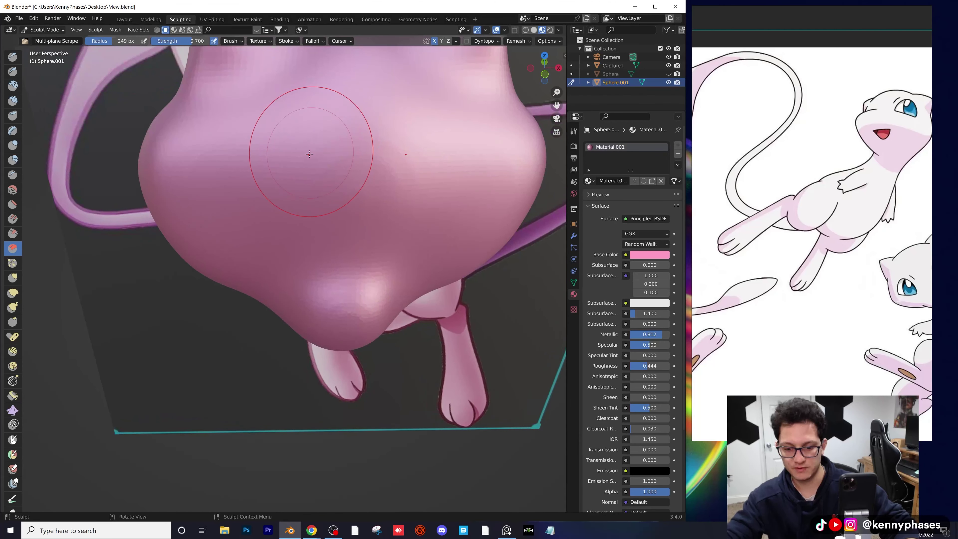
# - Thicken the ears with the Inflate/Deflate brush in camera view and check the head's shape from the side
pyautogui.press('KP_0')
pyautogui.scroll(4, 337, 265)
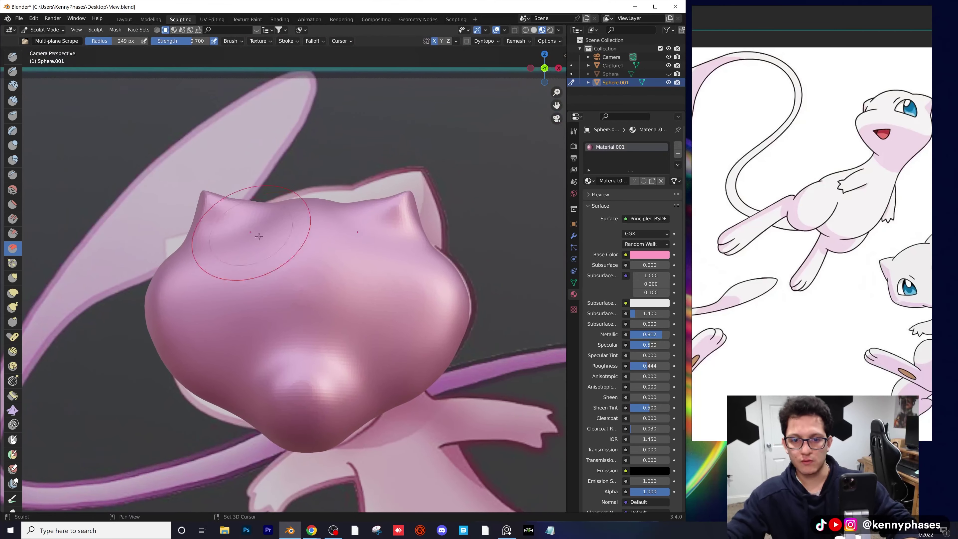
pyautogui.click(10, 148)
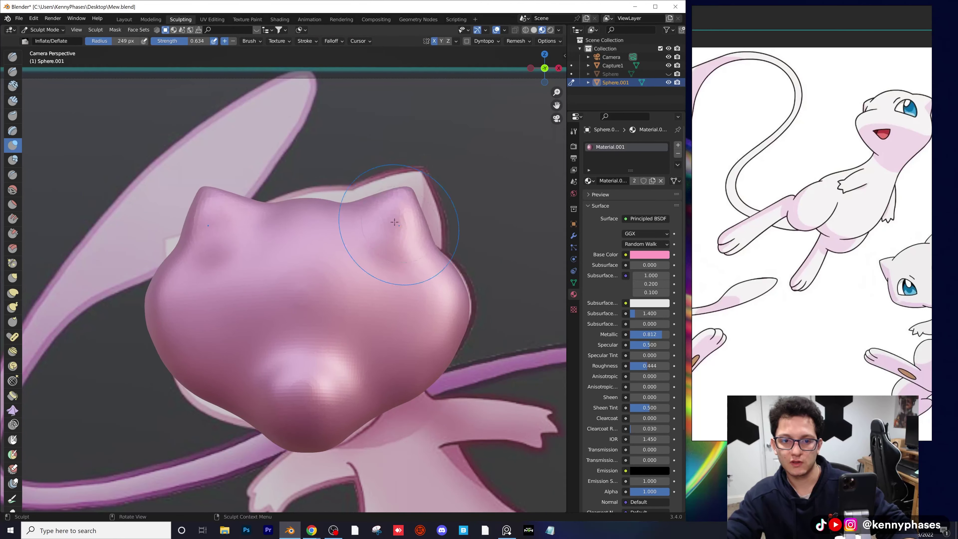
pyautogui.moveTo(420, 238); pyautogui.dragTo(338, 239, button='middle')
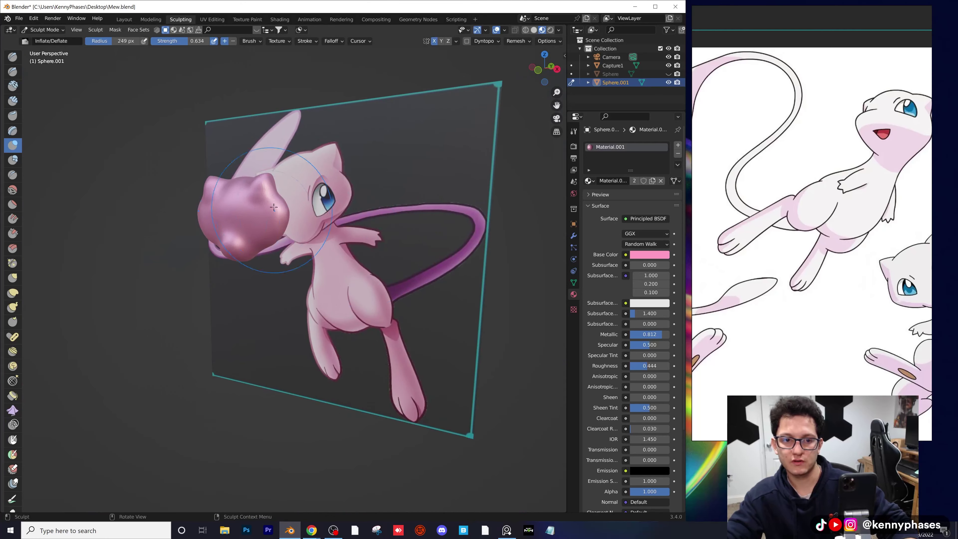
pyautogui.scroll(4, 272, 205)
pyautogui.keyDown('shift'); pyautogui.moveTo(270, 178); pyautogui.dragTo(289, 249, button='middle'); pyautogui.keyUp('shift')
pyautogui.moveTo(289, 249); pyautogui.dragTo(234, 235, button='middle')
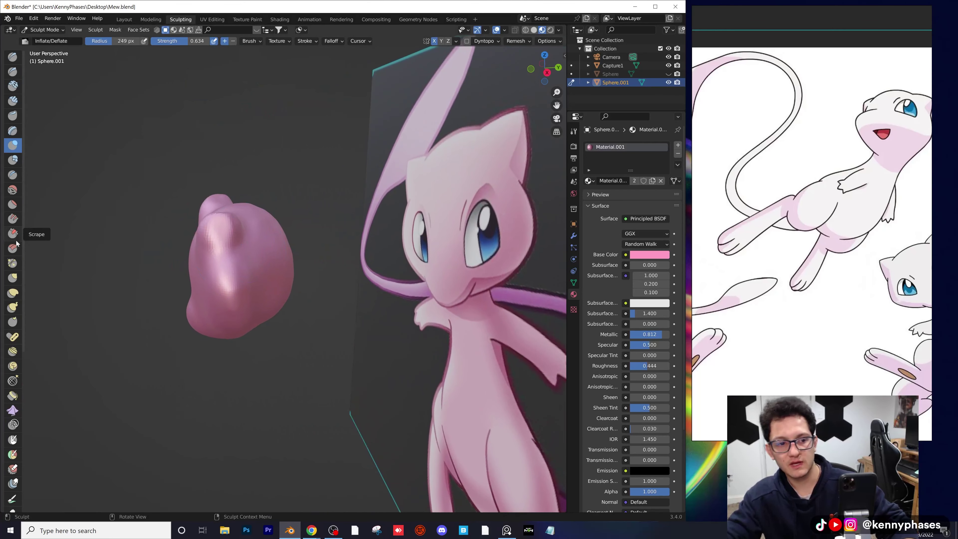
# - Reshape the ears in side view with the Elastic Deform brush and check them from several angles
pyautogui.click(19, 278)
pyautogui.click(12, 293)
pyautogui.scroll(4, 289, 188)
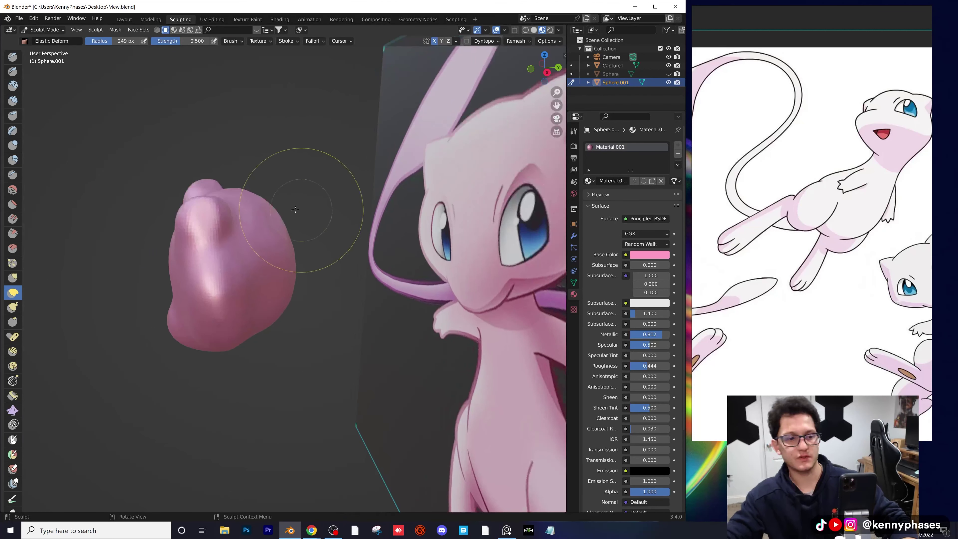
pyautogui.moveTo(264, 234); pyautogui.dragTo(261, 223)
pyautogui.moveTo(281, 236)
pyautogui.mouseDown(button='middle')
pyautogui.moveTo(329, 233)
pyautogui.moveTo(384, 265)
pyautogui.moveTo(354, 249)
pyautogui.moveTo(326, 273)
pyautogui.moveTo(316, 266)
pyautogui.moveTo(345, 272)
pyautogui.mouseUp(button='middle')
pyautogui.moveTo(351, 225)
pyautogui.mouseDown(button='middle')
pyautogui.moveTo(347, 207)
pyautogui.moveTo(288, 234)
pyautogui.moveTo(330, 170)
pyautogui.mouseUp(button='middle')
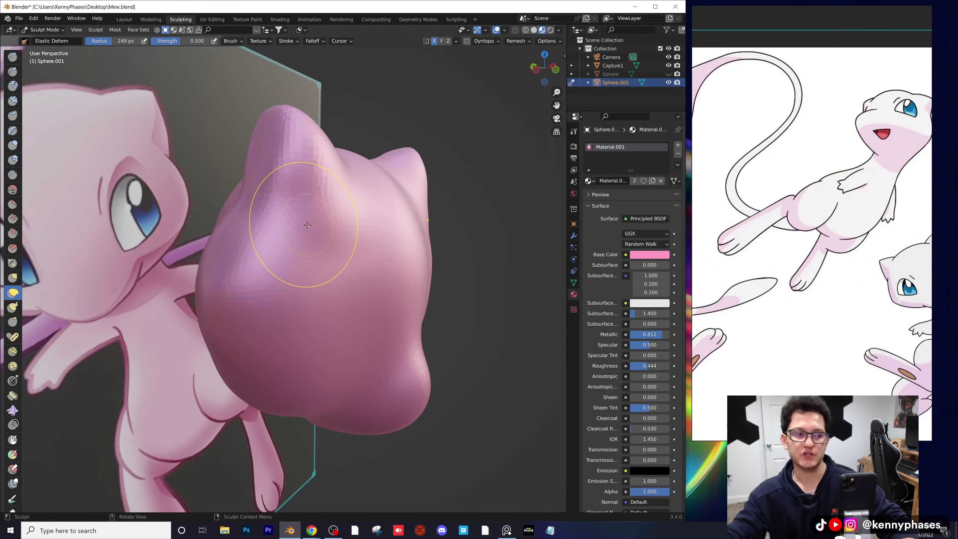
pyautogui.moveTo(329, 215)
pyautogui.mouseDown(button='middle')
pyautogui.moveTo(267, 182)
pyautogui.moveTo(329, 201)
pyautogui.moveTo(325, 188)
pyautogui.moveTo(226, 252)
pyautogui.mouseUp(button='middle')
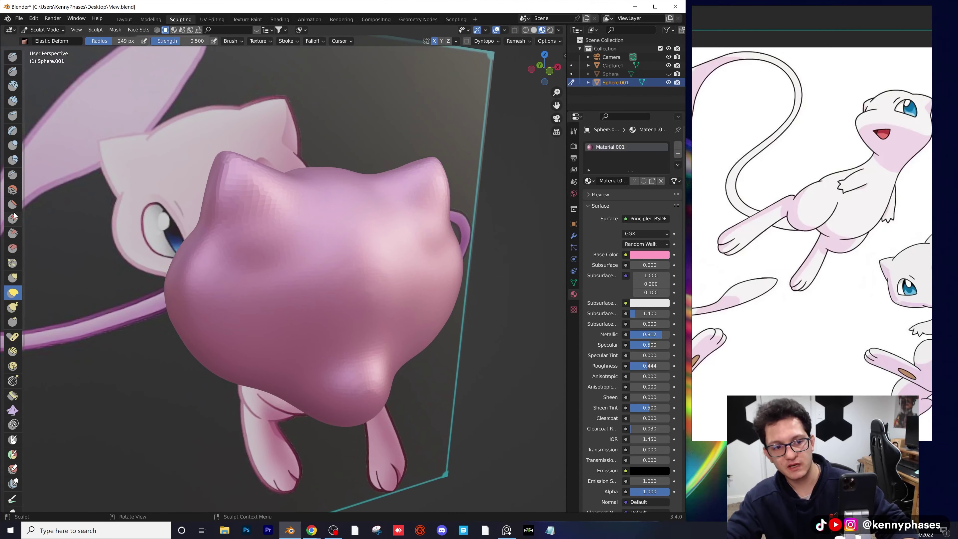
# - Try scraping the crease between the ear and cheek with the Multi-plane Scrape brush, and undo the stroke
pyautogui.click(12, 248)
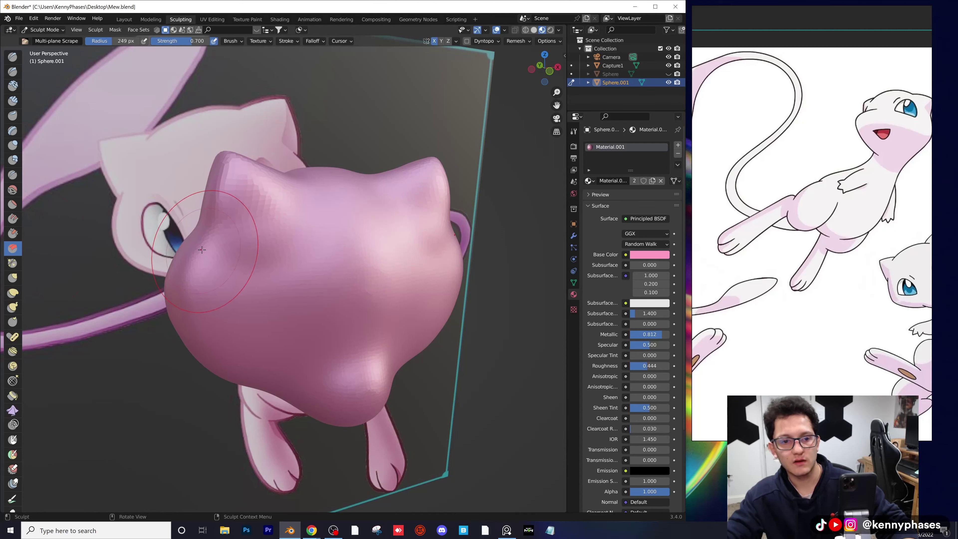
pyautogui.scroll(1, 203, 249)
pyautogui.keyDown('shift'); pyautogui.moveTo(251, 231); pyautogui.dragTo(322, 251, button='middle'); pyautogui.keyUp('shift')
pyautogui.scroll(3, 323, 251)
pyautogui.moveTo(253, 247); pyautogui.dragTo(245, 238)
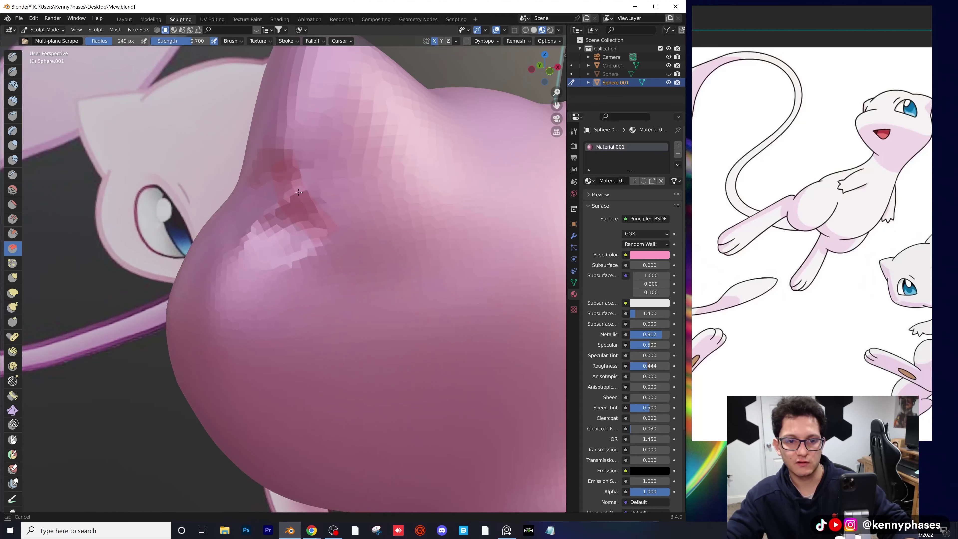
pyautogui.scroll(-4, 427, 259)
pyautogui.moveTo(434, 262); pyautogui.dragTo(417, 263, button='middle')
pyautogui.scroll(1, 417, 263)
pyautogui.hotkey('ctrl', 'z')
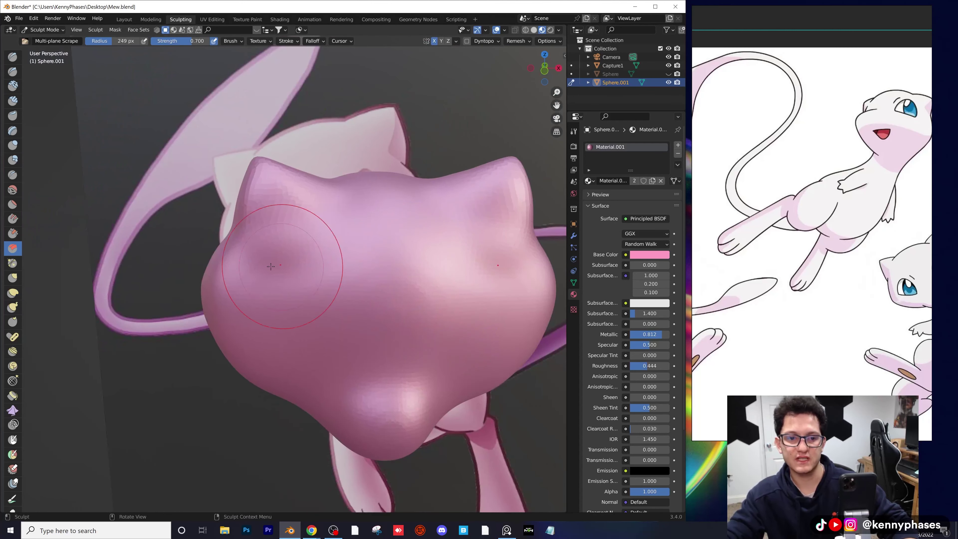
pyautogui.scroll(-3, 359, 279)
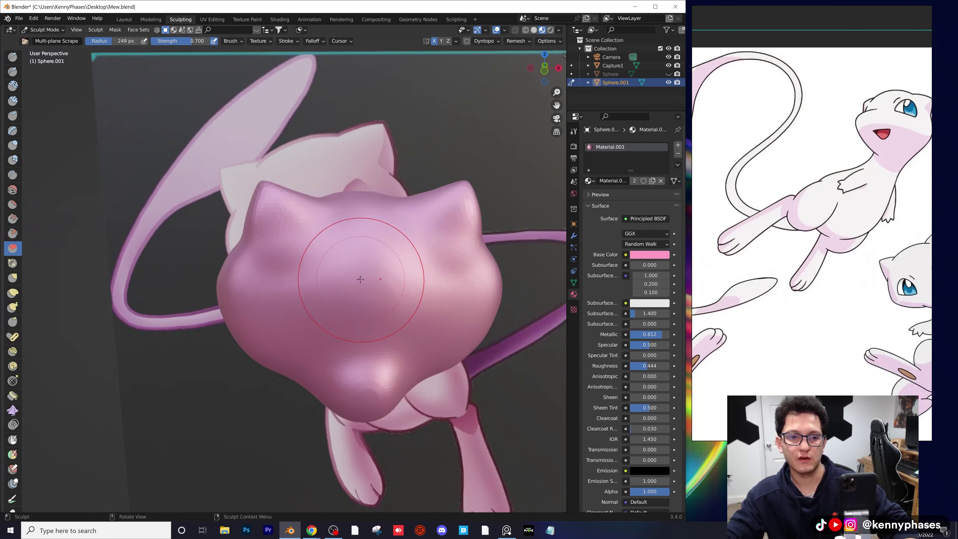
# - View the head at an angle and save the Mew.blend file
pyautogui.moveTo(359, 278); pyautogui.dragTo(391, 291, button='middle')
pyautogui.scroll(1, 342, 285)
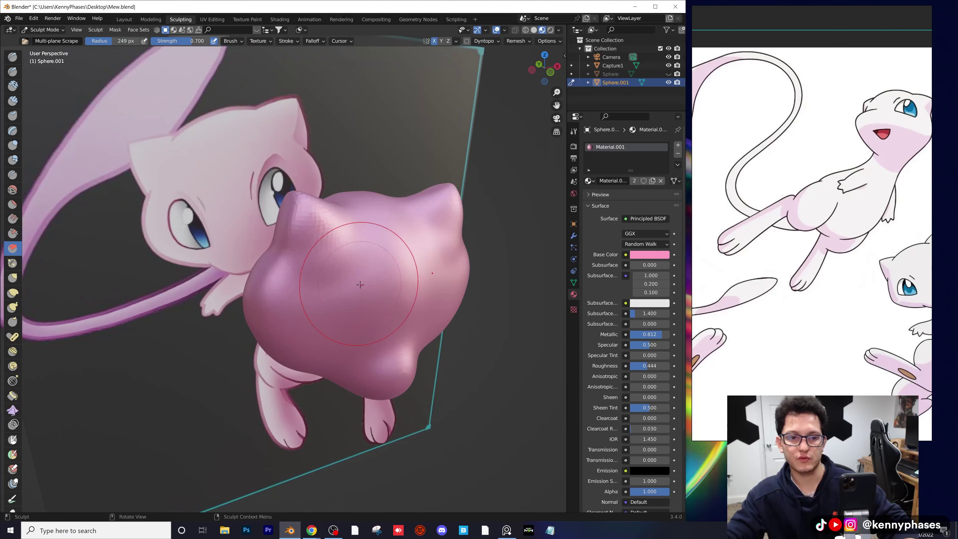
pyautogui.hotkey('ctrl', 's')
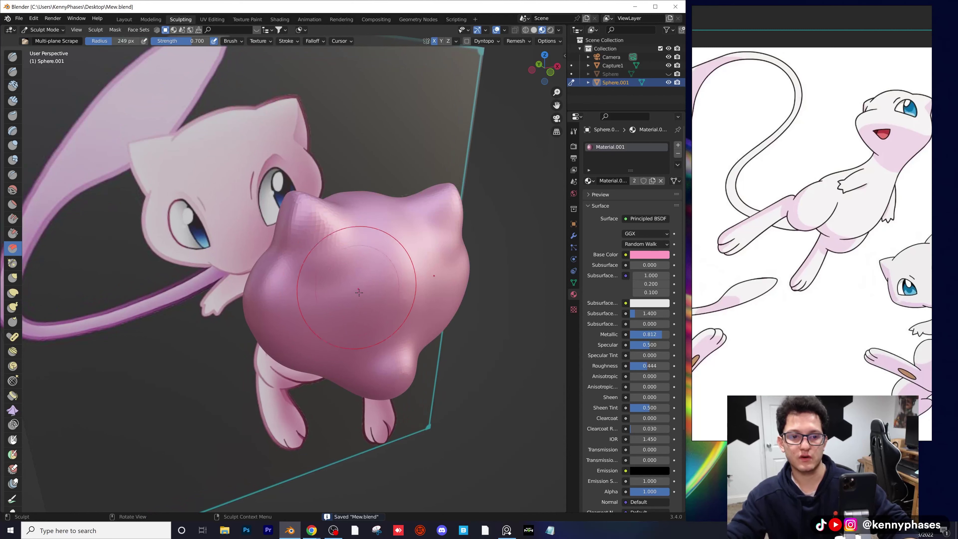
# - Unhide the body to check the head's proportions against it, and hide the head object Sphere.001
pyautogui.moveTo(359, 292)
pyautogui.mouseDown(button='middle')
pyautogui.moveTo(384, 276)
pyautogui.moveTo(392, 282)
pyautogui.moveTo(363, 234)
pyautogui.mouseUp(button='middle')
pyautogui.click(668, 74)
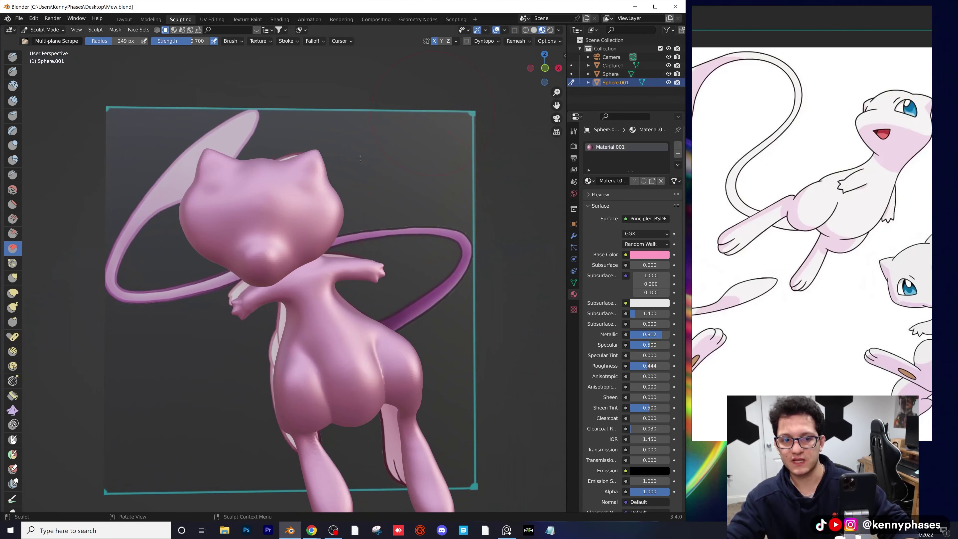
pyautogui.moveTo(295, 236)
pyautogui.mouseDown(button='middle')
pyautogui.moveTo(275, 235)
pyautogui.moveTo(308, 215)
pyautogui.moveTo(326, 223)
pyautogui.mouseUp(button='middle')
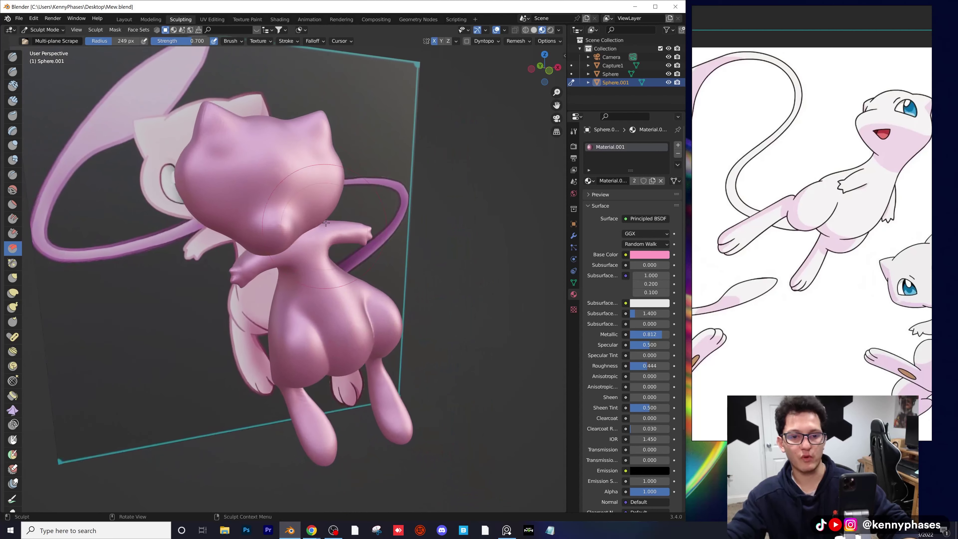
pyautogui.moveTo(294, 194); pyautogui.dragTo(275, 221, button='middle')
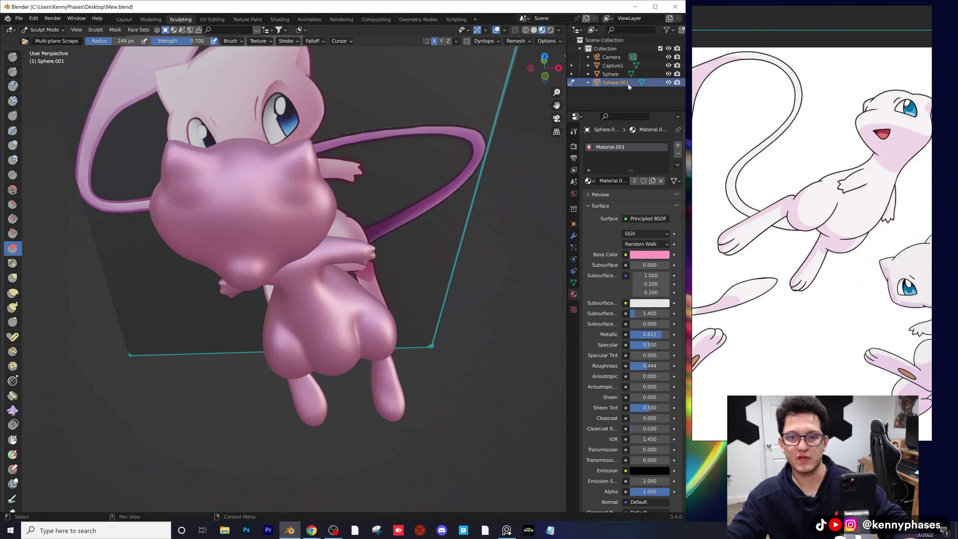
pyautogui.click(670, 83)
# - Switch to Chrome and search Google Images for "pokemon mew face"
pyautogui.moveTo(313, 531)
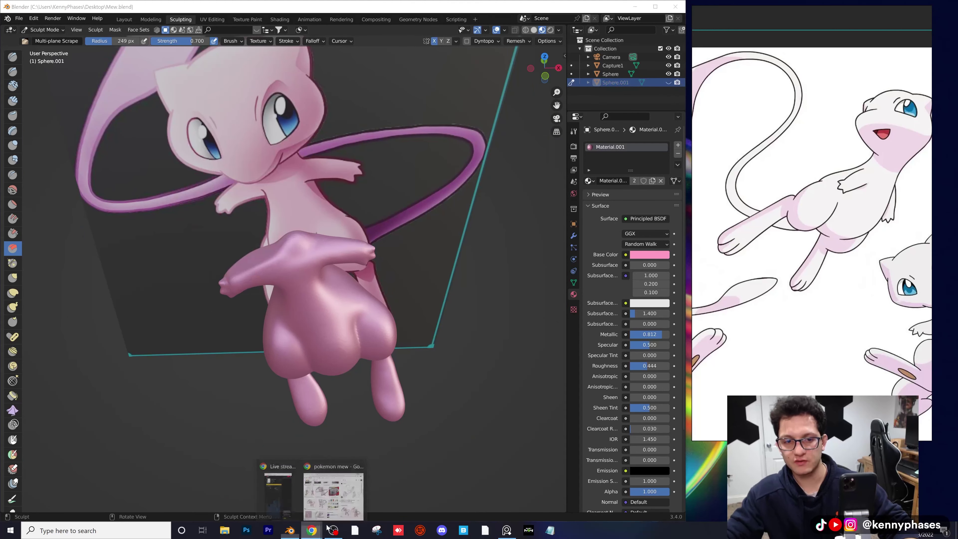
pyautogui.click(331, 491)
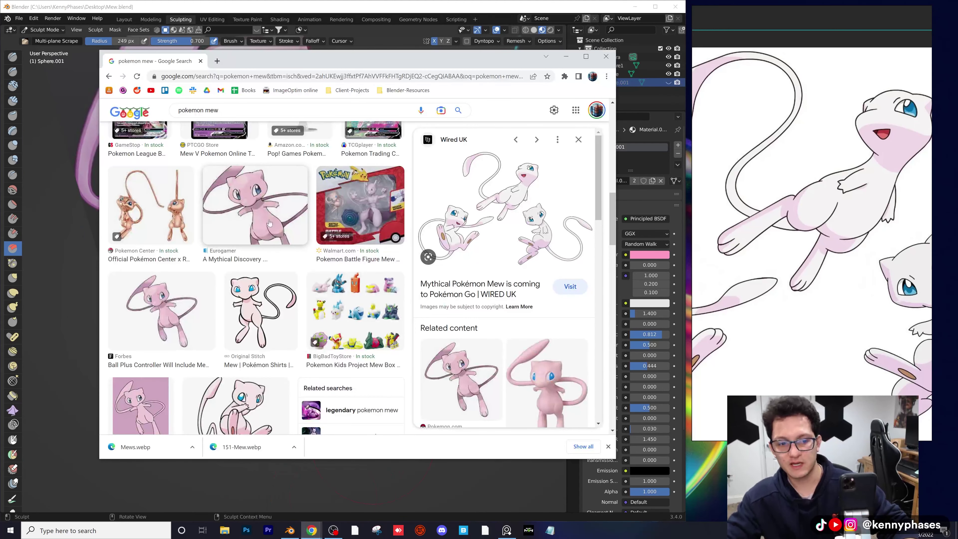
pyautogui.write('fac')
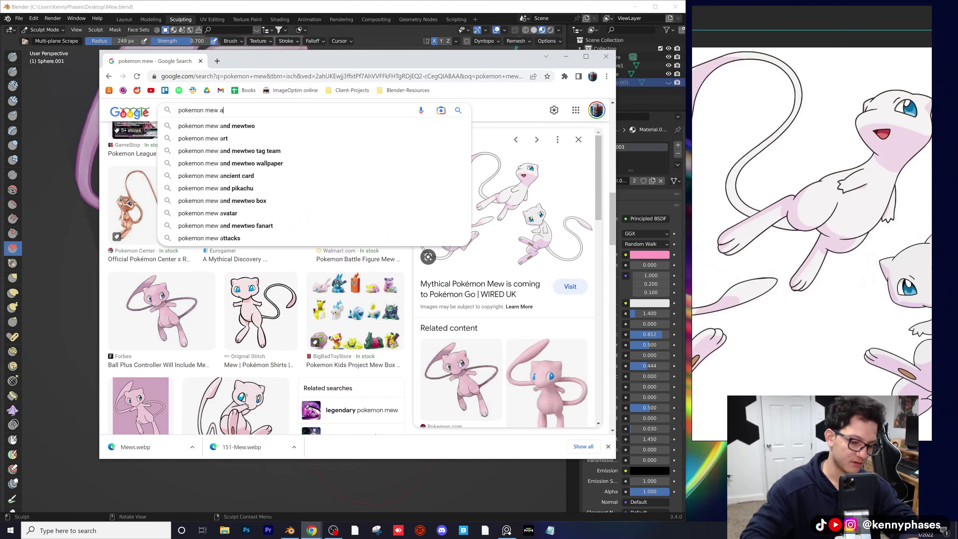
pyautogui.write('e')
pyautogui.press('Return')
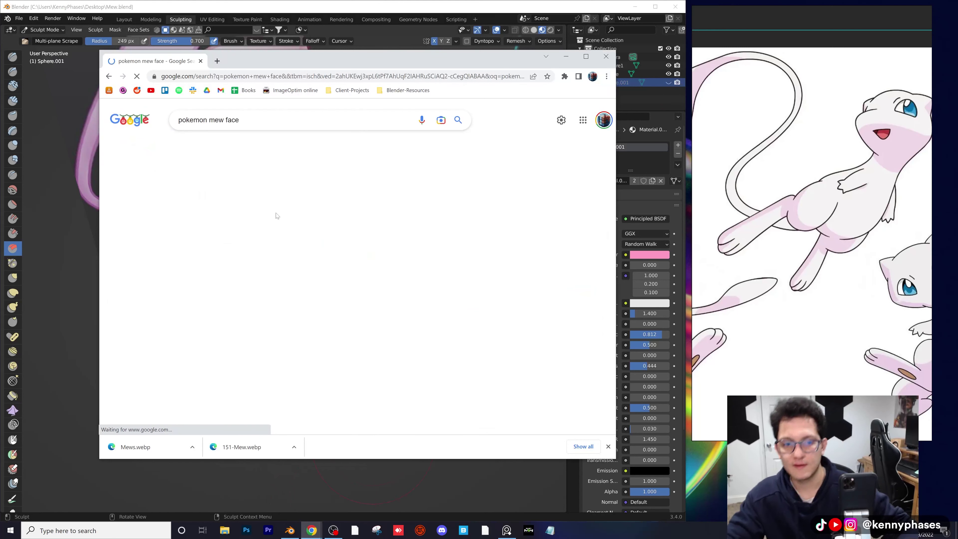
# - Find the PNGWing image of a standing Mew in the results and save it as a PNG in Downloads
pyautogui.scroll(-1, 243, 209)
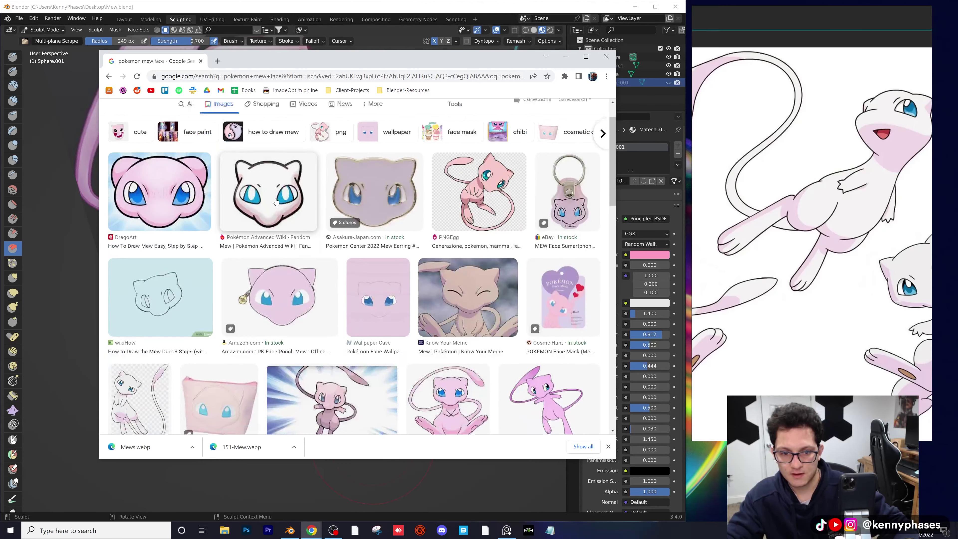
pyautogui.scroll(-2, 468, 294)
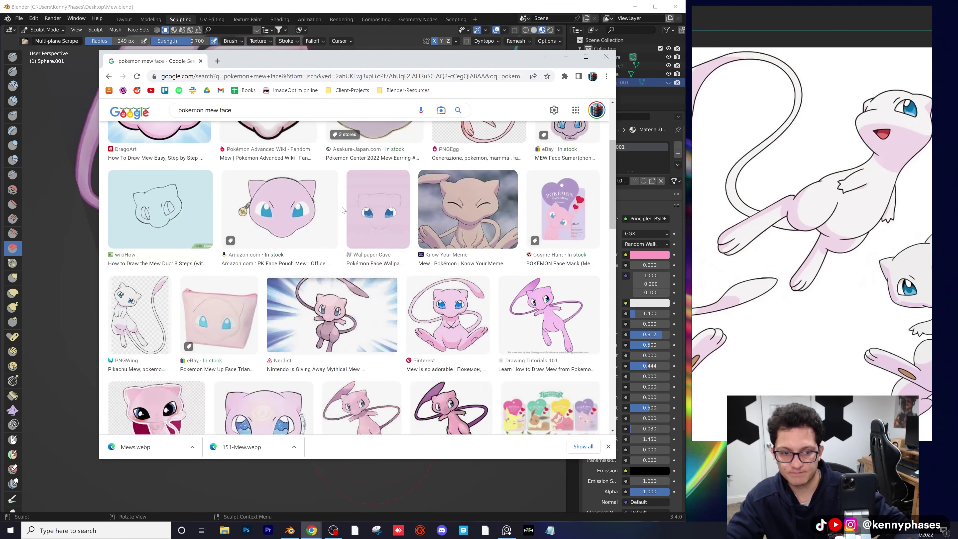
pyautogui.click(131, 326)
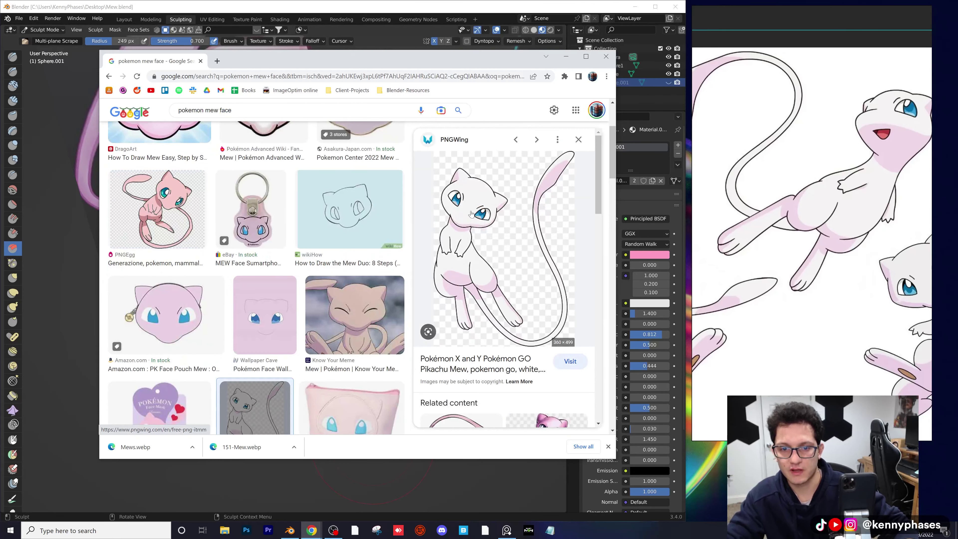
pyautogui.rightClick(482, 222)
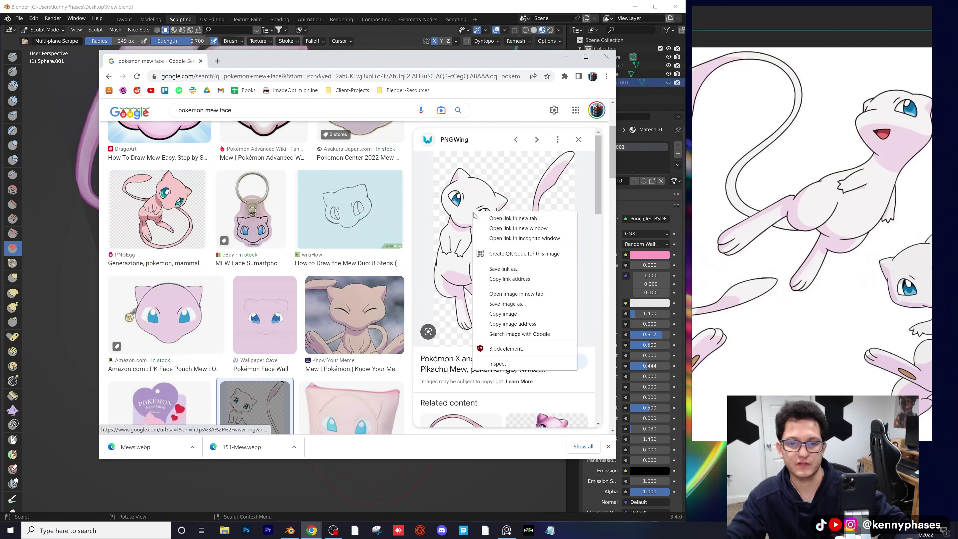
pyautogui.click(525, 309)
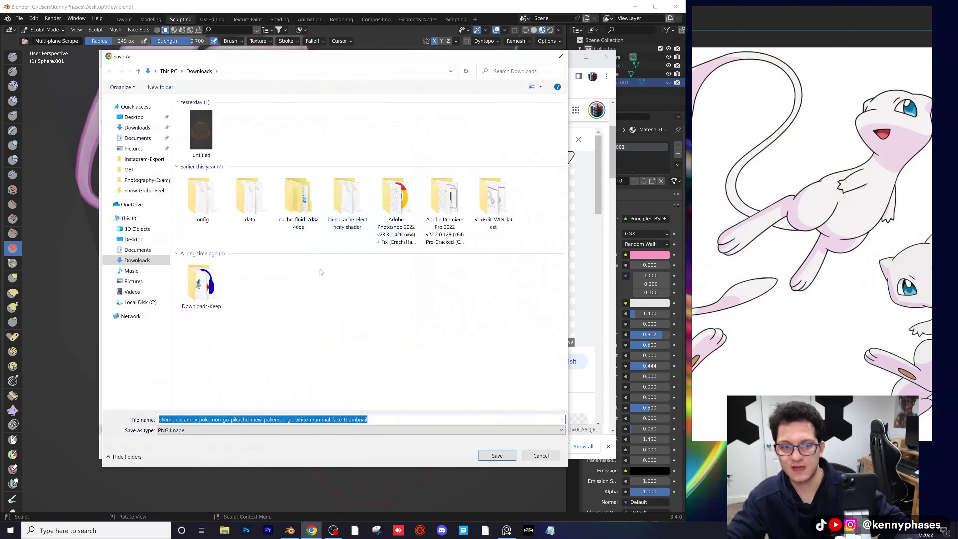
pyautogui.click(496, 455)
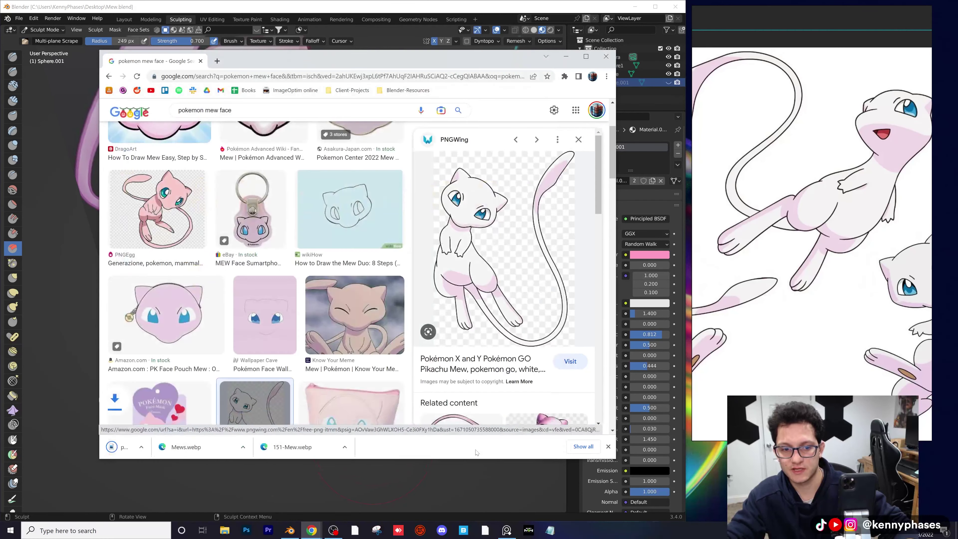
# - Switch back to Blender and import the 151-Mew image from Downloads as a plane in the Layout workspace
pyautogui.click(230, 43)
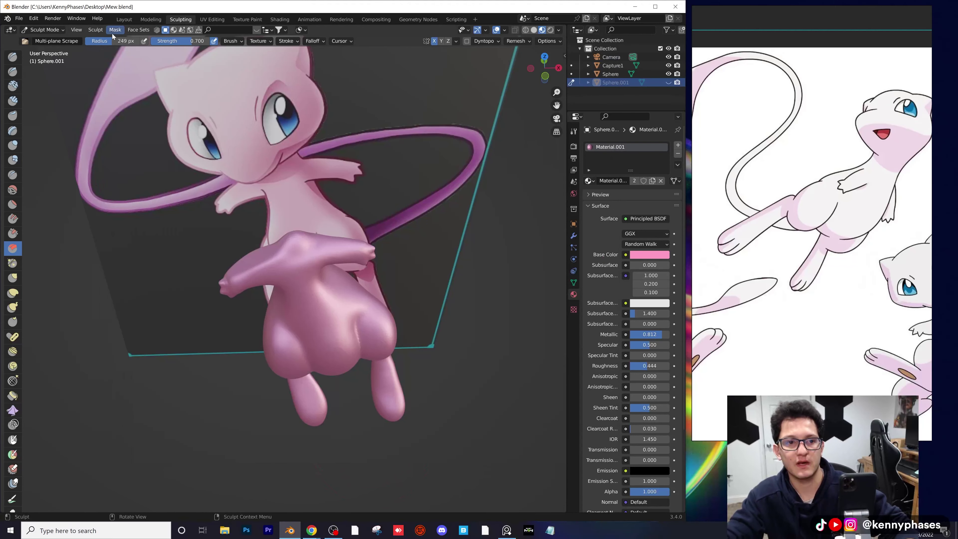
pyautogui.click(125, 19)
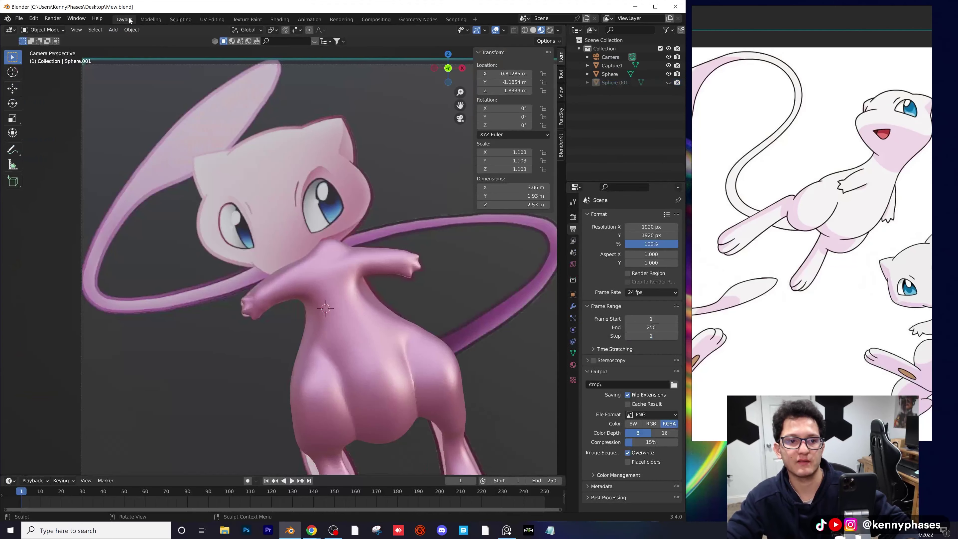
pyautogui.click(113, 29)
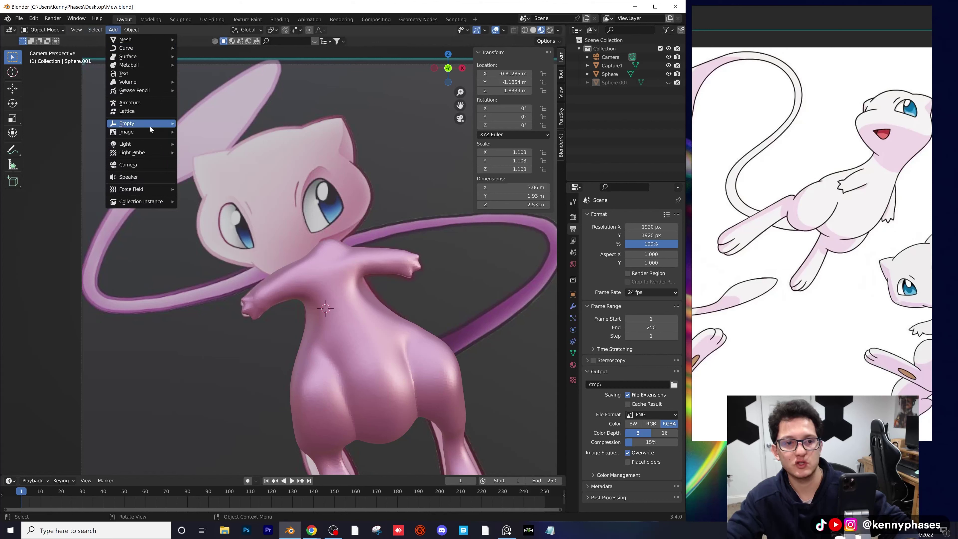
pyautogui.moveTo(151, 132)
pyautogui.click(205, 148)
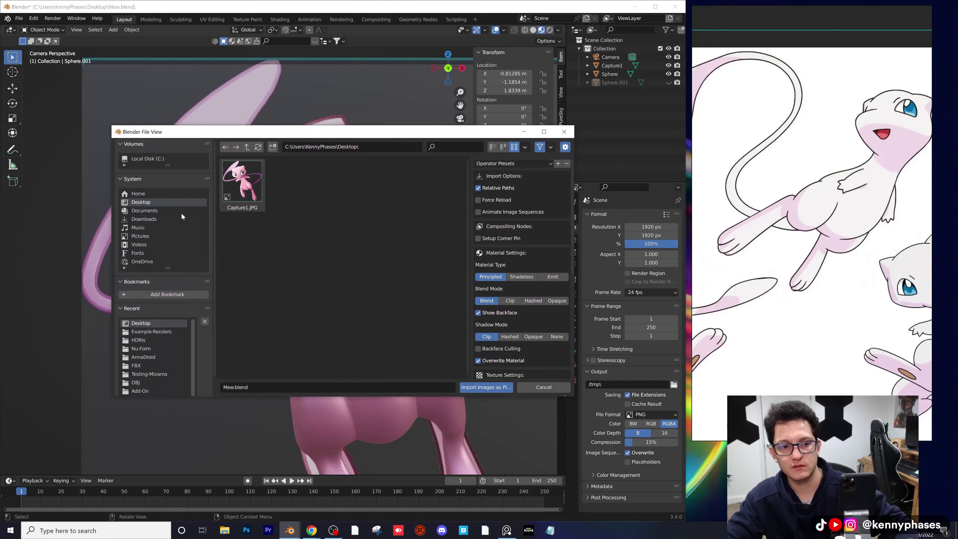
pyautogui.click(160, 220)
pyautogui.doubleClick(337, 276)
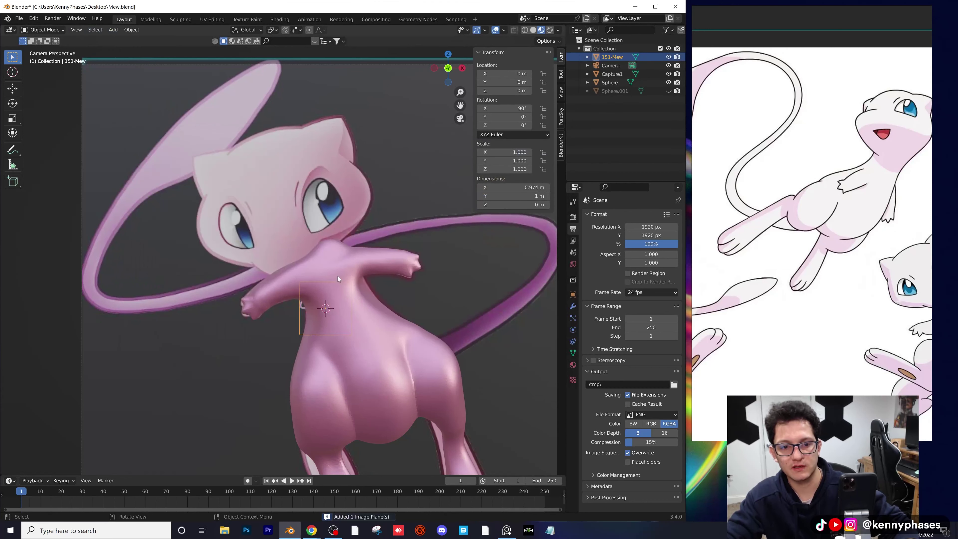
# - Import the png-transparent Mew drawing from Downloads as an image plane
pyautogui.click(19, 18)
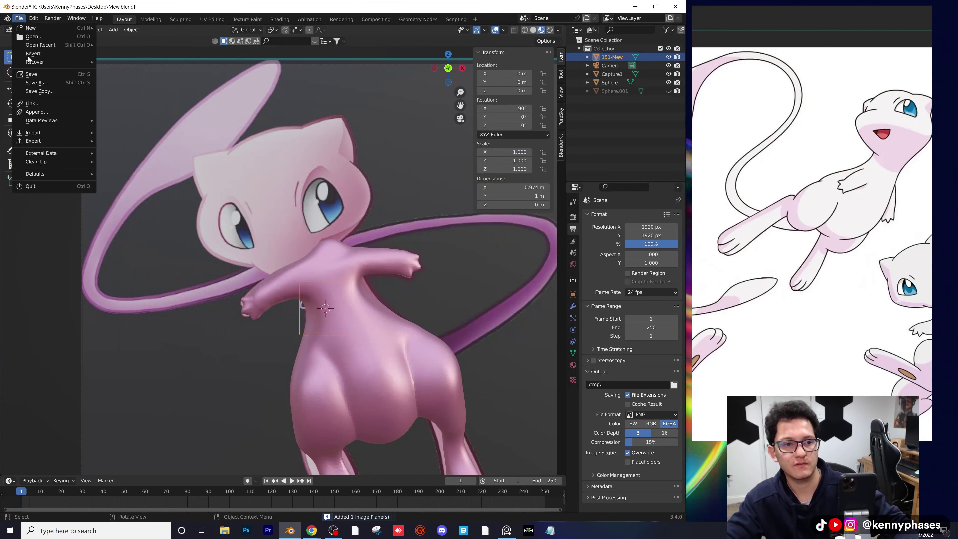
pyautogui.click(112, 31)
pyautogui.click(113, 30)
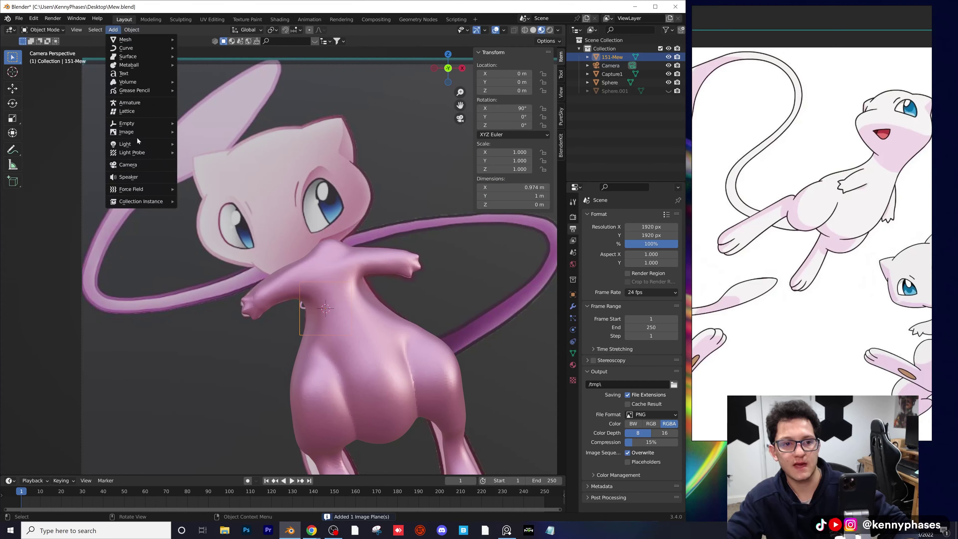
pyautogui.moveTo(145, 44)
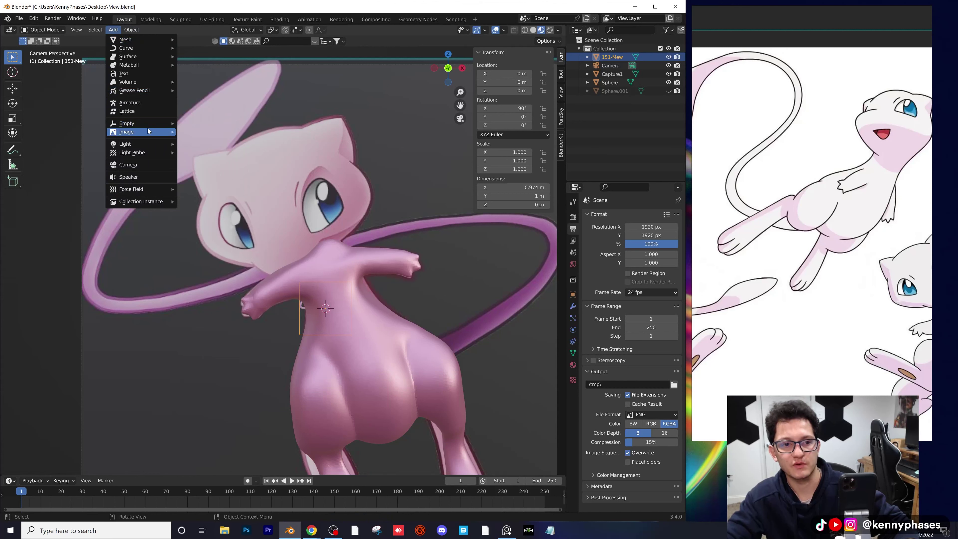
pyautogui.moveTo(147, 130)
pyautogui.click(211, 150)
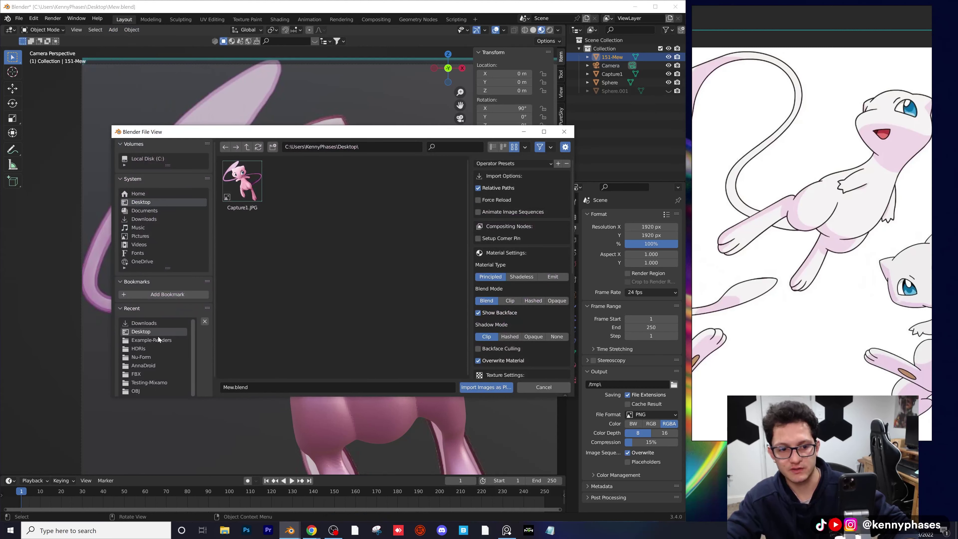
pyautogui.click(166, 323)
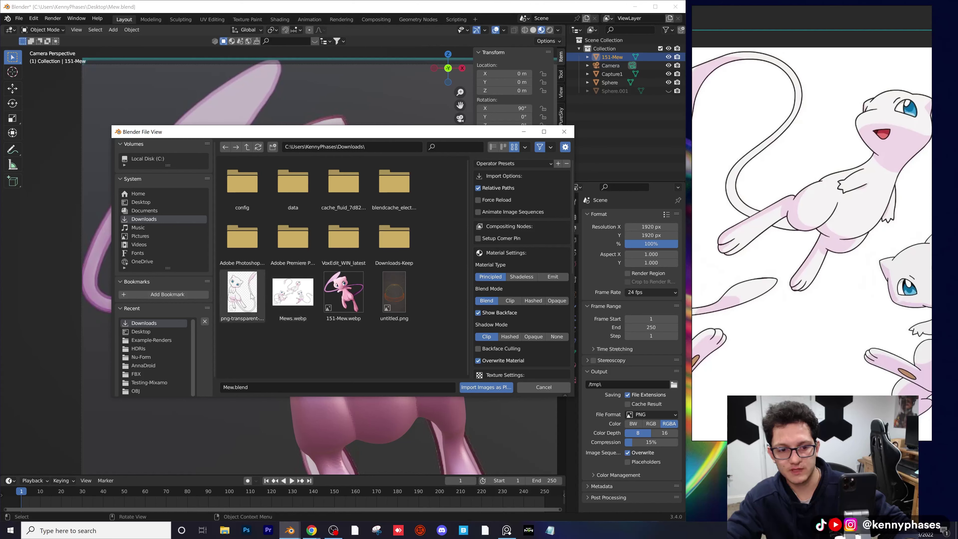
pyautogui.doubleClick(242, 292)
# - Scale the new drawing plane to about 9.0 and unhide the head object Sphere.001
pyautogui.press('s')
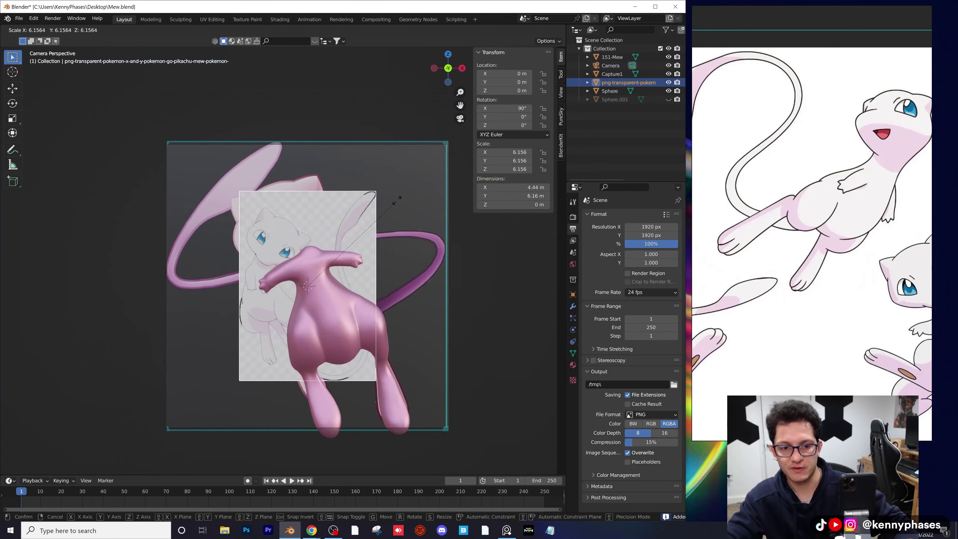
pyautogui.click(439, 164)
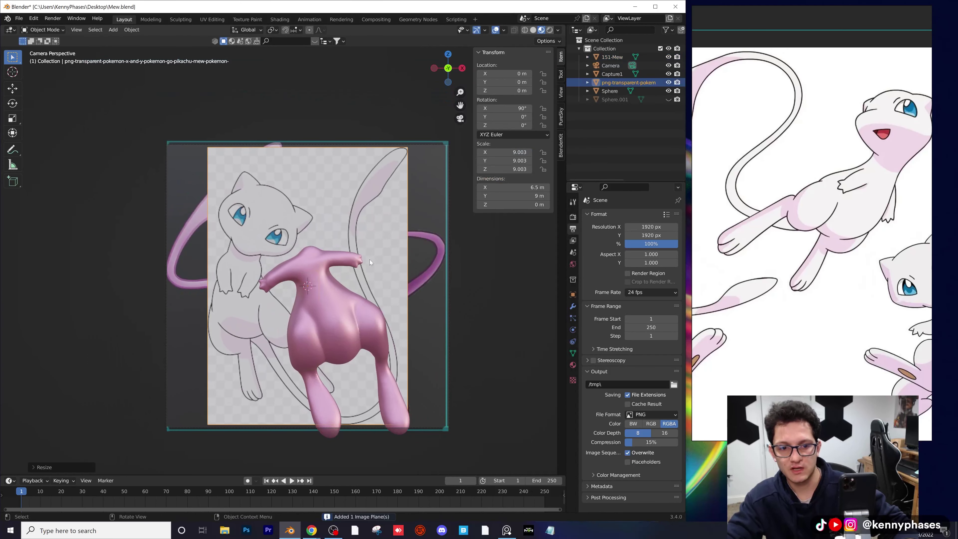
pyautogui.click(668, 99)
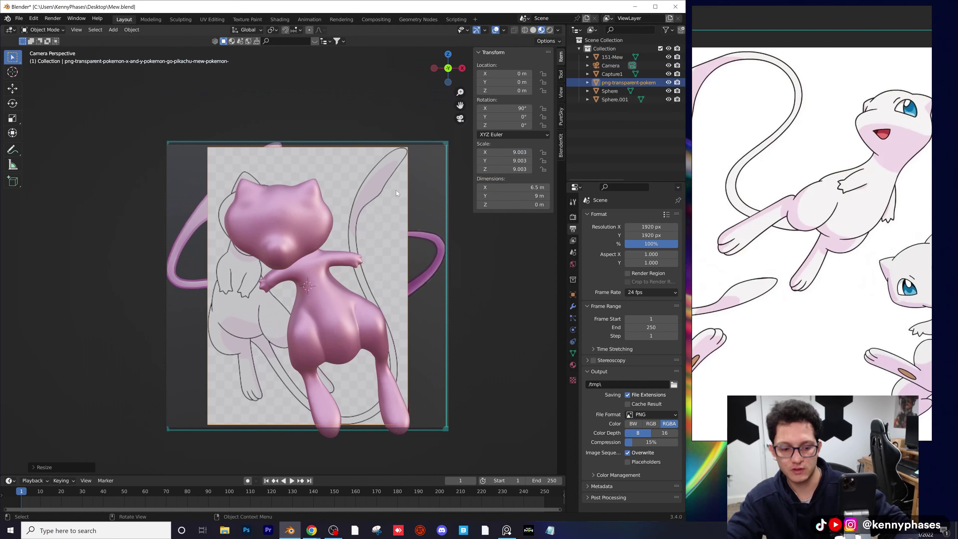
# - Rotate the drawing plane to about -23.8° on Y, scale it to about 10.76, and move it behind the sculpted head
pyautogui.press('r')
pyautogui.click(355, 191)
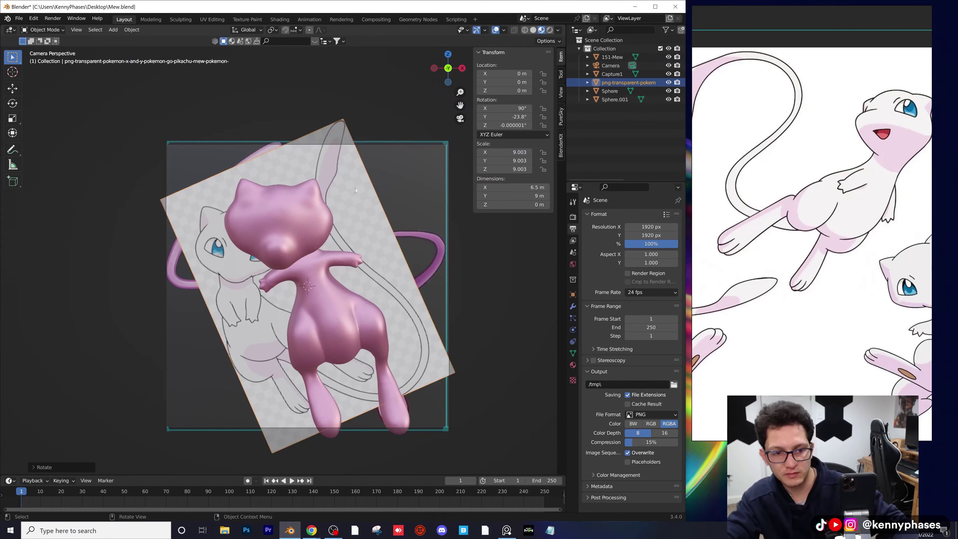
pyautogui.press('s')
pyautogui.click(364, 172)
pyautogui.press('g')
pyautogui.click(431, 168)
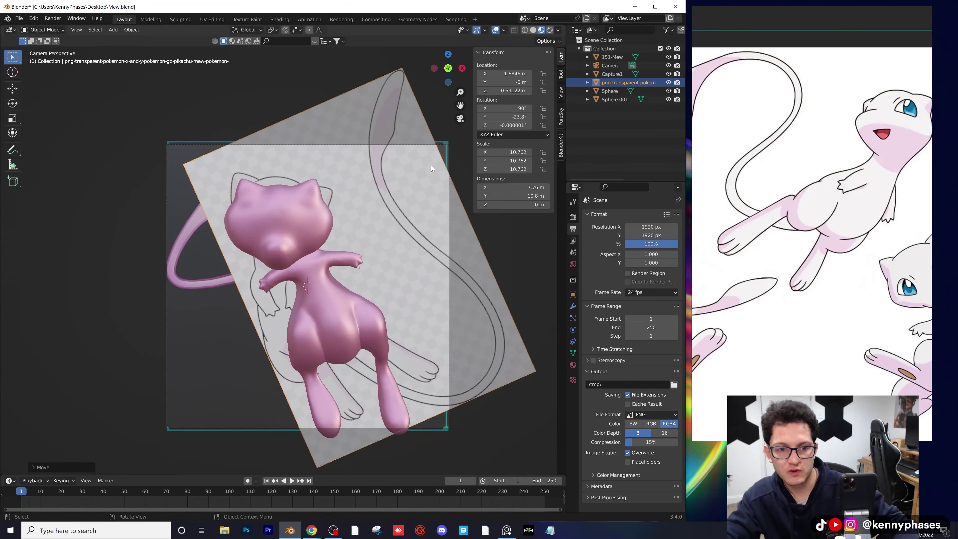
# - Rotate the drawing plane to about -36.7° on Y, enlarge it to about 11.25, and reposition it so the drawn head surrounds the model's head
pyautogui.press('r')
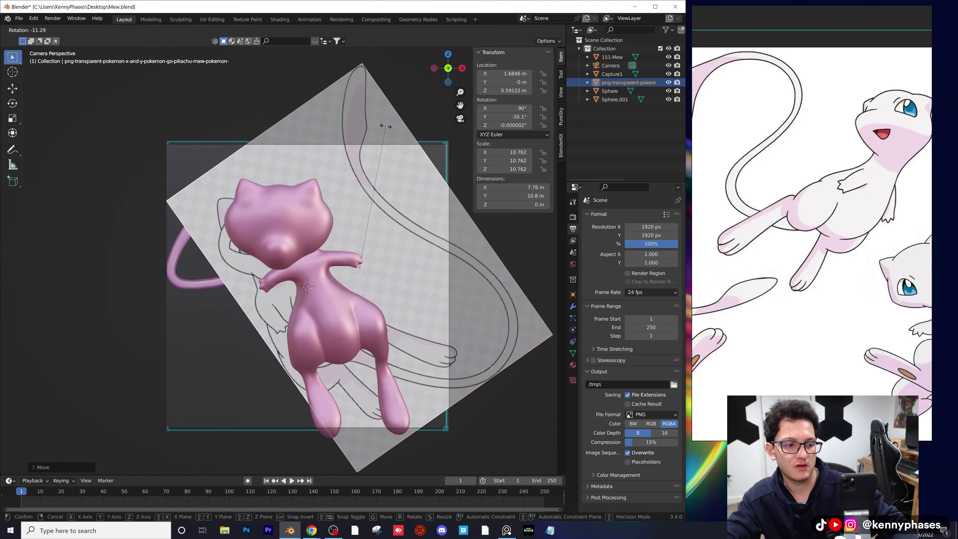
pyautogui.click(359, 256)
pyautogui.press('g')
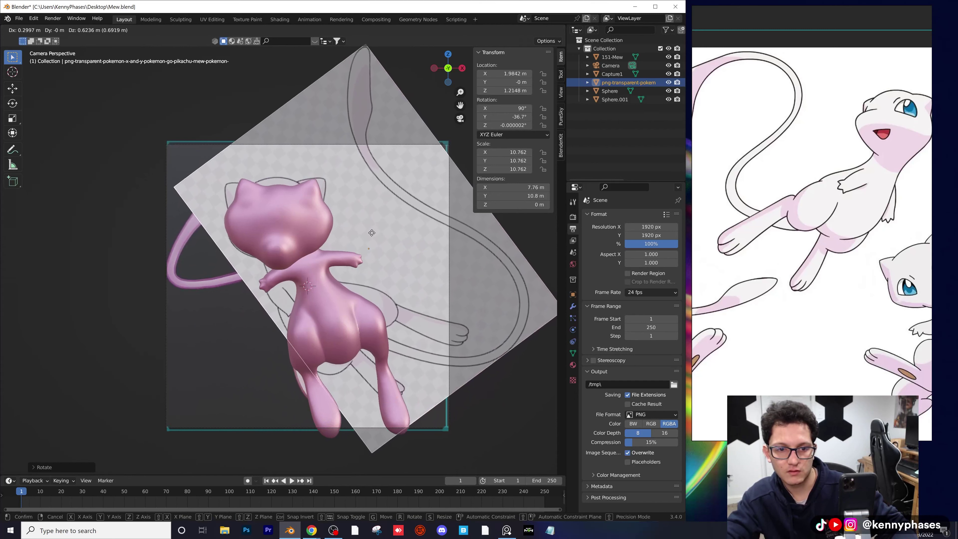
pyautogui.click(373, 235)
pyautogui.press('s')
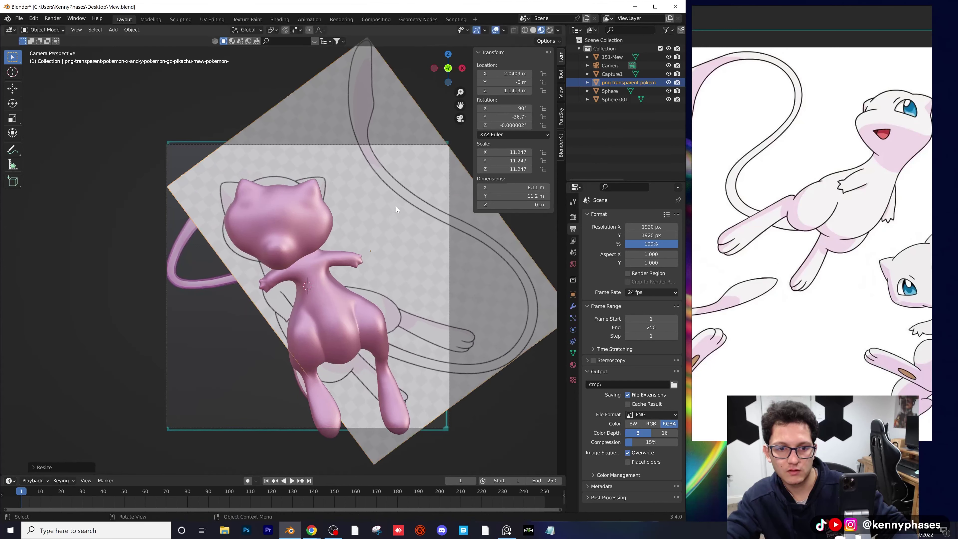
pyautogui.click(396, 207)
pyautogui.press('g')
pyautogui.click(402, 200)
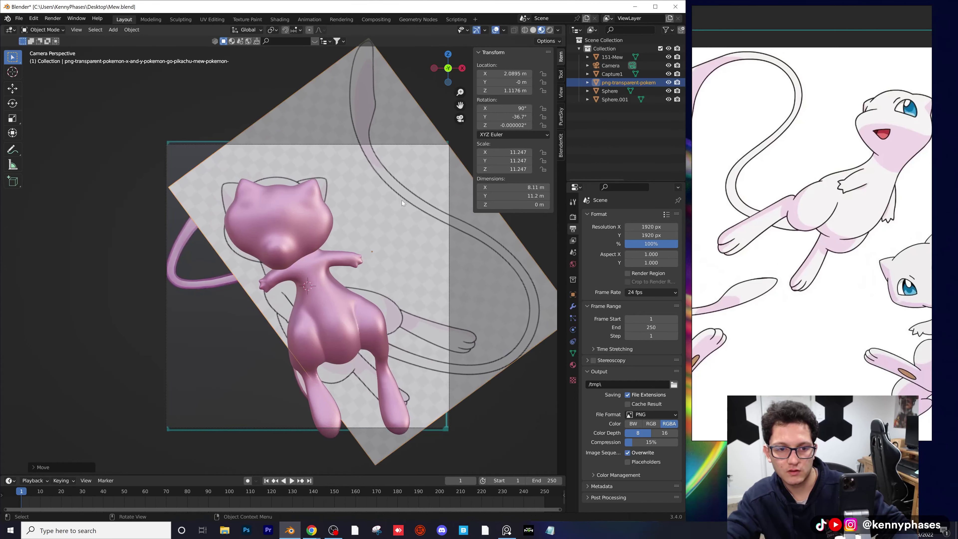
# - Fine-tune the drawing plane to a scale of about 10.87 and a Y rotation of about -34.8°, shifting it slightly behind the head
pyautogui.press('s')
pyautogui.click(401, 201)
pyautogui.press('r')
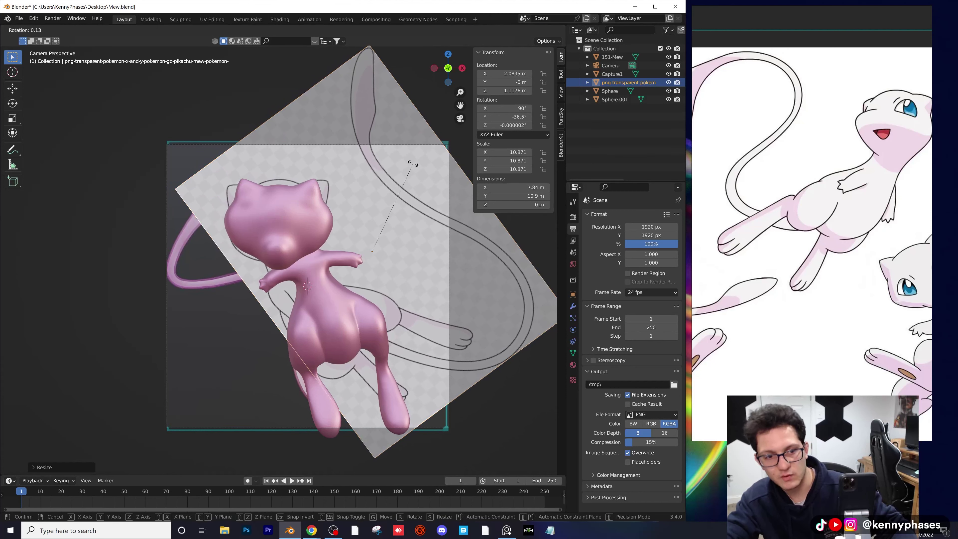
pyautogui.click(412, 168)
pyautogui.press('g')
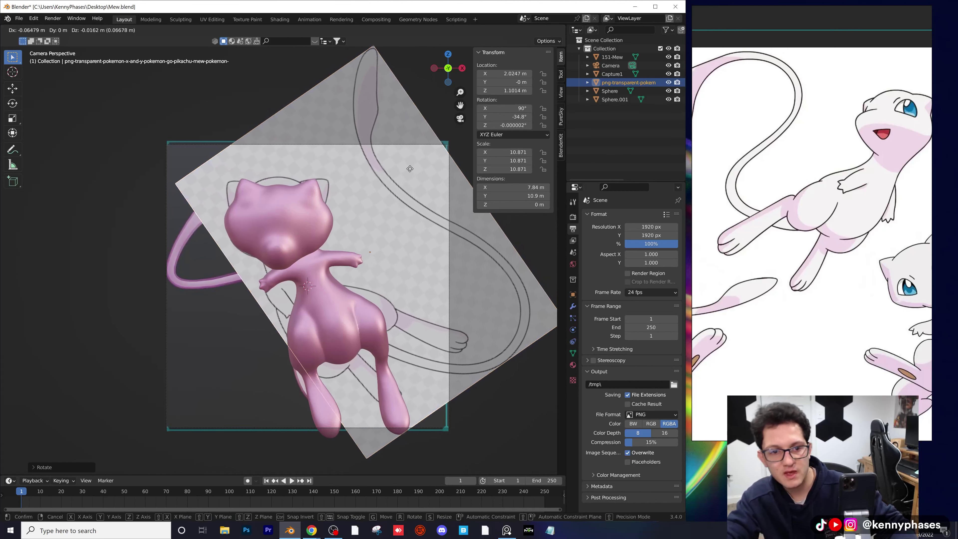
pyautogui.click(408, 168)
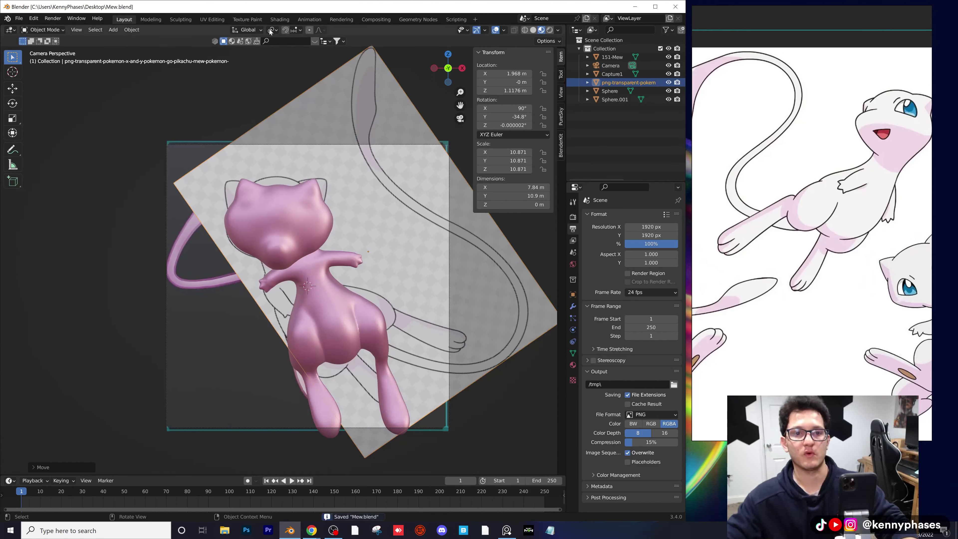
# - Switch to the Sculpting workspace and check the head's alignment with the drawing in the front orthographic view
pyautogui.click(273, 22)
pyautogui.click(186, 21)
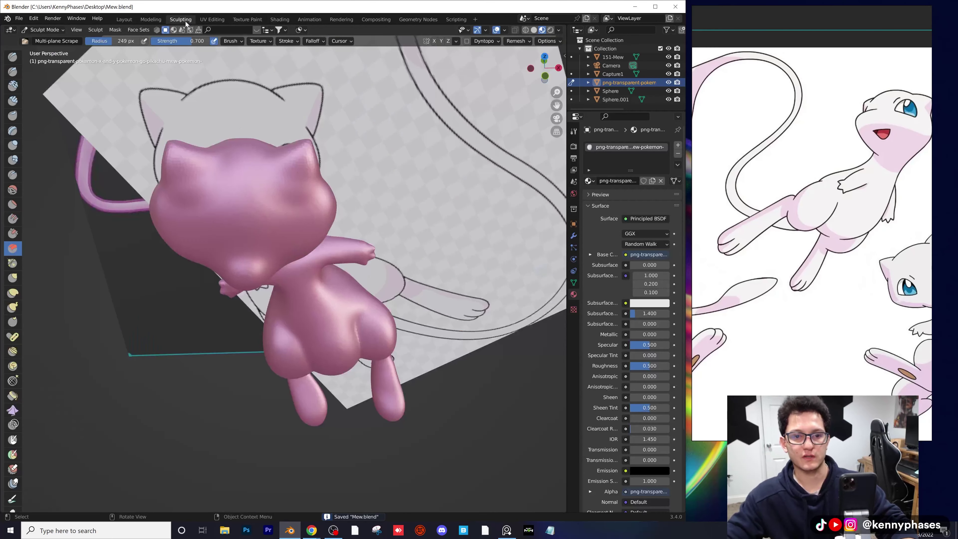
pyautogui.scroll(4, 326, 225)
pyautogui.moveTo(325, 225); pyautogui.dragTo(316, 211, button='middle')
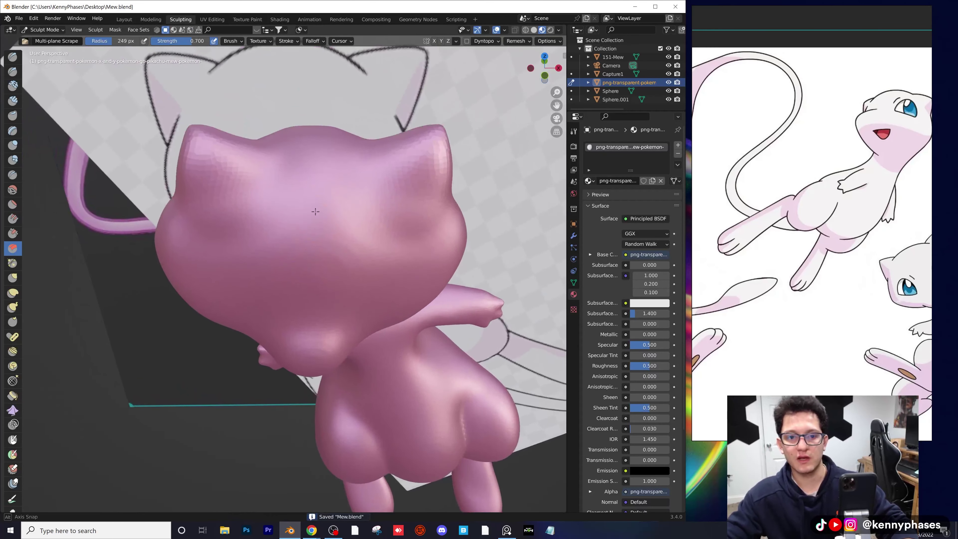
pyautogui.click(669, 99)
pyautogui.click(668, 99)
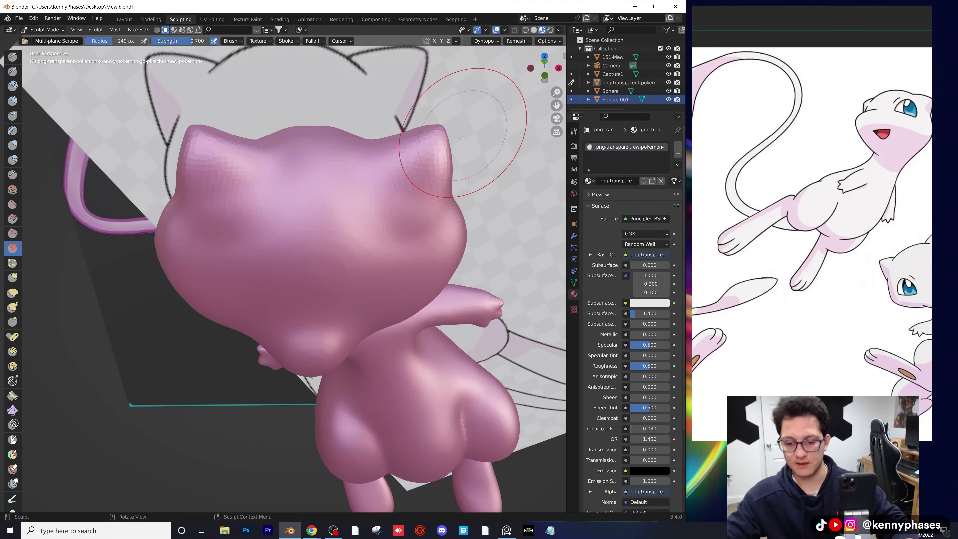
pyautogui.click(544, 75)
pyautogui.keyDown('shift'); pyautogui.moveTo(337, 186); pyautogui.dragTo(361, 207, button='middle'); pyautogui.keyUp('shift')
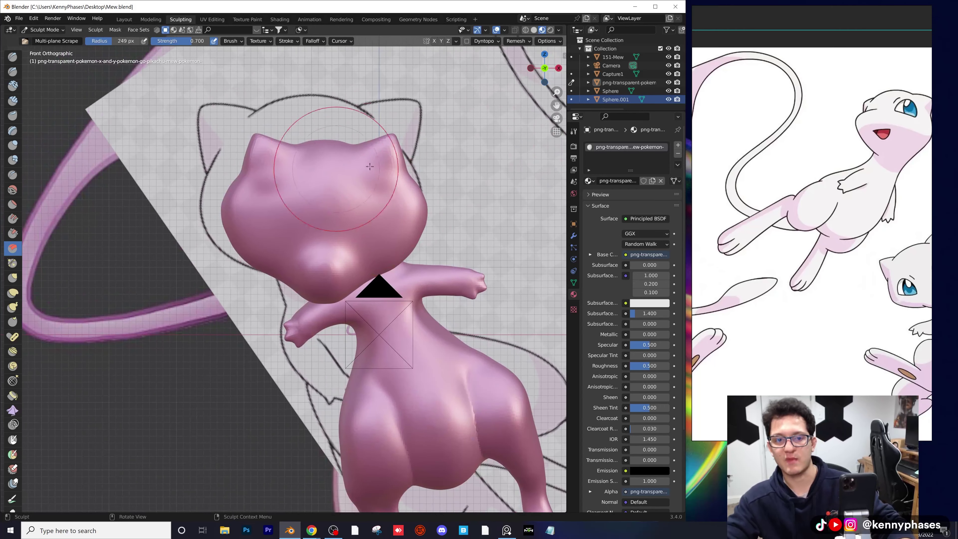
# - Return to the Layout workspace and, in front view, scale the drawing plane to about 9.75 and move it to match the head's outline
pyautogui.click(633, 83)
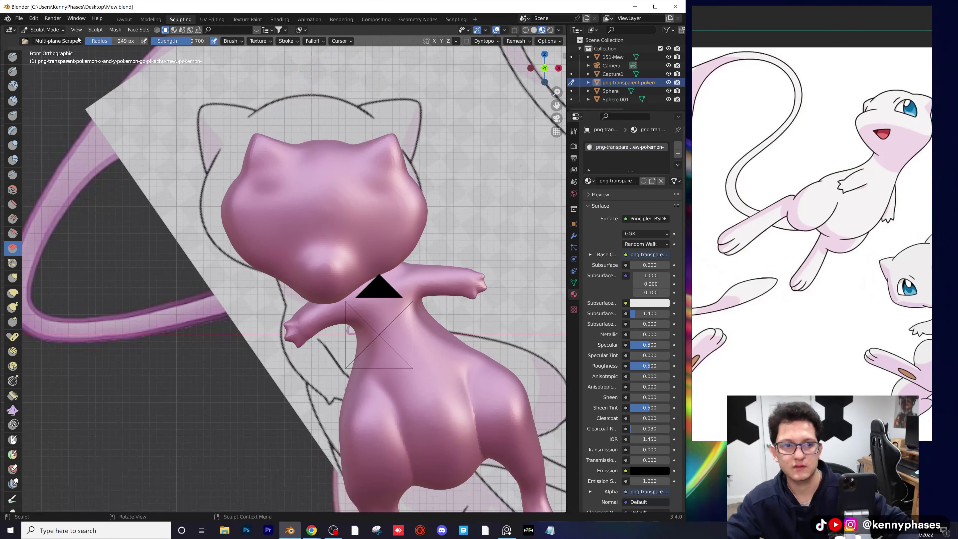
pyautogui.click(124, 19)
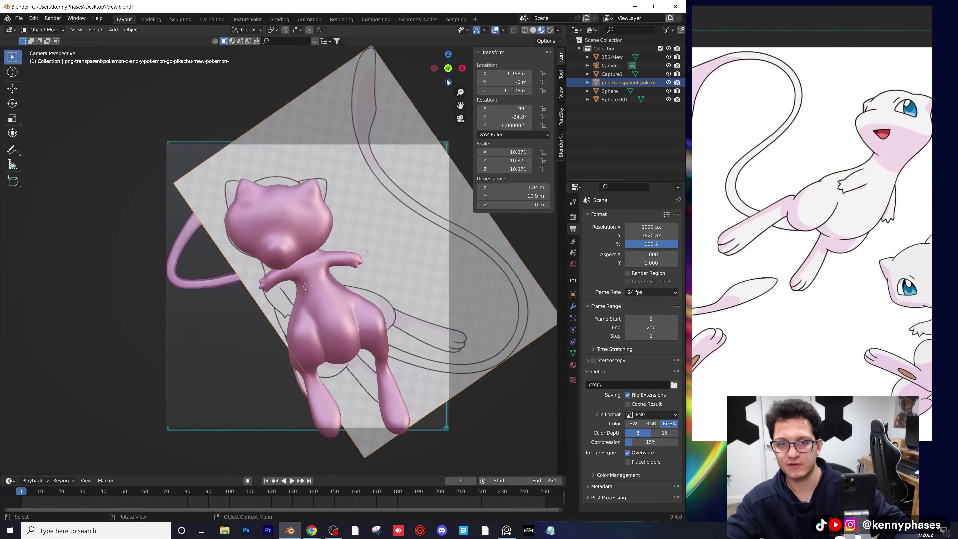
pyautogui.click(449, 69)
pyautogui.click(449, 70)
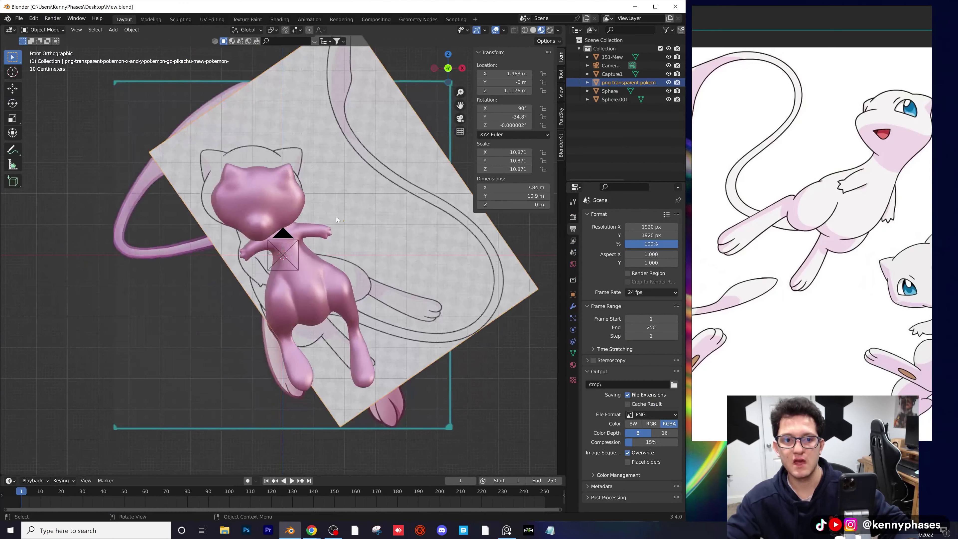
pyautogui.scroll(2, 286, 191)
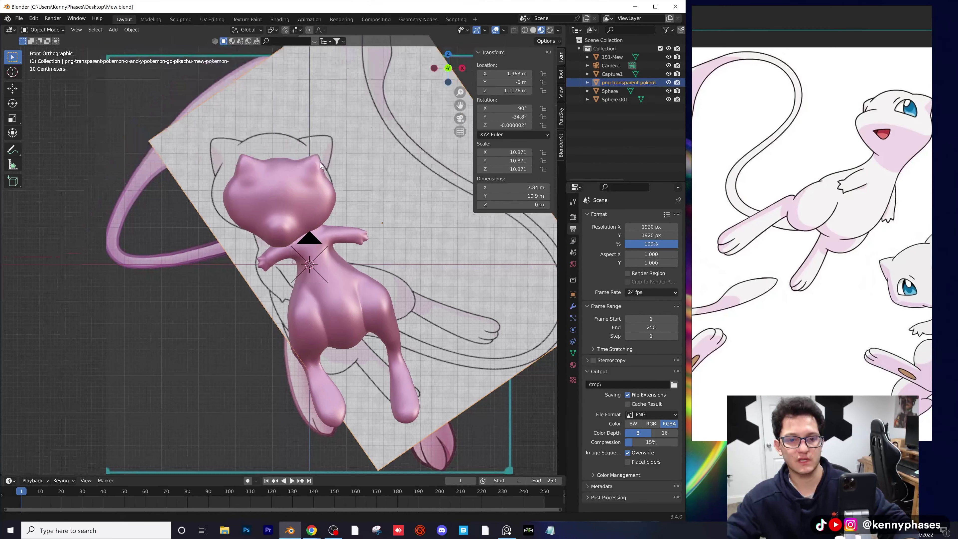
pyautogui.press('s')
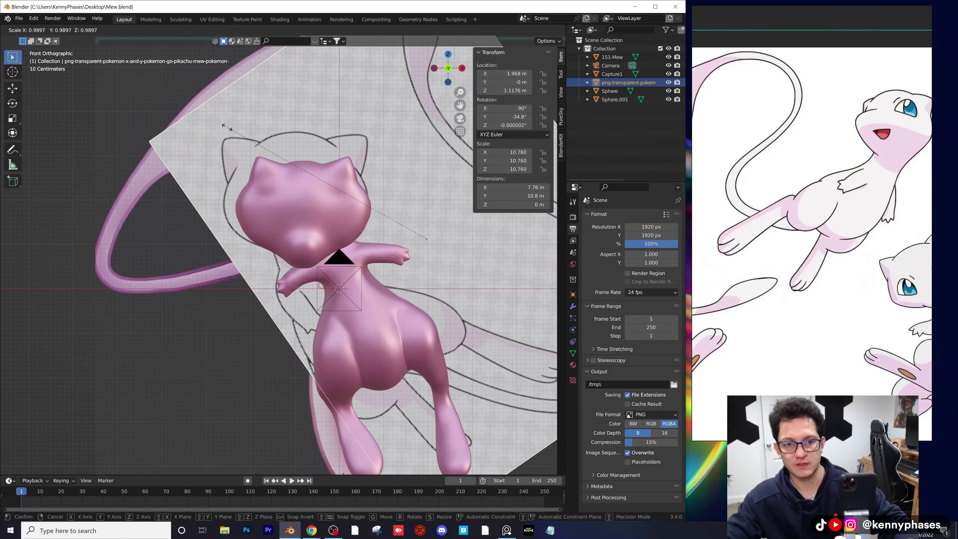
pyautogui.click(251, 129)
pyautogui.press('g')
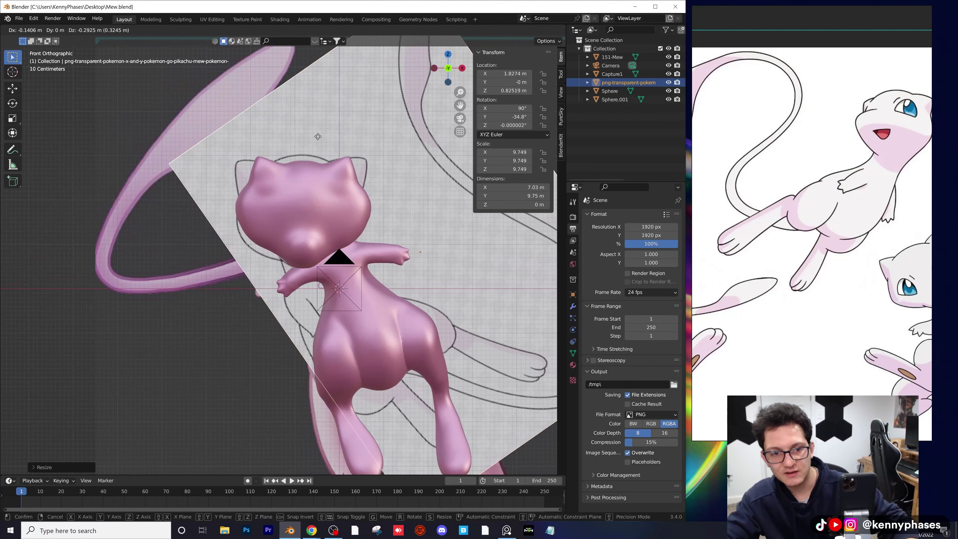
pyautogui.click(319, 138)
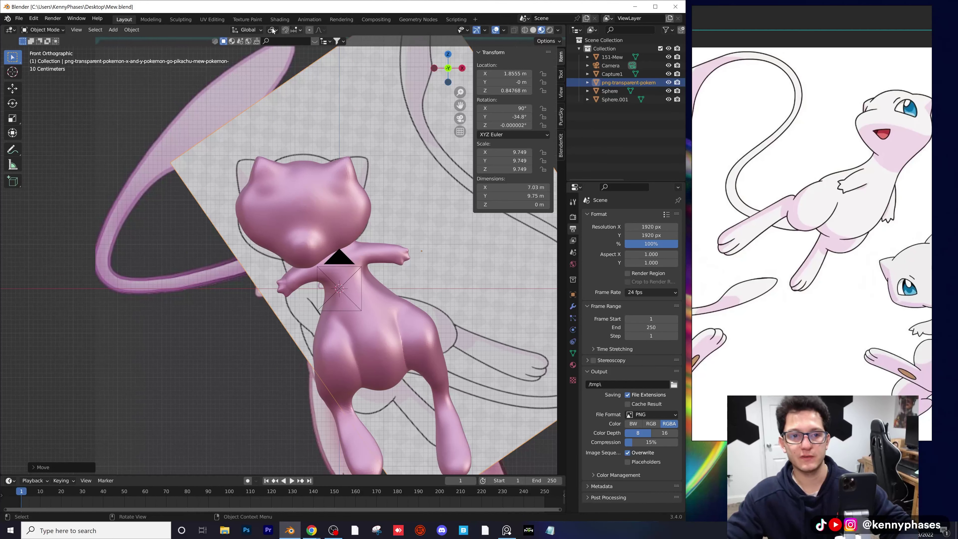
# - Hide the Capture1 reference plane and go back to the Sculpting workspace
pyautogui.click(238, 94)
pyautogui.press('h')
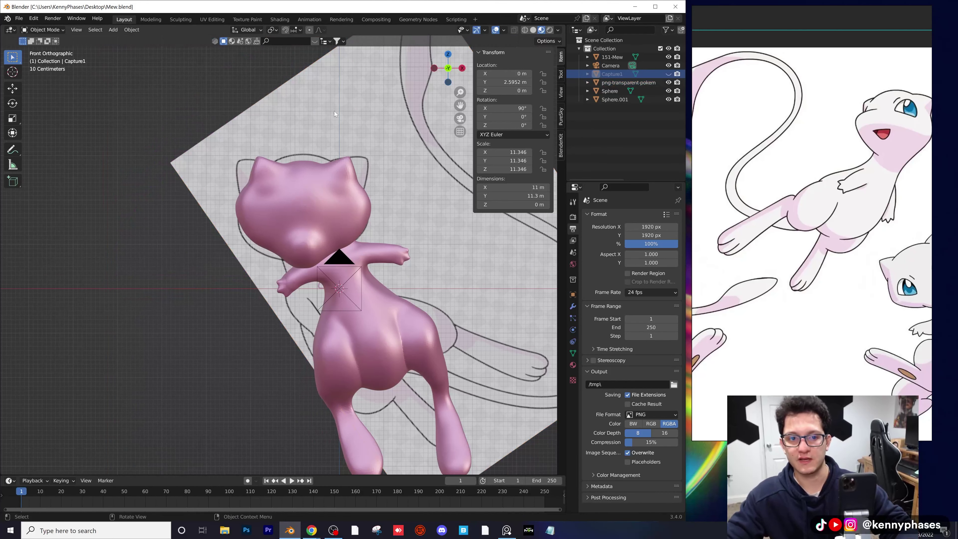
pyautogui.click(181, 22)
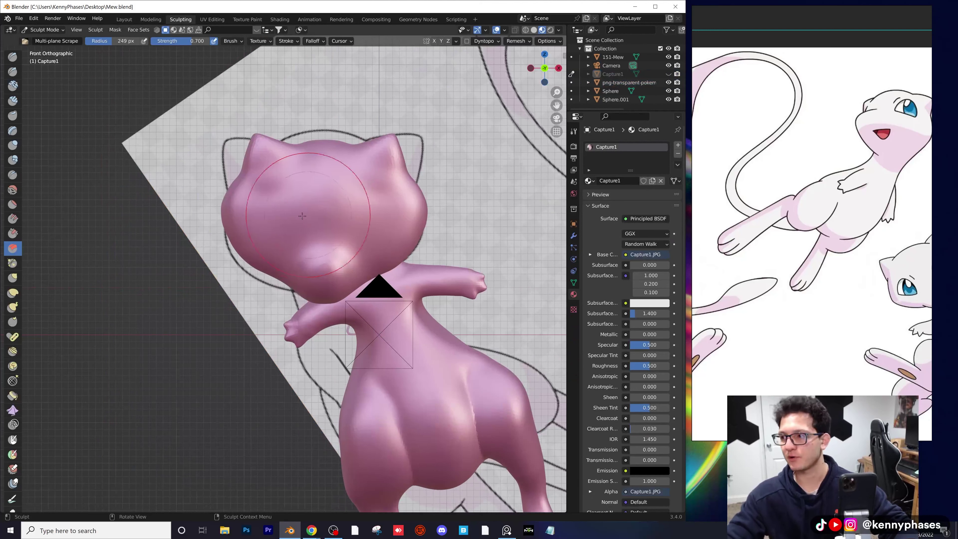
# - Select the head mesh and try to pull its lower cheek to the drawing's outline with the Elastic Deform brush
pyautogui.scroll(1, 358, 230)
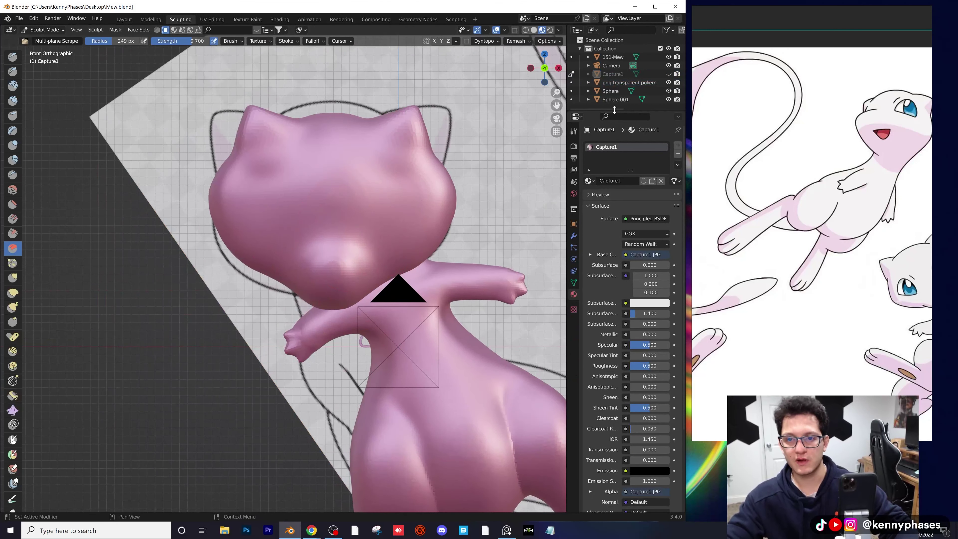
pyautogui.click(614, 92)
pyautogui.click(619, 99)
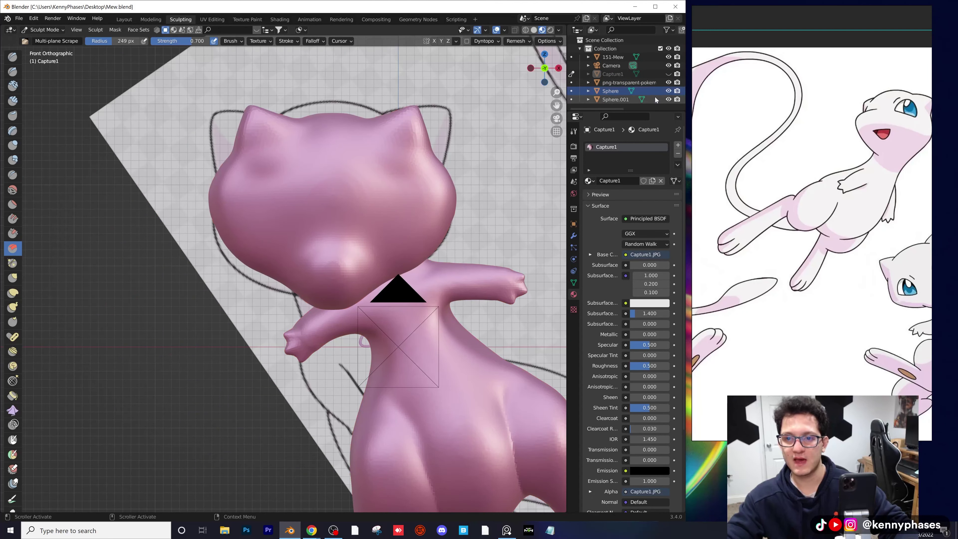
pyautogui.keyDown('shift'); pyautogui.moveTo(346, 192); pyautogui.dragTo(314, 203, button='middle'); pyautogui.keyUp('shift')
pyautogui.scroll(2, 385, 157)
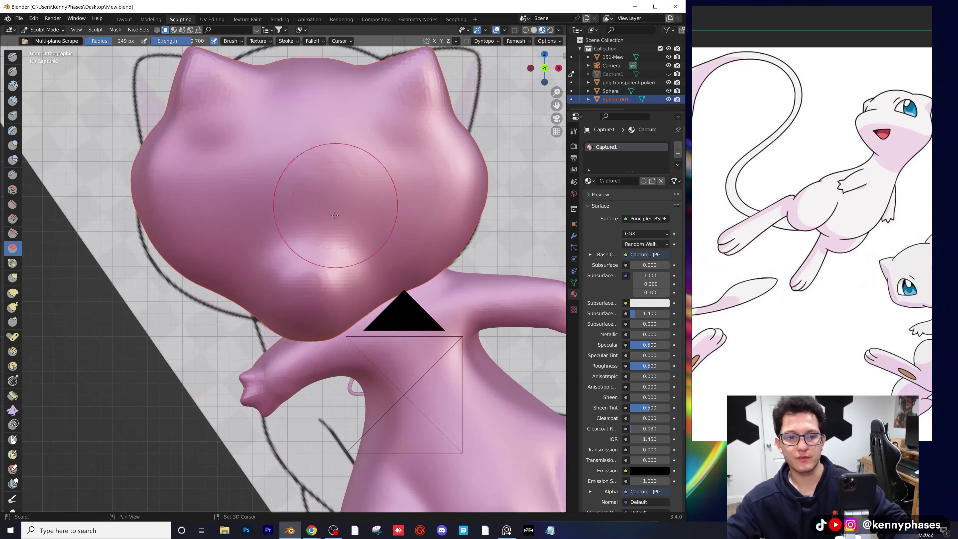
pyautogui.scroll(-1, 287, 234)
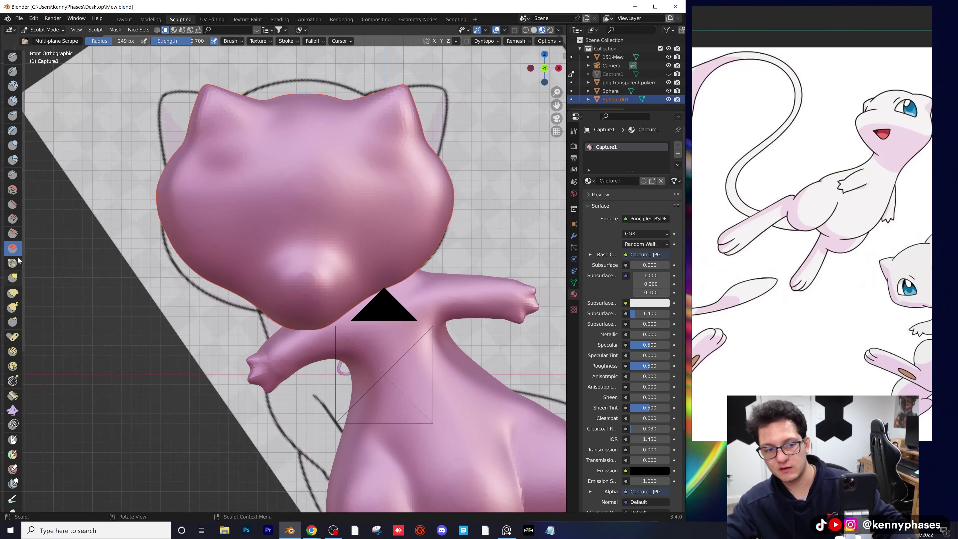
pyautogui.click(12, 292)
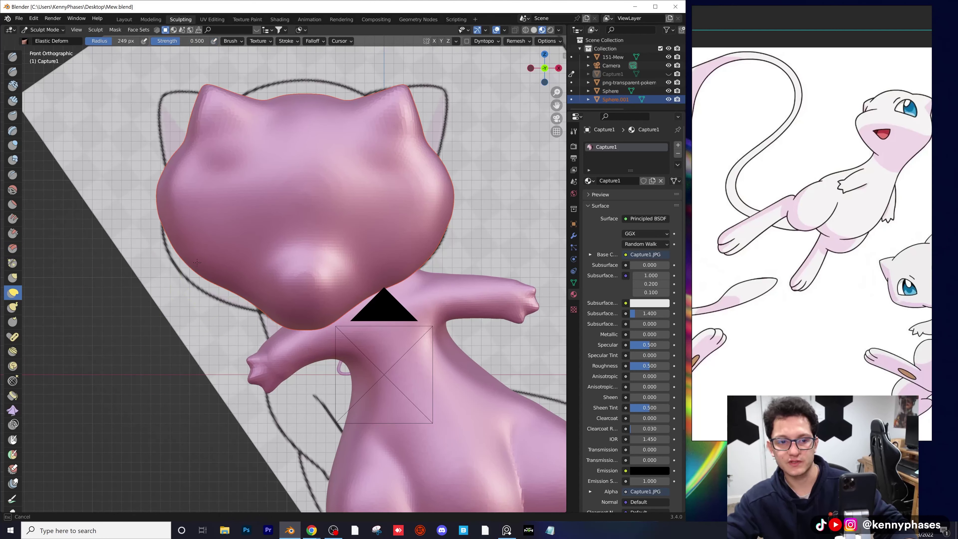
pyautogui.moveTo(179, 264); pyautogui.dragTo(183, 265)
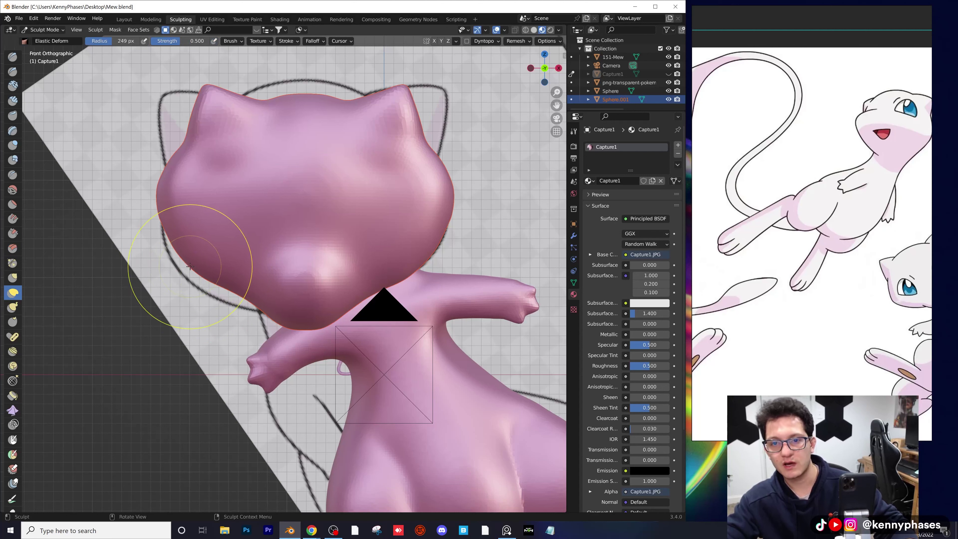
# - Save the file, toggle the mode and try again to reshape the head's side and forehead with Elastic Deform
pyautogui.hotkey('ctrl', 's')
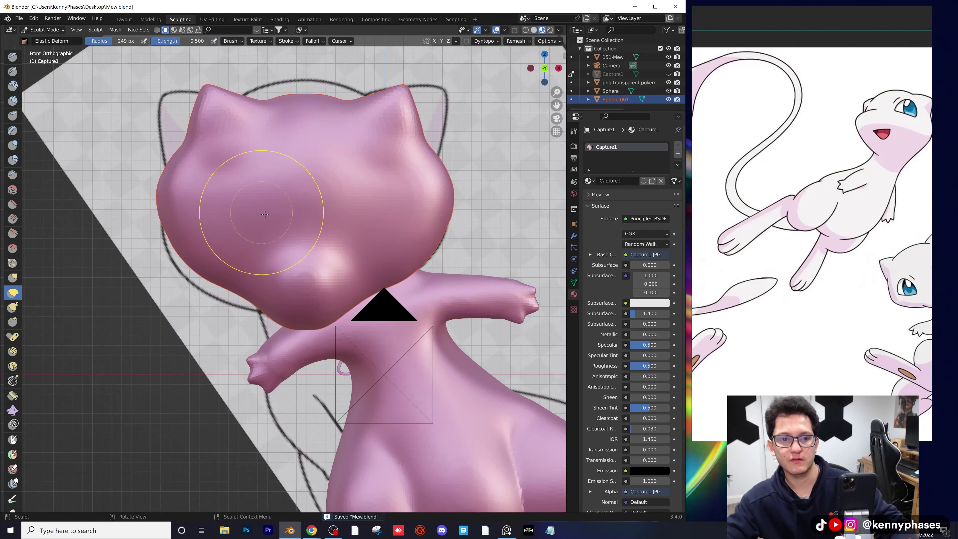
pyautogui.press('Tab')
pyautogui.press('Tab')
pyautogui.moveTo(184, 202); pyautogui.dragTo(162, 193)
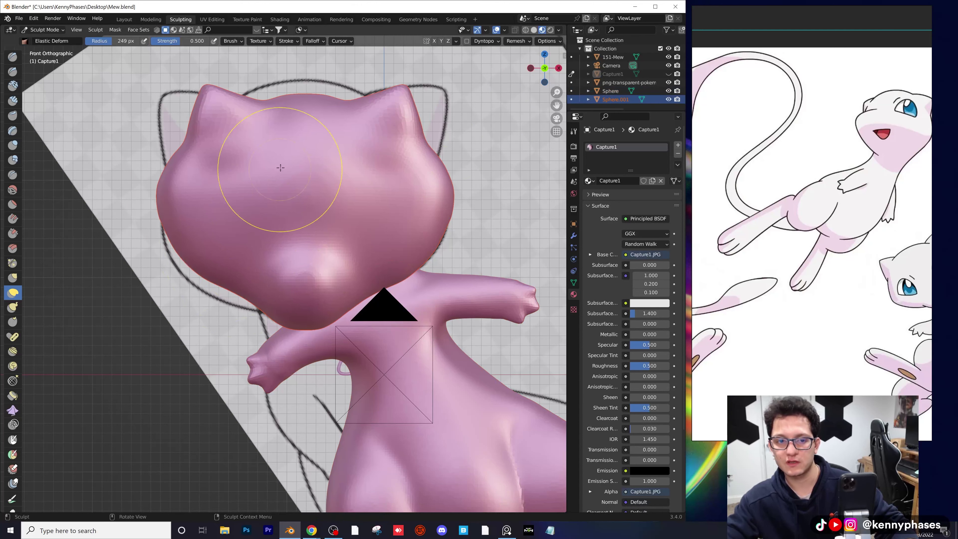
pyautogui.moveTo(275, 174); pyautogui.dragTo(250, 158)
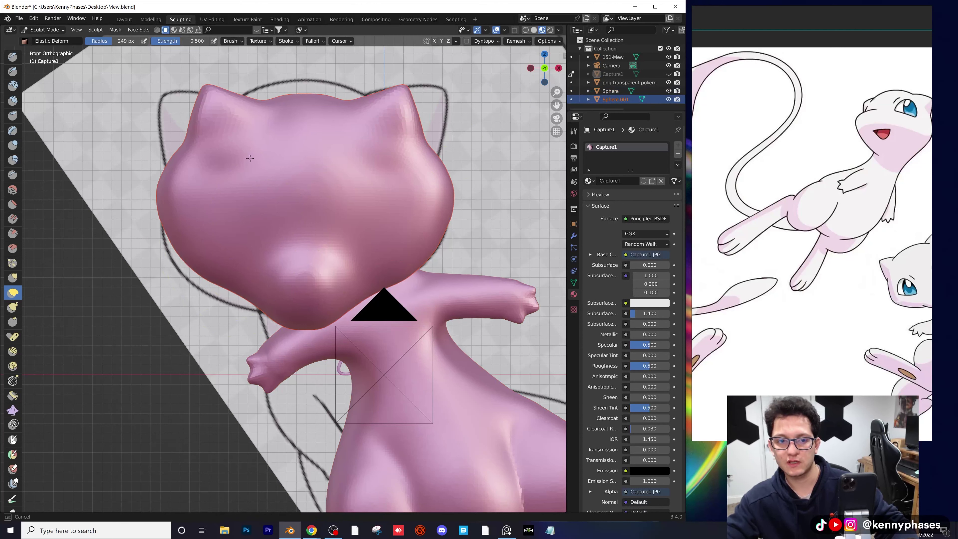
# - Orbit to an angled view, select the body mesh and try to deform its torso with the Elastic Deform brush
pyautogui.click(13, 62)
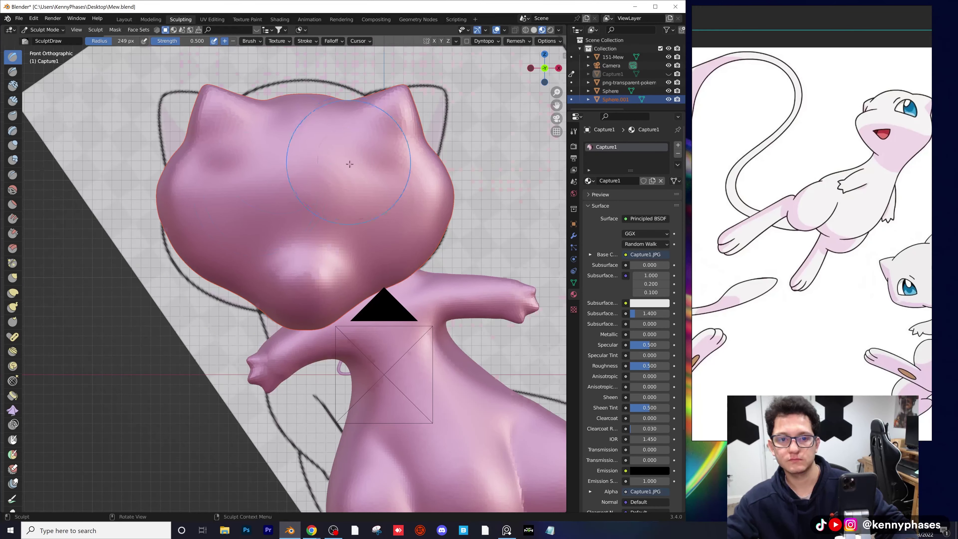
pyautogui.moveTo(350, 164); pyautogui.dragTo(415, 204, button='middle')
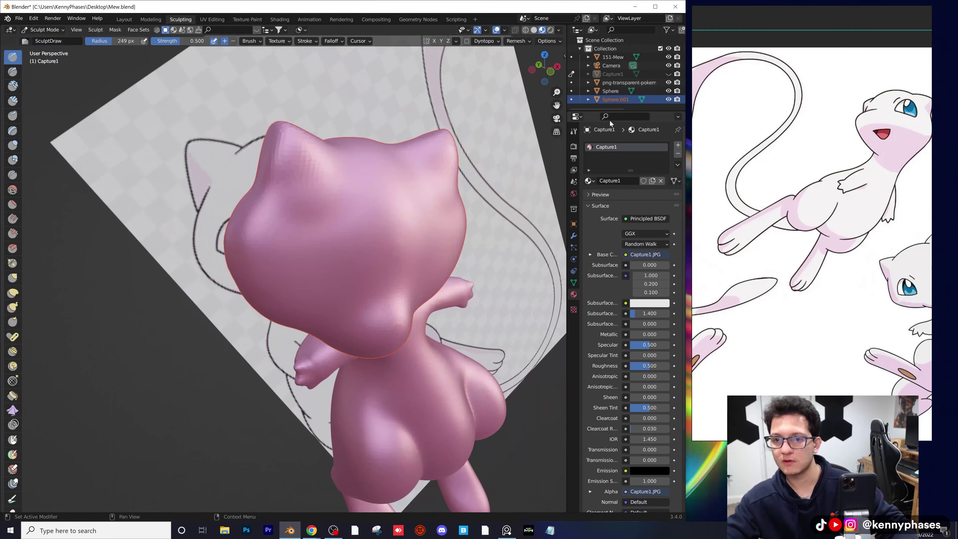
pyautogui.click(610, 91)
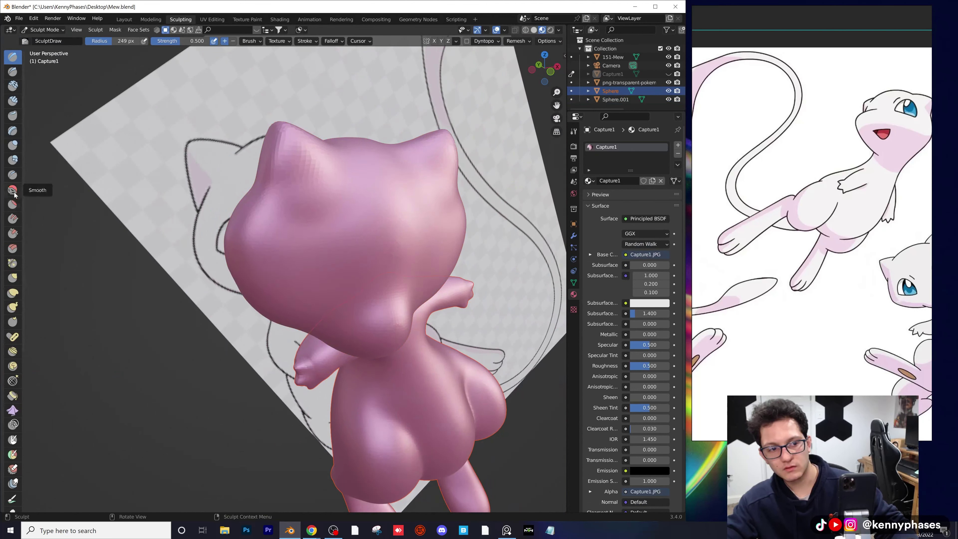
pyautogui.click(13, 292)
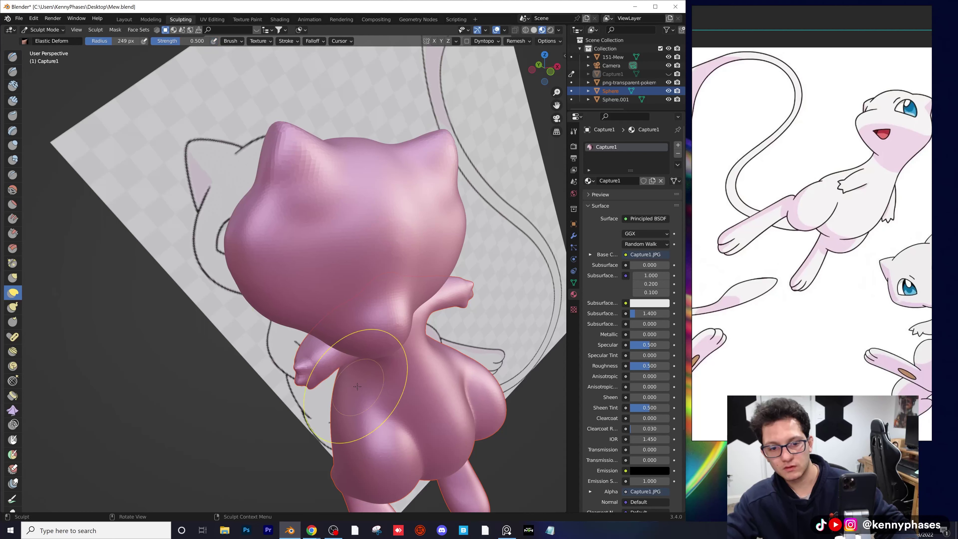
pyautogui.moveTo(363, 402)
pyautogui.mouseDown()
pyautogui.moveTo(370, 443)
pyautogui.moveTo(378, 436)
pyautogui.mouseUp()
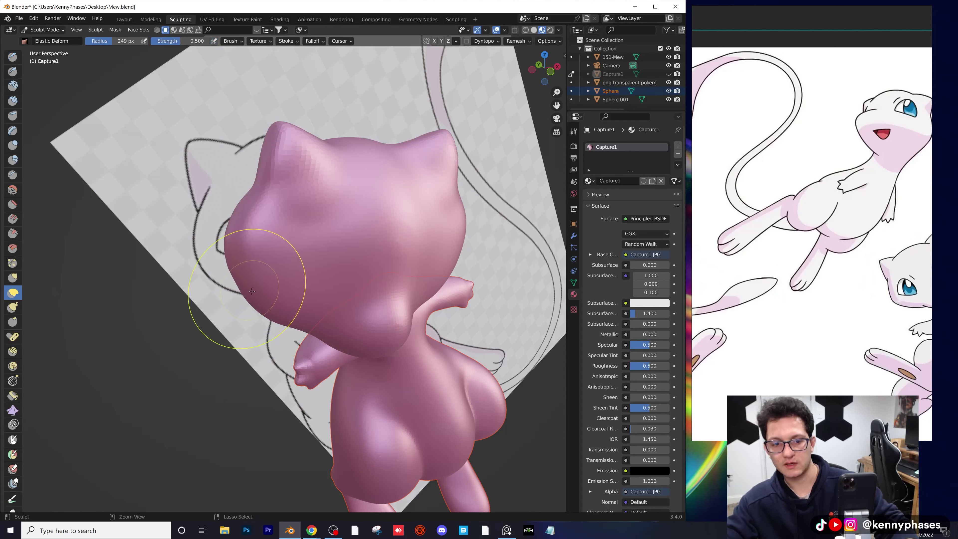
# - Save the file, restart Blender and reopen Mew.blend from the recent files
pyautogui.hotkey('ctrl', 's')
pyautogui.click(672, 10)
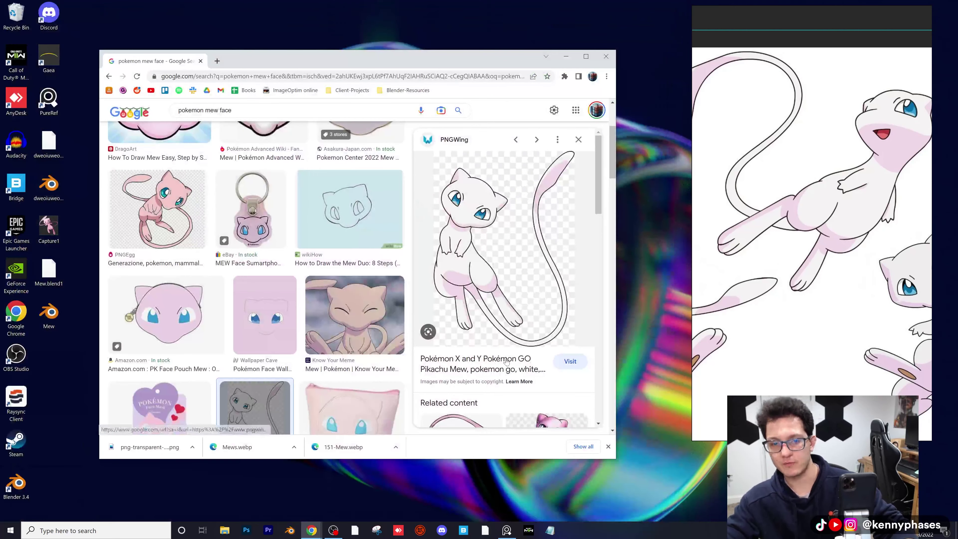
pyautogui.click(566, 57)
pyautogui.click(289, 530)
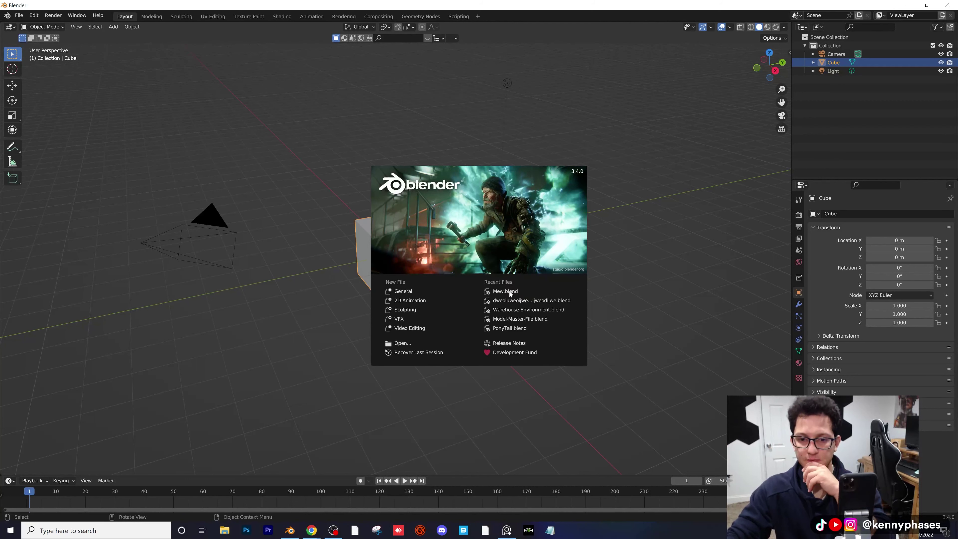
pyautogui.click(507, 290)
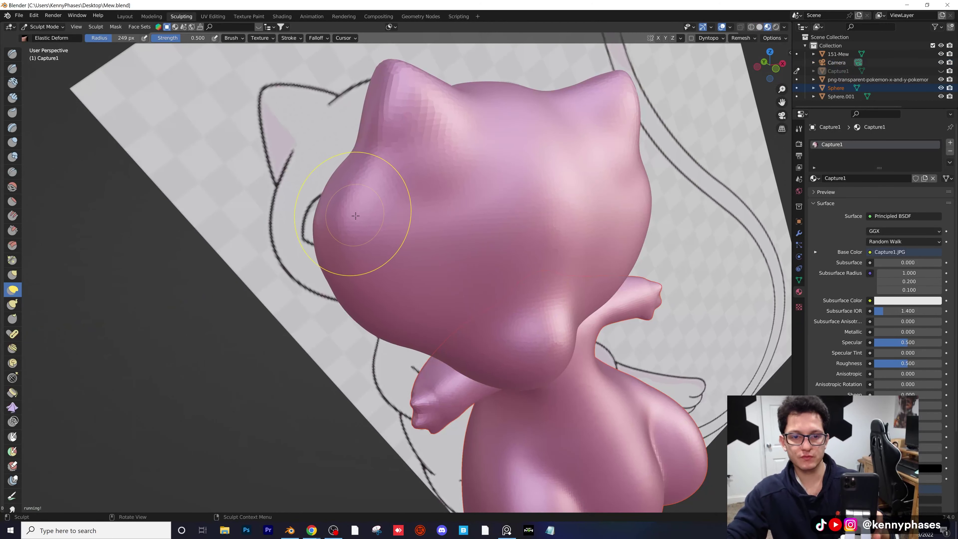
# - In front view, hide the body mesh and reshape the head's cheeks and chin to the drawing's outline with Elastic Deform
pyautogui.moveTo(346, 232); pyautogui.dragTo(349, 224)
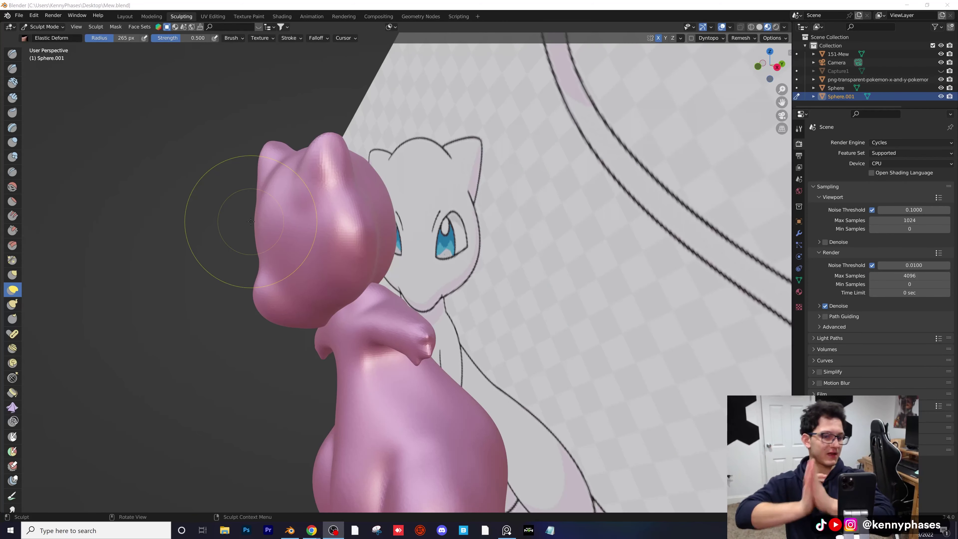
pyautogui.moveTo(260, 174); pyautogui.dragTo(434, 241, button='middle')
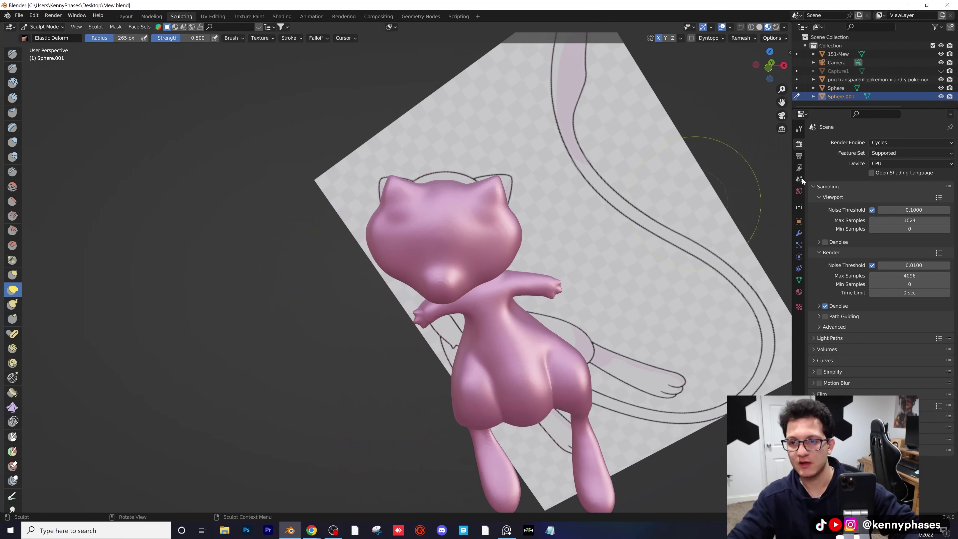
pyautogui.click(767, 68)
pyautogui.scroll(5, 387, 242)
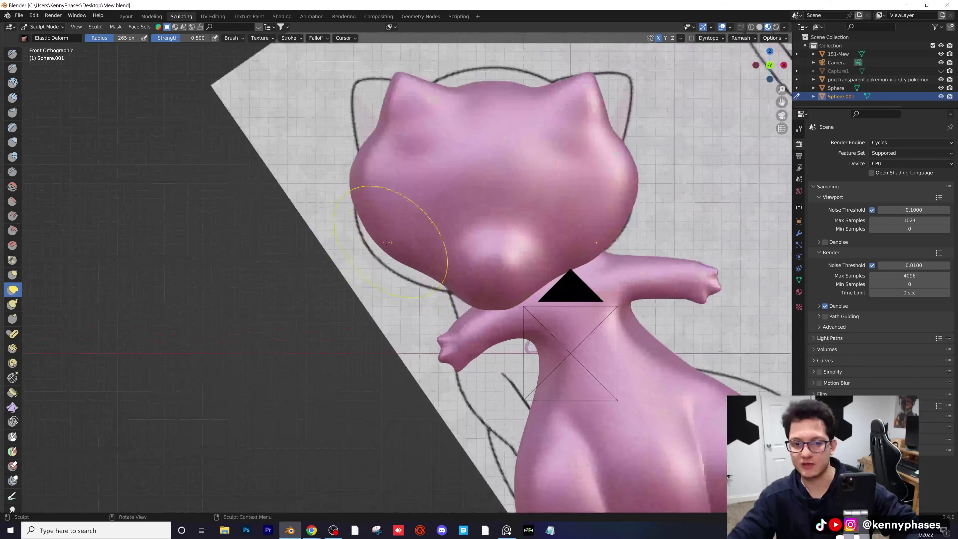
pyautogui.moveTo(380, 251); pyautogui.dragTo(410, 286)
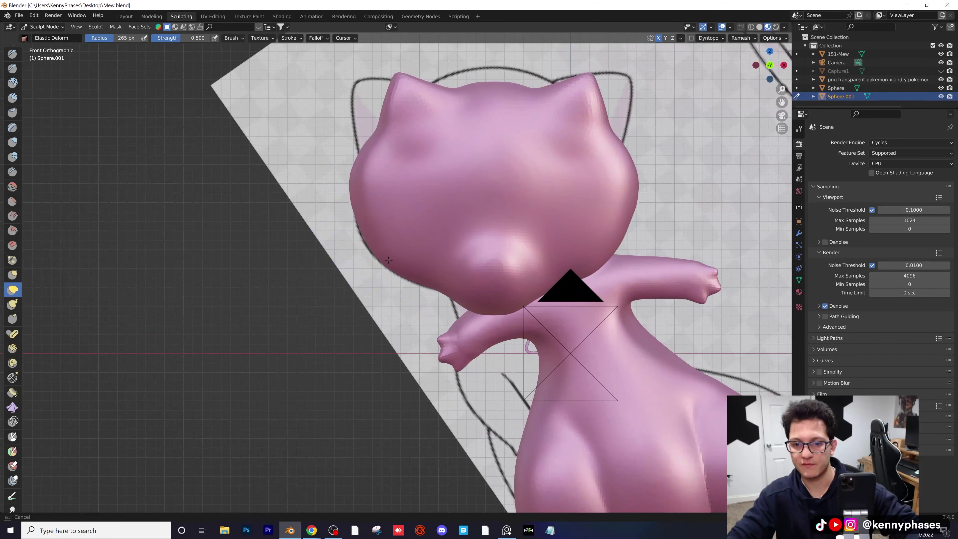
pyautogui.click(941, 88)
pyautogui.moveTo(501, 298)
pyautogui.mouseDown()
pyautogui.moveTo(509, 251)
pyautogui.moveTo(641, 231)
pyautogui.moveTo(607, 138)
pyautogui.moveTo(603, 257)
pyautogui.moveTo(562, 289)
pyautogui.moveTo(529, 297)
pyautogui.moveTo(574, 268)
pyautogui.moveTo(624, 185)
pyautogui.moveTo(632, 222)
pyautogui.moveTo(629, 211)
pyautogui.mouseUp()
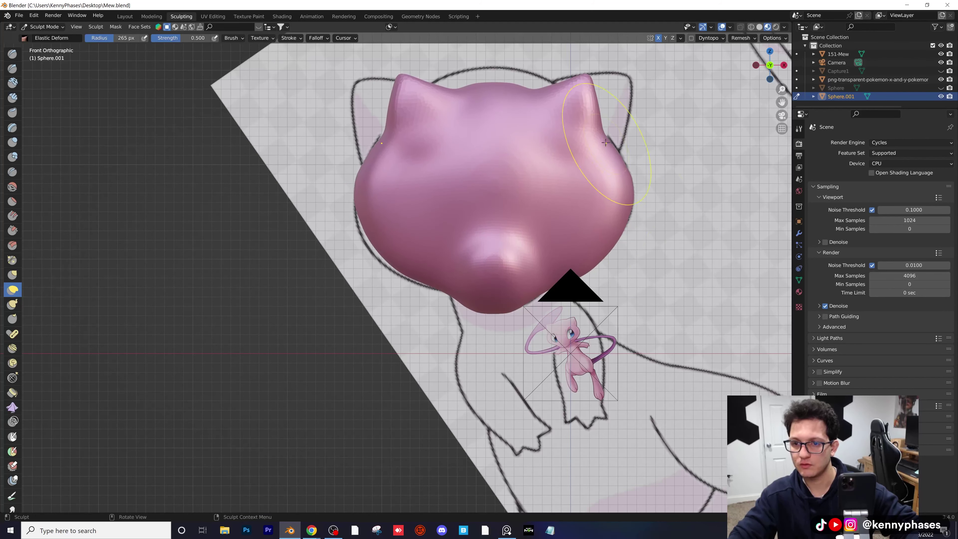
# - Pull the head's ears outward and upward with Elastic Deform so they match the drawing's ear outlines
pyautogui.scroll(2, 605, 114)
pyautogui.keyDown('shift'); pyautogui.moveTo(605, 93); pyautogui.dragTo(451, 221, button='middle'); pyautogui.keyUp('shift')
pyautogui.scroll(1, 541, 152)
pyautogui.keyDown('shift'); pyautogui.moveTo(541, 152); pyautogui.dragTo(473, 216, button='middle'); pyautogui.keyUp('shift')
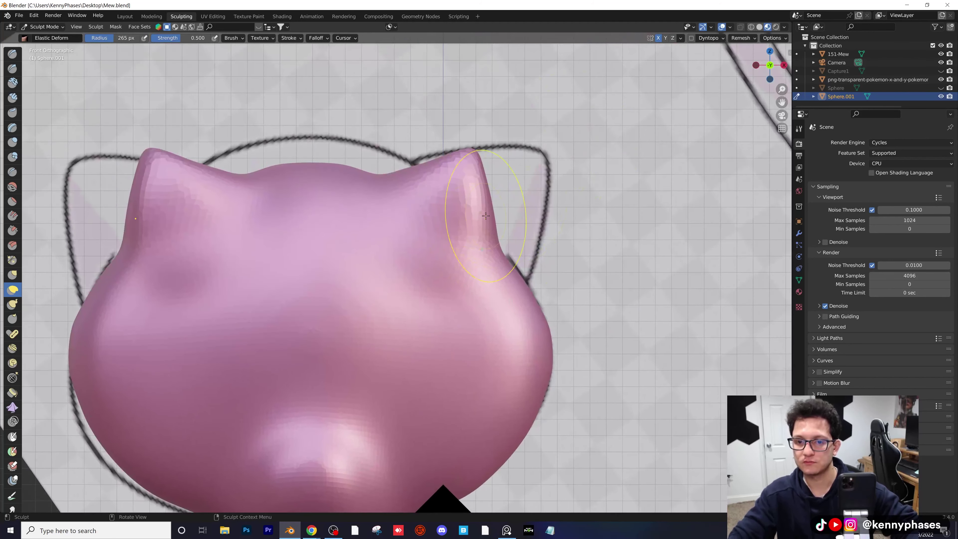
pyautogui.moveTo(485, 216)
pyautogui.mouseDown()
pyautogui.moveTo(601, 229)
pyautogui.moveTo(547, 241)
pyautogui.moveTo(550, 155)
pyautogui.moveTo(505, 163)
pyautogui.moveTo(551, 168)
pyautogui.mouseUp()
pyautogui.moveTo(449, 177); pyautogui.dragTo(443, 166)
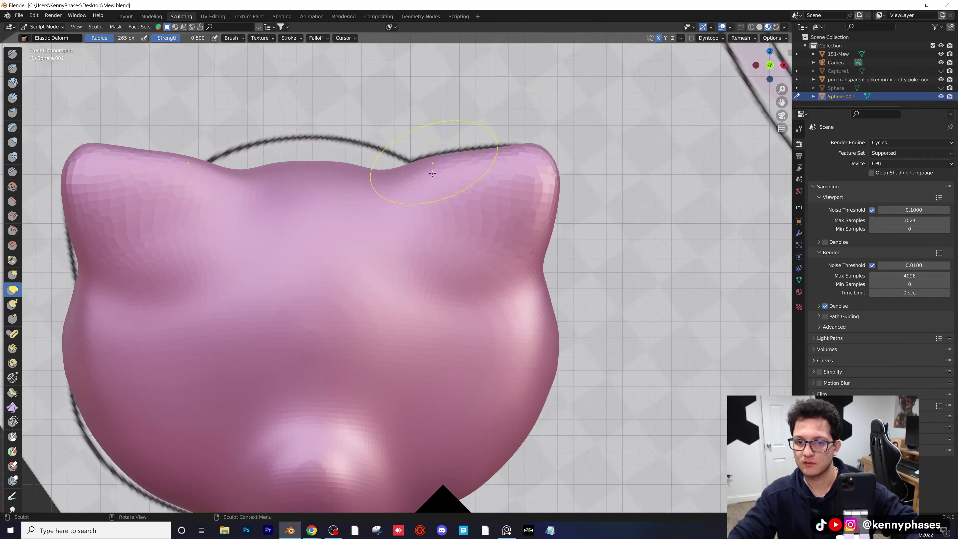
# - Raise the crown to the drawing's outline and refine the ear bases with Elastic Deform, and remesh the head
pyautogui.moveTo(288, 185); pyautogui.dragTo(300, 49)
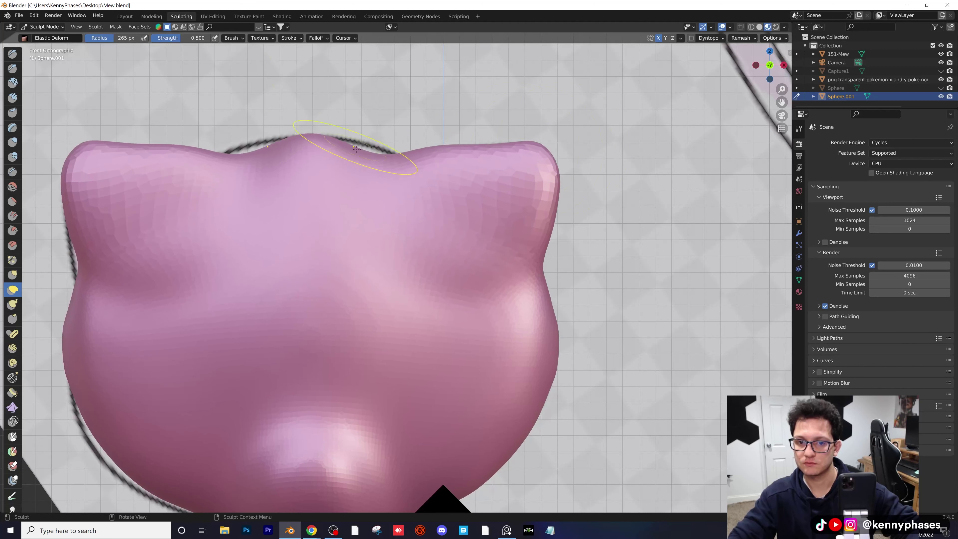
pyautogui.moveTo(356, 149)
pyautogui.mouseDown()
pyautogui.moveTo(428, 184)
pyautogui.moveTo(434, 235)
pyautogui.moveTo(438, 223)
pyautogui.moveTo(482, 224)
pyautogui.moveTo(536, 264)
pyautogui.mouseUp()
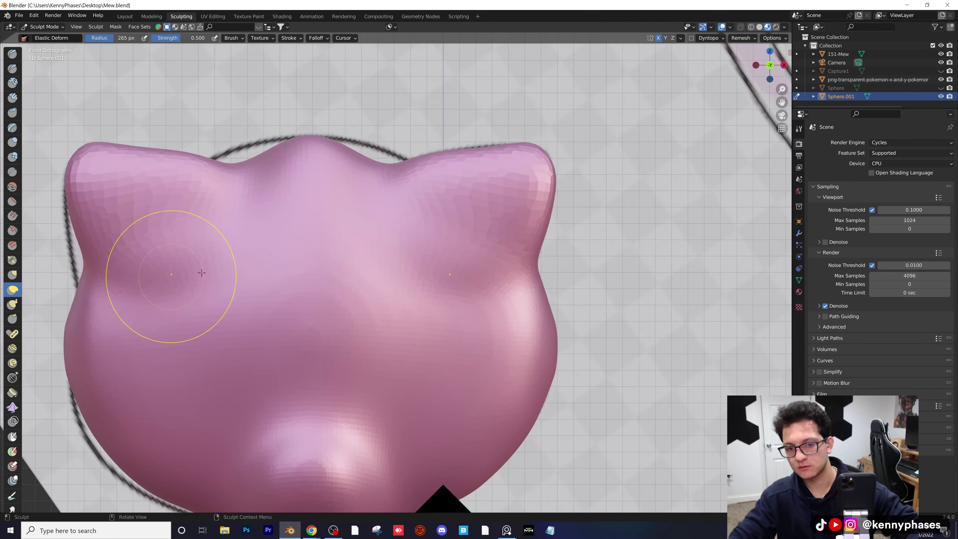
pyautogui.click(741, 38)
pyautogui.click(750, 120)
# - Smooth the face and forehead with the Smooth brush, and check the head's shape from the side and back
pyautogui.scroll(-3, 324, 252)
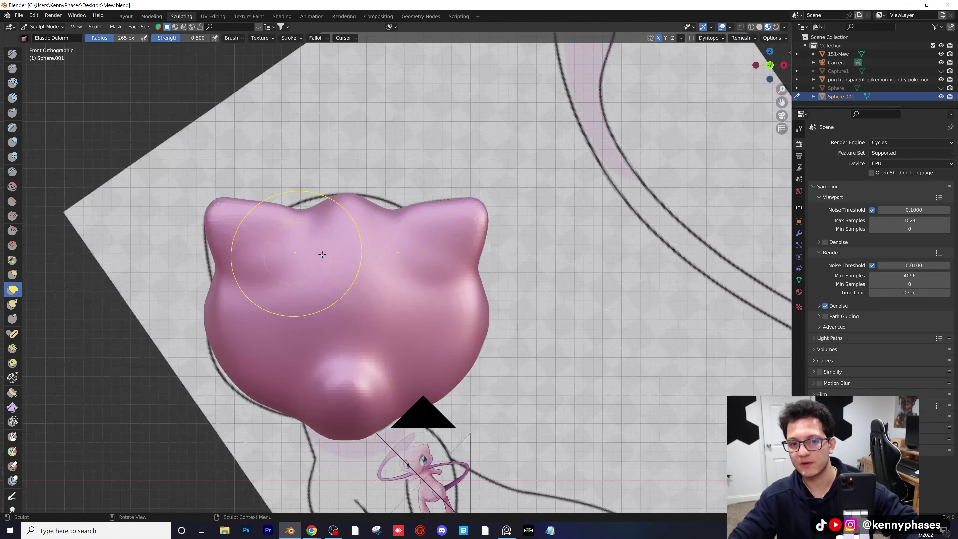
pyautogui.click(12, 186)
pyautogui.moveTo(391, 283)
pyautogui.mouseDown()
pyautogui.moveTo(412, 288)
pyautogui.moveTo(319, 381)
pyautogui.mouseUp()
pyautogui.moveTo(411, 340); pyautogui.dragTo(368, 310, button='middle')
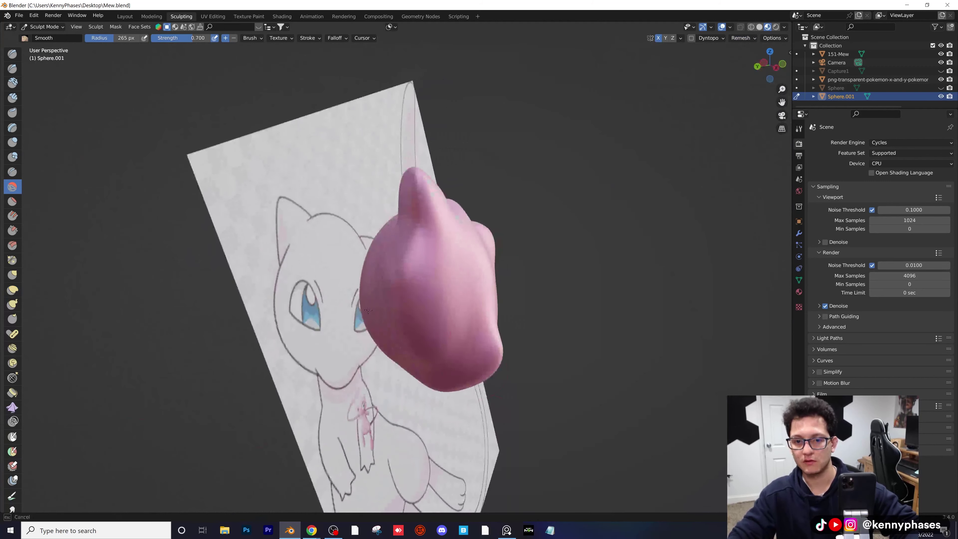
pyautogui.moveTo(422, 365); pyautogui.dragTo(431, 277, button='middle')
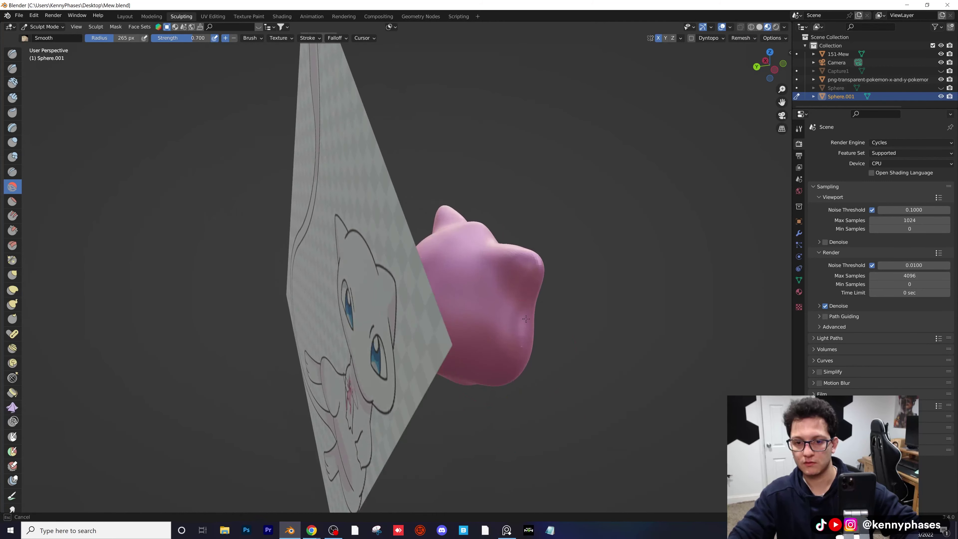
pyautogui.moveTo(498, 247); pyautogui.dragTo(441, 243, button='middle')
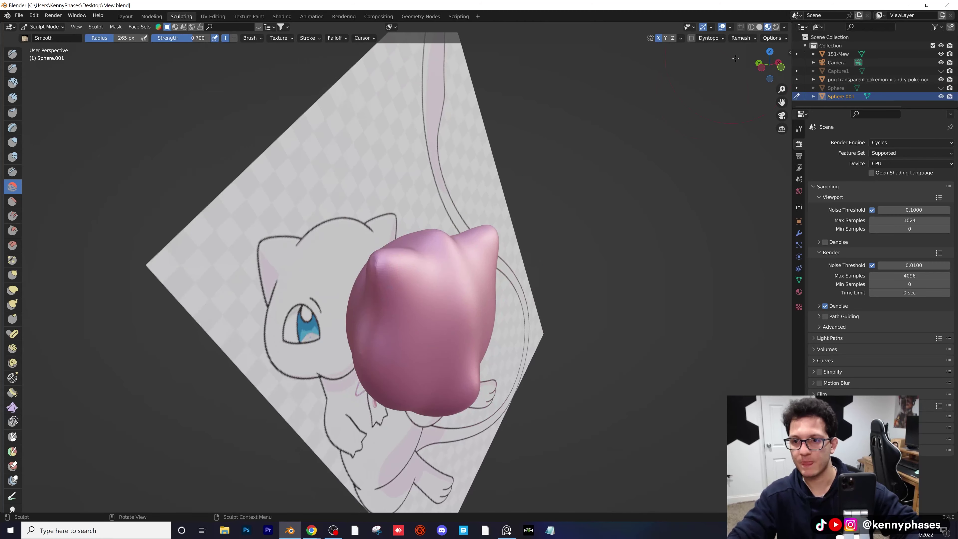
# - In front view, inflate the dips between the crown and ears up to the drawing's outline, and switch to the Grab brush
pyautogui.click(780, 67)
pyautogui.scroll(1, 411, 272)
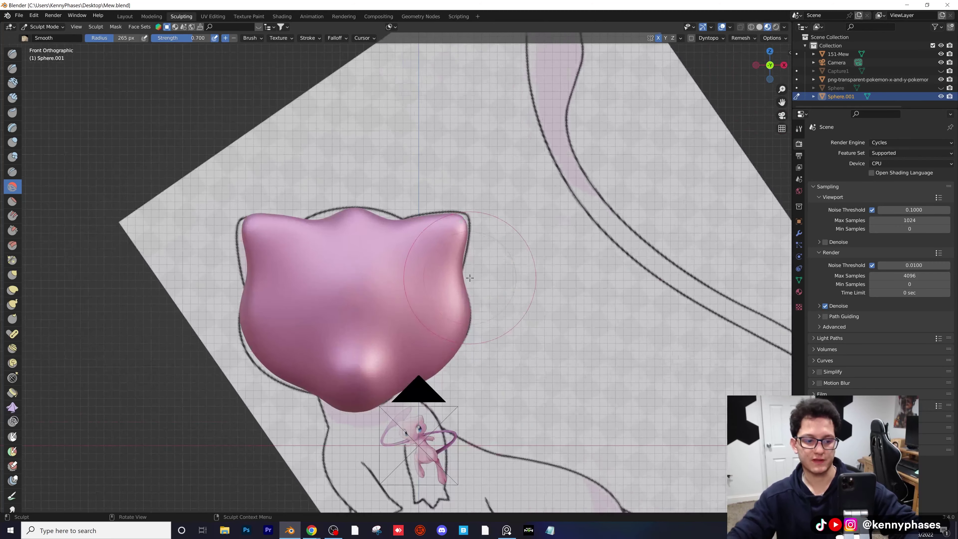
pyautogui.scroll(2, 413, 321)
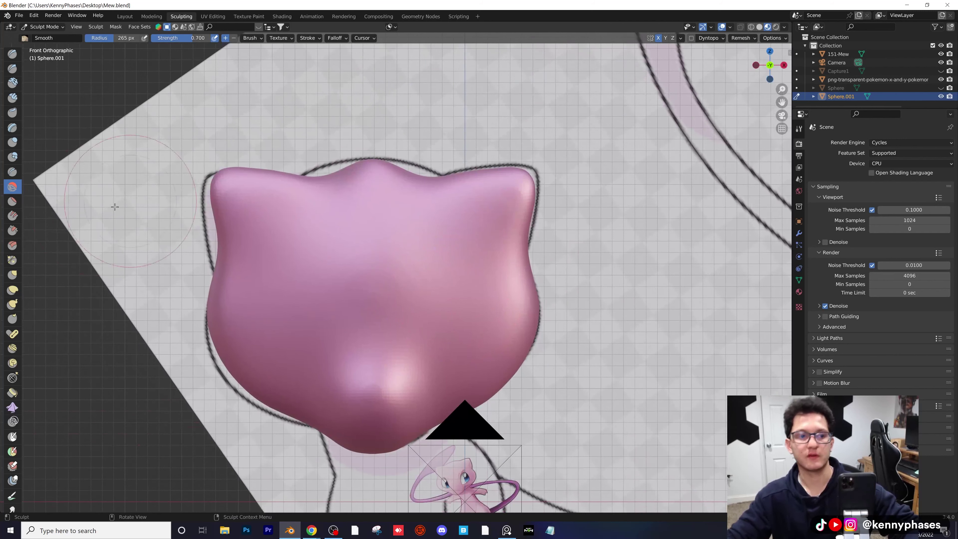
pyautogui.click(13, 142)
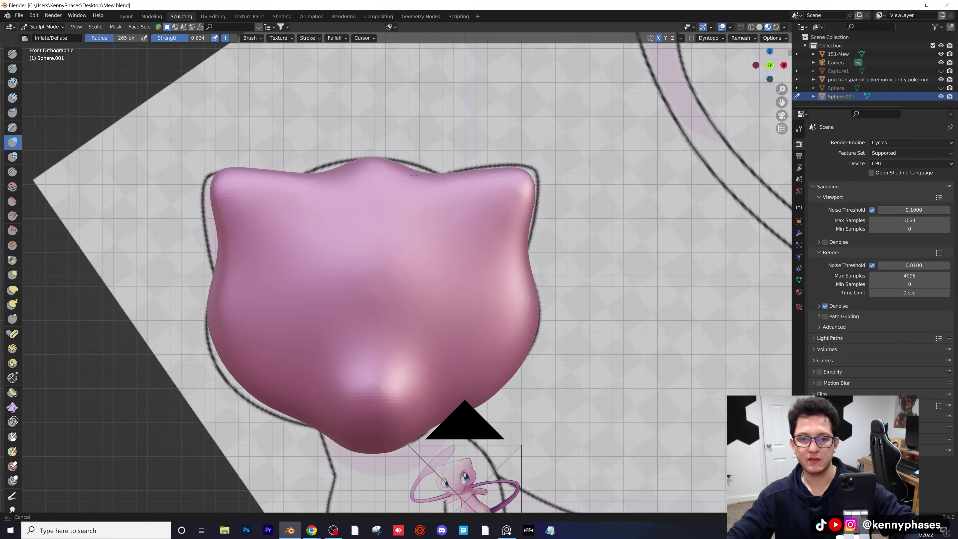
pyautogui.moveTo(413, 175)
pyautogui.mouseDown()
pyautogui.moveTo(338, 173)
pyautogui.moveTo(432, 173)
pyautogui.mouseUp()
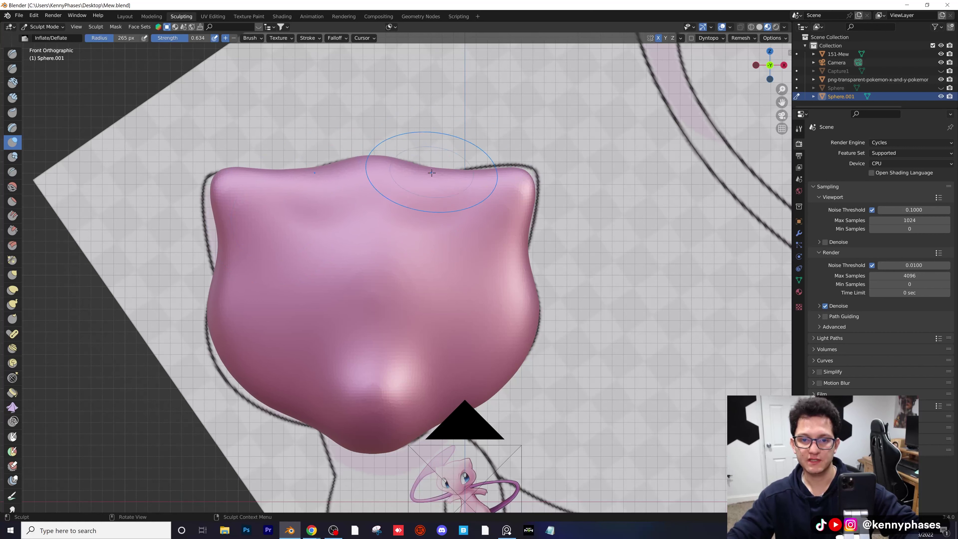
pyautogui.click(12, 274)
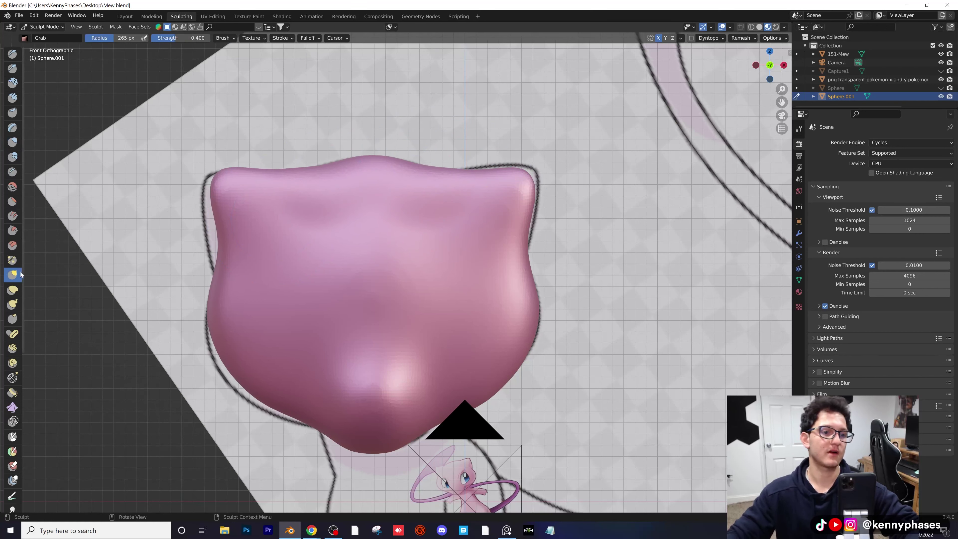
# - Deepen the dips between the crown and ears and pull the ear tips outward to the drawing's outline with the Grab brush
pyautogui.moveTo(442, 172)
pyautogui.mouseDown()
pyautogui.moveTo(438, 182)
pyautogui.moveTo(467, 164)
pyautogui.mouseUp()
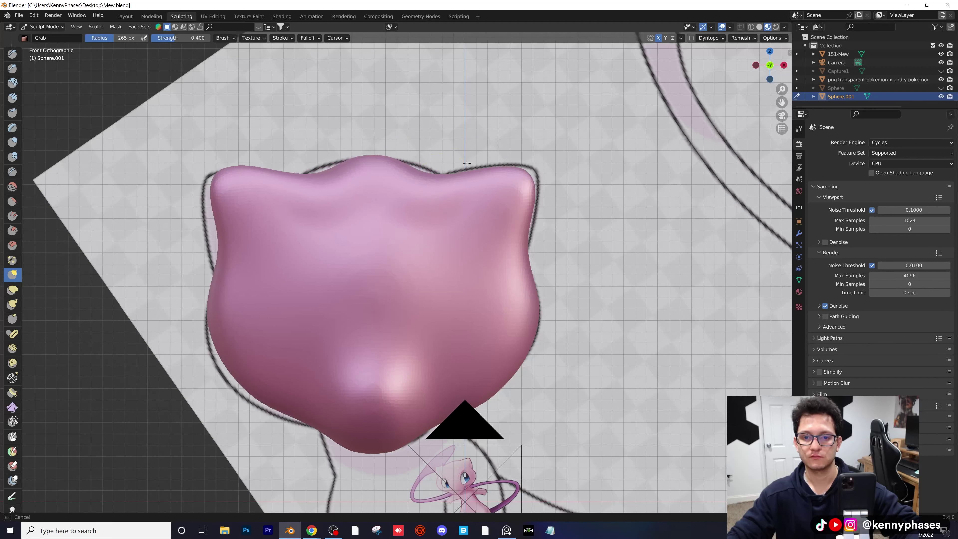
pyautogui.moveTo(525, 178); pyautogui.dragTo(533, 172)
pyautogui.moveTo(527, 218); pyautogui.dragTo(531, 221)
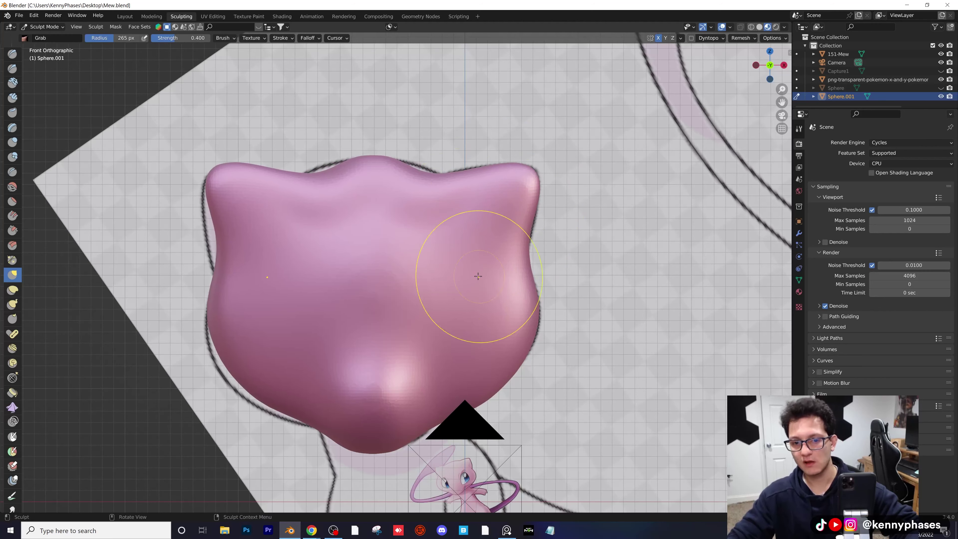
# - Push the indentations below the ears inward and pull the upper cheeks outward to the drawing's outline with the Grab brush
pyautogui.keyDown('shift'); pyautogui.moveTo(464, 259); pyautogui.dragTo(447, 216, button='middle'); pyautogui.keyUp('shift')
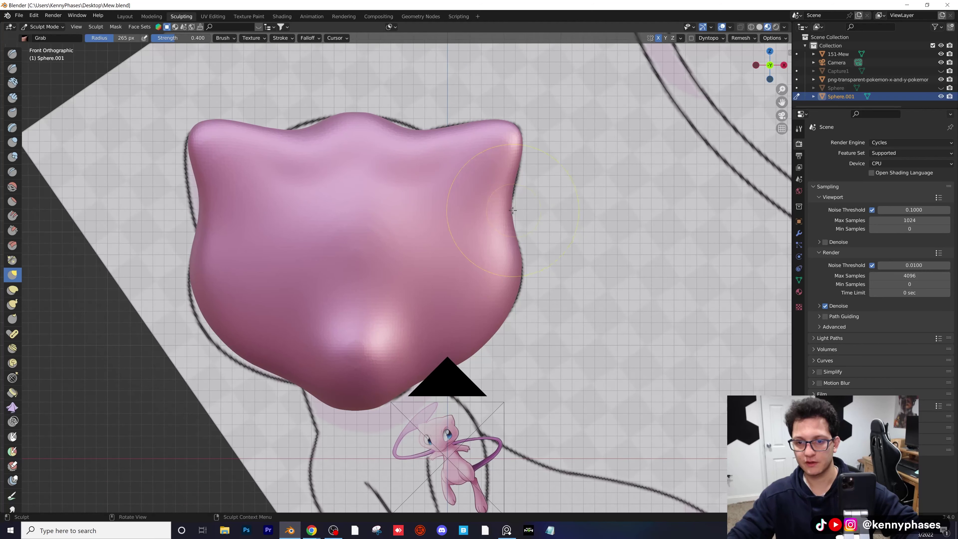
pyautogui.moveTo(509, 210); pyautogui.dragTo(496, 211)
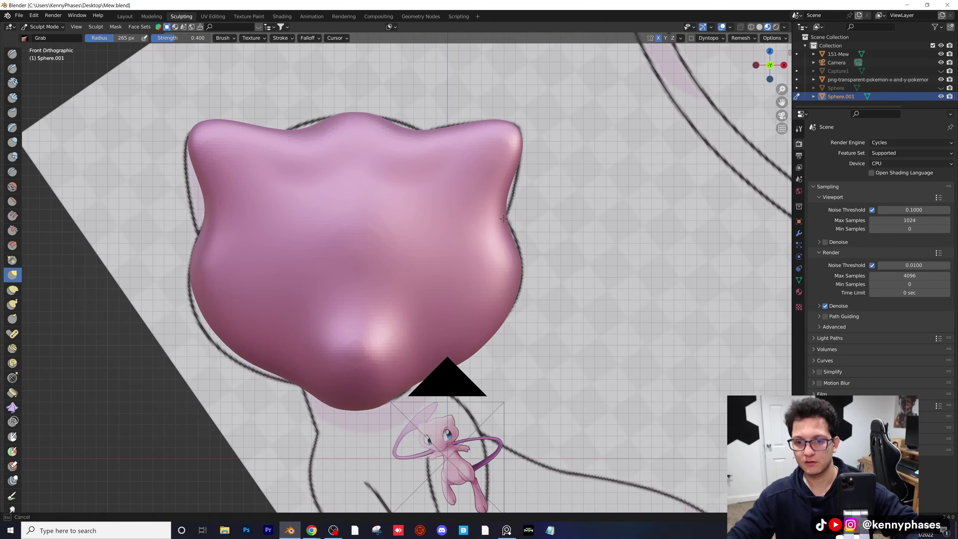
pyautogui.moveTo(512, 244); pyautogui.dragTo(519, 241)
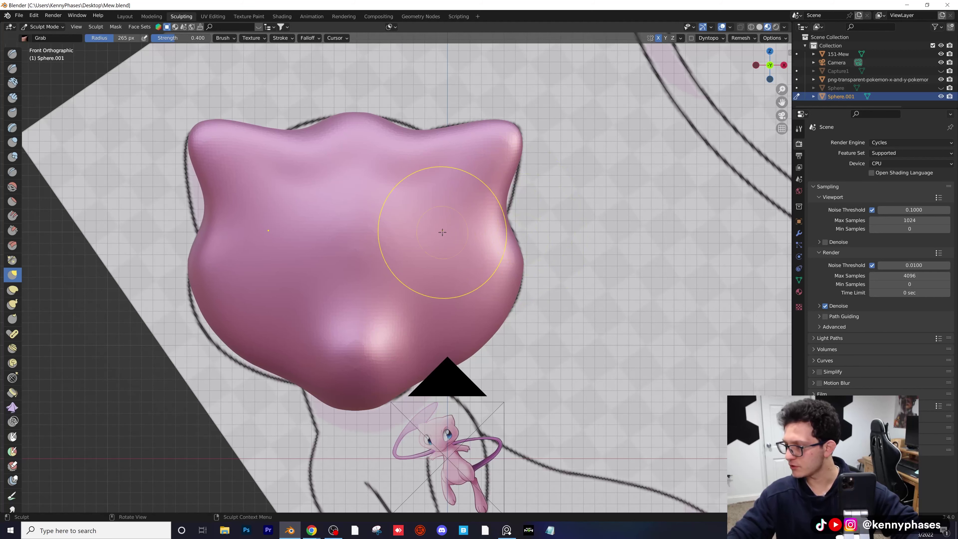
pyautogui.scroll(-2, 420, 229)
pyautogui.keyDown('shift'); pyautogui.moveTo(445, 210); pyautogui.dragTo(489, 183, button='middle'); pyautogui.keyUp('shift')
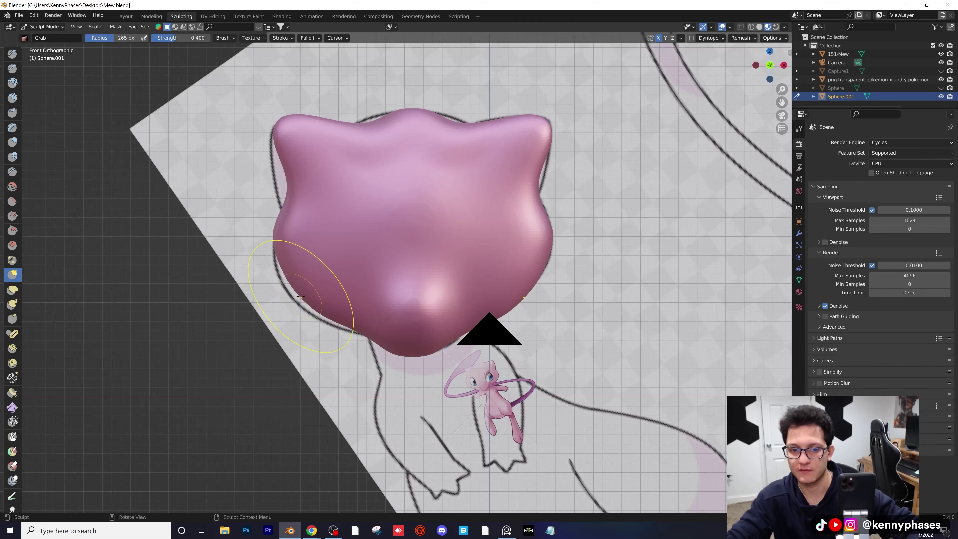
# - Pull the lower cheeks outward and adjust the cheek sides toward the drawing's face outline with Elastic Deform
pyautogui.click(12, 289)
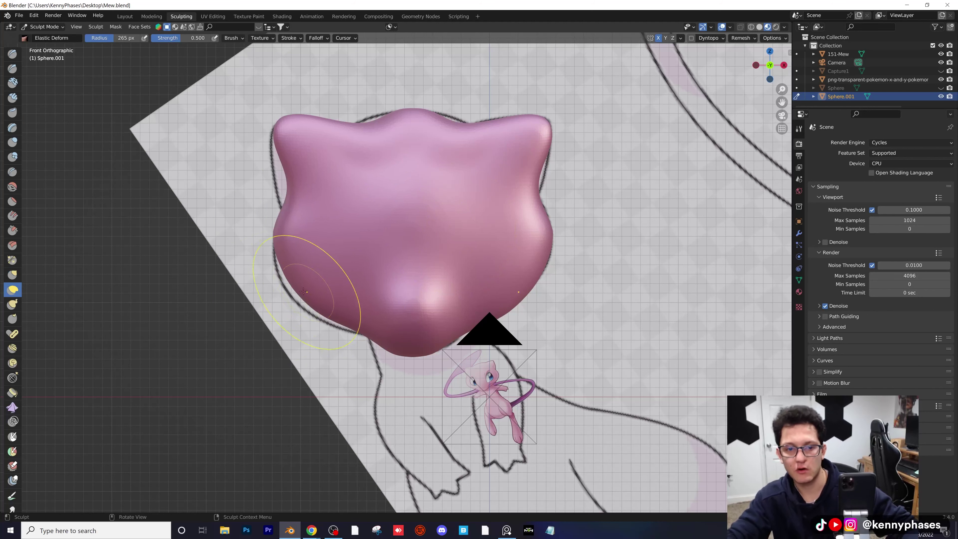
pyautogui.moveTo(304, 291); pyautogui.dragTo(287, 306)
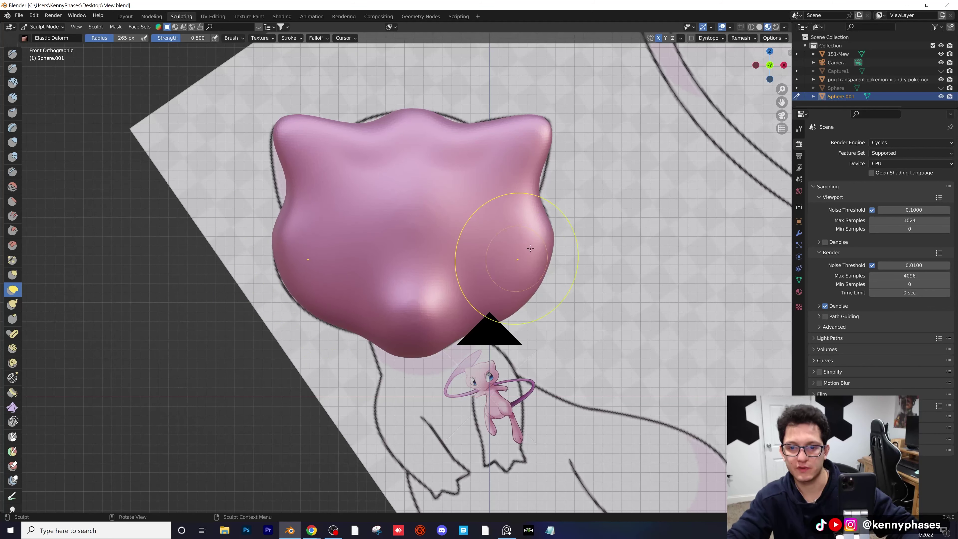
pyautogui.moveTo(549, 248); pyautogui.dragTo(551, 216)
pyautogui.moveTo(545, 248); pyautogui.dragTo(539, 234)
pyautogui.scroll(1, 559, 259)
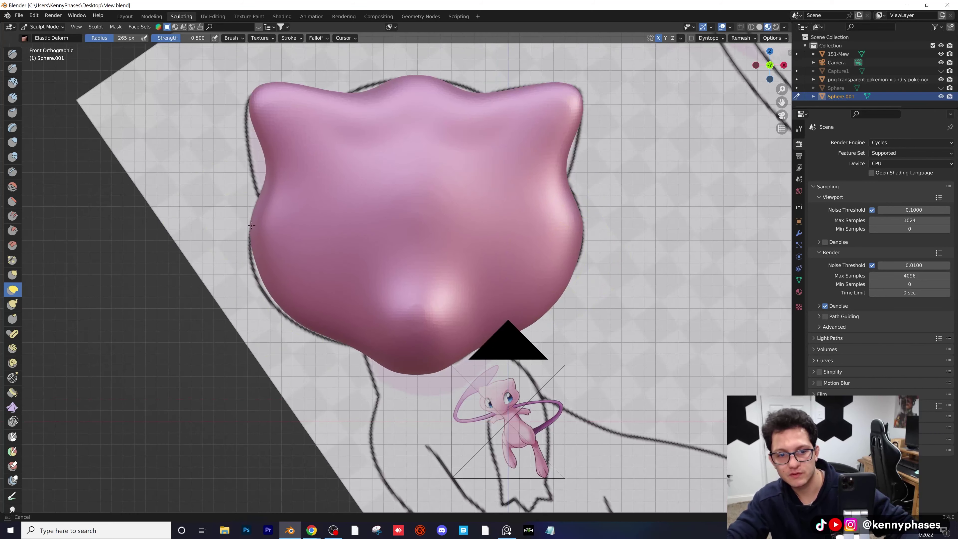
pyautogui.moveTo(252, 225); pyautogui.dragTo(255, 255)
# - Reshape the chin and jawline to the drawing's lower face outline with Elastic Deform, and nudge the lower cheeks outward
pyautogui.click(13, 187)
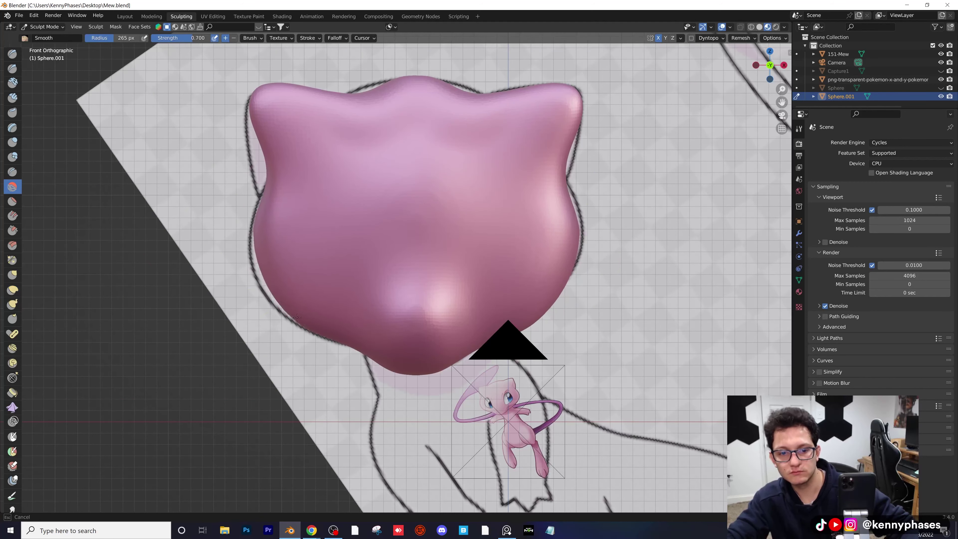
pyautogui.click(12, 290)
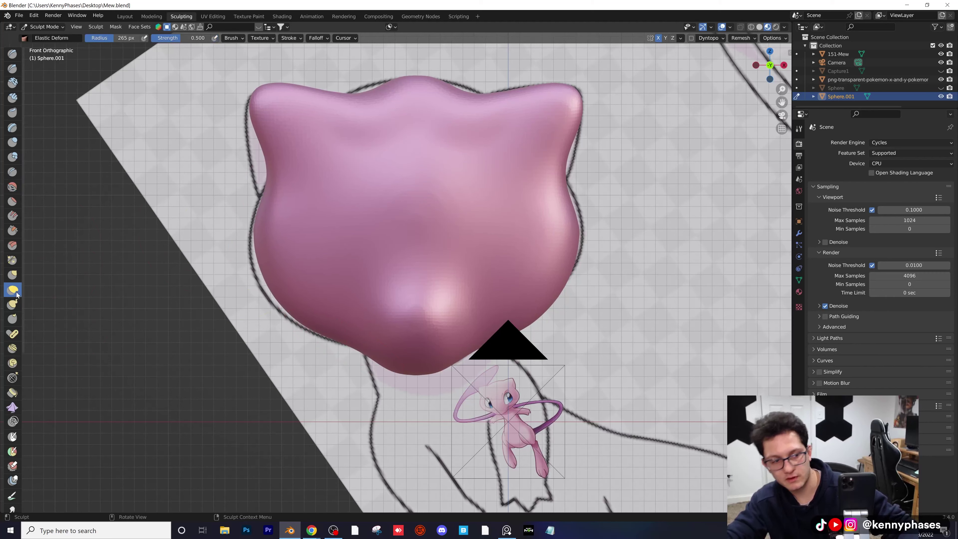
pyautogui.scroll(2, 395, 329)
pyautogui.keyDown('shift'); pyautogui.moveTo(395, 328); pyautogui.dragTo(378, 278, button='middle'); pyautogui.keyUp('shift')
pyautogui.moveTo(336, 327); pyautogui.dragTo(334, 313)
pyautogui.moveTo(361, 342); pyautogui.dragTo(362, 335)
pyautogui.moveTo(473, 332)
pyautogui.mouseDown()
pyautogui.moveTo(490, 346)
pyautogui.moveTo(449, 363)
pyautogui.mouseUp()
pyautogui.moveTo(419, 352); pyautogui.dragTo(441, 327)
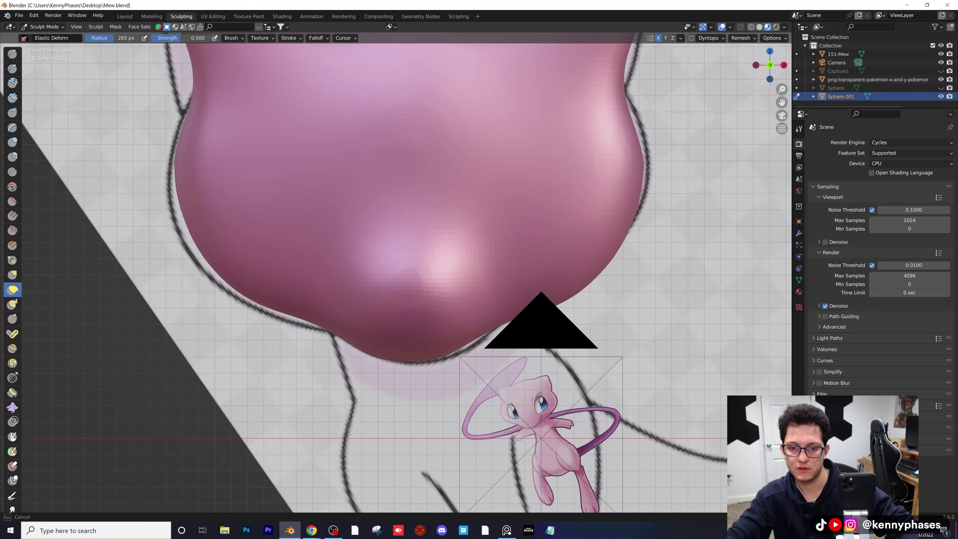
pyautogui.scroll(-2, 400, 310)
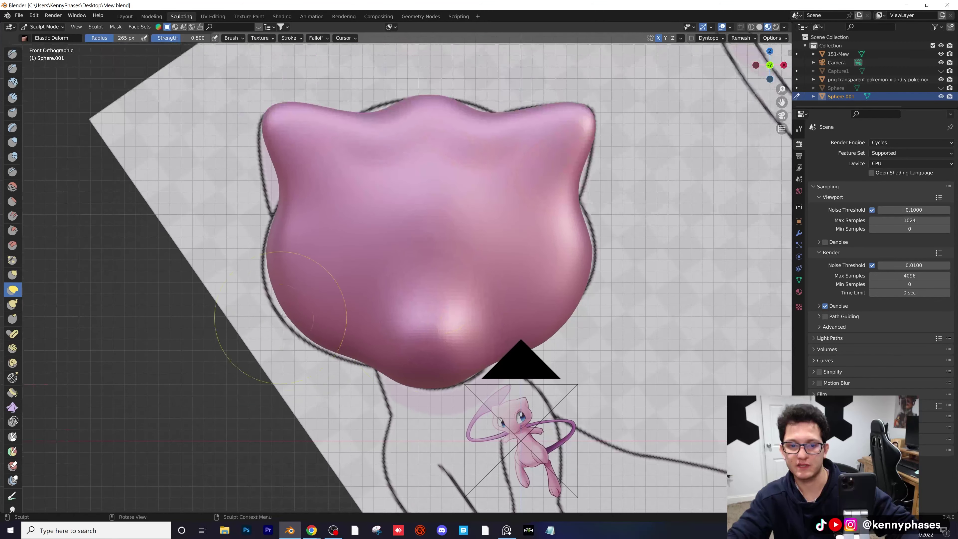
pyautogui.moveTo(273, 304); pyautogui.dragTo(271, 305)
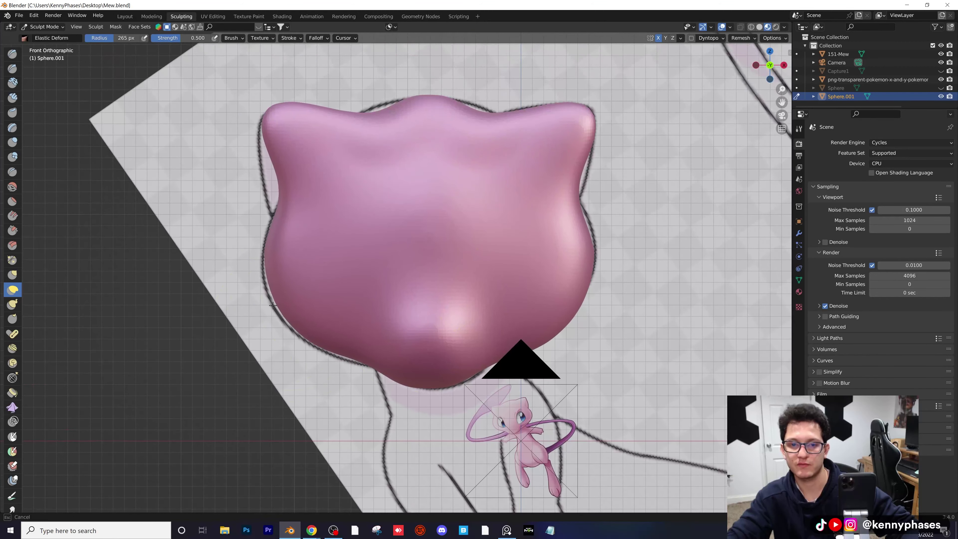
# - Refine the ears' outer edges with Elastic Deform, and toggle the head's visibility to compare it with the drawing
pyautogui.scroll(-1, 498, 214)
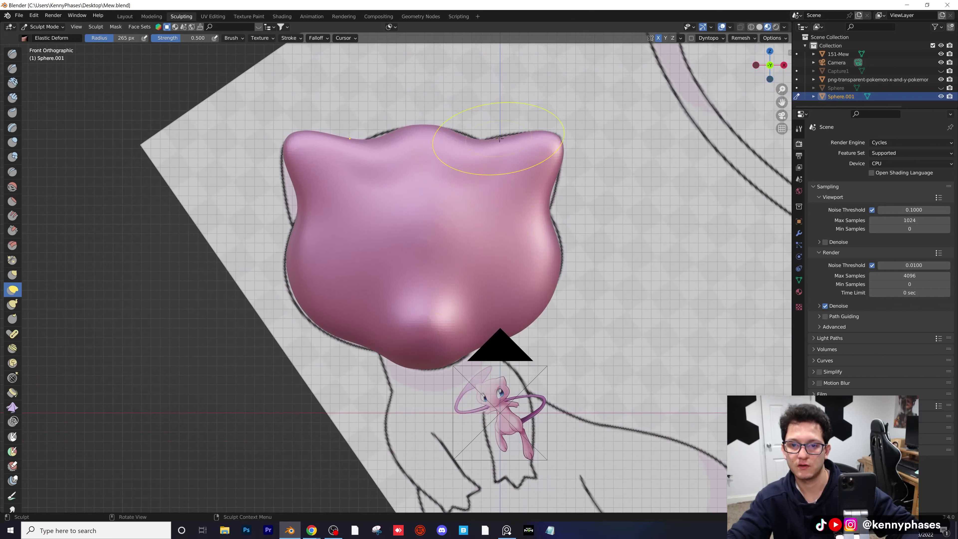
pyautogui.moveTo(563, 200); pyautogui.dragTo(553, 199)
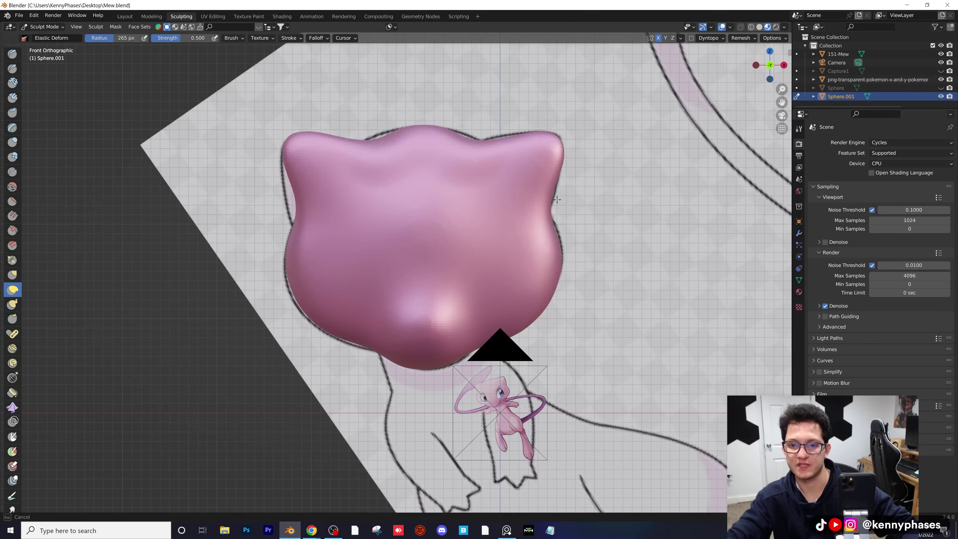
pyautogui.click(941, 96)
pyautogui.click(941, 97)
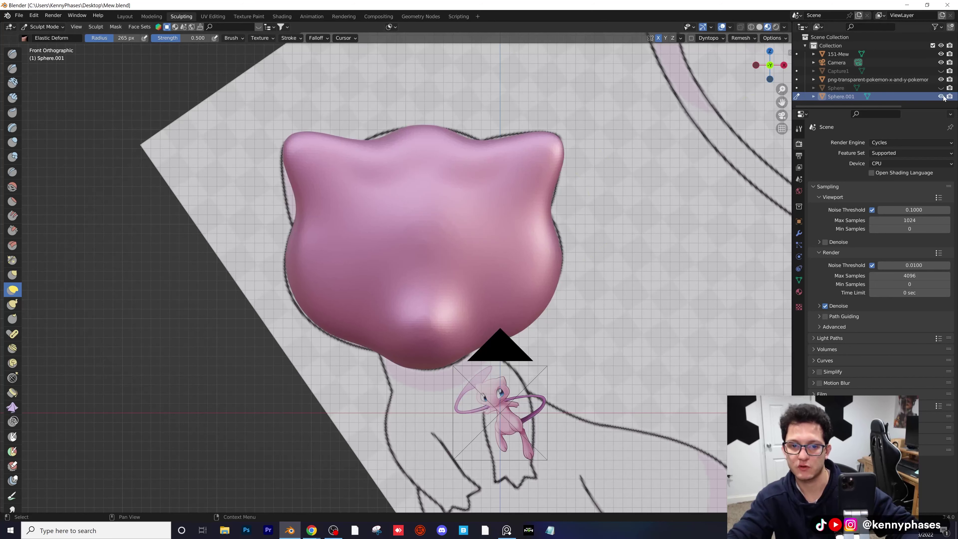
pyautogui.click(941, 97)
pyautogui.click(941, 96)
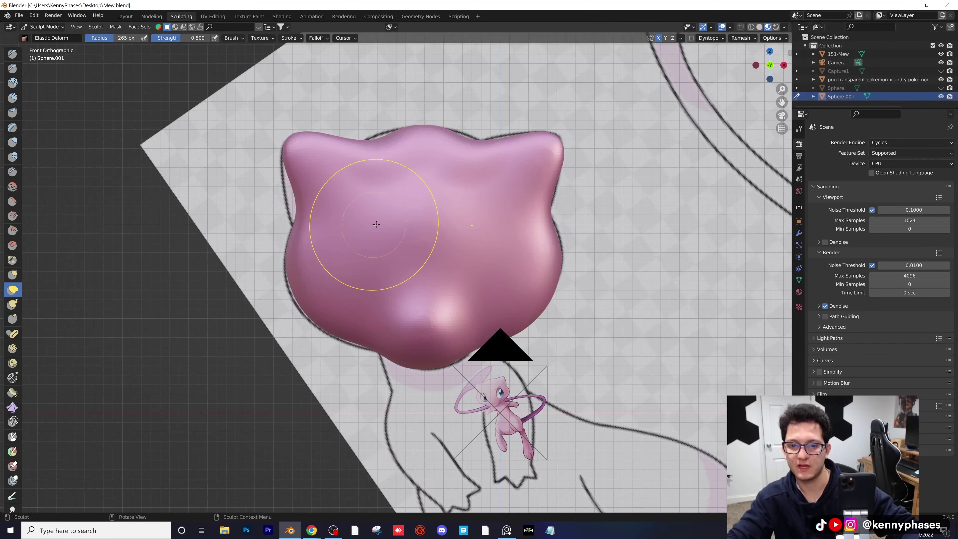
# - From side and angled views, raise the top of the head and pull the forehead and face forward with Elastic Deform
pyautogui.moveTo(353, 241)
pyautogui.mouseDown(button='middle')
pyautogui.moveTo(478, 242)
pyautogui.moveTo(395, 172)
pyautogui.mouseUp(button='middle')
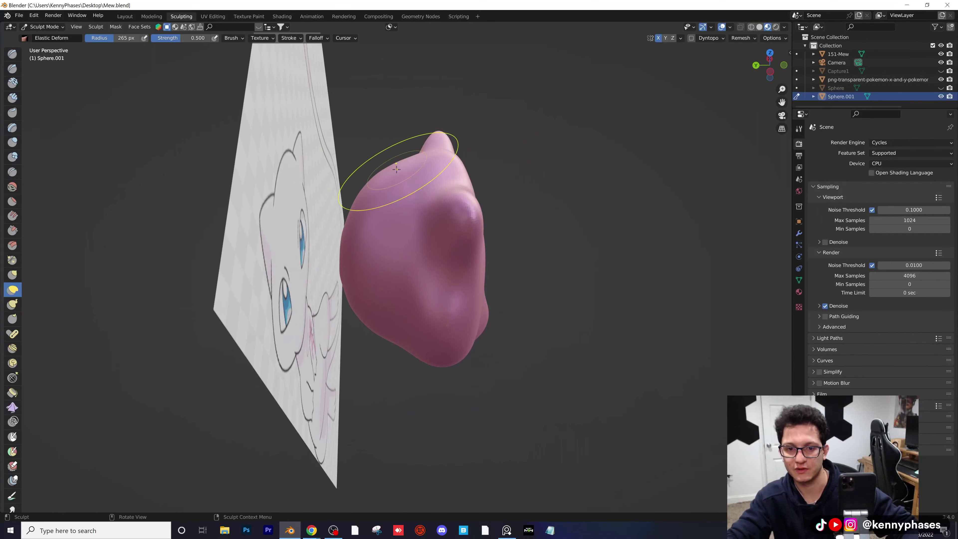
pyautogui.moveTo(396, 171); pyautogui.dragTo(403, 145)
pyautogui.scroll(1, 418, 163)
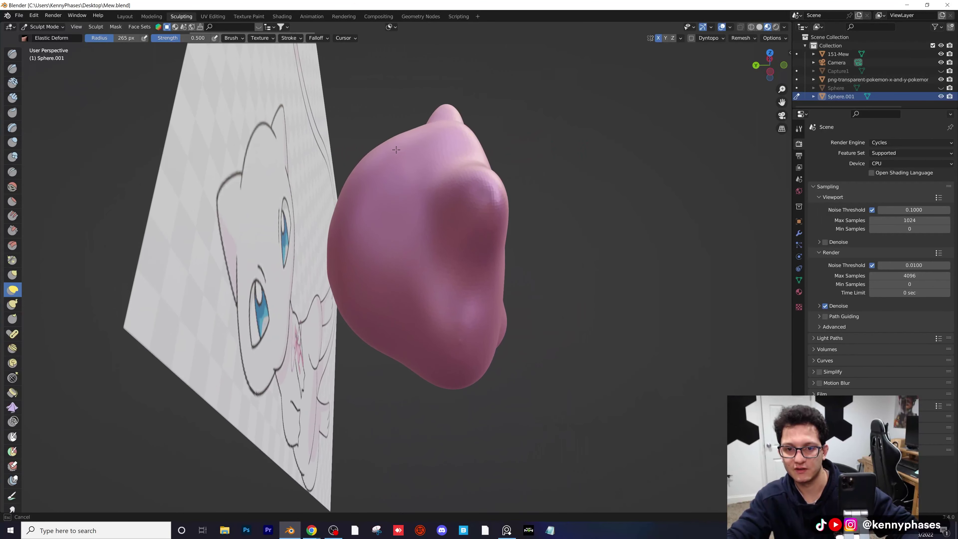
pyautogui.moveTo(403, 144)
pyautogui.mouseDown(button='middle')
pyautogui.moveTo(422, 220)
pyautogui.moveTo(448, 217)
pyautogui.moveTo(439, 213)
pyautogui.mouseUp(button='middle')
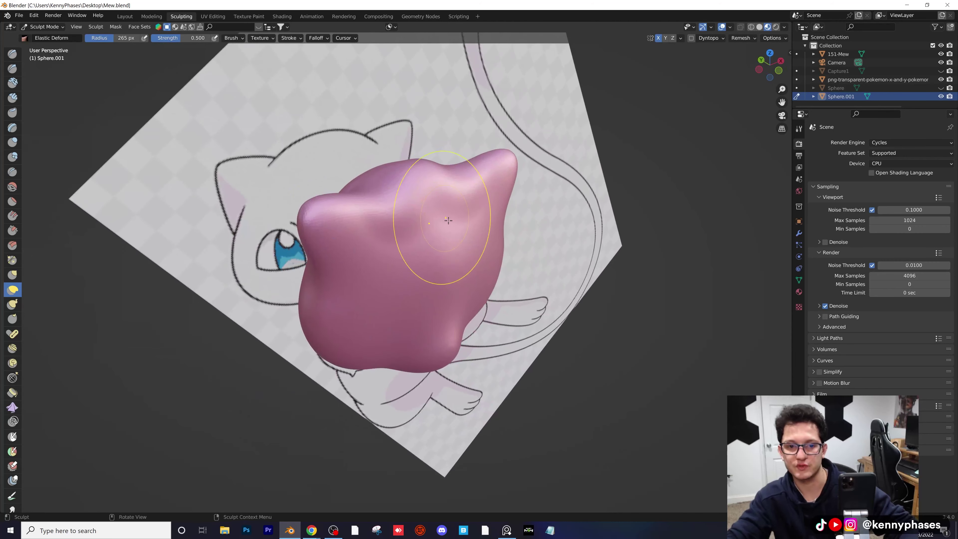
pyautogui.scroll(3, 442, 209)
pyautogui.moveTo(459, 212); pyautogui.dragTo(455, 222)
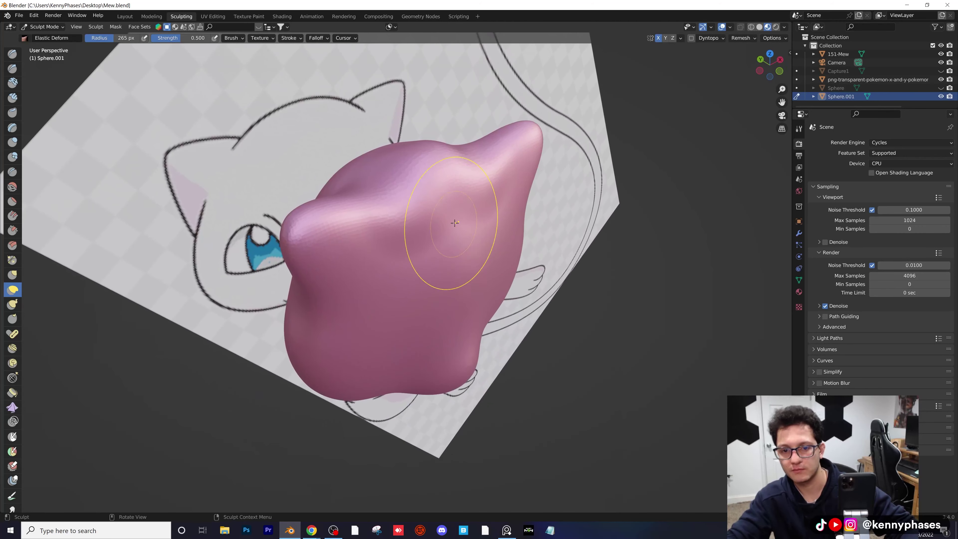
pyautogui.moveTo(472, 223); pyautogui.dragTo(476, 241, button='middle')
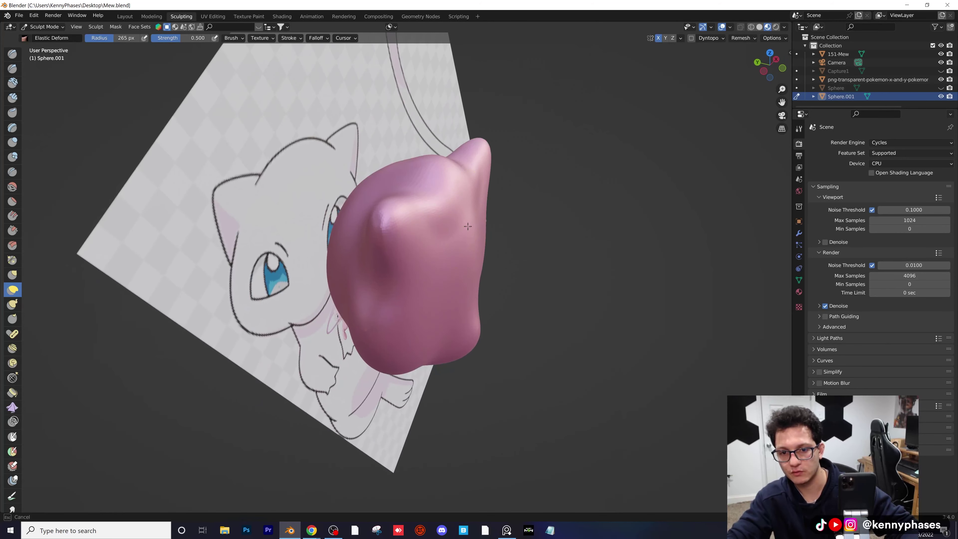
pyautogui.moveTo(469, 274)
pyautogui.mouseDown()
pyautogui.moveTo(475, 290)
pyautogui.moveTo(482, 260)
pyautogui.mouseUp()
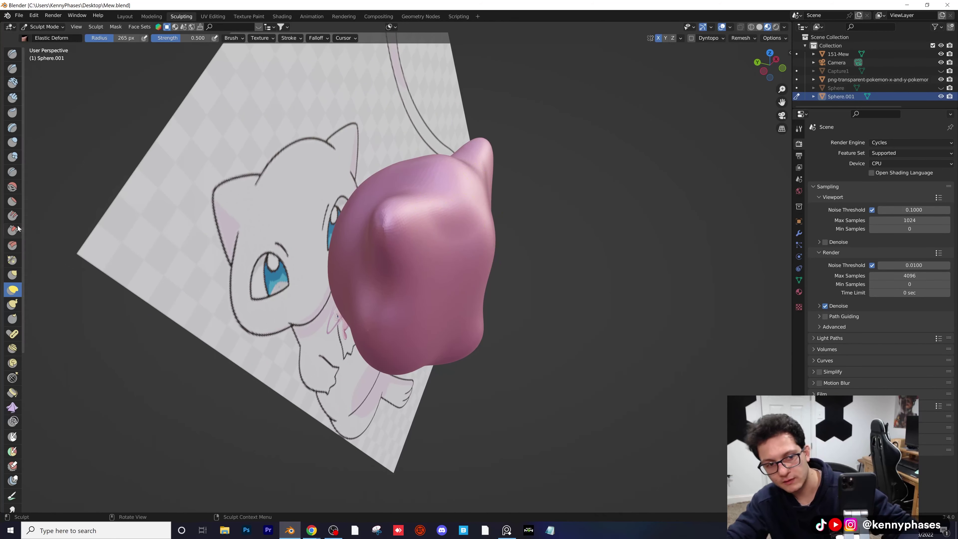
# - Even out and round the face with the Smooth and Inflate/Deflate brushes, and save the file
pyautogui.click(6, 193)
pyautogui.scroll(-1, 418, 249)
pyautogui.moveTo(447, 276)
pyautogui.mouseDown(button='middle')
pyautogui.moveTo(358, 243)
pyautogui.moveTo(365, 256)
pyautogui.mouseUp(button='middle')
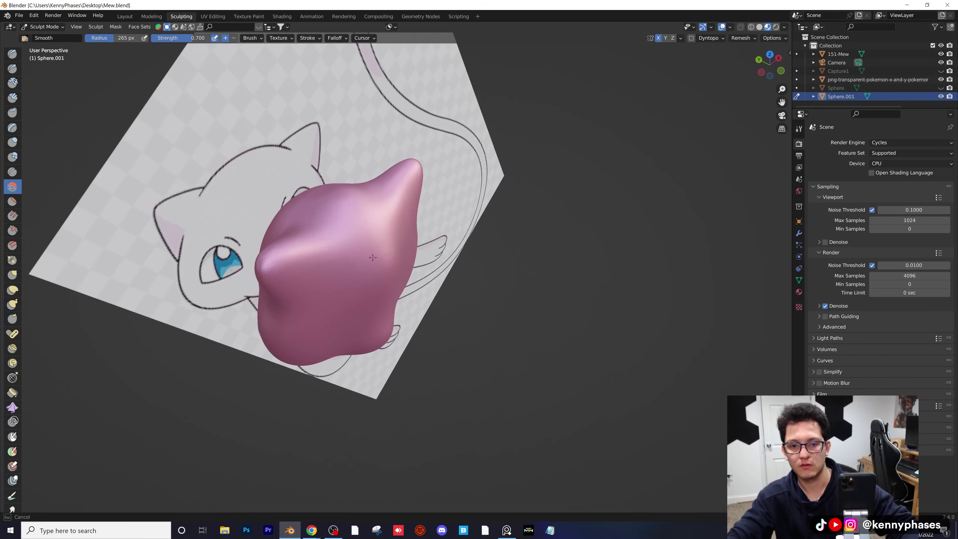
pyautogui.moveTo(356, 266)
pyautogui.mouseDown(button='middle')
pyautogui.moveTo(298, 237)
pyautogui.moveTo(341, 236)
pyautogui.moveTo(368, 259)
pyautogui.moveTo(423, 259)
pyautogui.mouseUp(button='middle')
pyautogui.press('i')
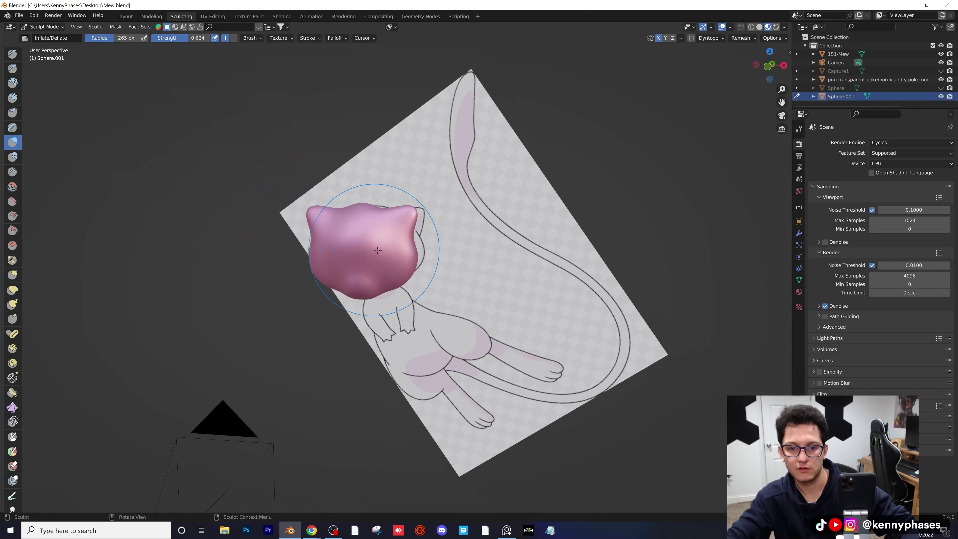
pyautogui.moveTo(358, 266)
pyautogui.mouseDown(button='middle')
pyautogui.moveTo(437, 256)
pyautogui.moveTo(380, 278)
pyautogui.moveTo(399, 242)
pyautogui.moveTo(429, 268)
pyautogui.moveTo(419, 253)
pyautogui.mouseUp(button='middle')
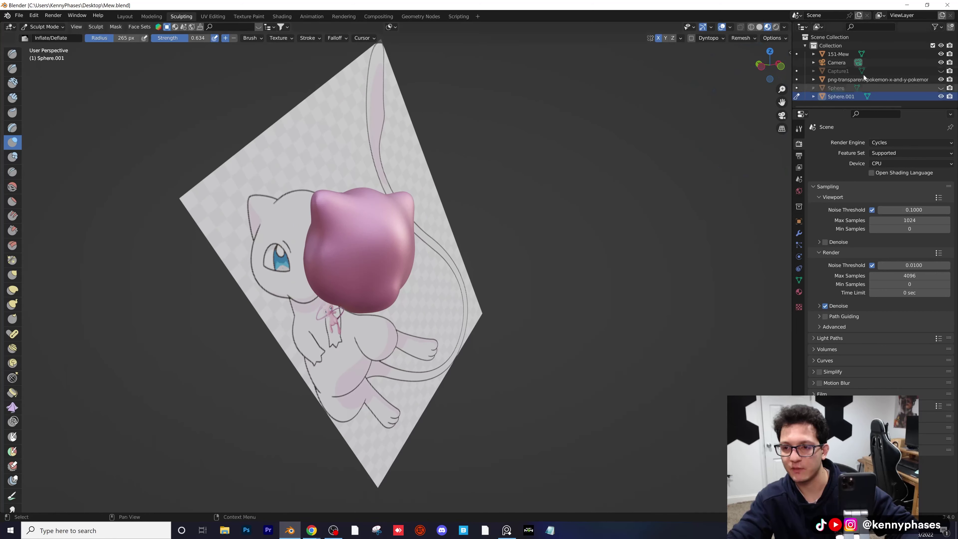
pyautogui.scroll(-1, 410, 255)
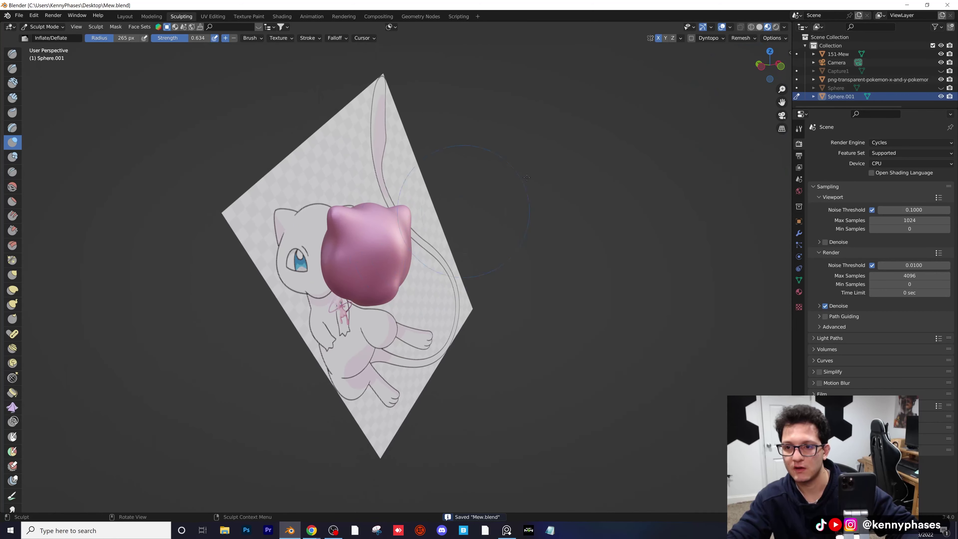
# - In the Layout workspace with Material Preview shading, duplicate the Mew line drawing and place the copy about 3.6 m along negative X
pyautogui.click(125, 16)
pyautogui.click(388, 94)
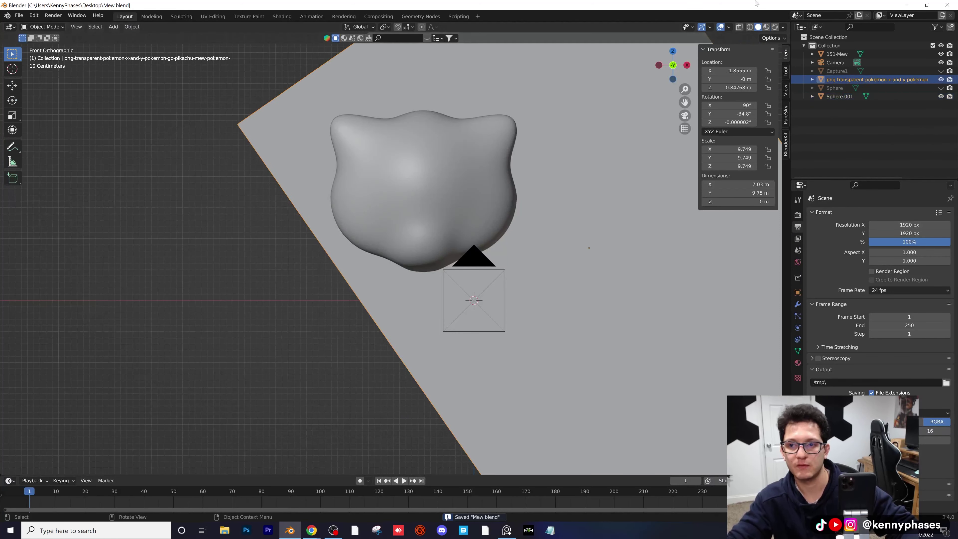
pyautogui.click(766, 27)
pyautogui.scroll(-2, 485, 225)
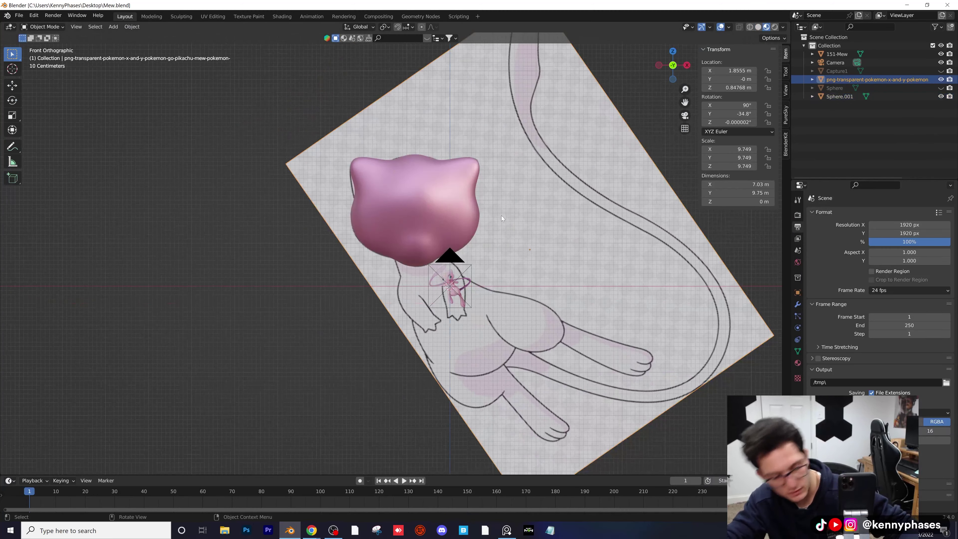
pyautogui.hotkey('shift', 'd')
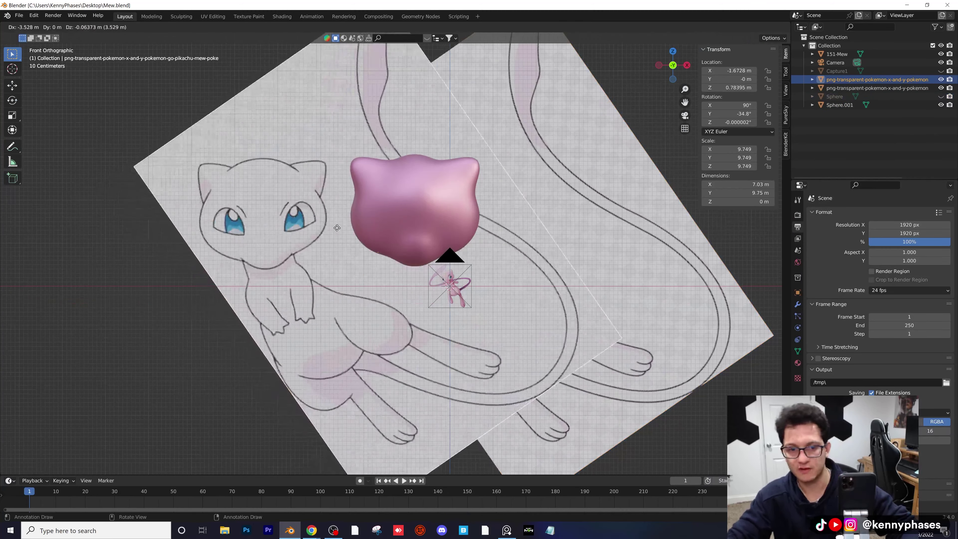
pyautogui.click(333, 227)
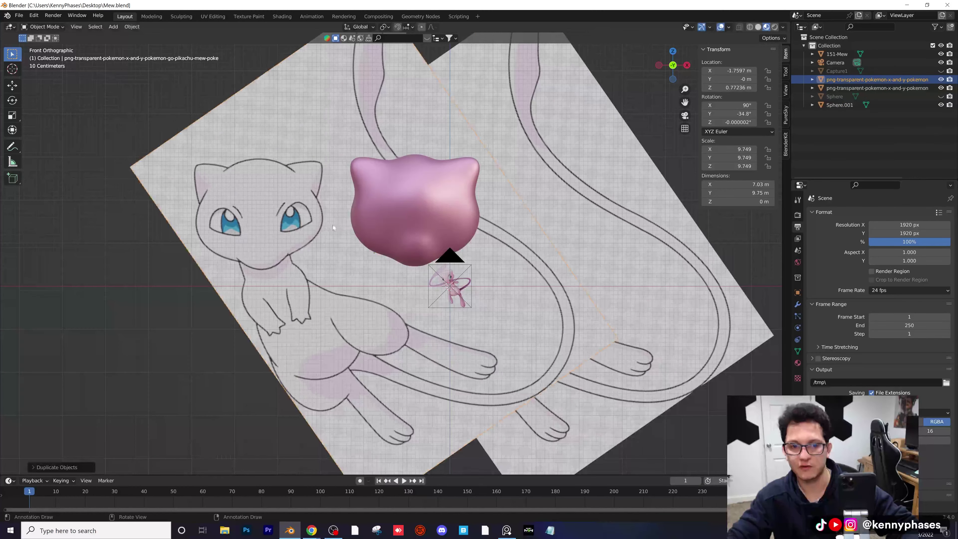
# - Return to the Sculpting workspace and select the head mesh Sphere.001, viewing it from the front beside the copied drawing
pyautogui.click(281, 17)
pyautogui.click(182, 17)
pyautogui.scroll(6, 302, 211)
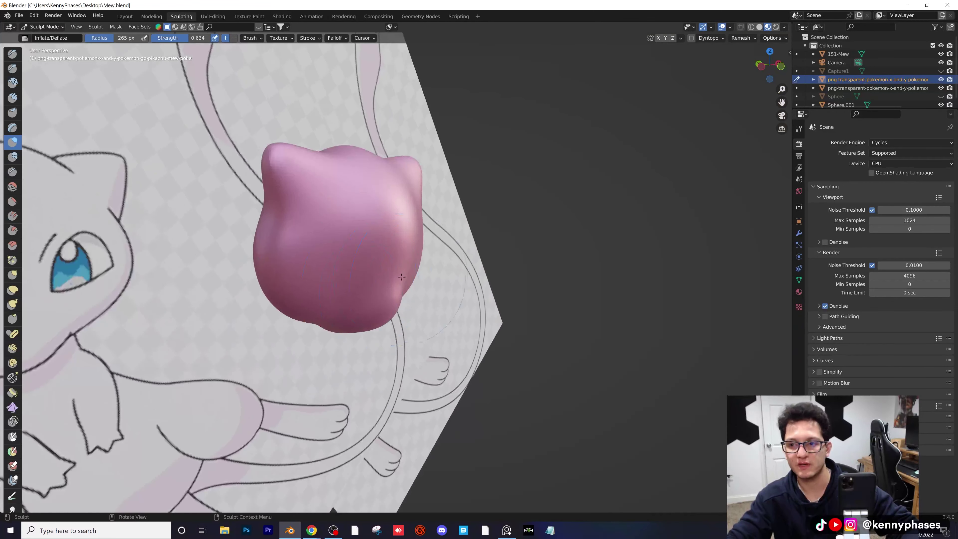
pyautogui.scroll(-1, 855, 98)
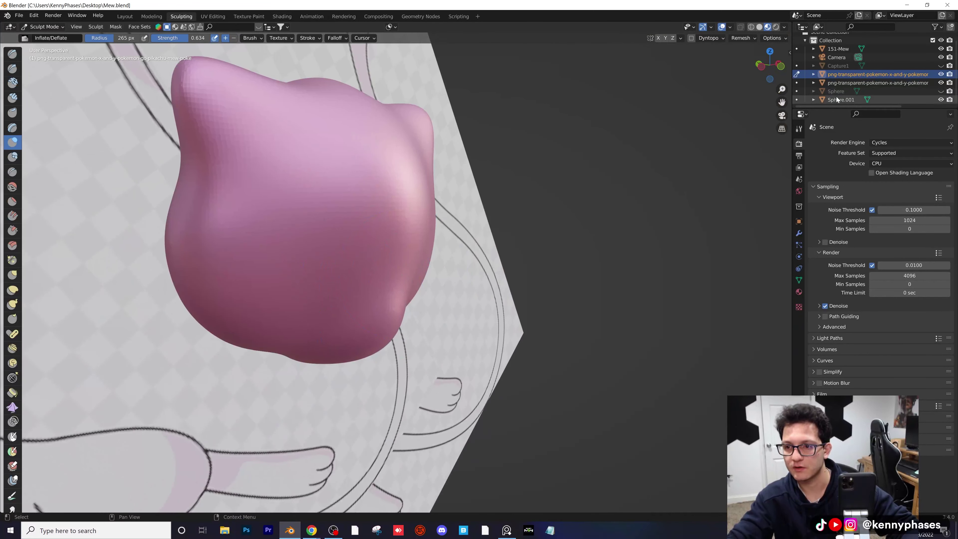
pyautogui.click(841, 99)
pyautogui.moveTo(285, 239)
pyautogui.mouseDown(button='middle')
pyautogui.moveTo(246, 242)
pyautogui.moveTo(449, 233)
pyautogui.mouseUp(button='middle')
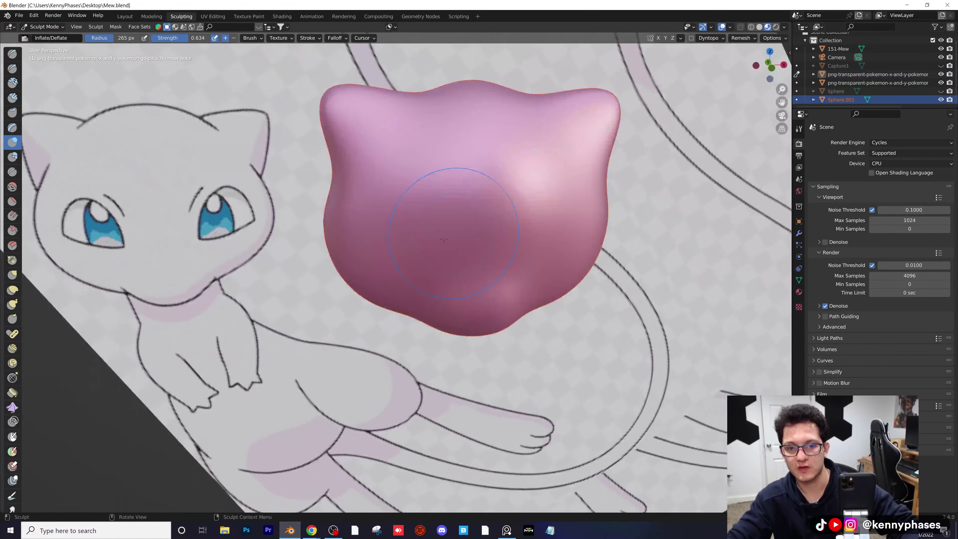
# - Choose the Crease brush for the face details and save the file
pyautogui.scroll(2, 449, 233)
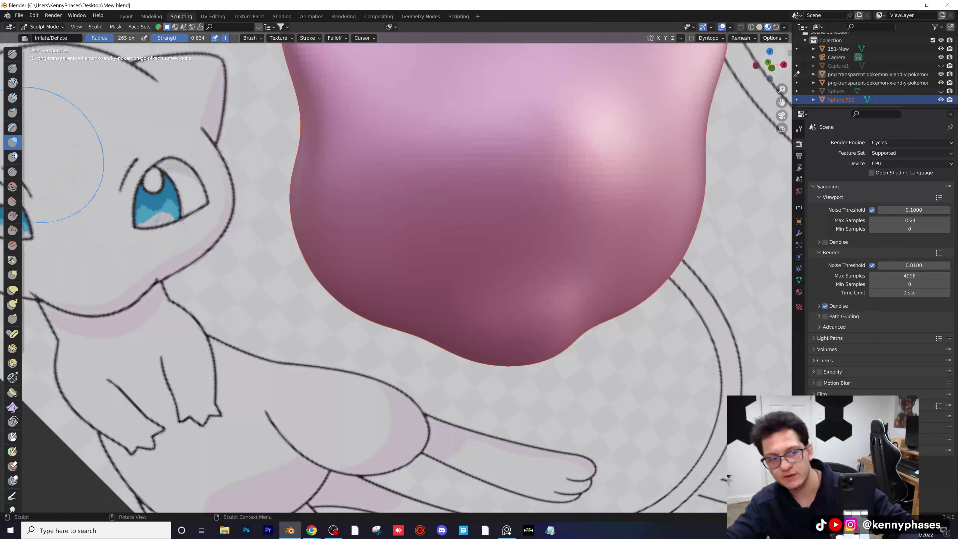
pyautogui.click(12, 175)
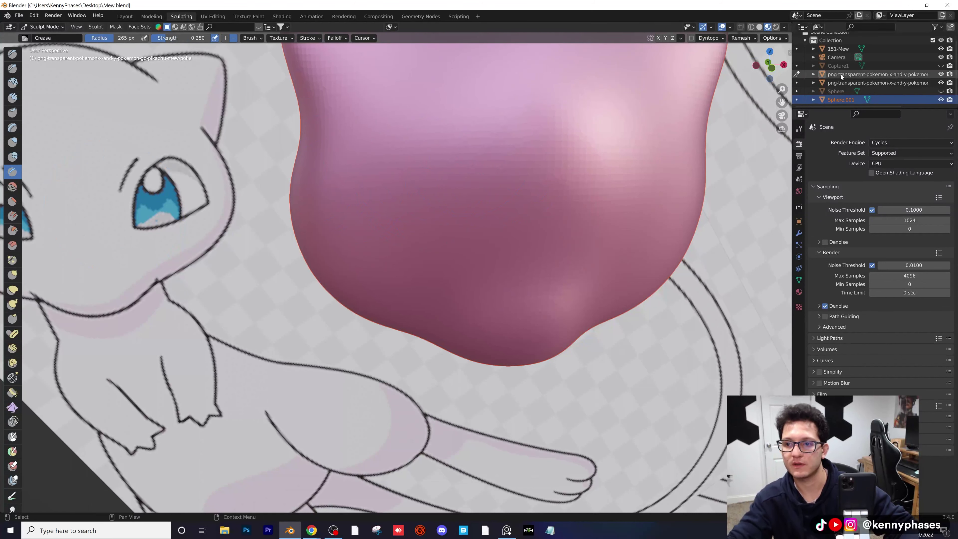
pyautogui.hotkey('ctrl', 's')
# - In the Layout workspace, clear the selection, select only the head mesh Sphere.001, and return to the Sculpting workspace
pyautogui.click(146, 17)
pyautogui.click(213, 17)
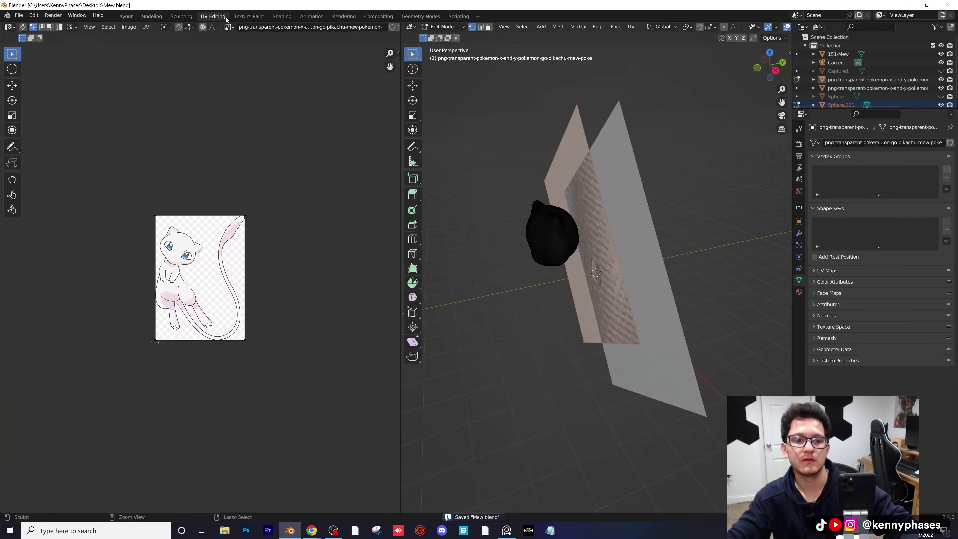
pyautogui.click(124, 16)
pyautogui.press('Tab')
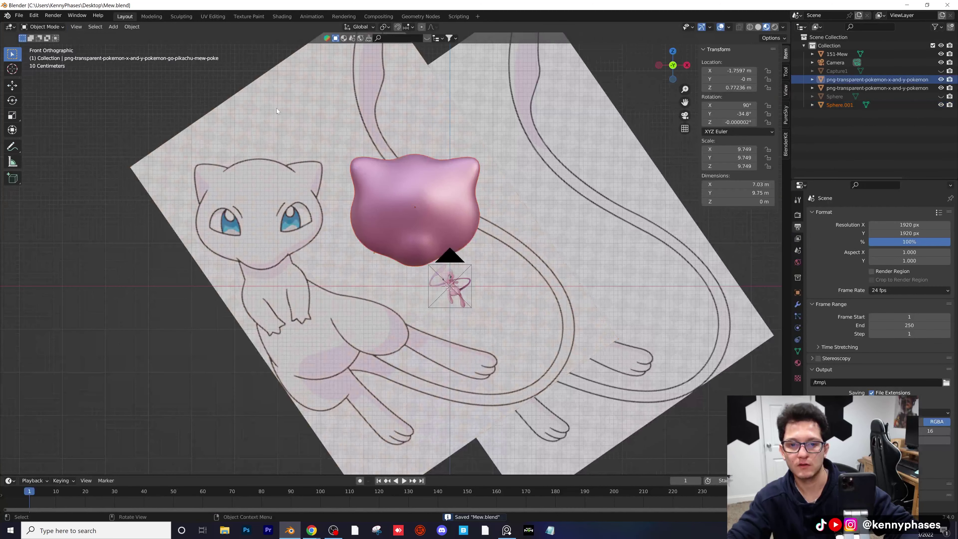
pyautogui.click(231, 73)
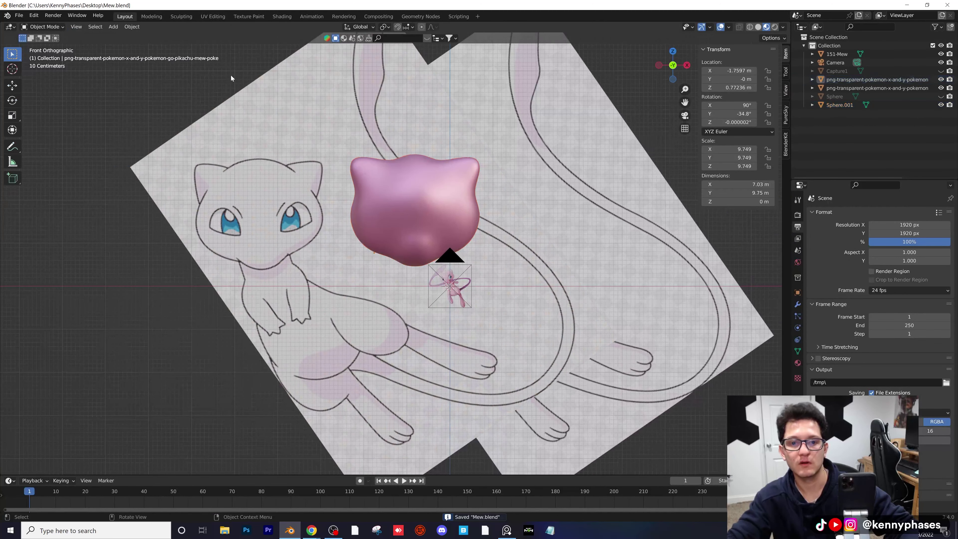
pyautogui.click(432, 184)
pyautogui.click(182, 17)
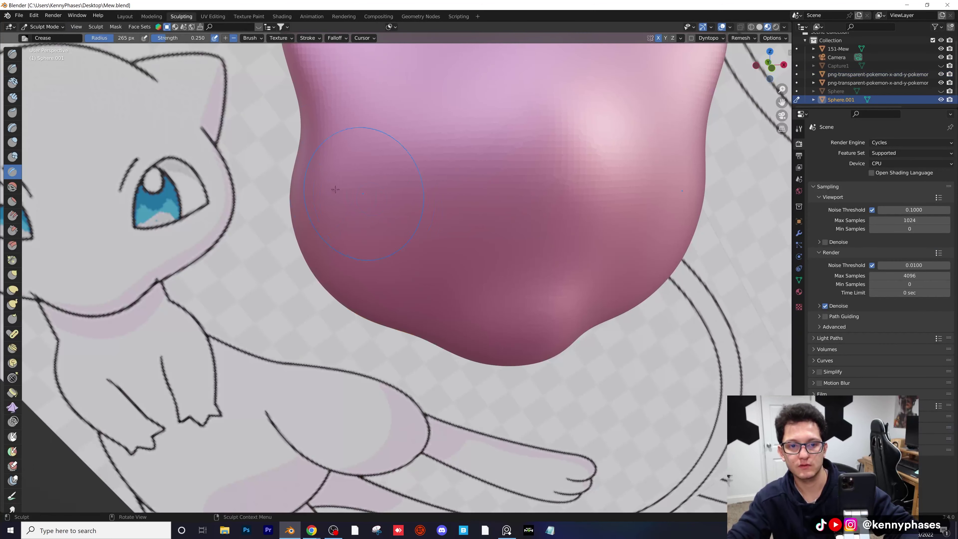
# - Try a Crease stroke across the side of the face and undo it
pyautogui.moveTo(315, 198)
pyautogui.mouseDown()
pyautogui.moveTo(336, 161)
pyautogui.moveTo(447, 131)
pyautogui.moveTo(437, 224)
pyautogui.moveTo(344, 199)
pyautogui.moveTo(427, 205)
pyautogui.mouseUp()
pyautogui.hotkey('ctrl', 'z')
pyautogui.scroll(-3, 434, 193)
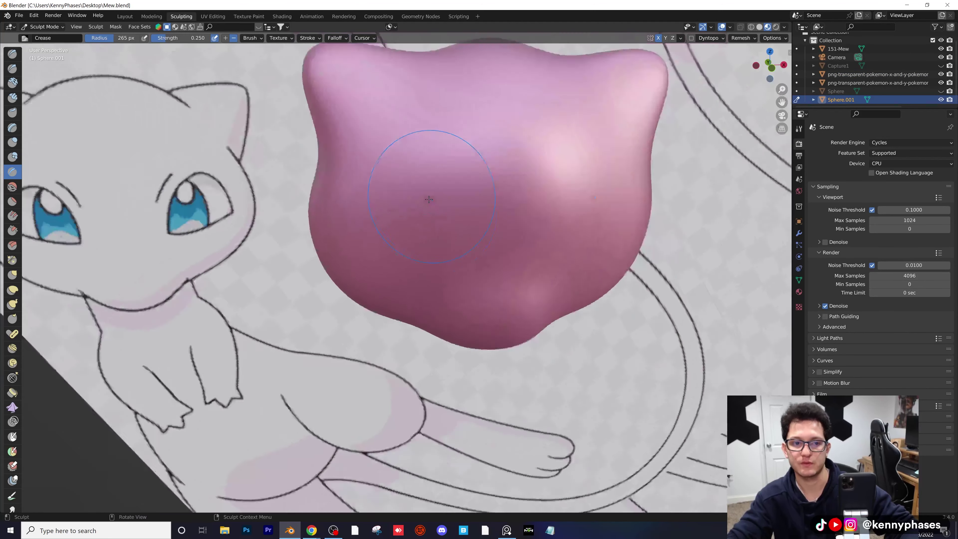
pyautogui.keyDown('shift'); pyautogui.moveTo(436, 196); pyautogui.dragTo(396, 195, button='middle'); pyautogui.keyUp('shift')
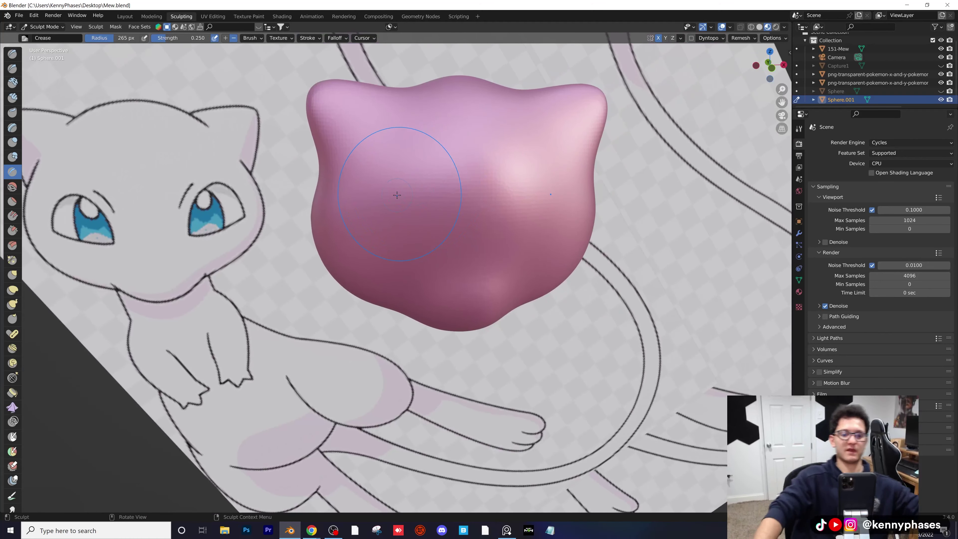
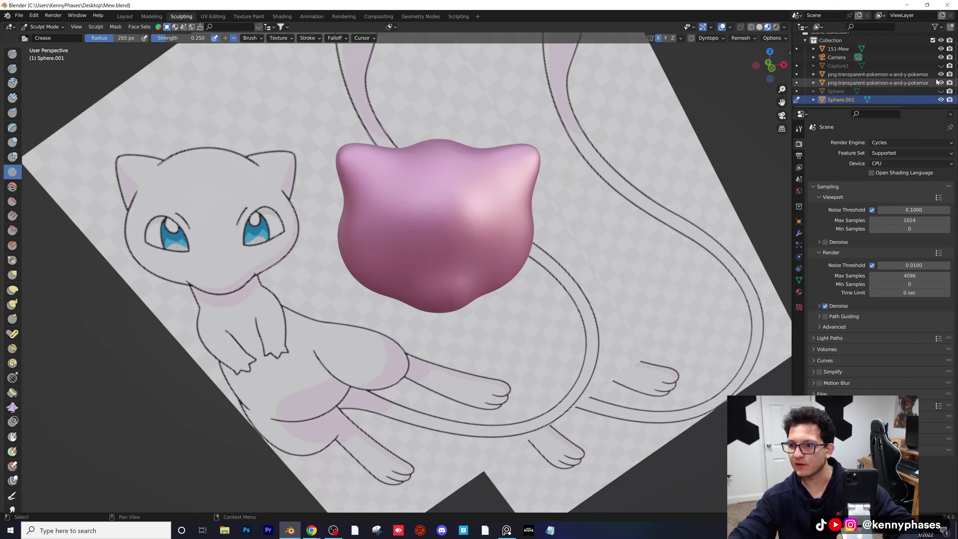
# - Hide both Mew line drawings, show the coloured Capture1 reference, and compare its face with the head from an angle
pyautogui.click(941, 65)
pyautogui.click(941, 74)
pyautogui.click(941, 83)
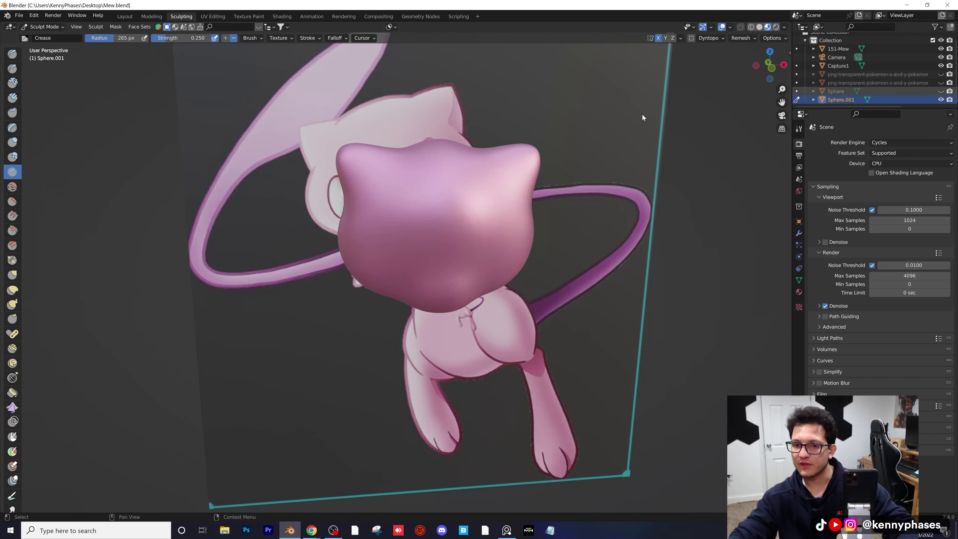
pyautogui.moveTo(466, 181); pyautogui.dragTo(498, 154, button='middle')
pyautogui.scroll(2, 446, 222)
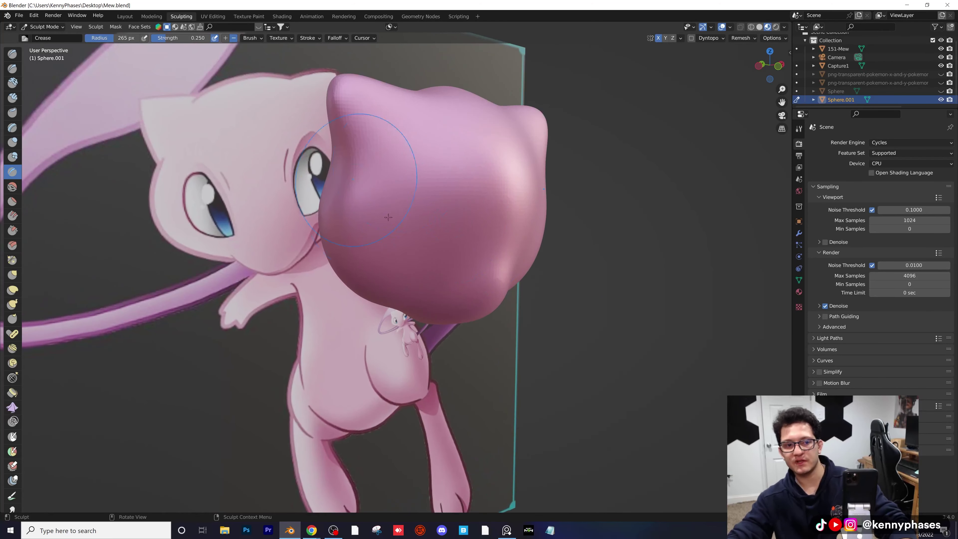
pyautogui.scroll(2, 439, 191)
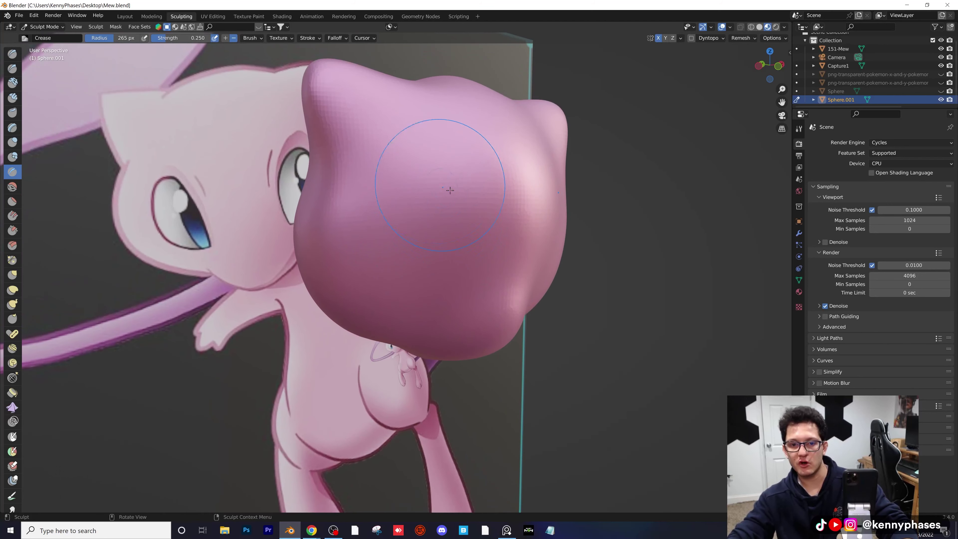
pyautogui.moveTo(450, 190); pyautogui.dragTo(478, 227, button='middle')
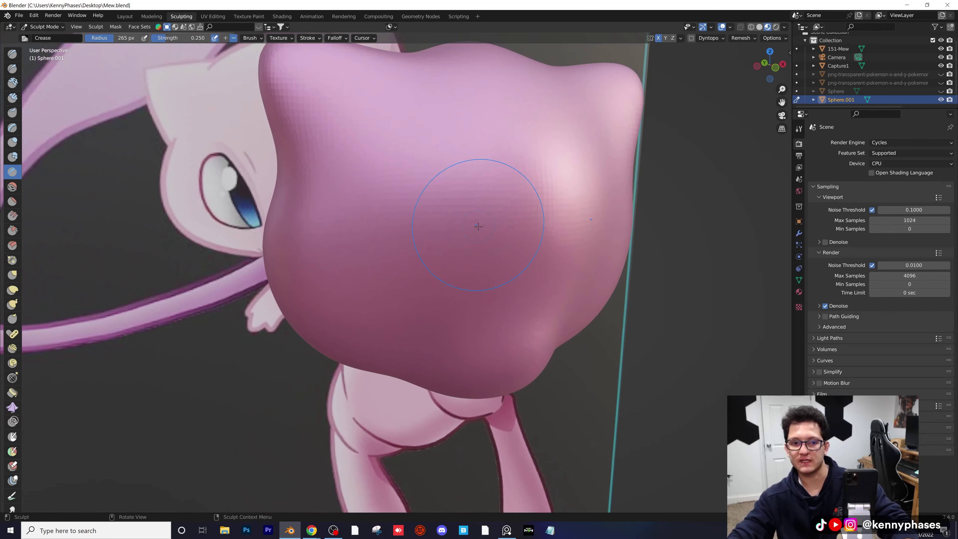
pyautogui.scroll(-4, 479, 226)
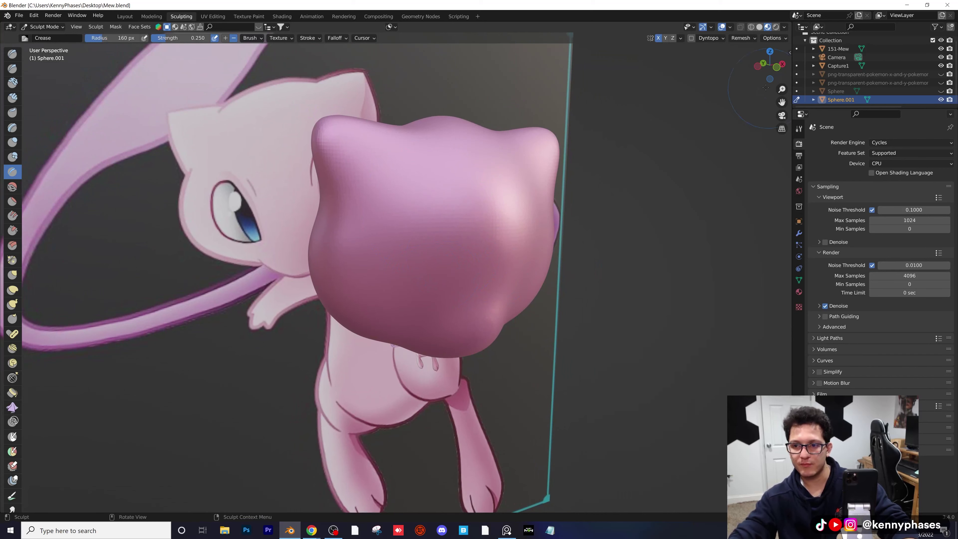
# - From the front view, shift the head mesh Sphere.001 along X to -1.4429 m
pyautogui.click(777, 68)
pyautogui.scroll(2, 386, 207)
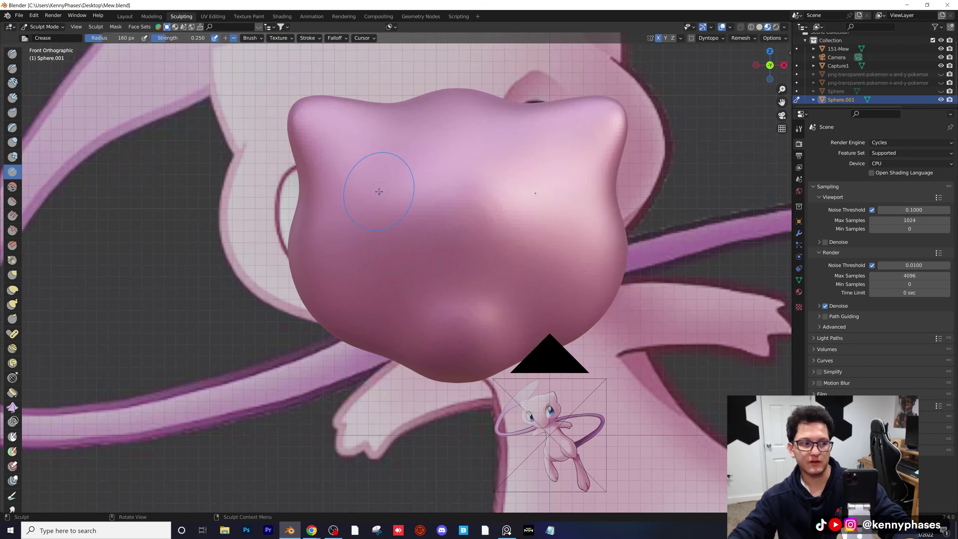
pyautogui.scroll(-1, 430, 244)
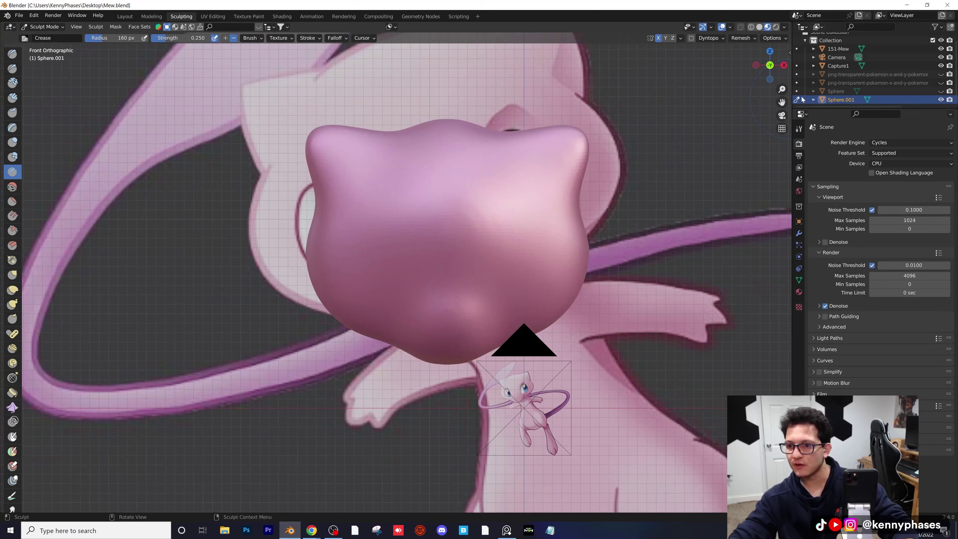
pyautogui.click(839, 66)
pyautogui.press('n')
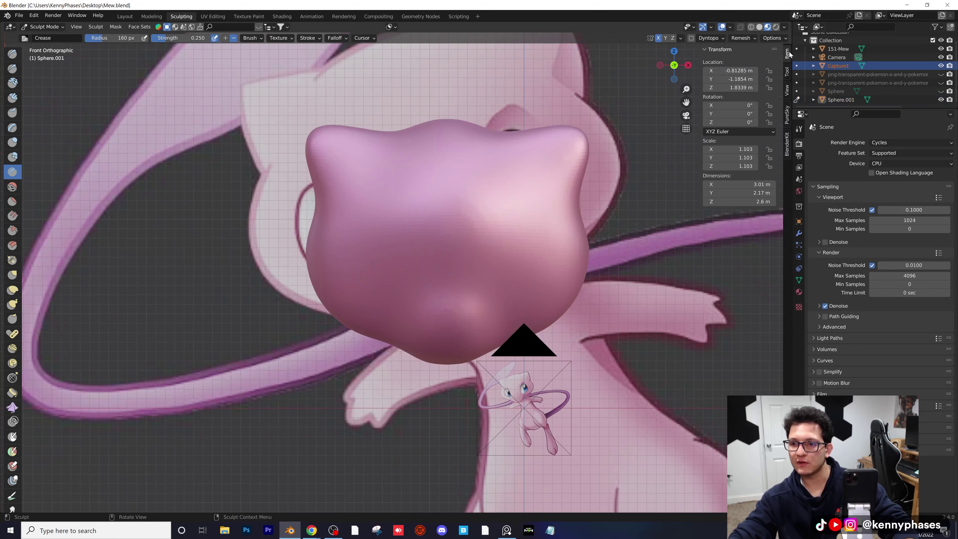
pyautogui.moveTo(732, 70); pyautogui.dragTo(704, 70)
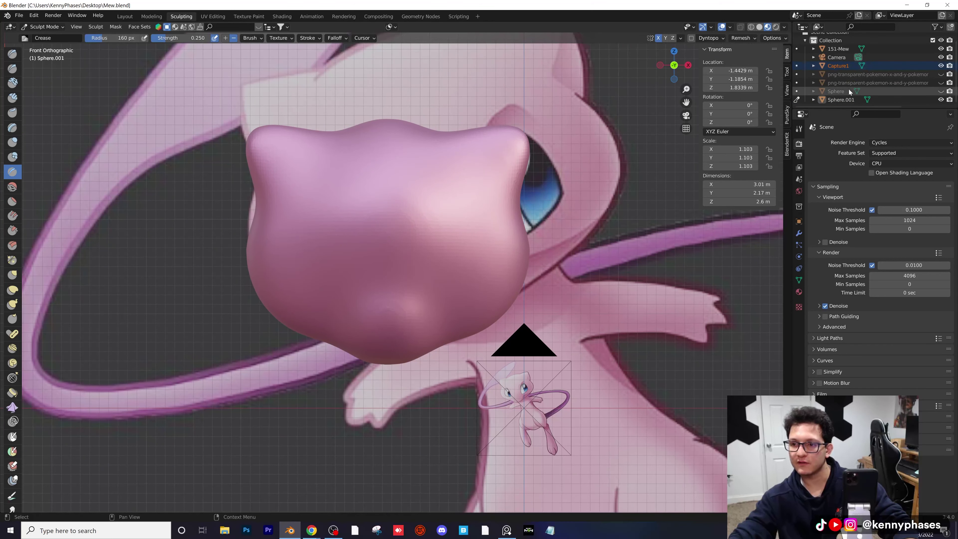
# - In the Layout workspace, move the Capture1 reference to about X -3.71 m, Z -0.24 m so its face sits beside the head
pyautogui.click(125, 17)
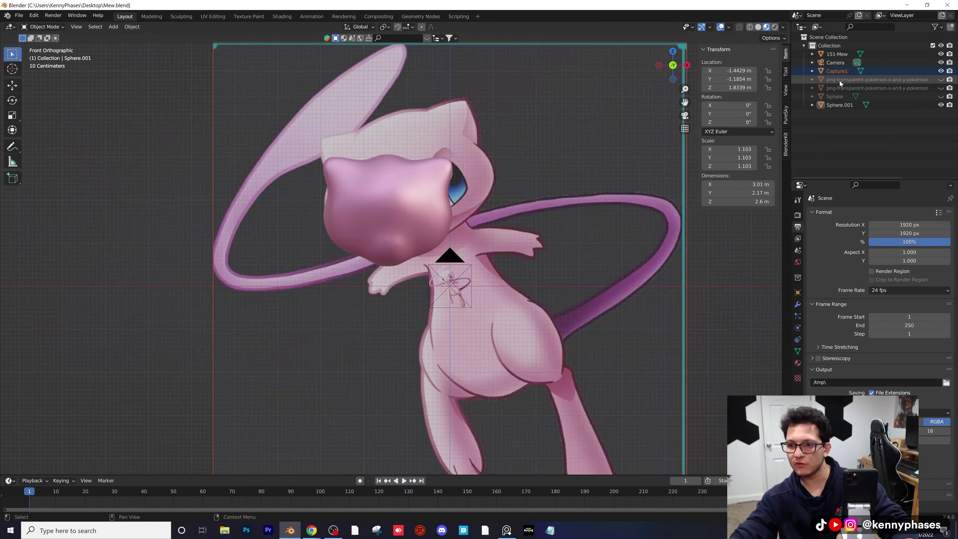
pyautogui.click(837, 73)
pyautogui.press('g')
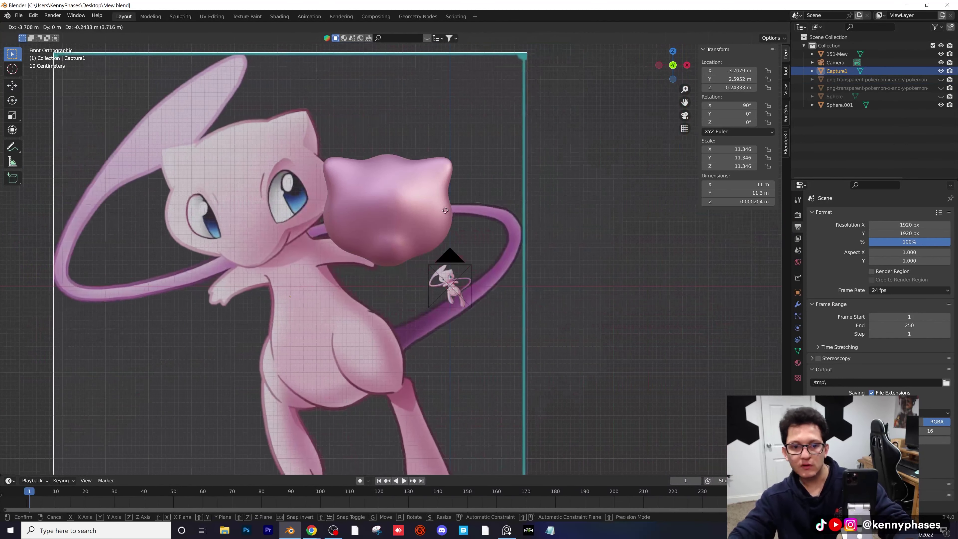
pyautogui.click(410, 214)
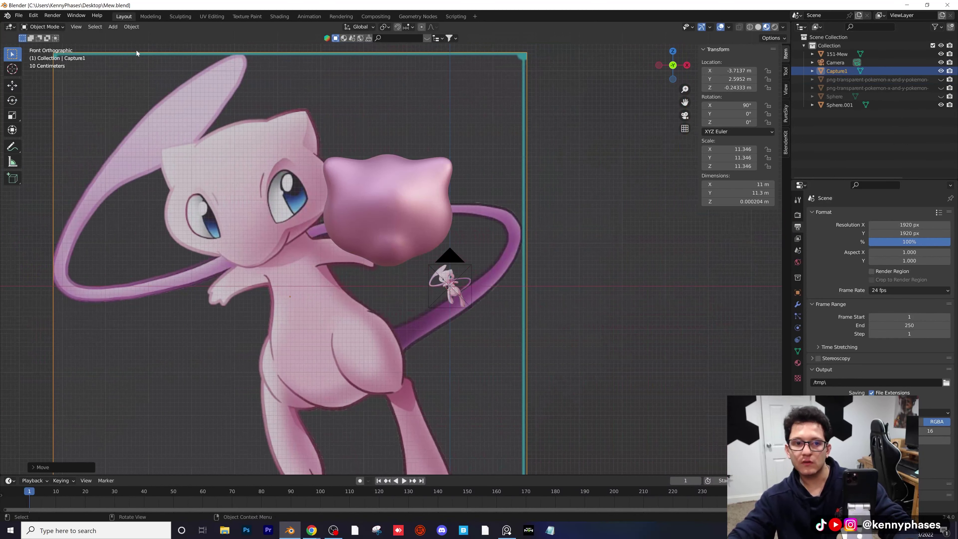
# - Select the head mesh Sphere.001, return to the Sculpting workspace, and save the file
pyautogui.click(374, 184)
pyautogui.click(179, 17)
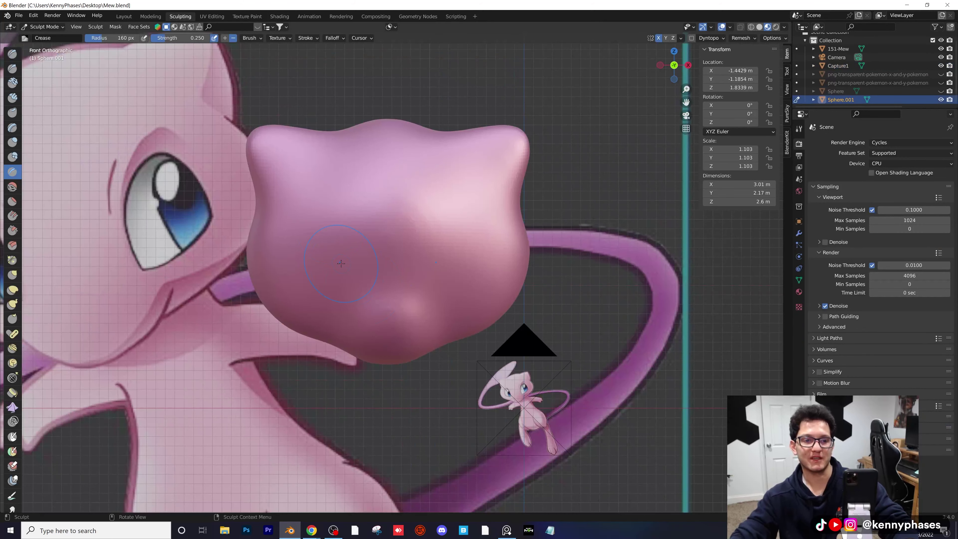
pyautogui.scroll(-3, 341, 264)
pyautogui.hotkey('ctrl', 's')
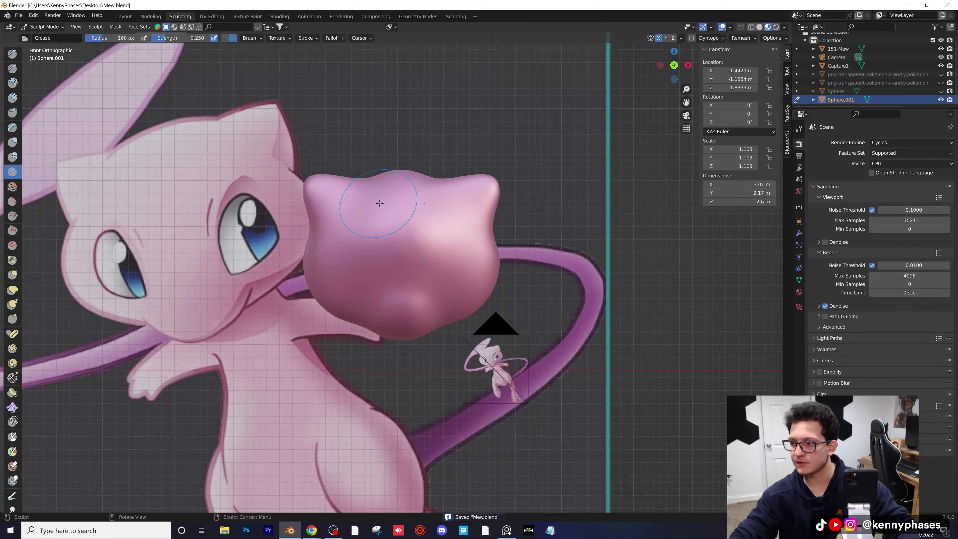
# - Puff up the front of the face between the eye areas with the Inflate/Deflate brush at 160 px radius and 0.634 strength
pyautogui.scroll(3, 373, 211)
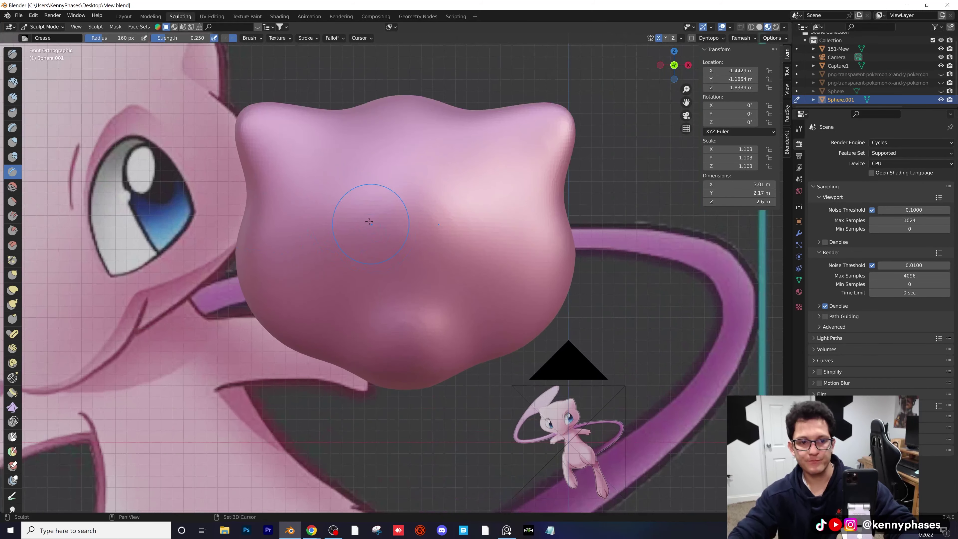
pyautogui.moveTo(369, 221)
pyautogui.keyDown('shift'); pyautogui.mouseDown(button='middle')
pyautogui.moveTo(564, 231)
pyautogui.moveTo(498, 221)
pyautogui.moveTo(546, 256)
pyautogui.moveTo(525, 272)
pyautogui.mouseUp(button='middle'); pyautogui.keyUp('shift')
pyautogui.click(13, 142)
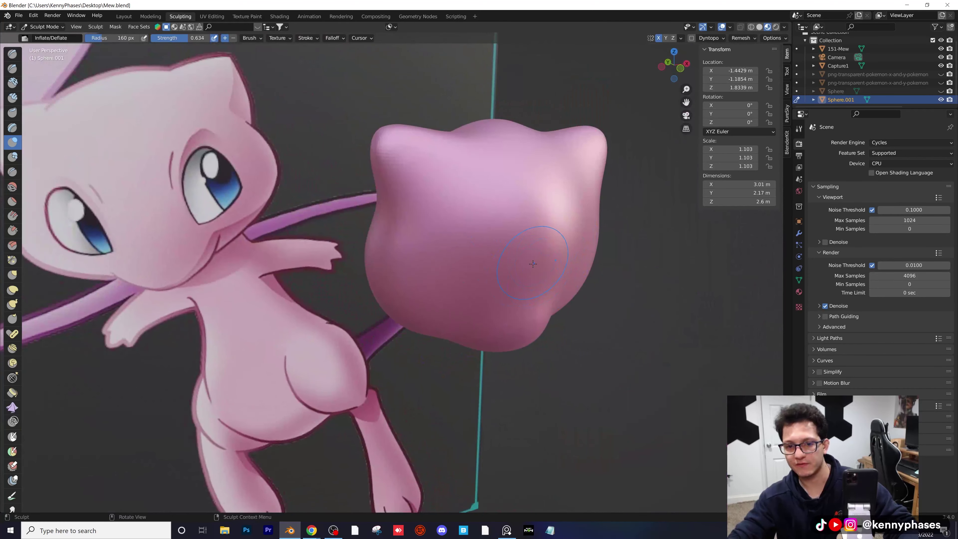
pyautogui.moveTo(534, 210)
pyautogui.mouseDown()
pyautogui.moveTo(526, 206)
pyautogui.moveTo(530, 213)
pyautogui.mouseUp()
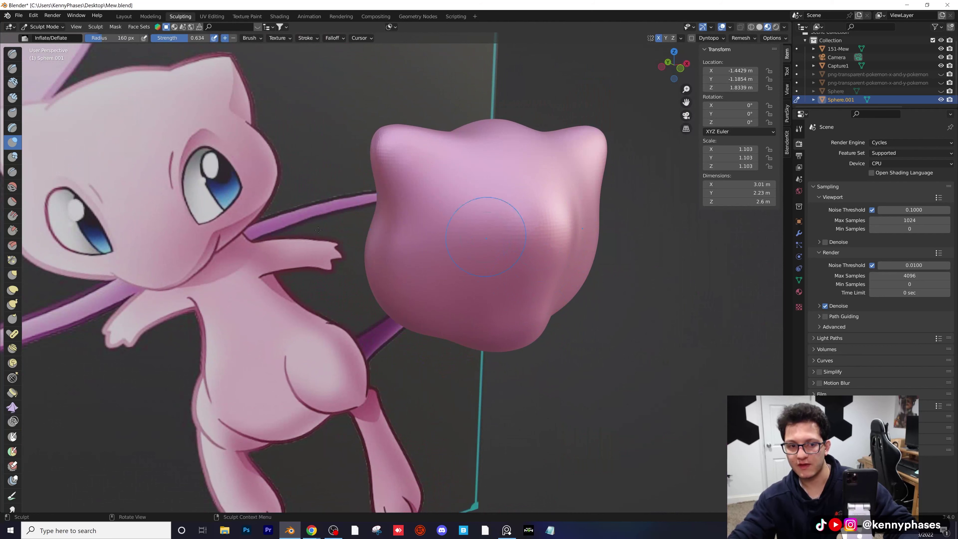
# - From an angled view, push the bulging front of the face back with Elastic Deform at 160 px radius and 0.500 strength
pyautogui.click(12, 289)
pyautogui.scroll(2, 539, 226)
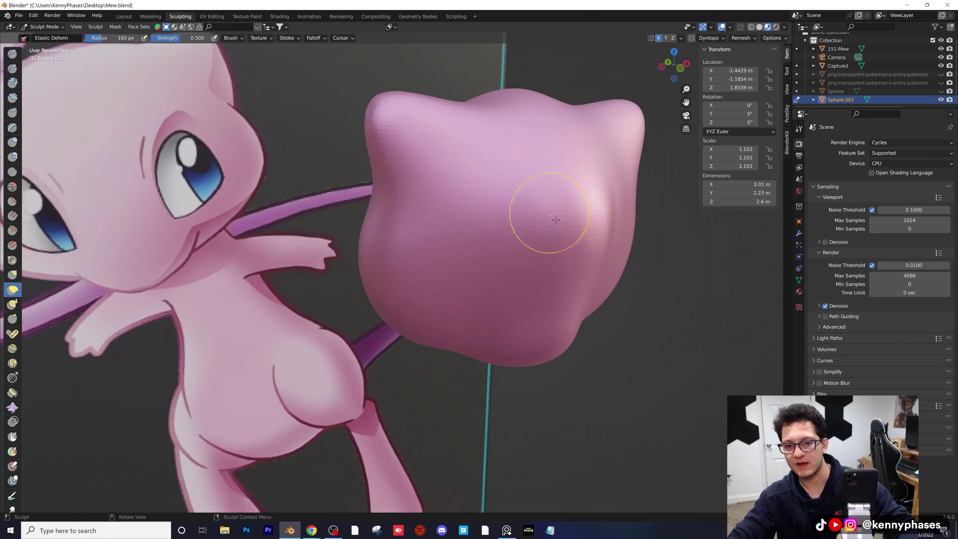
pyautogui.scroll(-2, 475, 227)
pyautogui.moveTo(452, 224); pyautogui.dragTo(432, 220)
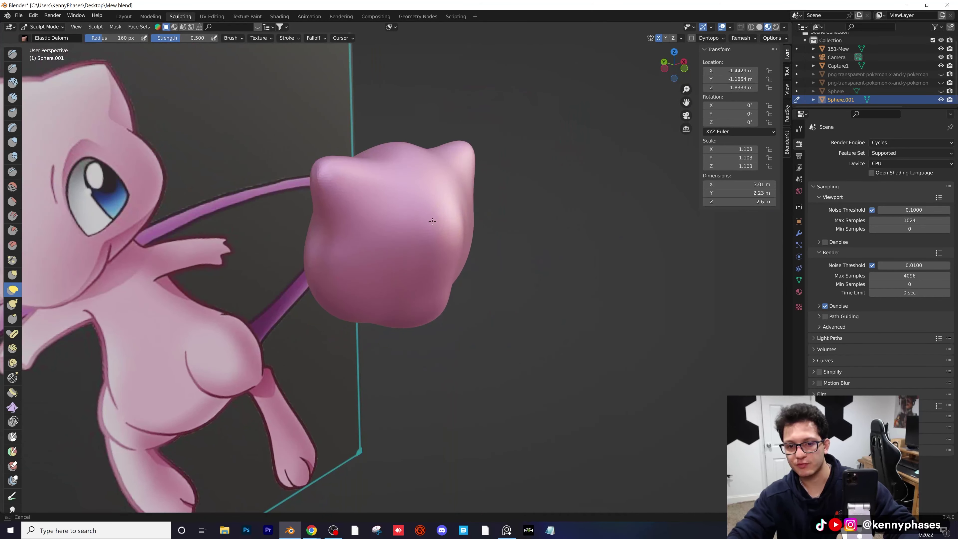
pyautogui.moveTo(500, 250); pyautogui.dragTo(527, 258, button='middle')
pyautogui.moveTo(443, 220); pyautogui.dragTo(422, 219)
pyautogui.moveTo(450, 223)
pyautogui.mouseDown(button='middle')
pyautogui.moveTo(381, 197)
pyautogui.moveTo(358, 208)
pyautogui.mouseUp(button='middle')
# - Reshape the lower front of the face with Elastic Deform from a side angle and inspect it from the front and below
pyautogui.moveTo(475, 263); pyautogui.dragTo(481, 285, button='middle')
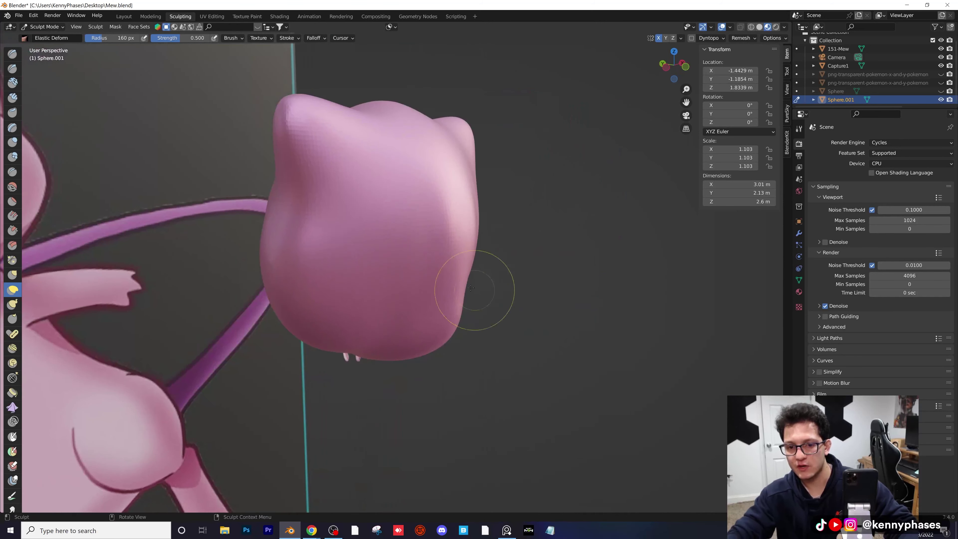
pyautogui.moveTo(481, 285)
pyautogui.mouseDown()
pyautogui.moveTo(468, 287)
pyautogui.moveTo(453, 267)
pyautogui.mouseUp()
pyautogui.moveTo(454, 268); pyautogui.dragTo(385, 242, button='middle')
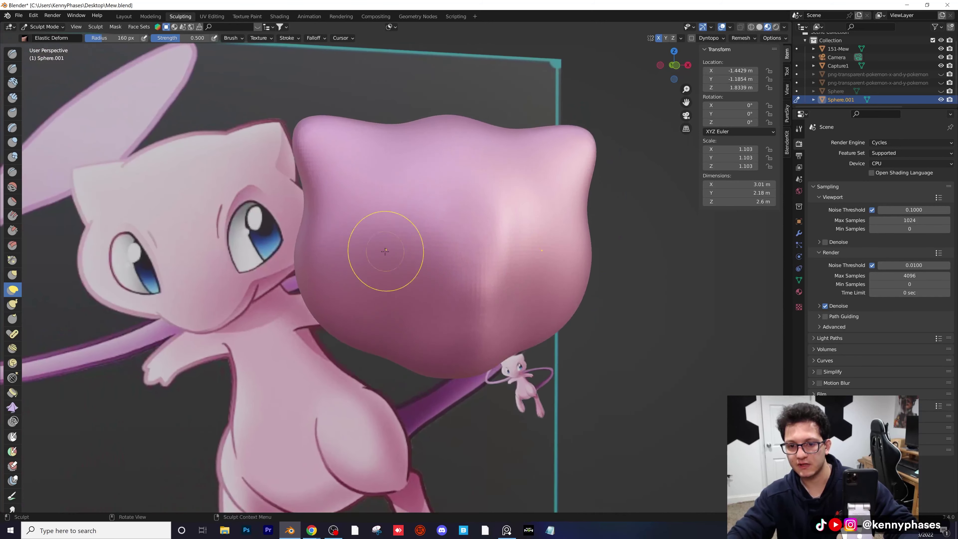
pyautogui.moveTo(483, 300)
pyautogui.mouseDown(button='middle')
pyautogui.moveTo(484, 270)
pyautogui.moveTo(505, 283)
pyautogui.moveTo(488, 250)
pyautogui.mouseUp(button='middle')
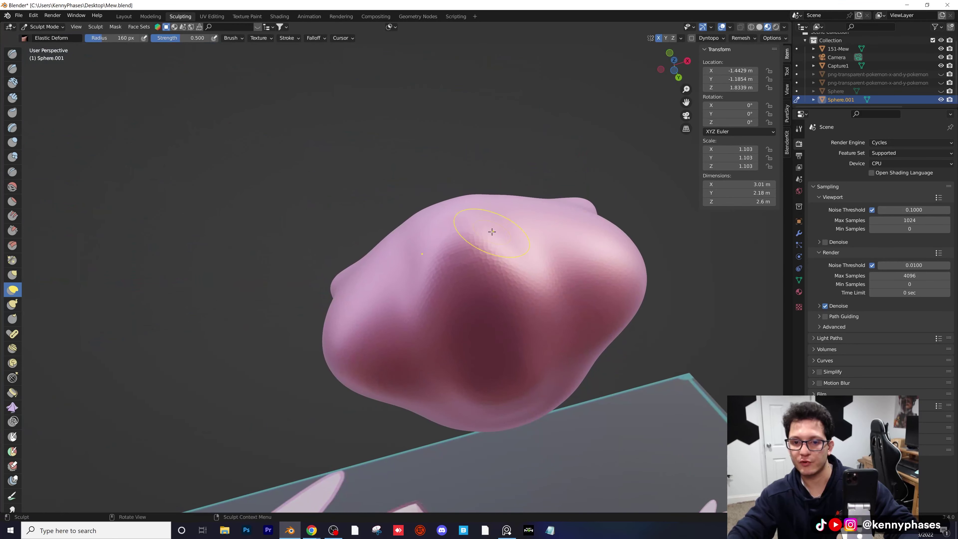
pyautogui.moveTo(506, 231)
pyautogui.mouseDown(button='middle')
pyautogui.moveTo(550, 271)
pyautogui.moveTo(507, 321)
pyautogui.moveTo(446, 253)
pyautogui.mouseUp(button='middle')
pyautogui.moveTo(512, 267); pyautogui.dragTo(492, 285, button='middle')
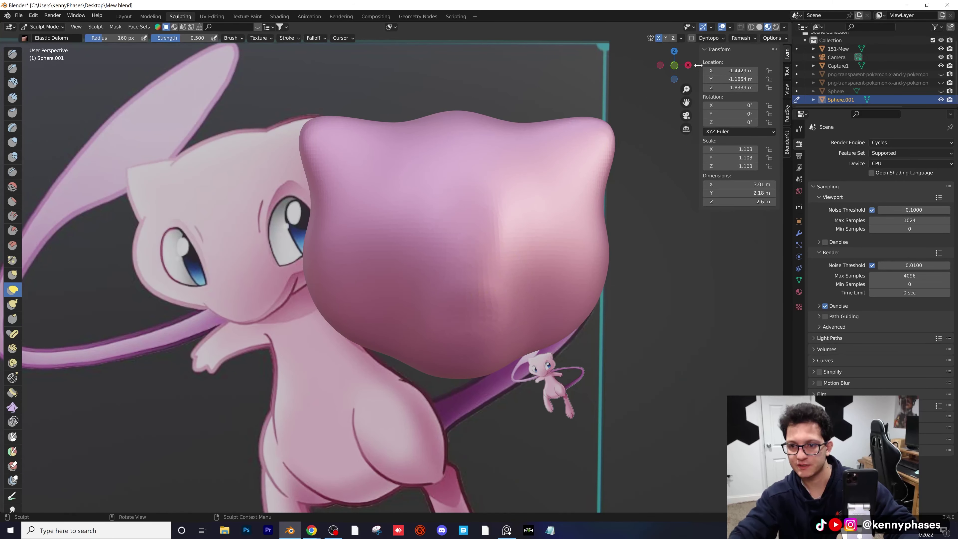
# - From the front view, carve symmetric creases around the inner and upper eye areas with the Crease brush at 93 px radius and 0.250 strength
pyautogui.click(674, 66)
pyautogui.scroll(-3, 477, 264)
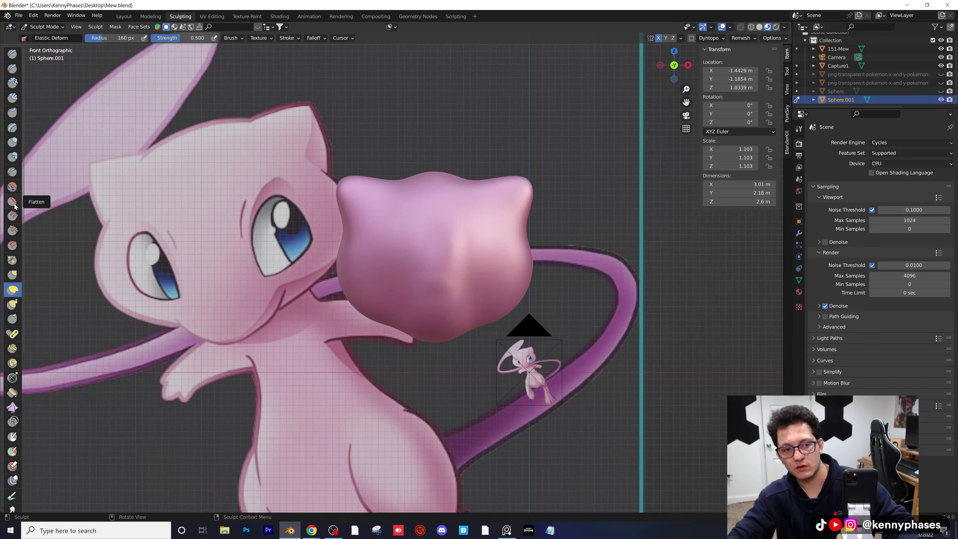
pyautogui.click(13, 171)
pyautogui.scroll(3, 428, 264)
pyautogui.scroll(-2, 437, 251)
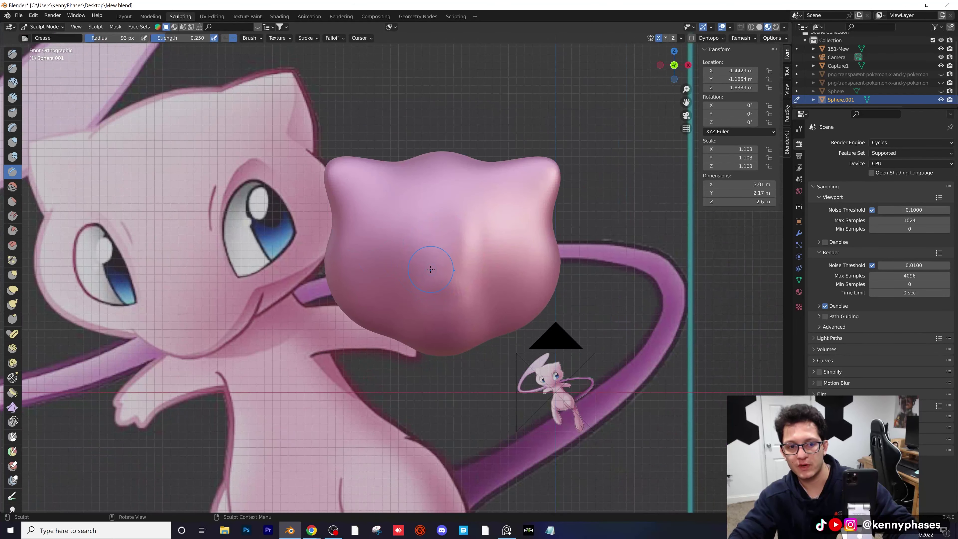
pyautogui.scroll(1, 441, 263)
pyautogui.keyDown('shift'); pyautogui.moveTo(471, 267); pyautogui.dragTo(522, 277, button='middle'); pyautogui.keyUp('shift')
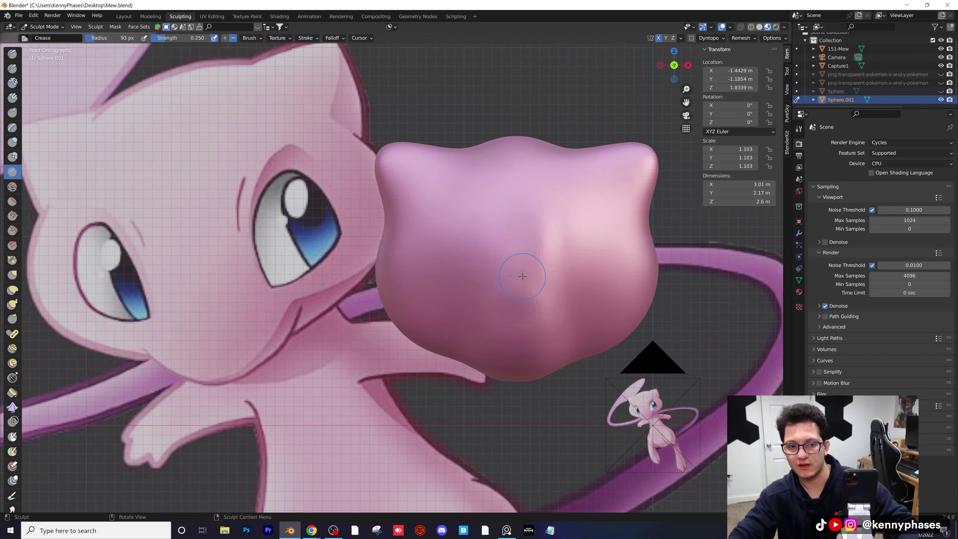
pyautogui.moveTo(479, 229); pyautogui.dragTo(479, 230)
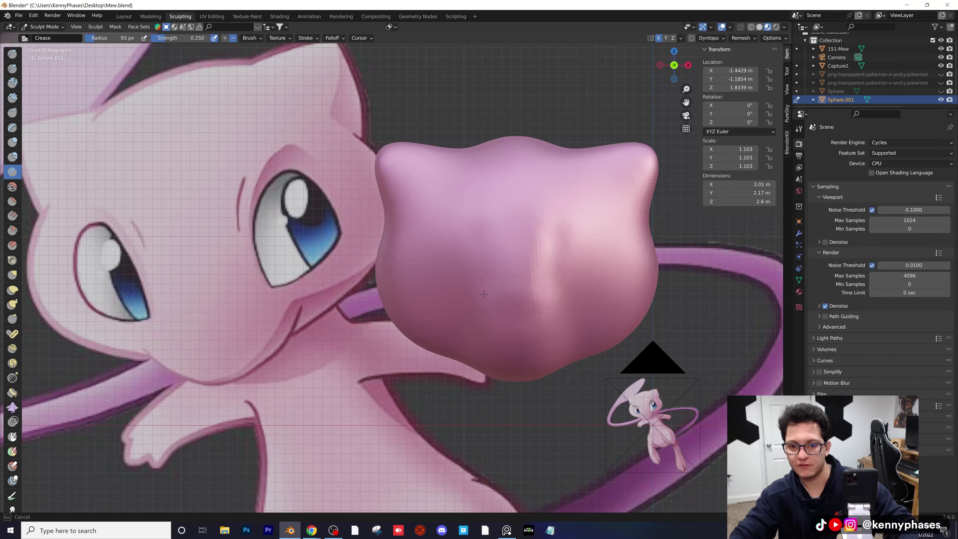
pyautogui.moveTo(485, 287); pyautogui.dragTo(484, 259)
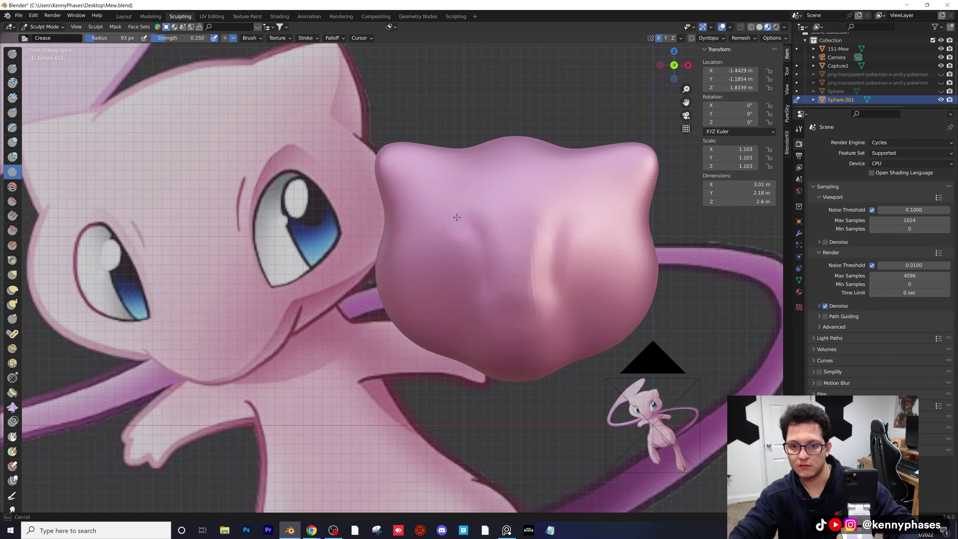
pyautogui.keyDown('shift'); pyautogui.moveTo(428, 223); pyautogui.dragTo(489, 263, button='middle'); pyautogui.keyUp('shift')
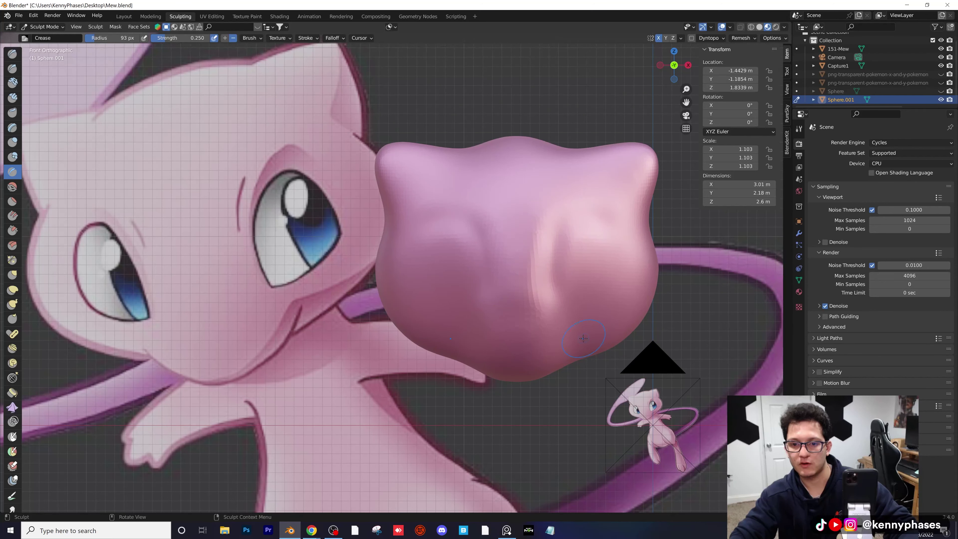
pyautogui.scroll(-1, 549, 252)
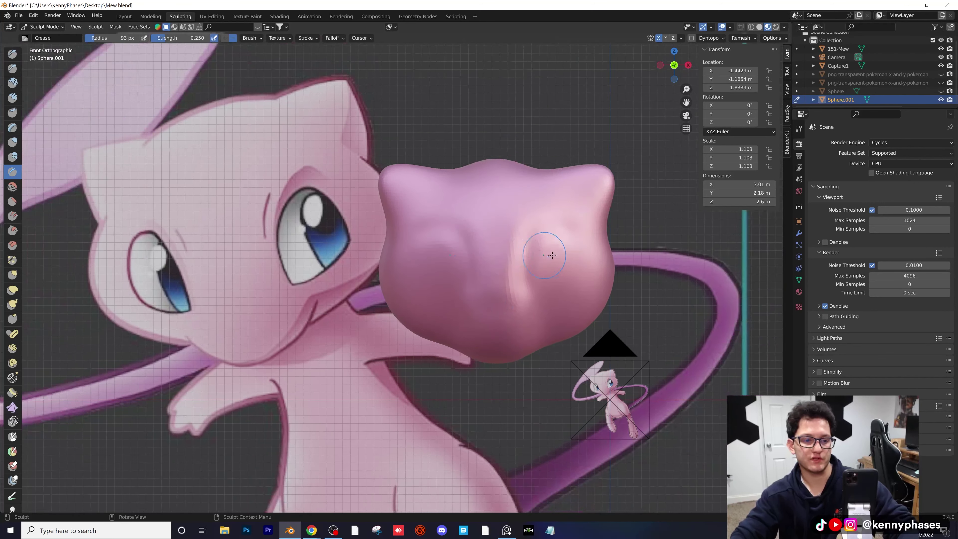
# - From an angled side view, push the eye areas into the head with Elastic Deform at 136 px radius and 0.500 strength
pyautogui.keyDown('shift'); pyautogui.moveTo(531, 251); pyautogui.dragTo(460, 247, button='middle'); pyautogui.keyUp('shift')
pyautogui.scroll(2, 424, 261)
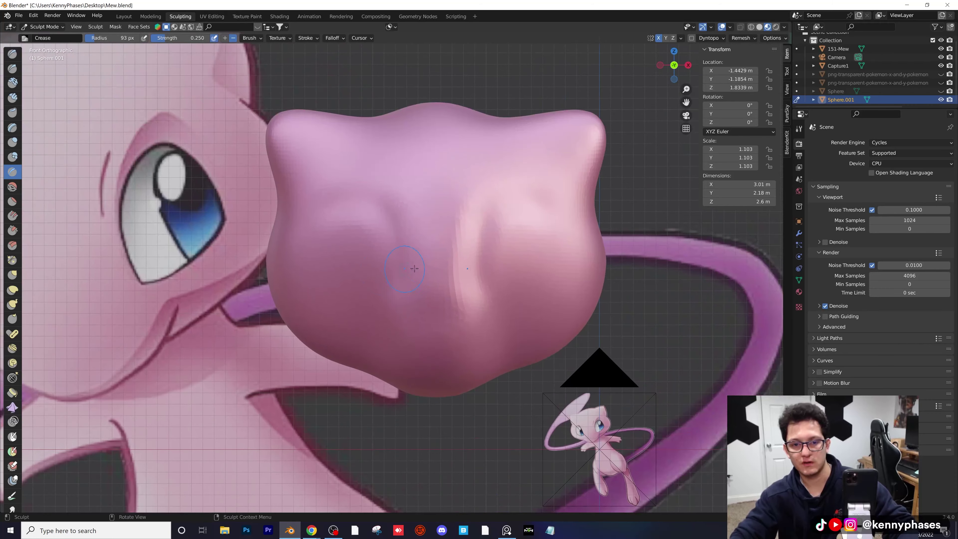
pyautogui.moveTo(414, 269); pyautogui.dragTo(15, 290, button='middle')
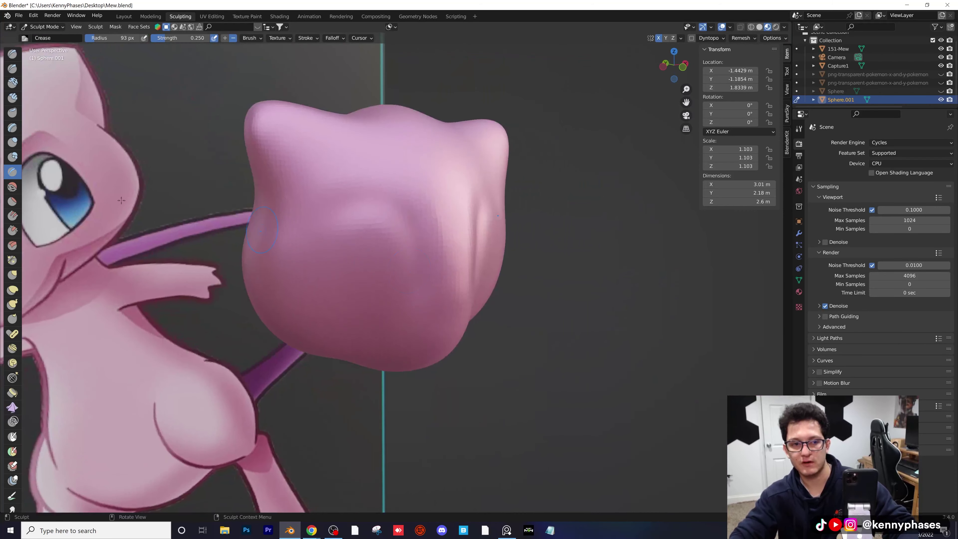
pyautogui.click(12, 290)
pyautogui.moveTo(396, 192)
pyautogui.mouseDown(button='middle')
pyautogui.moveTo(411, 237)
pyautogui.moveTo(438, 241)
pyautogui.mouseUp(button='middle')
pyautogui.press(']')
pyautogui.press(']')
pyautogui.press(']')
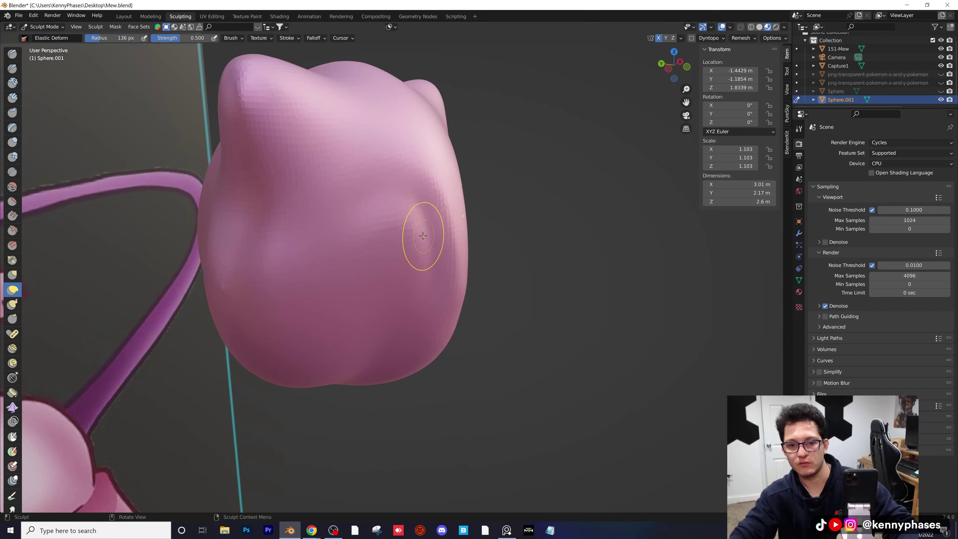
pyautogui.moveTo(424, 237)
pyautogui.mouseDown()
pyautogui.moveTo(415, 233)
pyautogui.moveTo(419, 241)
pyautogui.mouseUp()
pyautogui.moveTo(422, 246); pyautogui.dragTo(455, 240, button='middle')
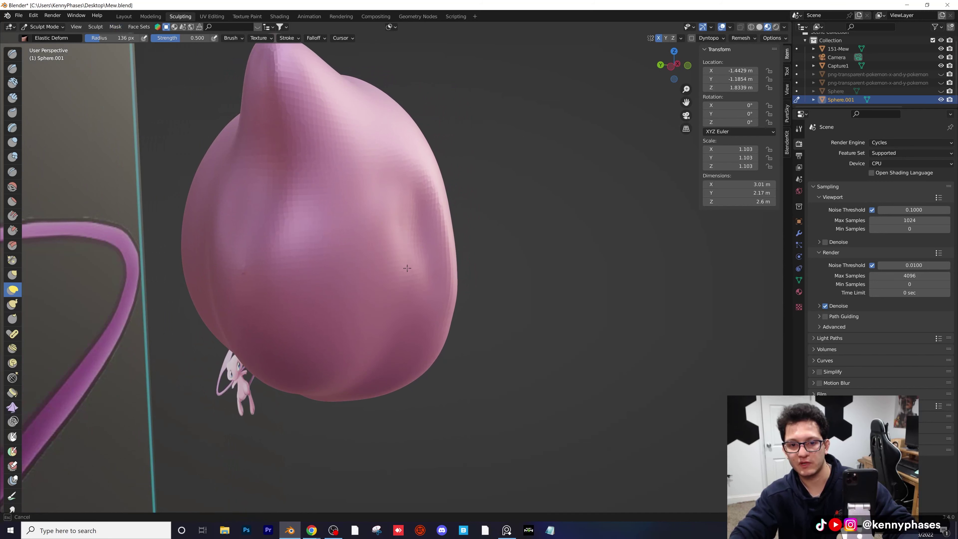
# - Deepen the eye sockets further with Elastic Deform, checking the face from below, the side and the front
pyautogui.moveTo(408, 268)
pyautogui.mouseDown(button='middle')
pyautogui.moveTo(449, 252)
pyautogui.moveTo(339, 235)
pyautogui.moveTo(353, 252)
pyautogui.moveTo(350, 222)
pyautogui.mouseUp(button='middle')
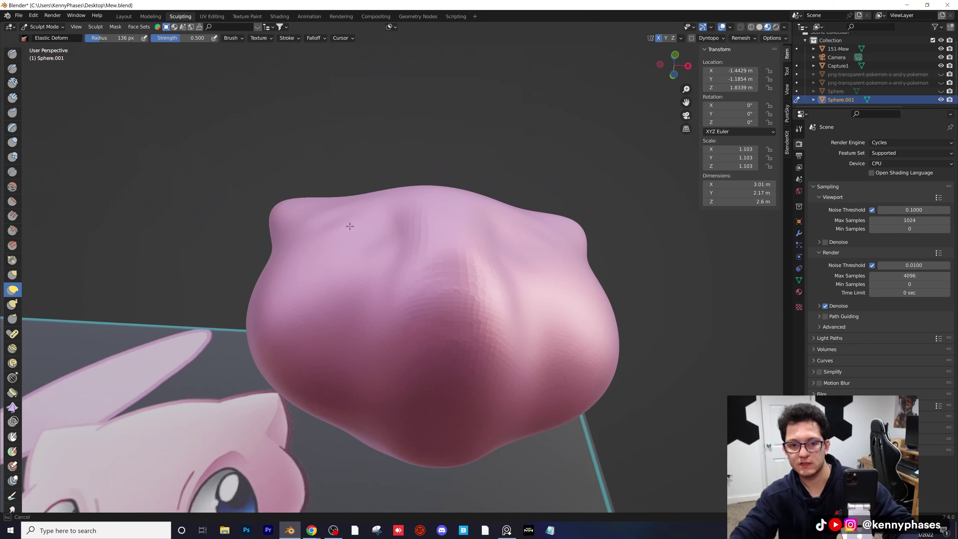
pyautogui.moveTo(399, 259); pyautogui.dragTo(404, 237, button='middle')
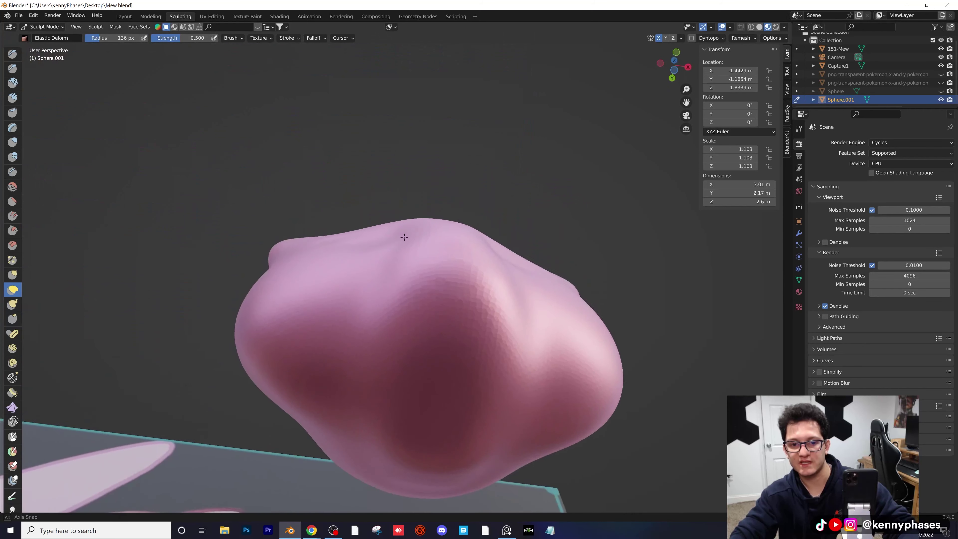
pyautogui.moveTo(340, 244); pyautogui.dragTo(444, 311, button='middle')
pyautogui.scroll(-3, 444, 312)
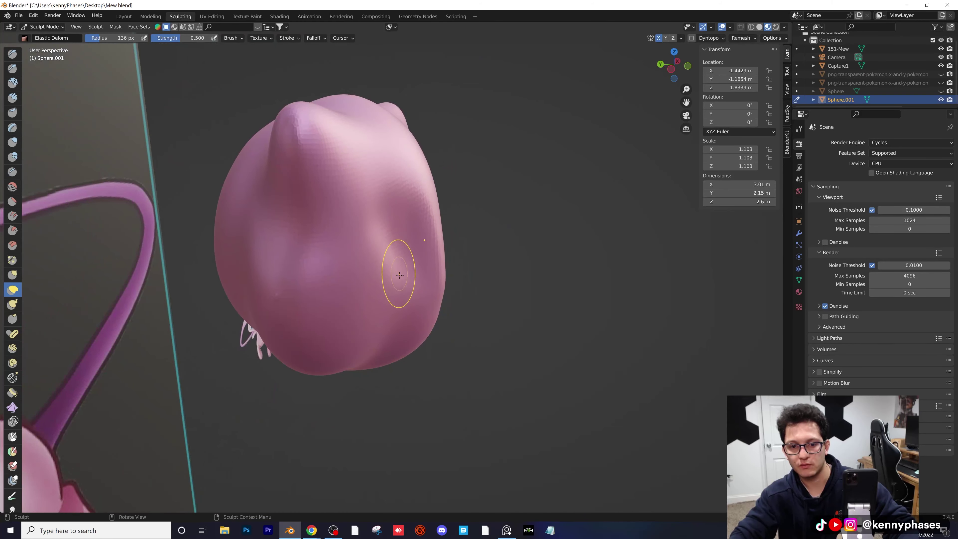
pyautogui.moveTo(396, 283); pyautogui.dragTo(310, 274, button='middle')
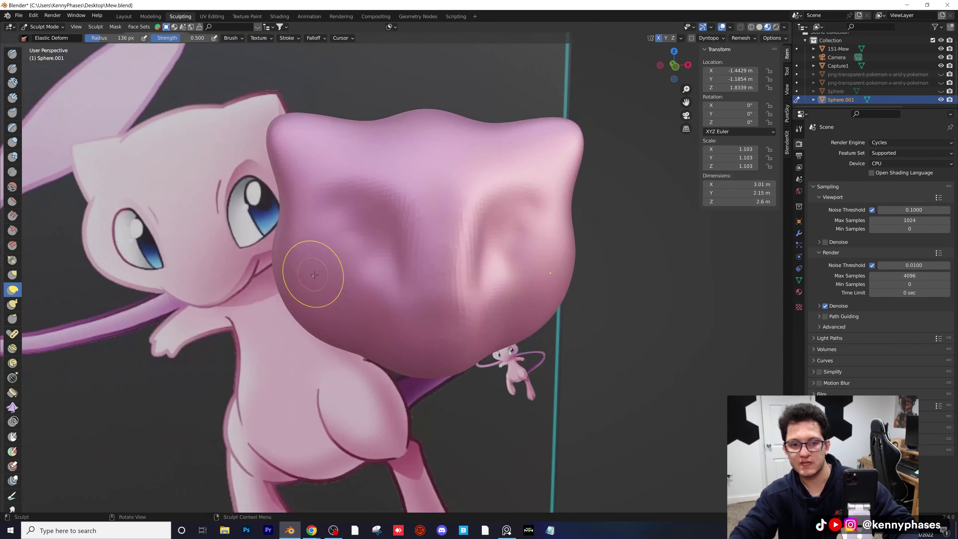
pyautogui.scroll(-1, 479, 261)
pyautogui.keyDown('shift'); pyautogui.moveTo(483, 260); pyautogui.dragTo(420, 253, button='middle'); pyautogui.keyUp('shift')
pyautogui.scroll(1, 421, 252)
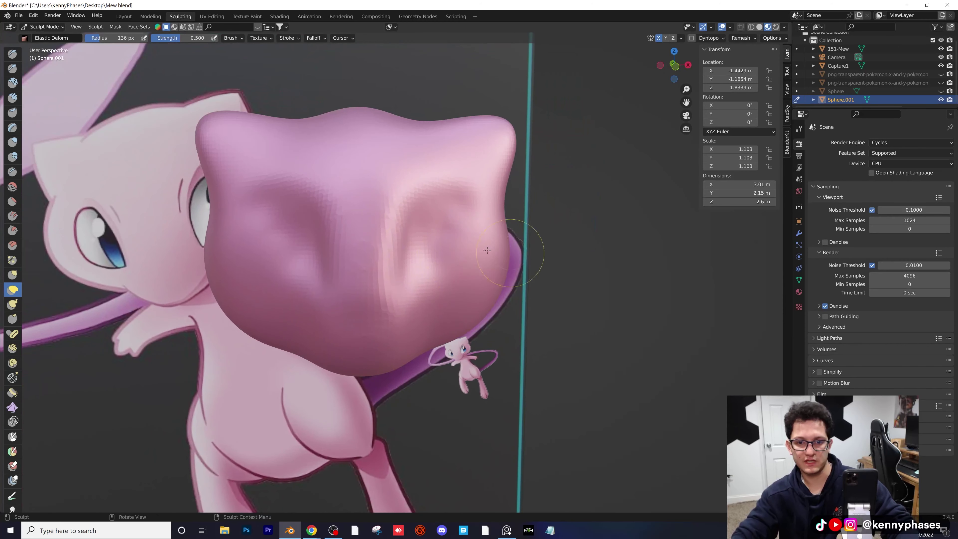
# - Smooth the inside of the eye sockets with the Smooth brush at 136 px radius and 0.700 strength, and save the file
pyautogui.click(13, 187)
pyautogui.scroll(2, 305, 244)
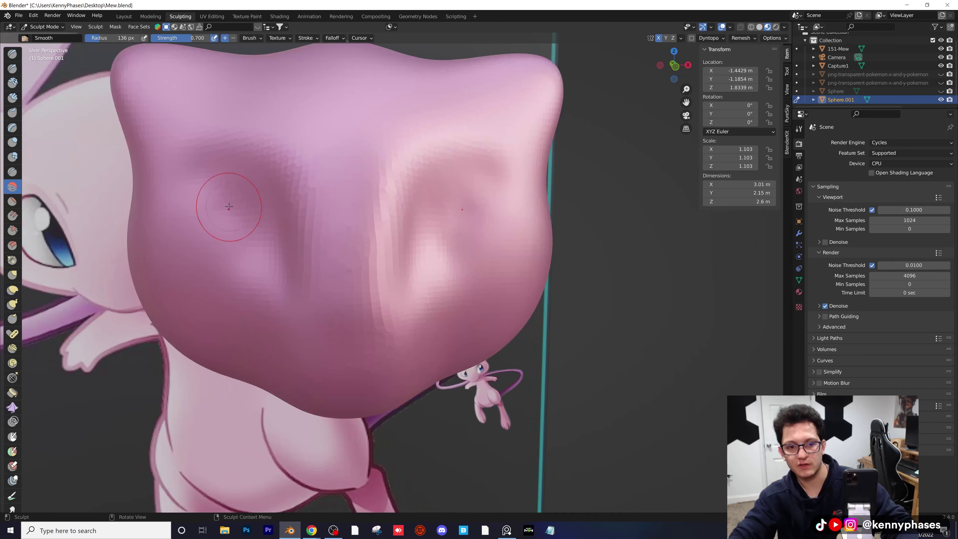
pyautogui.moveTo(229, 206); pyautogui.dragTo(251, 246)
pyautogui.scroll(-3, 318, 292)
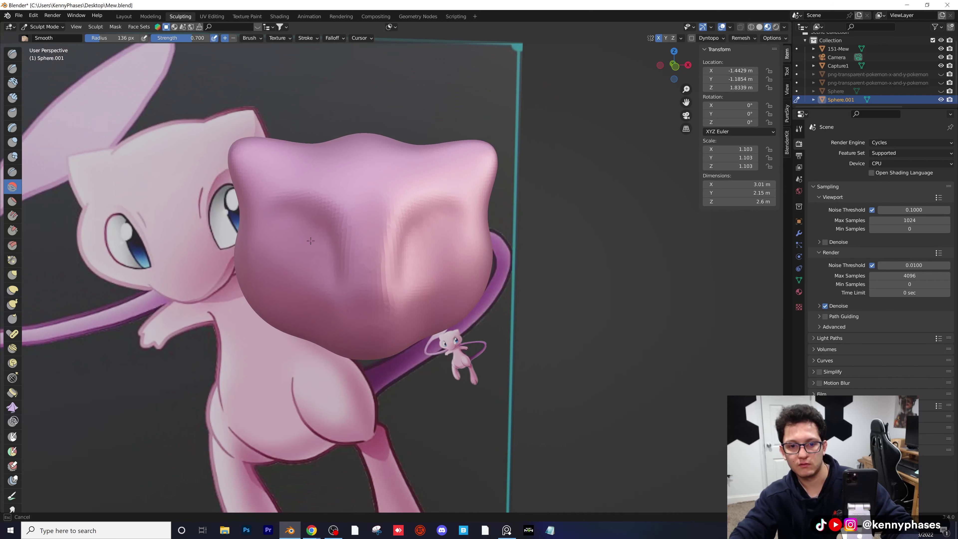
pyautogui.moveTo(290, 220); pyautogui.dragTo(317, 245)
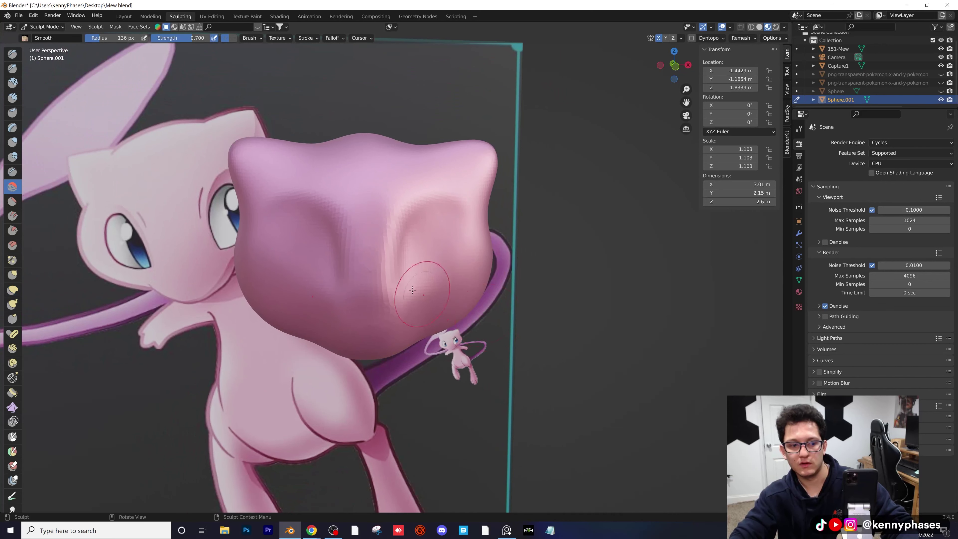
pyautogui.moveTo(413, 289)
pyautogui.mouseDown(button='middle')
pyautogui.moveTo(381, 287)
pyautogui.moveTo(432, 300)
pyautogui.moveTo(390, 283)
pyautogui.mouseUp(button='middle')
pyautogui.hotkey('ctrl', 's')
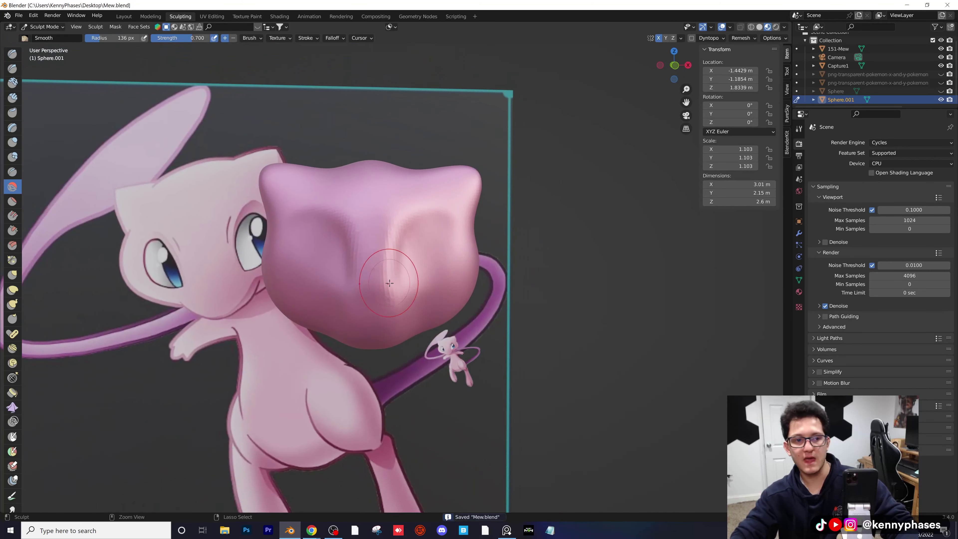
# - Try a crease line beside the inner edge of the eye socket with the Crease brush at 136 px radius and 0.250 strength
pyautogui.scroll(-2, 394, 270)
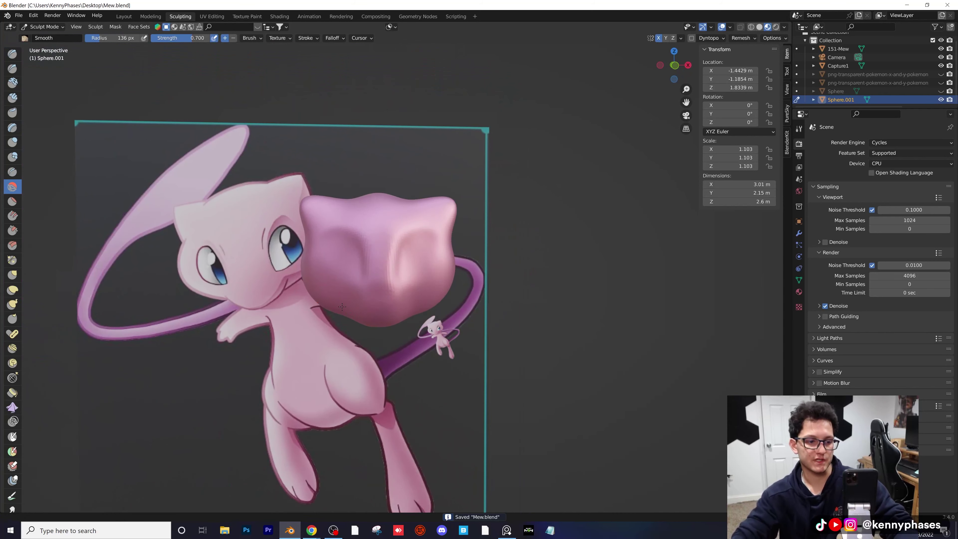
pyautogui.scroll(3, 378, 287)
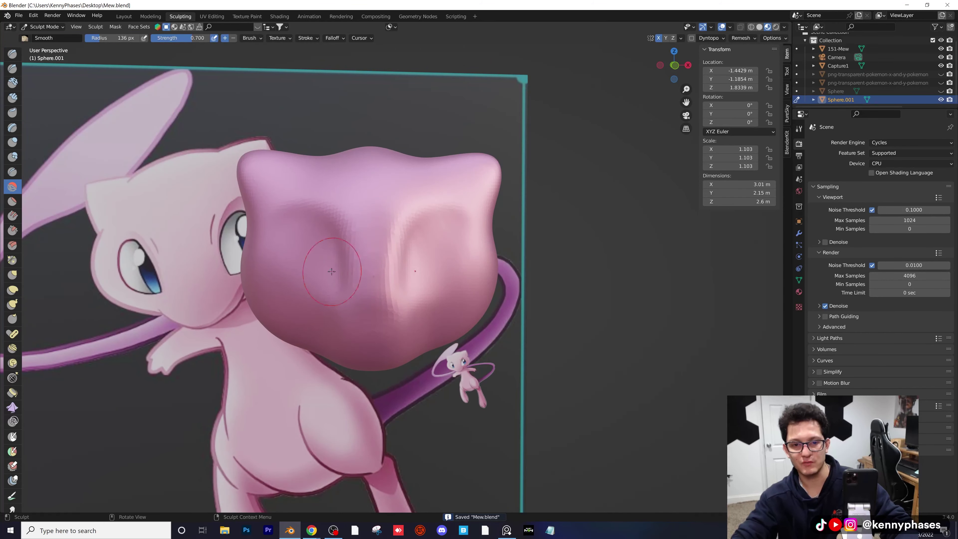
pyautogui.moveTo(332, 271); pyautogui.dragTo(332, 275, button='middle')
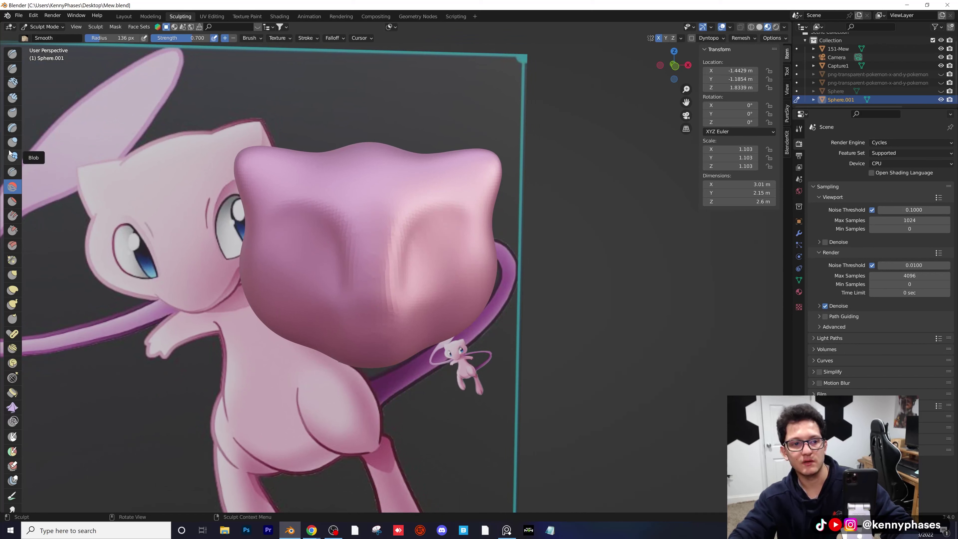
pyautogui.click(11, 174)
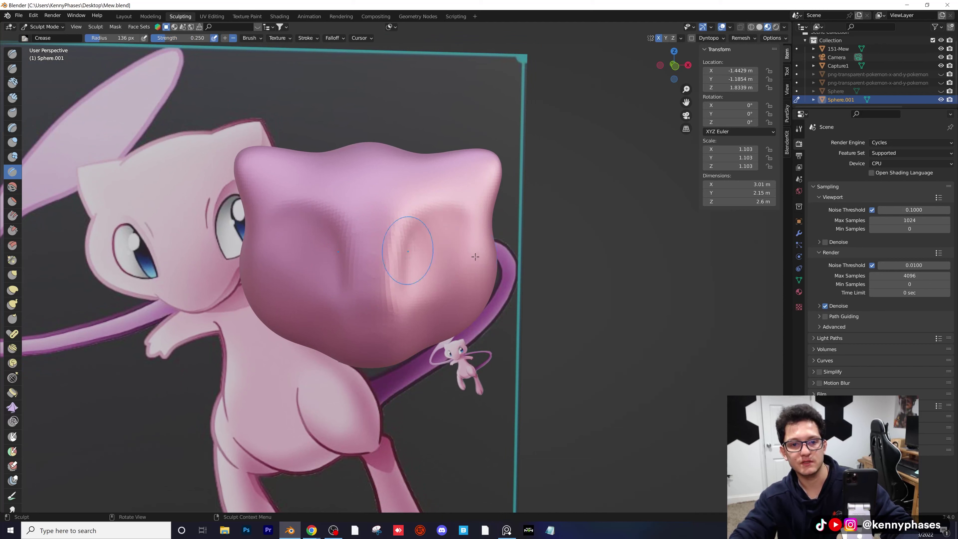
pyautogui.scroll(5, 364, 214)
pyautogui.scroll(4, 474, 303)
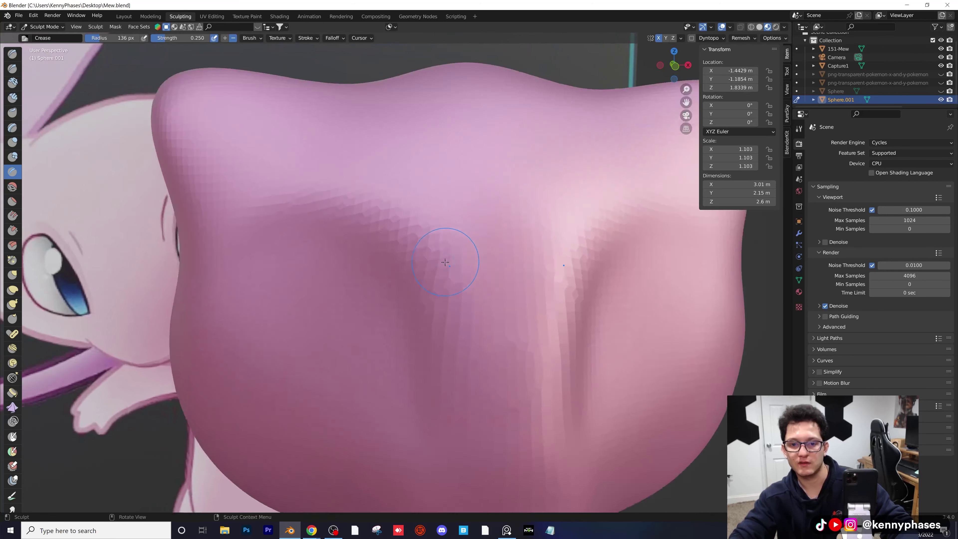
pyautogui.moveTo(475, 223)
pyautogui.mouseDown()
pyautogui.moveTo(497, 293)
pyautogui.moveTo(466, 209)
pyautogui.moveTo(499, 291)
pyautogui.mouseUp()
pyautogui.hotkey('ctrl', 'z')
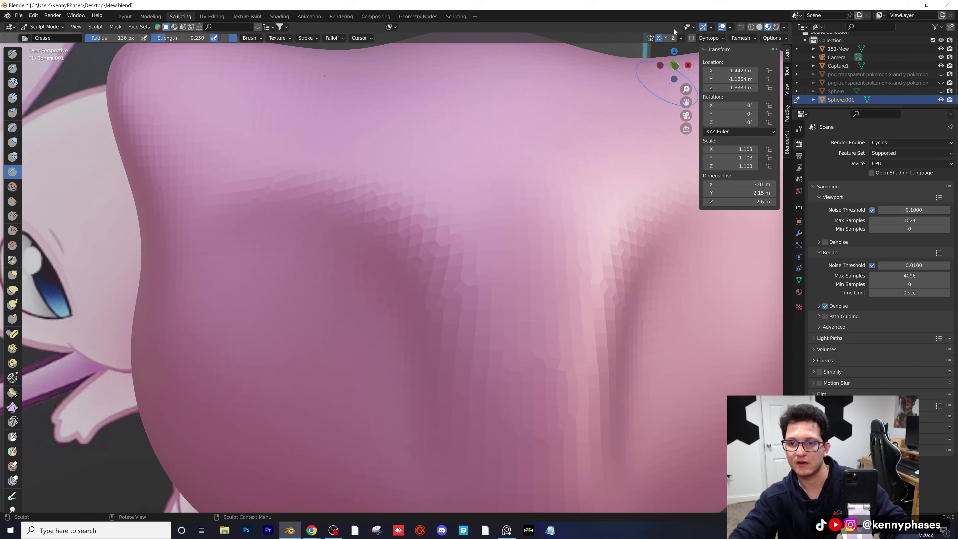
# - Remesh the head with a voxel size of 0.01 m
pyautogui.click(742, 39)
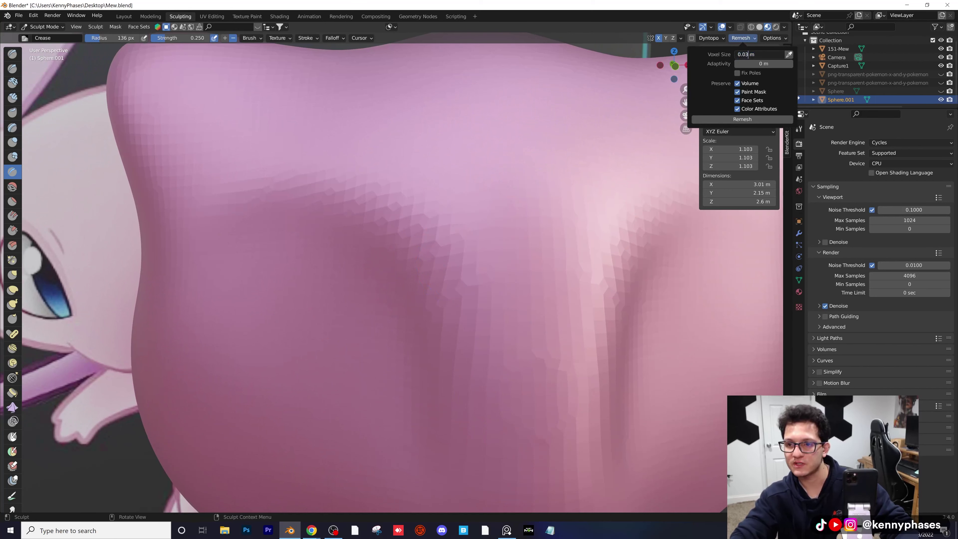
pyautogui.press('BackSpace')
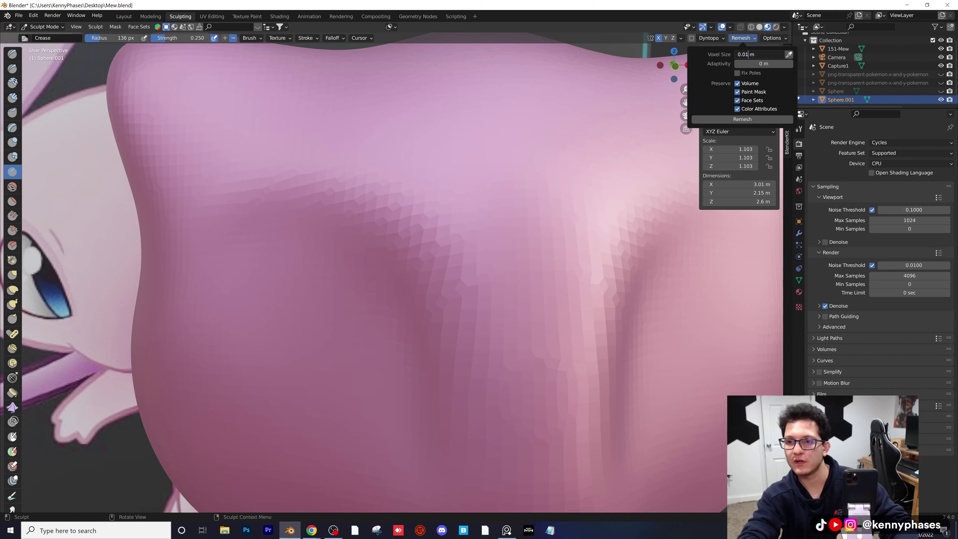
pyautogui.write('1')
pyautogui.press('Return')
pyautogui.click(749, 118)
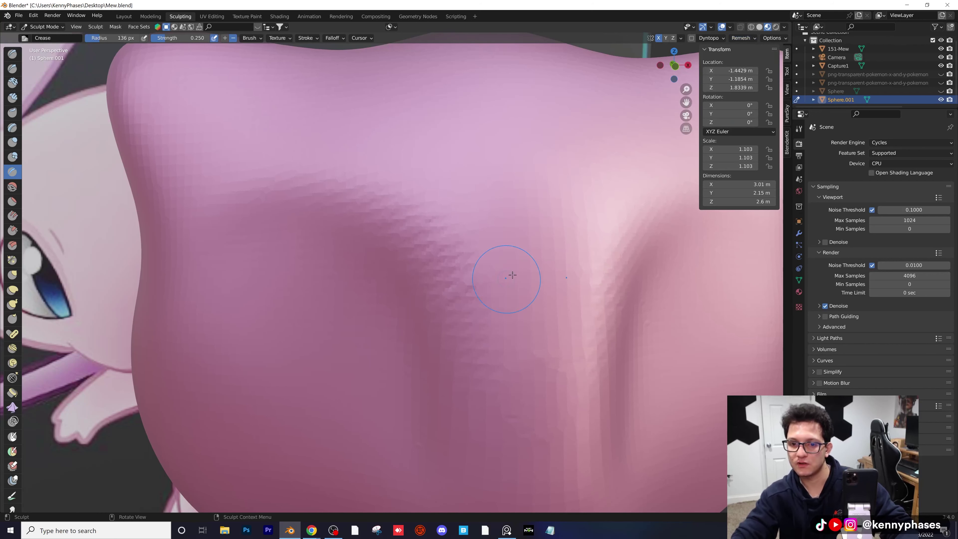
# - Try short slanted brow creases between the eye sockets with the Crease brush and compare them with the reference
pyautogui.scroll(1, 456, 230)
pyautogui.moveTo(479, 198)
pyautogui.mouseDown()
pyautogui.moveTo(504, 272)
pyautogui.moveTo(510, 356)
pyautogui.moveTo(483, 203)
pyautogui.moveTo(514, 353)
pyautogui.mouseUp()
pyautogui.scroll(-8, 598, 362)
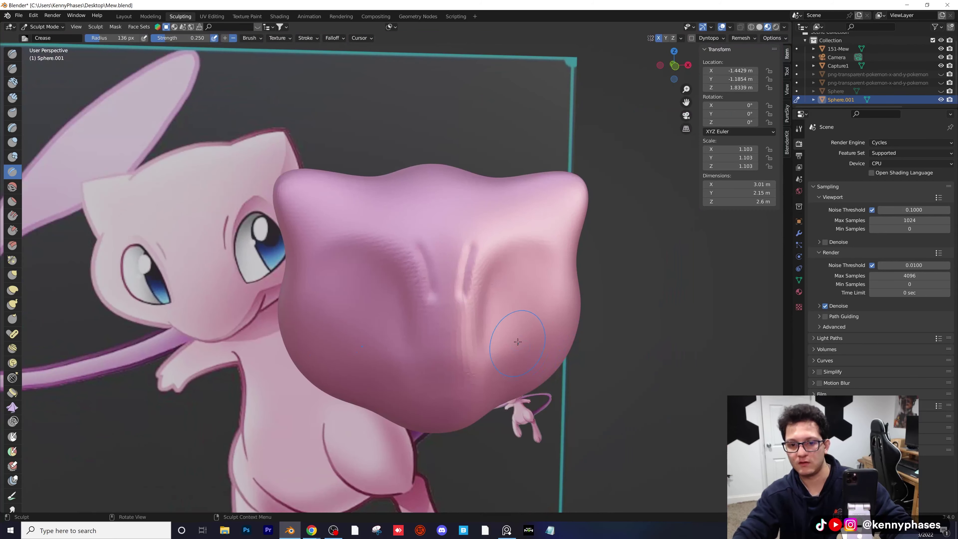
pyautogui.scroll(3, 440, 287)
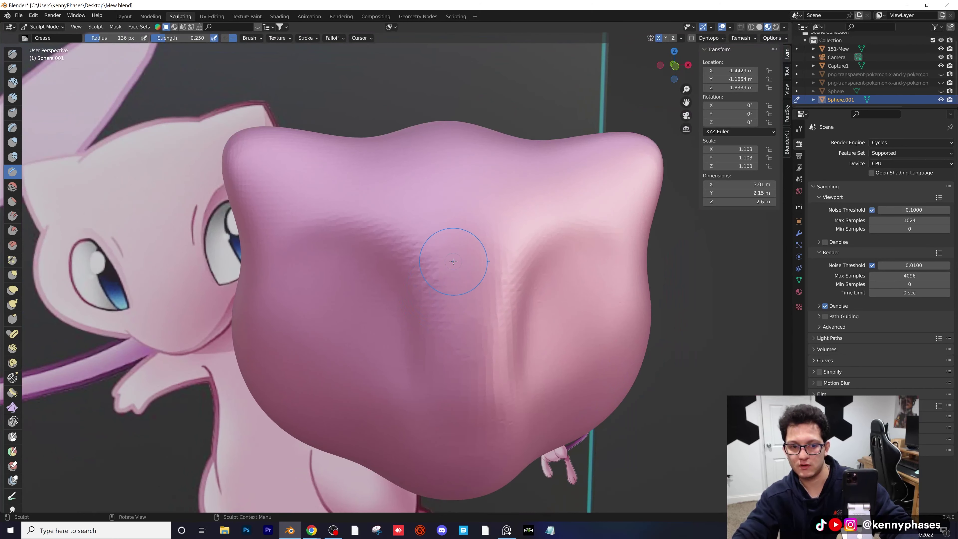
pyautogui.scroll(5, 454, 261)
pyautogui.moveTo(505, 250)
pyautogui.mouseDown()
pyautogui.moveTo(535, 382)
pyautogui.moveTo(486, 239)
pyautogui.mouseUp()
pyautogui.scroll(-7, 560, 374)
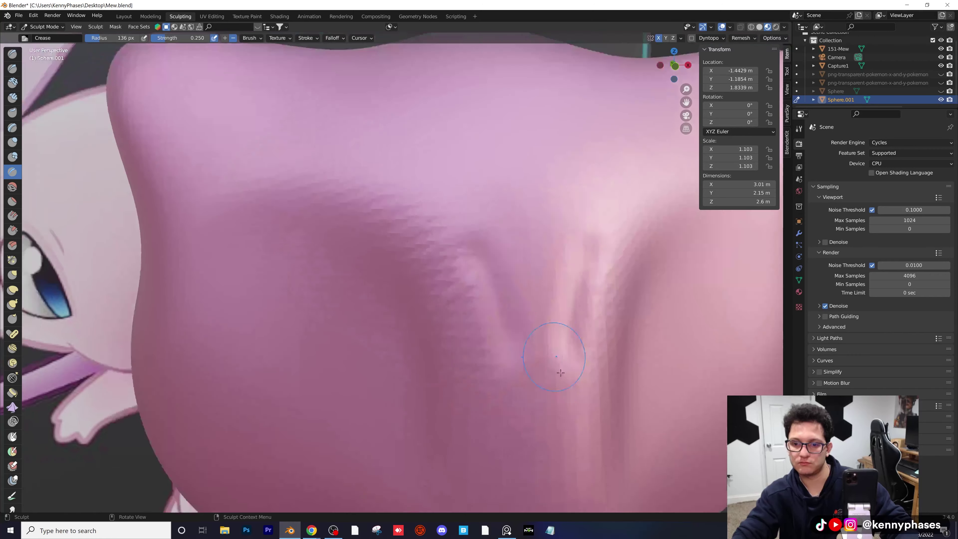
pyautogui.moveTo(509, 364)
pyautogui.mouseDown(button='middle')
pyautogui.moveTo(489, 380)
pyautogui.moveTo(498, 370)
pyautogui.mouseUp(button='middle')
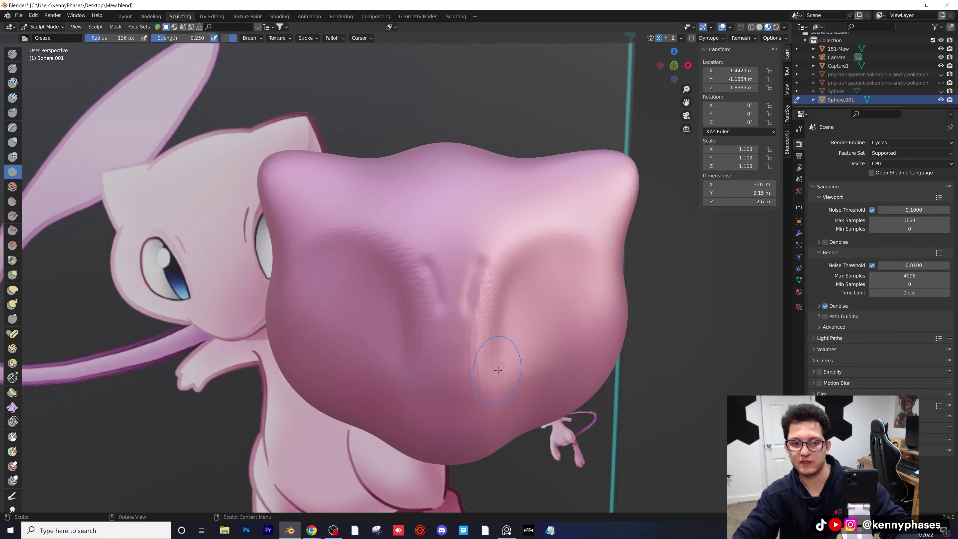
# - Try reworking the slanted brow creases between the eye sockets with the Crease brush at 136 px radius and 0.250 strength, and save the file
pyautogui.scroll(1, 434, 260)
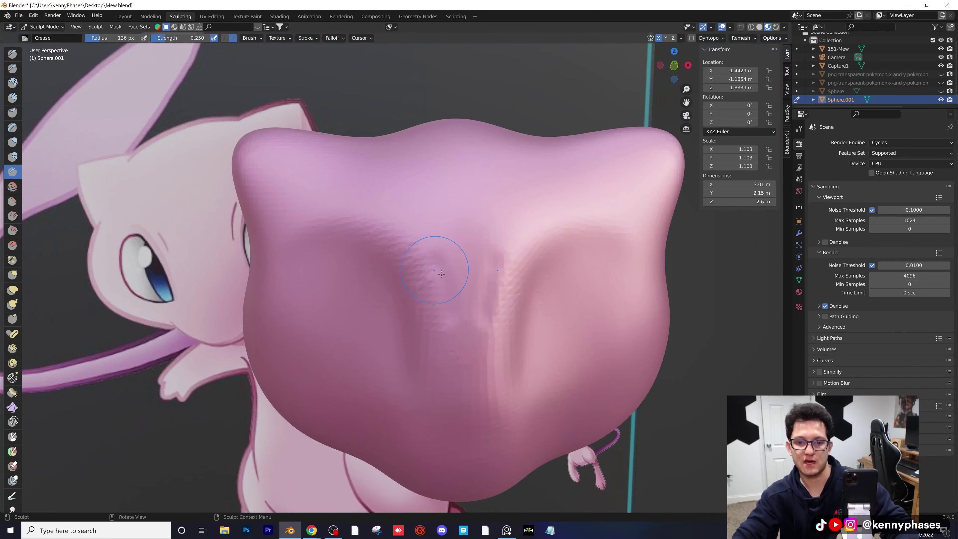
pyautogui.scroll(2, 446, 280)
pyautogui.scroll(1, 446, 281)
pyautogui.moveTo(439, 221); pyautogui.dragTo(475, 301)
pyautogui.scroll(-4, 617, 362)
pyautogui.moveTo(530, 360)
pyautogui.mouseDown(button='middle')
pyautogui.moveTo(518, 402)
pyautogui.moveTo(525, 358)
pyautogui.mouseUp(button='middle')
pyautogui.scroll(1, 463, 263)
pyautogui.scroll(3, 463, 263)
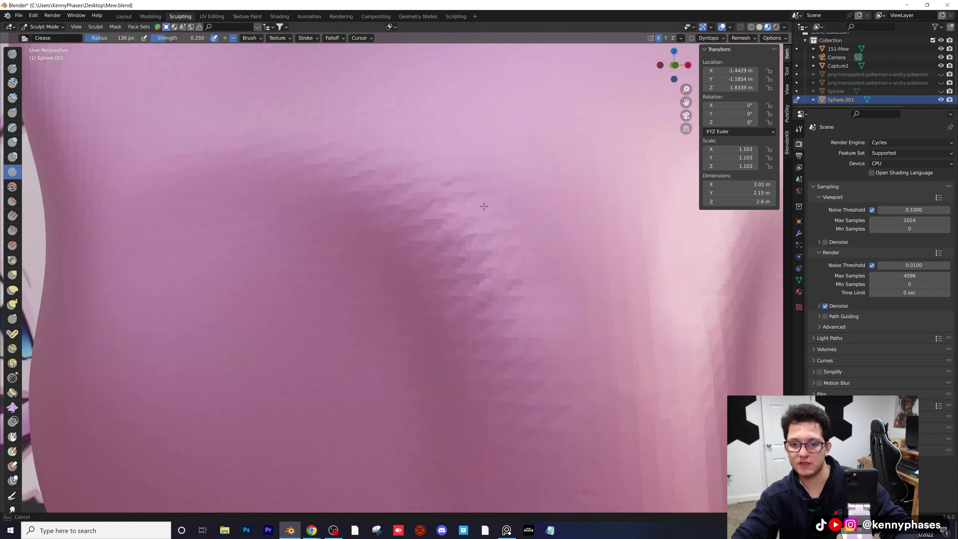
pyautogui.scroll(-6, 593, 335)
pyautogui.scroll(3, 208, 245)
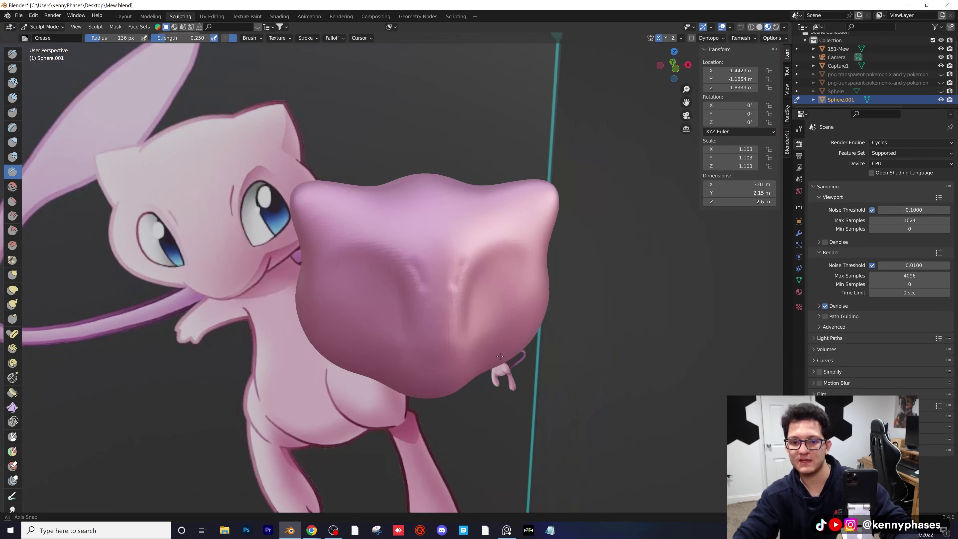
pyautogui.moveTo(462, 272)
pyautogui.mouseDown(button='middle')
pyautogui.moveTo(431, 265)
pyautogui.moveTo(455, 262)
pyautogui.mouseUp(button='middle')
pyautogui.scroll(3, 455, 264)
pyautogui.scroll(-2, 482, 261)
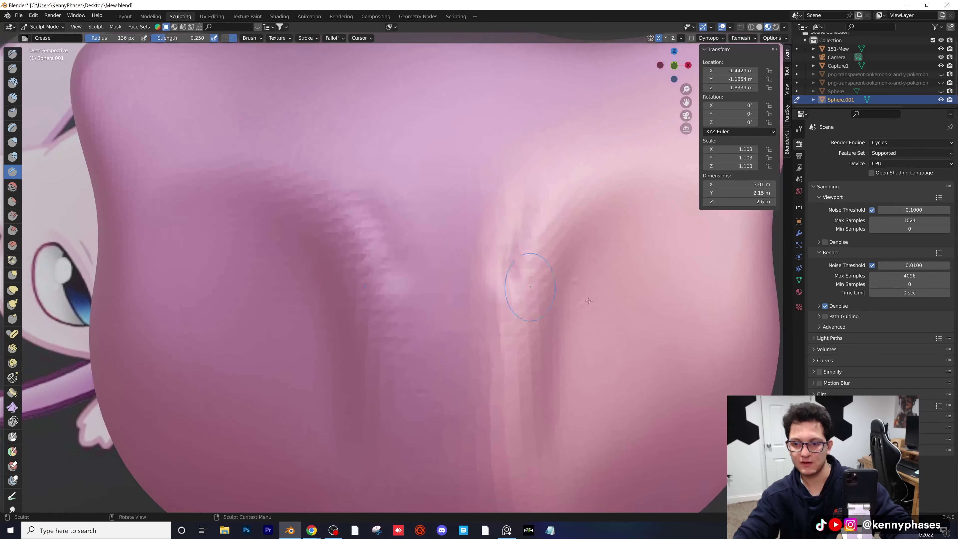
pyautogui.scroll(-2, 642, 257)
pyautogui.hotkey('ctrl', 's')
pyautogui.scroll(-2, 428, 232)
pyautogui.moveTo(428, 232); pyautogui.dragTo(424, 238, button='middle')
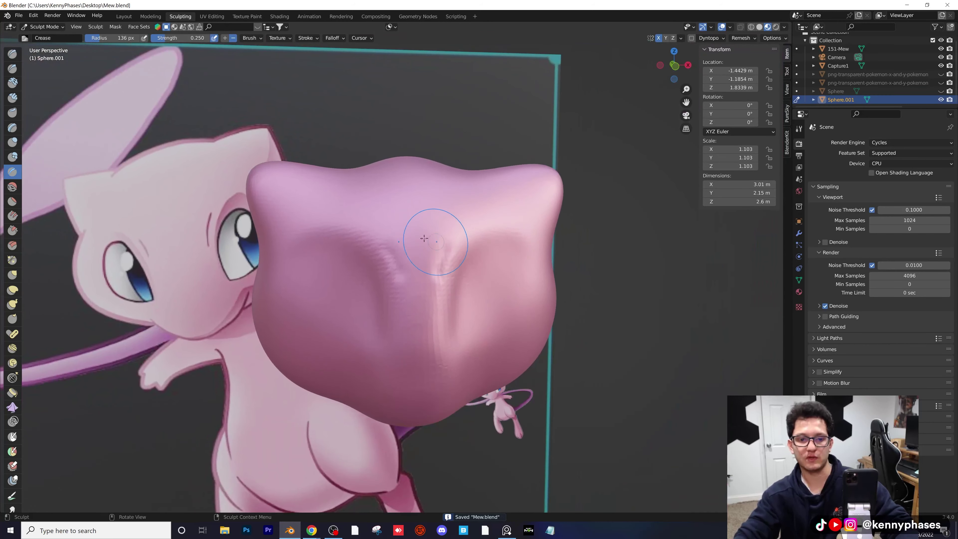
# - Smooth the brow creases and the rest of the head with the Smooth brush at 136 px radius and 0.700 strength, and save the file
pyautogui.click(12, 187)
pyautogui.scroll(-4, 452, 302)
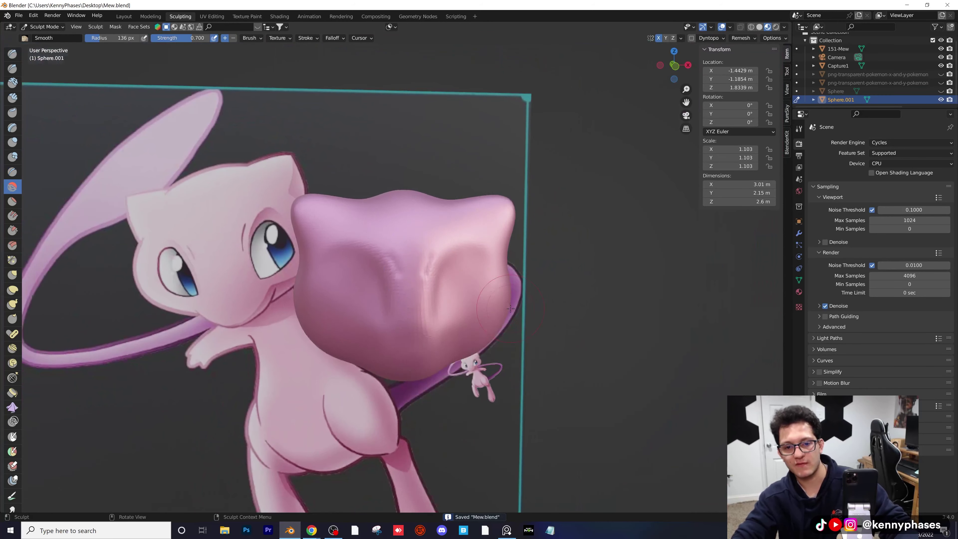
pyautogui.moveTo(373, 270); pyautogui.dragTo(429, 266)
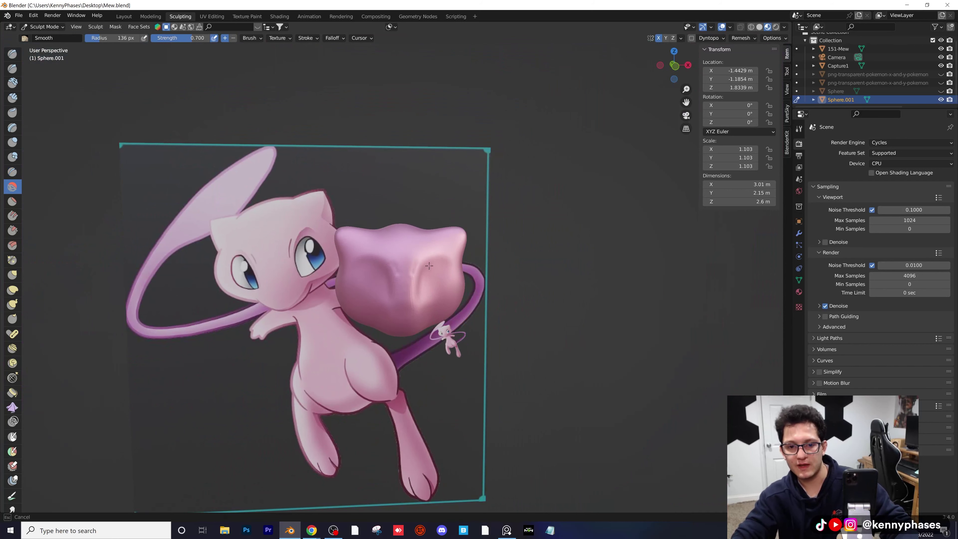
pyautogui.moveTo(467, 227); pyautogui.dragTo(468, 229)
pyautogui.moveTo(468, 229)
pyautogui.mouseDown(button='middle')
pyautogui.moveTo(485, 223)
pyautogui.moveTo(473, 207)
pyautogui.mouseUp(button='middle')
pyautogui.moveTo(373, 268); pyautogui.dragTo(419, 290)
pyautogui.moveTo(442, 310); pyautogui.dragTo(605, 359, button='middle')
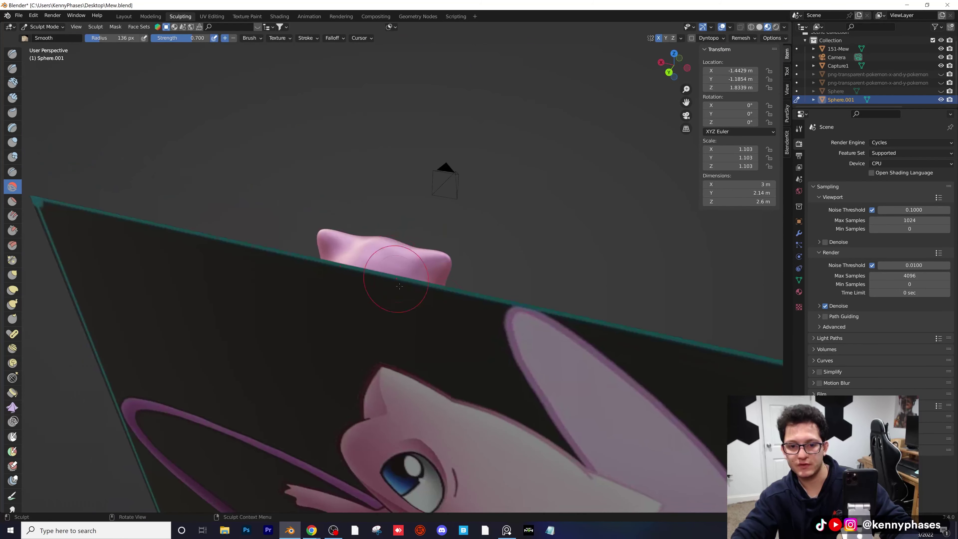
pyautogui.moveTo(391, 294); pyautogui.dragTo(402, 310, button='middle')
pyautogui.moveTo(389, 275); pyautogui.dragTo(370, 265)
pyautogui.moveTo(358, 324)
pyautogui.mouseDown(button='middle')
pyautogui.moveTo(315, 316)
pyautogui.moveTo(346, 332)
pyautogui.moveTo(407, 252)
pyautogui.mouseUp(button='middle')
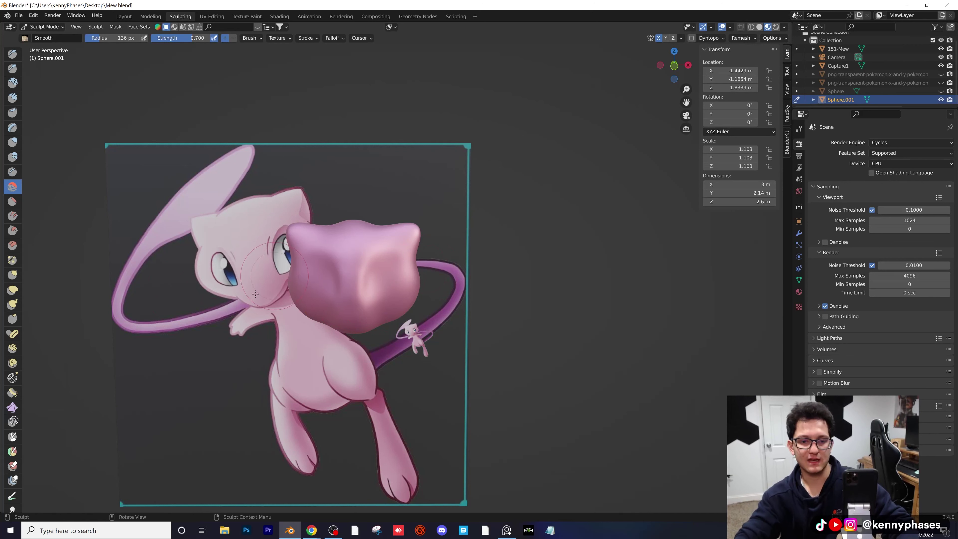
pyautogui.scroll(3, 307, 278)
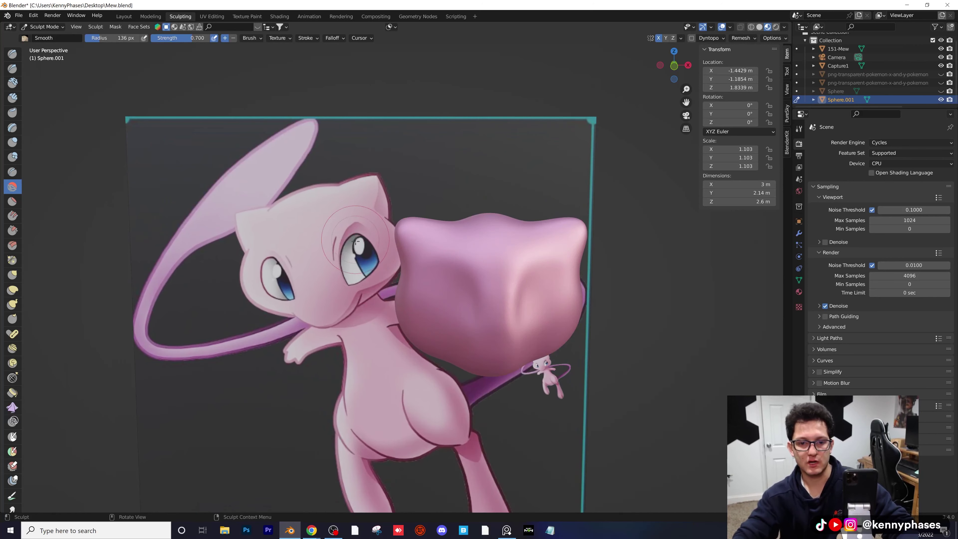
pyautogui.scroll(-2, 460, 297)
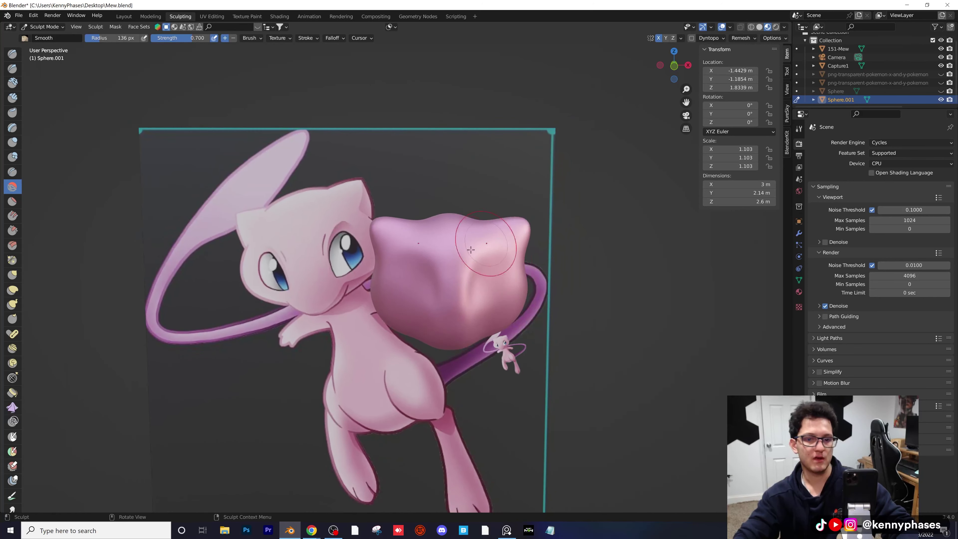
pyautogui.hotkey('ctrl', 's')
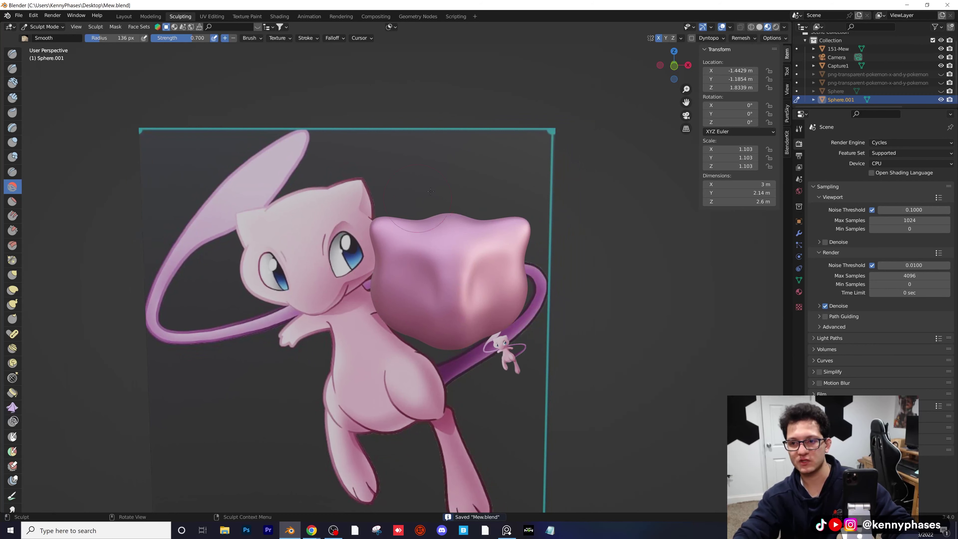
# - In Object Mode, unhide the Sphere body and move the Capture1 reference behind it to about X -0.08 m, Z -0.19 m, aligning them in camera view
pyautogui.click(121, 17)
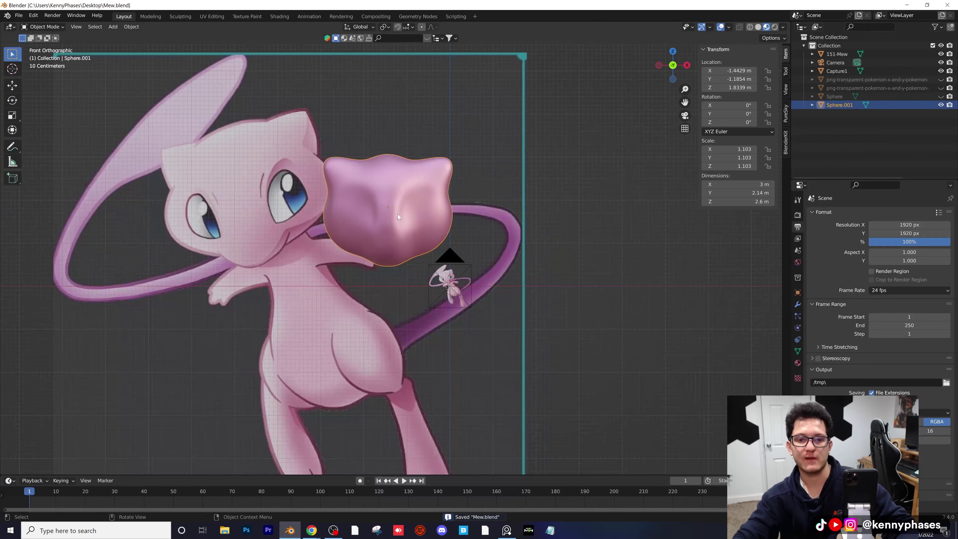
pyautogui.click(941, 97)
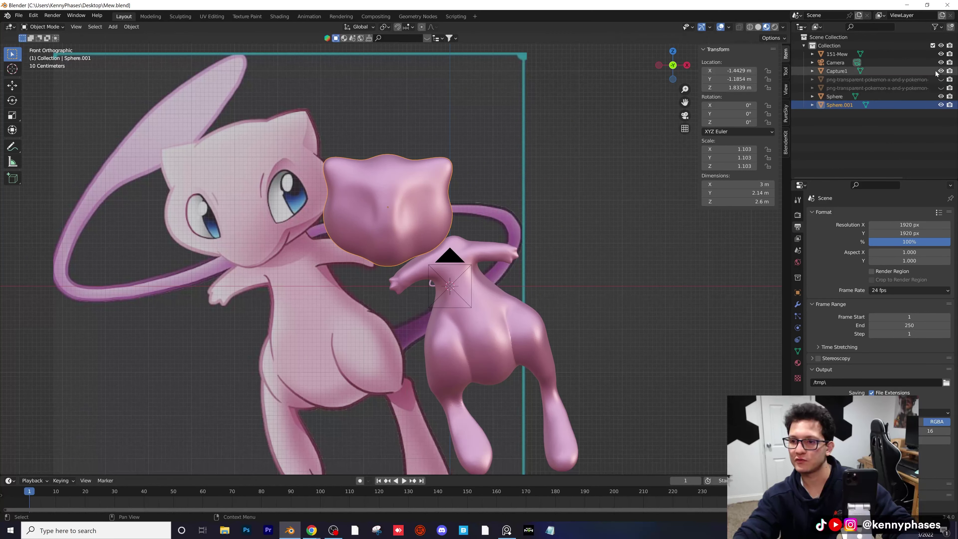
pyautogui.click(914, 70)
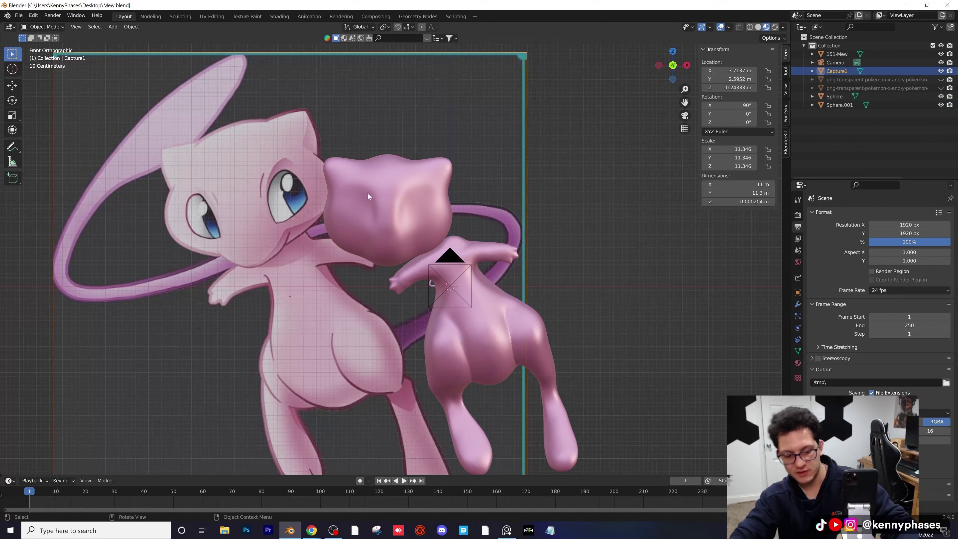
pyautogui.press('g')
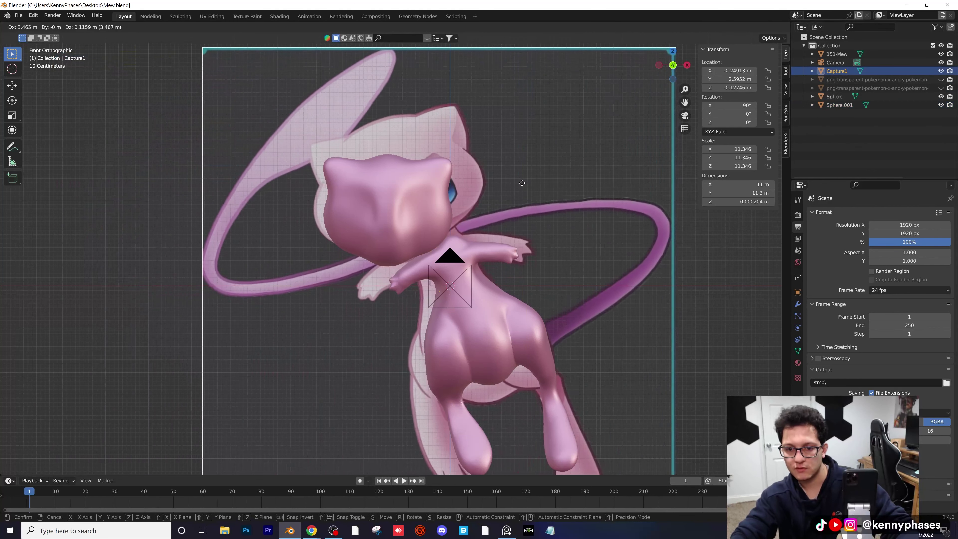
pyautogui.click(524, 215)
pyautogui.press('KP_0')
pyautogui.press('g')
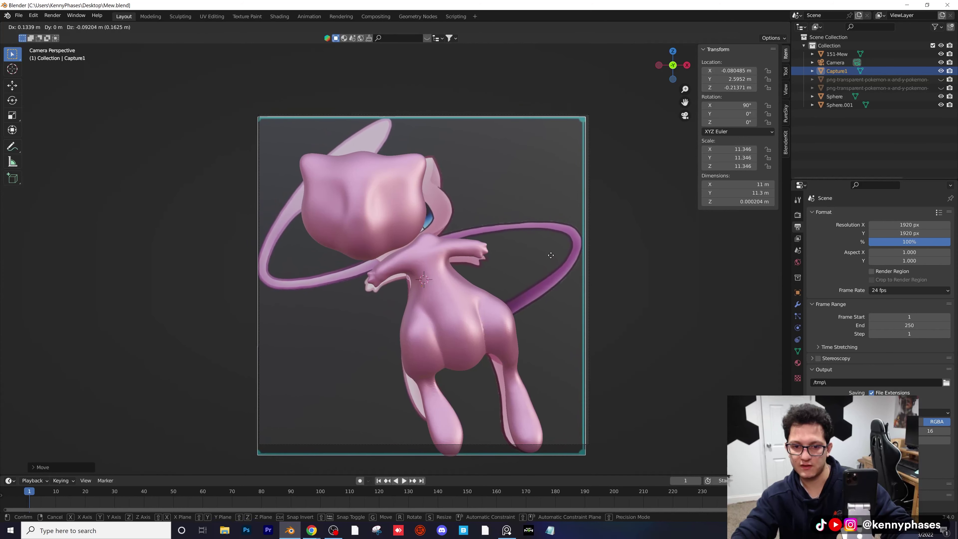
pyautogui.click(550, 255)
pyautogui.keyDown('shift'); pyautogui.moveTo(492, 250); pyautogui.dragTo(372, 223, button='middle'); pyautogui.keyUp('shift')
pyautogui.scroll(1, 305, 218)
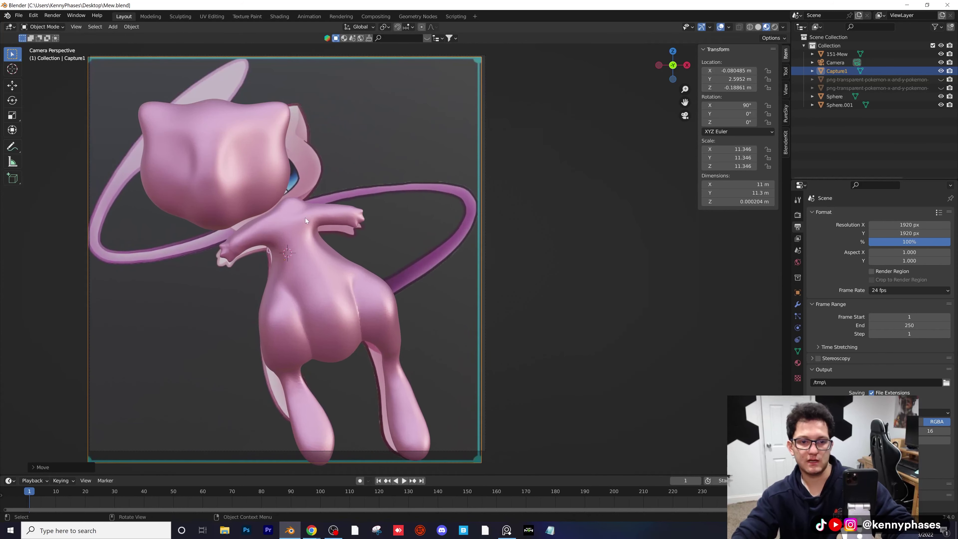
# - Move the head onto the body at about X -0.49 m, Z 1.70 m and set its Y rotation to -12.8° to match the reference tilt
pyautogui.click(244, 168)
pyautogui.press('g')
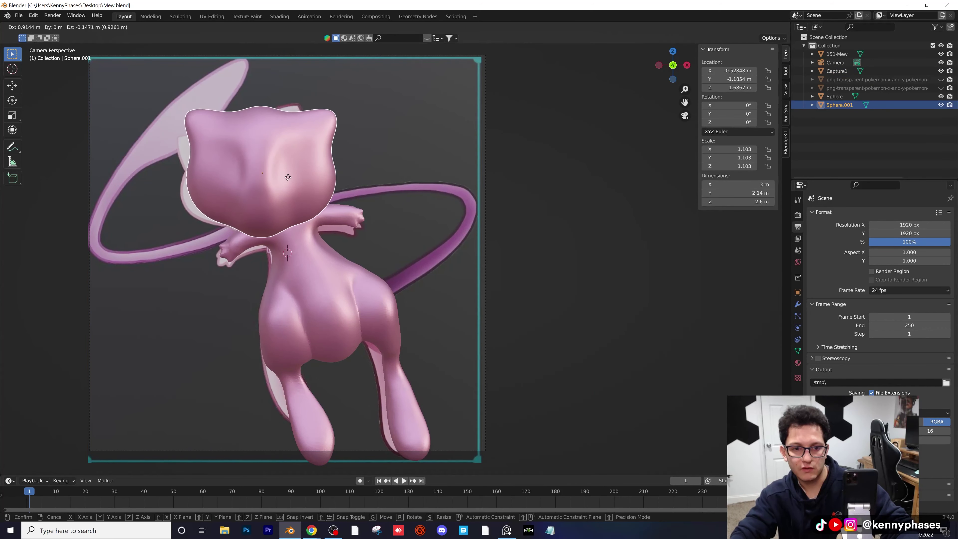
pyautogui.click(289, 177)
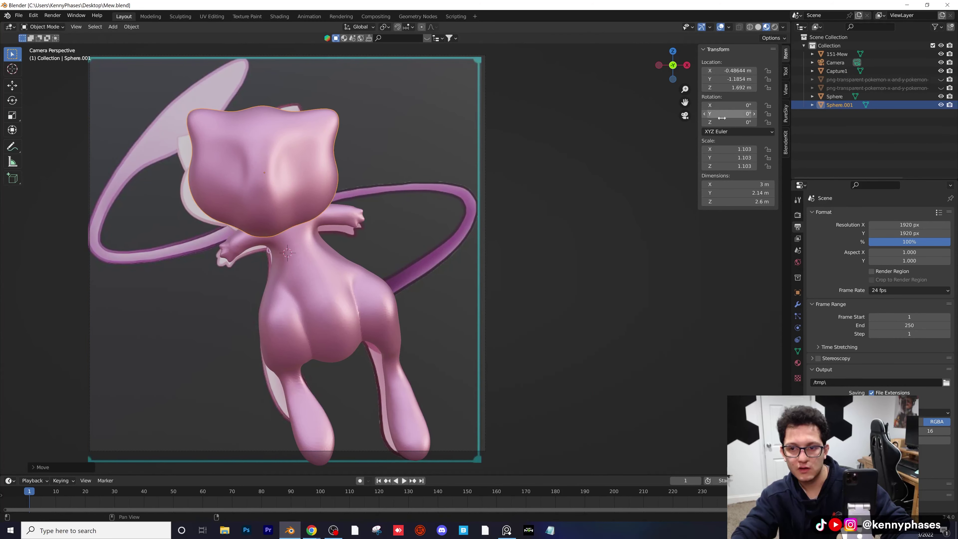
pyautogui.moveTo(729, 113); pyautogui.dragTo(709, 114)
pyautogui.press('g')
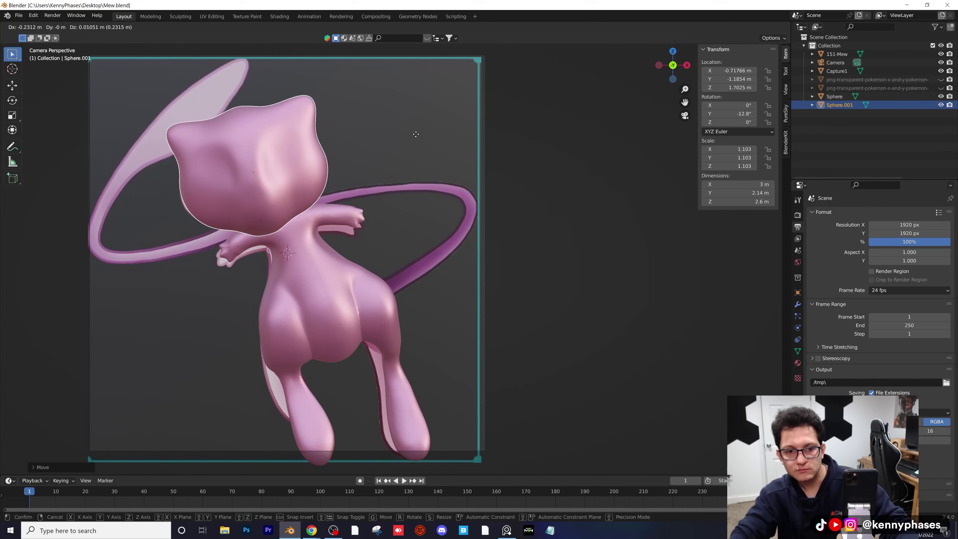
pyautogui.click(426, 134)
# - Adjust the head's height and depth over the neck from the side, to about Y -1.36 m and Z 1.89 m
pyautogui.moveTo(334, 187); pyautogui.dragTo(290, 183, button='middle')
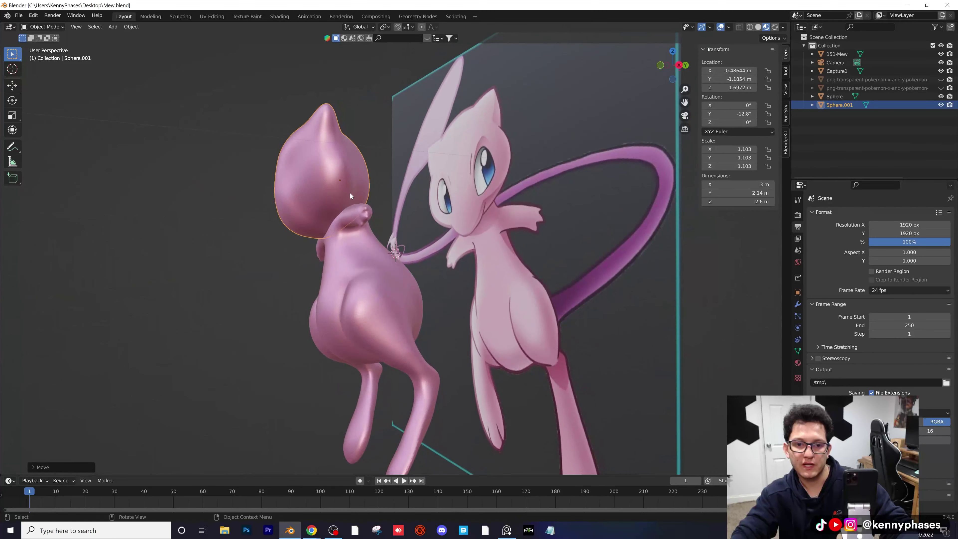
pyautogui.press('g')
pyautogui.press('z')
pyautogui.click(375, 192)
pyautogui.moveTo(375, 192); pyautogui.dragTo(591, 191, button='middle')
pyautogui.press('g')
pyautogui.click(378, 189)
# - Add a Subdivision Surface modifier to the body with viewport level 1, and save the file
pyautogui.scroll(4, 498, 204)
pyautogui.moveTo(498, 203)
pyautogui.mouseDown(button='middle')
pyautogui.moveTo(565, 216)
pyautogui.moveTo(494, 188)
pyautogui.mouseUp(button='middle')
pyautogui.click(505, 189)
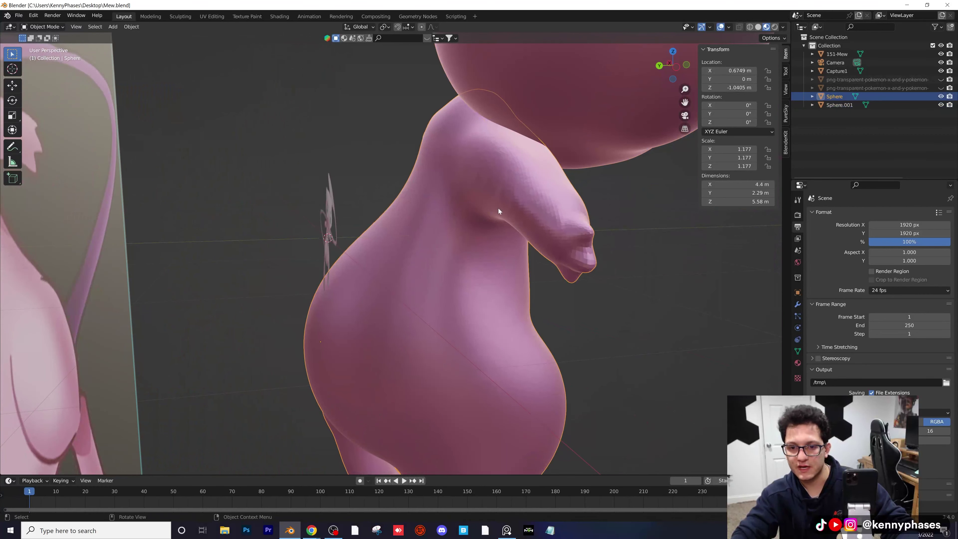
pyautogui.click(798, 304)
pyautogui.click(825, 214)
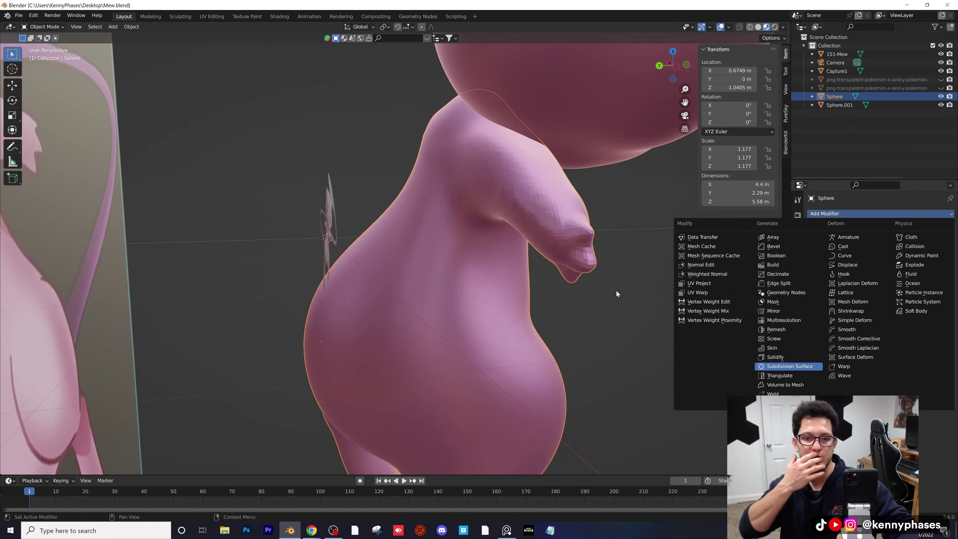
pyautogui.press('Return')
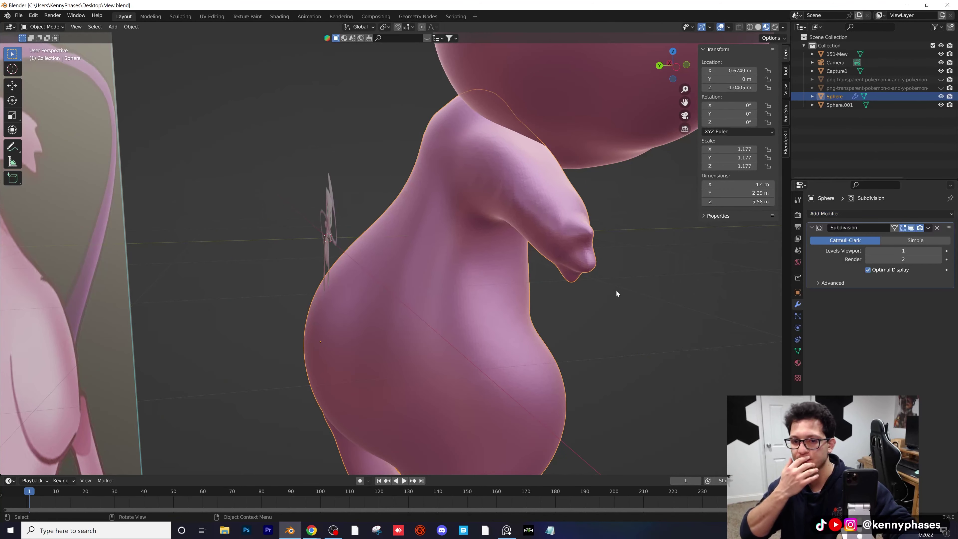
pyautogui.hotkey('ctrl', 's')
pyautogui.scroll(2, 569, 239)
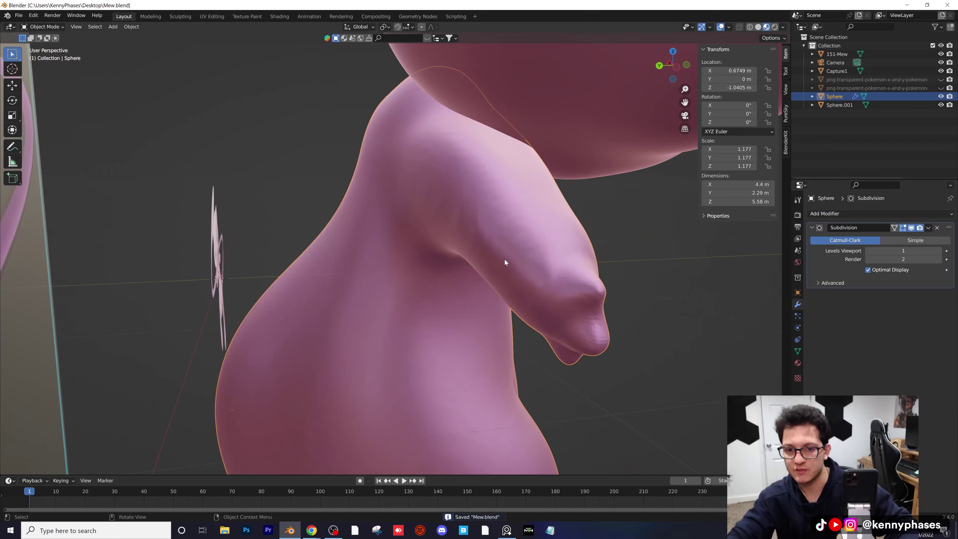
# - Apply Shade Smooth to the body and the head
pyautogui.rightClick(497, 240)
pyautogui.click(497, 240)
pyautogui.scroll(-2, 497, 247)
pyautogui.click(517, 122)
pyautogui.rightClick(517, 122)
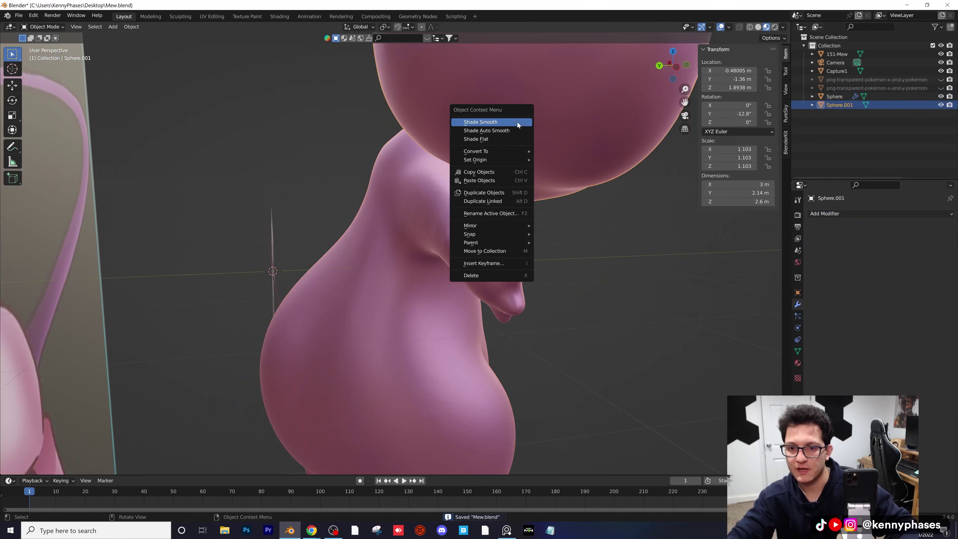
pyautogui.click(517, 122)
pyautogui.moveTo(523, 143); pyautogui.dragTo(479, 280, button='middle')
# - Remesh the body in Sculpt Mode with a voxel size of 0.01 m
pyautogui.click(482, 283)
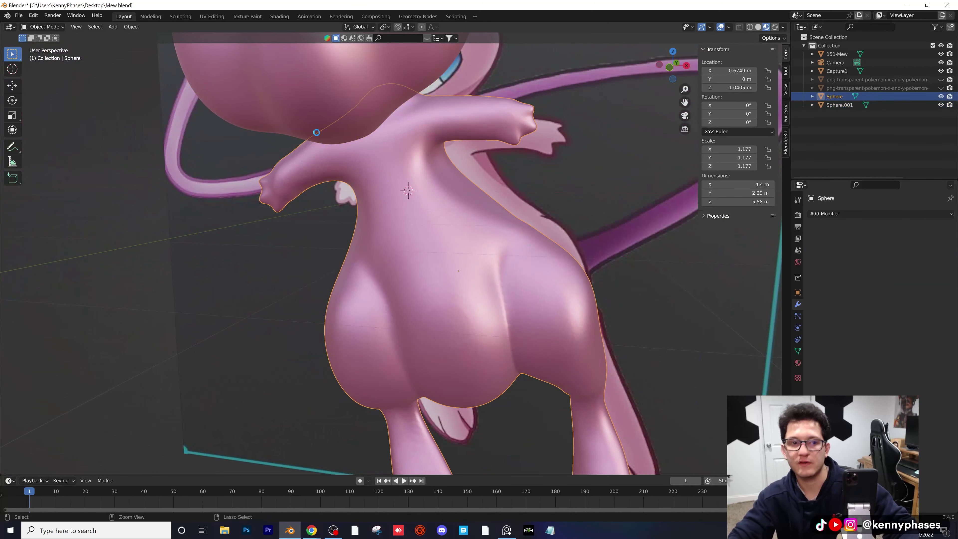
pyautogui.click(188, 18)
pyautogui.scroll(-1, 473, 286)
pyautogui.moveTo(474, 287)
pyautogui.keyDown('shift'); pyautogui.mouseDown(button='middle')
pyautogui.moveTo(339, 197)
pyautogui.moveTo(331, 178)
pyautogui.mouseUp(button='middle'); pyautogui.keyUp('shift')
pyautogui.scroll(2, 333, 179)
pyautogui.scroll(5, 341, 182)
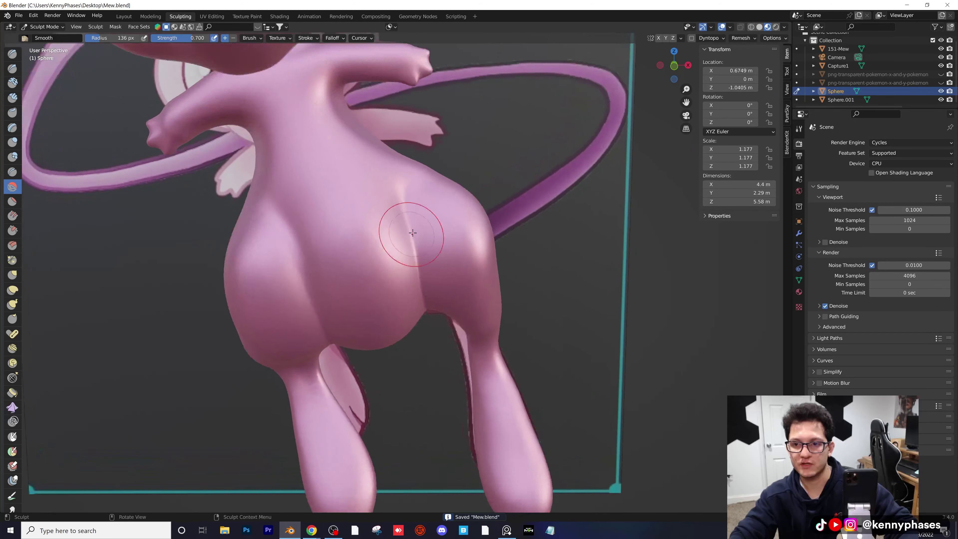
pyautogui.click(741, 39)
pyautogui.click(777, 54)
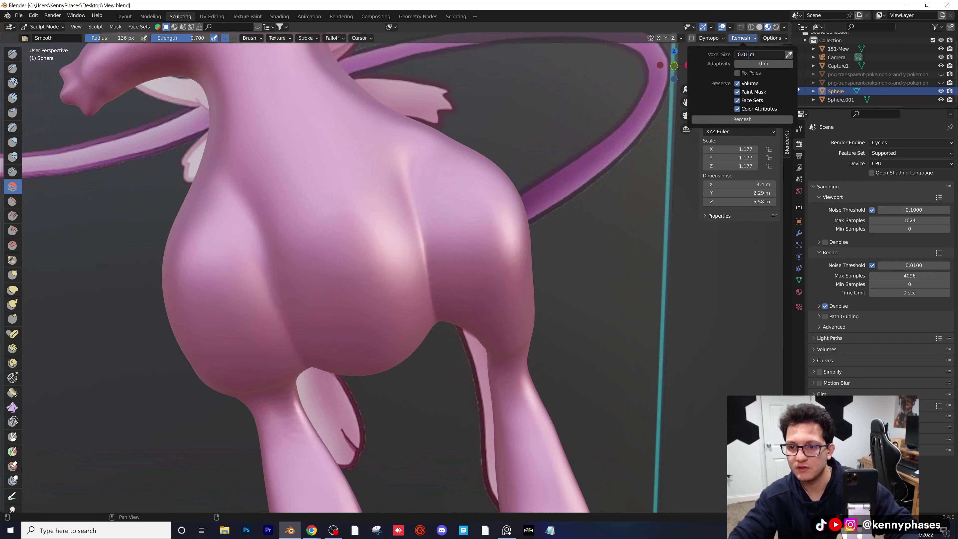
pyautogui.click(741, 120)
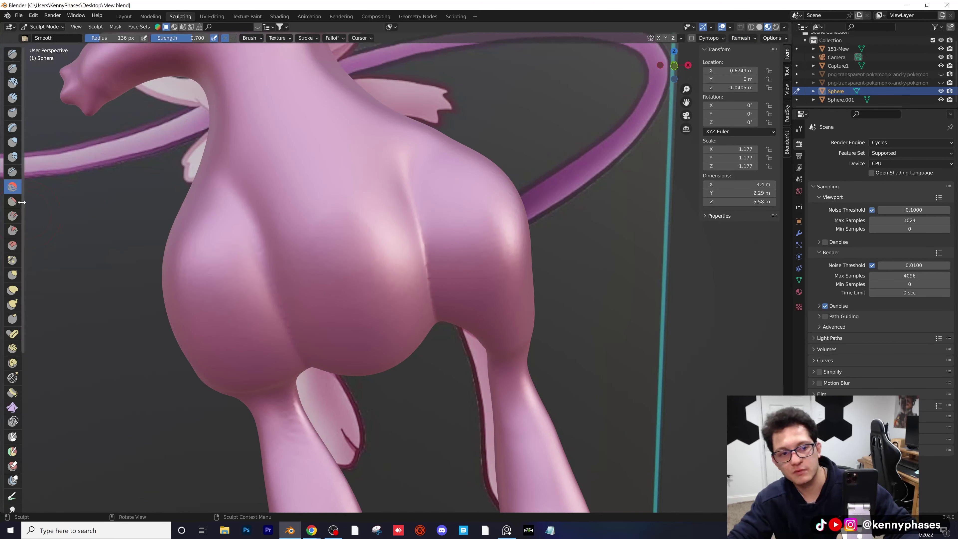
# - Examine the remeshed body from behind, the side and the front against the Capture1 reference
pyautogui.scroll(2, 416, 242)
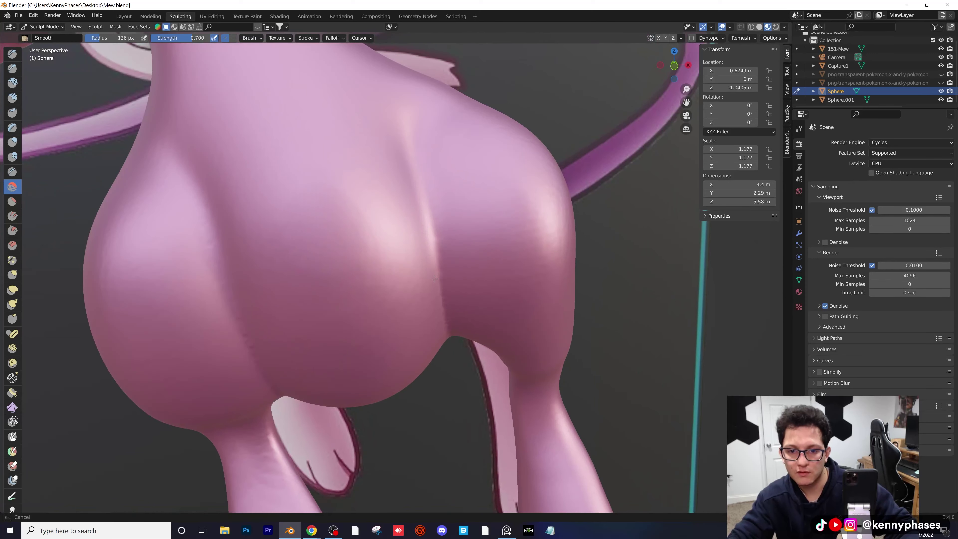
pyautogui.scroll(-11, 398, 243)
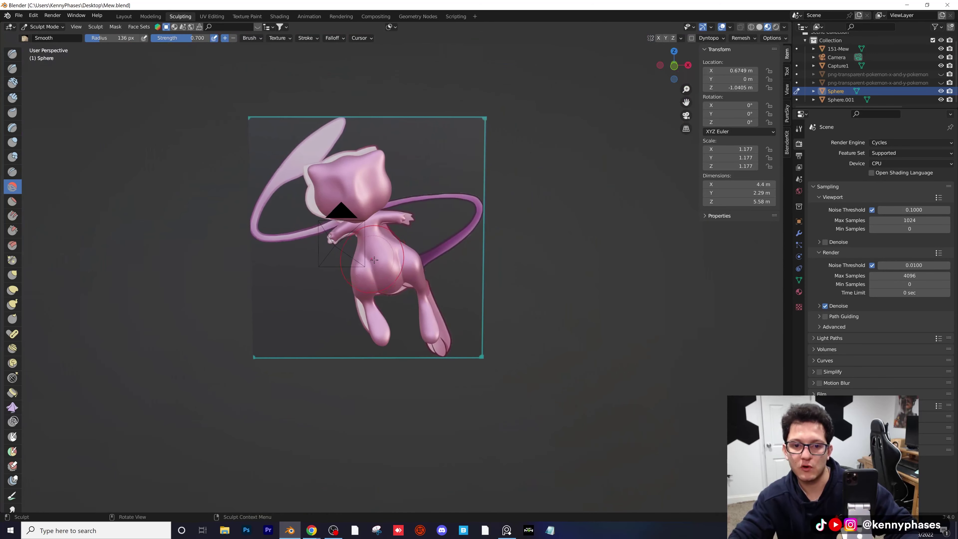
pyautogui.moveTo(371, 241); pyautogui.dragTo(408, 235, button='middle')
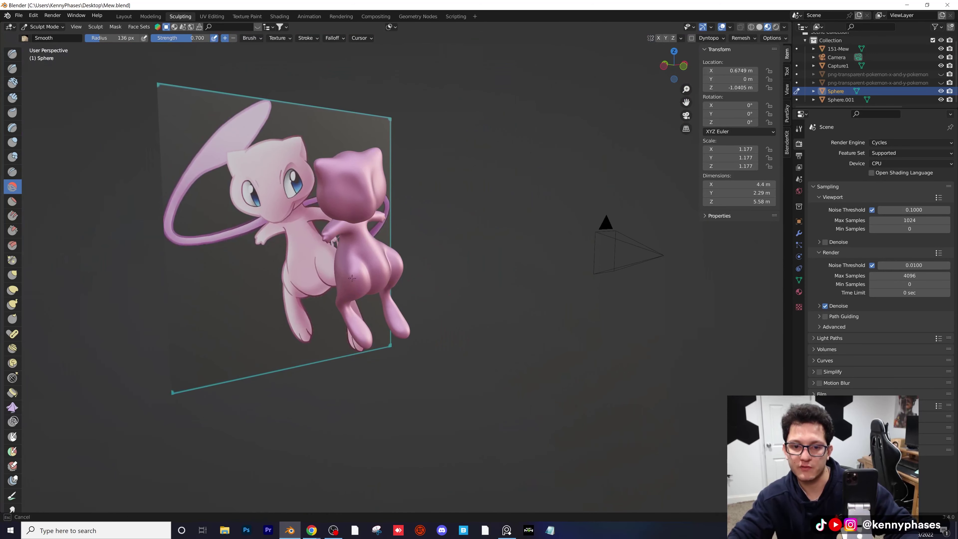
pyautogui.moveTo(352, 278); pyautogui.dragTo(431, 261, button='middle')
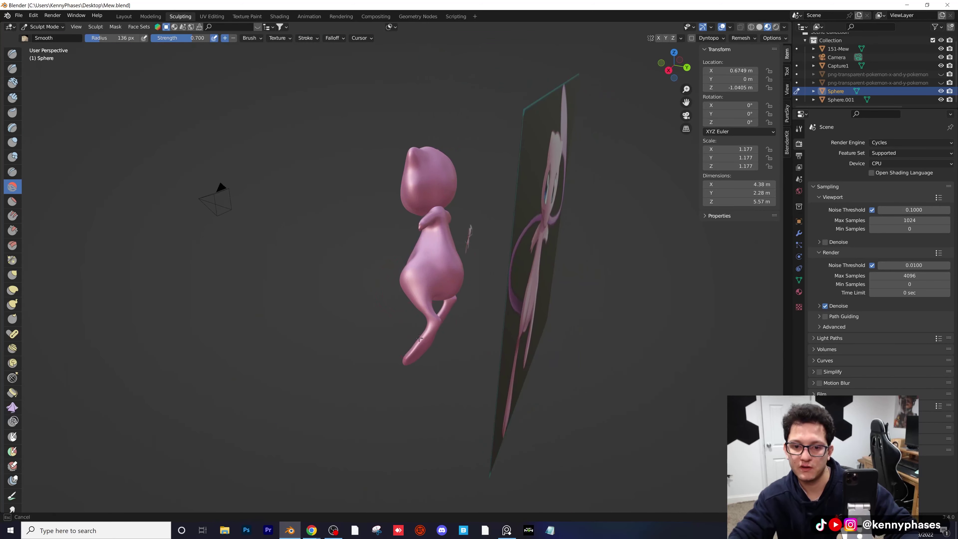
pyautogui.moveTo(419, 338); pyautogui.dragTo(486, 312, button='middle')
pyautogui.moveTo(376, 296); pyautogui.dragTo(445, 292, button='middle')
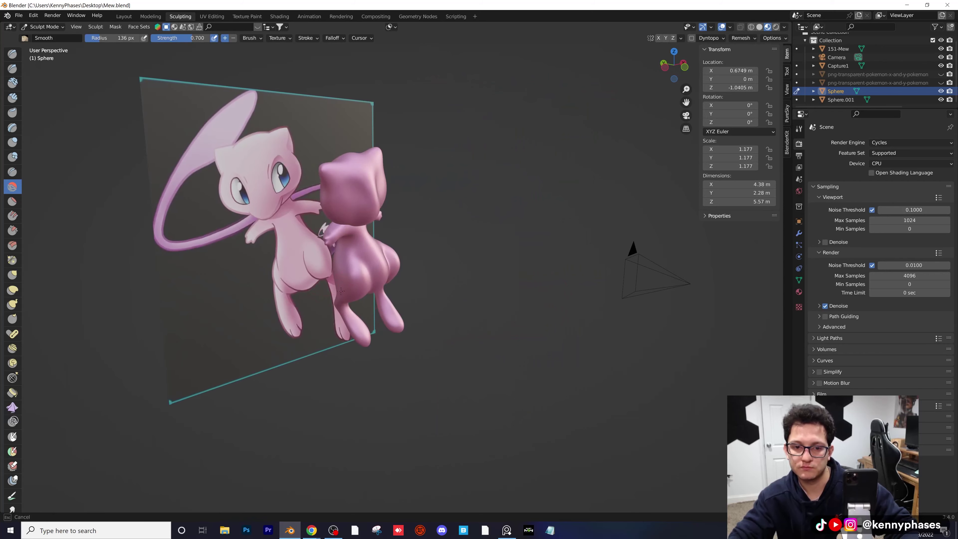
pyautogui.scroll(9, 366, 280)
pyautogui.keyDown('shift'); pyautogui.moveTo(320, 257); pyautogui.dragTo(466, 261, button='middle'); pyautogui.keyUp('shift')
pyautogui.scroll(-3, 490, 260)
pyautogui.scroll(-3, 465, 261)
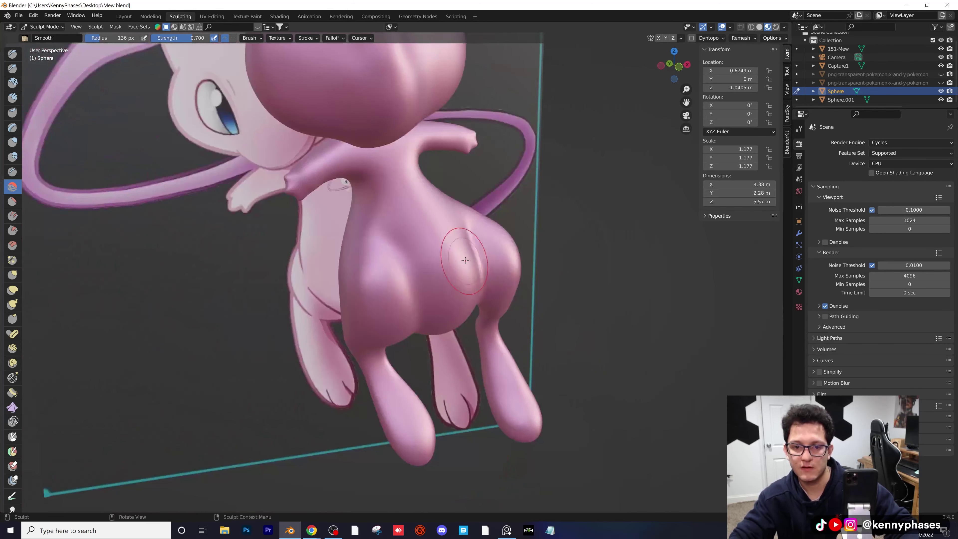
# - Switch to the Layout workspace, hide the Capture1 reference, and show the camera view in rendered shading
pyautogui.click(128, 17)
pyautogui.scroll(-2, 439, 216)
pyautogui.press('KP_0')
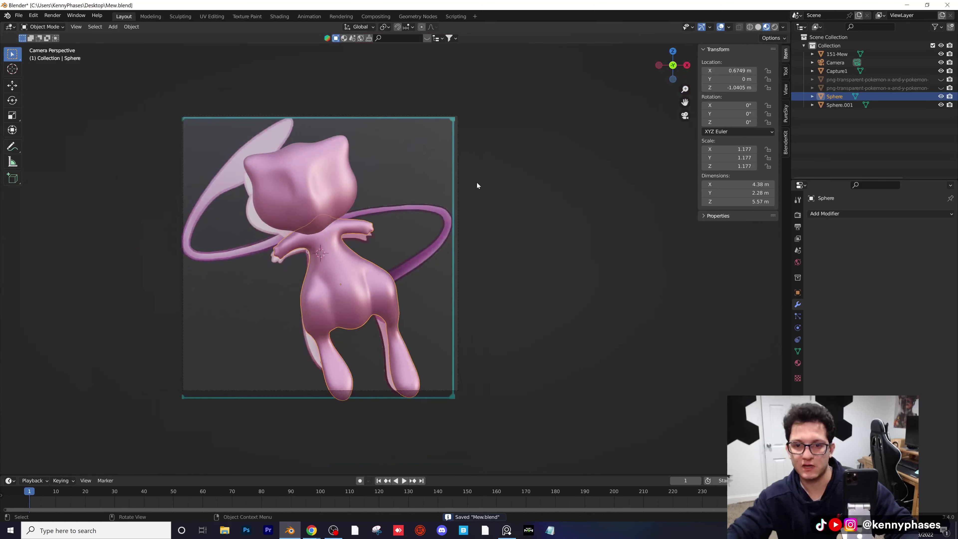
pyautogui.click(941, 71)
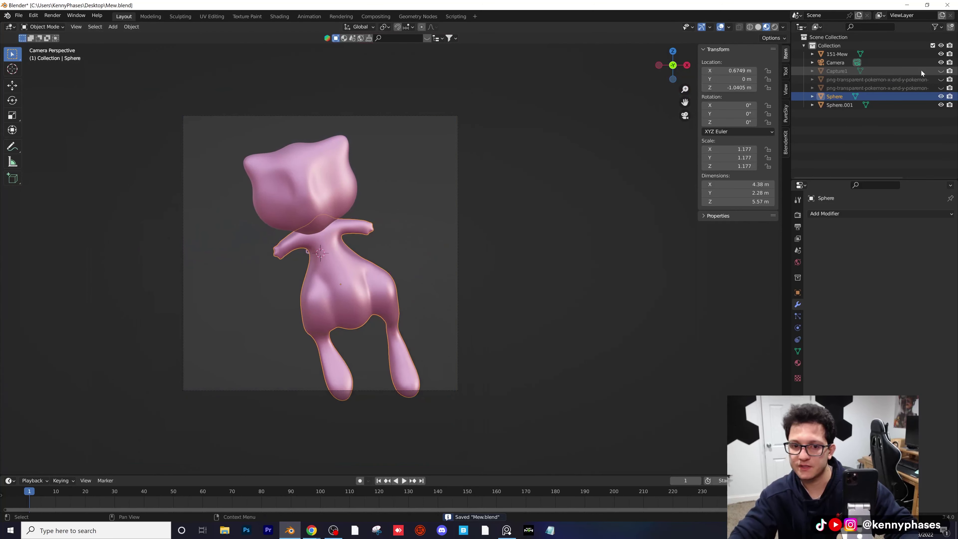
pyautogui.click(775, 28)
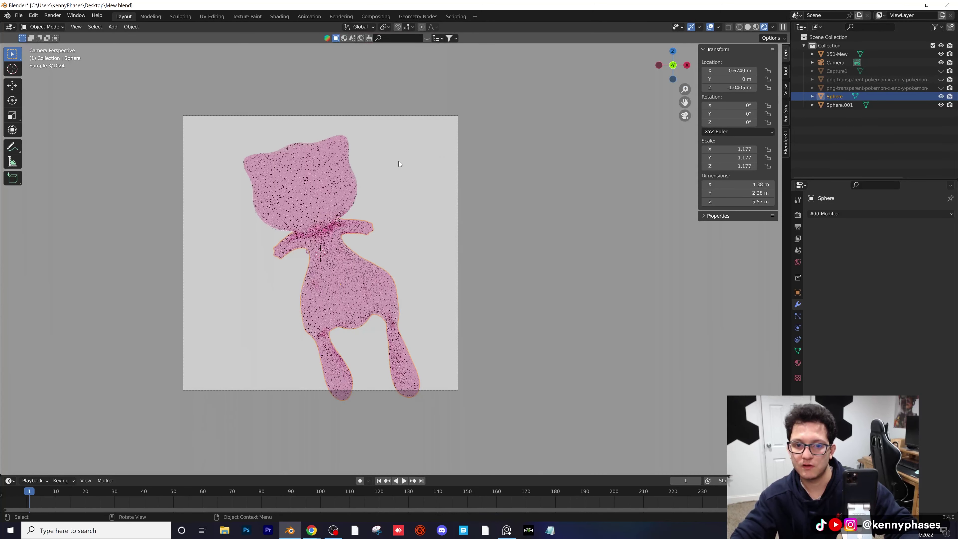
# - Reposition the camera to about X 0.29 m, Y -15.36 m and Z -0.20 m so it frames the whole Mew
pyautogui.click(458, 247)
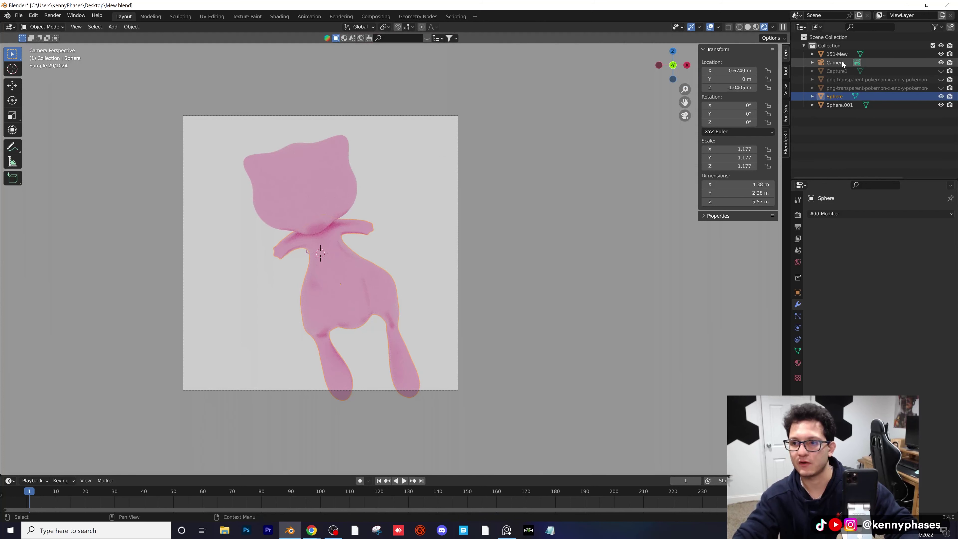
pyautogui.scroll(-1, 397, 226)
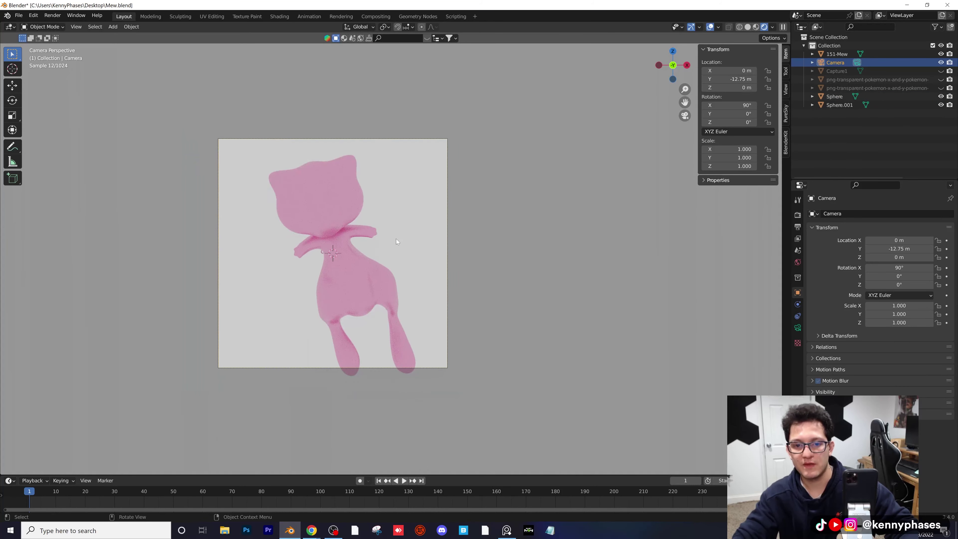
pyautogui.scroll(1, 396, 241)
pyautogui.moveTo(730, 80); pyautogui.dragTo(712, 79)
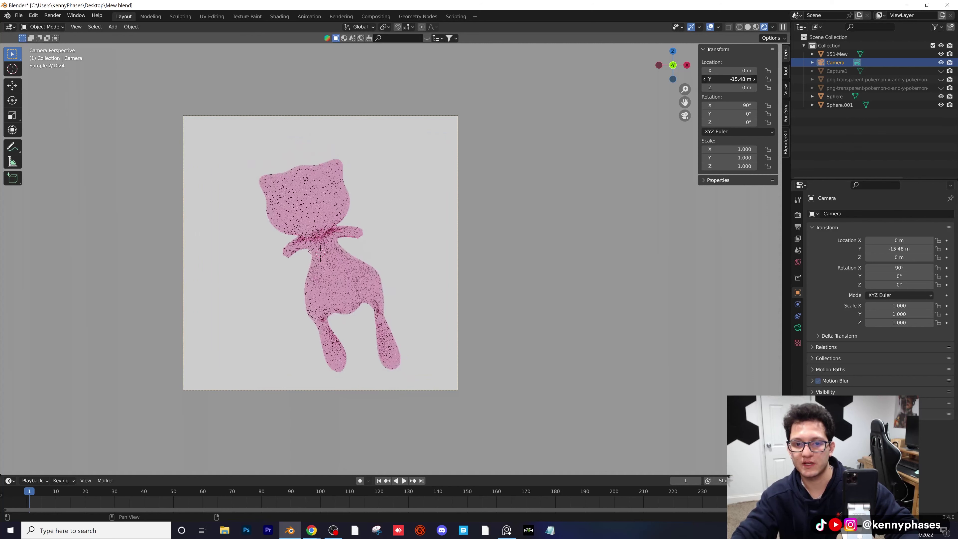
pyautogui.press('g')
pyautogui.click(420, 216)
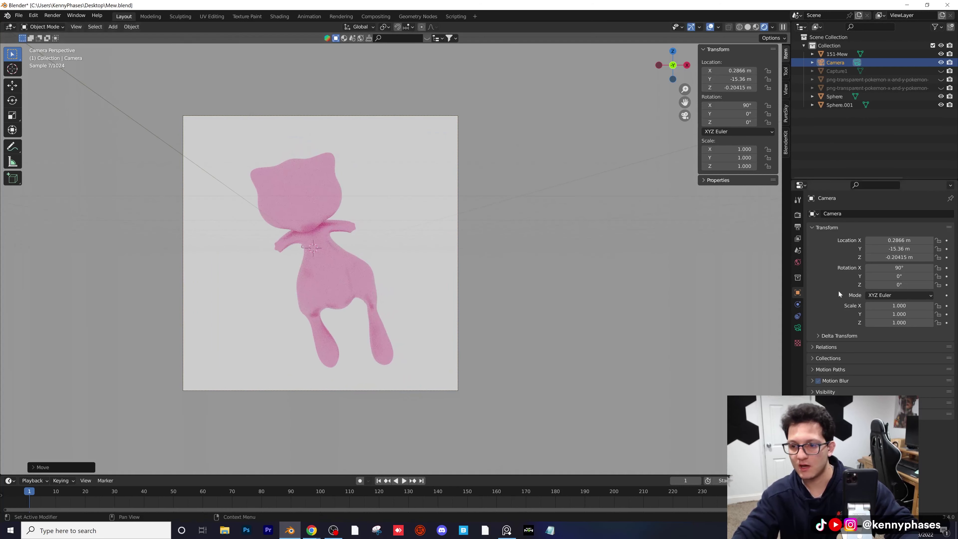
# - Light the world with an Environment Texture using winter_lake_01_4k.hdr from the HDRIs folder
pyautogui.click(797, 262)
pyautogui.click(868, 266)
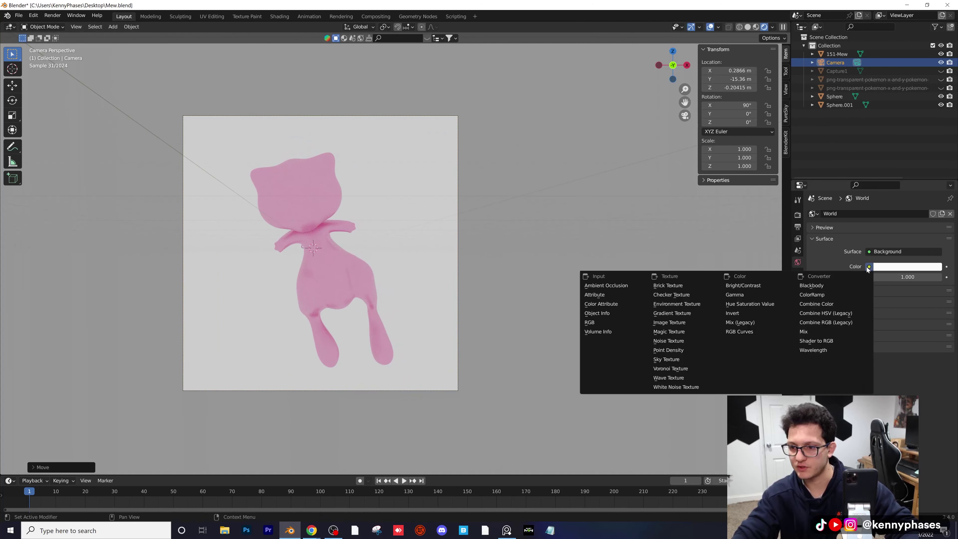
pyautogui.click(679, 306)
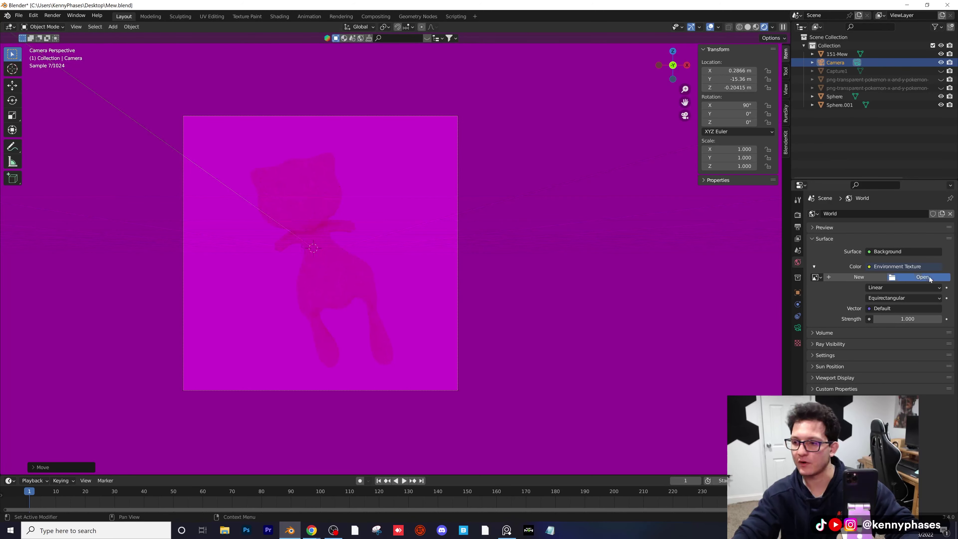
pyautogui.click(922, 277)
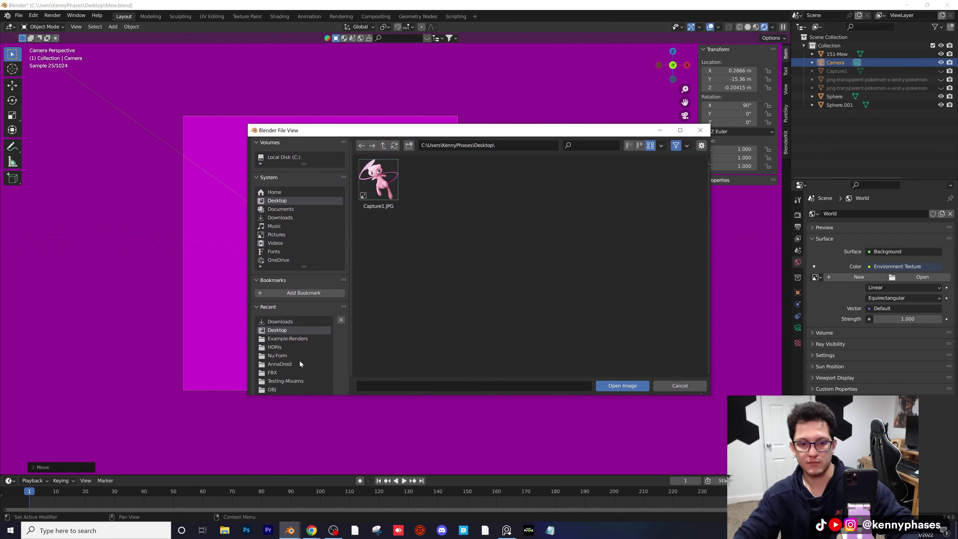
pyautogui.click(282, 346)
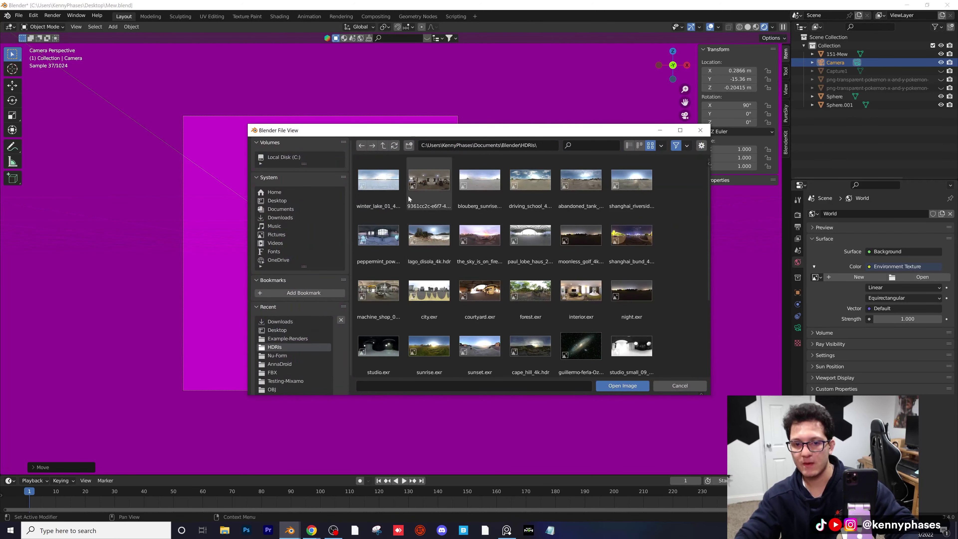
pyautogui.doubleClick(388, 186)
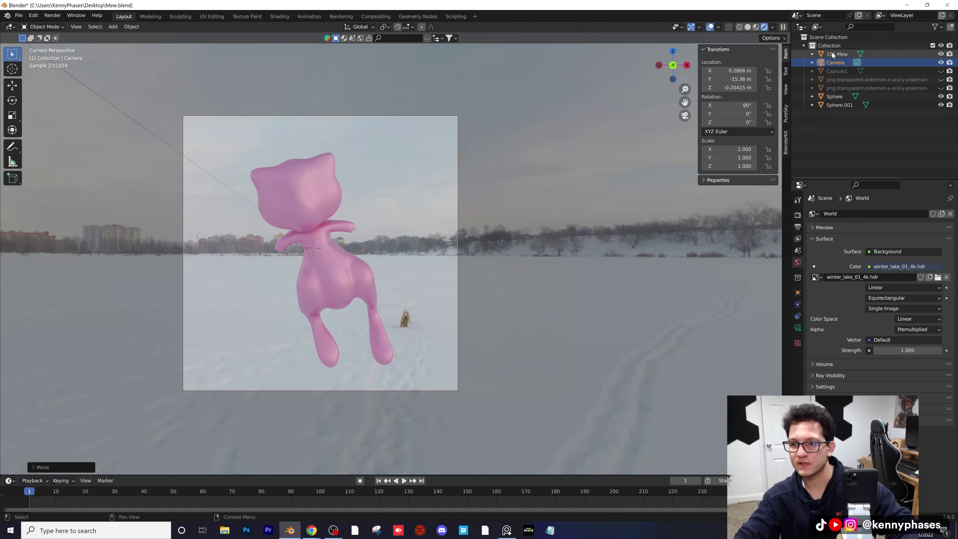
# - Enable the camera's depth of field with the head as focus object and an F-stop of 0.1, and save the file
pyautogui.click(797, 327)
pyautogui.click(818, 365)
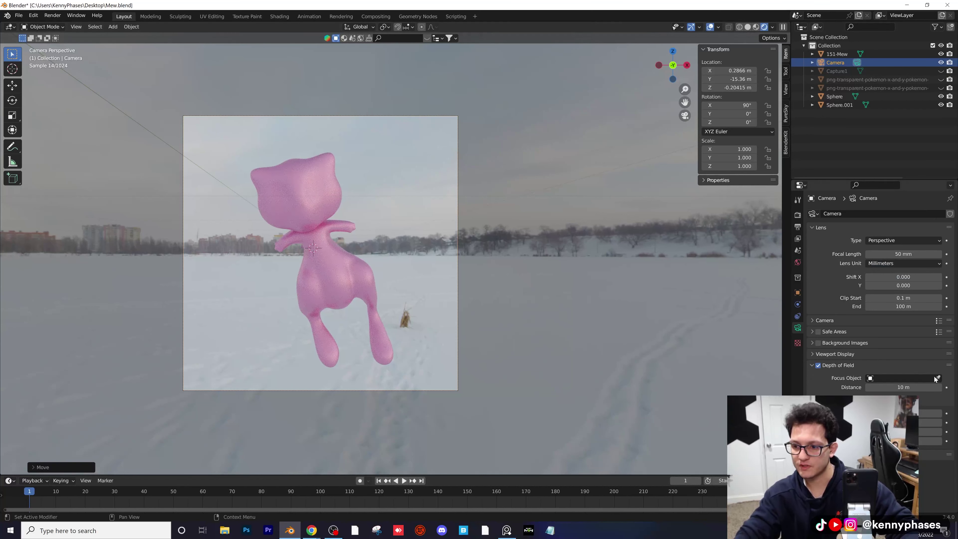
pyautogui.click(315, 203)
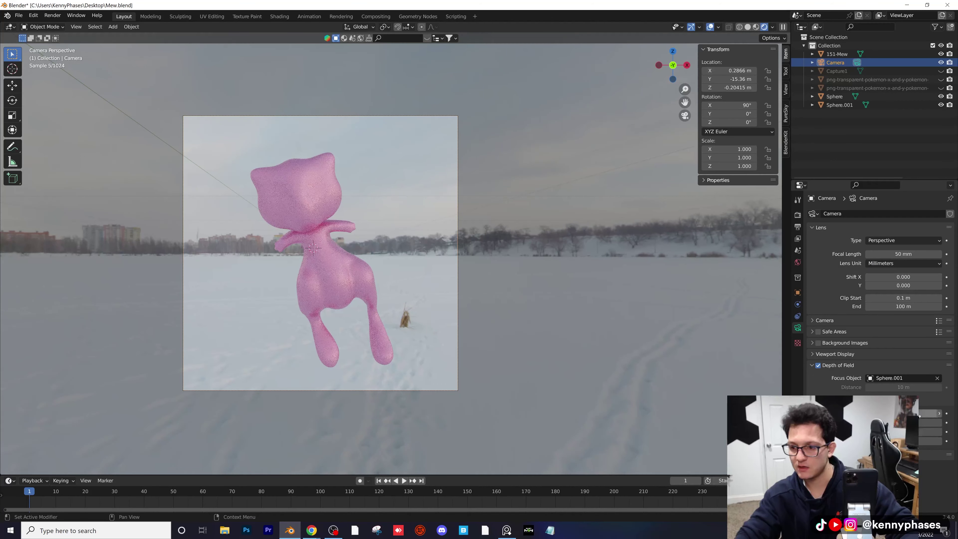
pyautogui.press('Return')
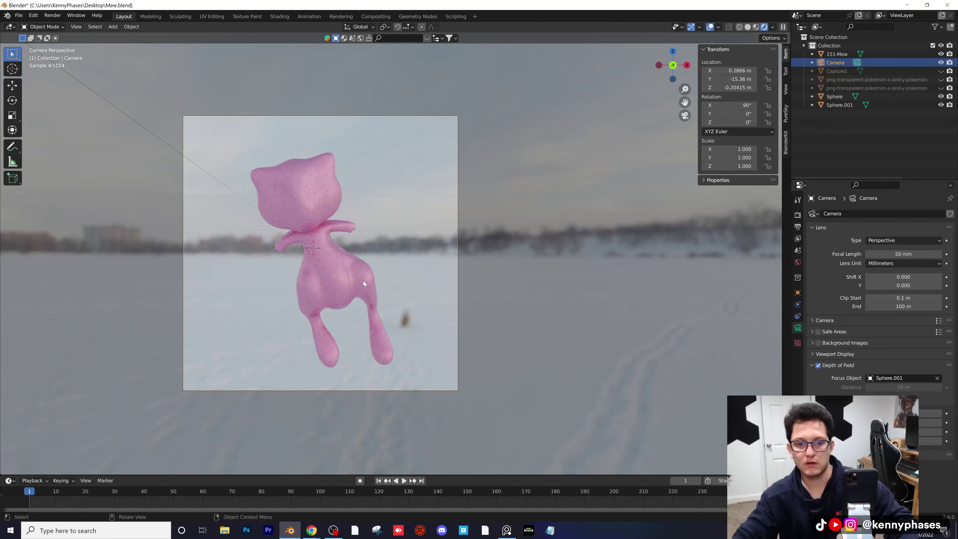
pyautogui.write('0.1]')
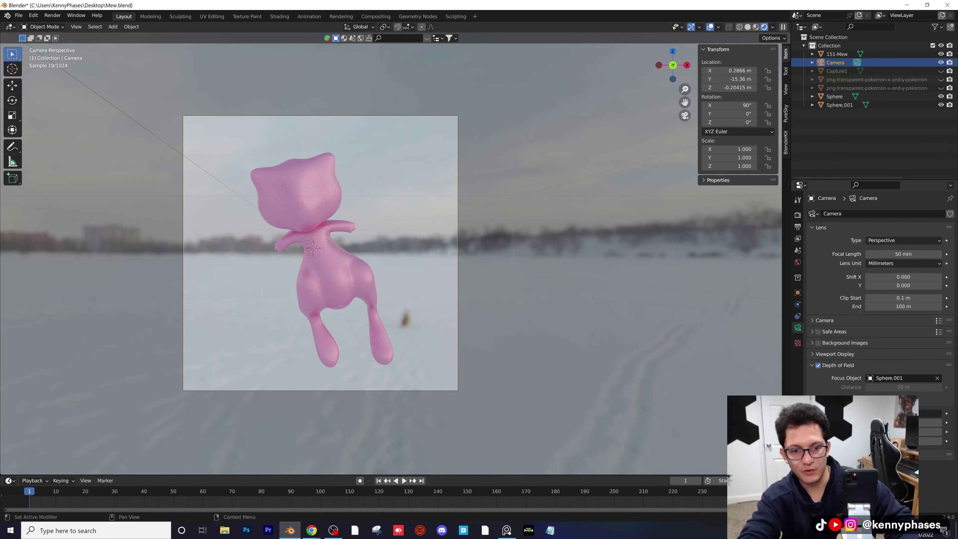
pyautogui.press('Return')
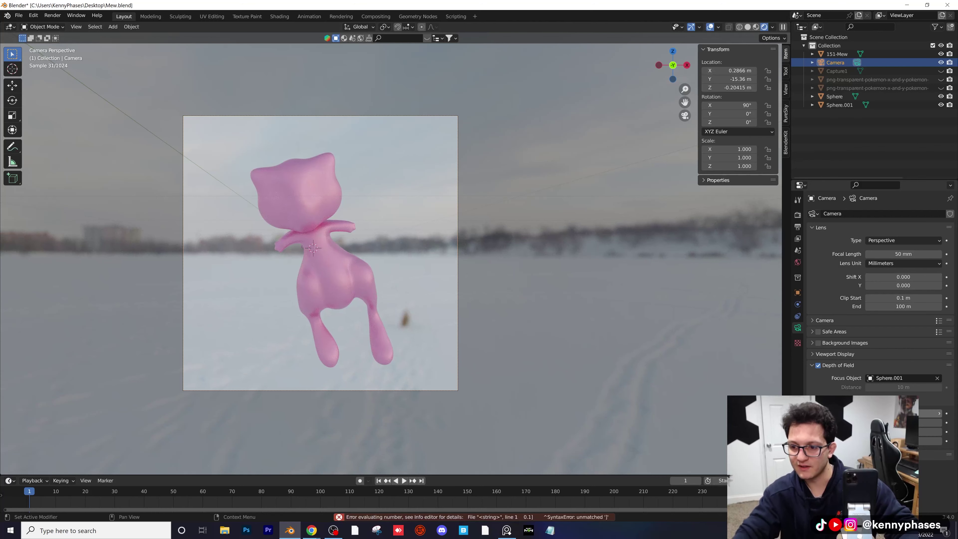
pyautogui.scroll(1, 307, 230)
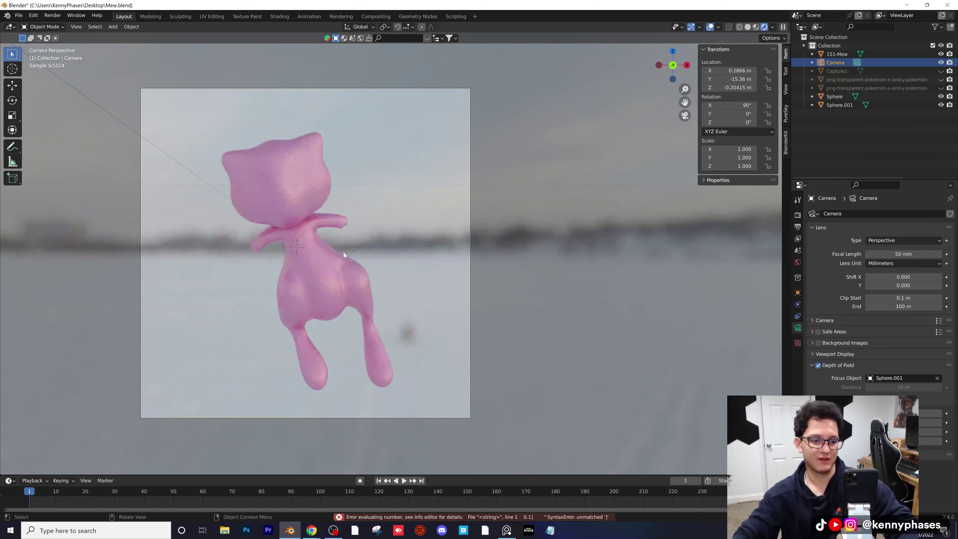
pyautogui.keyDown('shift'); pyautogui.moveTo(344, 252); pyautogui.dragTo(386, 238, button='middle'); pyautogui.keyUp('shift')
pyautogui.hotkey('ctrl', 's')
# - Add a plane to the scene and scale it up to about 7.65 as a floor
pyautogui.click(114, 27)
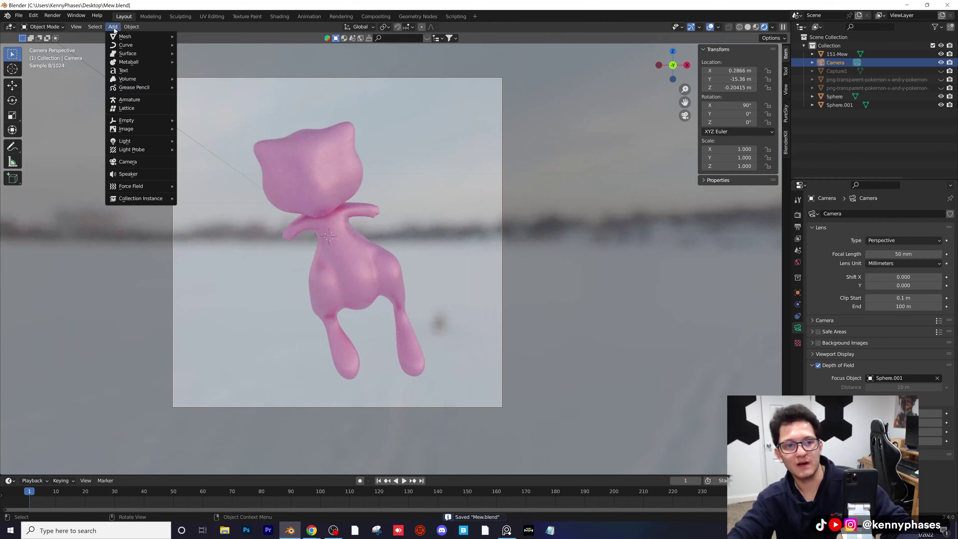
pyautogui.moveTo(144, 36)
pyautogui.click(186, 37)
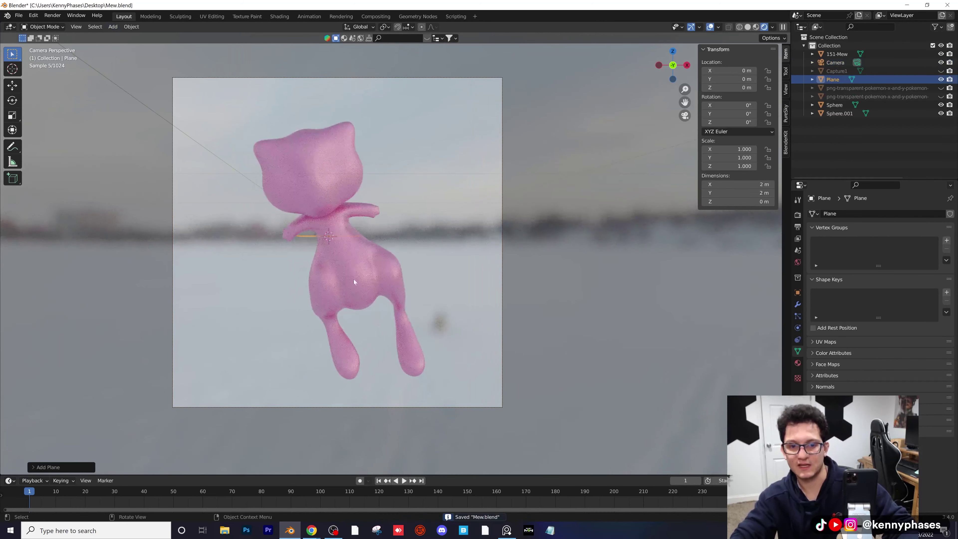
pyautogui.press('s')
pyautogui.click(408, 250)
pyautogui.press('s')
pyautogui.click(460, 230)
# - Lower the floor plane below the feet to about Z -4.73 m and enlarge its scale to about 16
pyautogui.press('g')
pyautogui.press('z')
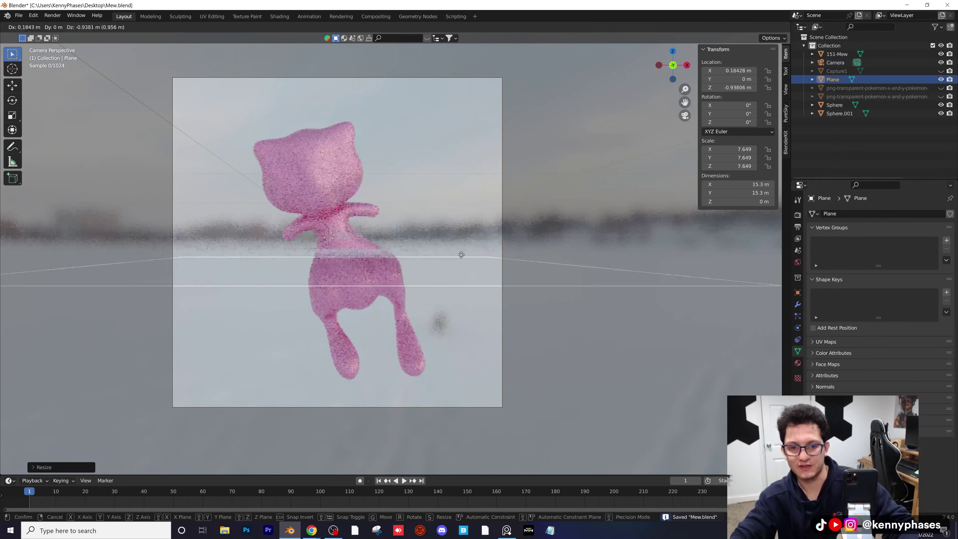
pyautogui.click(467, 359)
pyautogui.press('s')
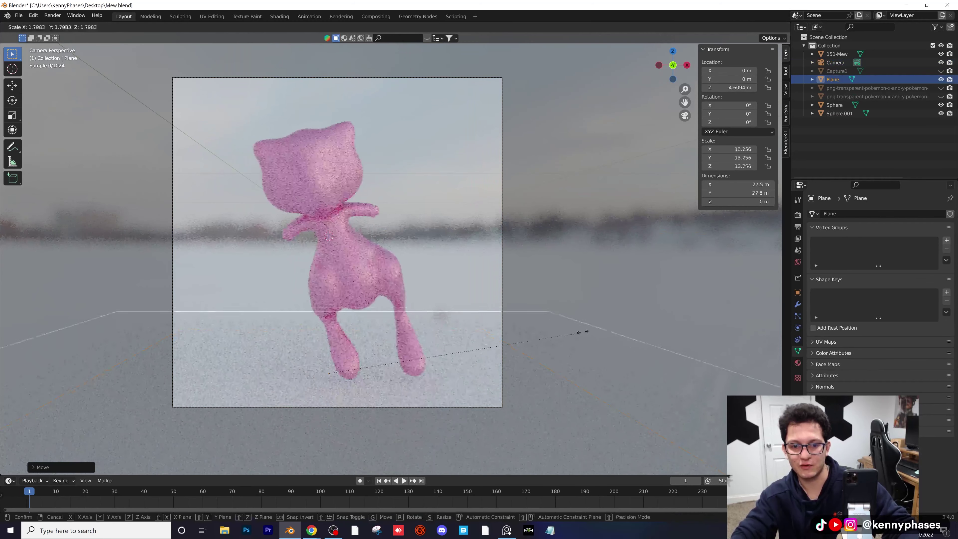
pyautogui.click(588, 331)
pyautogui.press('g')
pyautogui.press('z')
pyautogui.click(491, 313)
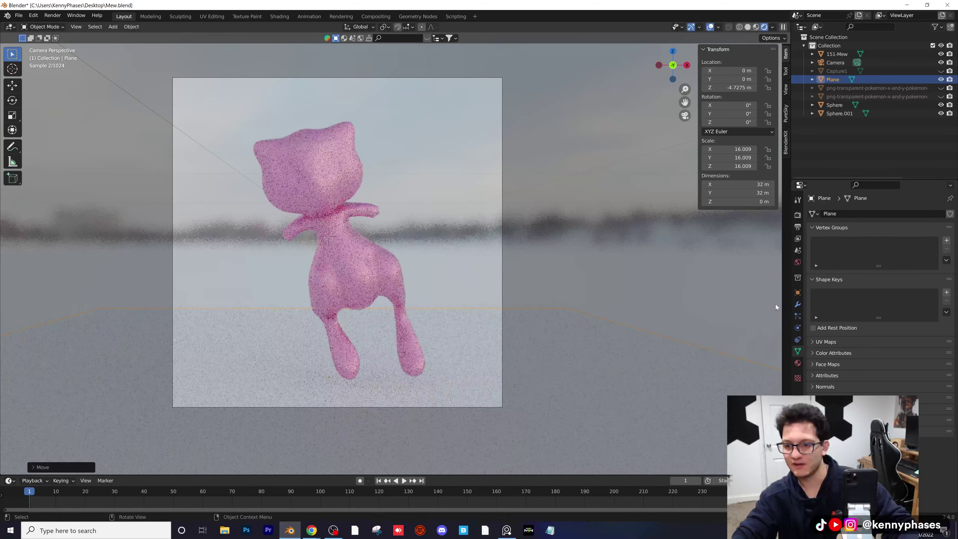
# - Give the floor plane a new material with full metallic and lowered roughness for a mirror-like surface
pyautogui.click(798, 363)
pyautogui.click(882, 249)
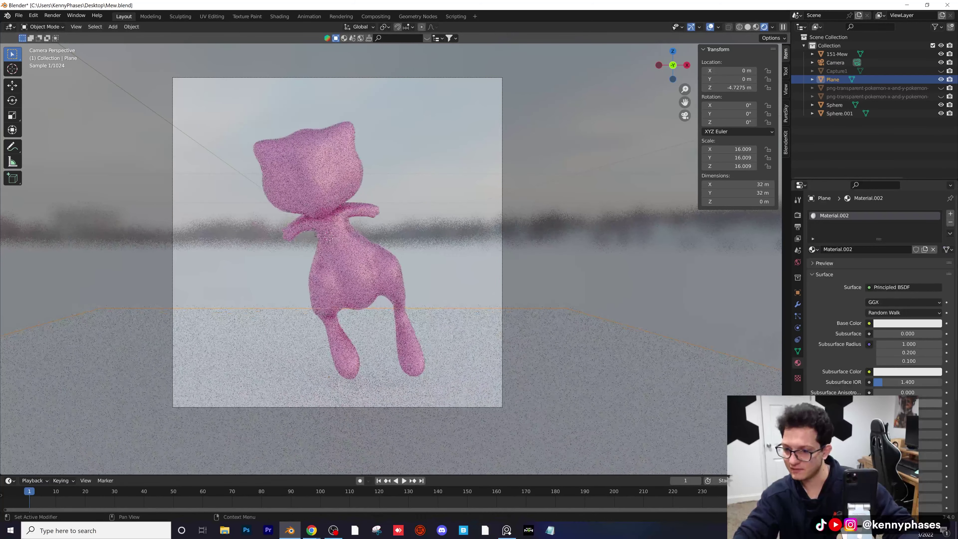
pyautogui.moveTo(885, 403); pyautogui.dragTo(943, 403)
pyautogui.moveTo(905, 434); pyautogui.dragTo(868, 434)
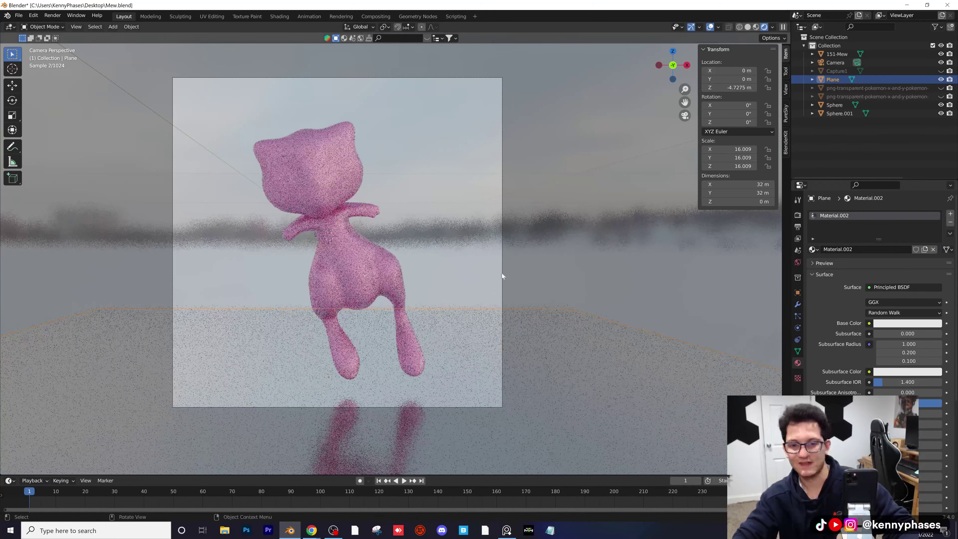
# - Extrude the plane's edge behind the Mew straight up to about 1.34 m in local Z as a backdrop wall
pyautogui.moveTo(502, 275)
pyautogui.mouseDown(button='middle')
pyautogui.moveTo(438, 290)
pyautogui.moveTo(468, 299)
pyautogui.moveTo(425, 275)
pyautogui.moveTo(406, 290)
pyautogui.mouseUp(button='middle')
pyautogui.click(748, 28)
pyautogui.scroll(-2, 454, 205)
pyautogui.press('Tab')
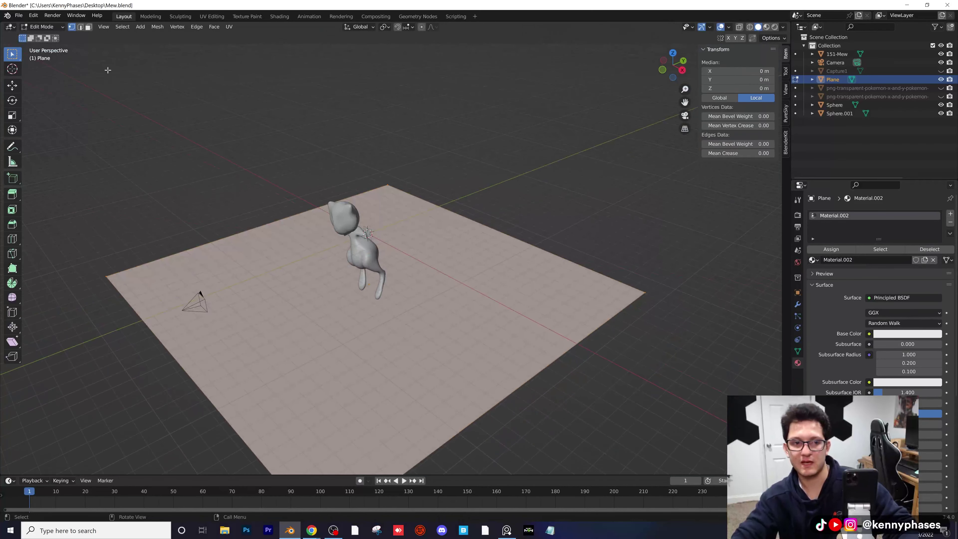
pyautogui.click(623, 279)
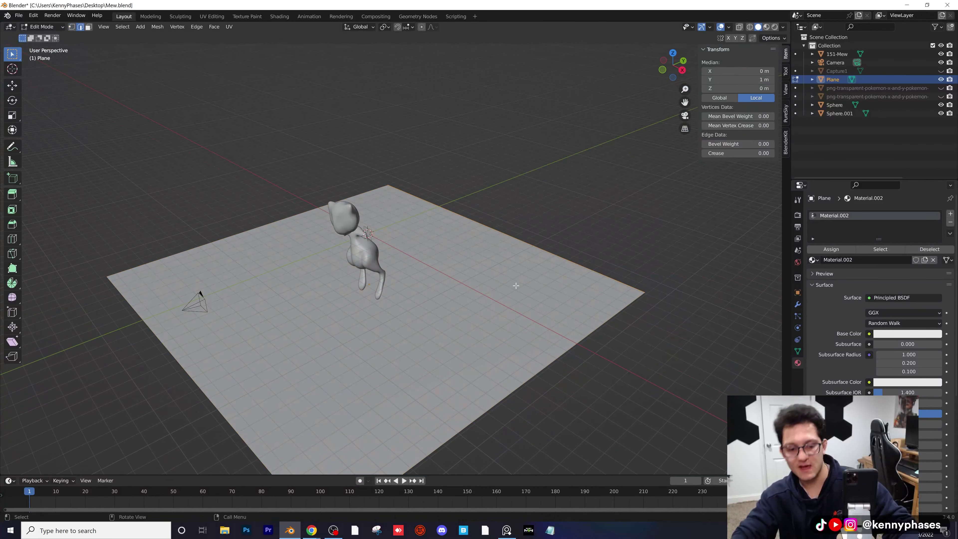
pyautogui.scroll(-1, 496, 298)
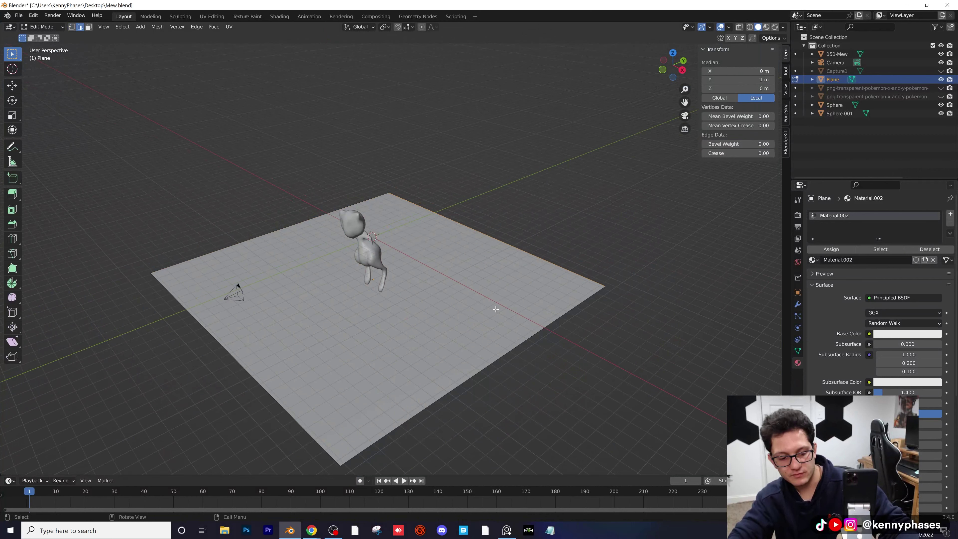
pyautogui.press('e')
pyautogui.press('z')
pyautogui.click(505, 171)
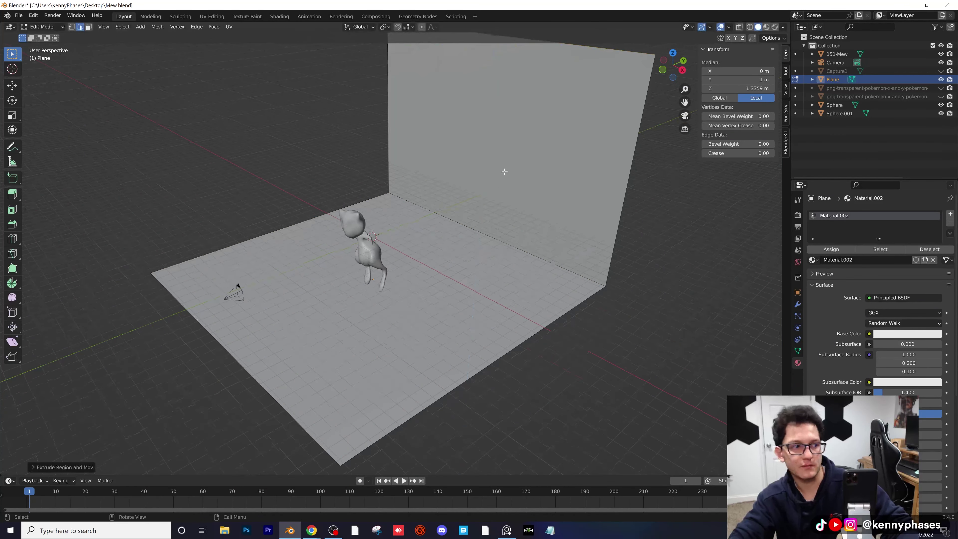
# - Bevel the fold edge between the floor and the backdrop wall with a width of about 0.534 m and 12 segments
pyautogui.moveTo(504, 172); pyautogui.dragTo(456, 214, button='middle')
pyautogui.click(460, 242)
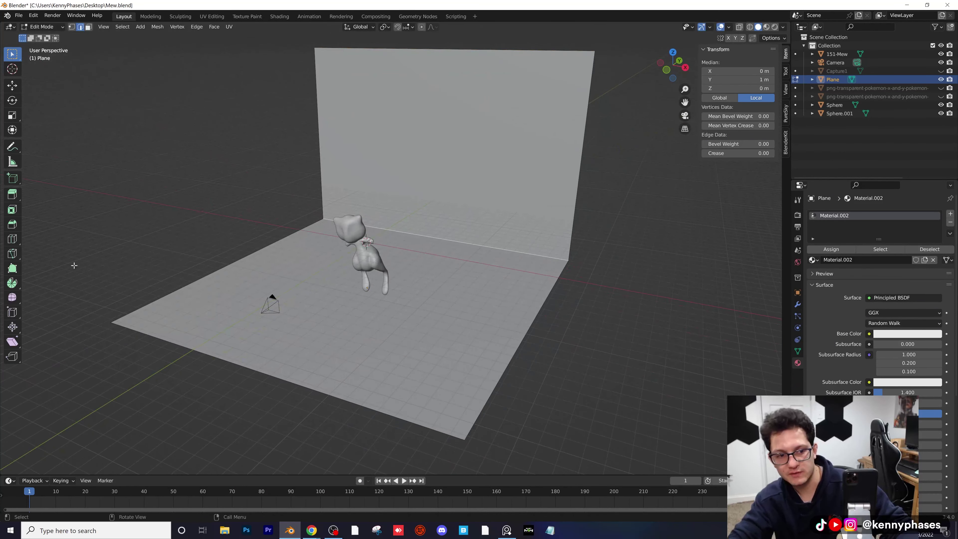
pyautogui.click(13, 225)
pyautogui.moveTo(422, 214); pyautogui.dragTo(345, 180)
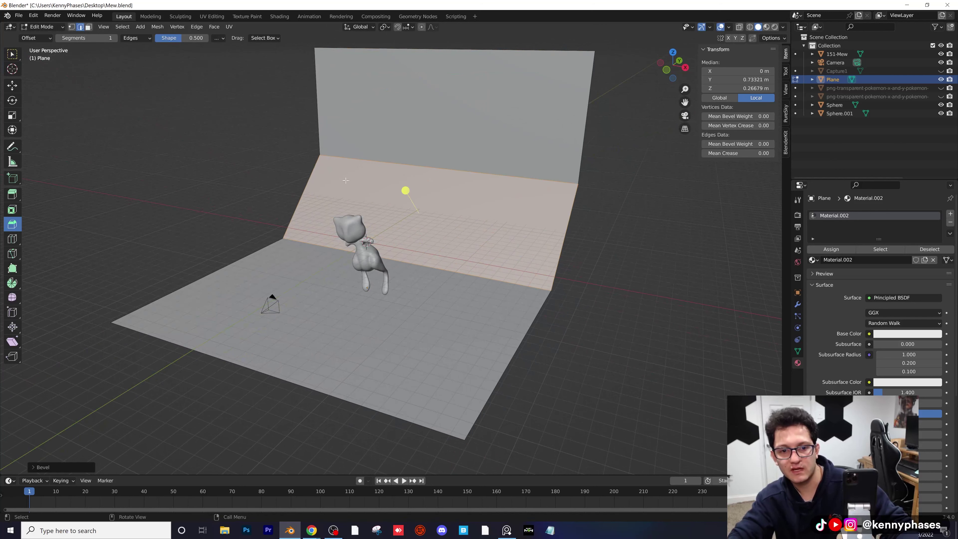
pyautogui.click(37, 467)
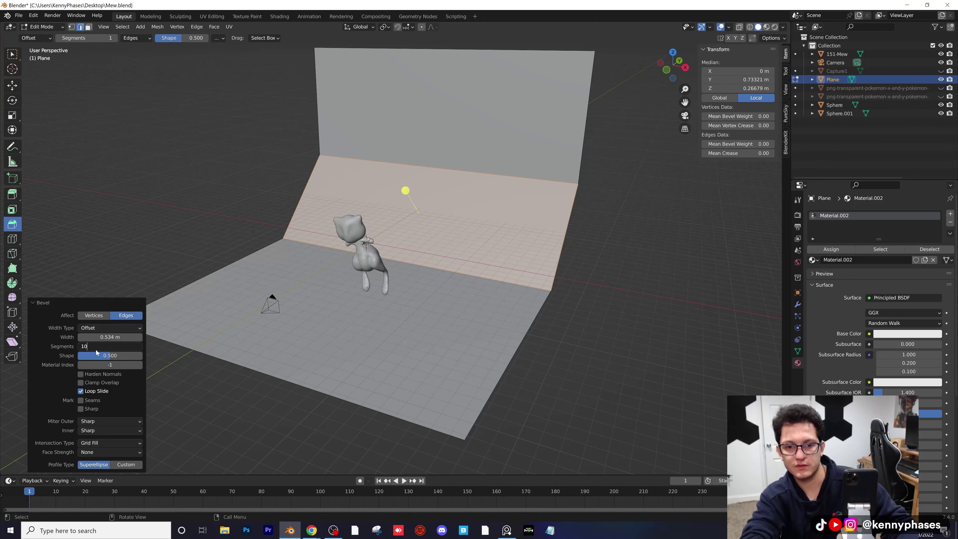
pyautogui.press('Return')
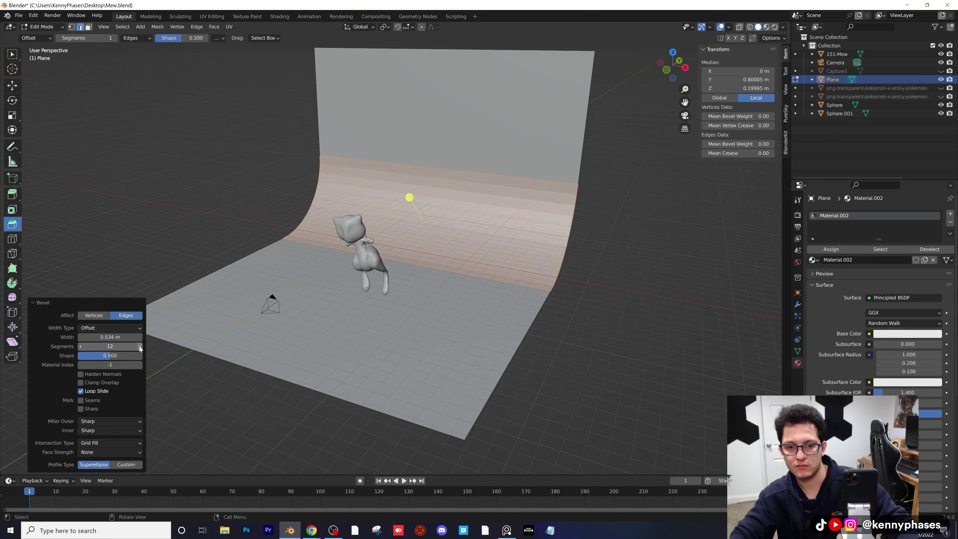
# - Shade the curved floor and backdrop smooth in Object Mode and save the file
pyautogui.press('Tab')
pyautogui.rightClick(465, 171)
pyautogui.click(465, 171)
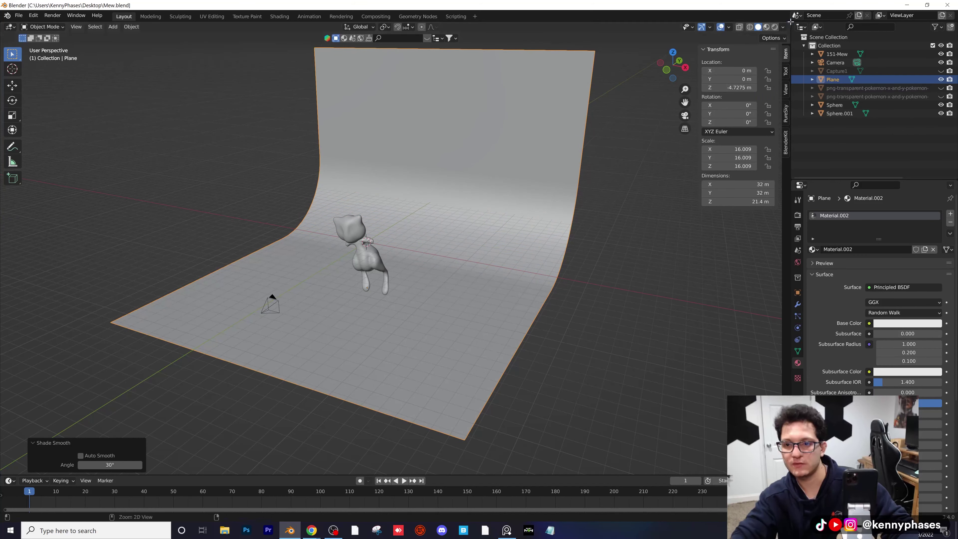
pyautogui.hotkey('ctrl', 's')
# - Show the rendered camera view and raise the camera's passepartout to full opacity so everything outside the frame is black
pyautogui.click(774, 27)
pyautogui.press('KP_0')
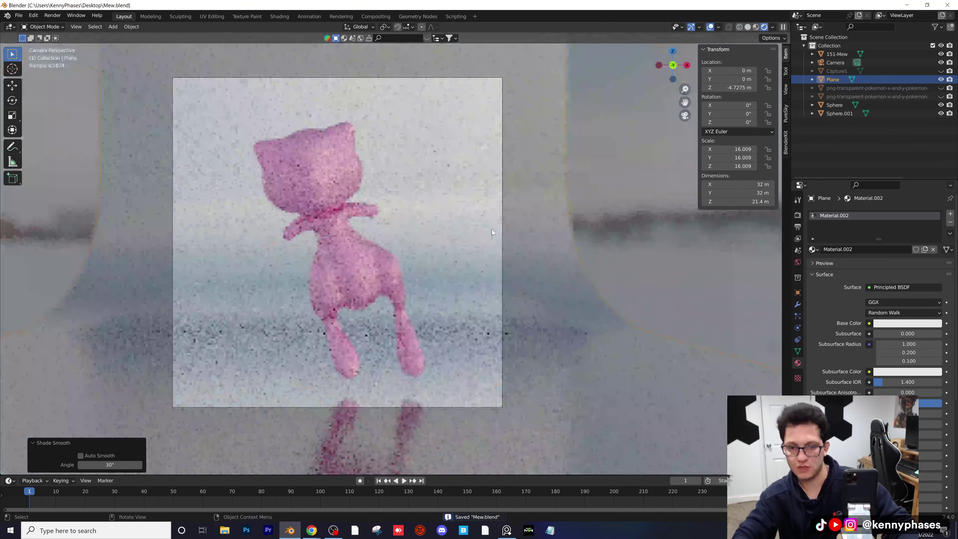
pyautogui.click(831, 62)
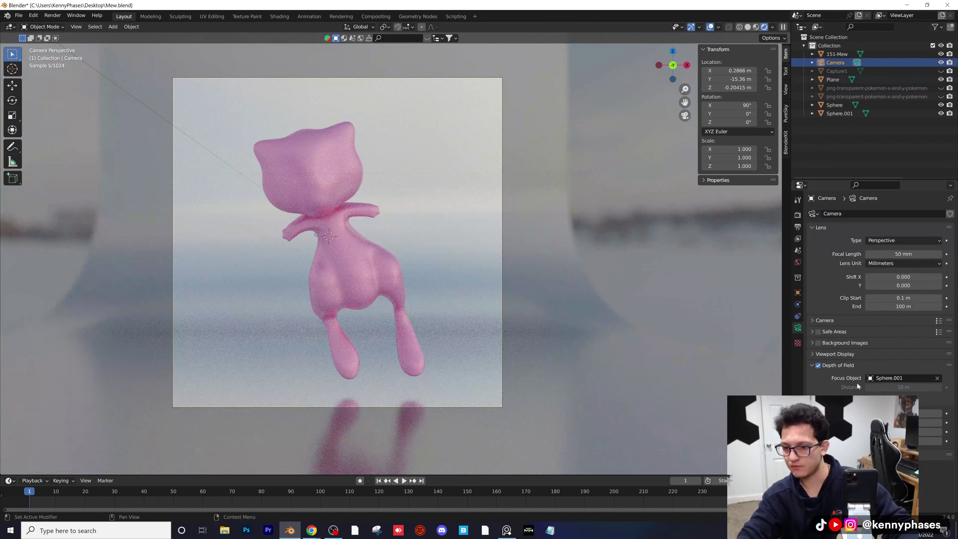
pyautogui.click(844, 356)
pyautogui.moveTo(897, 416); pyautogui.dragTo(942, 416)
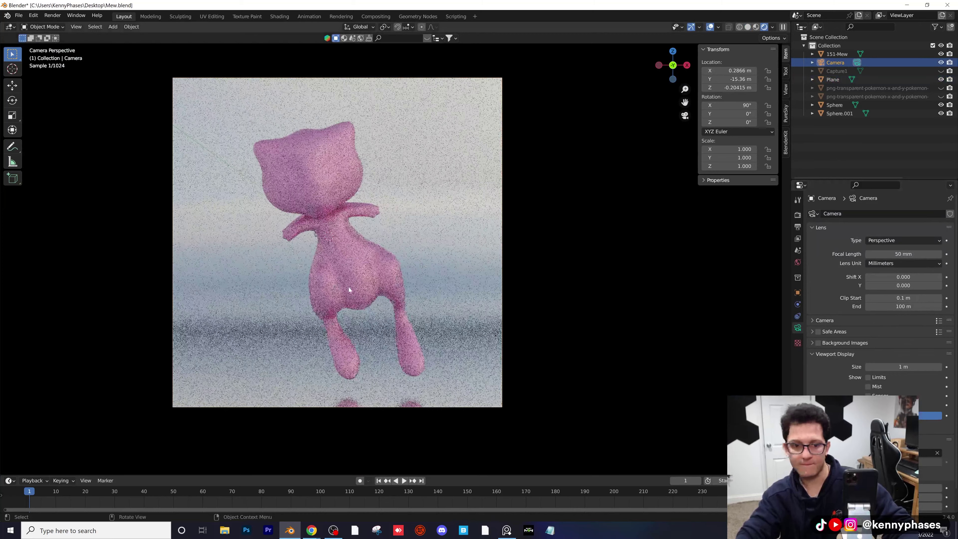
pyautogui.scroll(1, 349, 289)
# - Brighten the base color of the backdrop plane's material to pure white
pyautogui.click(463, 210)
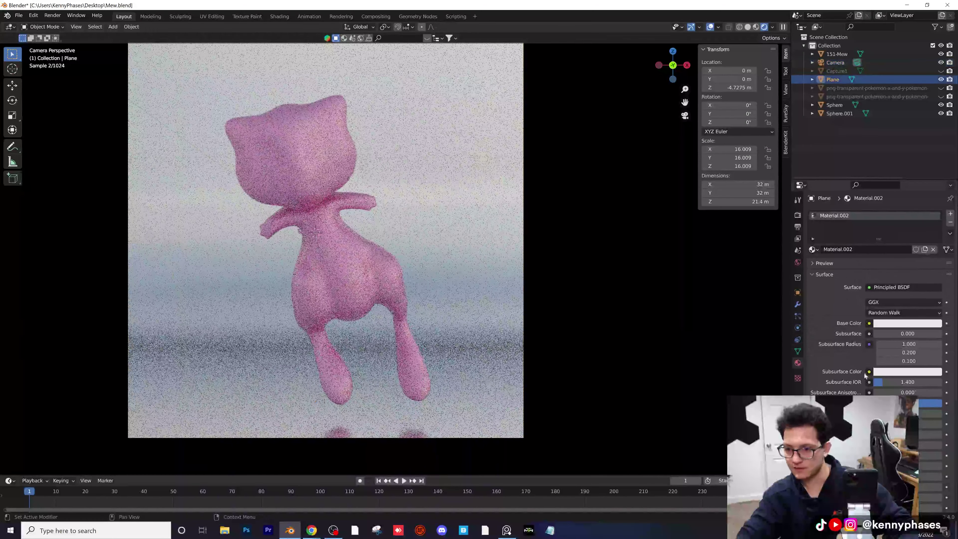
pyautogui.click(901, 325)
pyautogui.moveTo(935, 226); pyautogui.dragTo(936, 204)
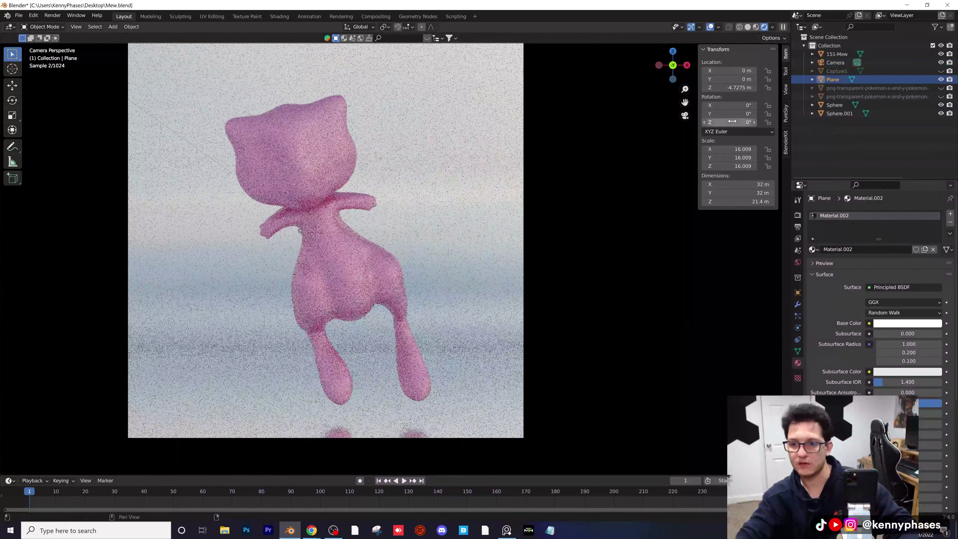
# - Rotate the backdrop plane to about -36.8° around Z and shift it along Y to cover the camera frame
pyautogui.moveTo(732, 121); pyautogui.dragTo(701, 122)
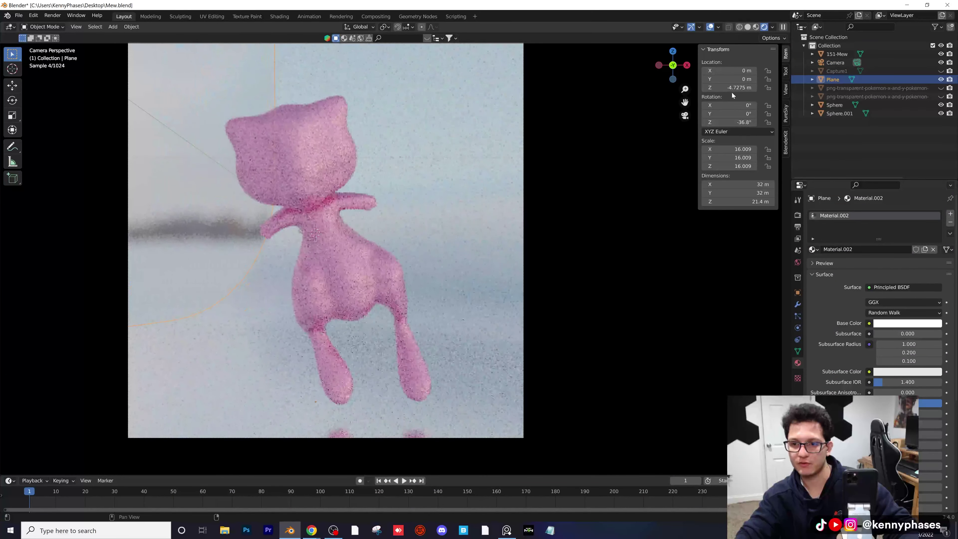
pyautogui.moveTo(732, 79); pyautogui.dragTo(693, 79)
# - Pull the camera back to about Y -17.68 m to include more of the floor reflection, and save the file
pyautogui.click(835, 62)
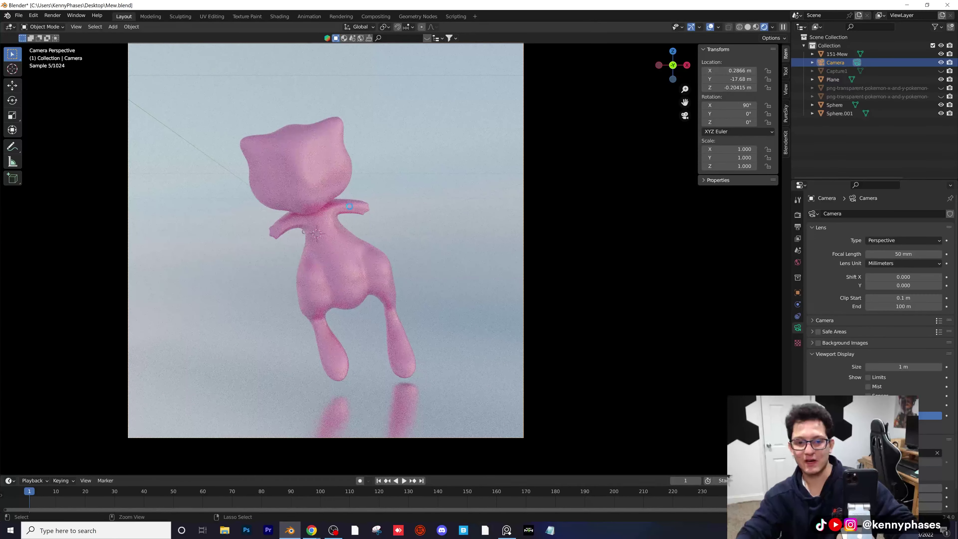
pyautogui.hotkey('ctrl', 's')
# - Remove the metallic value from the Mew's pink material, set its roughness to about 0.773, and save the file
pyautogui.click(336, 160)
pyautogui.moveTo(915, 403); pyautogui.dragTo(874, 403)
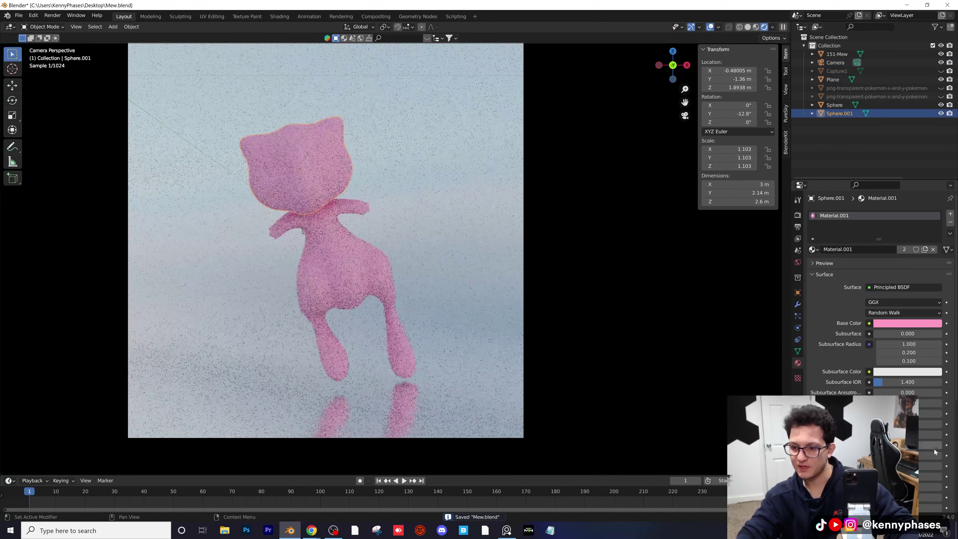
pyautogui.moveTo(934, 434); pyautogui.dragTo(927, 435)
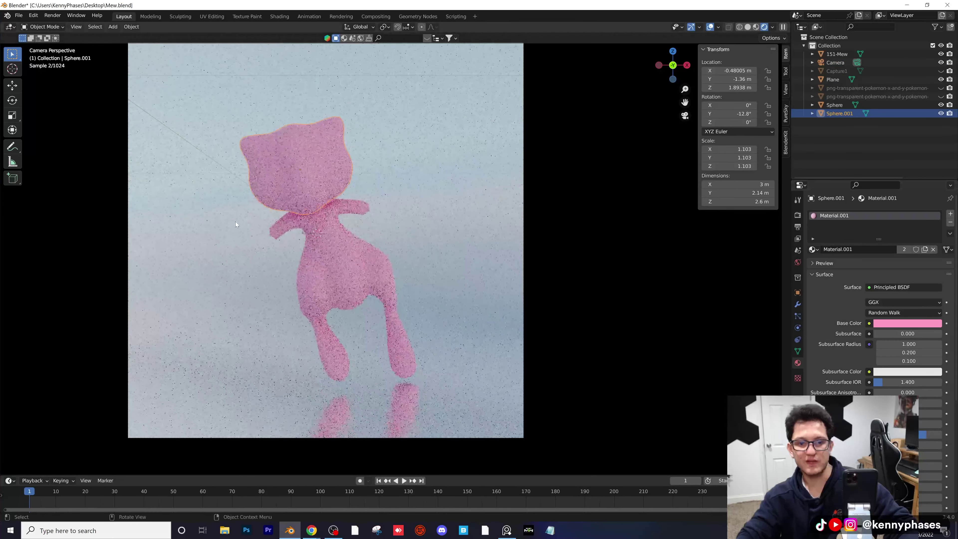
pyautogui.hotkey('ctrl', 's')
# - Hide the 151-Mew reference image behind the character in the viewport, working in solid shading
pyautogui.moveTo(395, 220); pyautogui.dragTo(431, 269, button='middle')
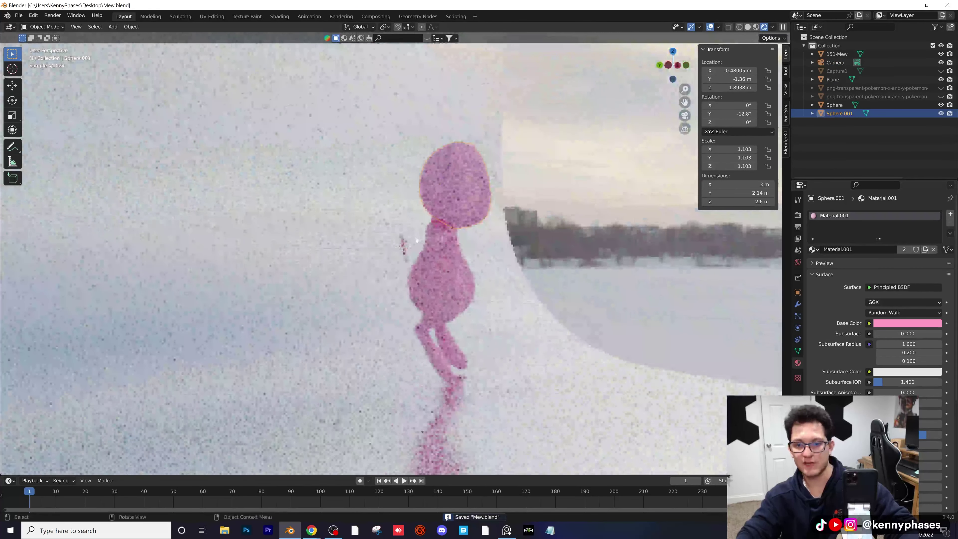
pyautogui.click(748, 27)
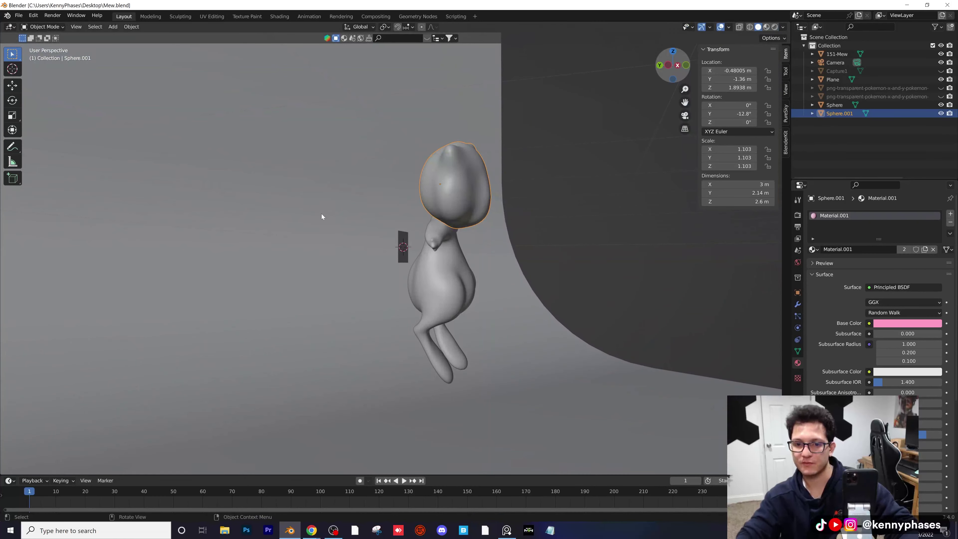
pyautogui.moveTo(529, 200); pyautogui.dragTo(382, 174, button='middle')
pyautogui.click(413, 175)
pyautogui.click(413, 181)
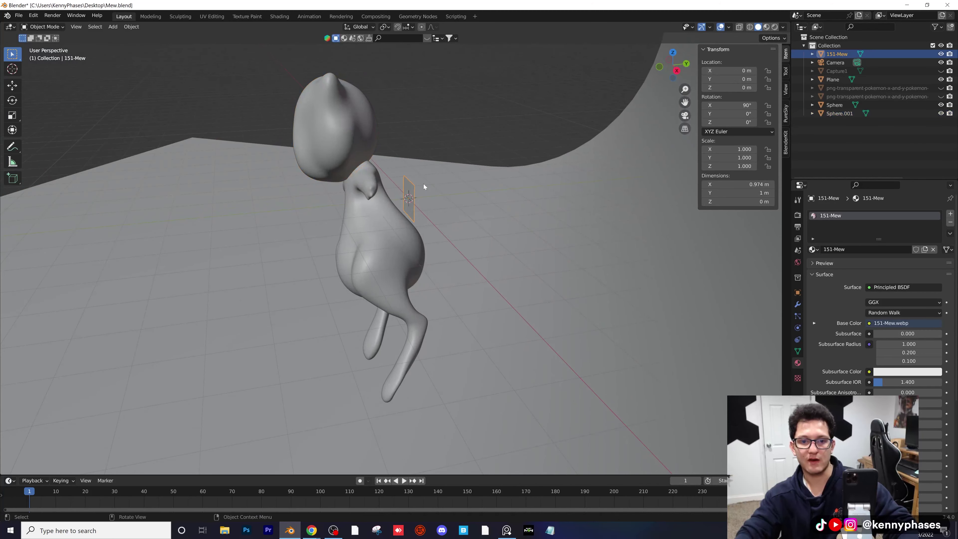
pyautogui.click(941, 54)
# - Return to the rendered camera view and change the surface shader of the Mew's head material to Glass BSDF
pyautogui.moveTo(490, 196); pyautogui.dragTo(558, 181, button='middle')
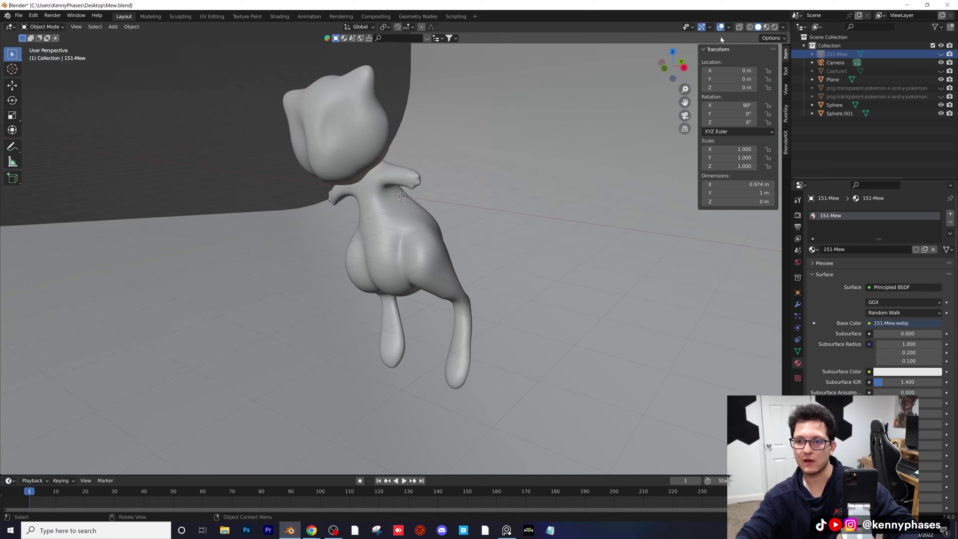
pyautogui.click(774, 29)
pyautogui.press('KP_0')
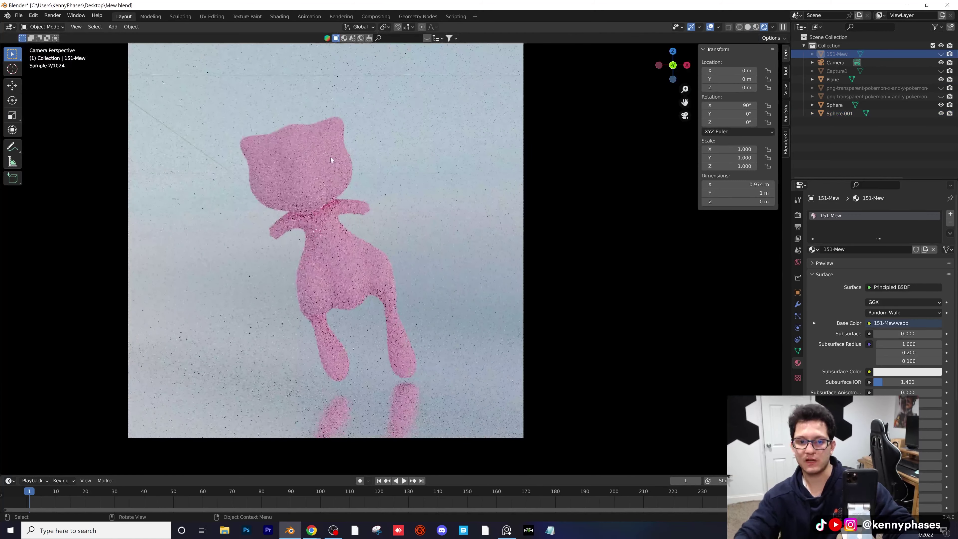
pyautogui.click(330, 157)
pyautogui.click(914, 287)
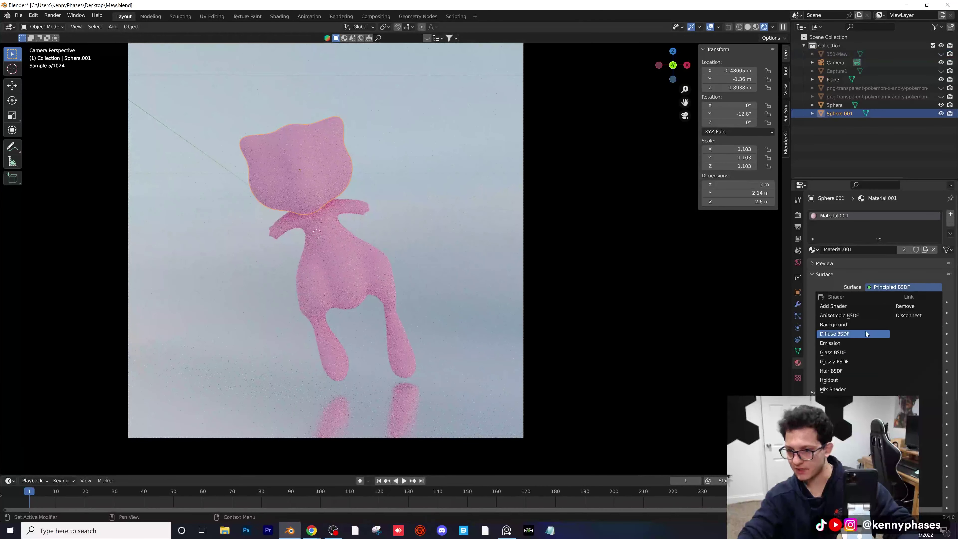
pyautogui.click(846, 352)
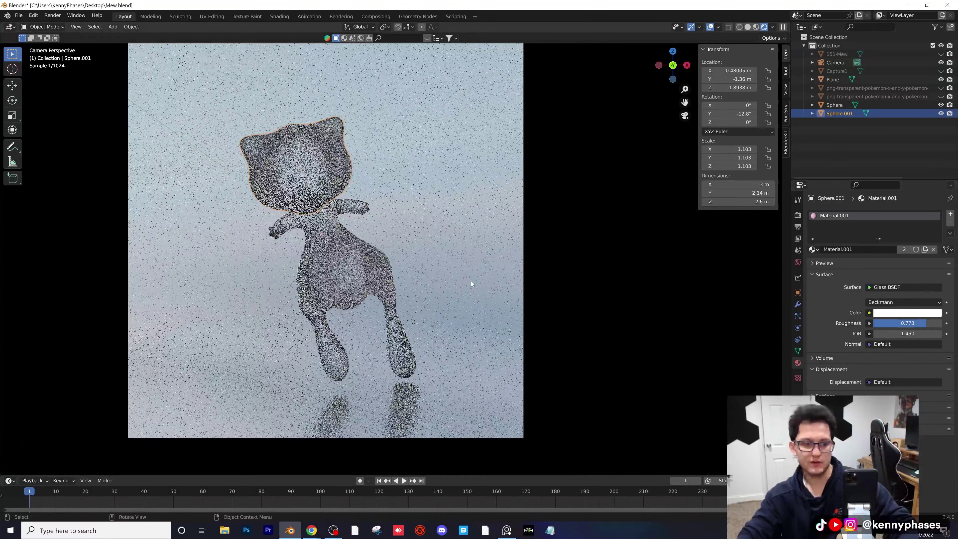
# - Tint the glass light pink with hue 0.914 and saturation 0.314, save the file, and lower the roughness to about 0.252
pyautogui.click(907, 312)
pyautogui.click(904, 230)
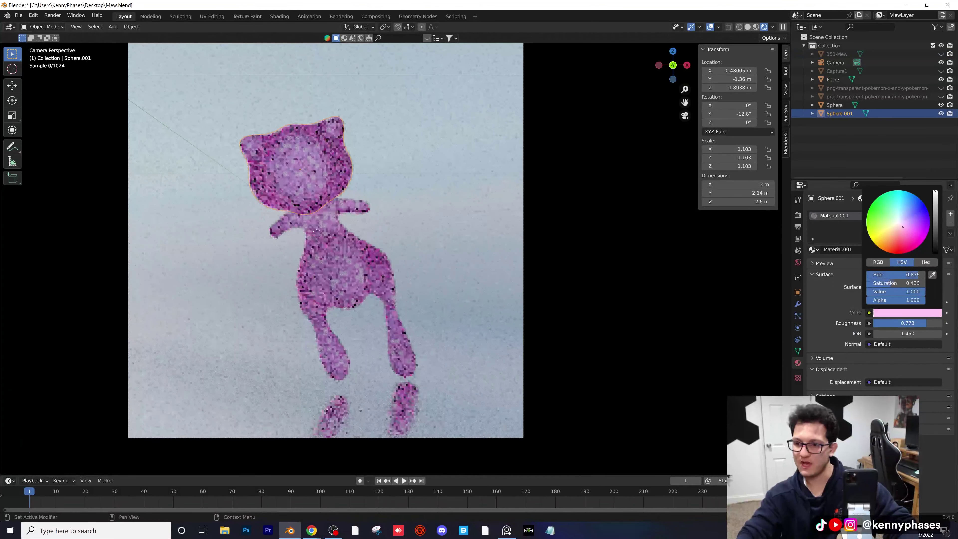
pyautogui.moveTo(904, 230); pyautogui.dragTo(900, 226)
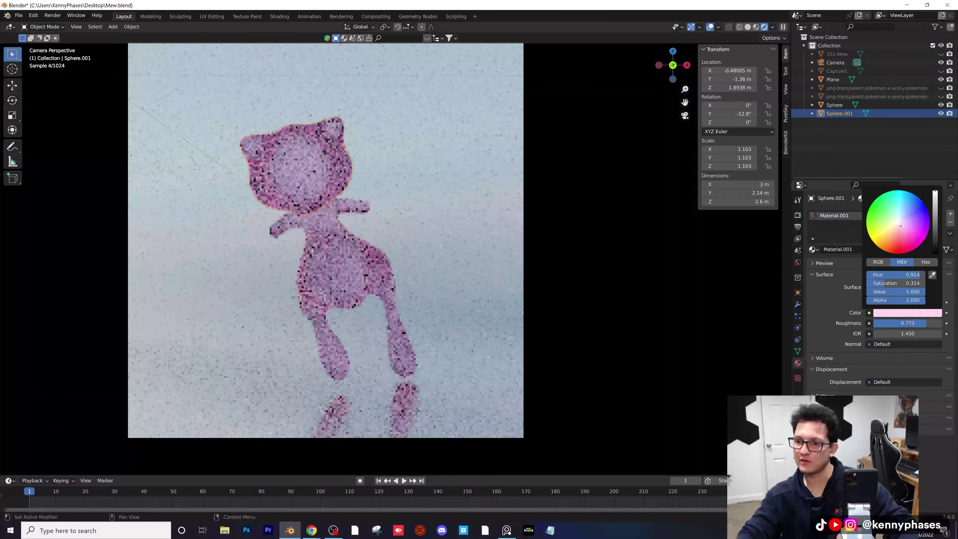
pyautogui.hotkey('ctrl', 's')
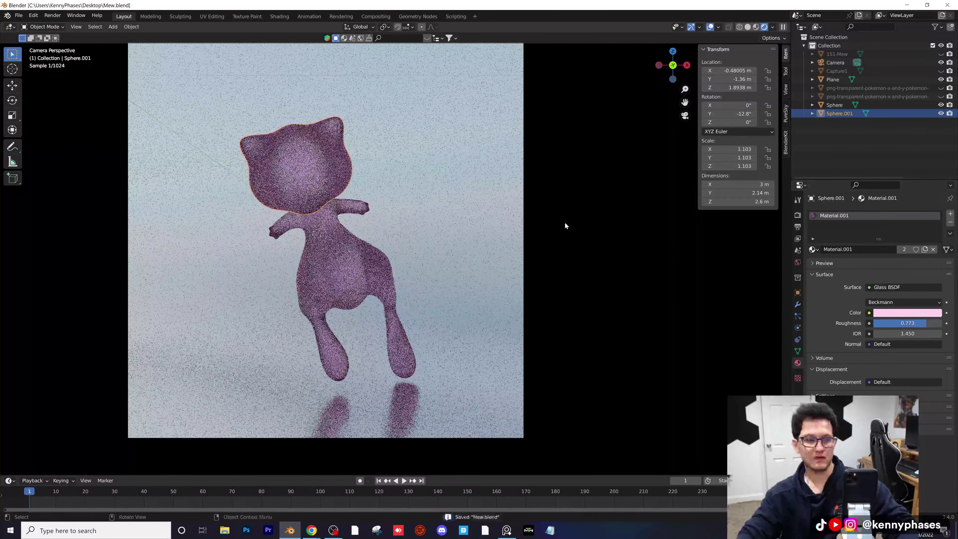
pyautogui.moveTo(917, 324); pyautogui.dragTo(882, 324)
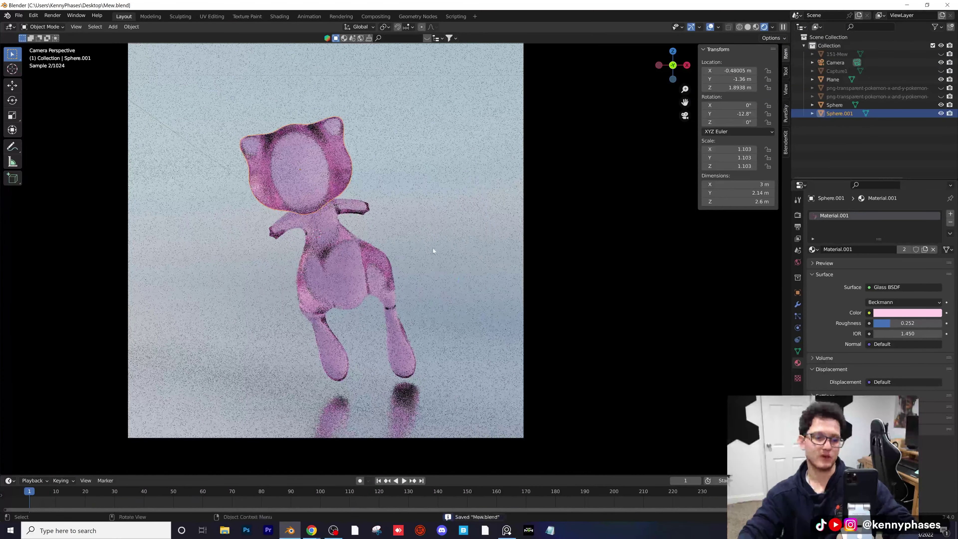